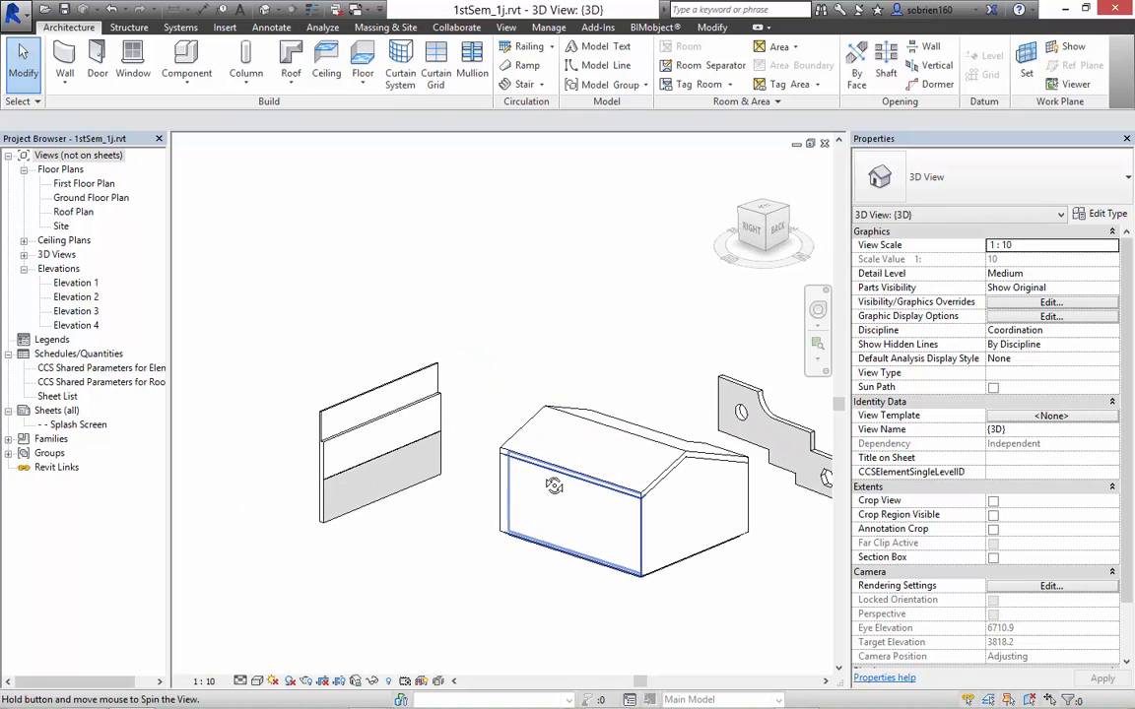
scroll(488, 478, up, 3)
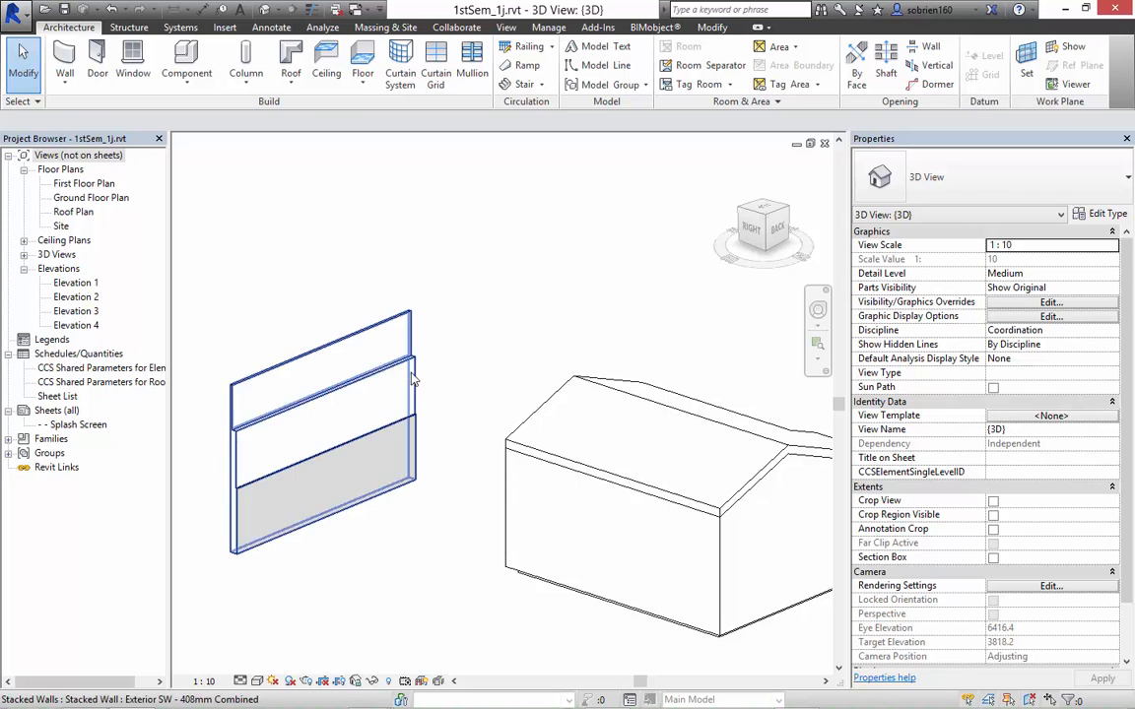
middle_drag(487, 380, 532, 395)
scroll(426, 323, down, 1)
scroll(451, 373, up, 1)
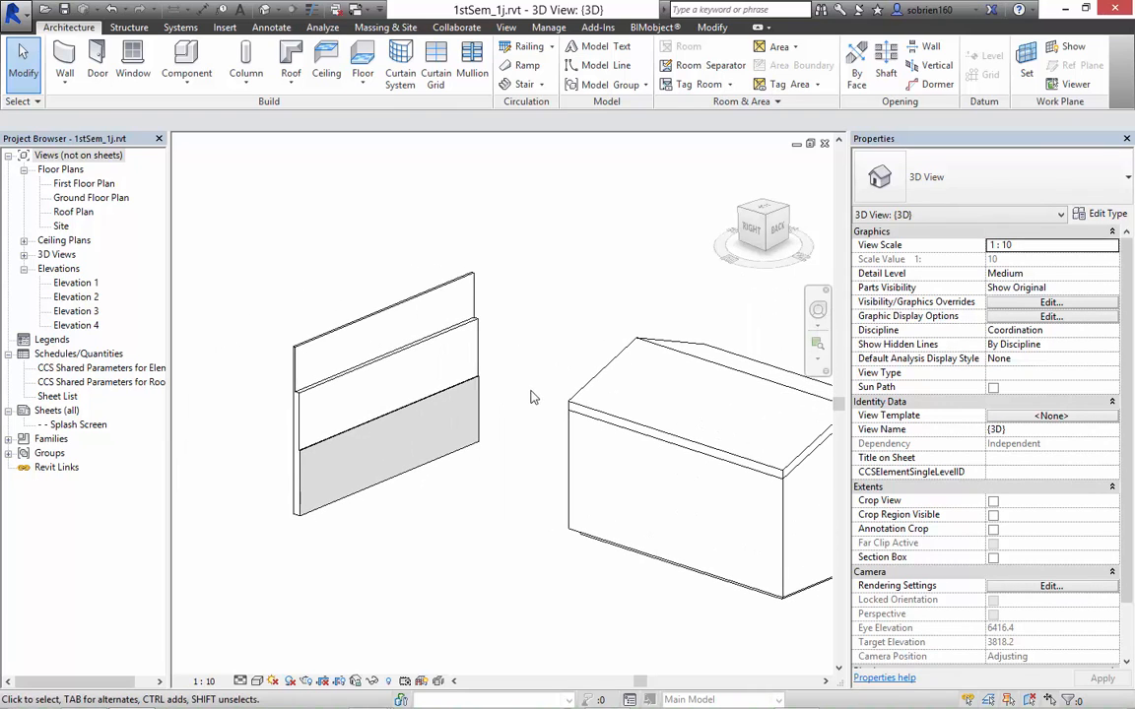
click(477, 405)
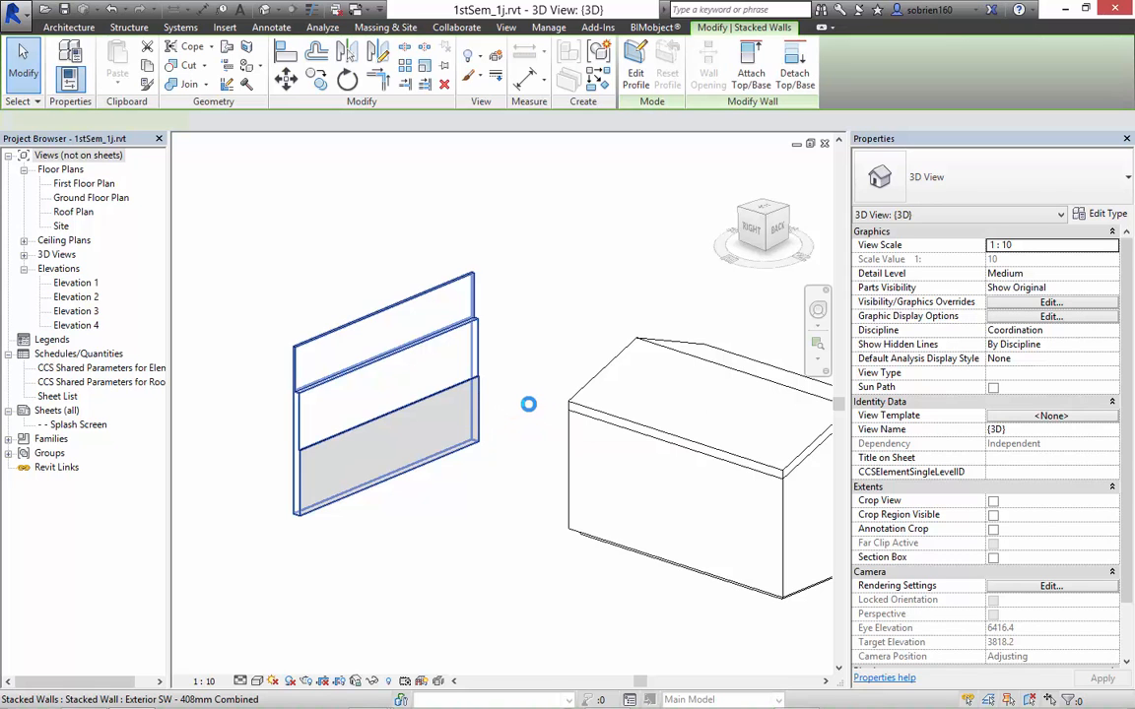
click(538, 422)
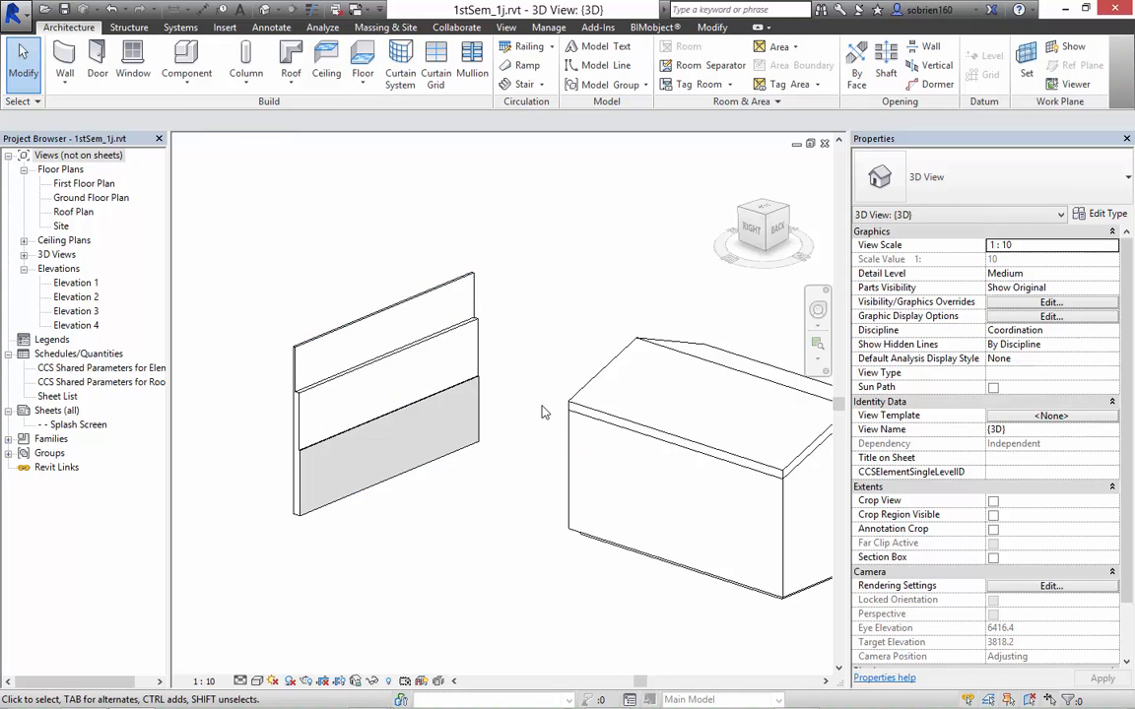
Open the layer structure of the Test Wall type from one of the building's hatched exterior walls.
scroll(540, 414, down, 3)
shift+middle_drag(563, 422, 533, 498)
scroll(559, 520, up, 5)
click(586, 387)
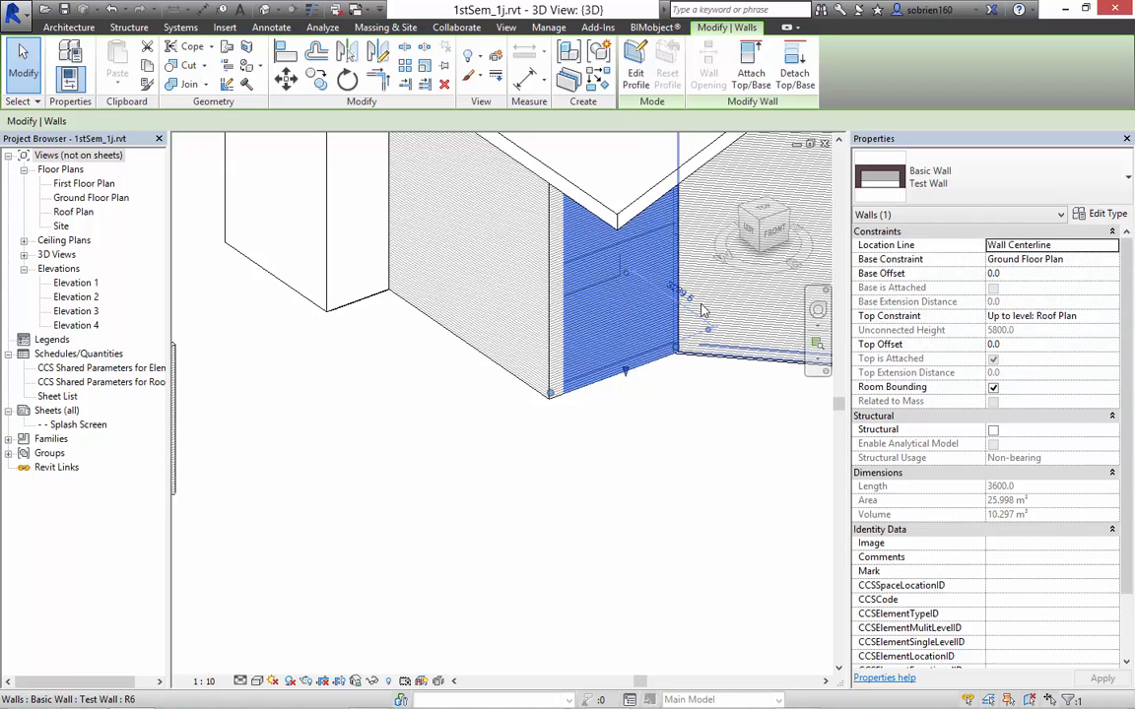
middle_drag(703, 311, 667, 430)
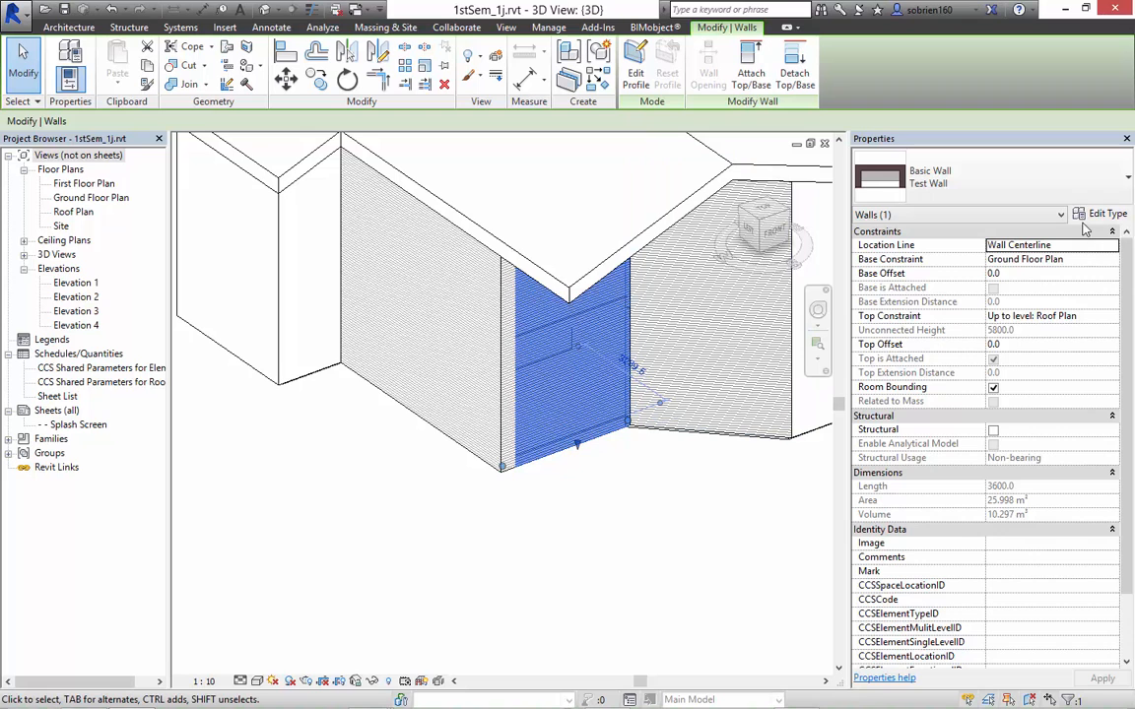
click(1096, 213)
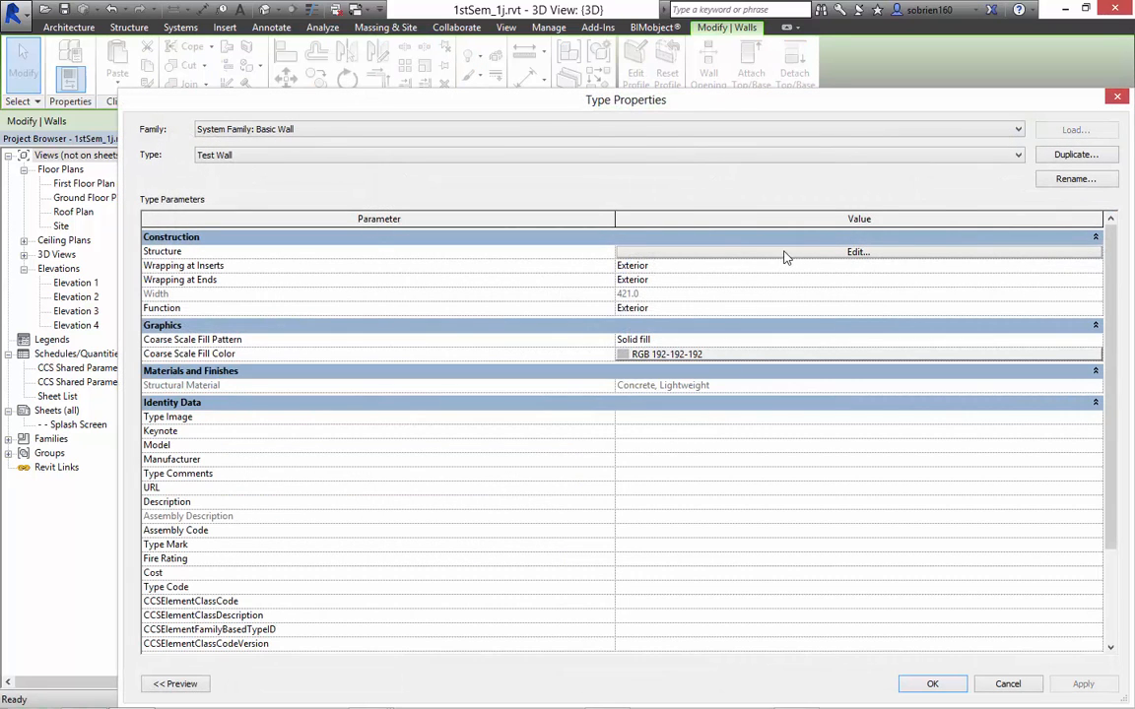
click(848, 252)
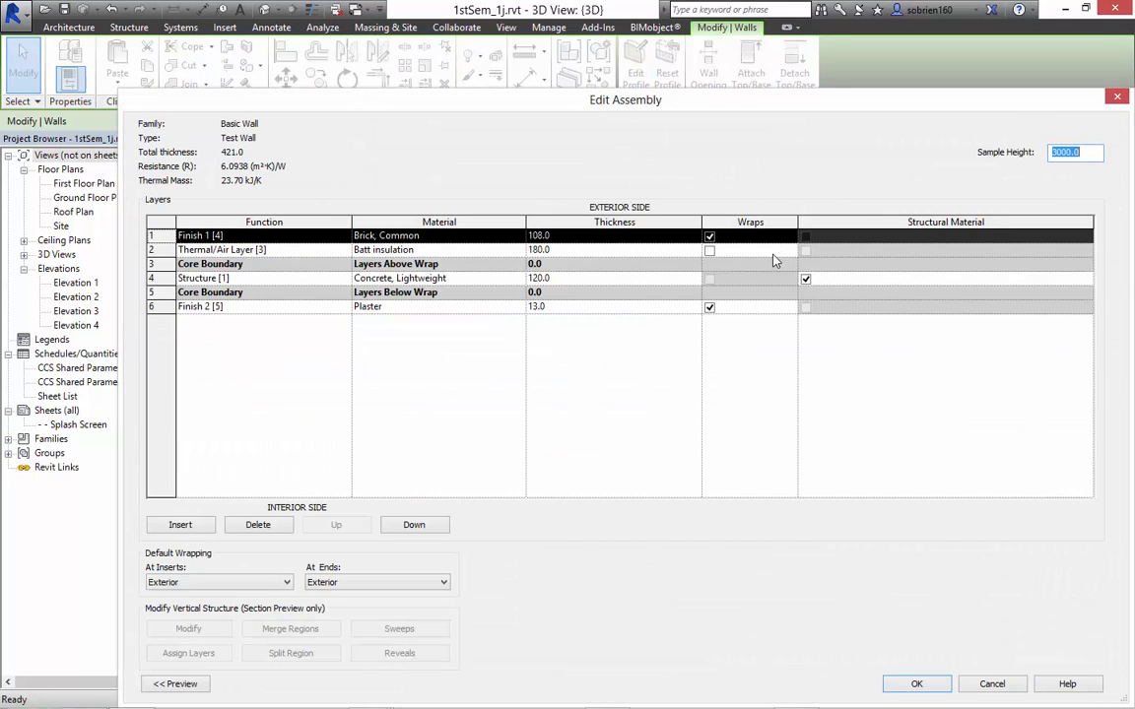
Show the assembly preview as a section and resize the dialog so that the preview and layers fit on screen.
click(174, 686)
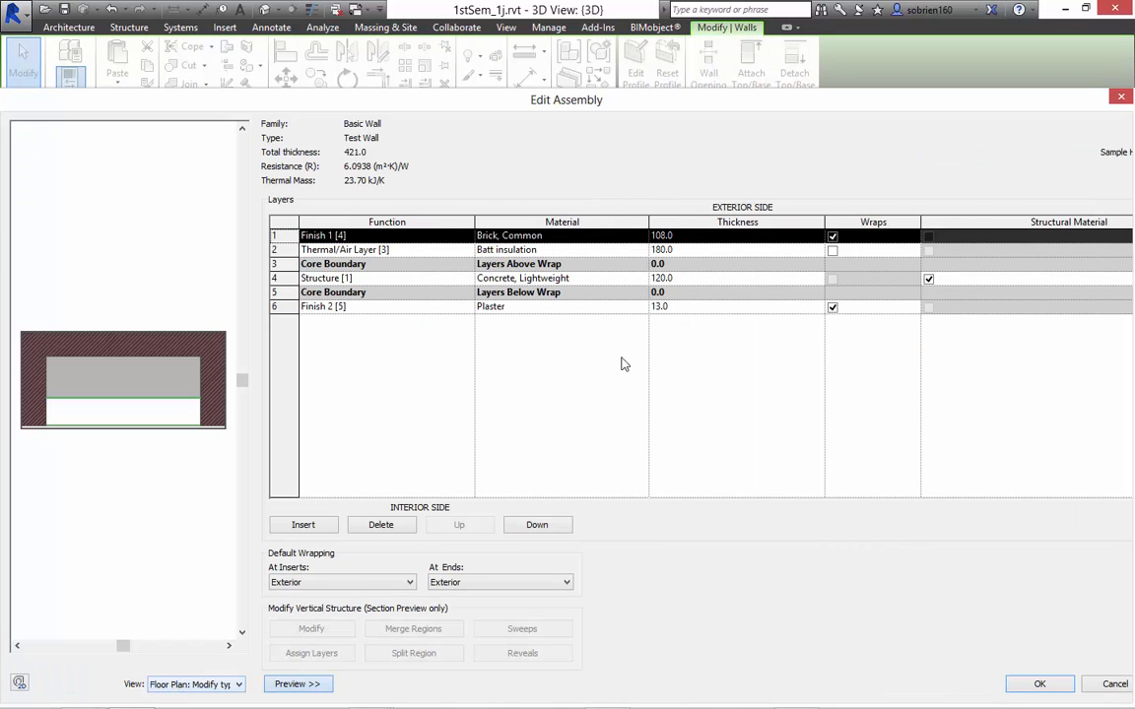
drag(1130, 416, 607, 438)
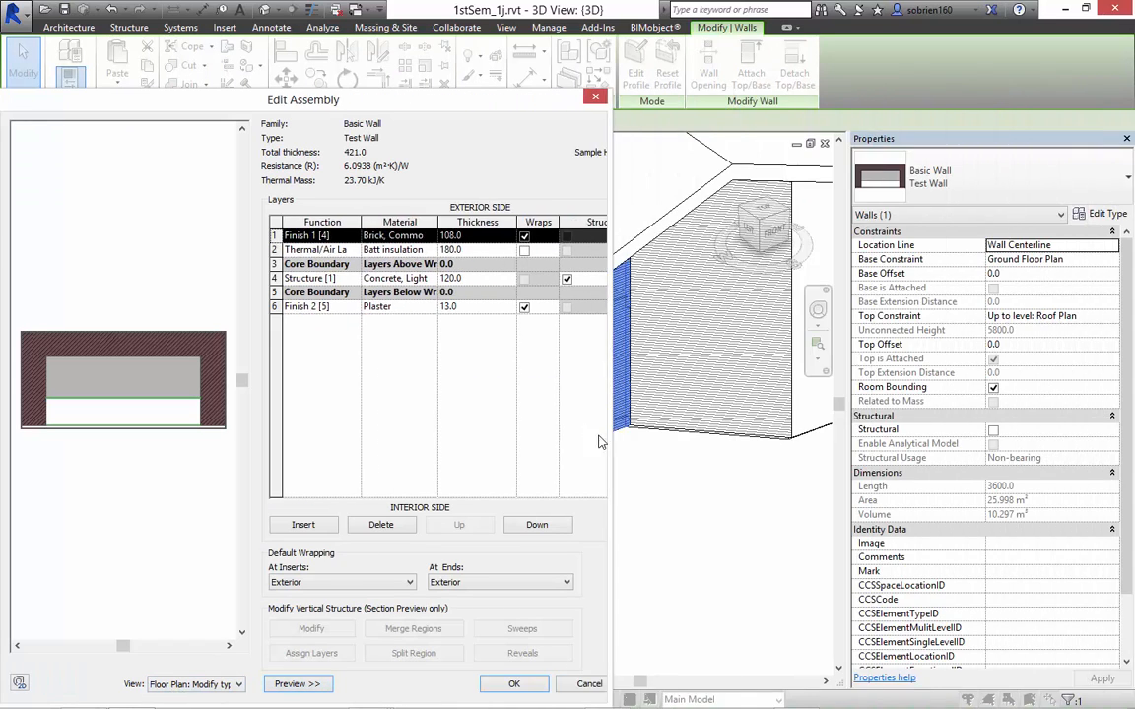
drag(455, 97, 820, 45)
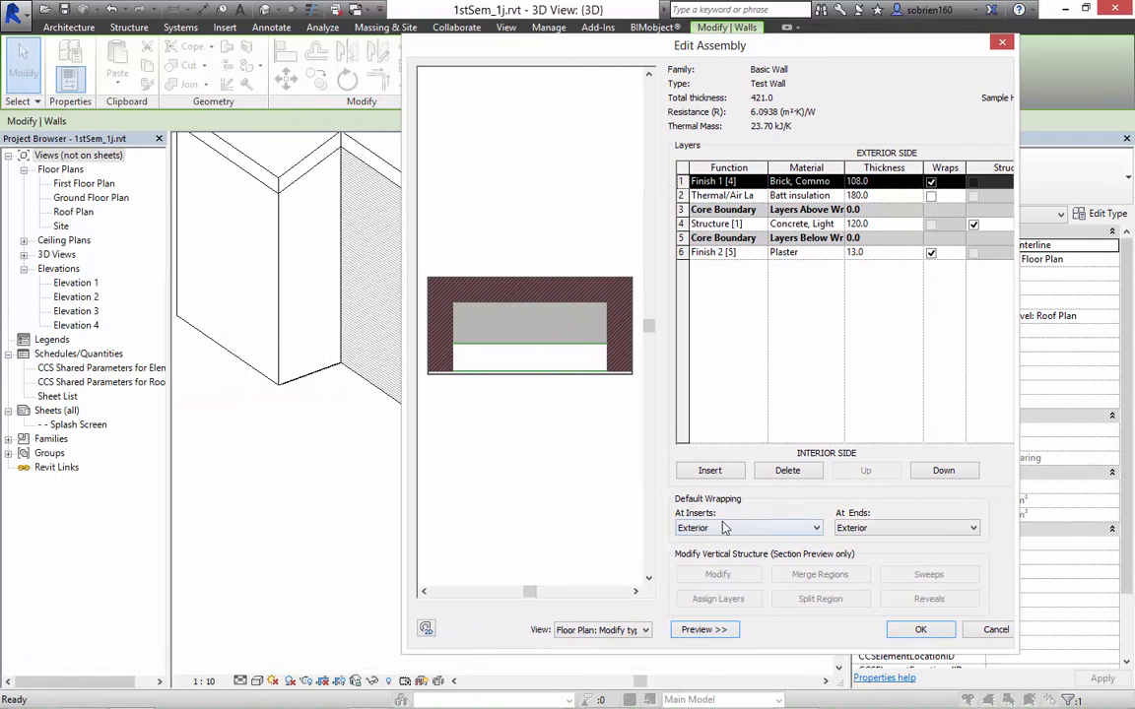
click(645, 631)
click(630, 656)
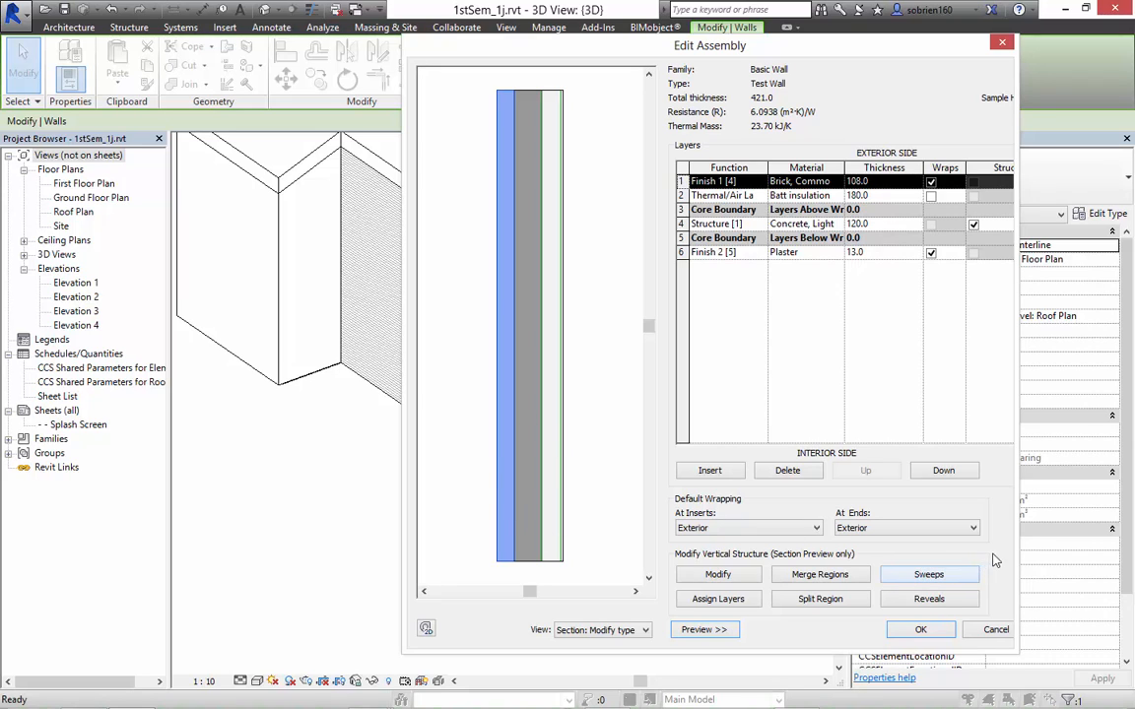
Add a wall sweep with the Sweep - Block : 120x200mm profile and the Brick, Common material.
click(926, 574)
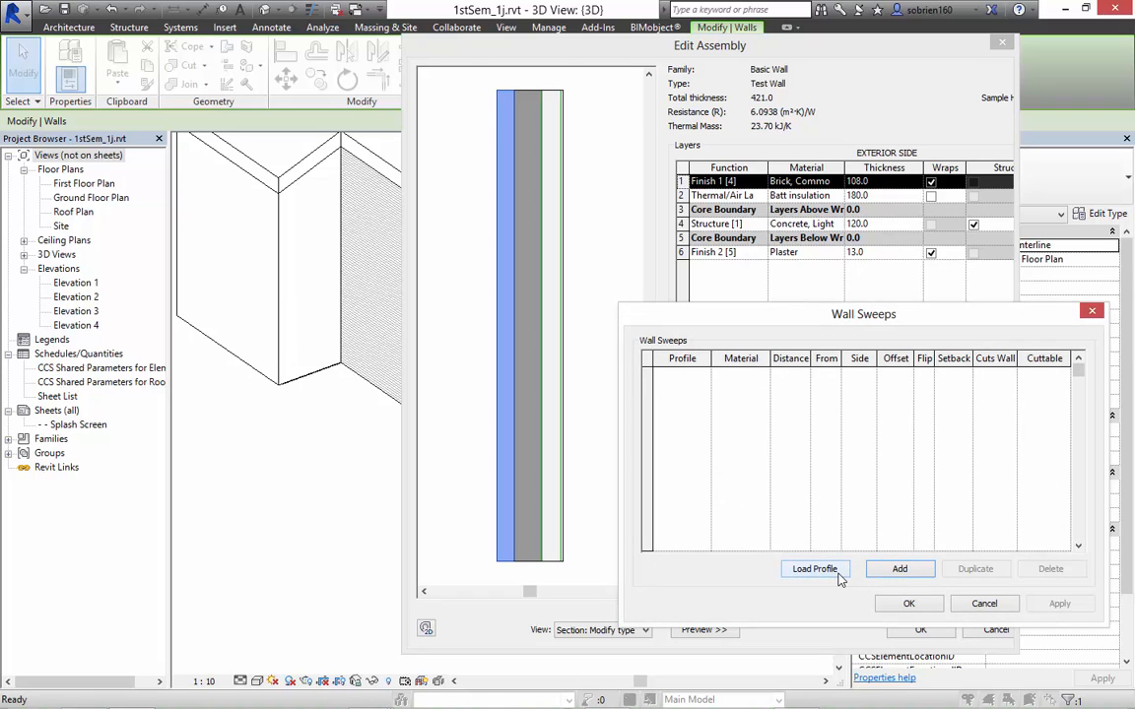
click(899, 569)
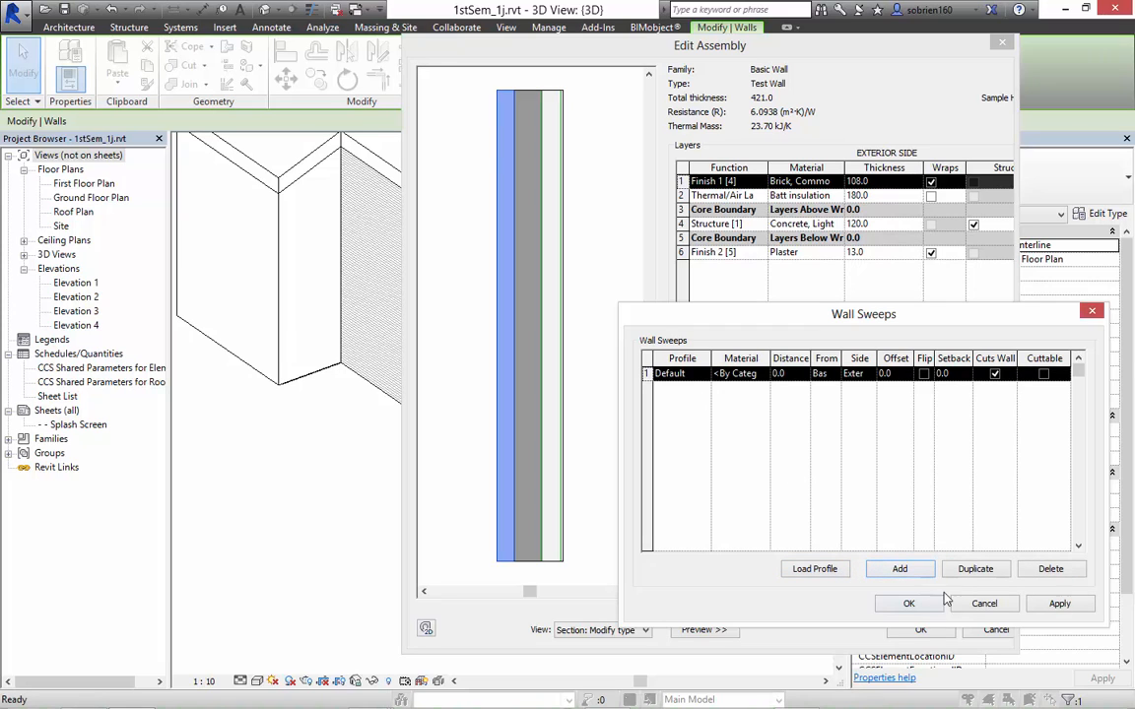
click(707, 378)
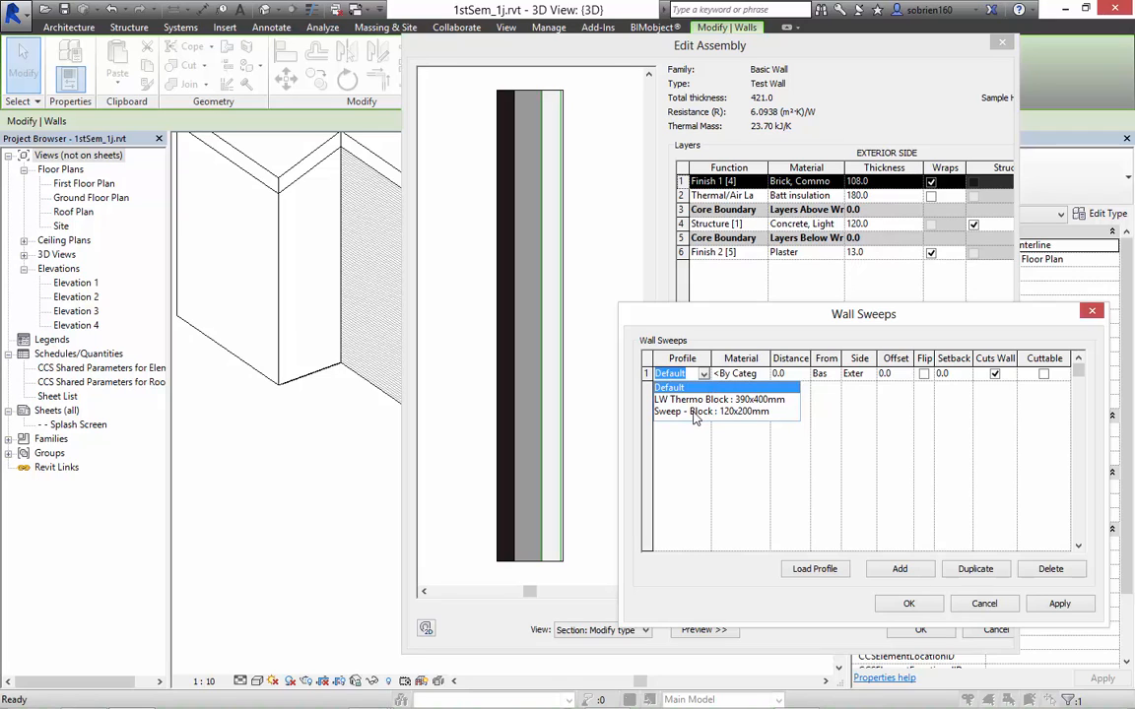
click(695, 412)
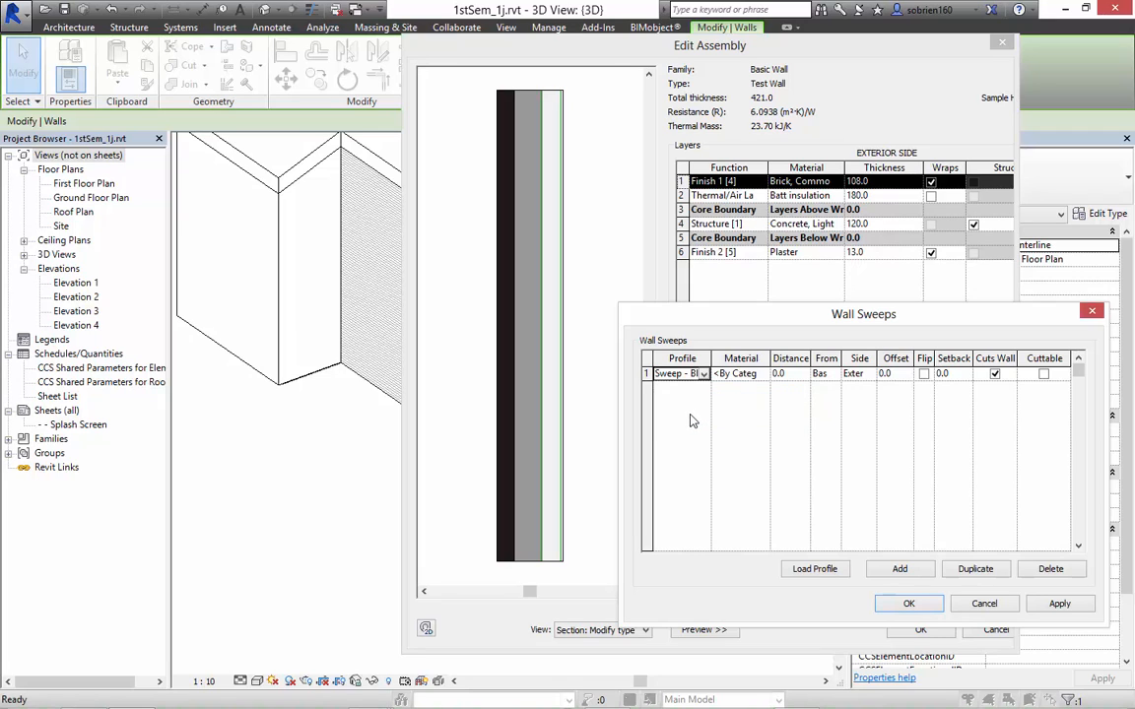
click(794, 377)
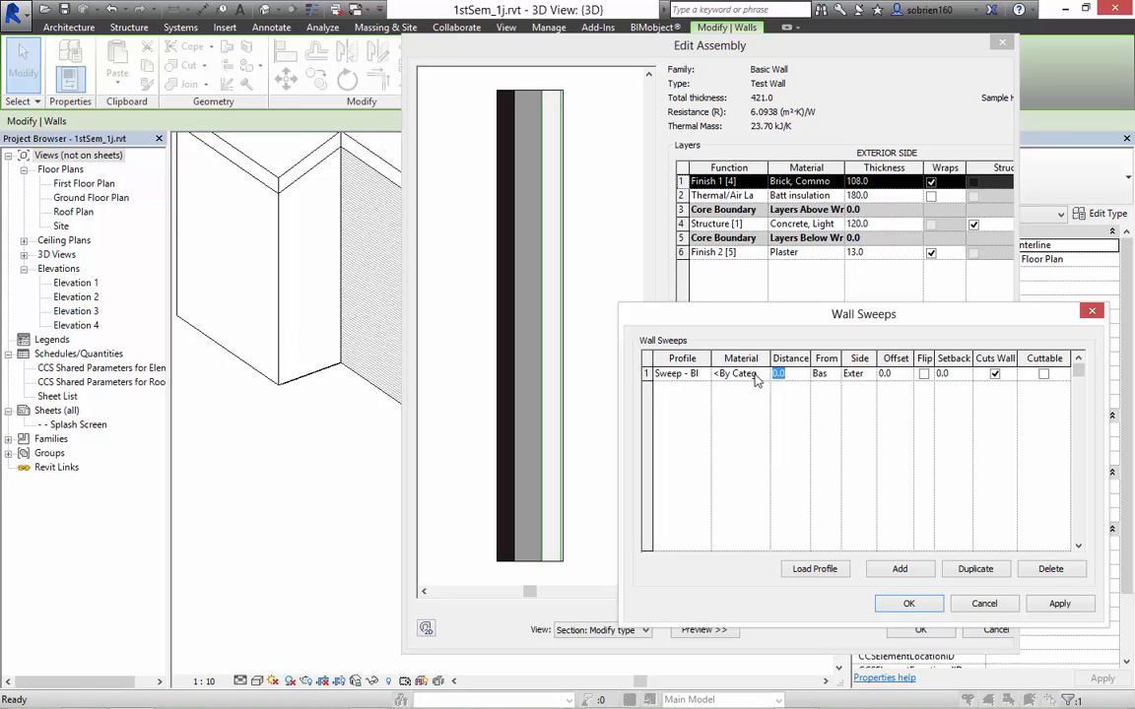
click(760, 378)
click(764, 375)
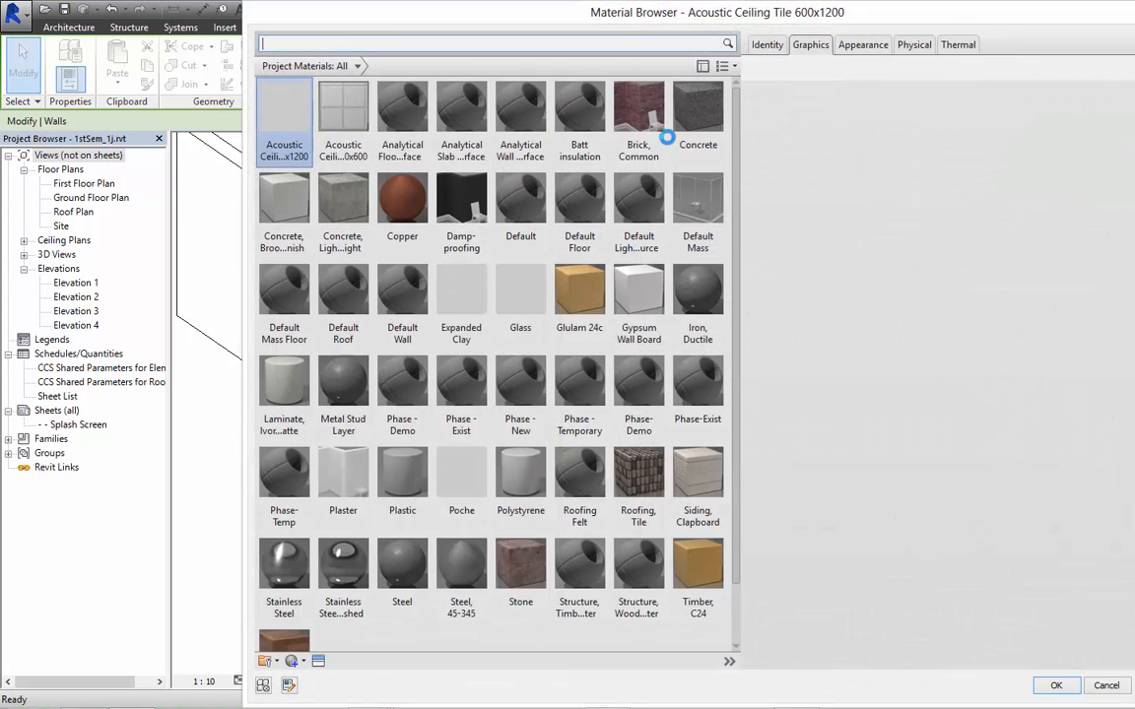
double_click(642, 113)
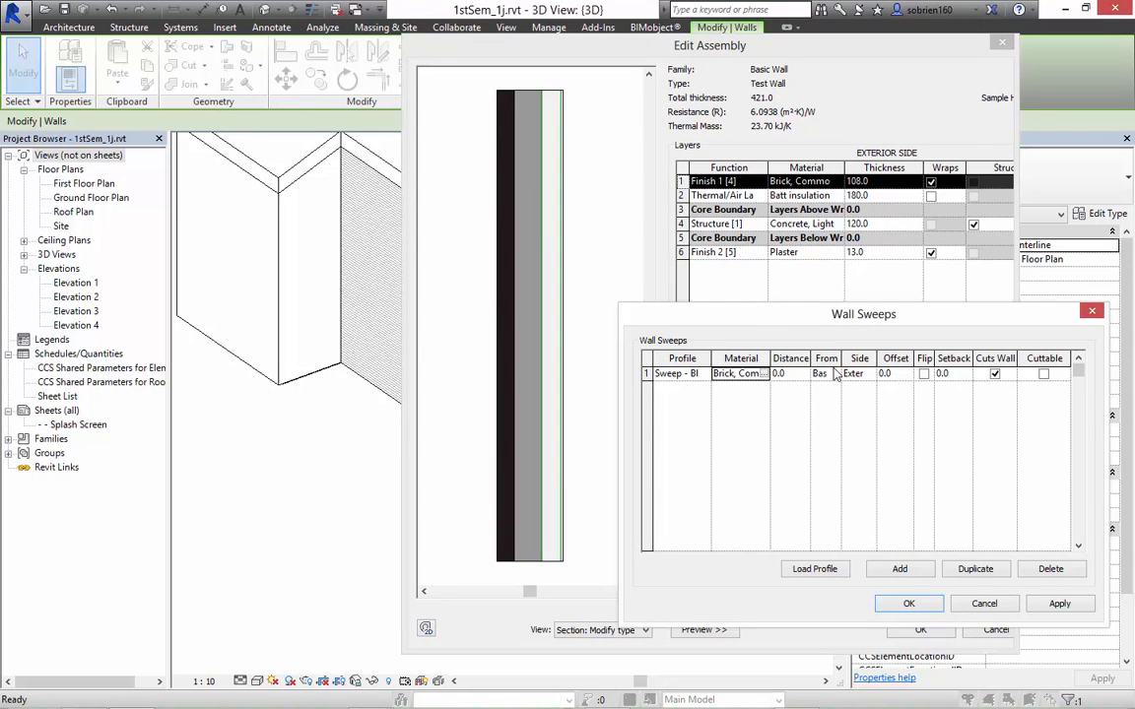
Set the sweep's distance to 600 from the base and apply it to the section preview.
click(802, 375)
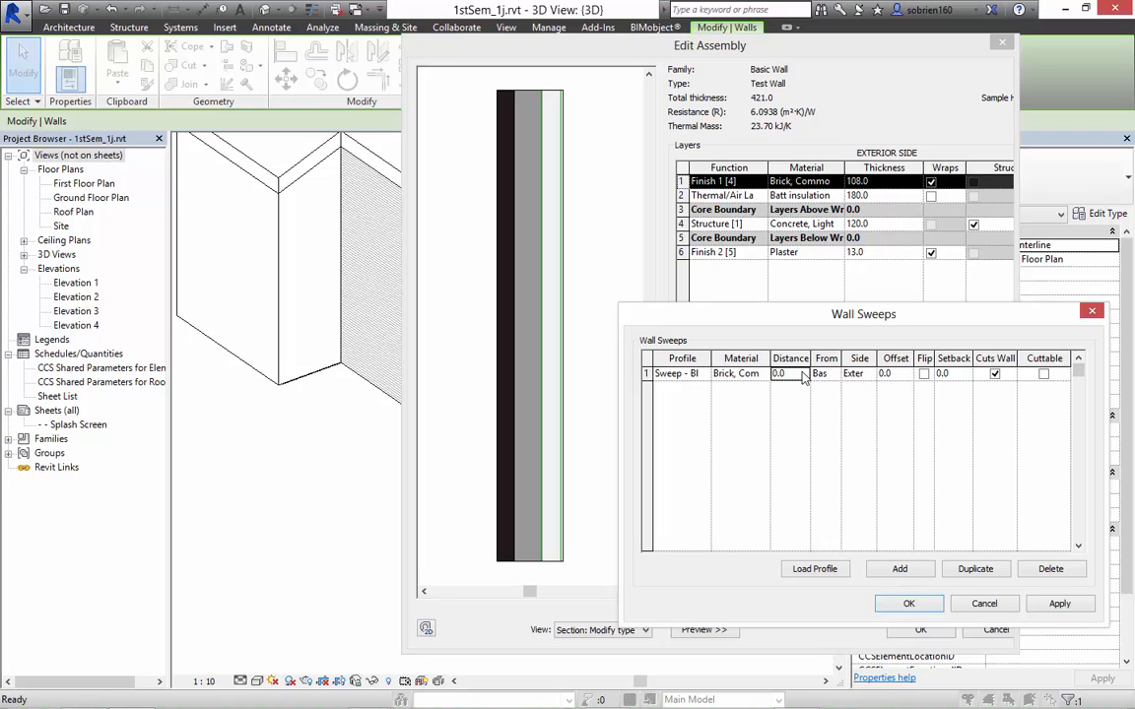
double_click(802, 375)
text(600)
click(824, 374)
click(834, 374)
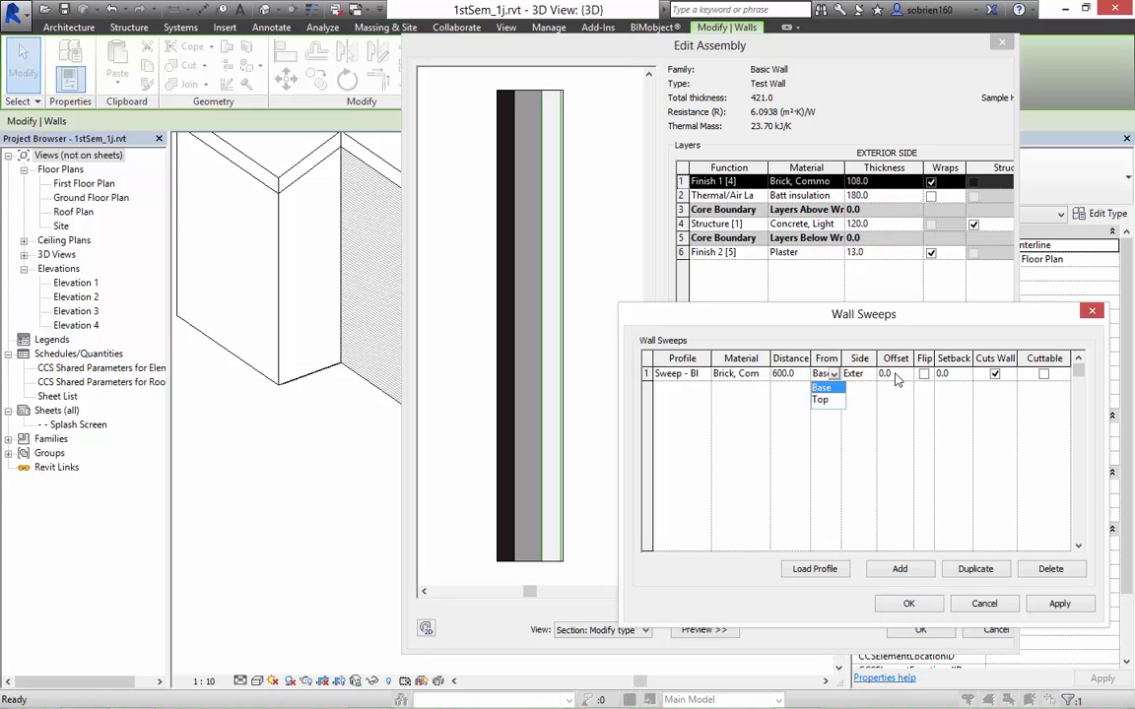
click(836, 376)
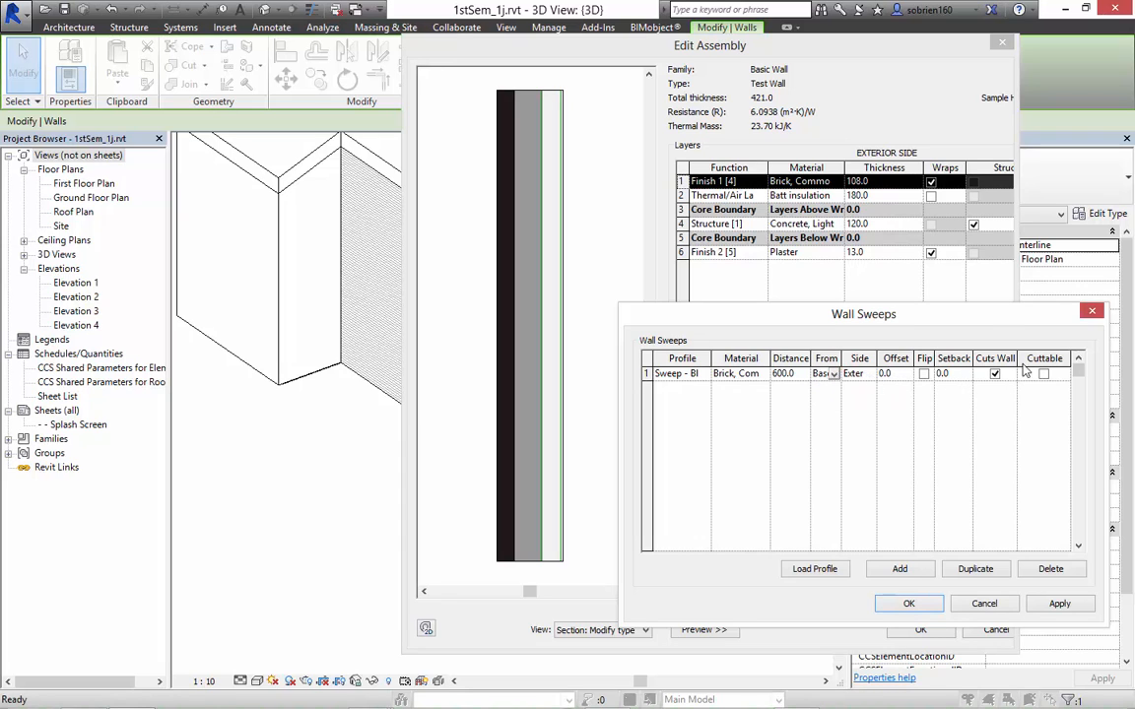
drag(889, 313, 857, 247)
click(1026, 536)
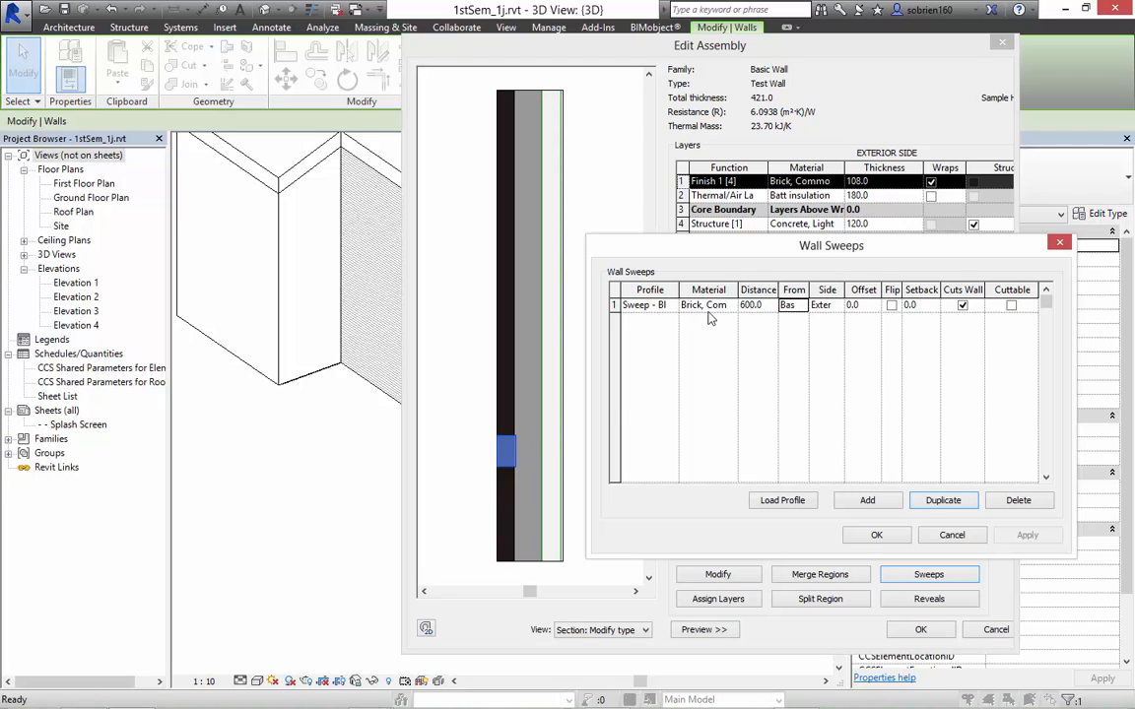
Keep the Sweep - Block : 120x200mm profile and apply an offset of 120 to the sweep.
click(648, 305)
click(672, 307)
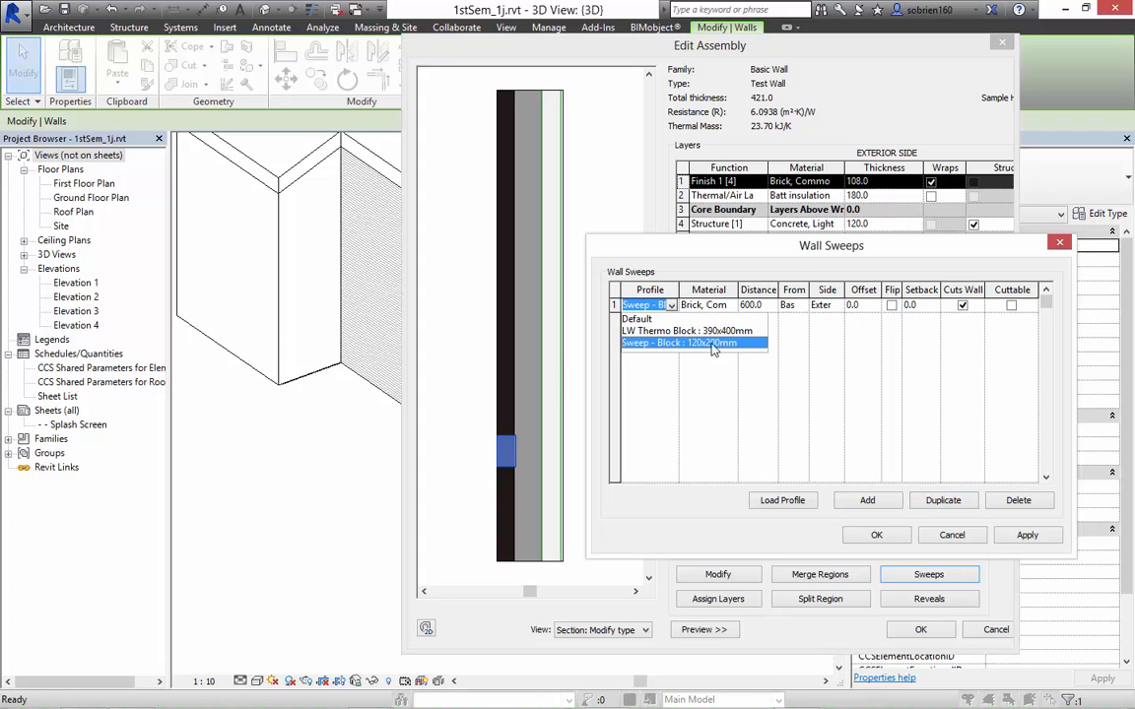
click(680, 343)
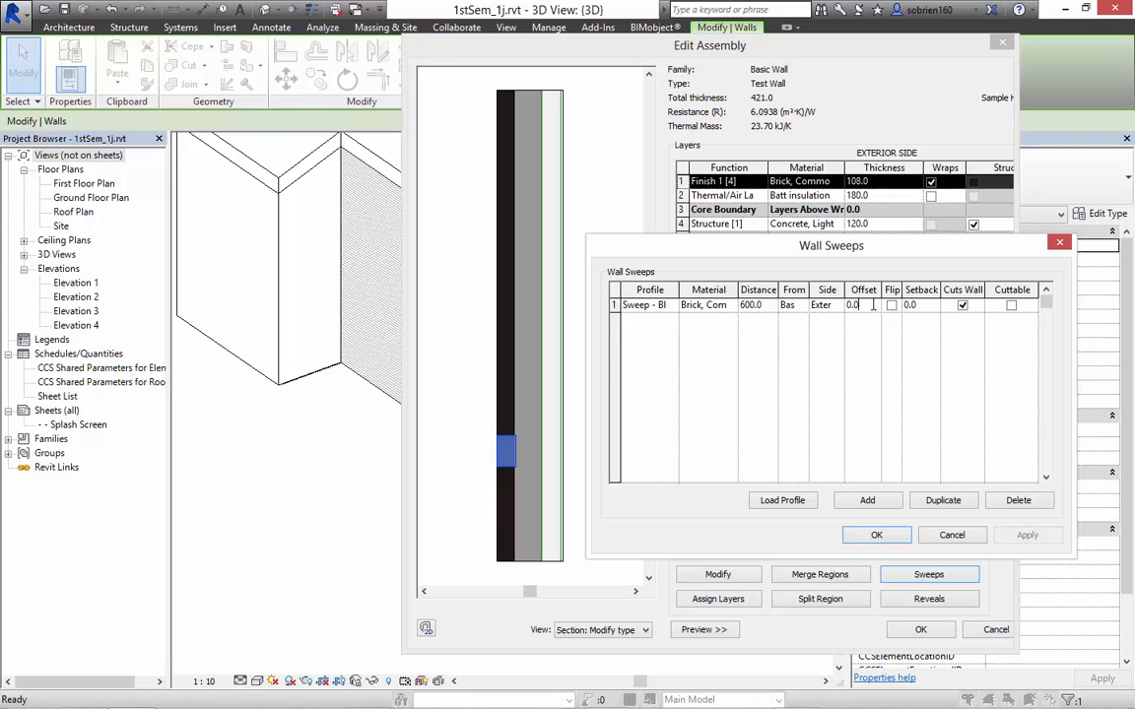
click(853, 306)
text(120)
click(1028, 535)
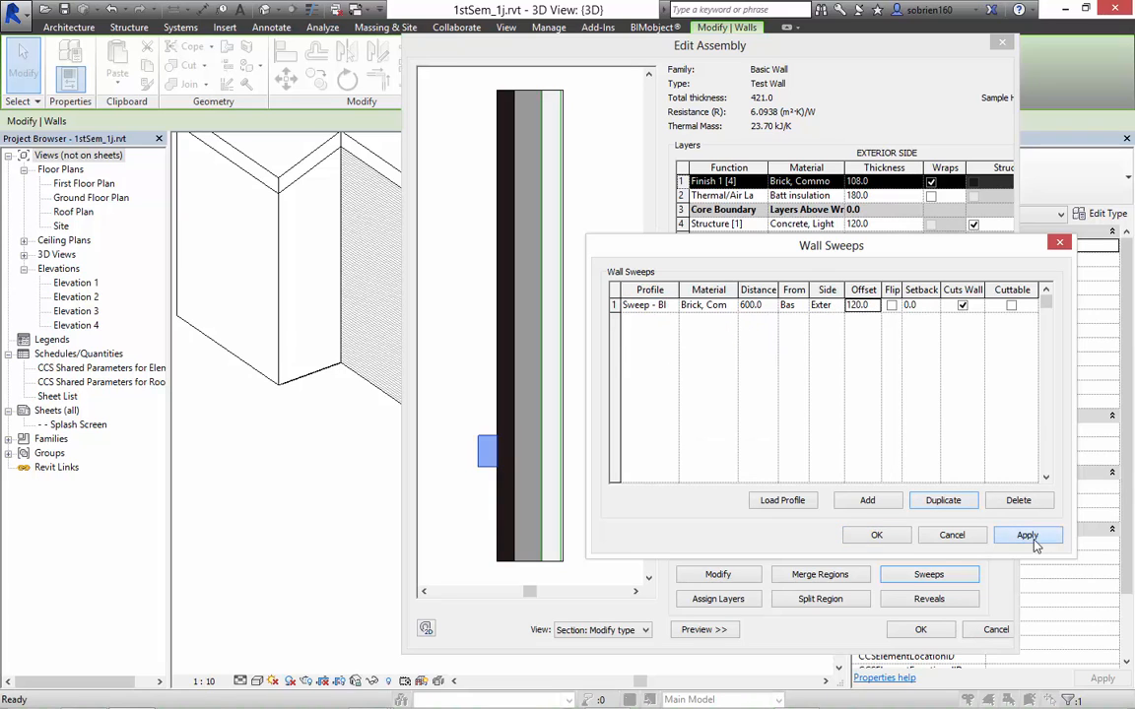
Accept the sweep, assembly and type settings so that the Test Wall walls in the model are updated.
click(877, 536)
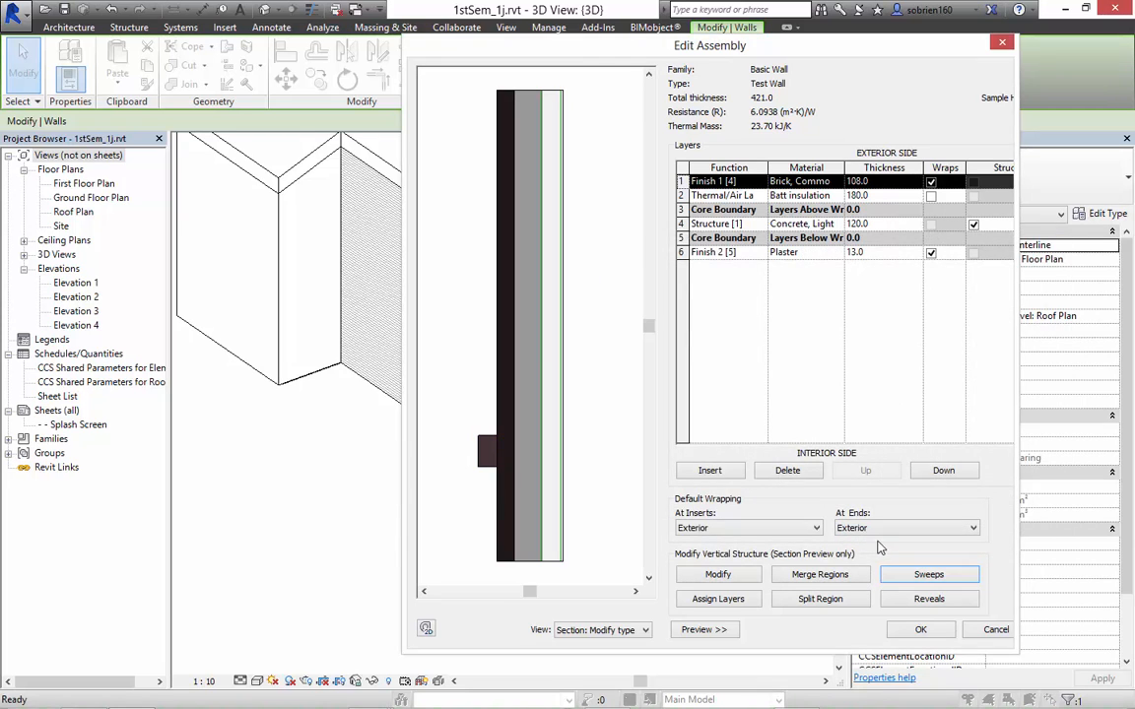
click(926, 631)
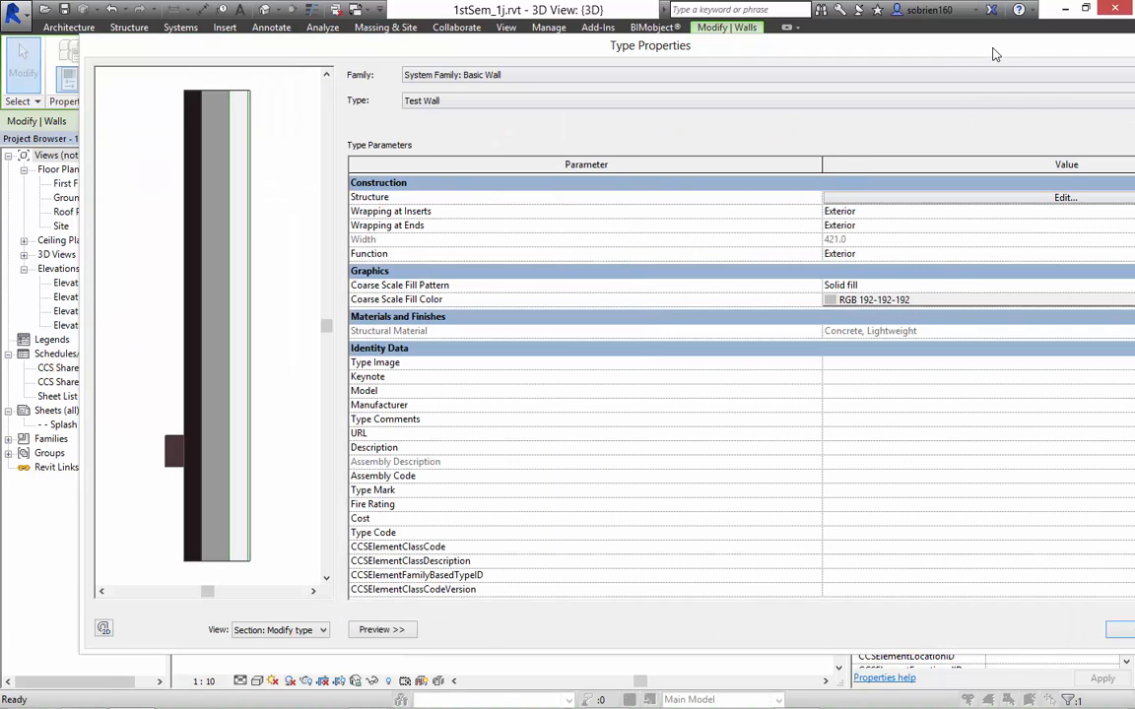
drag(878, 47, 734, 37)
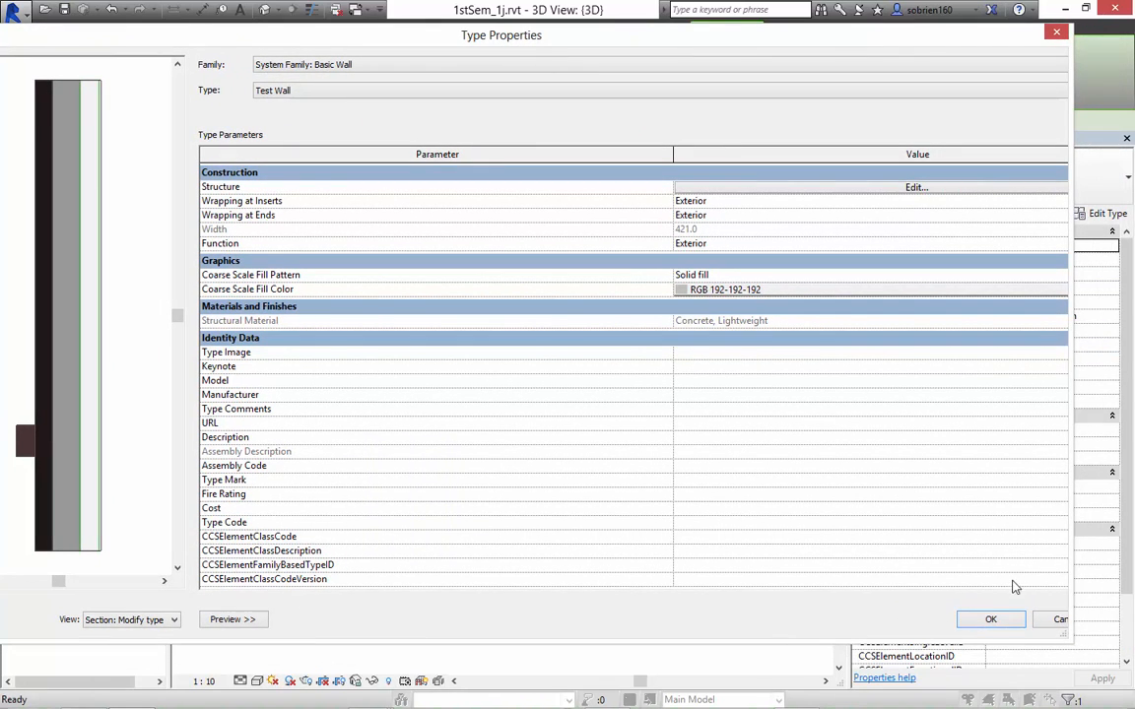
click(1003, 624)
click(563, 522)
scroll(576, 451, up, 2)
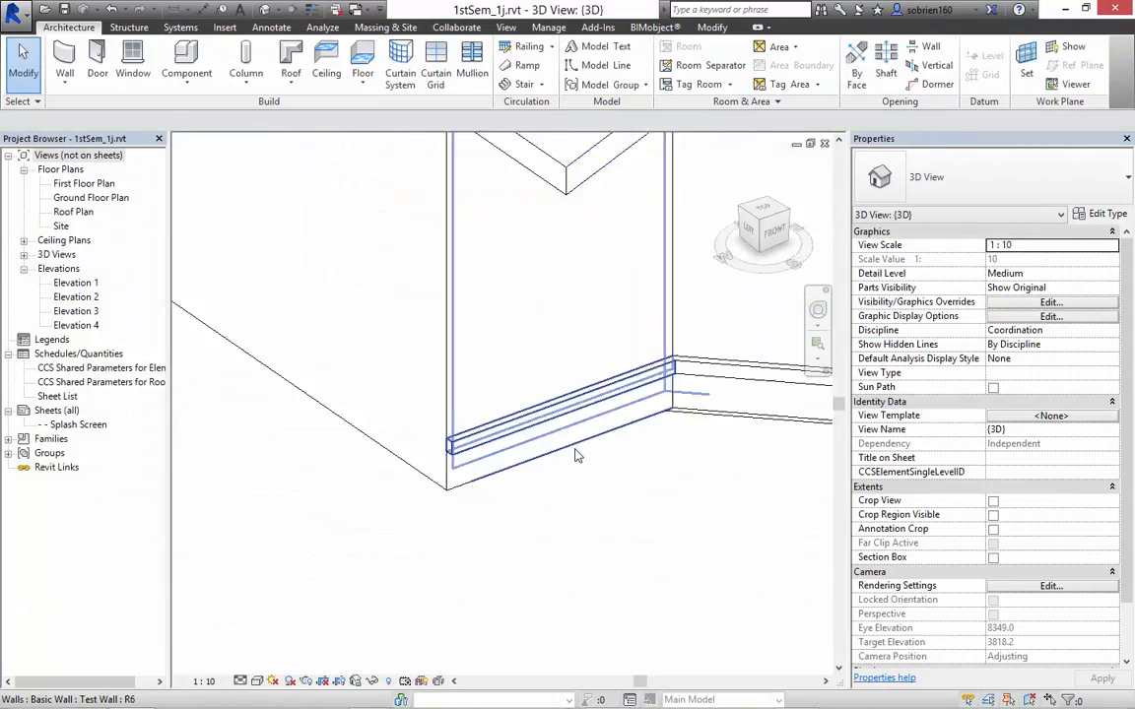
mouse_move(577, 455)
shift+middle_down()
mouse_move(524, 478)
mouse_move(388, 447)
mouse_move(443, 456)
mouse_move(425, 452)
shift+middle_up()
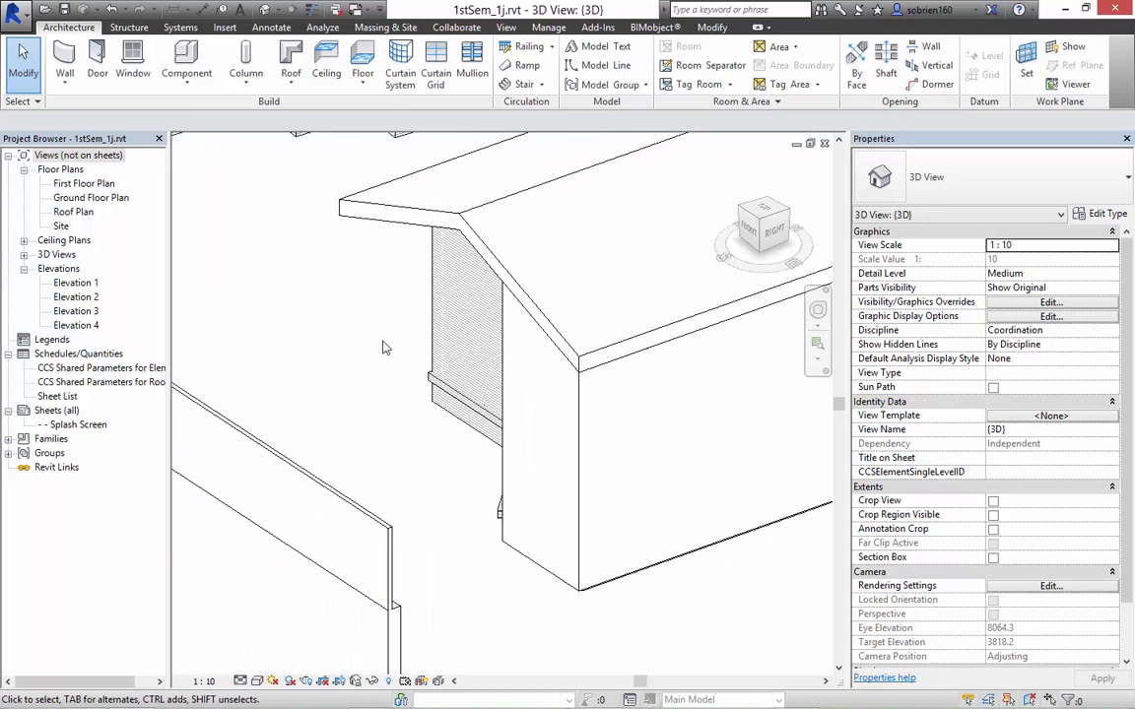
middle_drag(347, 311, 431, 381)
Open the assembly of the freestanding stacked wall's type, Exterior SW - 408mm Combined.
scroll(579, 526, down, 5)
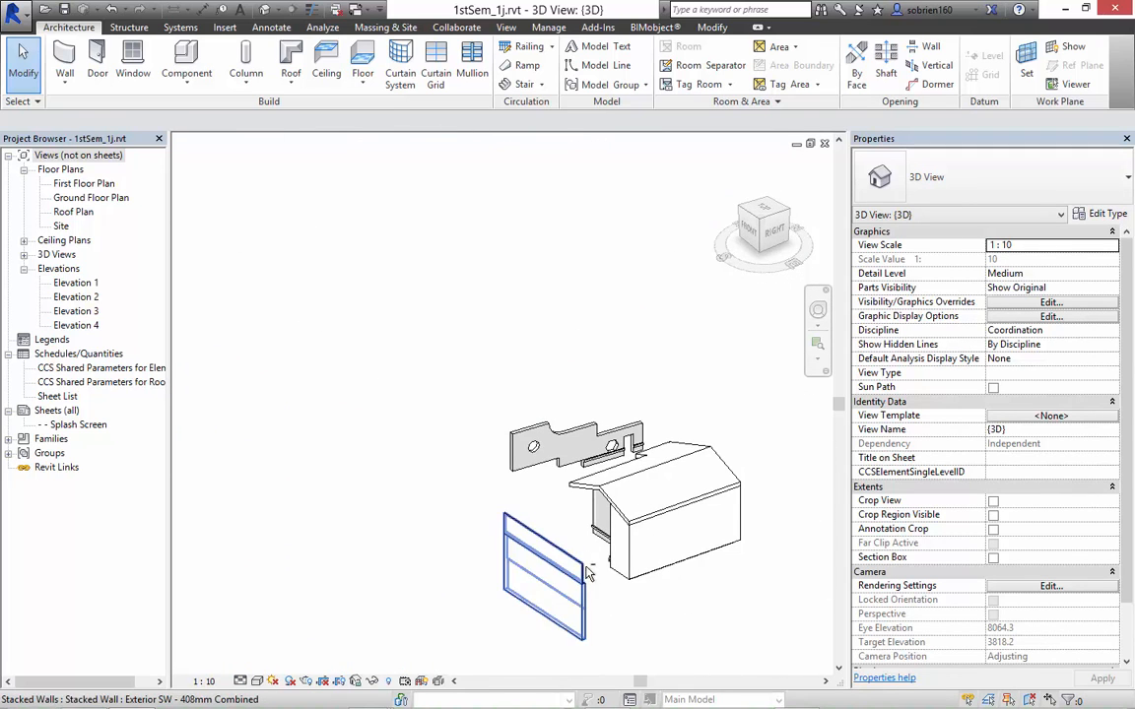
shift+middle_drag(581, 505, 669, 547)
scroll(466, 565, up, 5)
scroll(652, 544, down, 3)
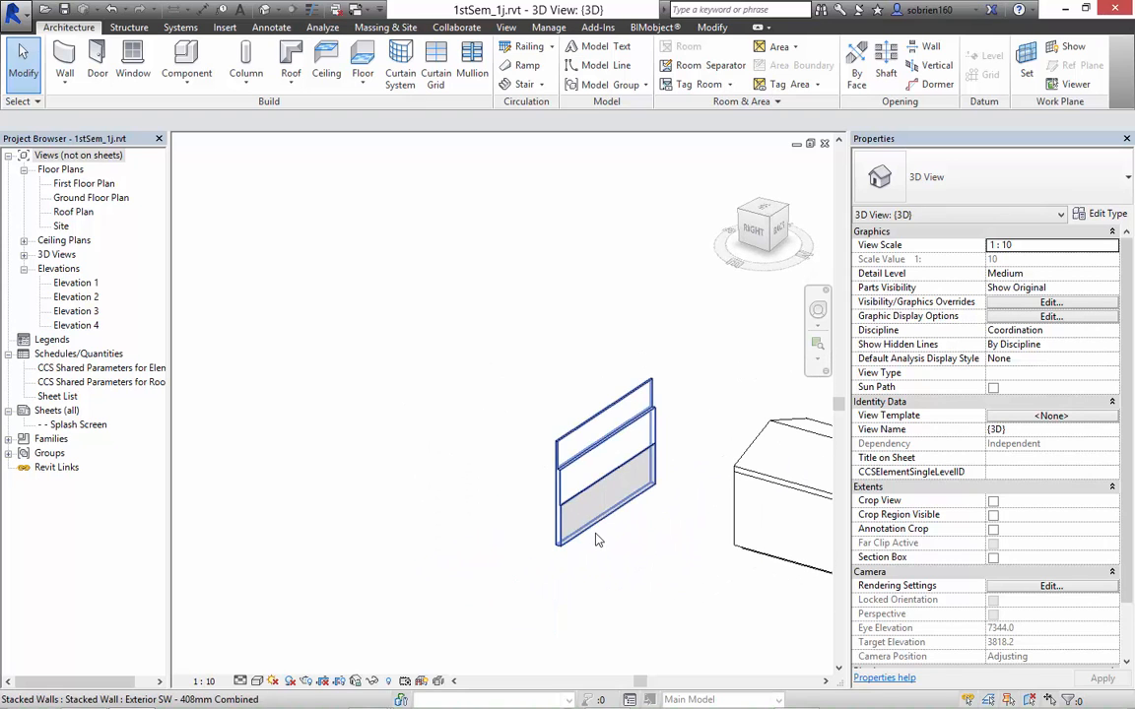
click(608, 540)
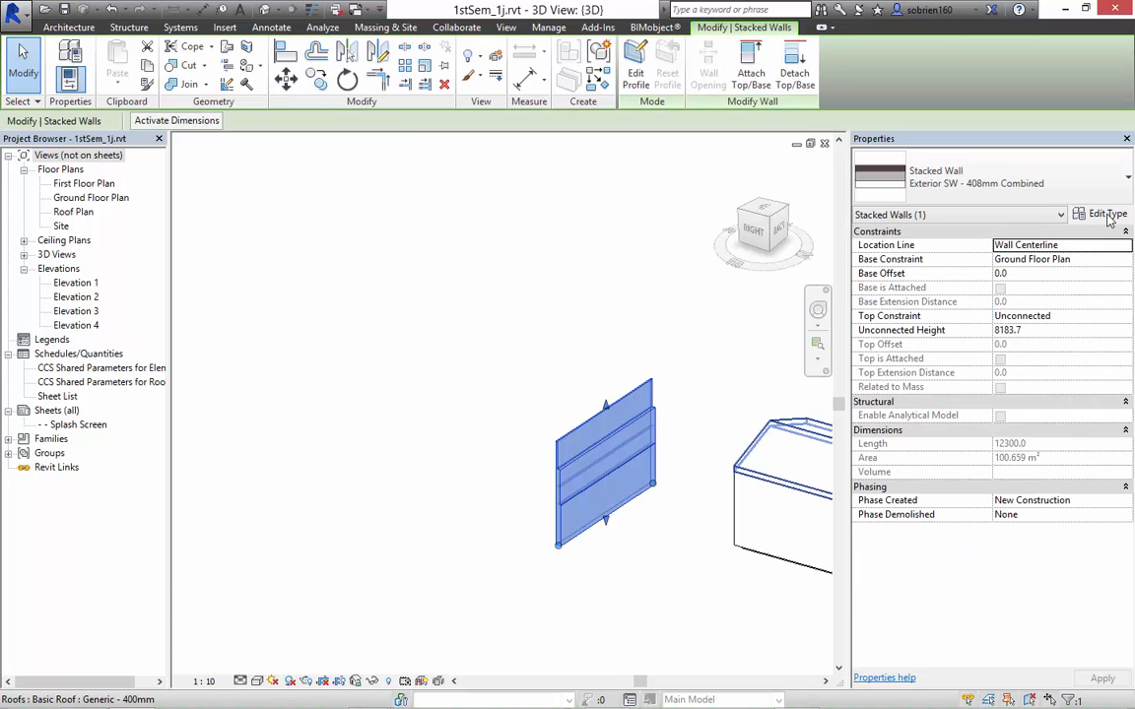
click(1105, 215)
click(788, 190)
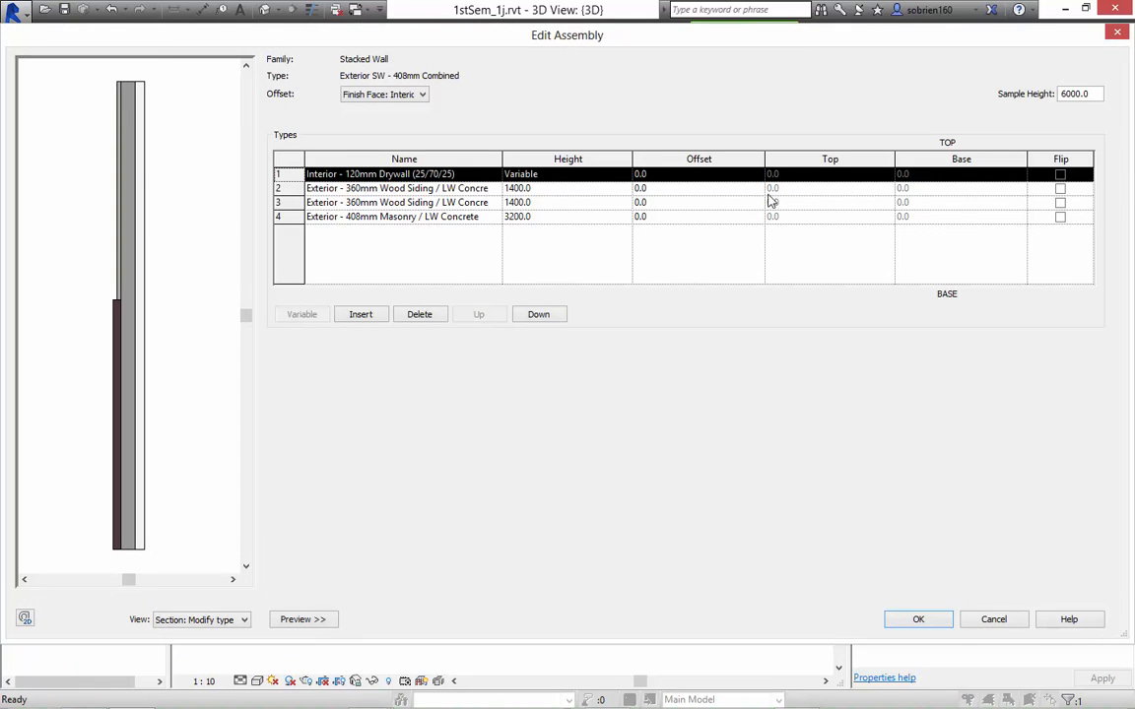
Replace the bottom wall of the stack with Test Wall and accept the assembly and type settings.
click(459, 217)
click(495, 217)
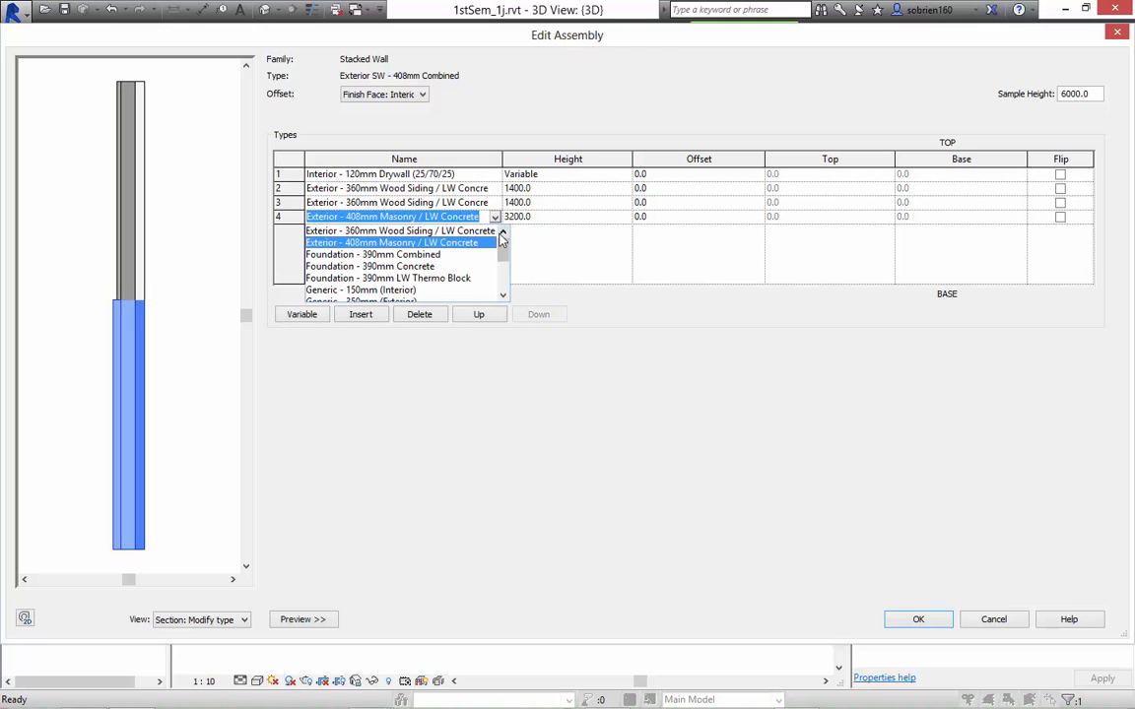
drag(500, 241, 505, 284)
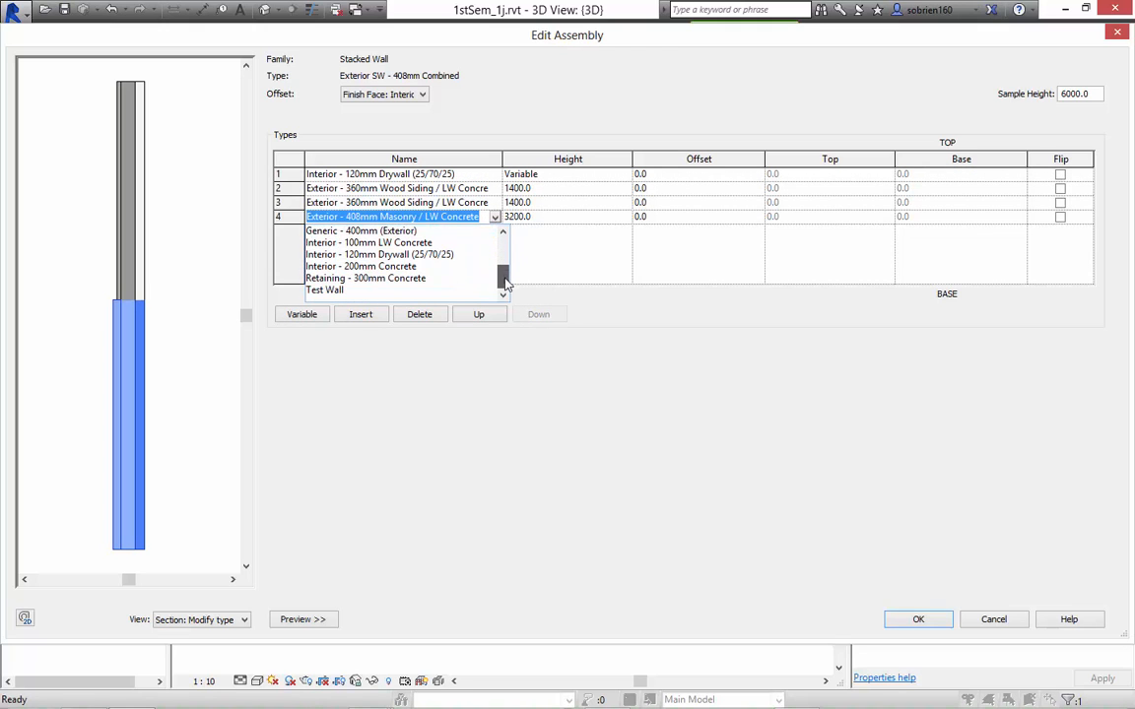
click(328, 289)
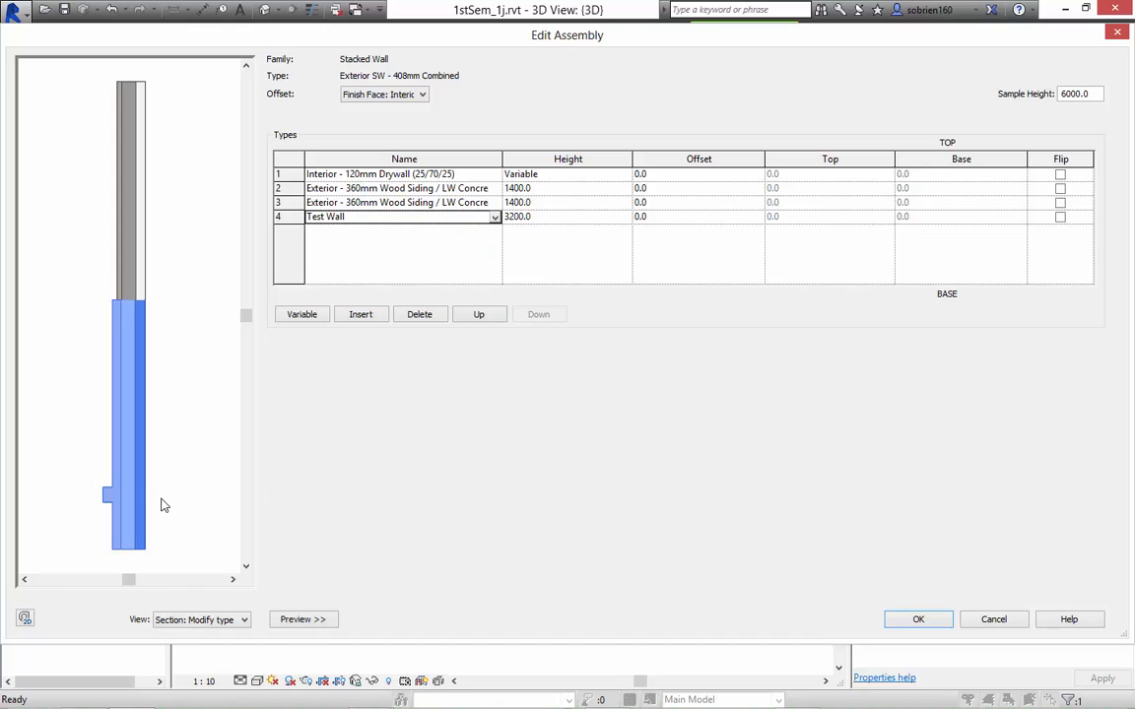
click(931, 622)
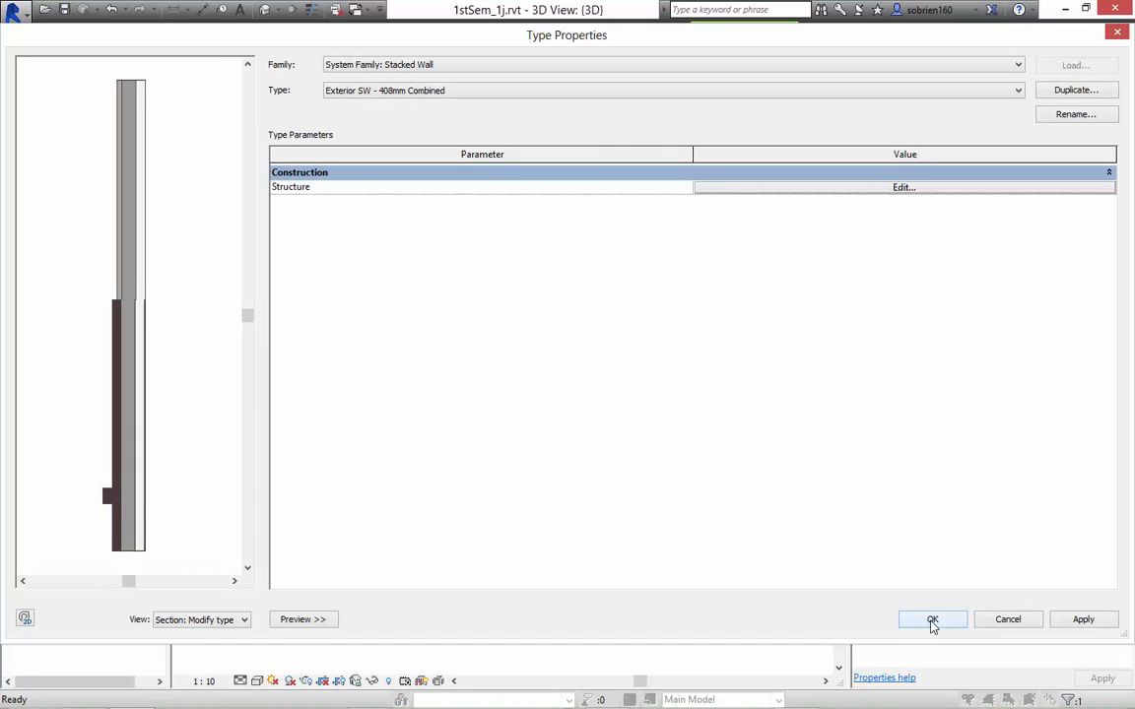
click(1082, 623)
click(942, 618)
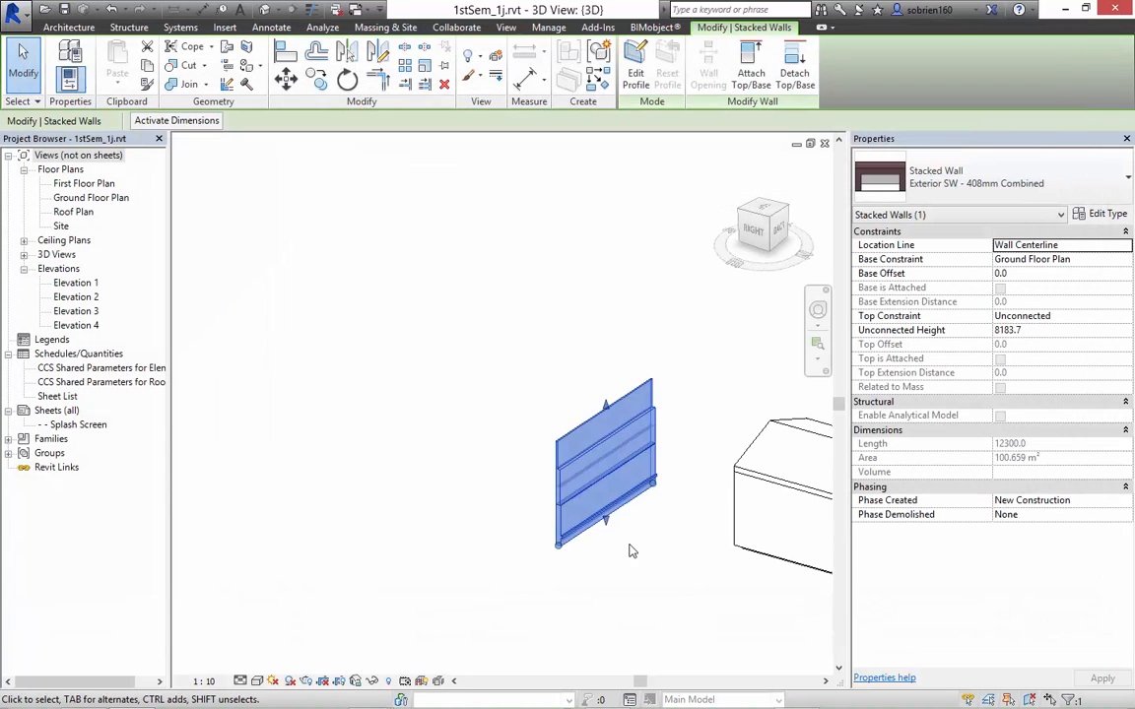
Examine the projecting brick sweep along the base of the freestanding stacked wall.
click(556, 573)
scroll(568, 529, up, 4)
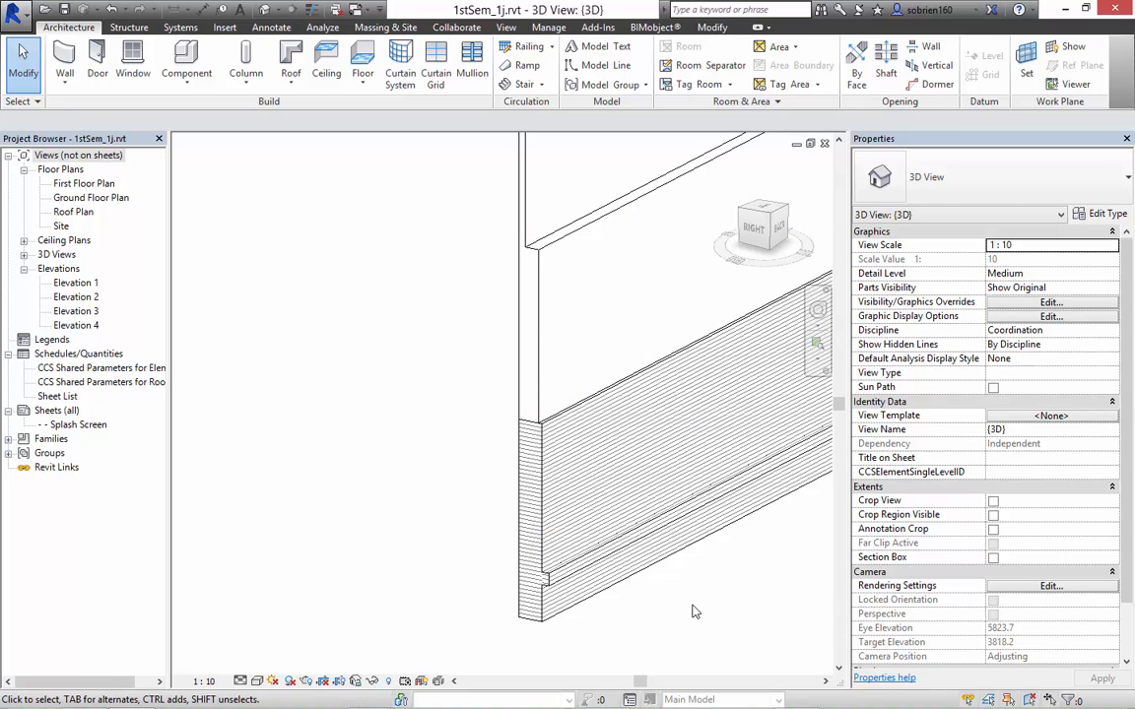
middle_drag(408, 523, 441, 550)
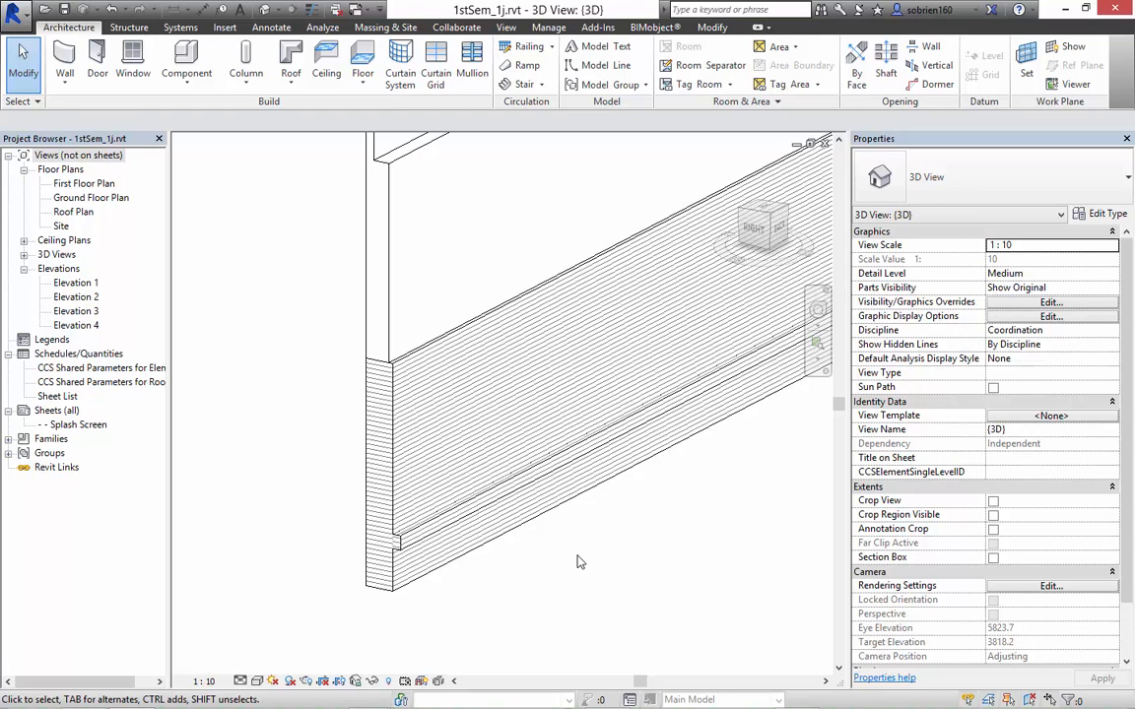
middle_drag(580, 563, 528, 555)
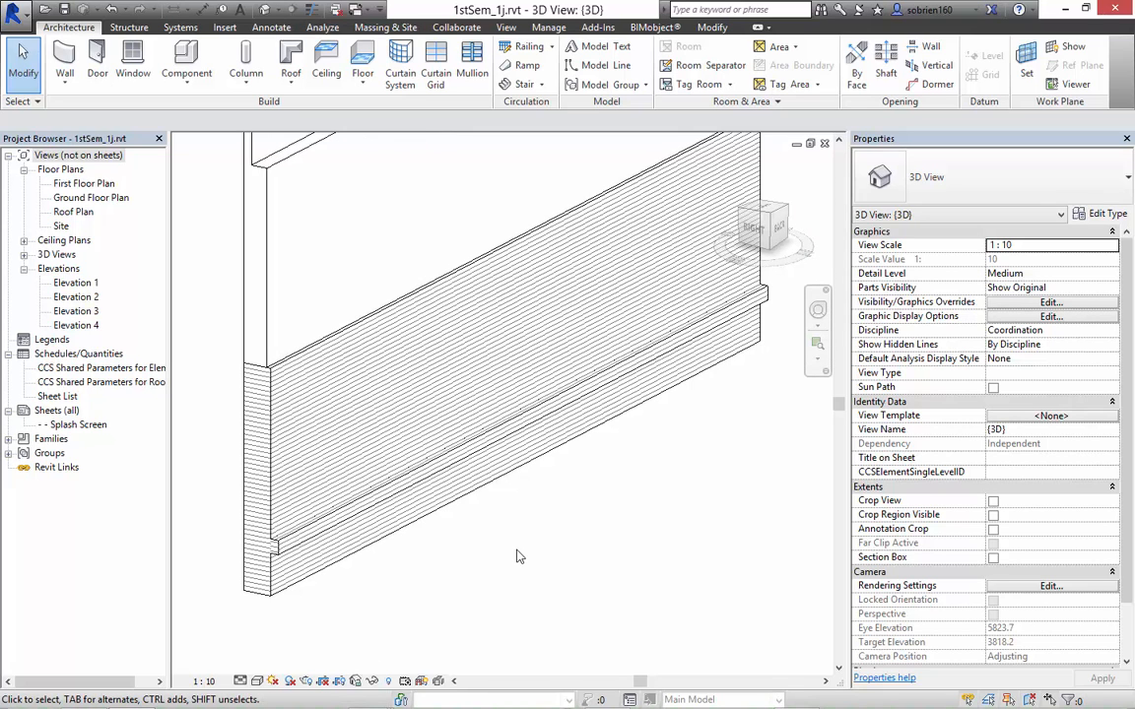
scroll(532, 537, down, 3)
middle_drag(491, 390, 321, 363)
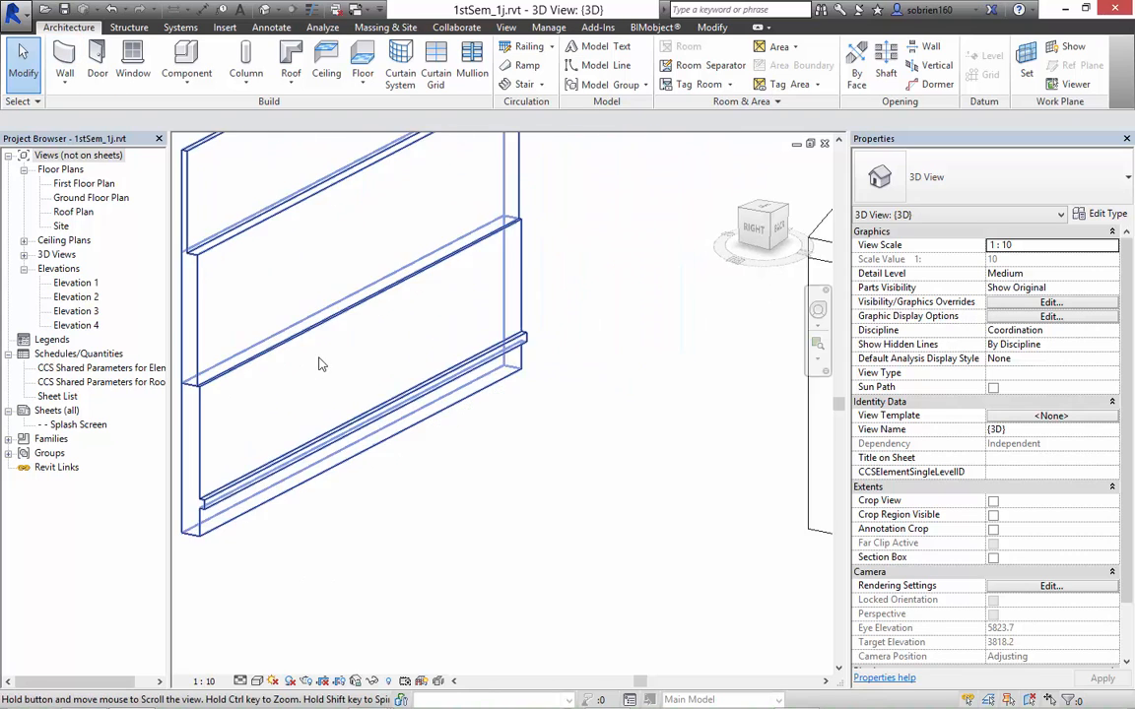
scroll(399, 369, down, 3)
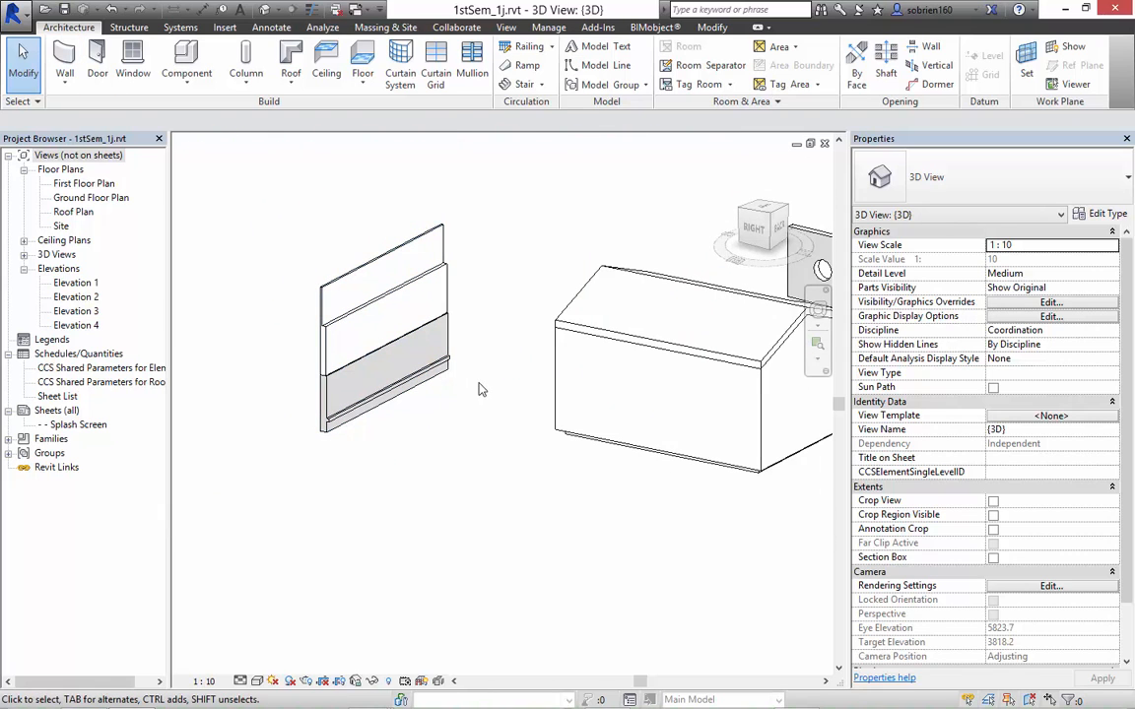
Open the assembly of the Test Wall type from the angled brick wall under the roof overhang.
shift+middle_drag(483, 392, 519, 398)
scroll(523, 398, up, 8)
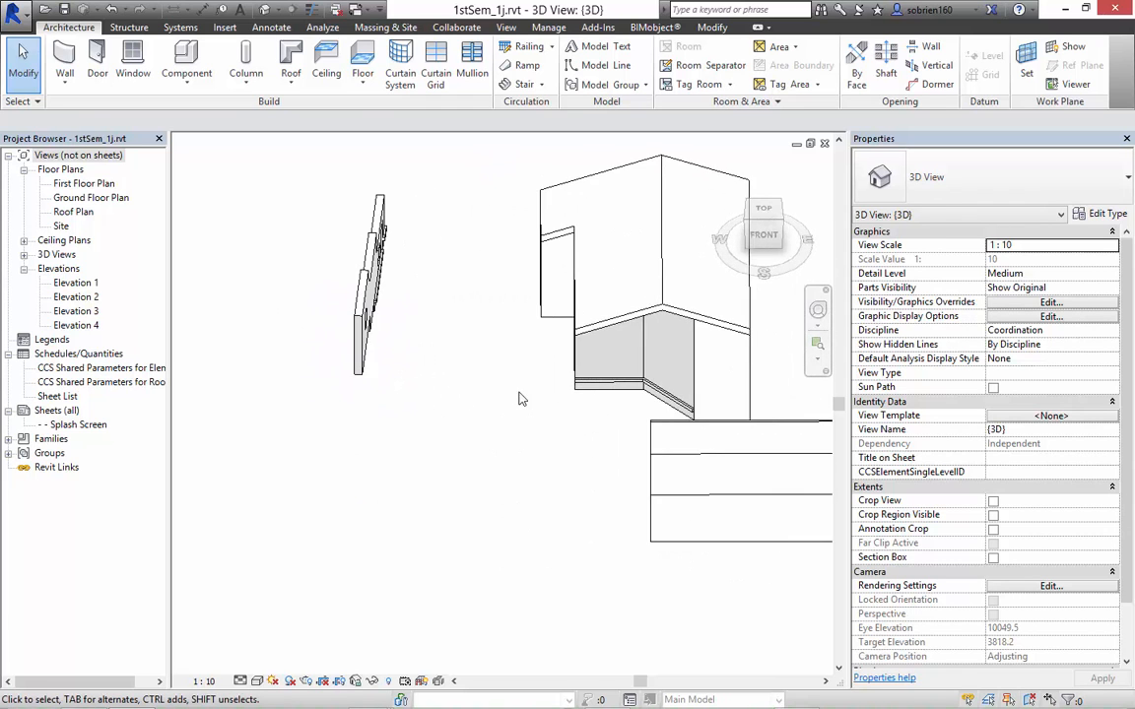
shift+middle_drag(624, 434, 717, 442)
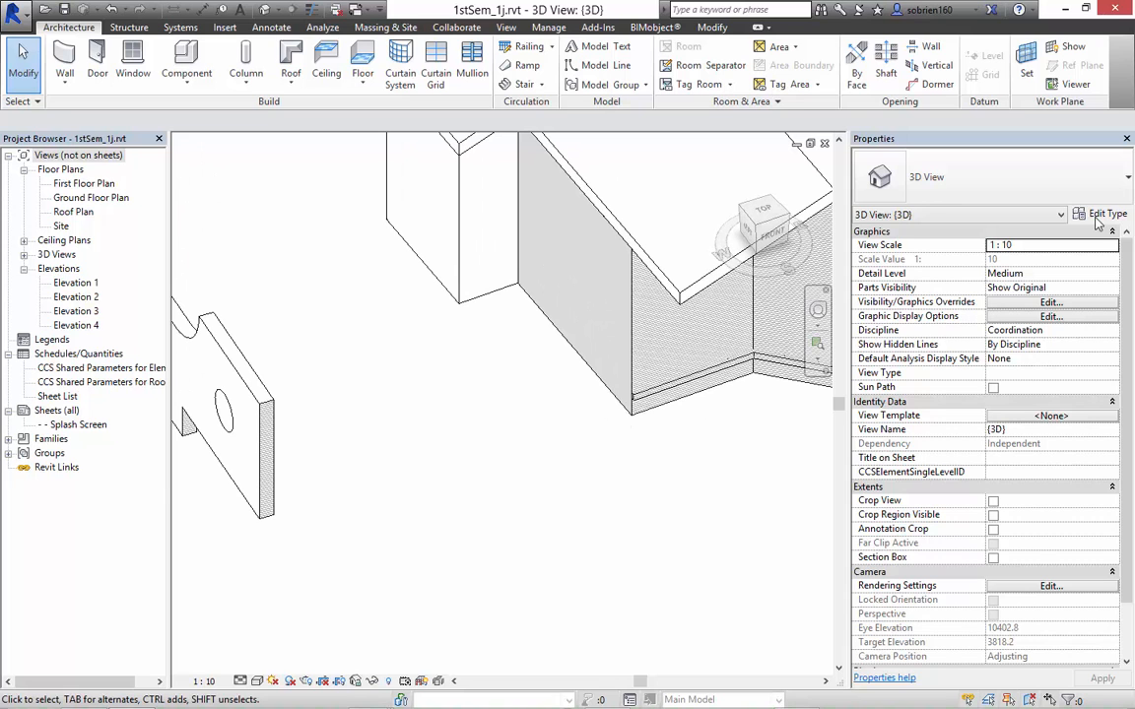
click(690, 325)
click(1108, 221)
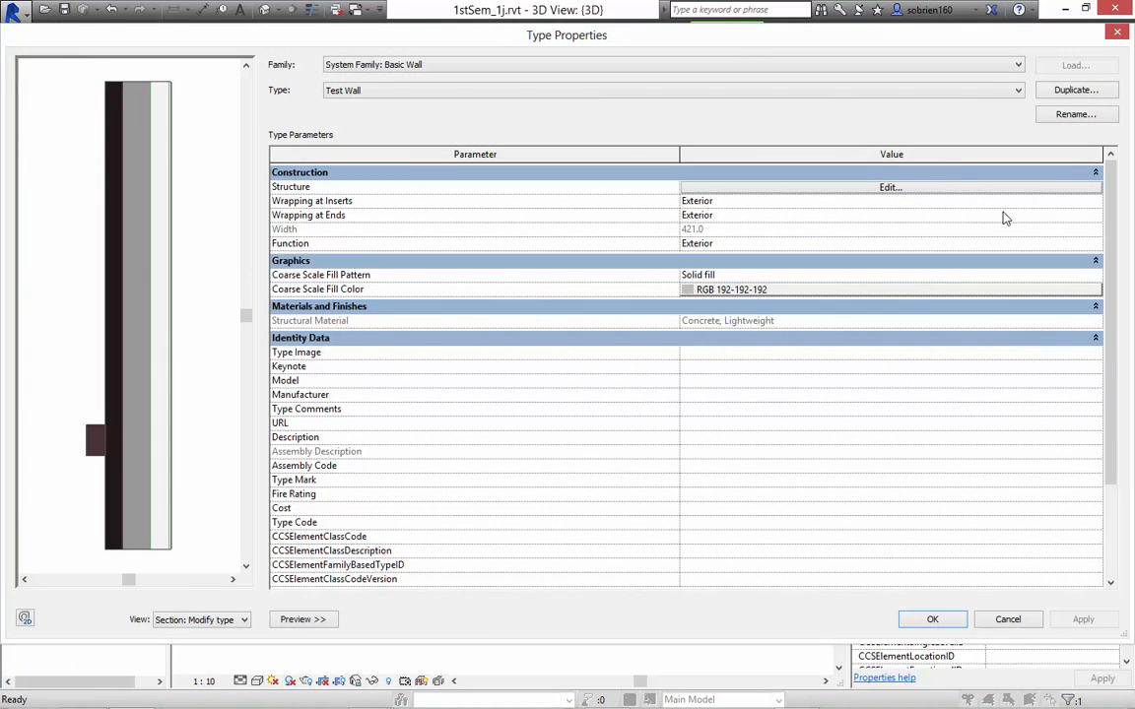
click(961, 187)
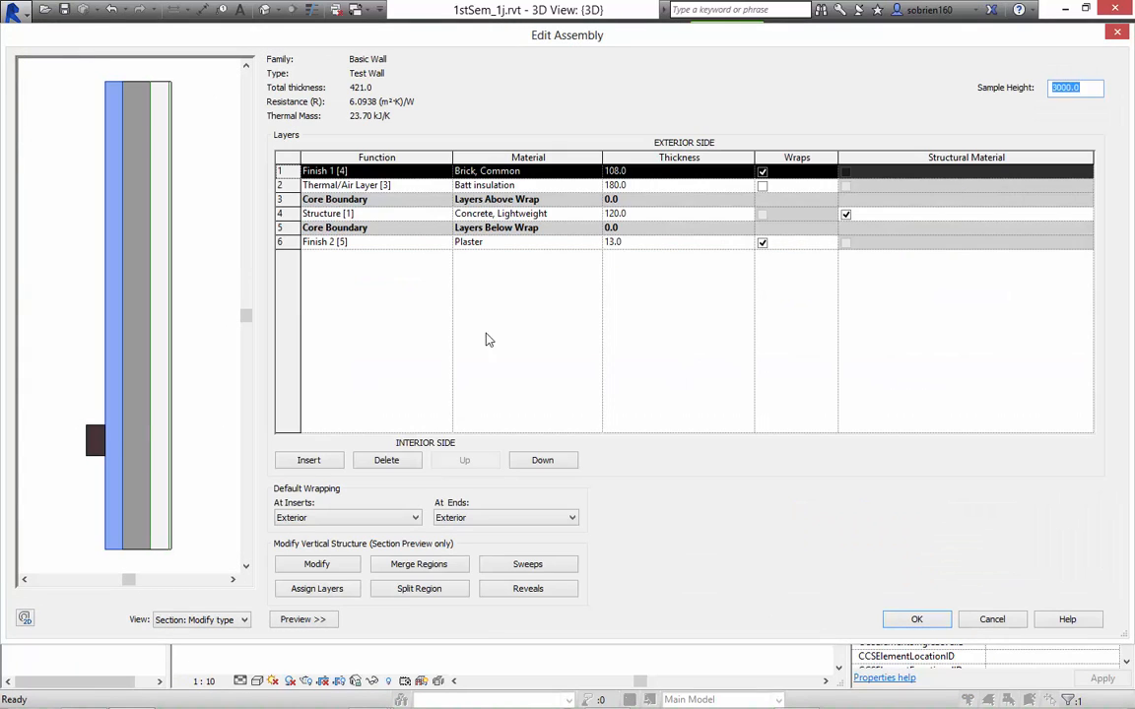
Switch the assembly preview to the floor plan view and back to the section view.
click(243, 619)
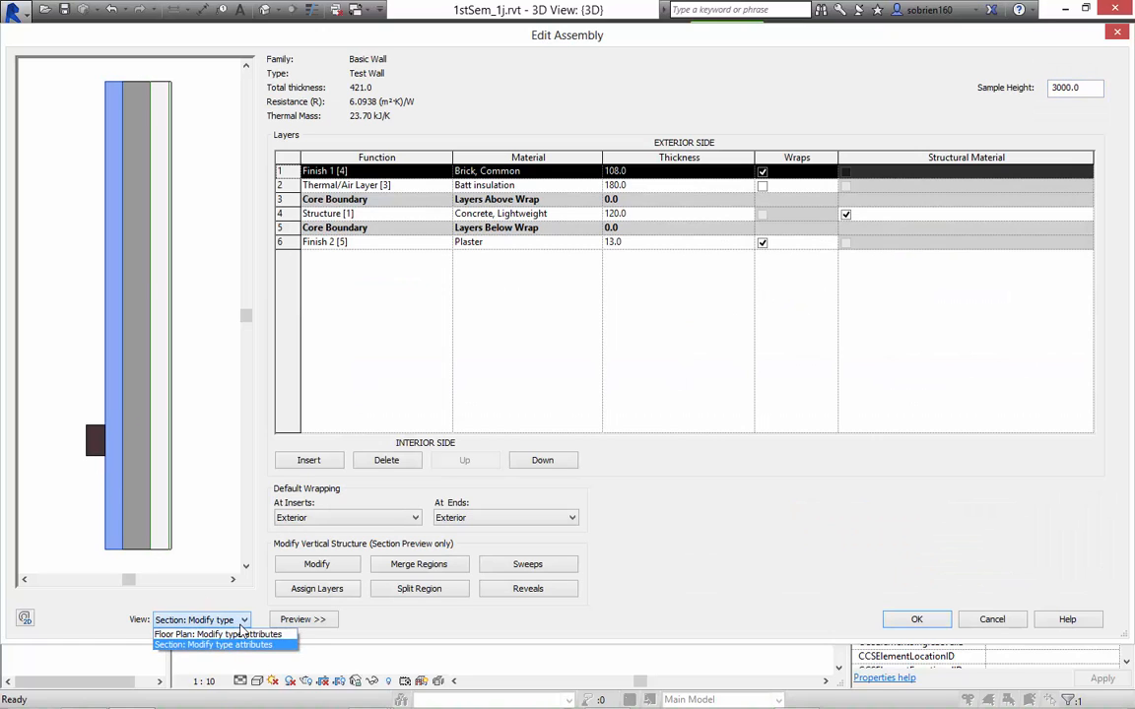
click(241, 625)
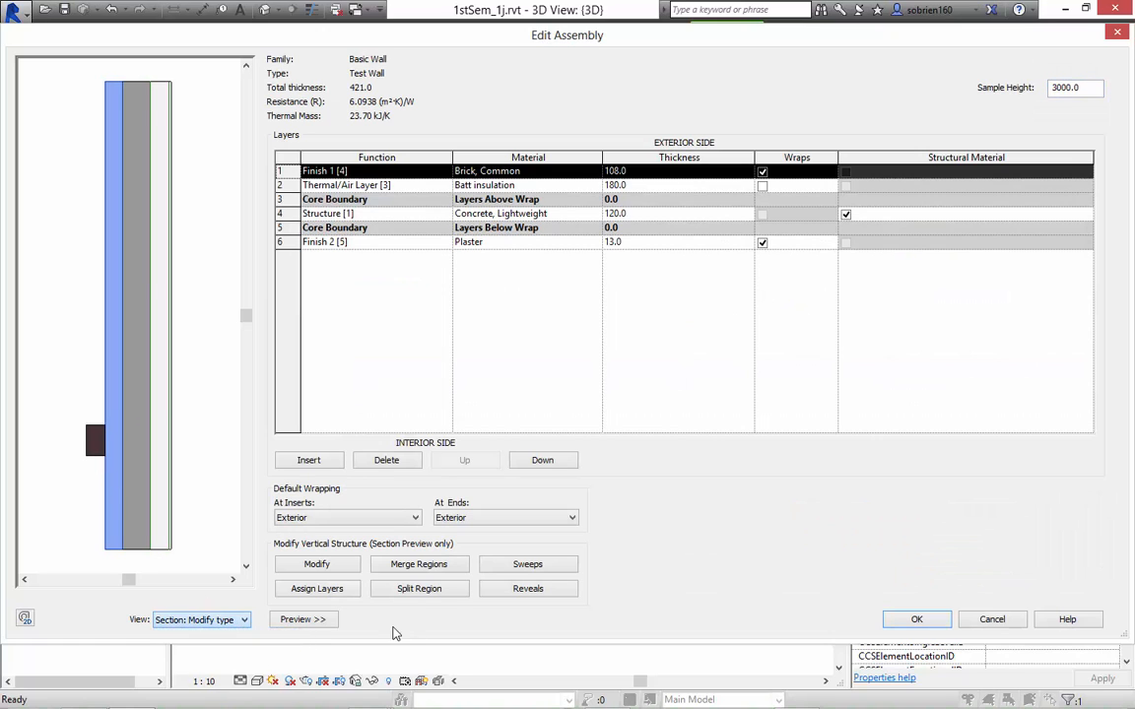
click(235, 622)
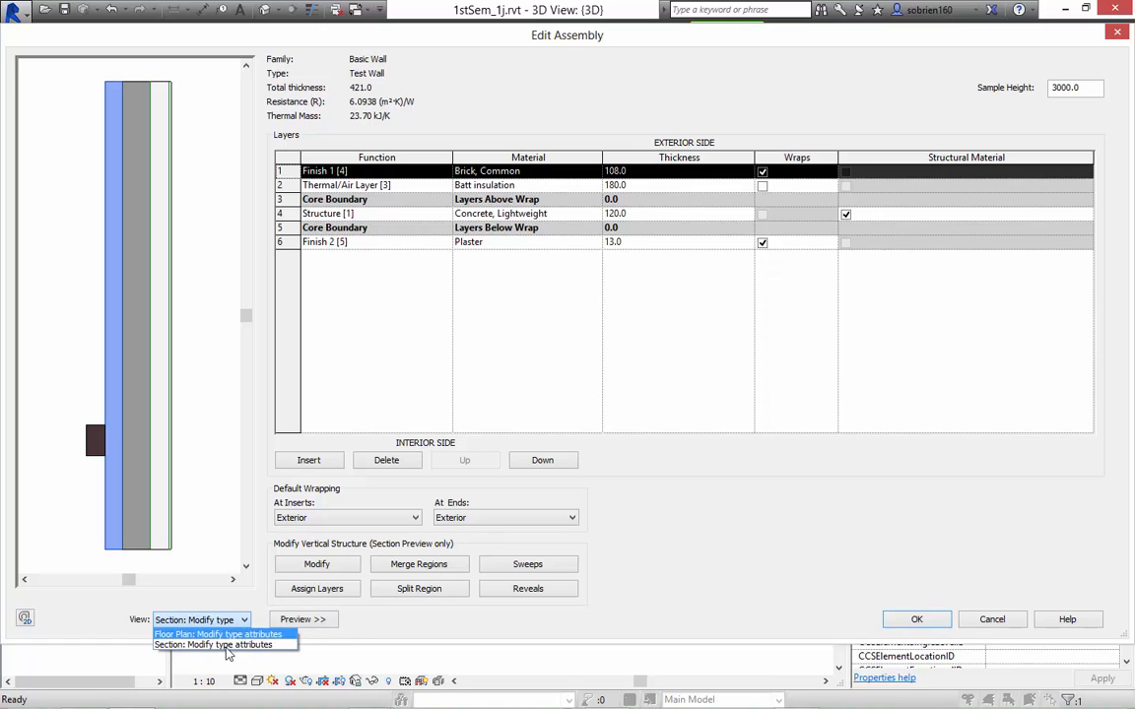
click(216, 634)
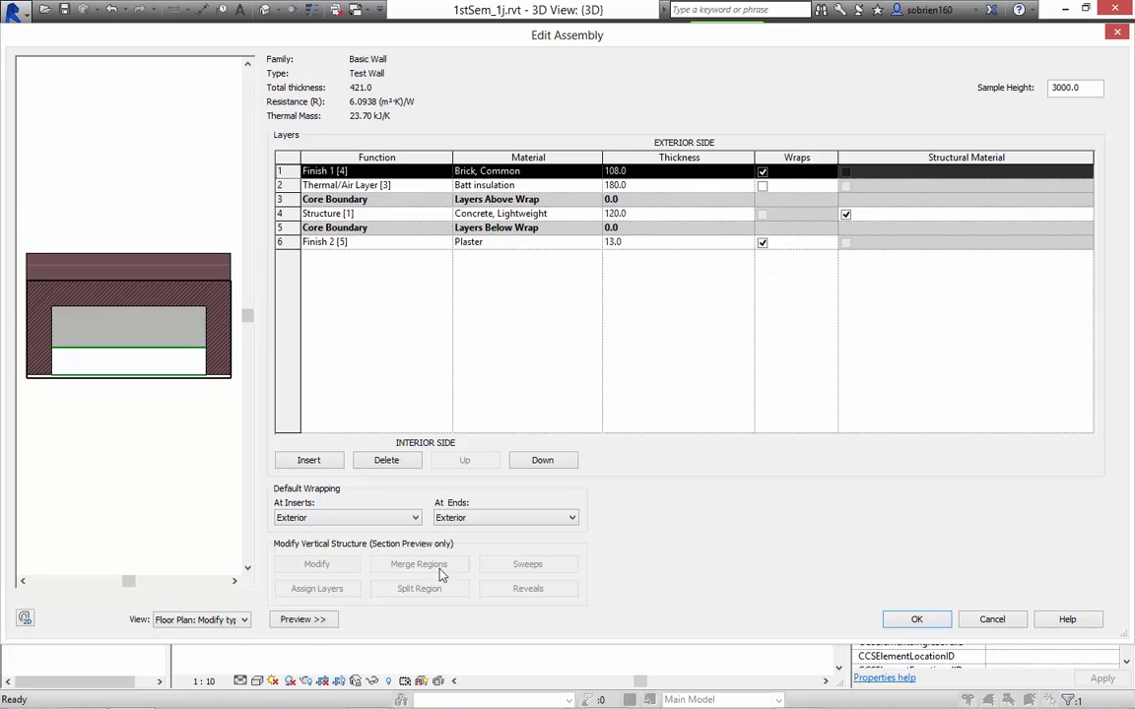
click(226, 620)
click(235, 646)
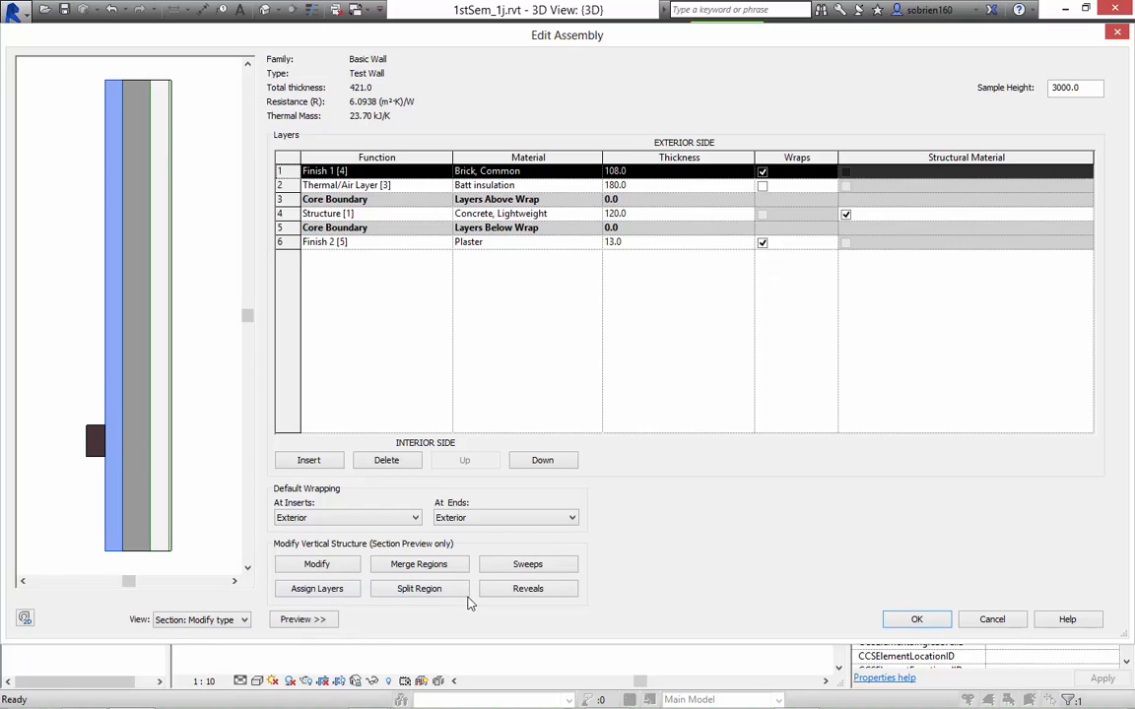
Try to add an exterior reveal with the Reveal - Brick Course : 133x60mm profile at 900 from the top of Test Wall.
click(525, 594)
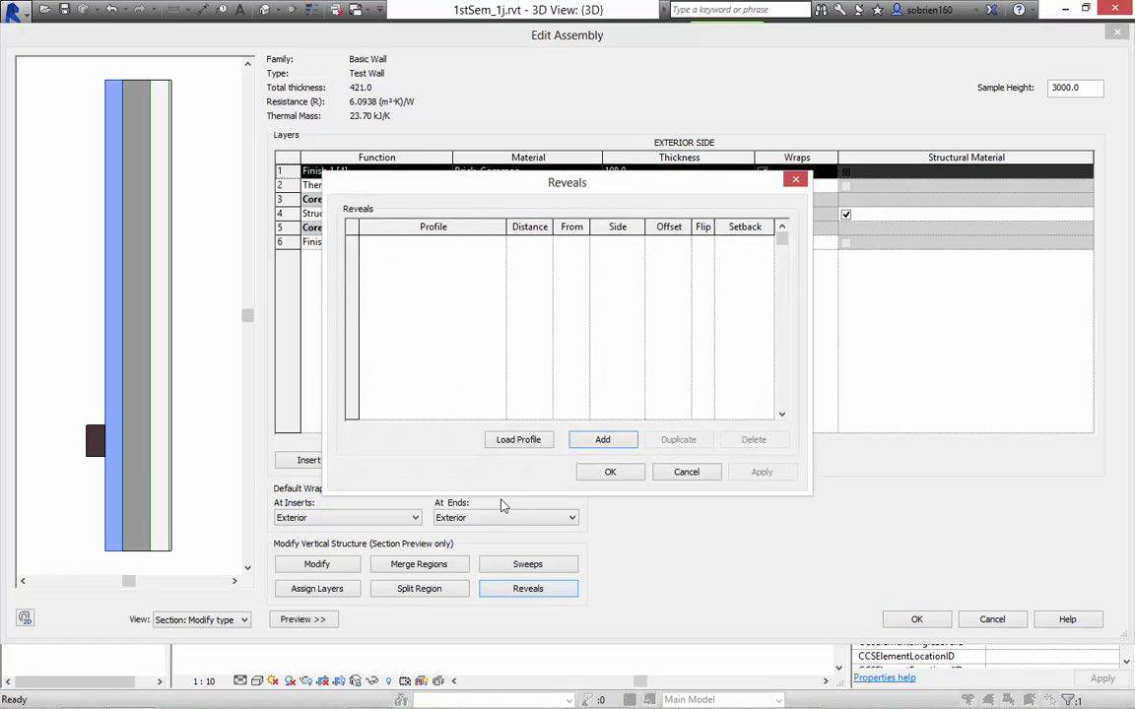
click(600, 441)
click(501, 246)
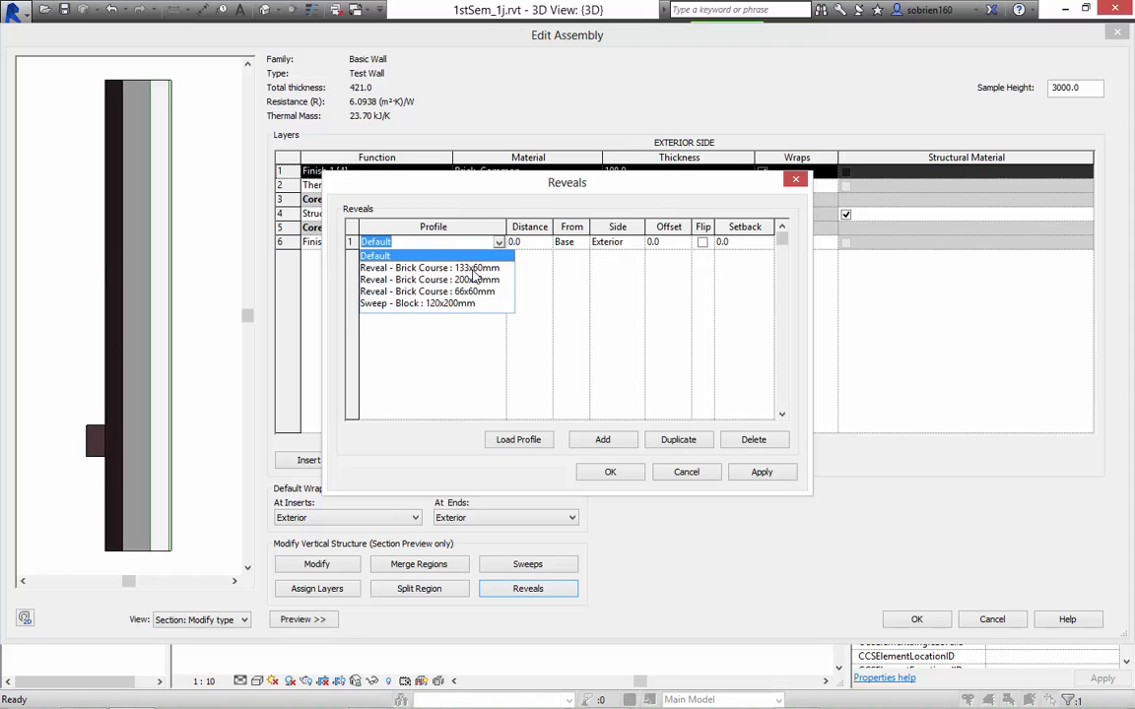
click(434, 268)
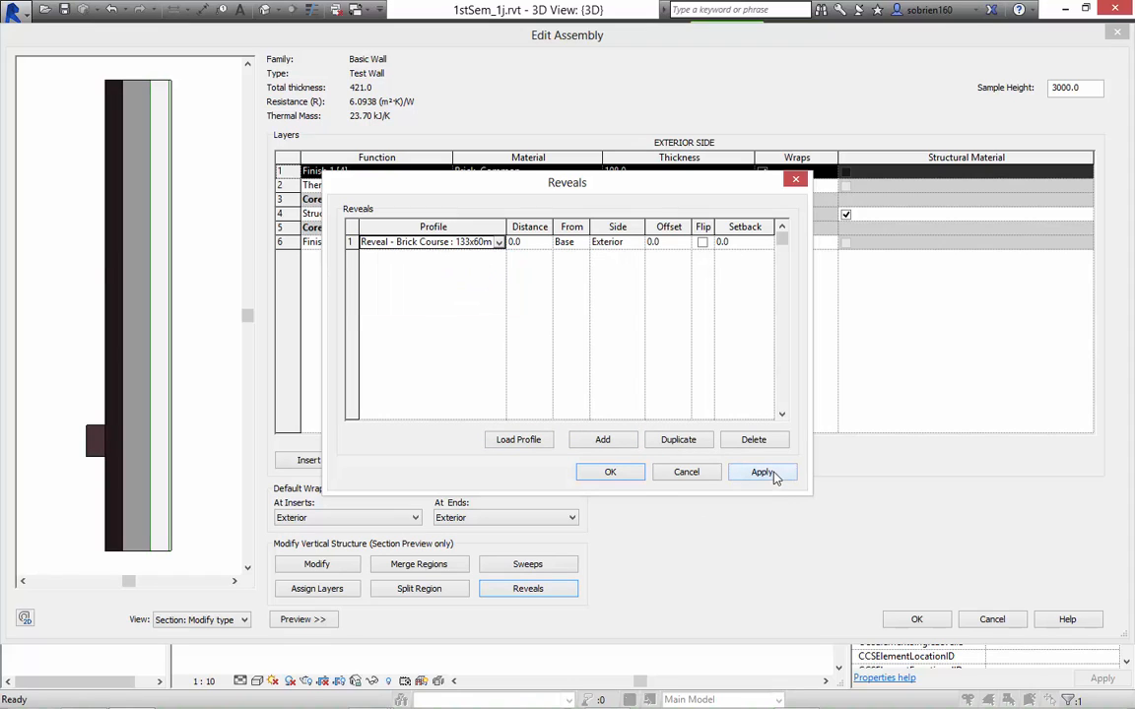
click(533, 241)
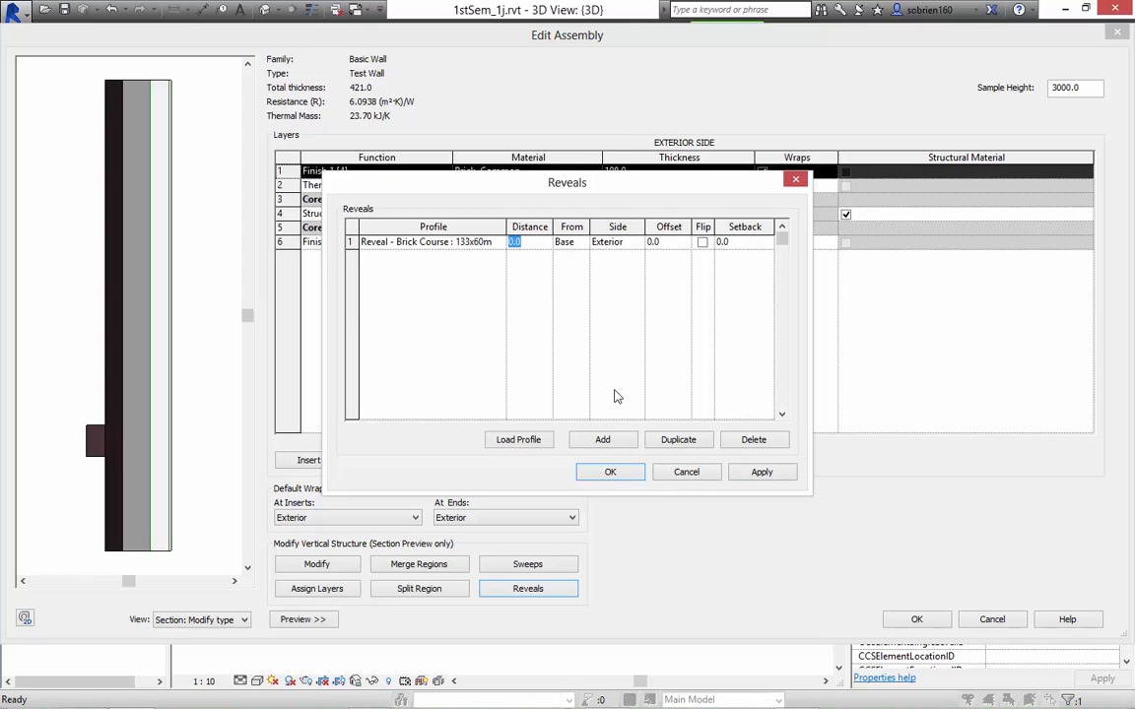
text(900)
click(761, 472)
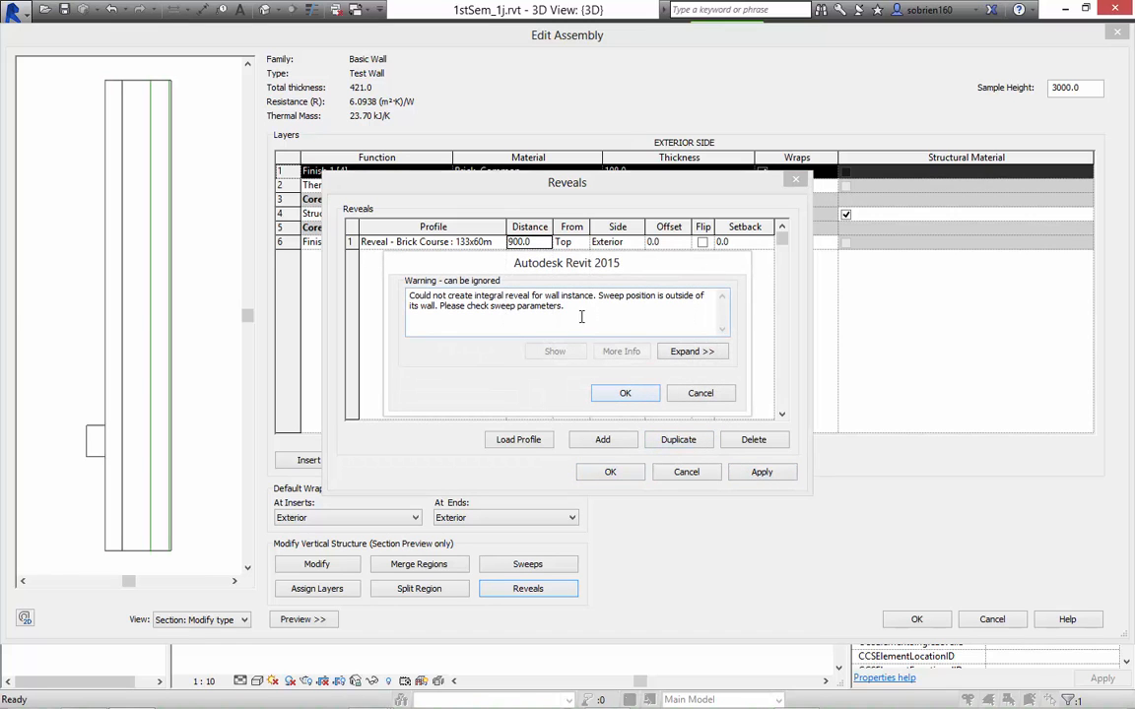
click(631, 393)
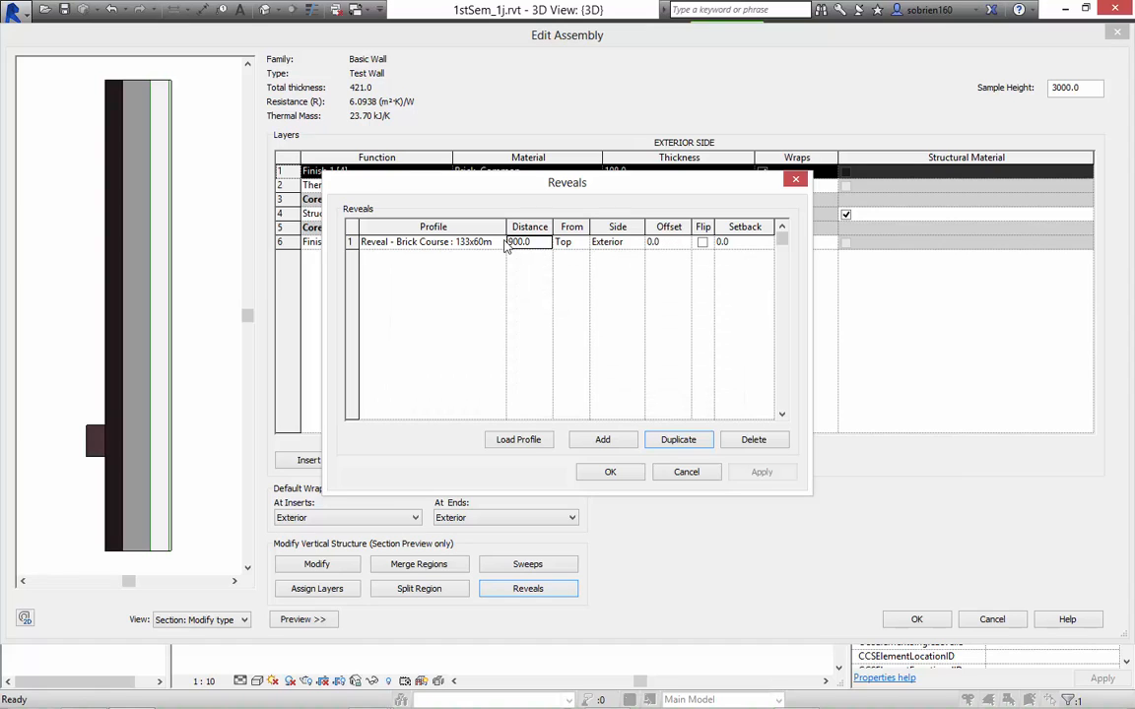
Keep the 133x60mm brick course profile, flip the reveal and accept the reveal settings.
click(458, 243)
click(500, 243)
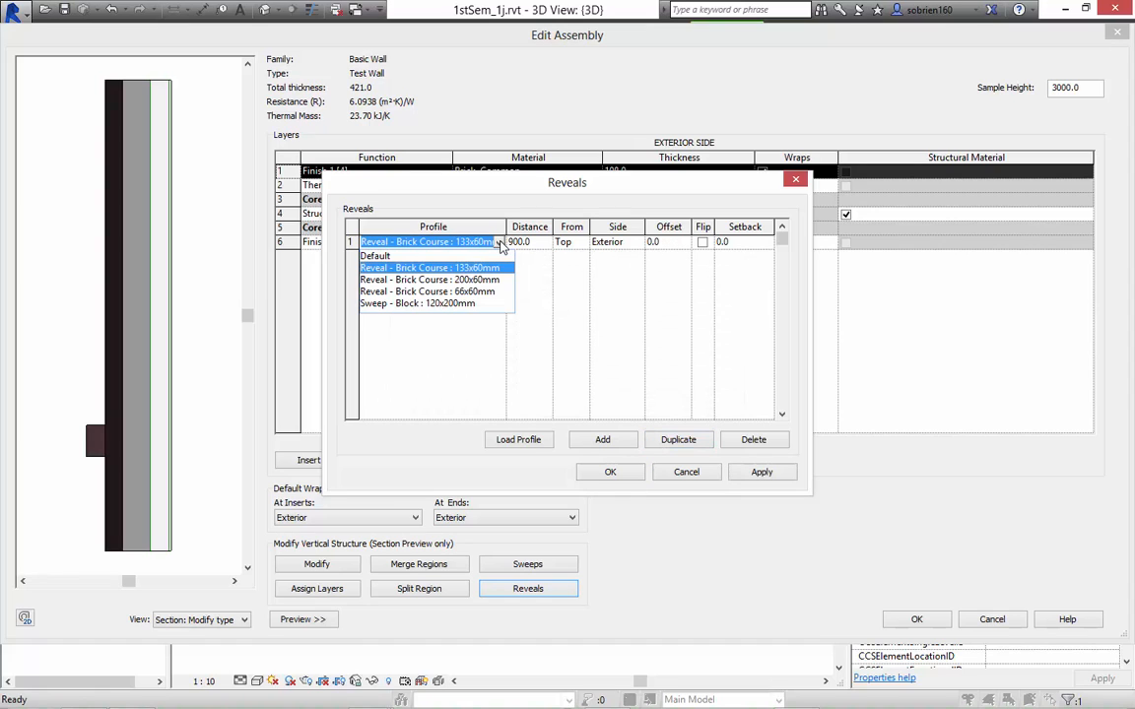
click(501, 243)
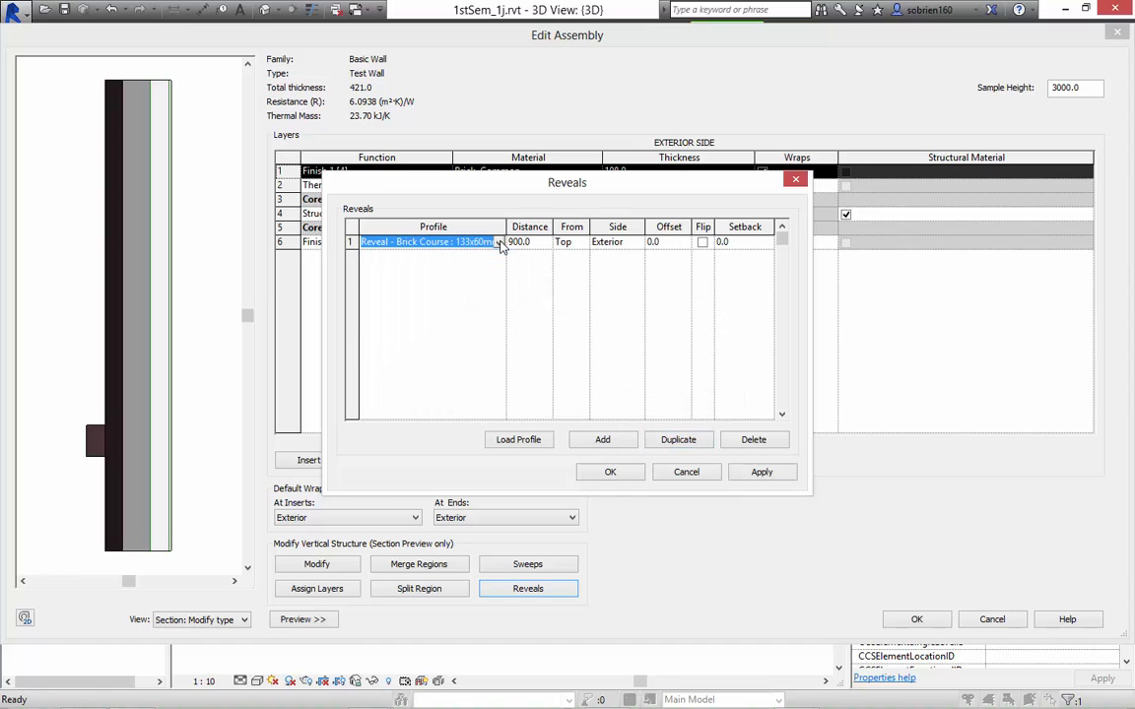
click(703, 242)
click(759, 472)
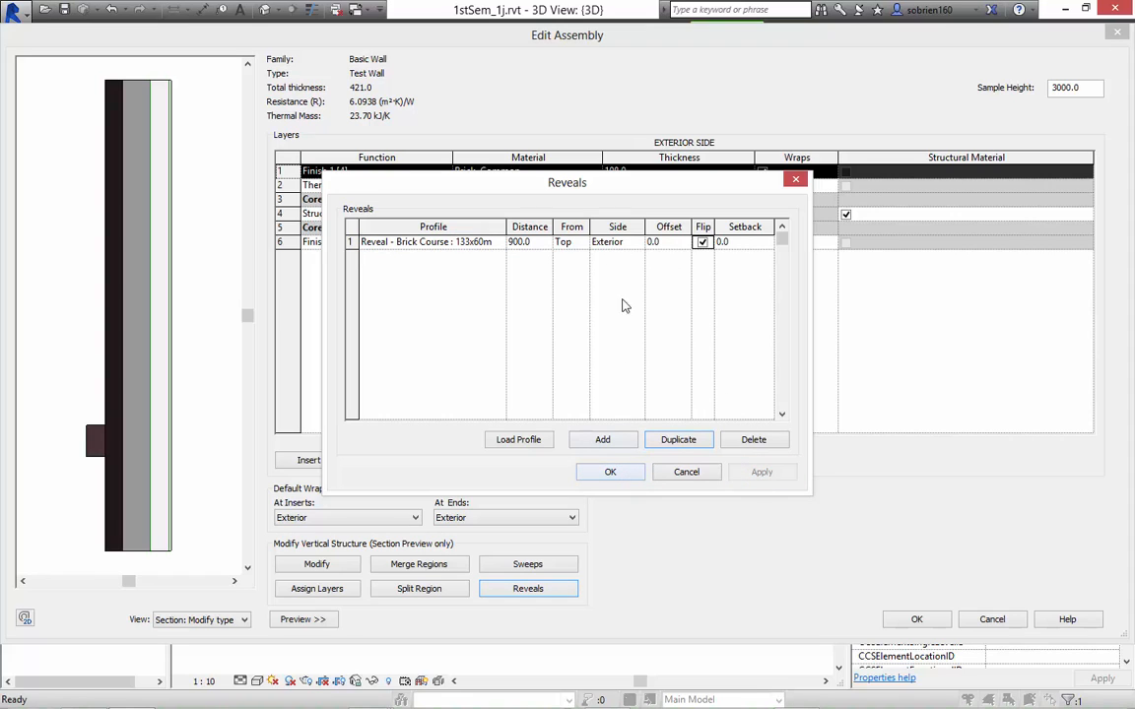
click(610, 472)
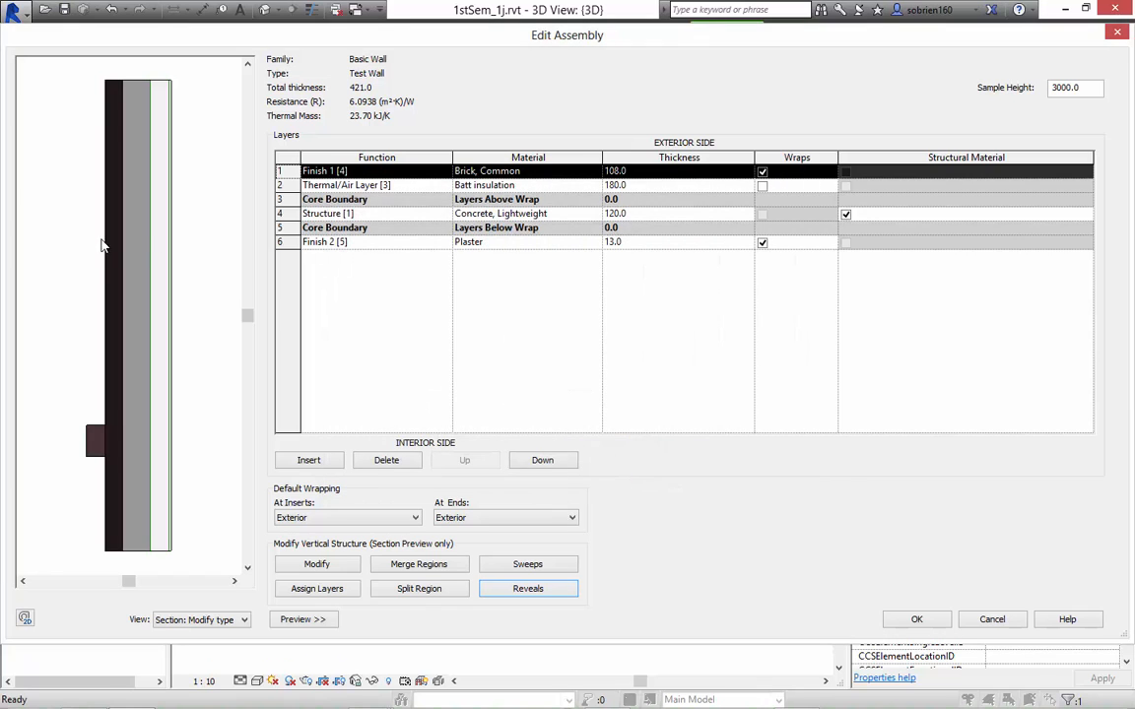
Try to accept the Test Wall assembly, inspect the wall affected by the first warning, and cancel the change.
click(916, 618)
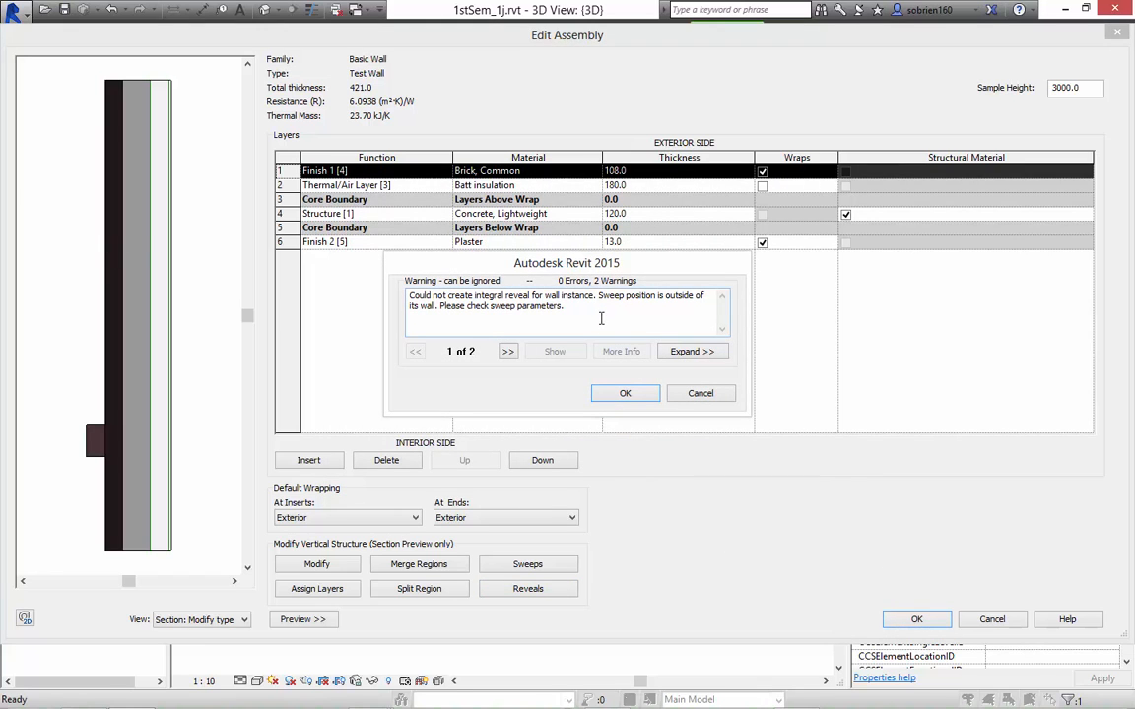
click(688, 352)
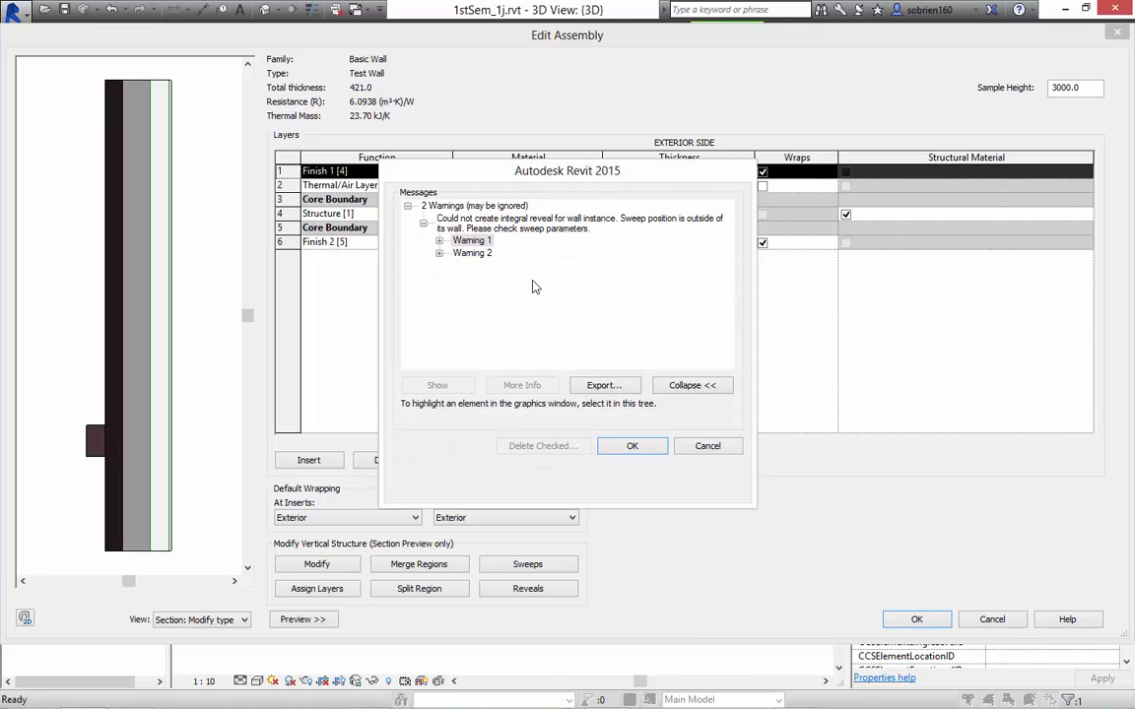
click(438, 240)
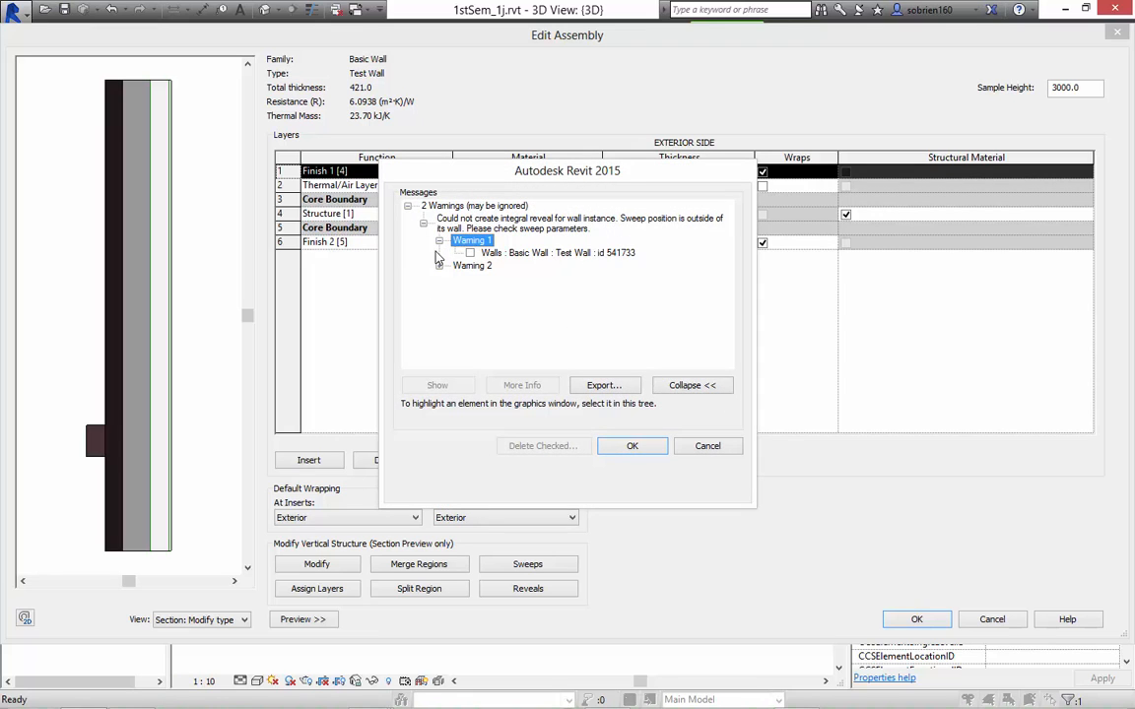
click(710, 446)
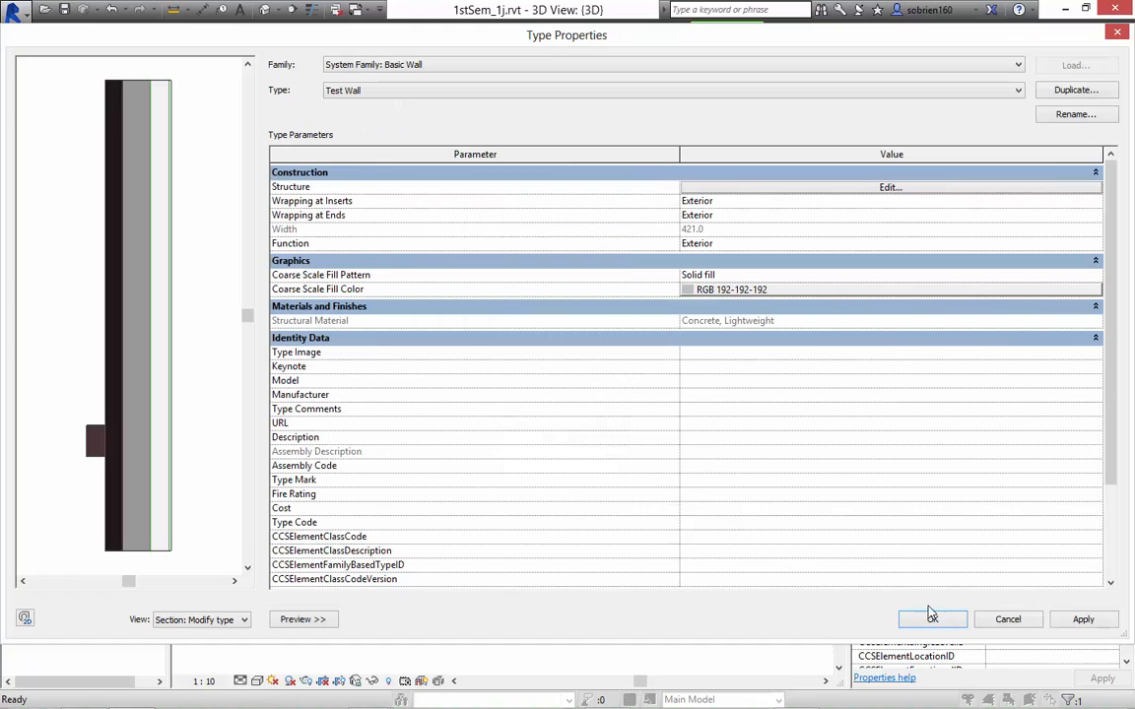
Review the profile and base reference options of the existing exterior sweep in the Test Wall assembly, and cancel without changes.
click(808, 187)
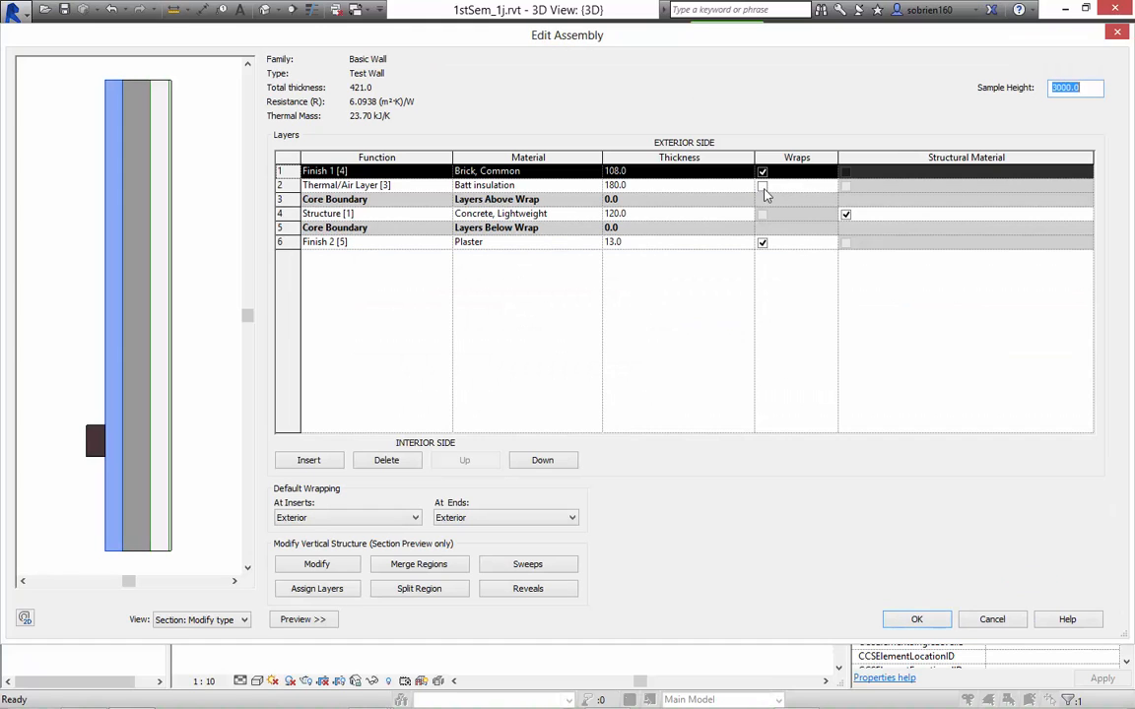
click(554, 574)
click(671, 306)
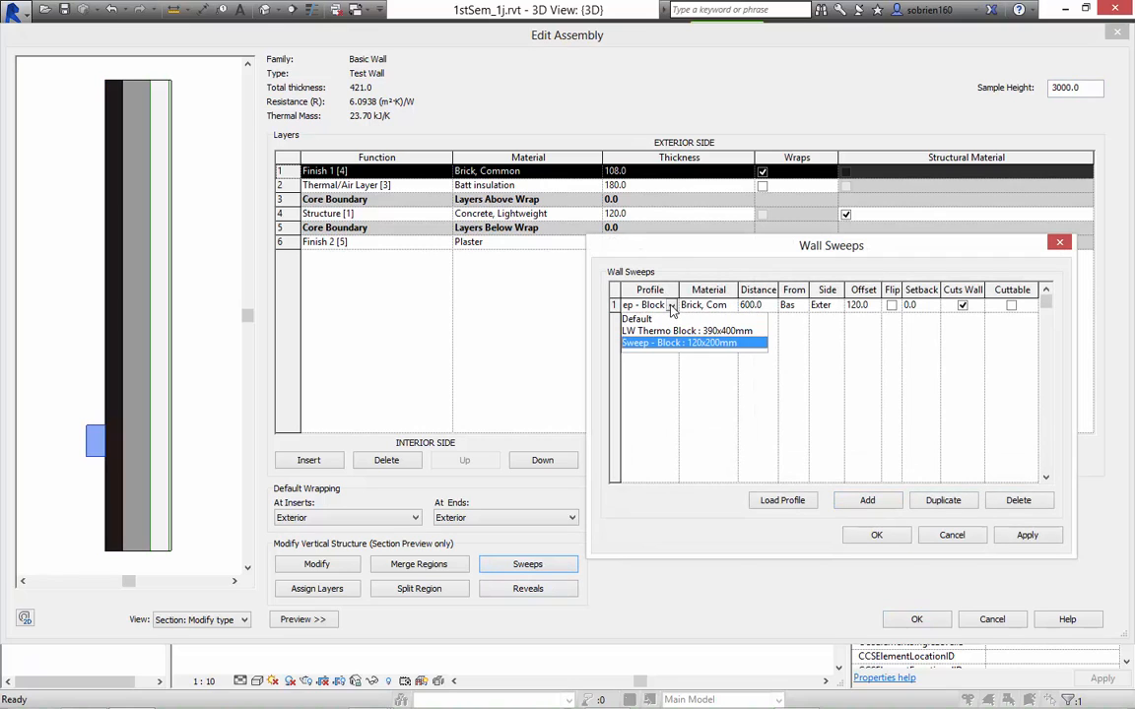
click(755, 306)
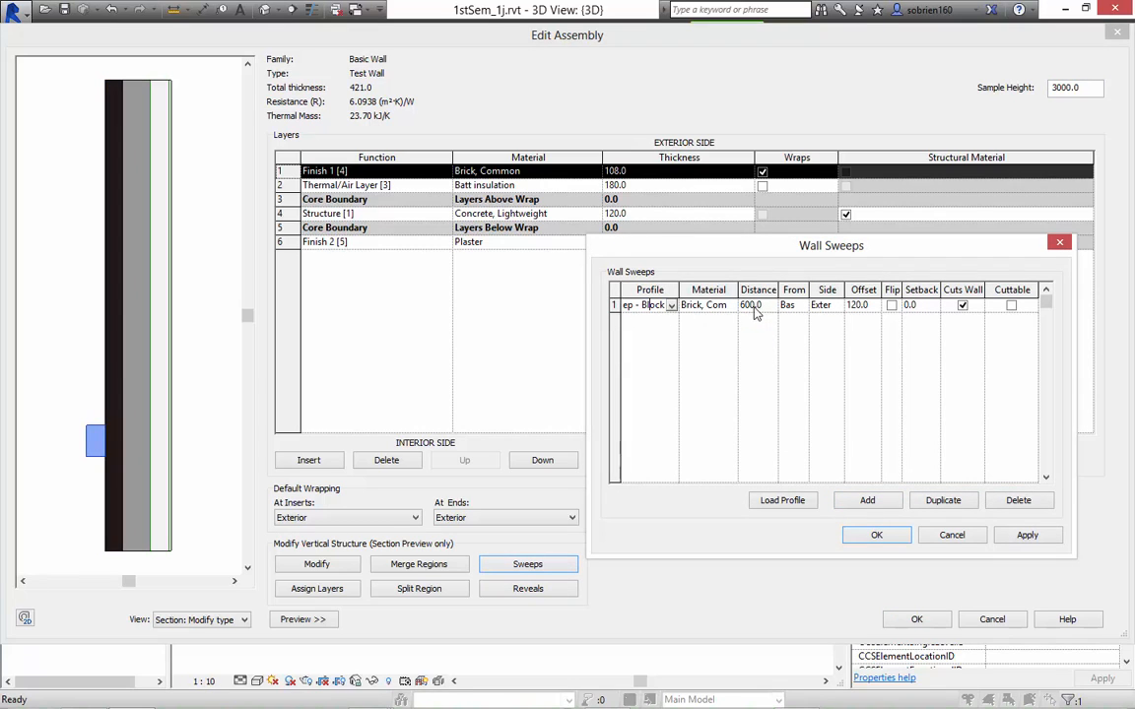
click(806, 307)
click(802, 307)
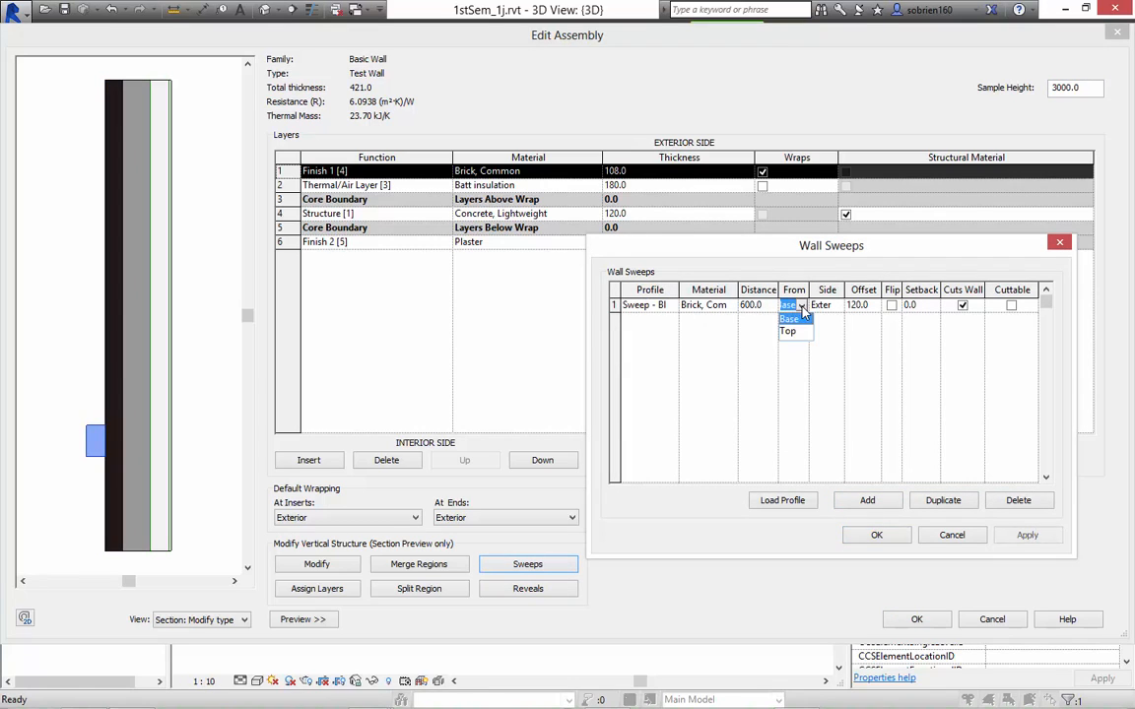
click(693, 313)
click(661, 323)
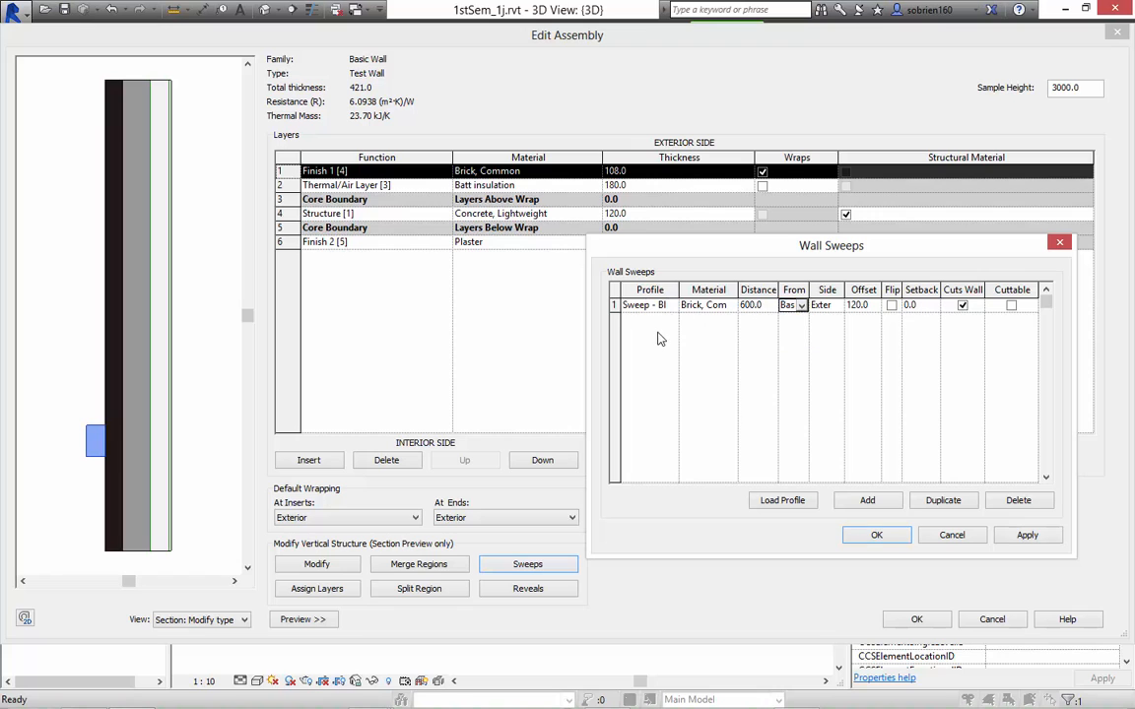
click(961, 539)
Try to add a reveal with the Sweep - Block : 120x200mm profile to the Test Wall assembly.
click(528, 588)
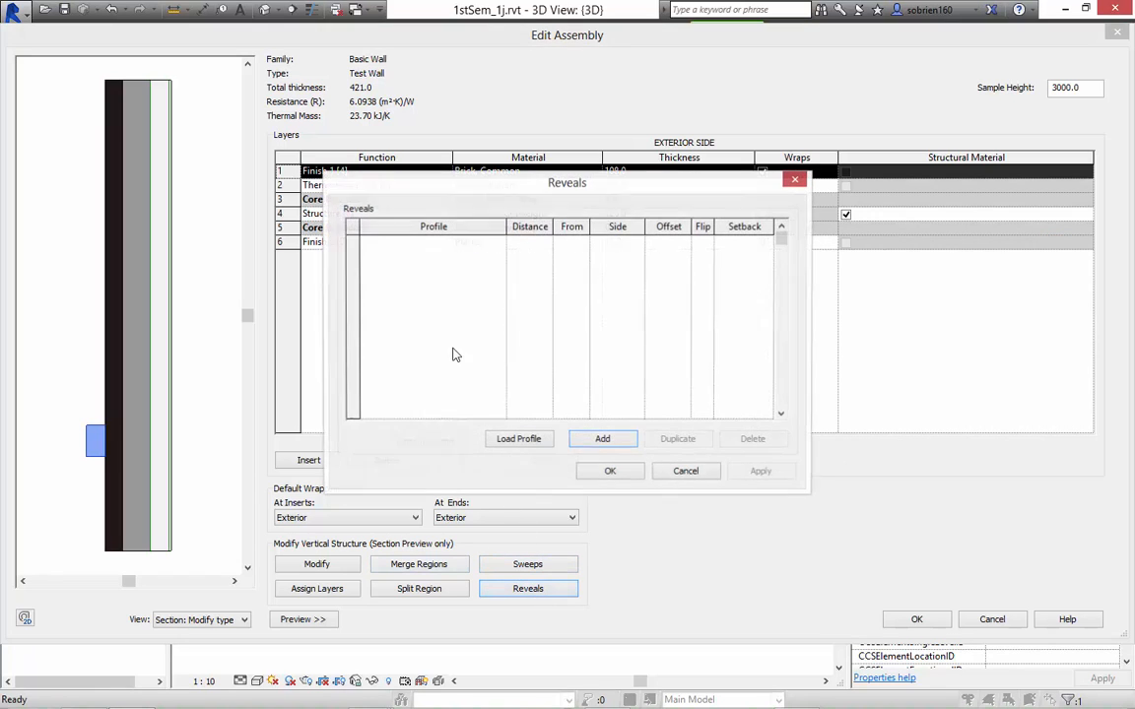
click(603, 439)
click(482, 241)
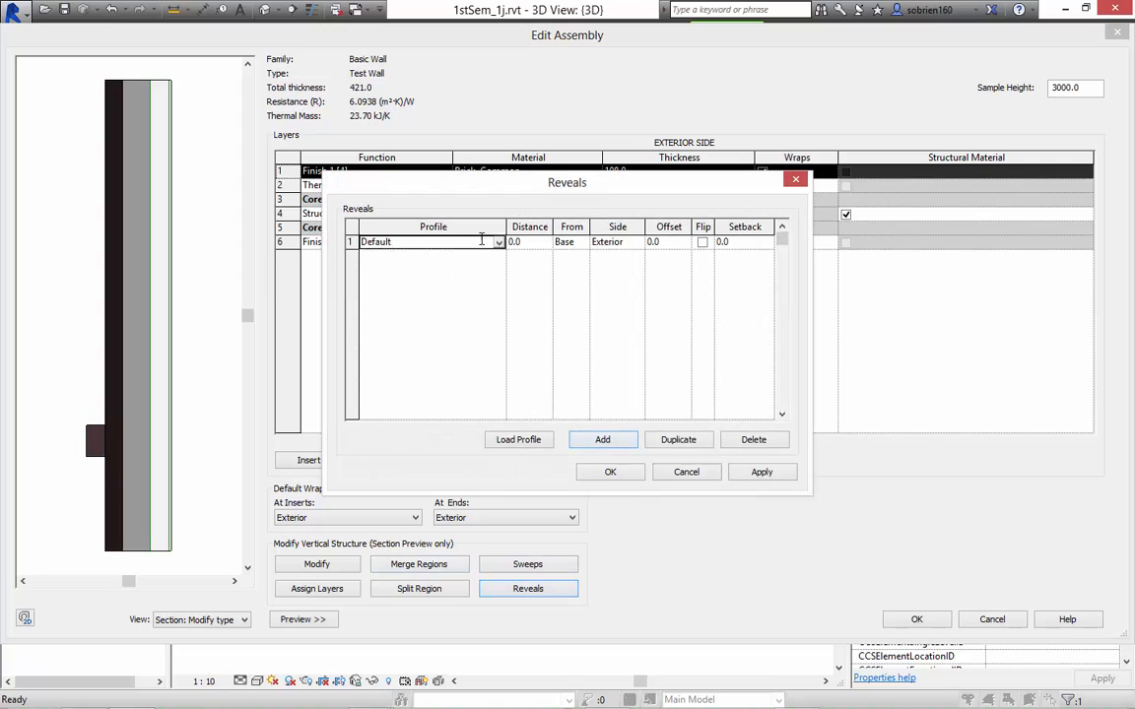
click(499, 245)
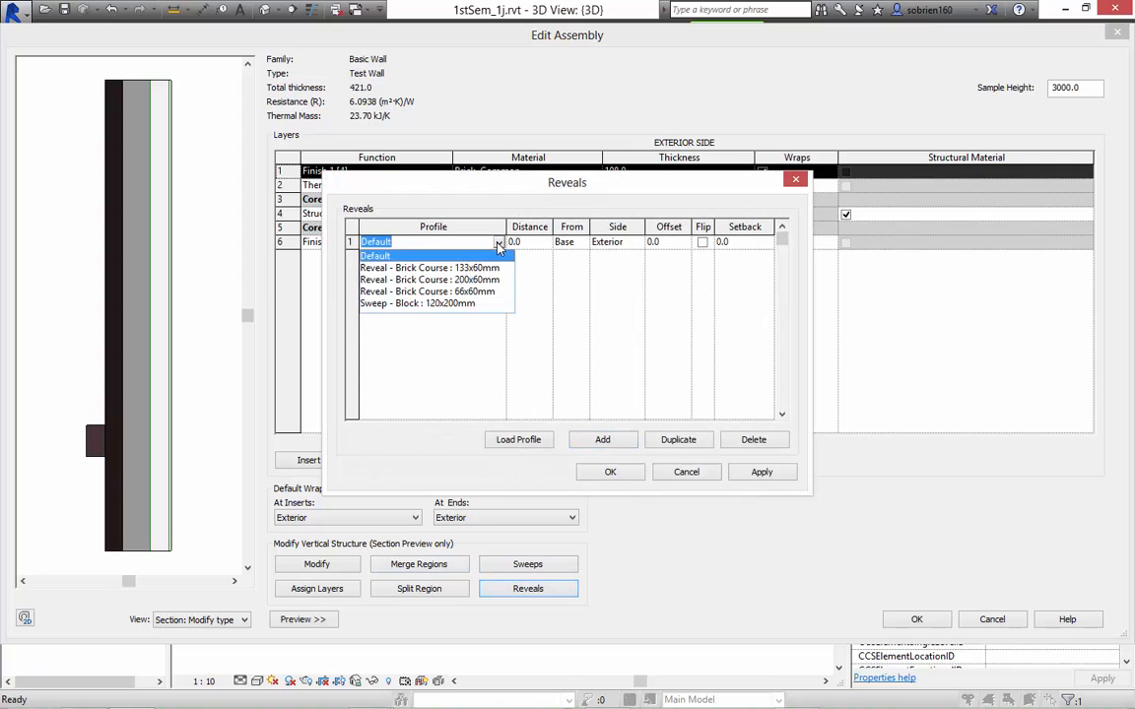
click(438, 303)
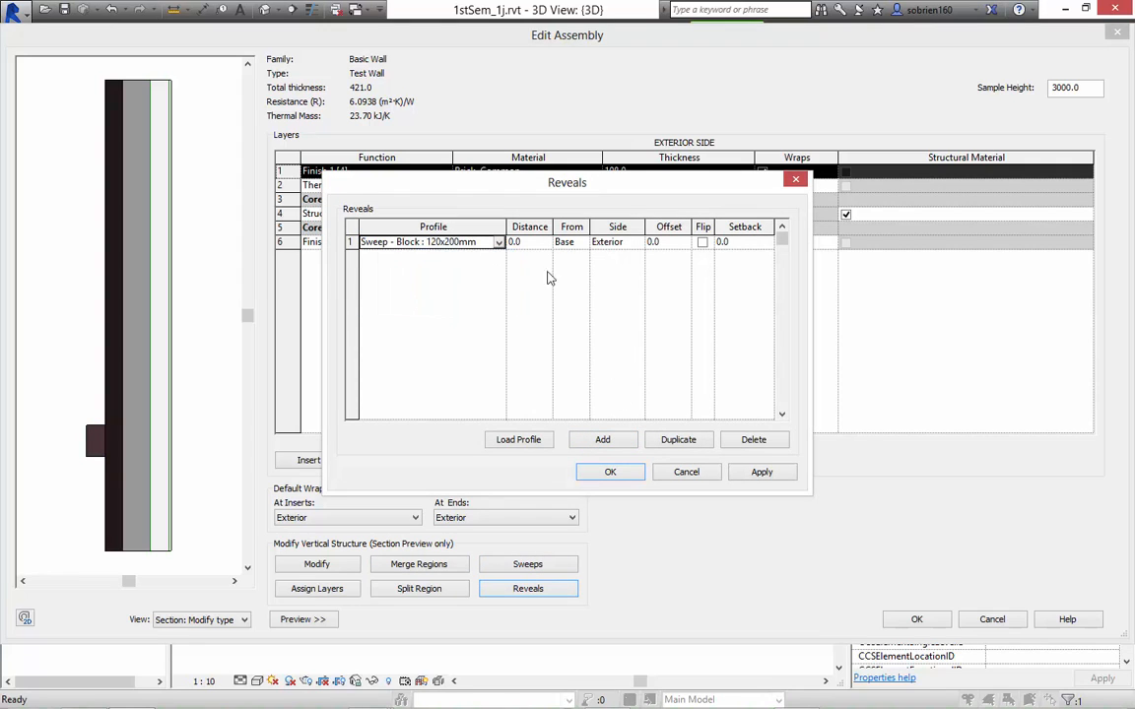
Try to apply the block-profile reveal on the exterior at a distance of 200 from the top of Test Wall.
click(537, 244)
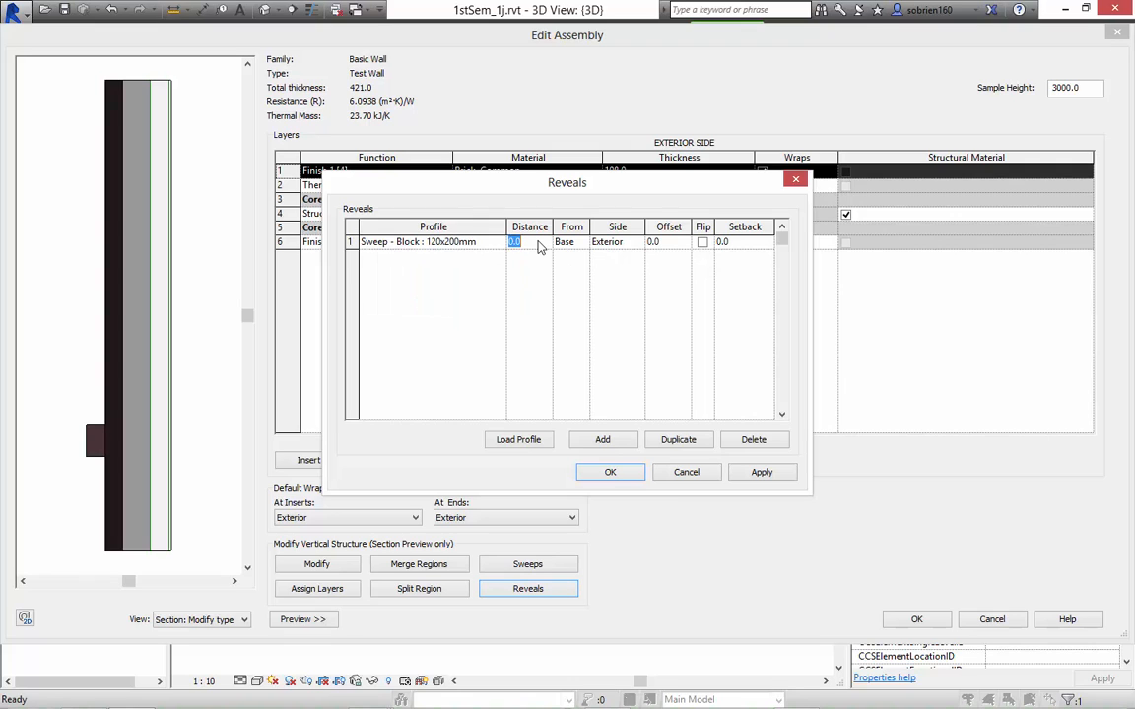
text(200)
click(567, 242)
click(582, 242)
click(566, 268)
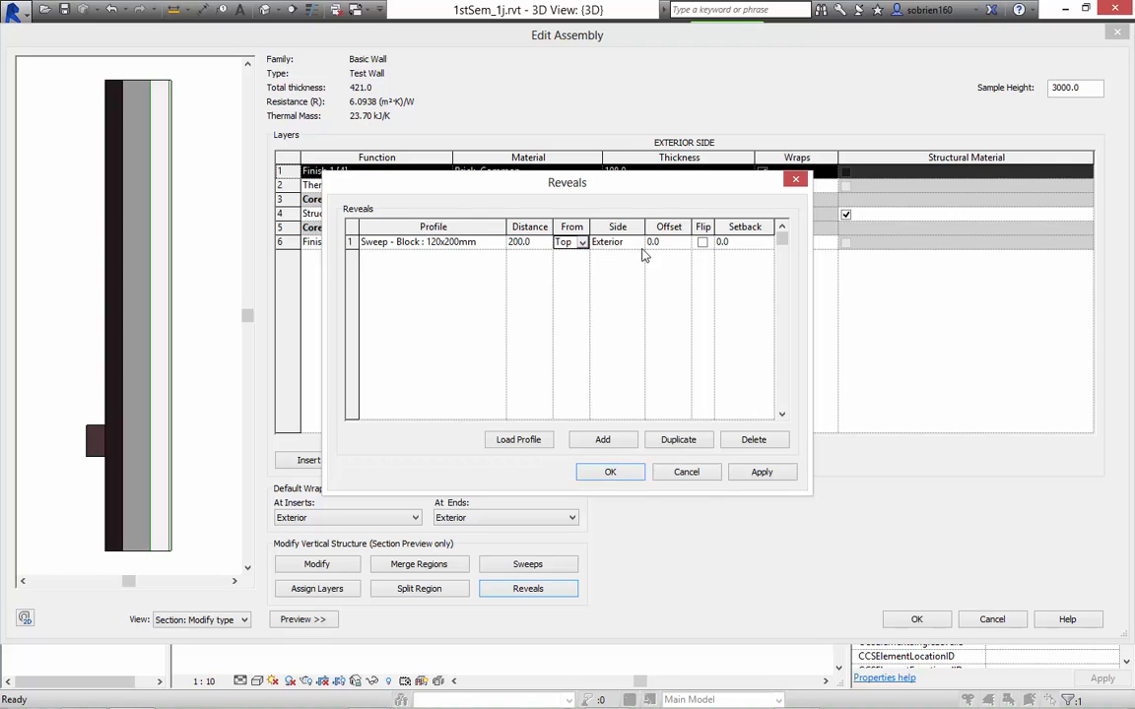
click(758, 471)
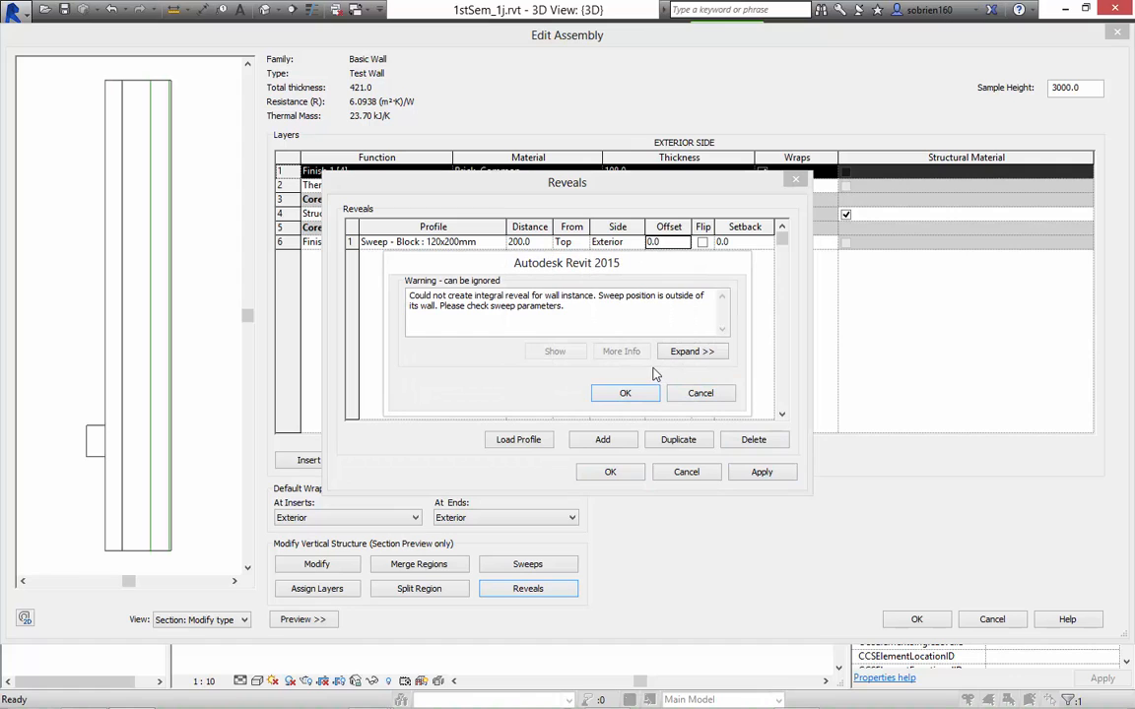
click(640, 395)
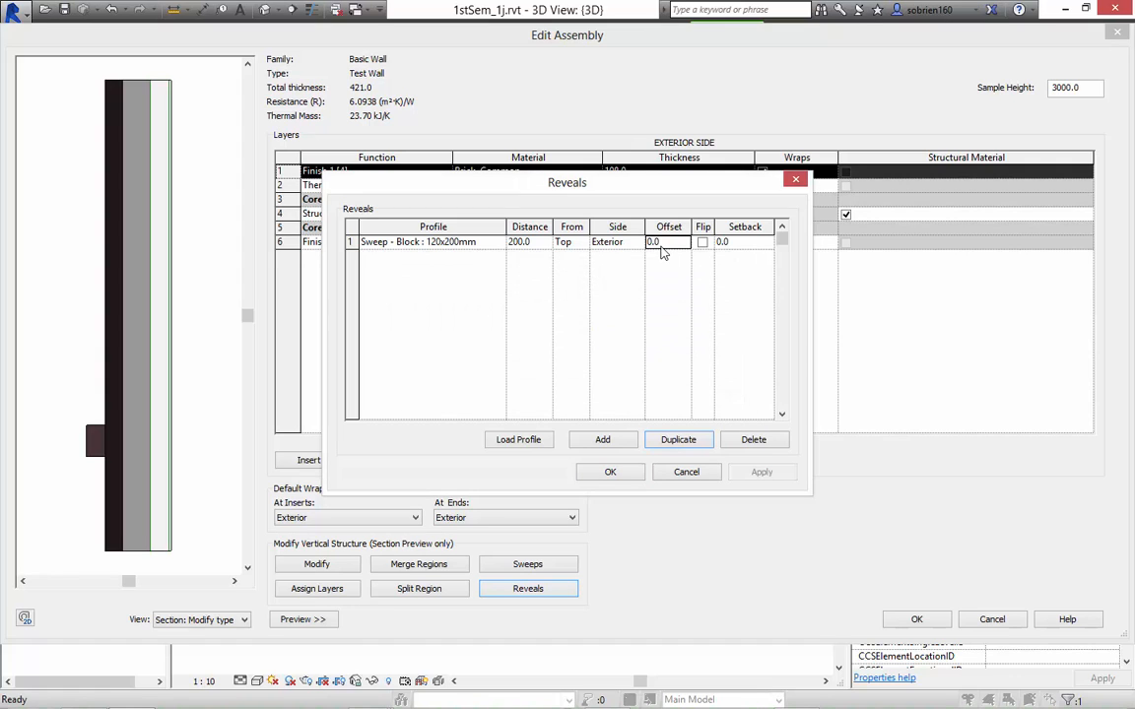
Try to accept the Test Wall assembly with the reveal offset set to 120, and cancel the change.
double_click(656, 243)
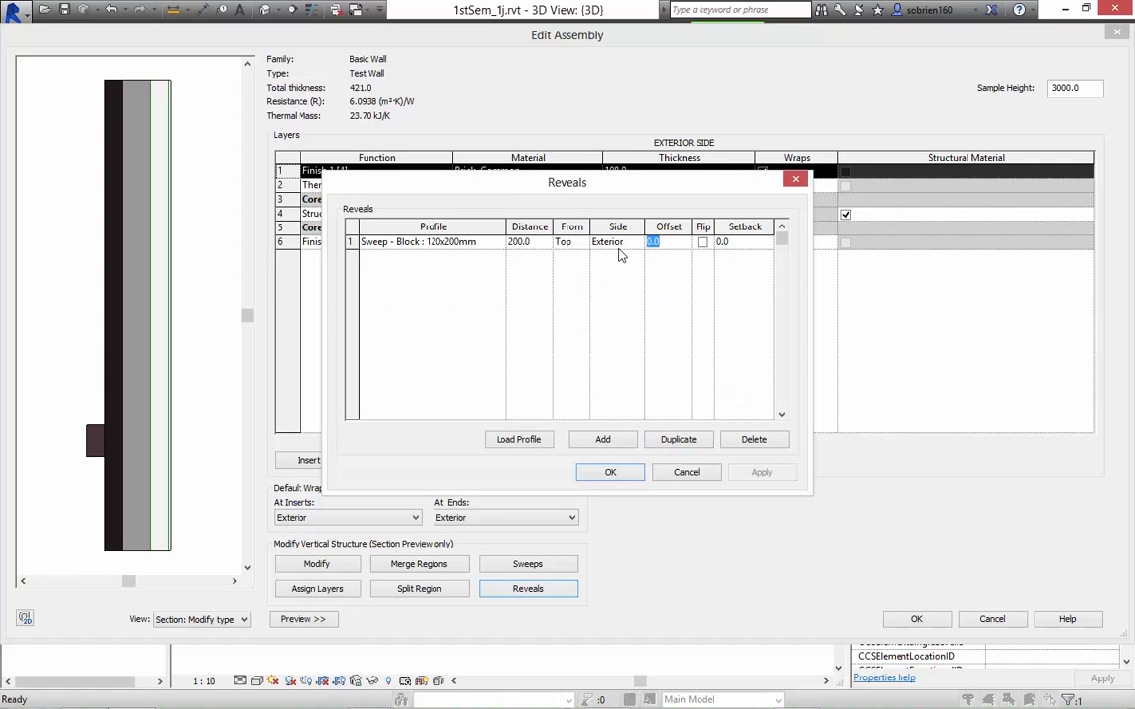
text(120)
click(761, 472)
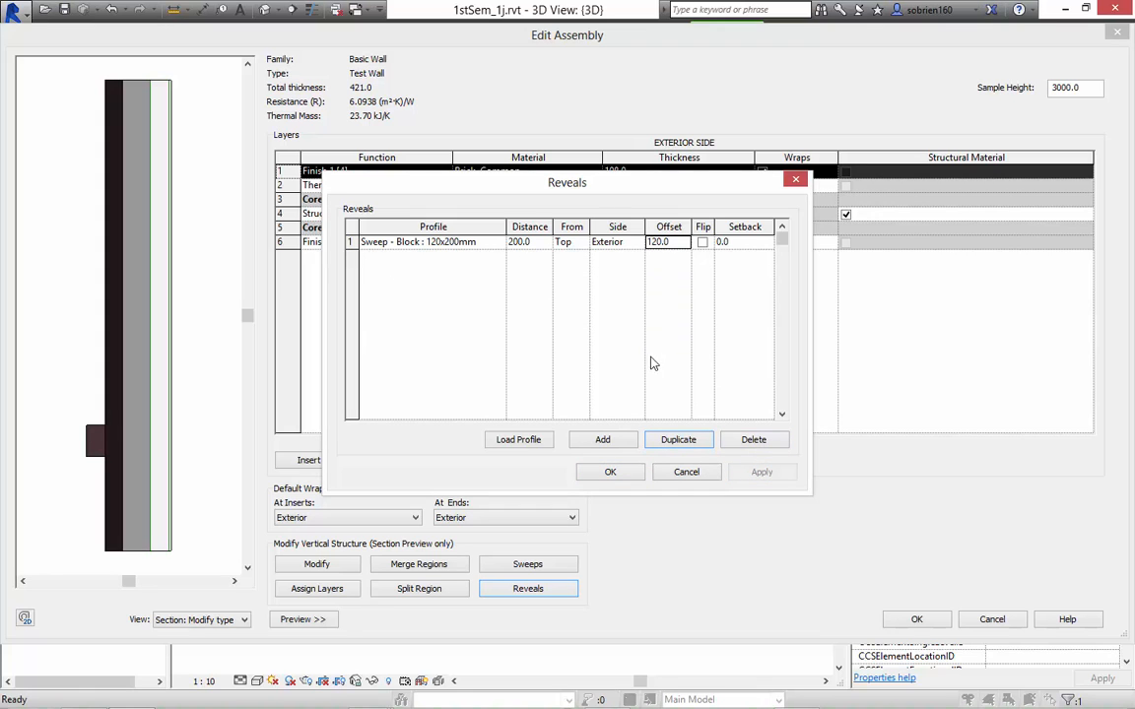
click(610, 473)
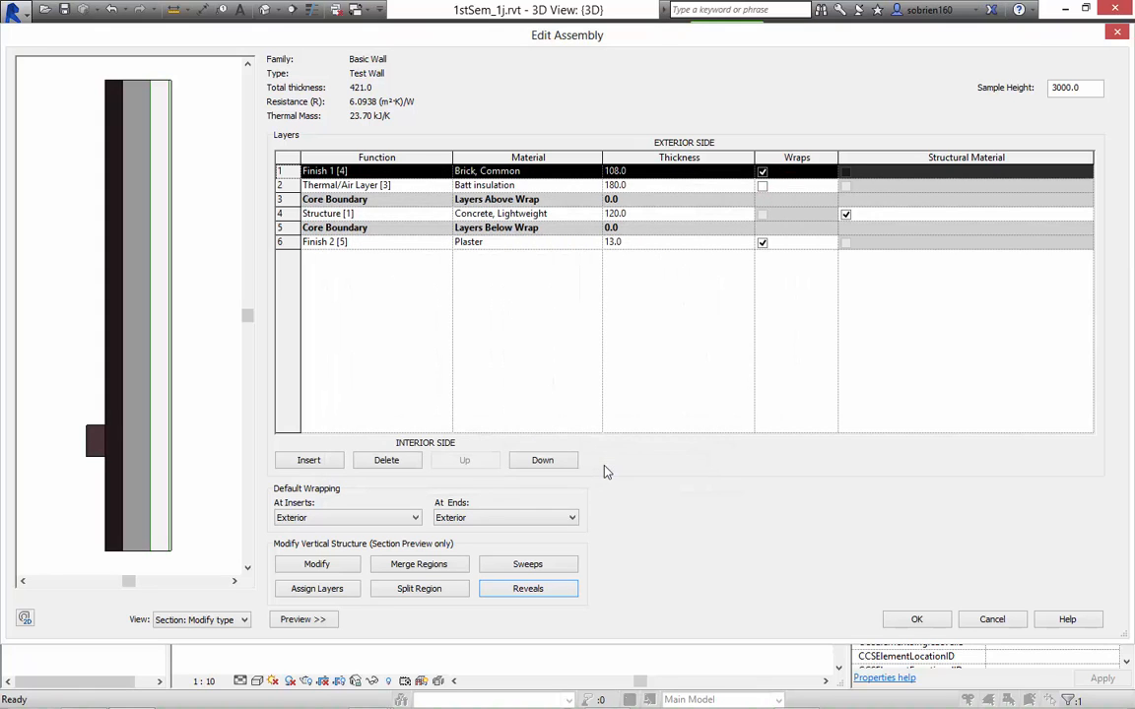
click(915, 617)
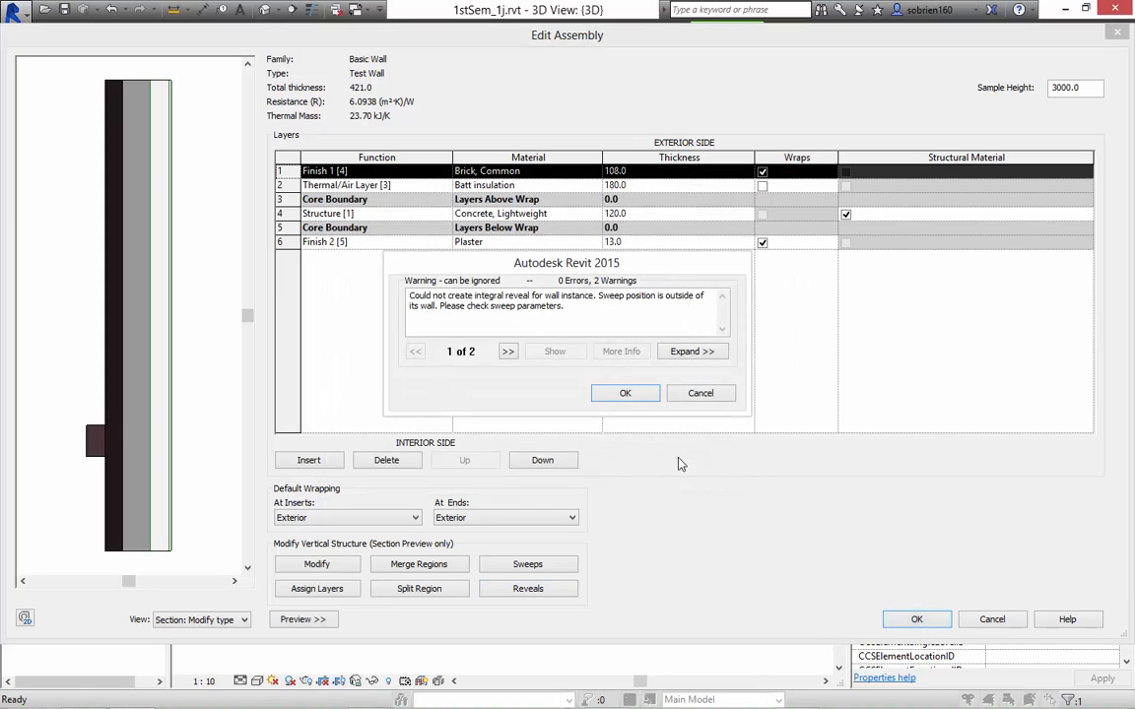
click(710, 396)
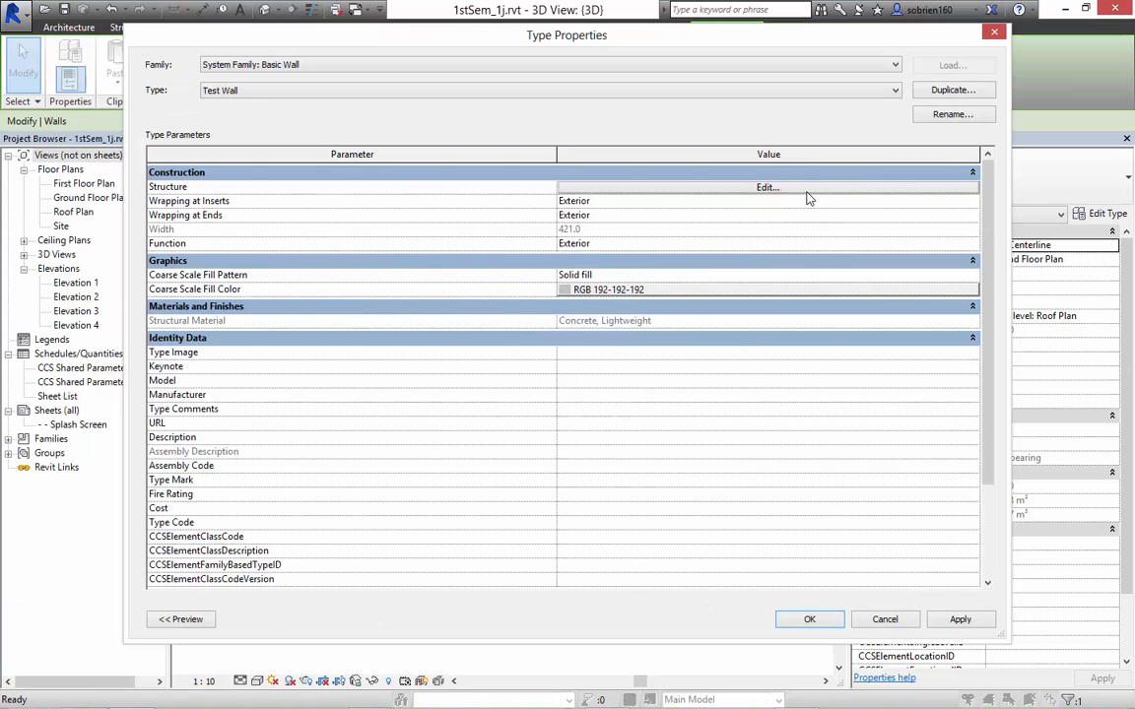
Reopen the Test Wall assembly, try to show its preview, and cancel out of the type properties.
click(767, 188)
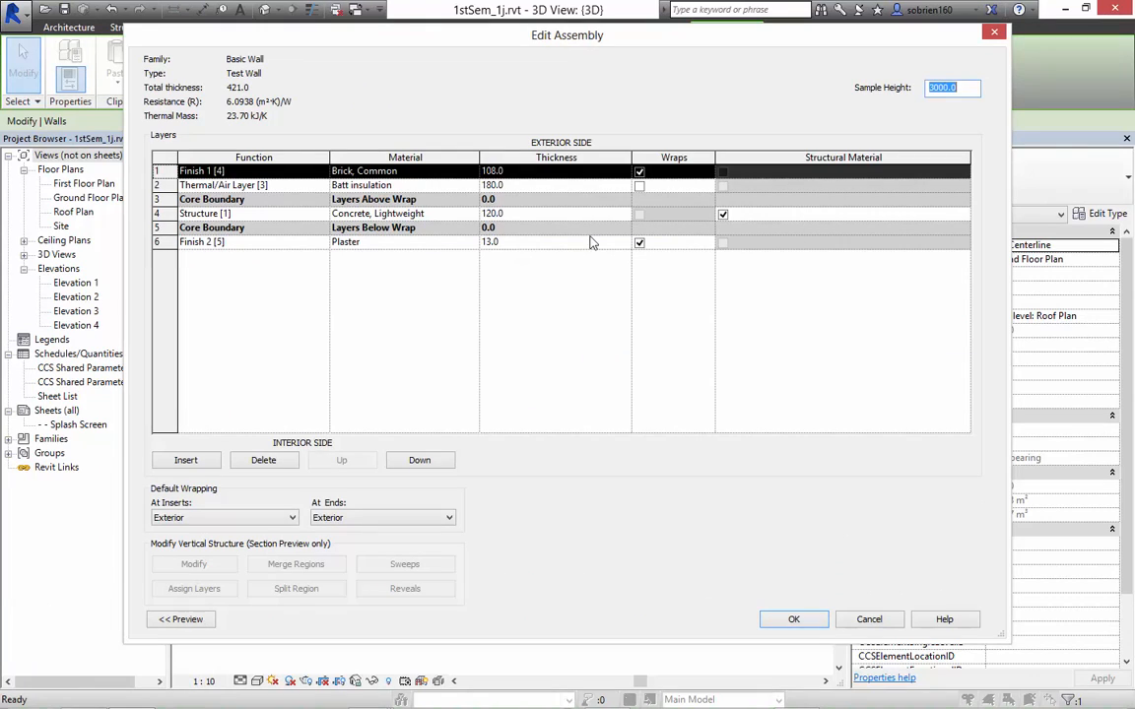
click(182, 618)
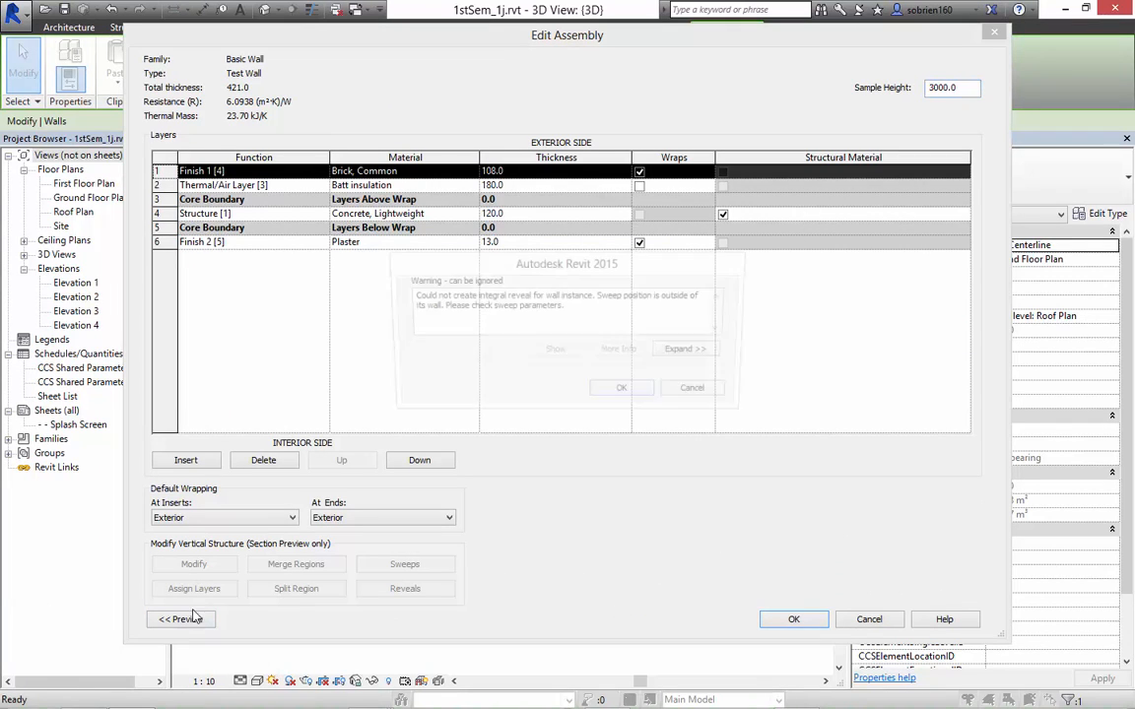
click(722, 395)
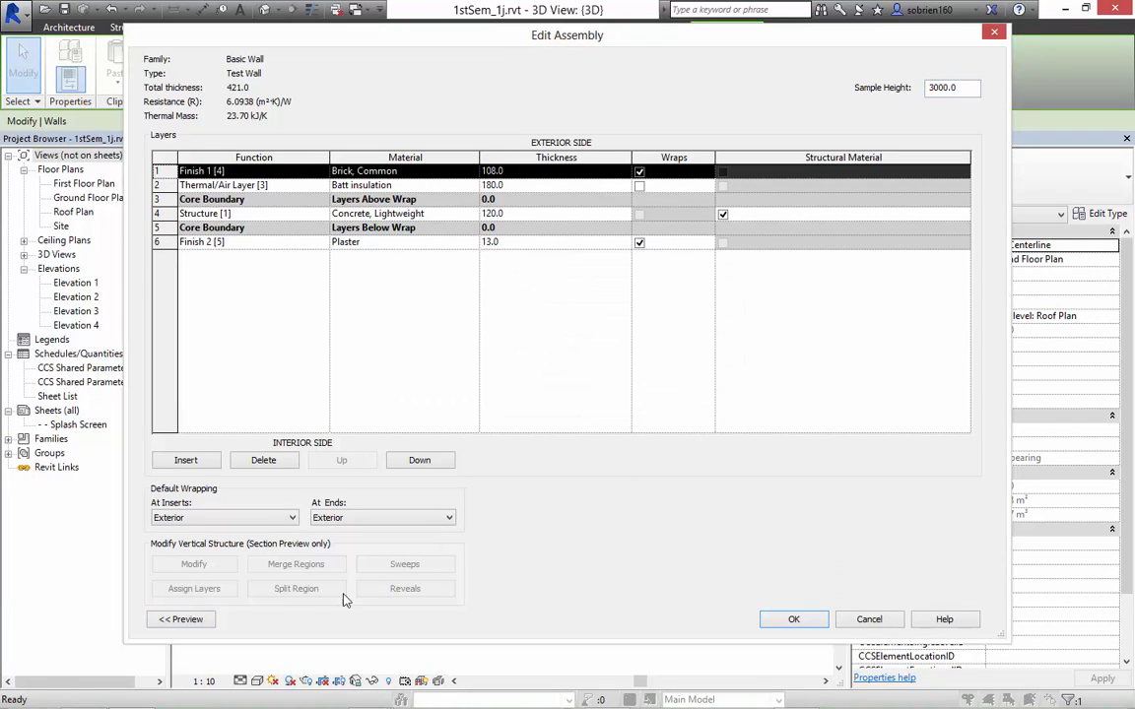
click(181, 619)
click(700, 393)
click(869, 619)
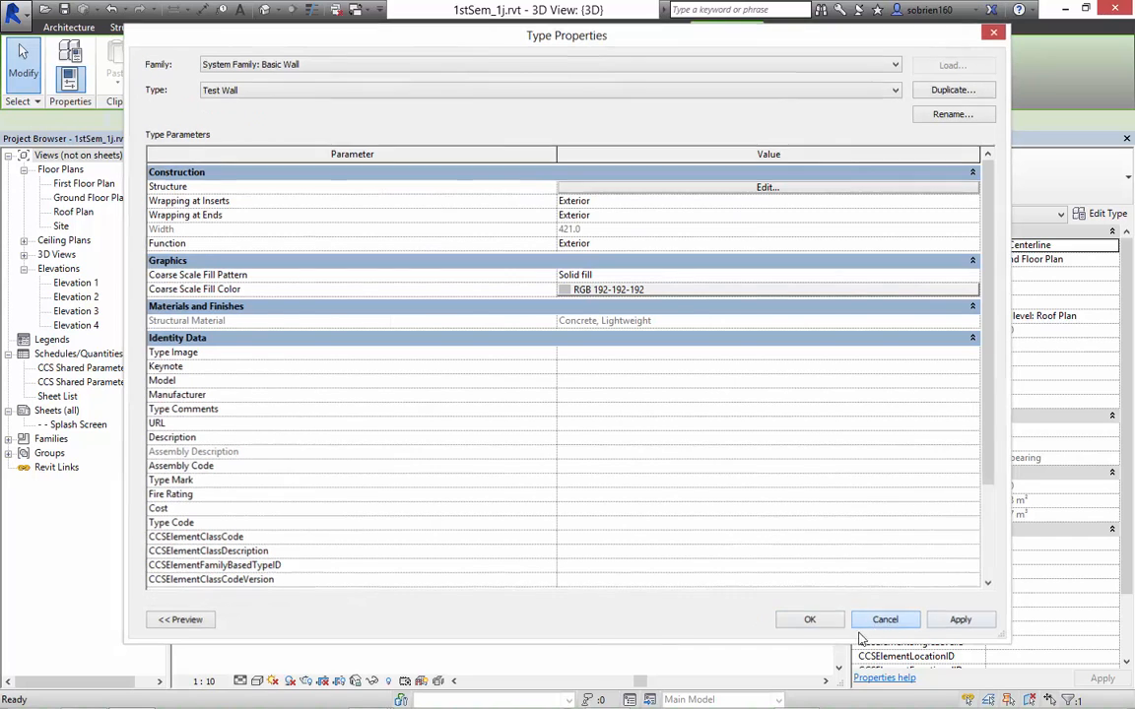
click(885, 619)
Place a horizontal Concrete Block 120x200mm wall sweep across the two adjoining brick walls, about 3200 mm above the Ground Floor Plan level.
click(601, 564)
middle_drag(676, 545, 555, 560)
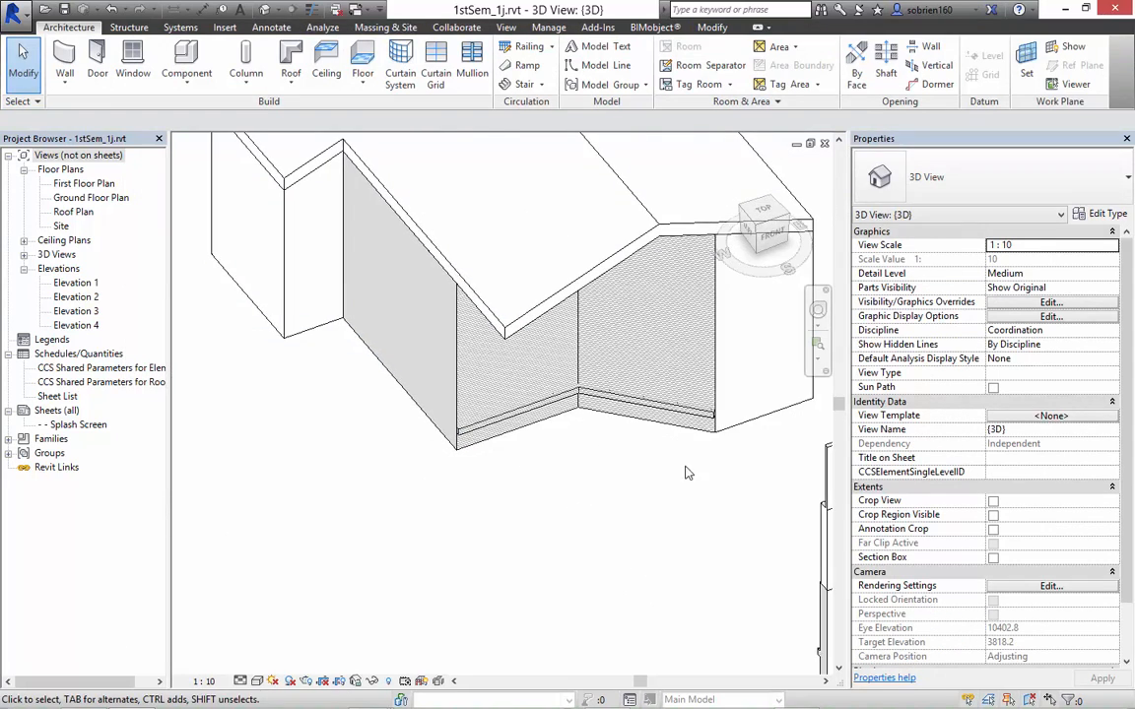
scroll(683, 477, up, 5)
middle_drag(658, 480, 647, 590)
scroll(617, 565, down, 1)
click(568, 384)
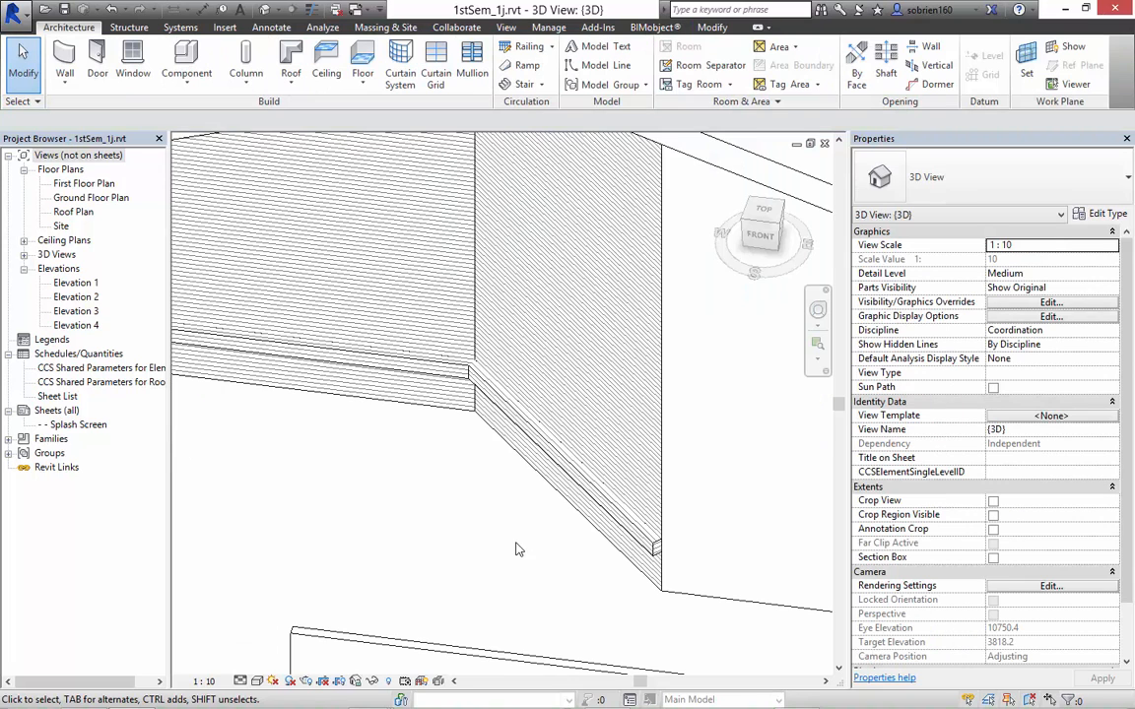
middle_drag(533, 553, 552, 603)
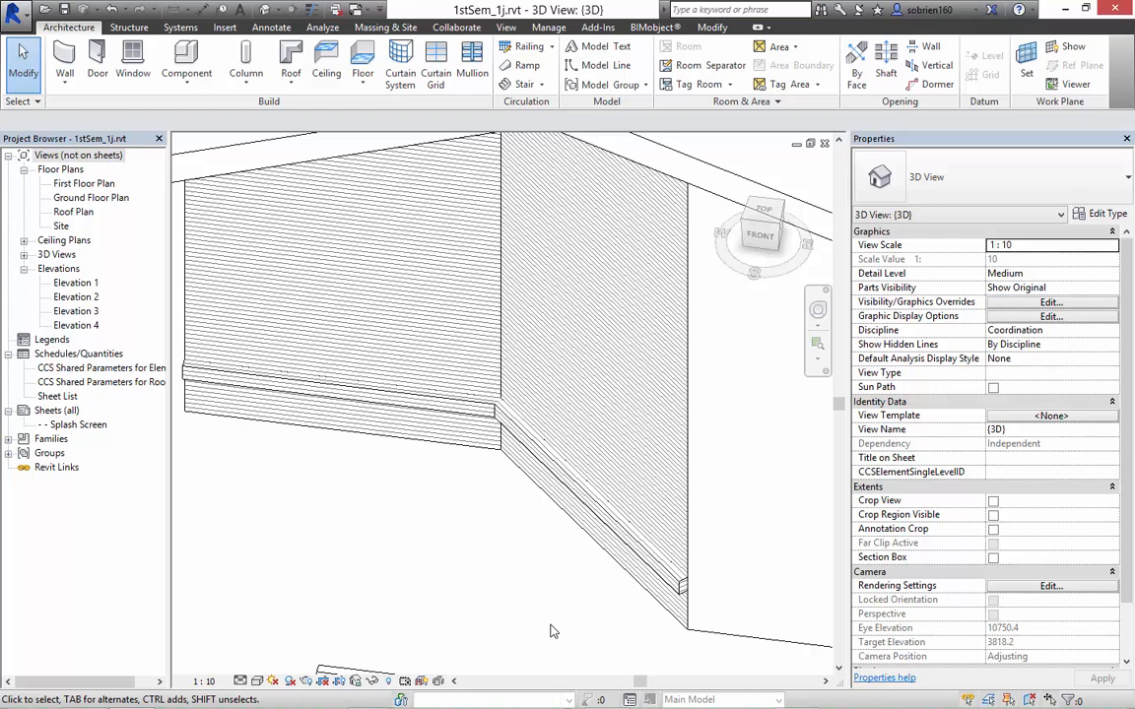
click(67, 83)
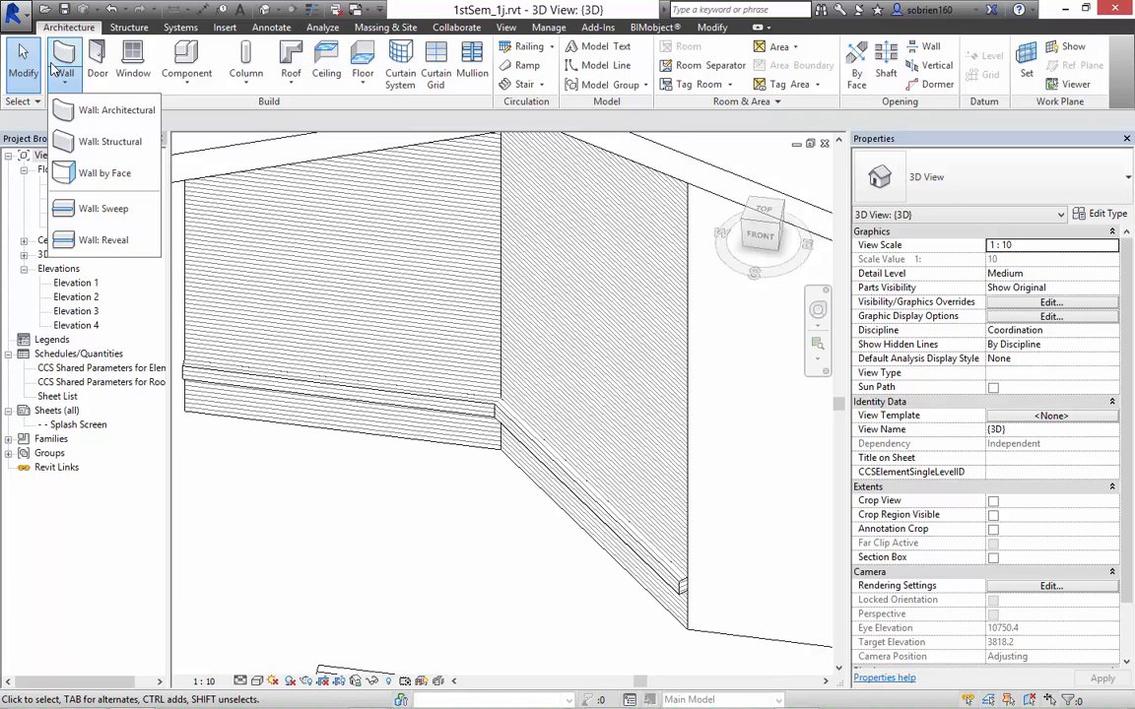
click(83, 198)
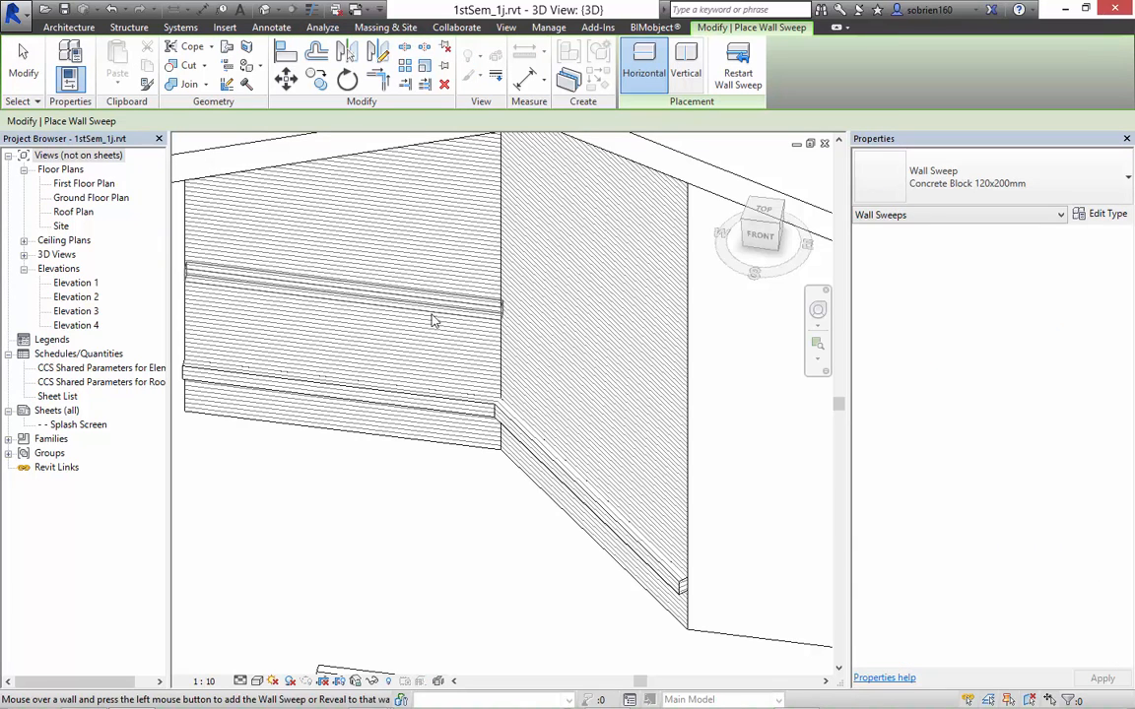
click(600, 334)
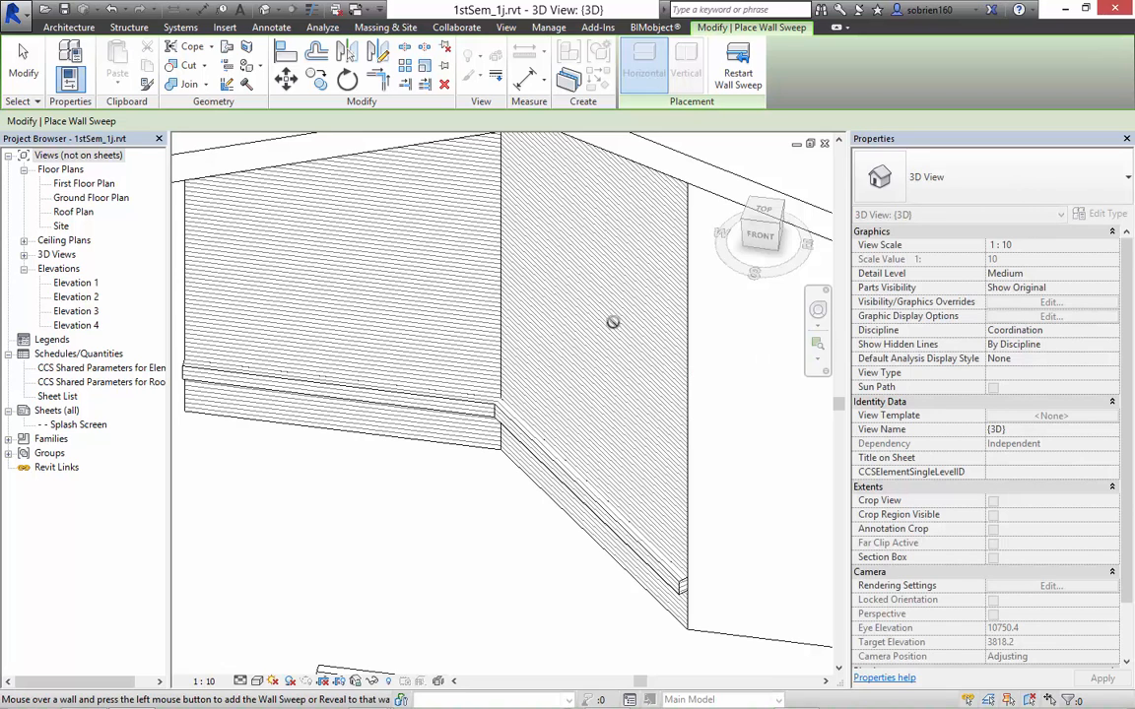
click(438, 279)
key(Escape)
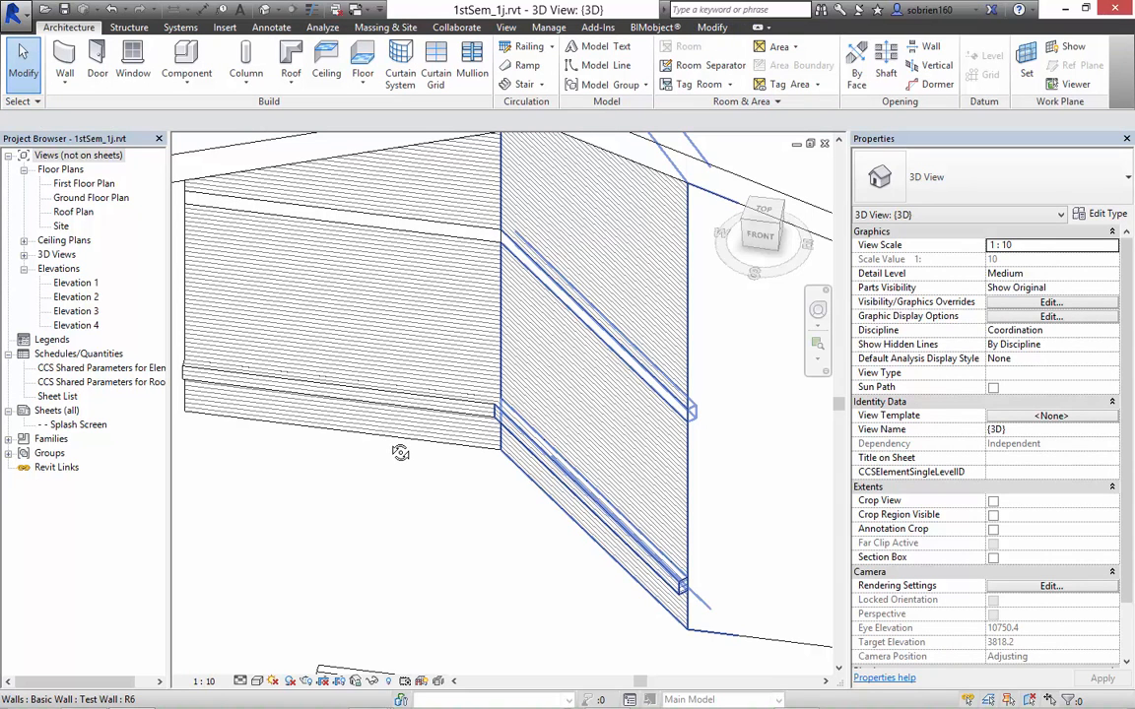
Move the Exterior SW - 408mm Combined stacked wall sideways, clear of the front of the house.
shift+middle_drag(400, 452, 355, 469)
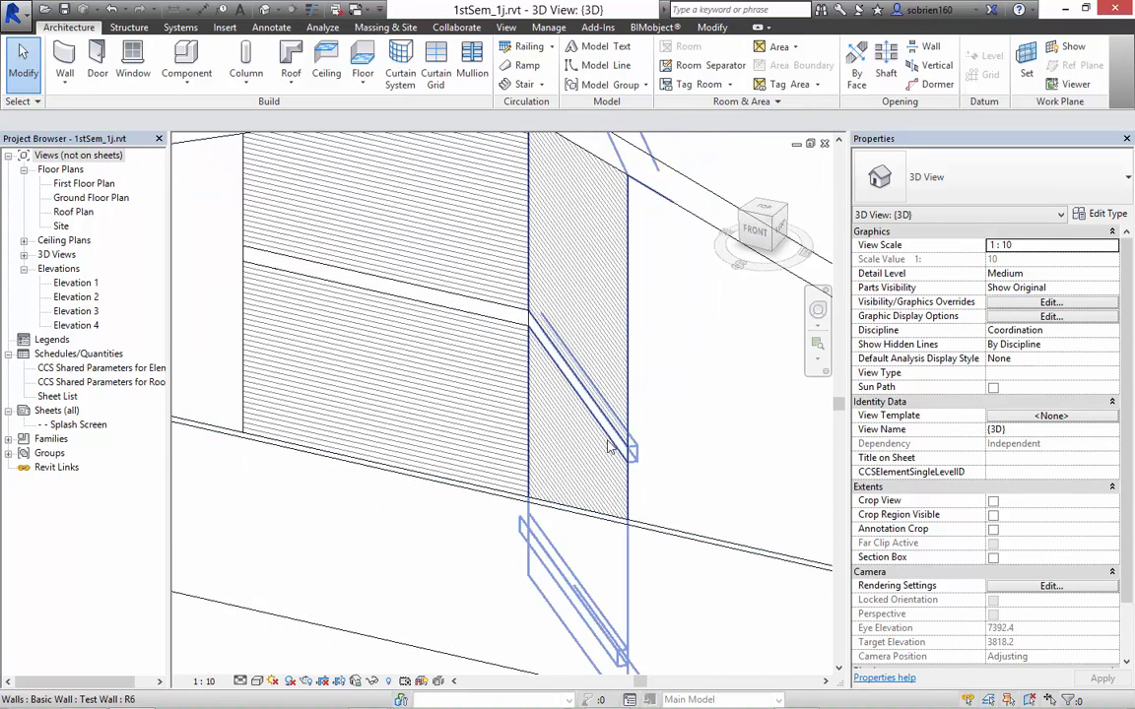
scroll(550, 477, down, 2)
middle_drag(540, 384, 665, 256)
scroll(665, 256, down, 1)
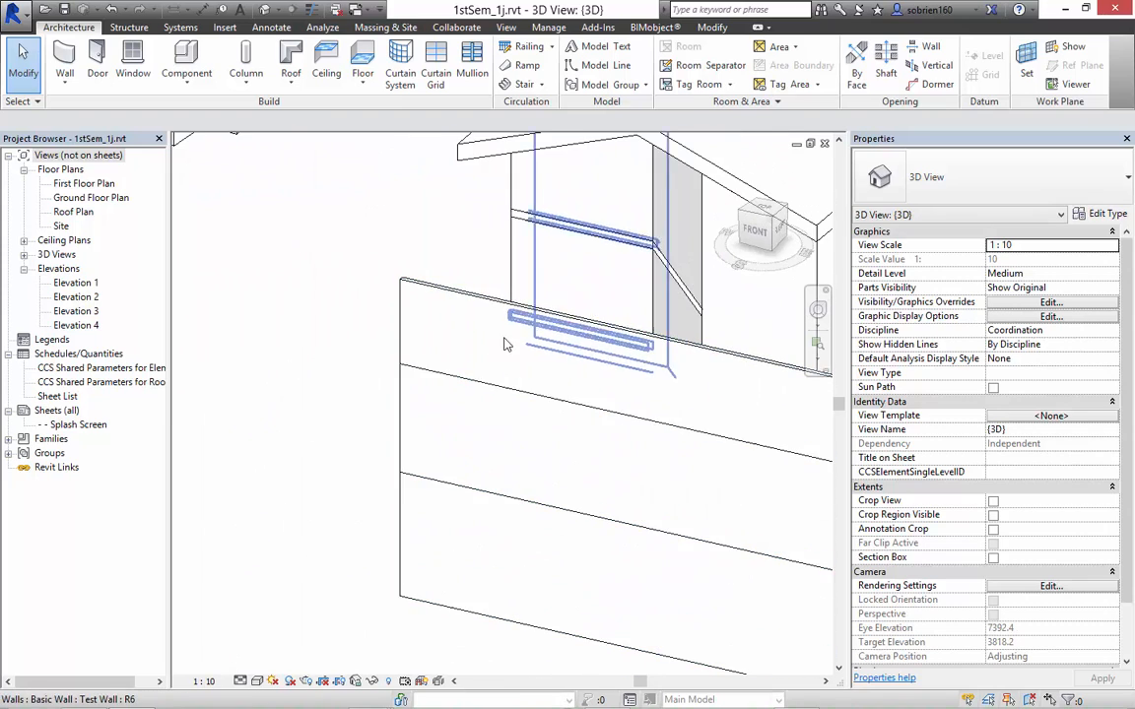
shift+middle_drag(417, 449, 413, 387)
scroll(463, 424, down, 3)
click(514, 471)
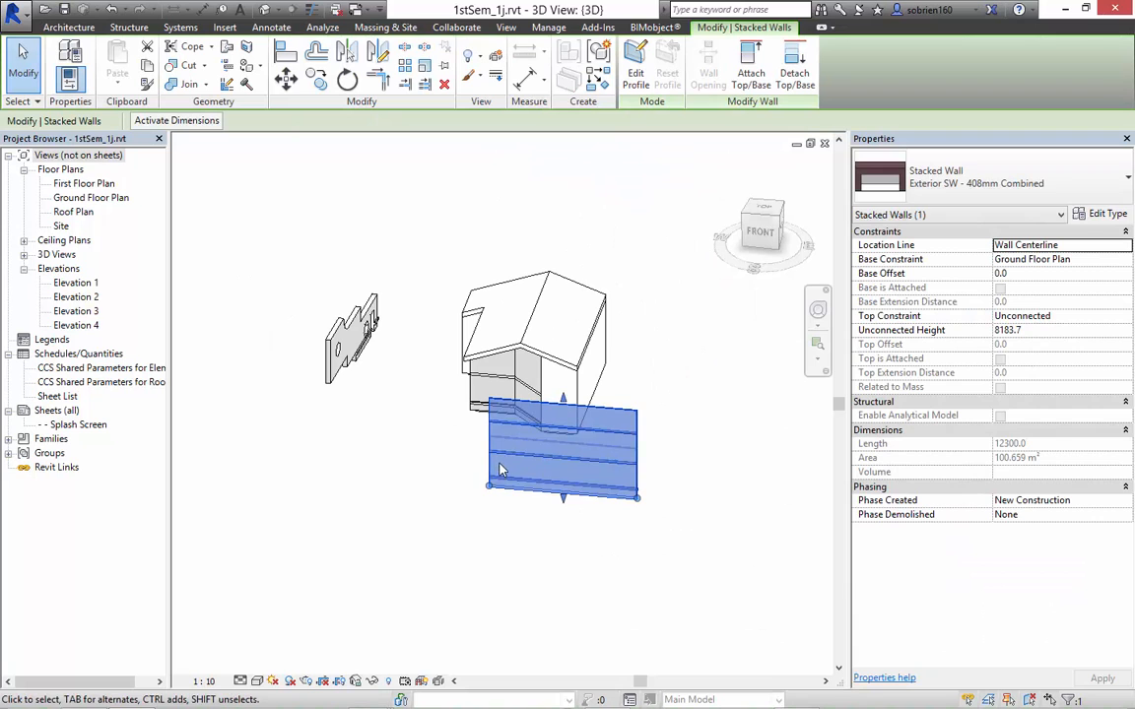
drag(491, 459, 727, 466)
click(611, 450)
shift+middle_drag(470, 343, 436, 332)
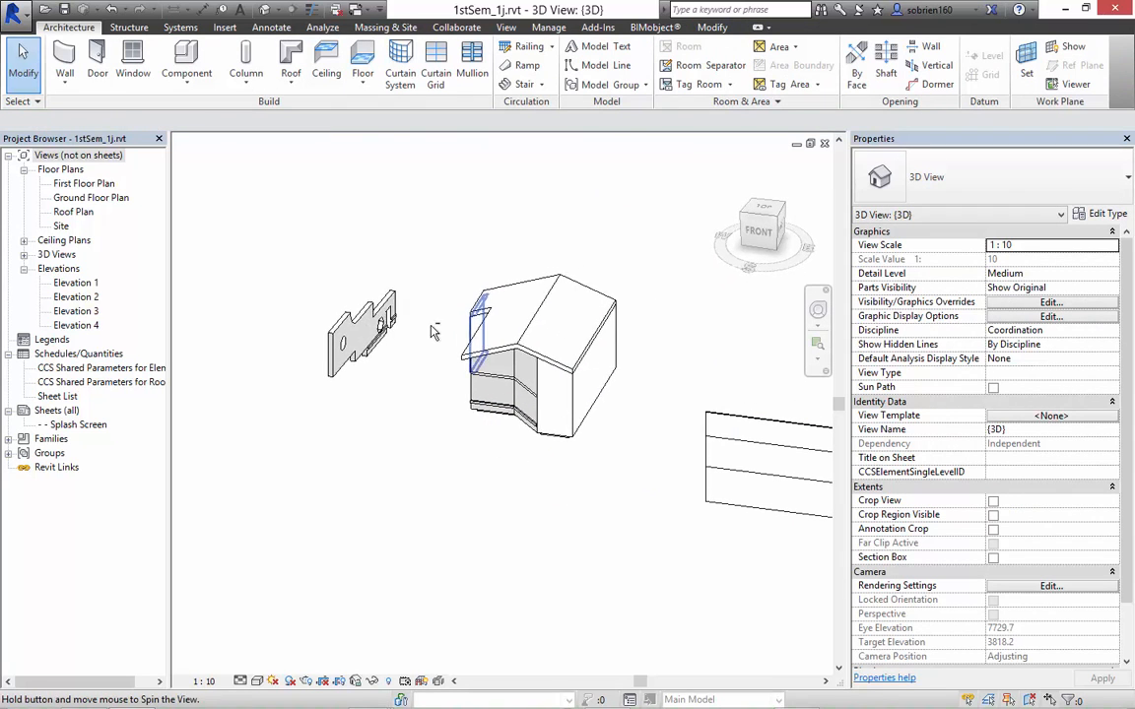
Lower the separately placed Concrete Block 120x200mm wall sweep on the two adjoining brick walls.
click(65, 75)
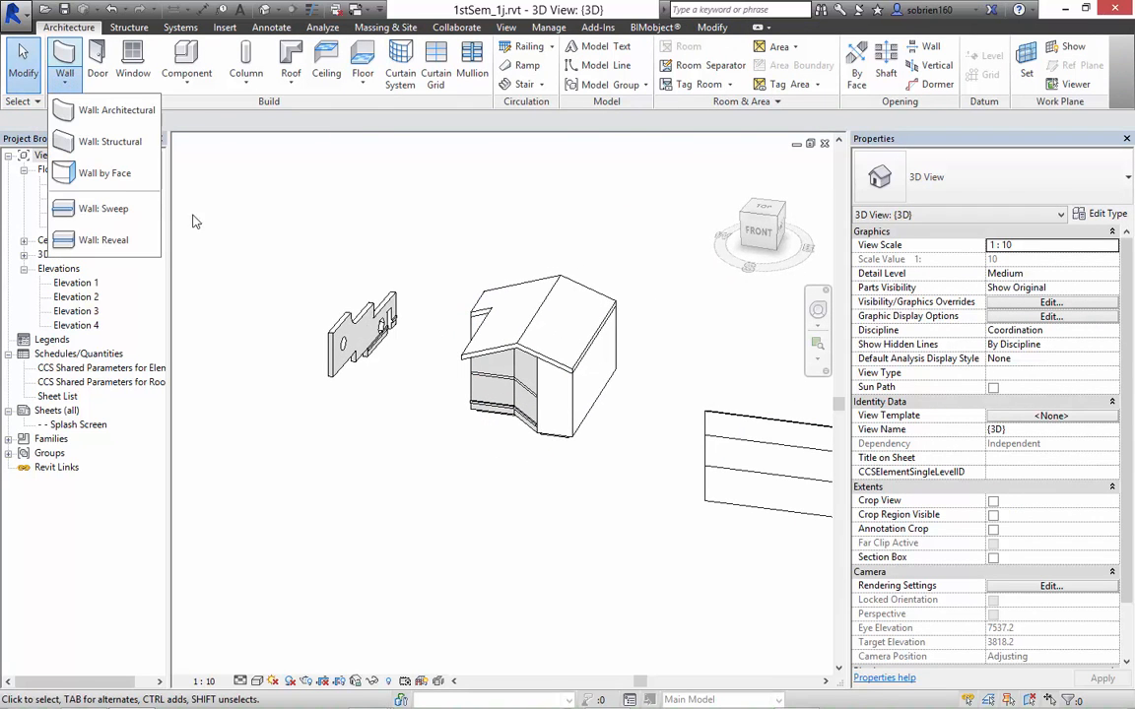
scroll(513, 394, up, 5)
click(540, 468)
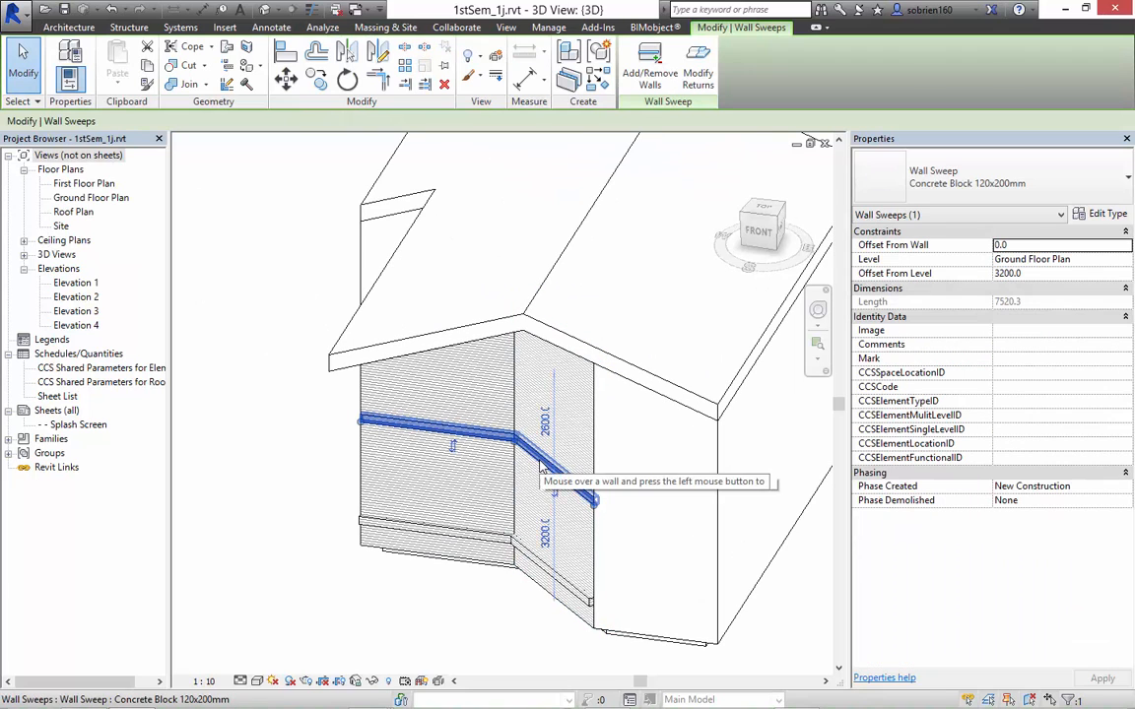
click(547, 533)
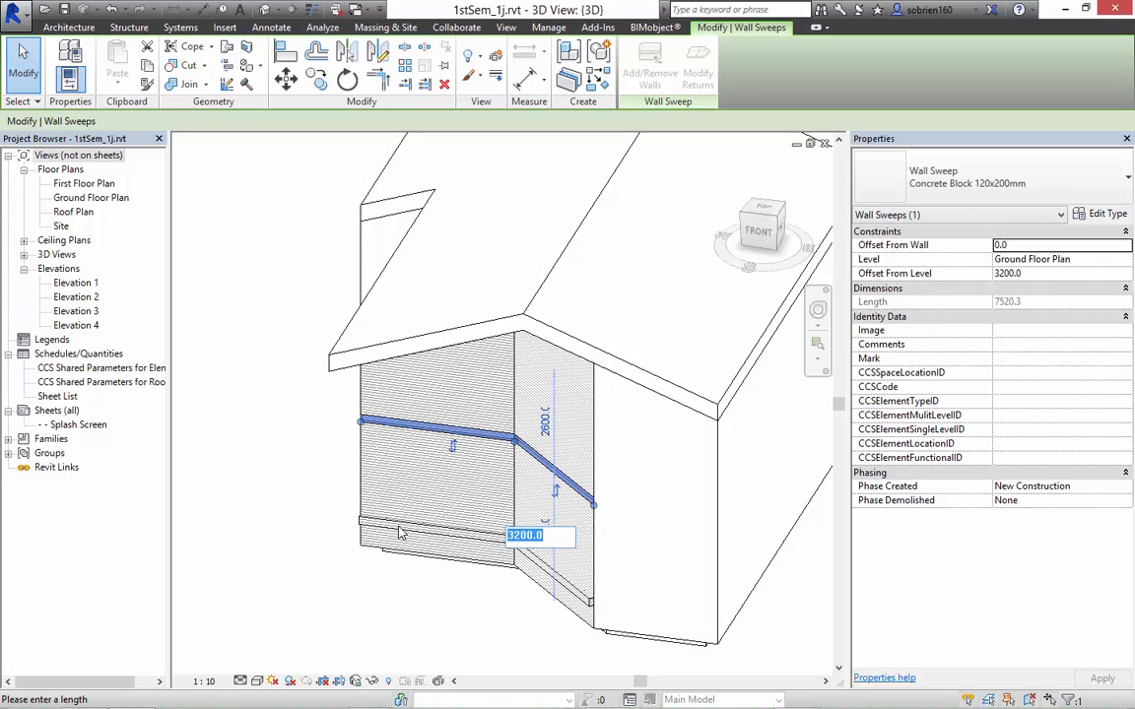
key(Escape)
key(Escape)
Place a horizontal wall reveal on one of the adjoining brick walls, about 4100 mm above the Ground Floor Plan level.
scroll(606, 503, up, 5)
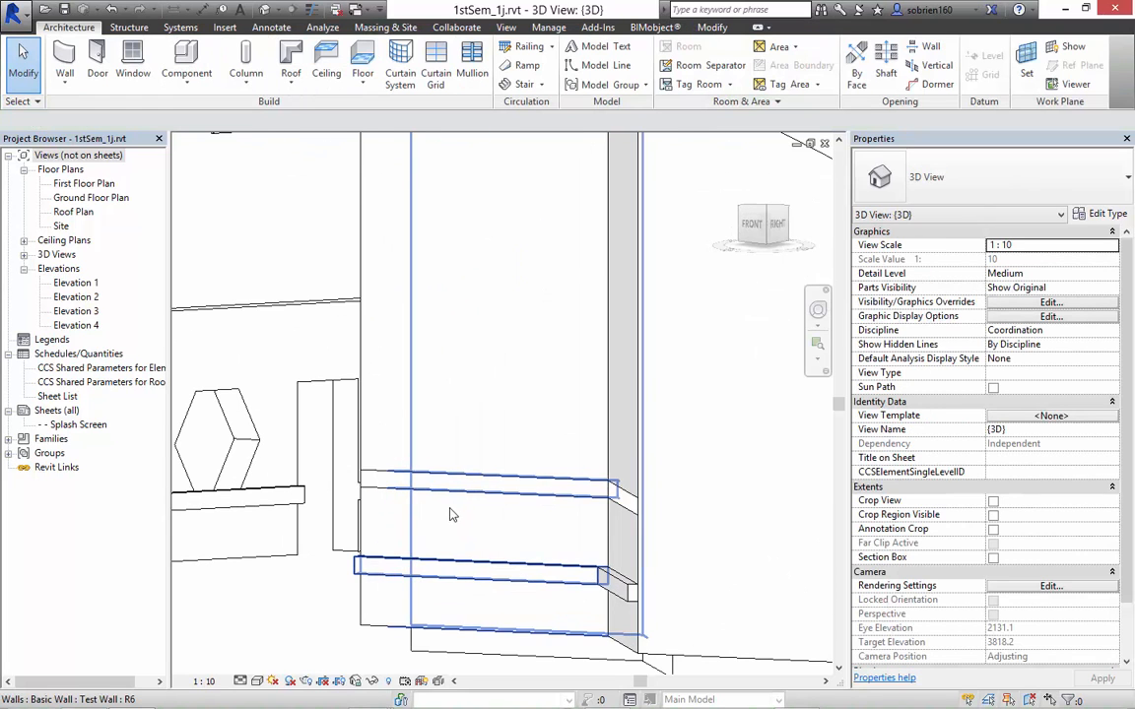
middle_drag(311, 418, 364, 453)
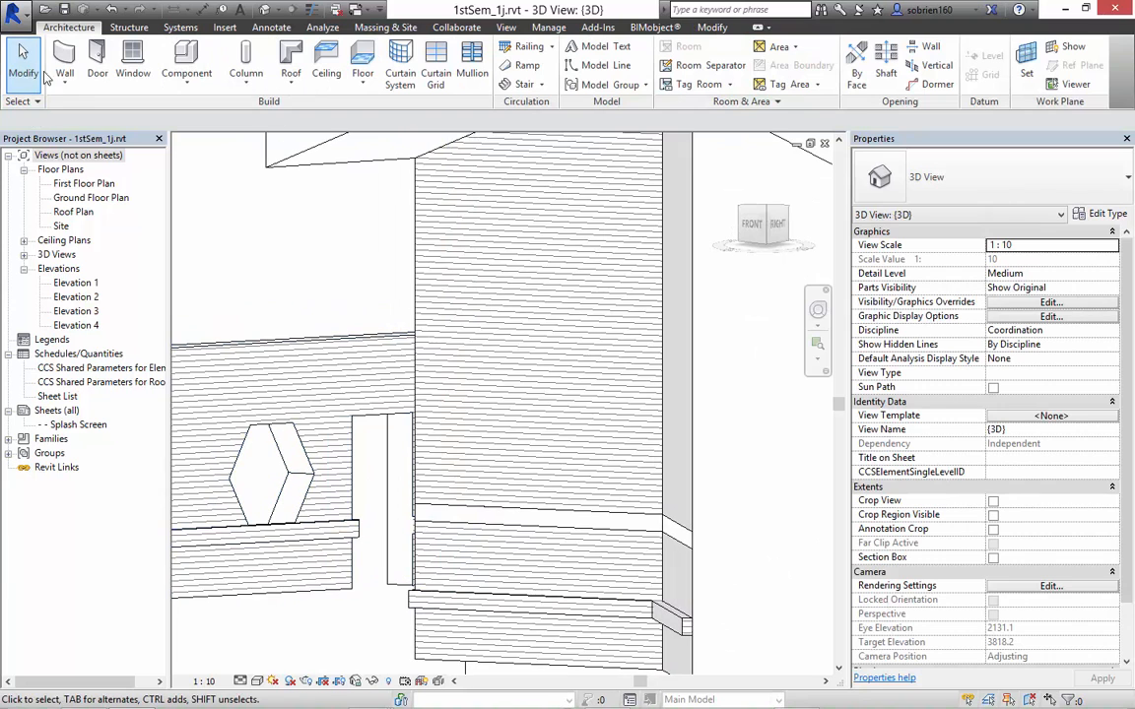
click(66, 82)
click(103, 239)
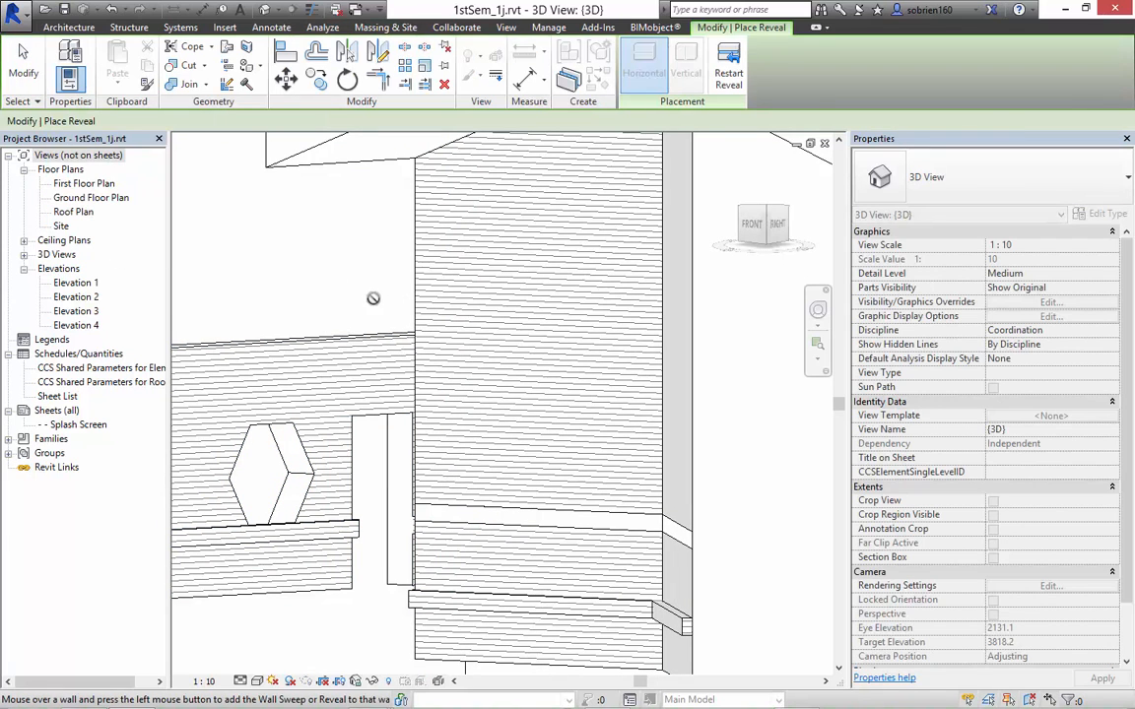
mouse_move(372, 296)
shift+middle_down()
mouse_move(557, 413)
mouse_move(676, 377)
mouse_move(571, 344)
mouse_move(705, 385)
mouse_move(552, 379)
mouse_move(654, 342)
mouse_move(587, 303)
mouse_move(540, 324)
mouse_move(590, 358)
mouse_move(527, 414)
mouse_move(499, 512)
mouse_move(342, 553)
mouse_move(369, 616)
mouse_move(462, 450)
shift+middle_up()
key(Escape)
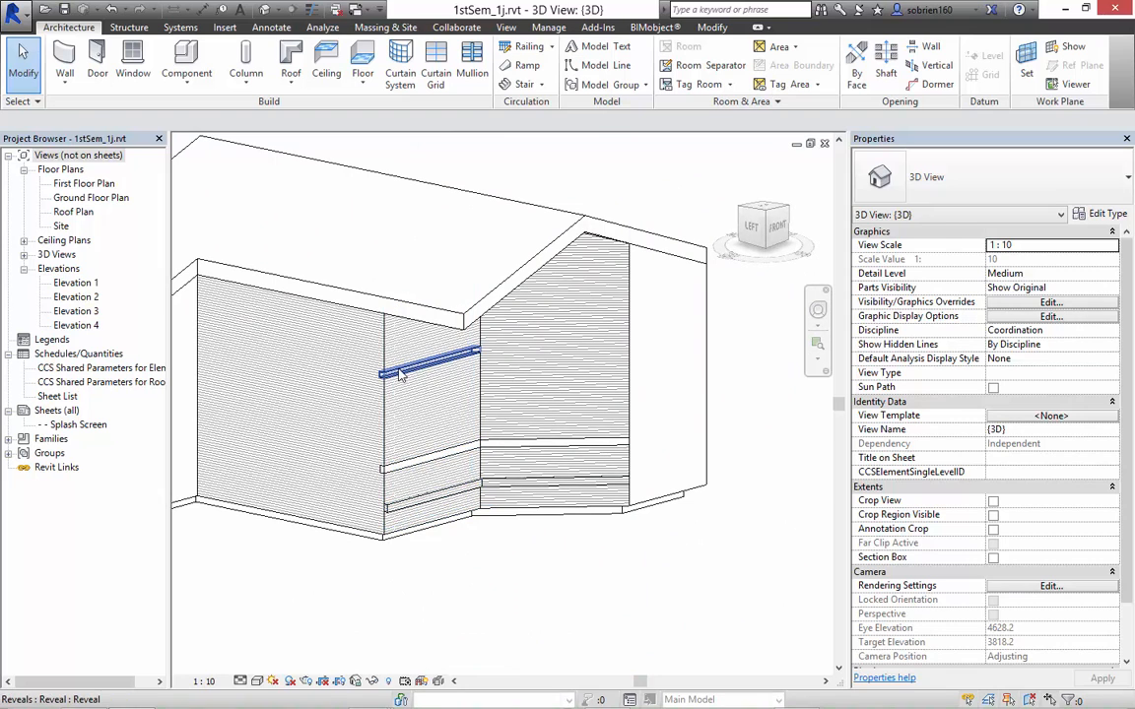
Delete the separately placed reveal and Concrete Block wall sweep from the two adjoining brick walls.
click(414, 372)
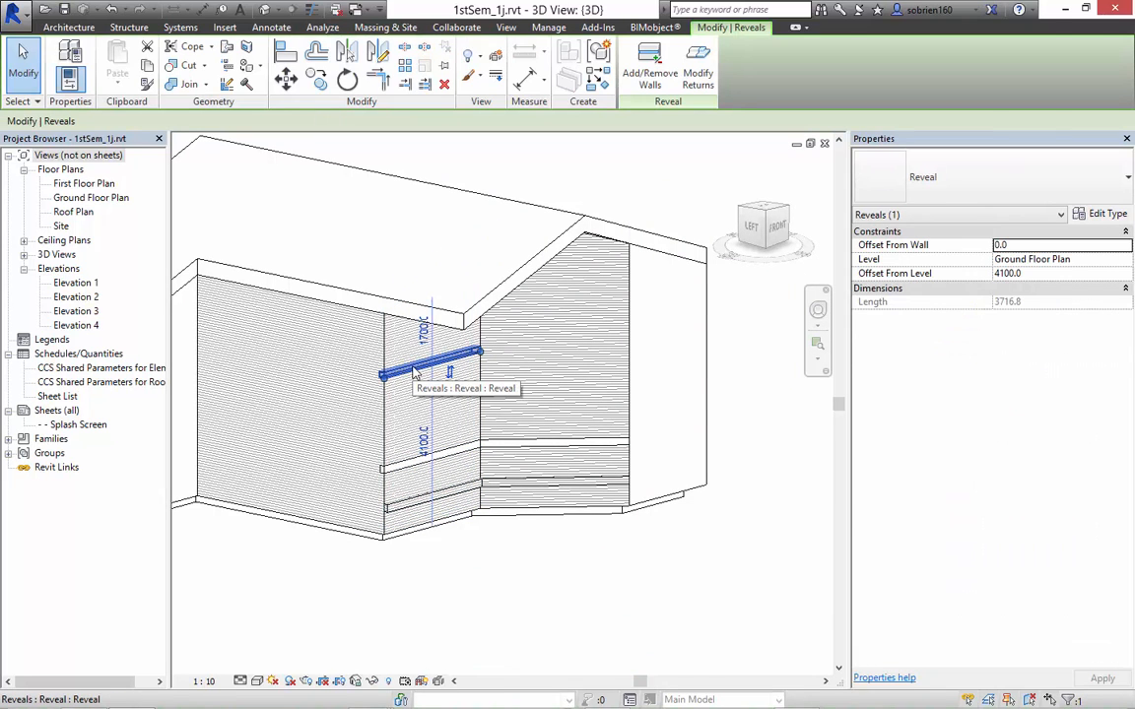
key(Escape)
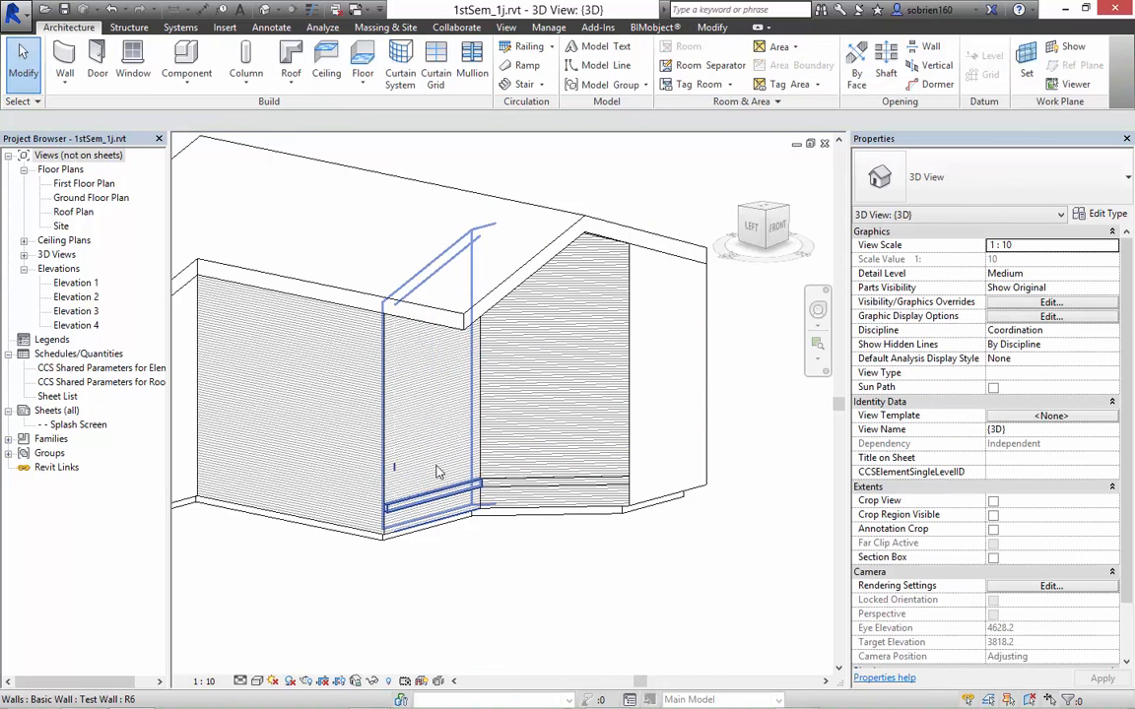
click(449, 502)
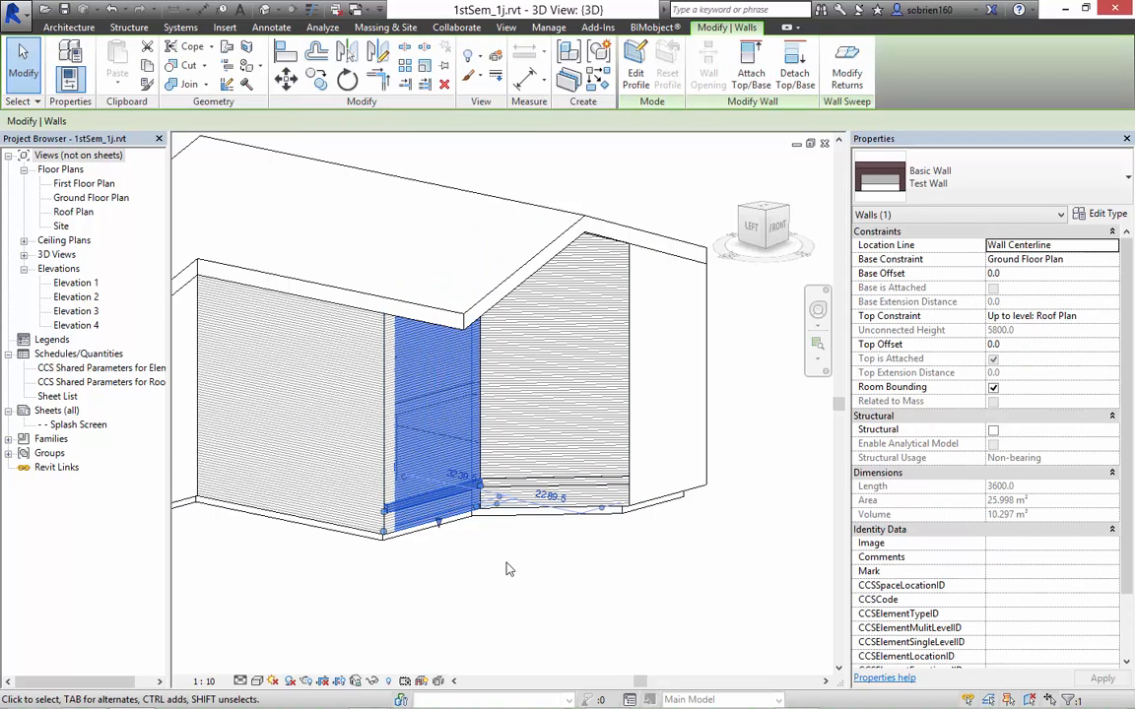
key(Escape)
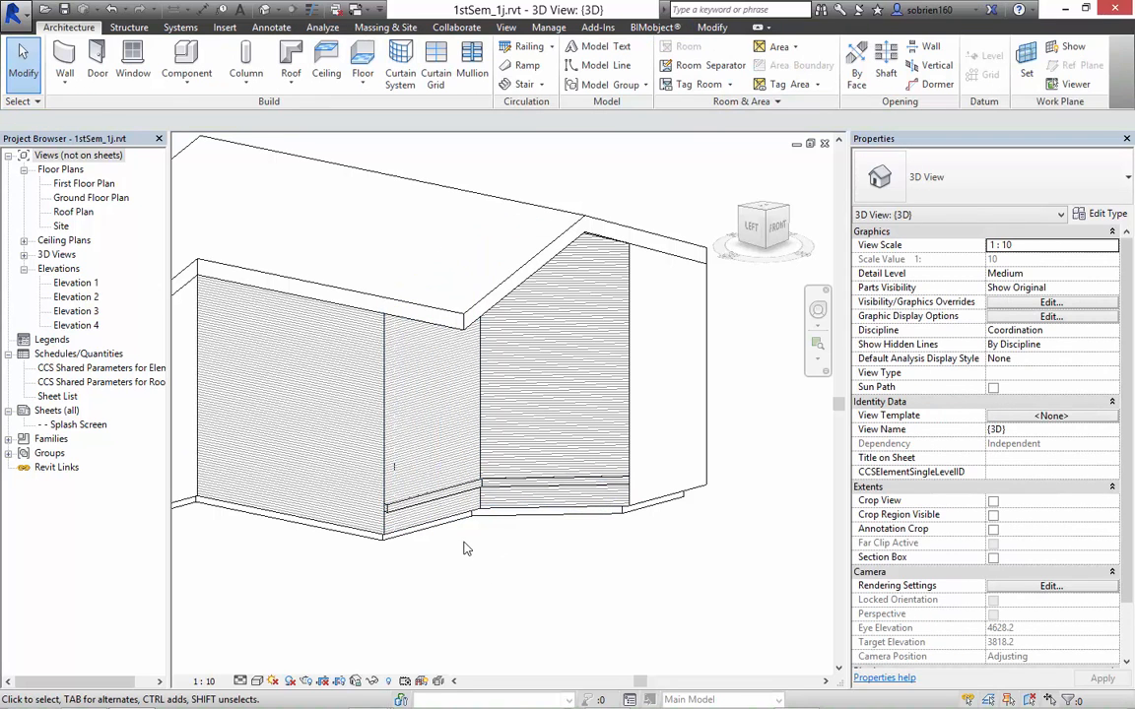
Open the Test Wall type's assembly from the house's brick wall and show its section preview.
middle_drag(493, 574, 423, 579)
click(459, 465)
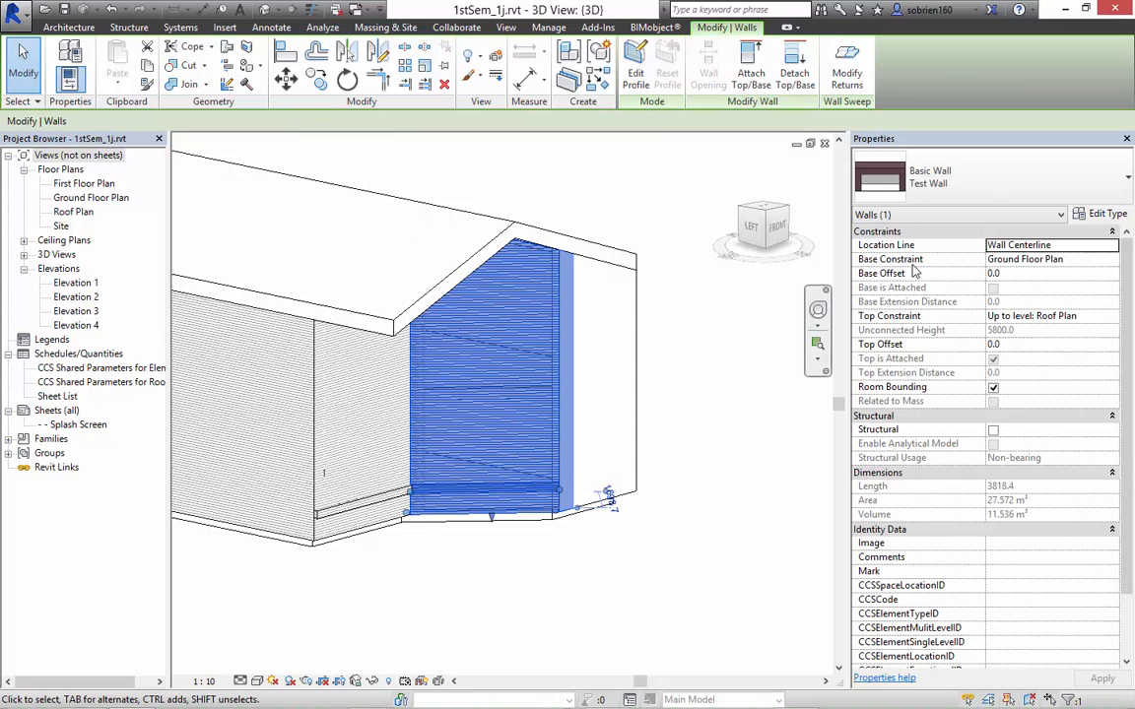
click(1110, 216)
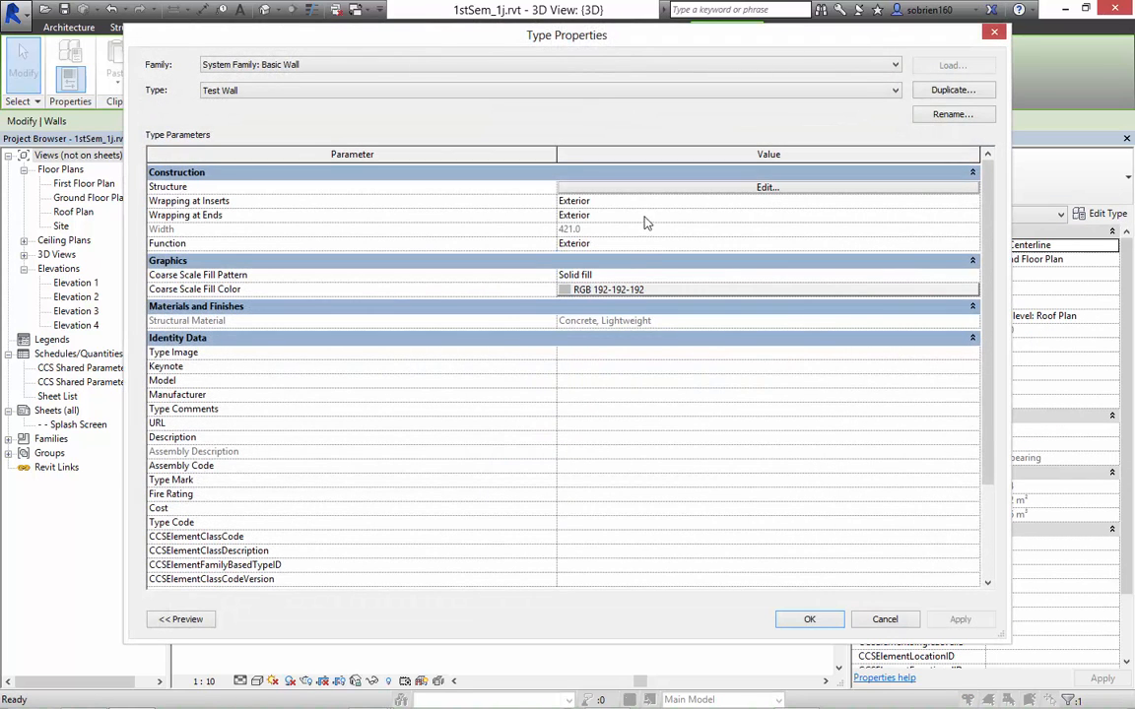
click(658, 196)
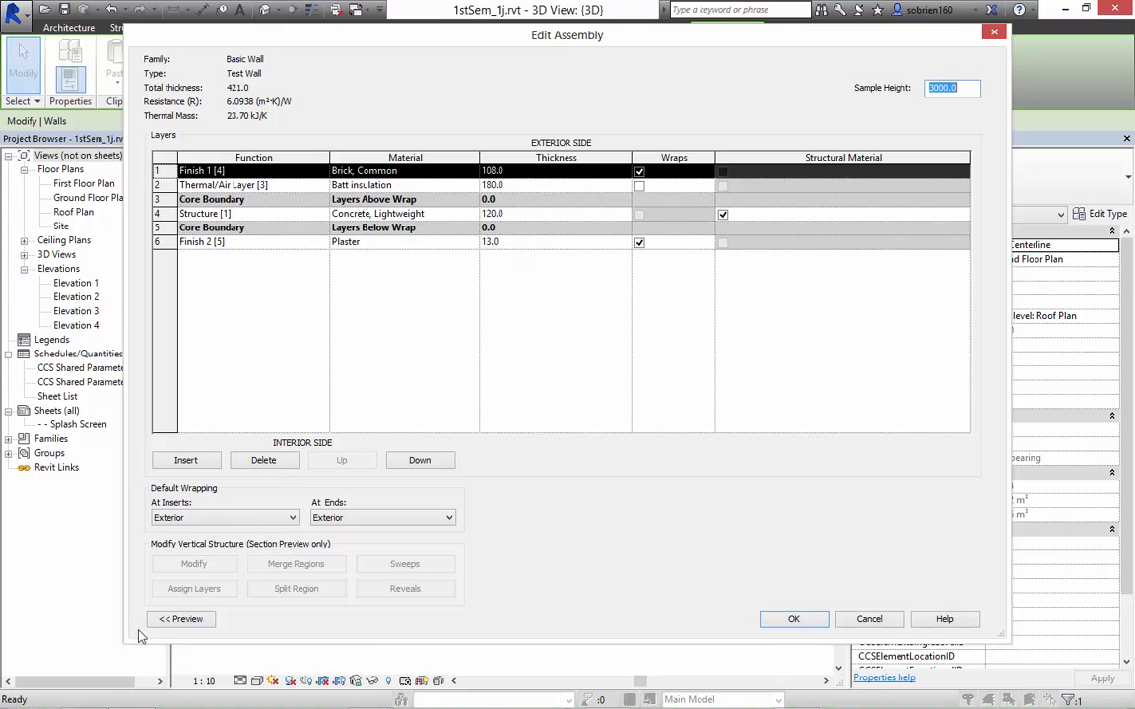
click(182, 620)
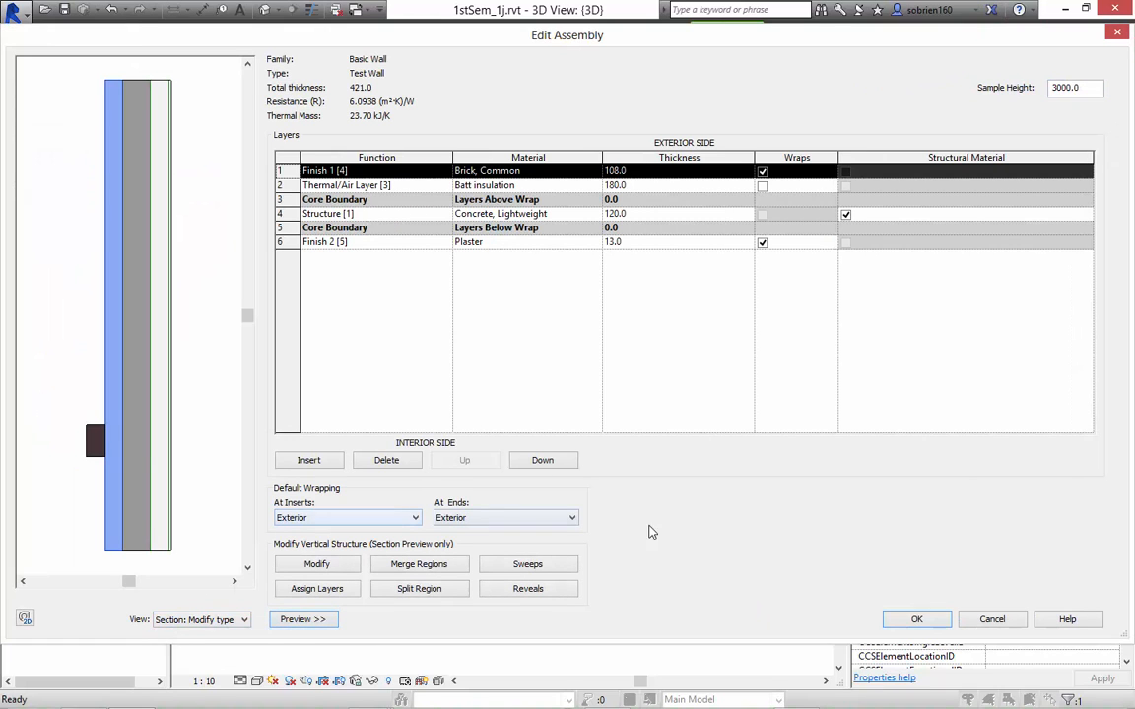
Add a reveal to the Test Wall assembly using the Reveal - Brick Course : 200x60mm profile.
click(347, 565)
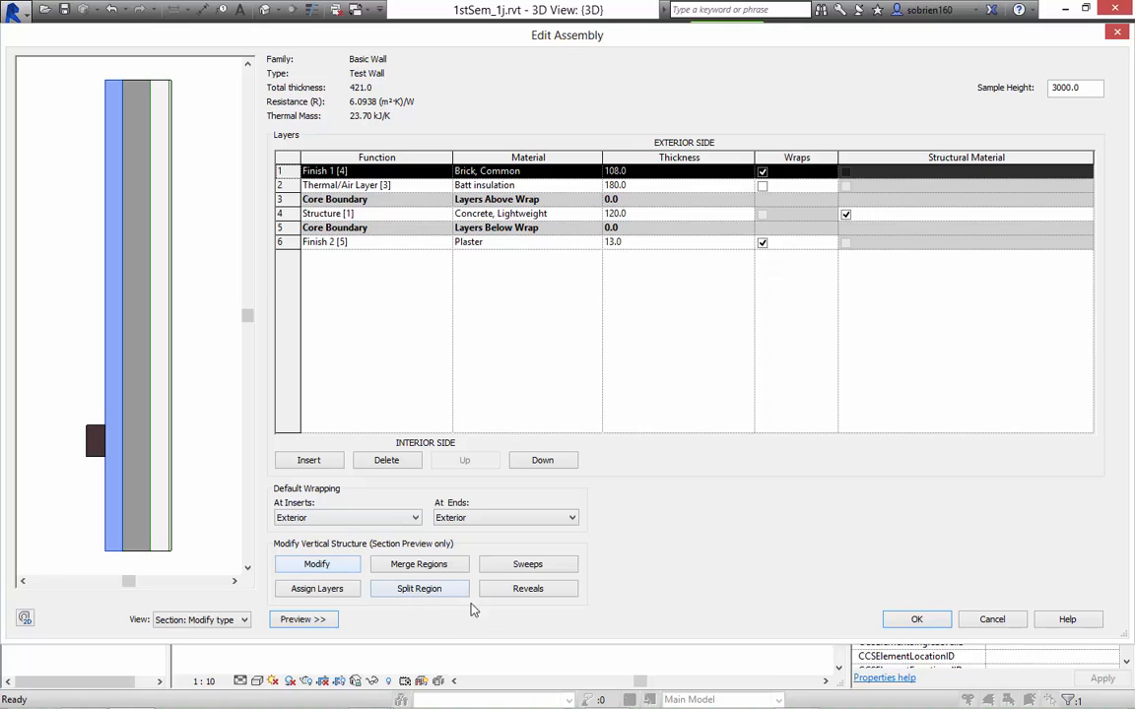
click(526, 595)
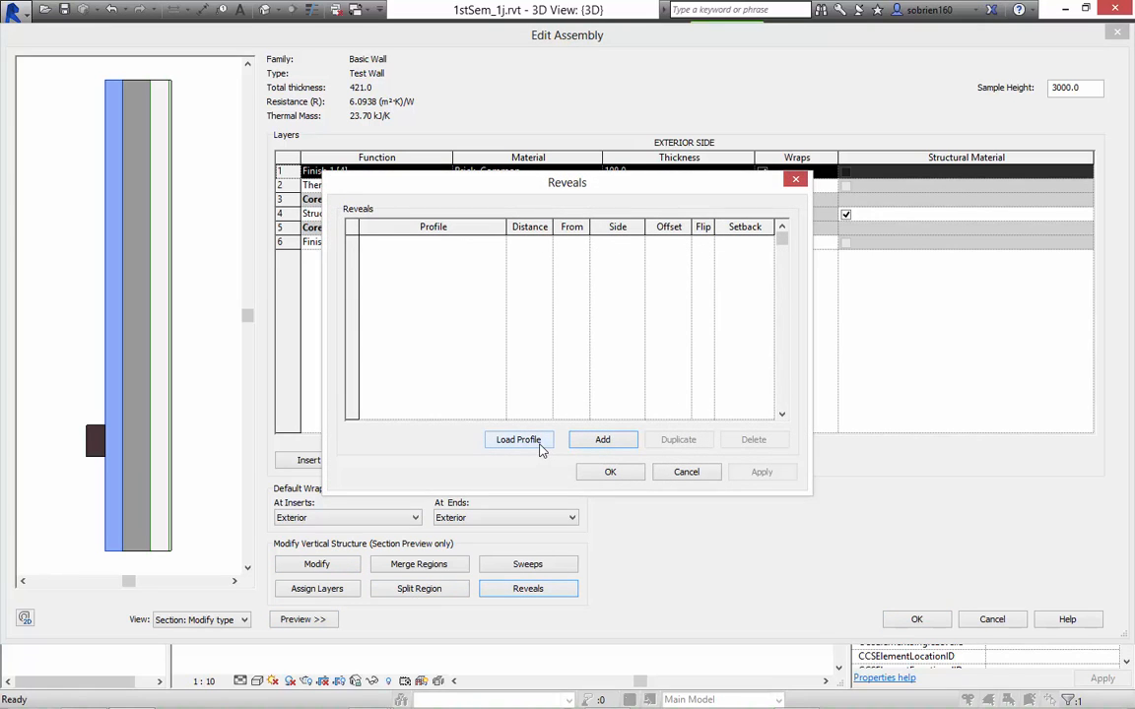
click(594, 443)
click(461, 242)
click(500, 242)
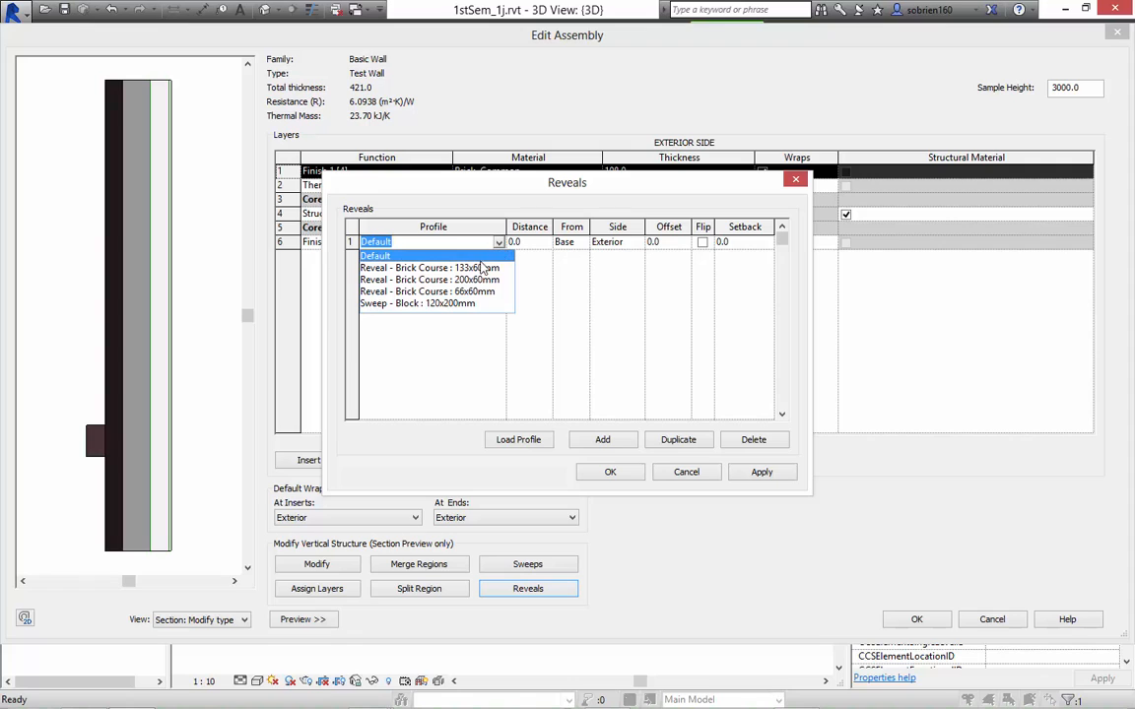
click(471, 281)
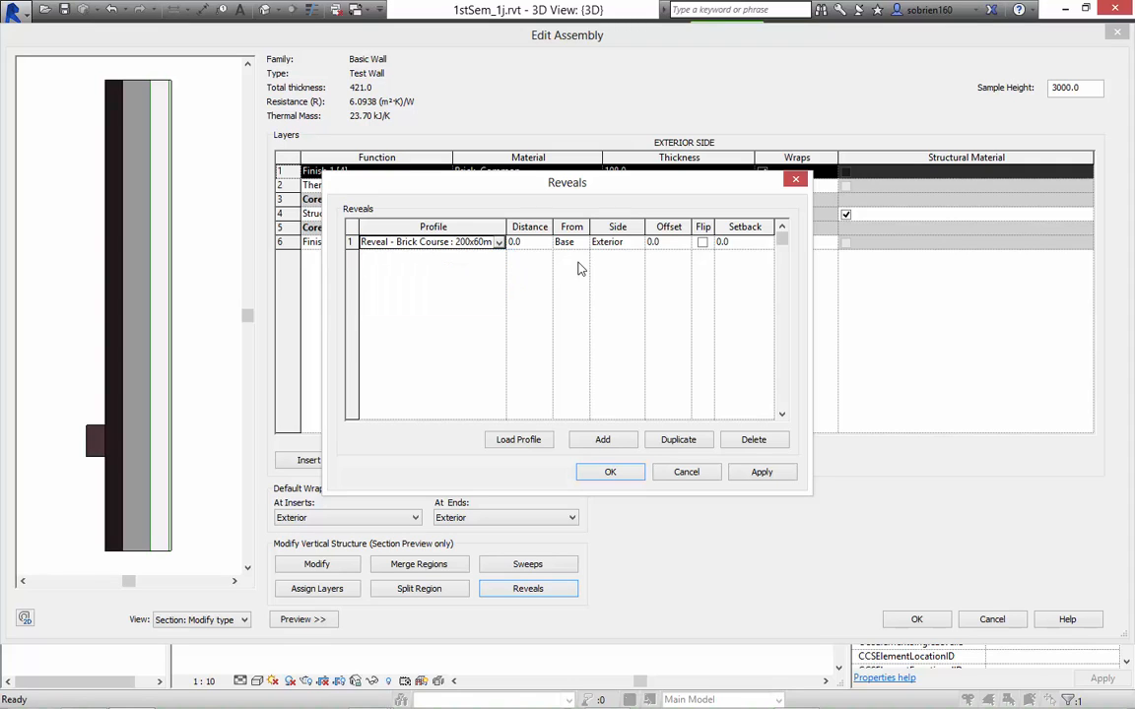
Set the reveal's distance to 900 from the base, apply it, and accept the Test Wall assembly and type properties.
click(541, 241)
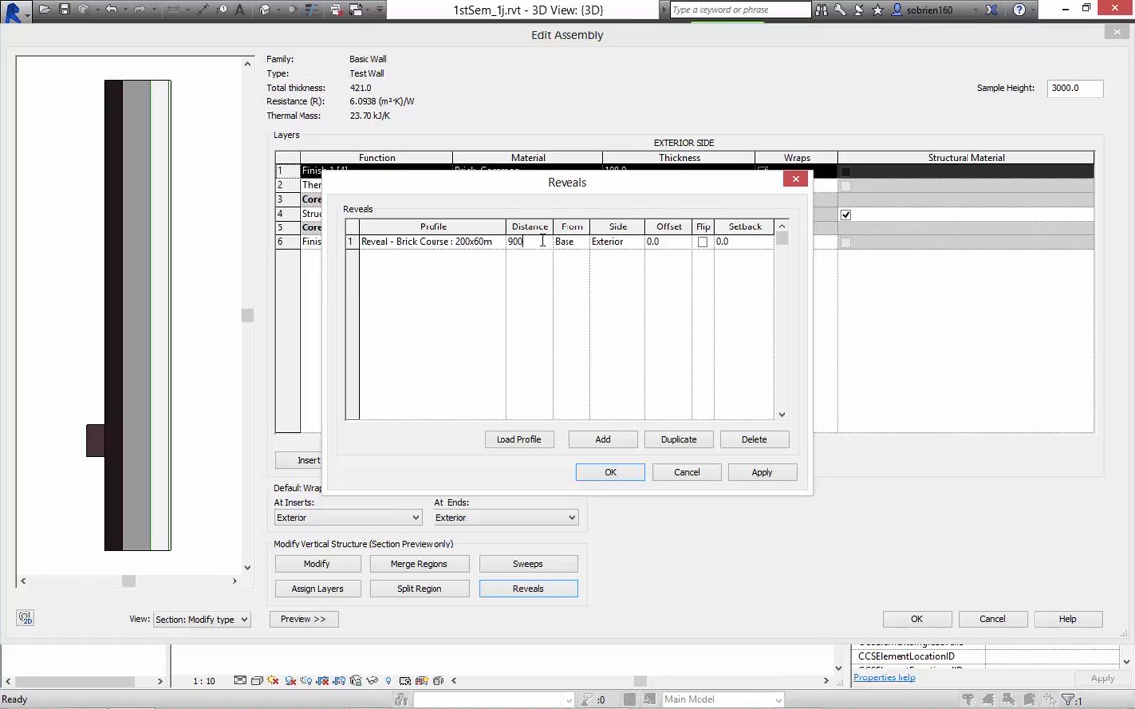
click(659, 243)
click(749, 243)
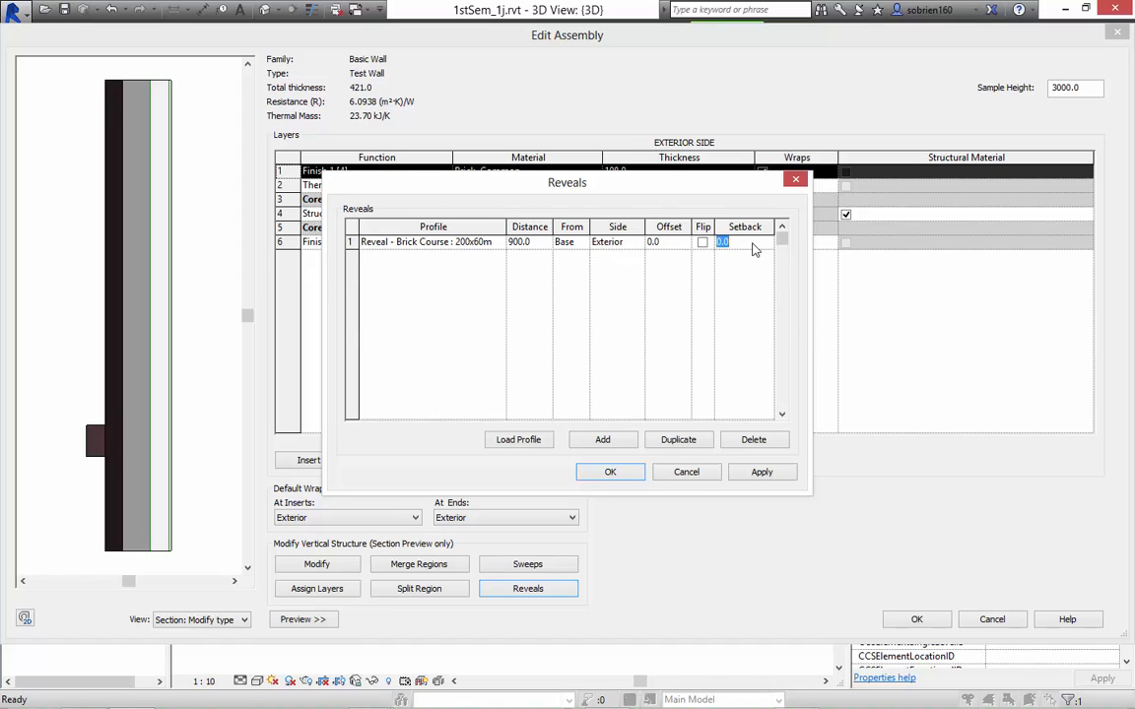
click(749, 473)
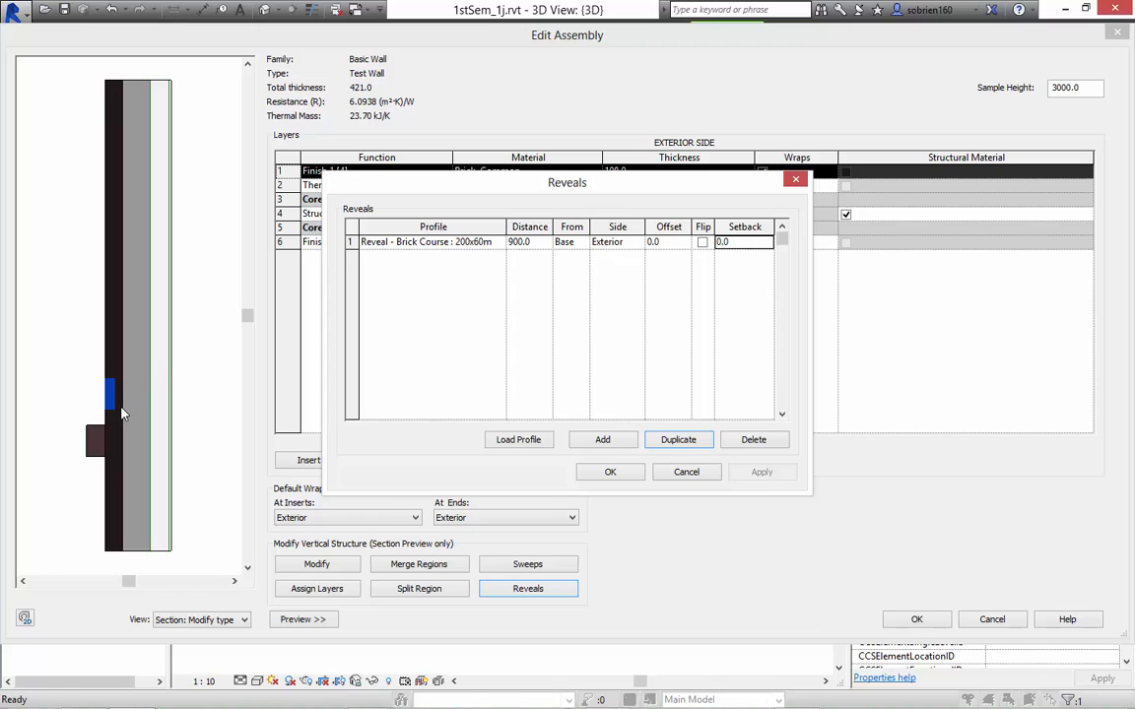
click(611, 473)
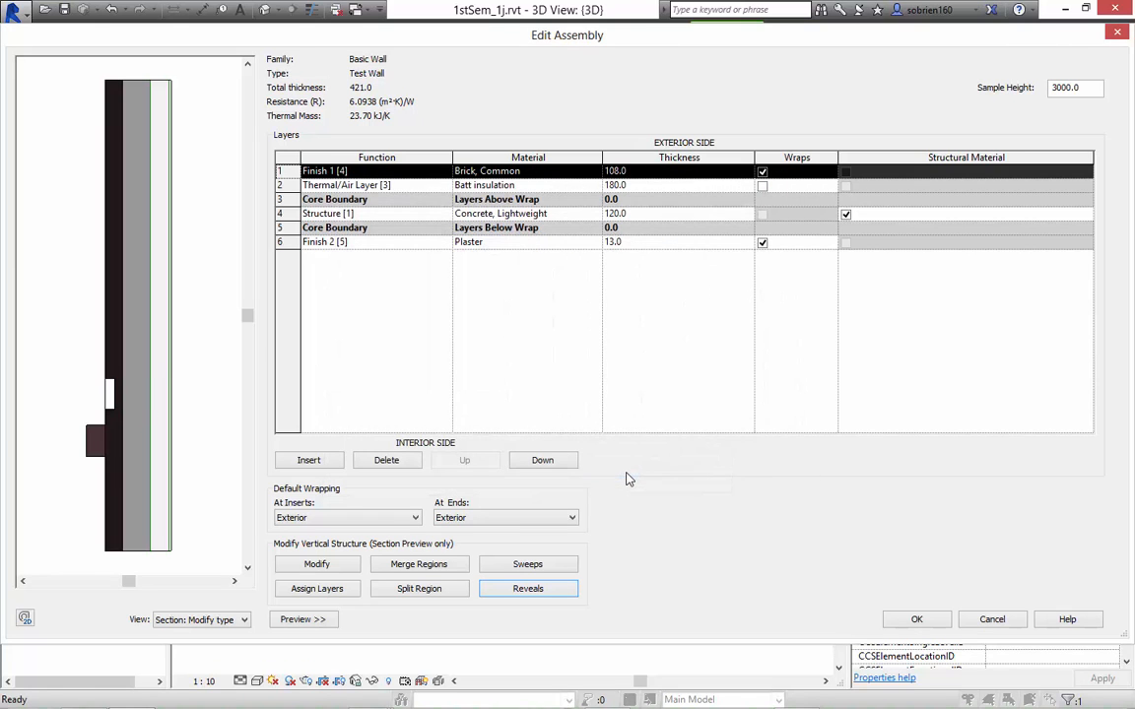
click(921, 620)
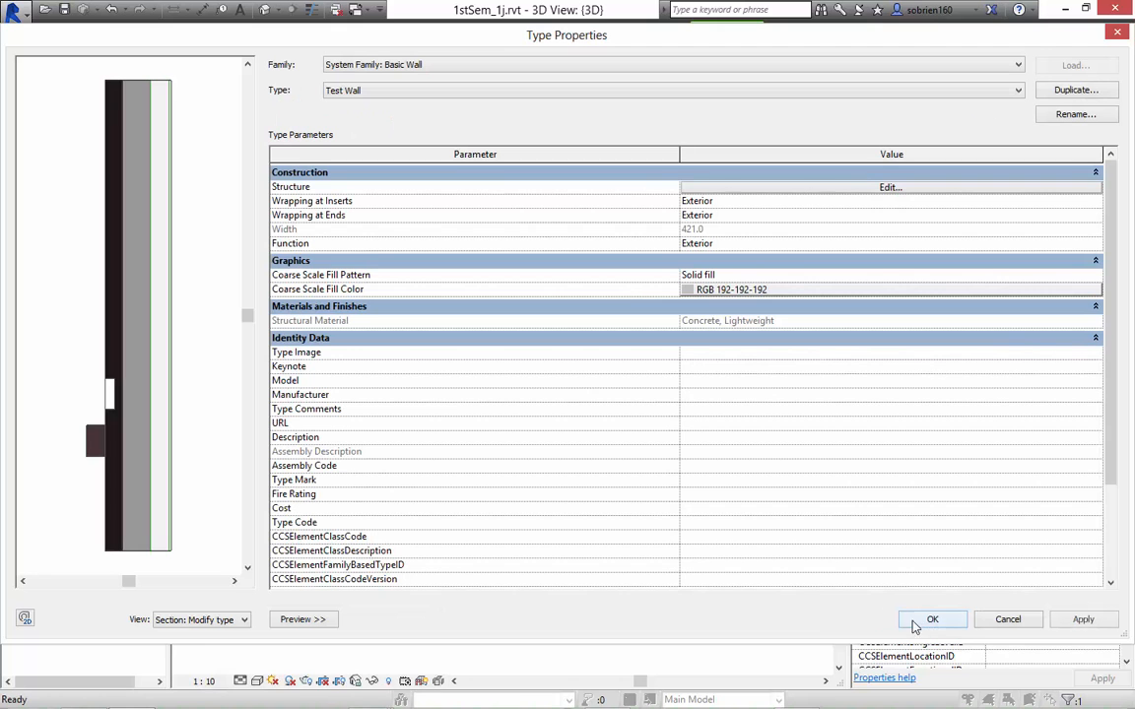
click(928, 618)
click(671, 608)
Examine the built-in reveal and sweep on the house's brick walls and on the separate stacked wall.
shift+middle_drag(671, 608, 439, 533)
scroll(337, 532, up, 5)
scroll(349, 484, up, 3)
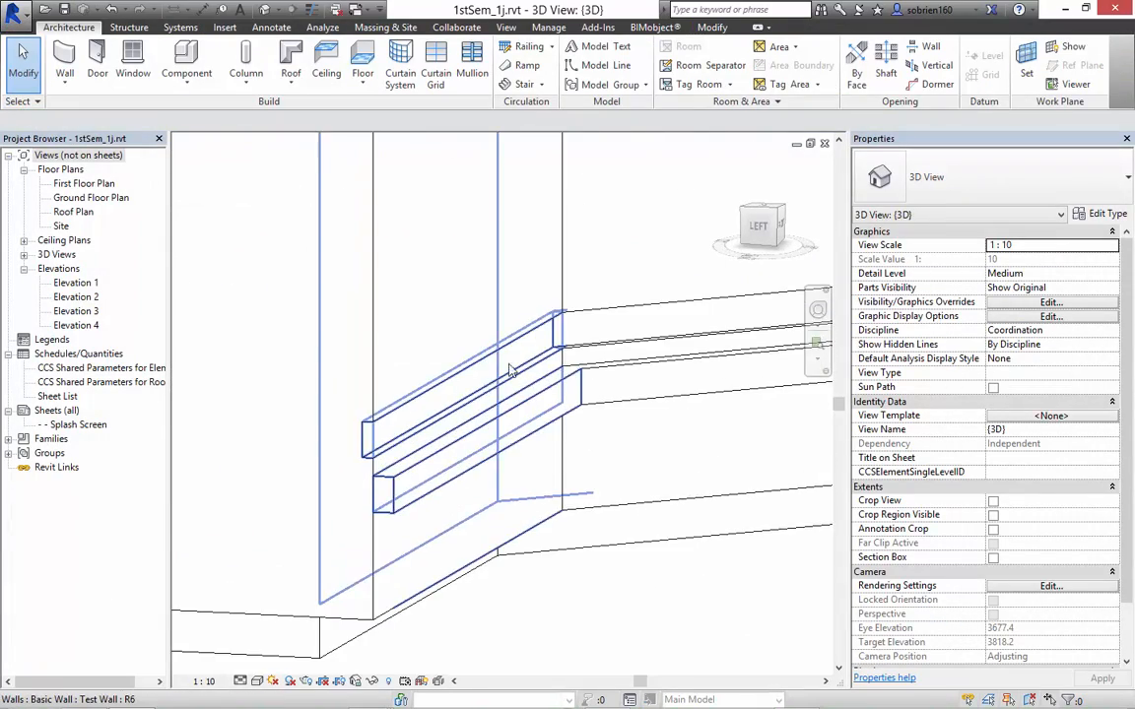
scroll(510, 368, down, 1)
scroll(578, 375, down, 7)
scroll(562, 424, down, 2)
shift+middle_drag(538, 438, 227, 449)
scroll(425, 447, down, 5)
shift+middle_drag(471, 456, 317, 478)
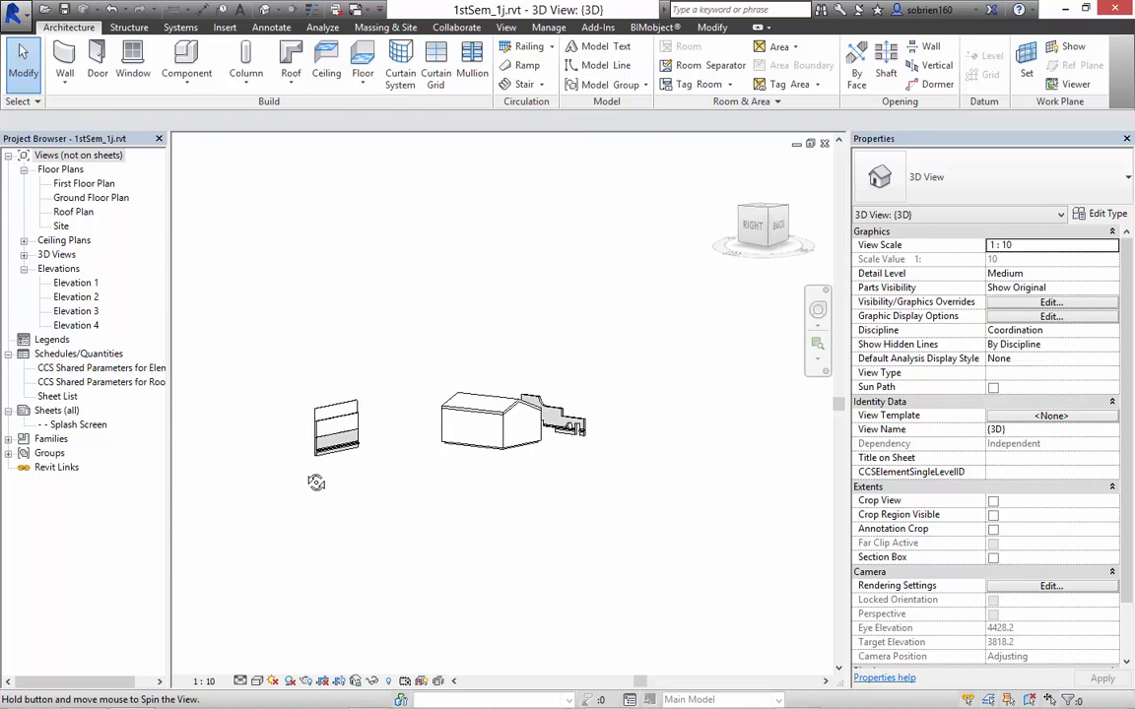
scroll(355, 493, up, 6)
scroll(367, 510, up, 4)
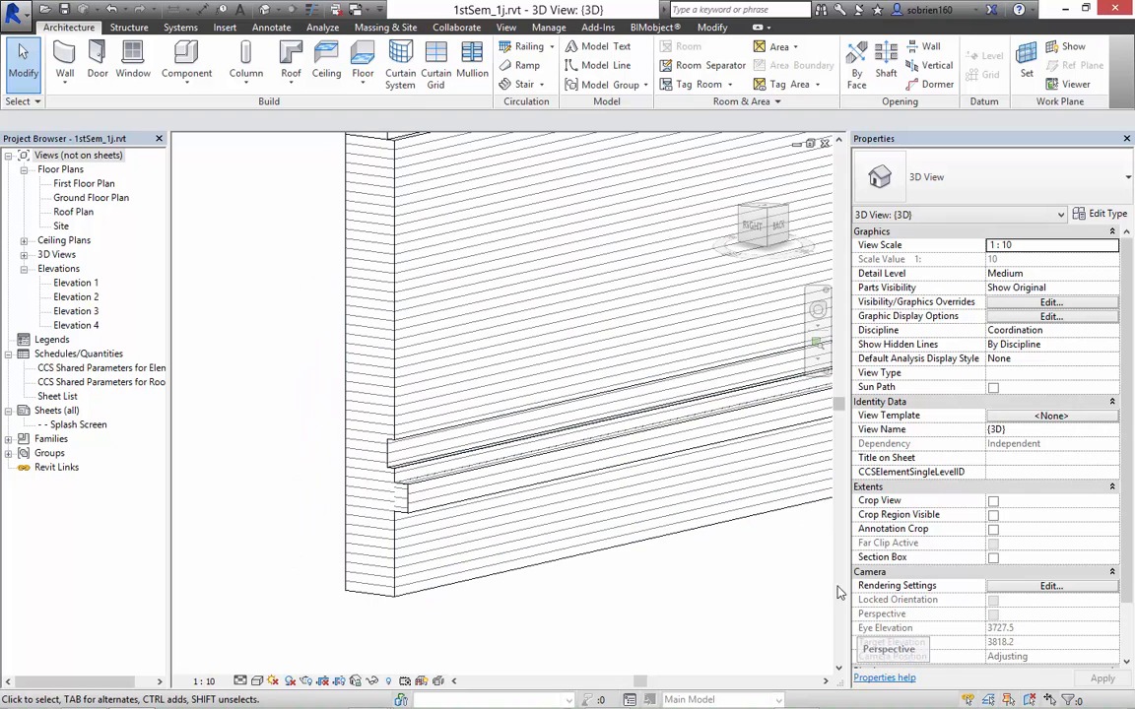
scroll(712, 598, down, 5)
shift+middle_drag(719, 575, 670, 567)
middle_drag(631, 567, 250, 586)
shift+middle_drag(593, 543, 684, 580)
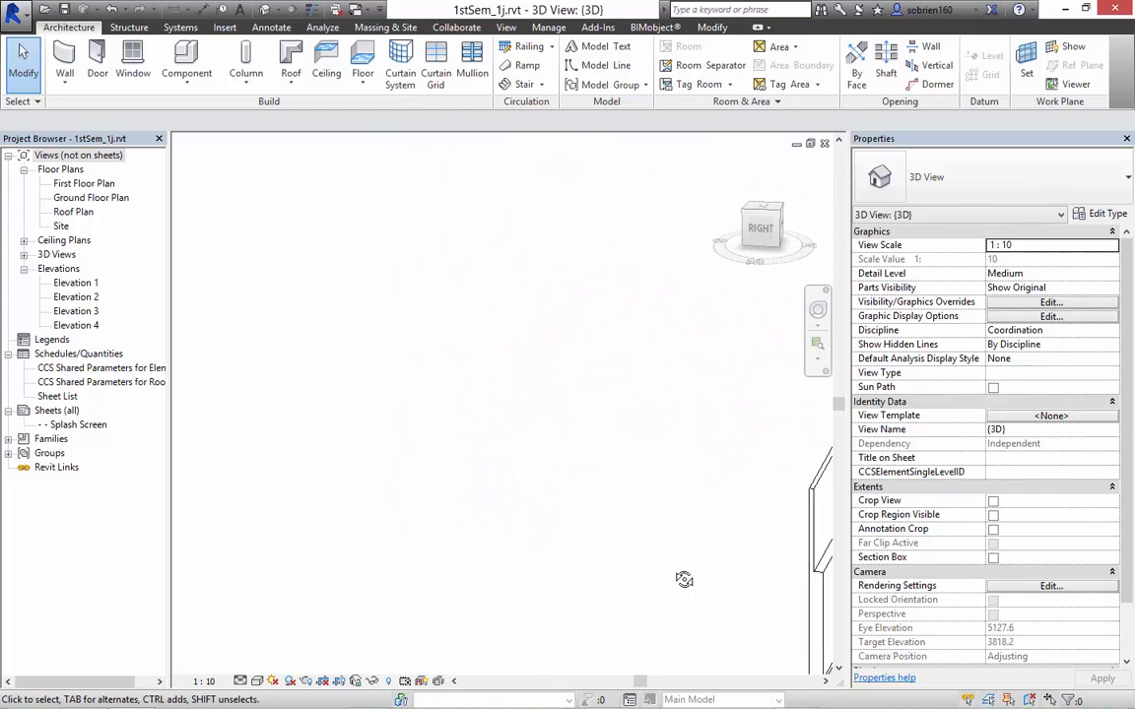
scroll(690, 582, down, 3)
middle_drag(790, 583, 537, 509)
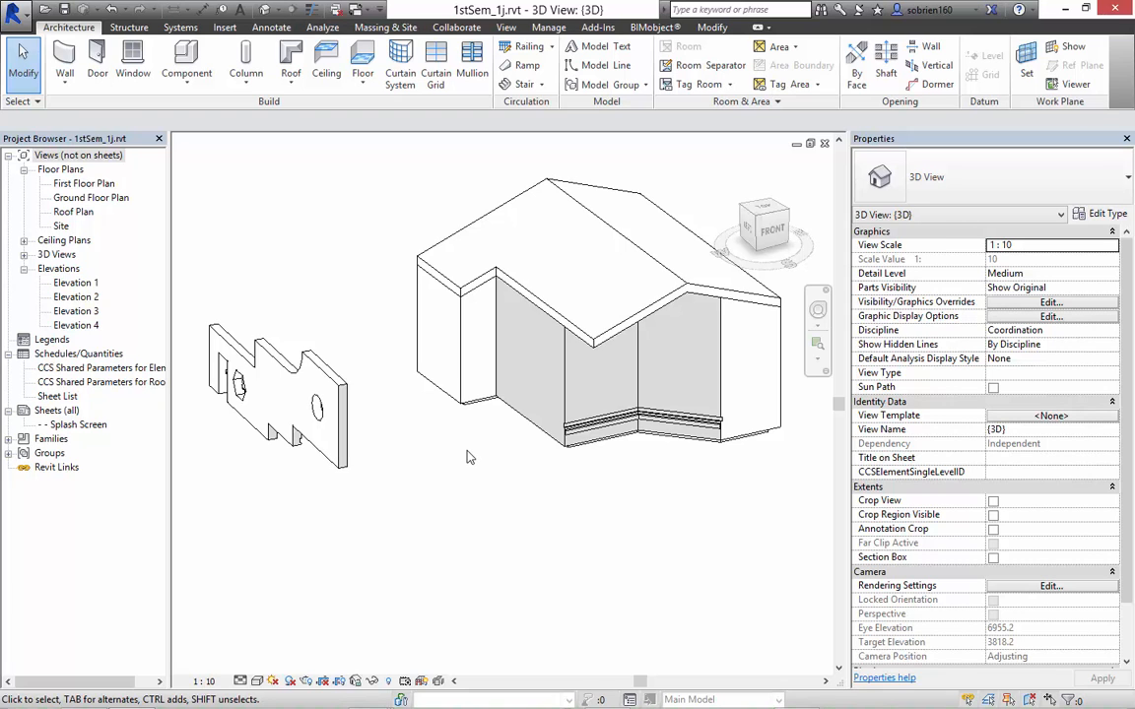
mouse_move(480, 460)
middle_down()
mouse_move(512, 464)
mouse_move(498, 461)
middle_up()
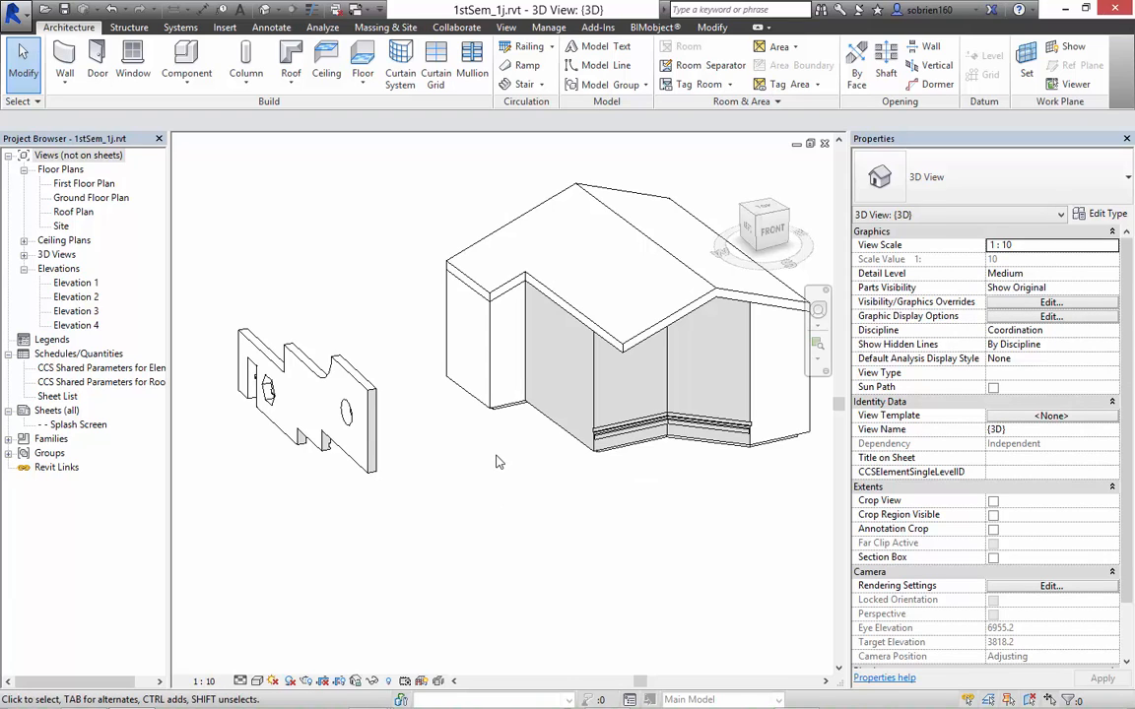
middle_drag(443, 414, 423, 449)
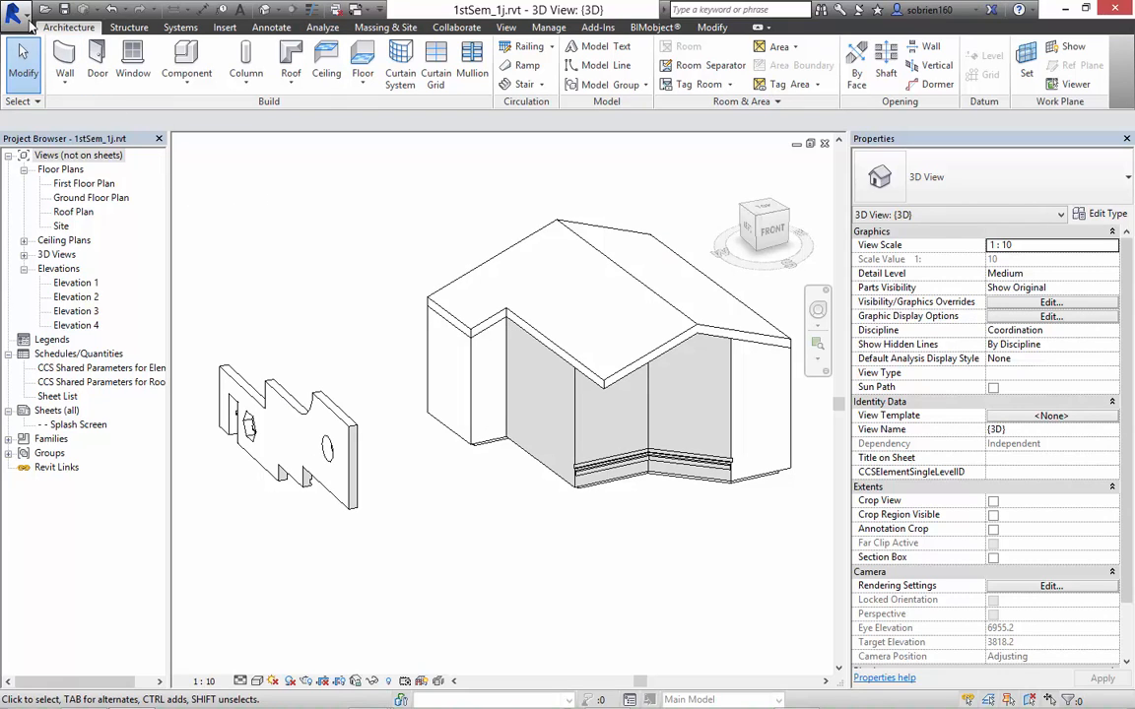
Start creating a new family, then shrink and reposition the template selection dialog.
click(29, 25)
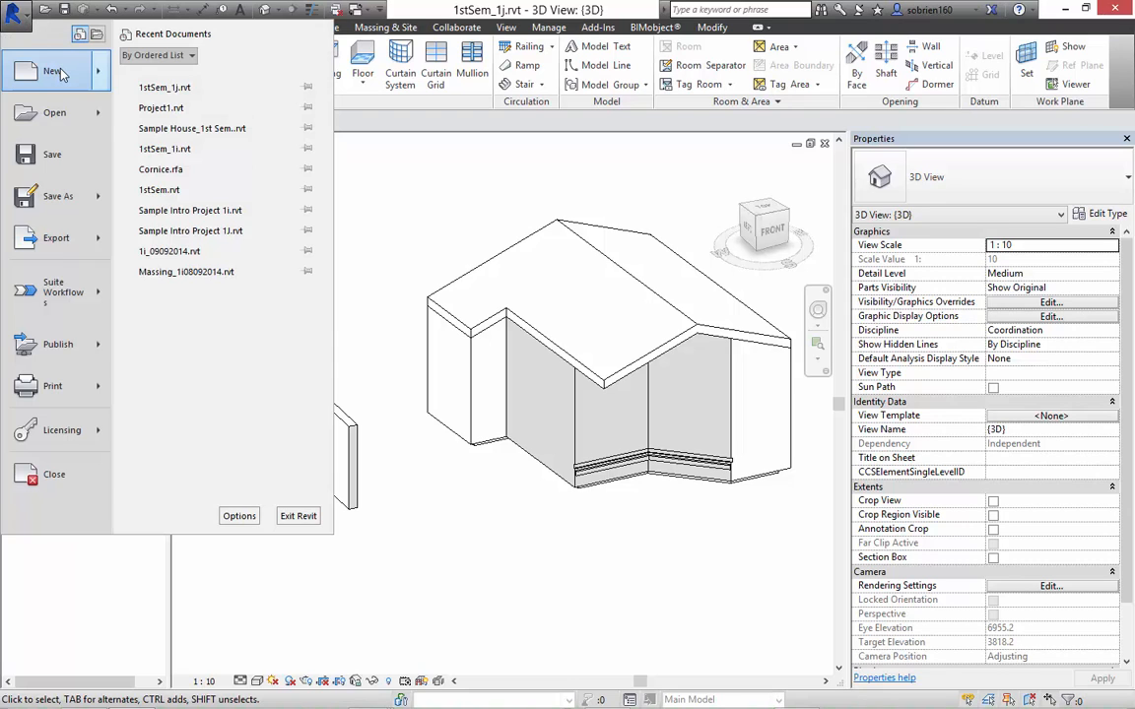
mouse_move(61, 75)
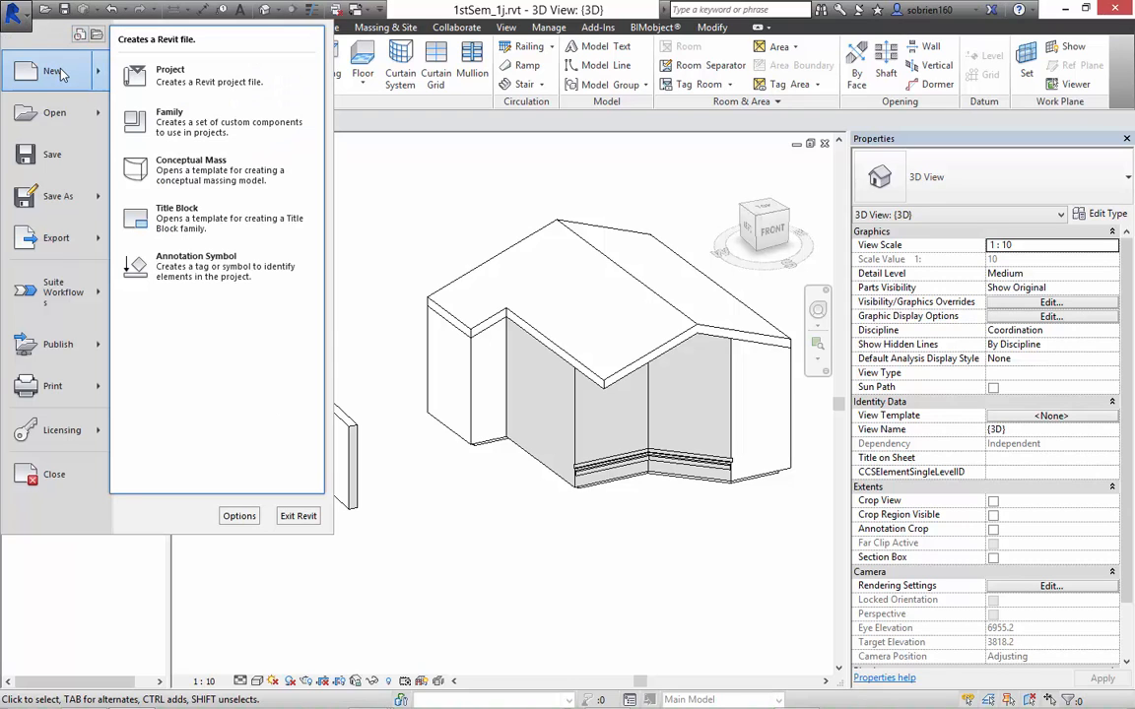
click(165, 125)
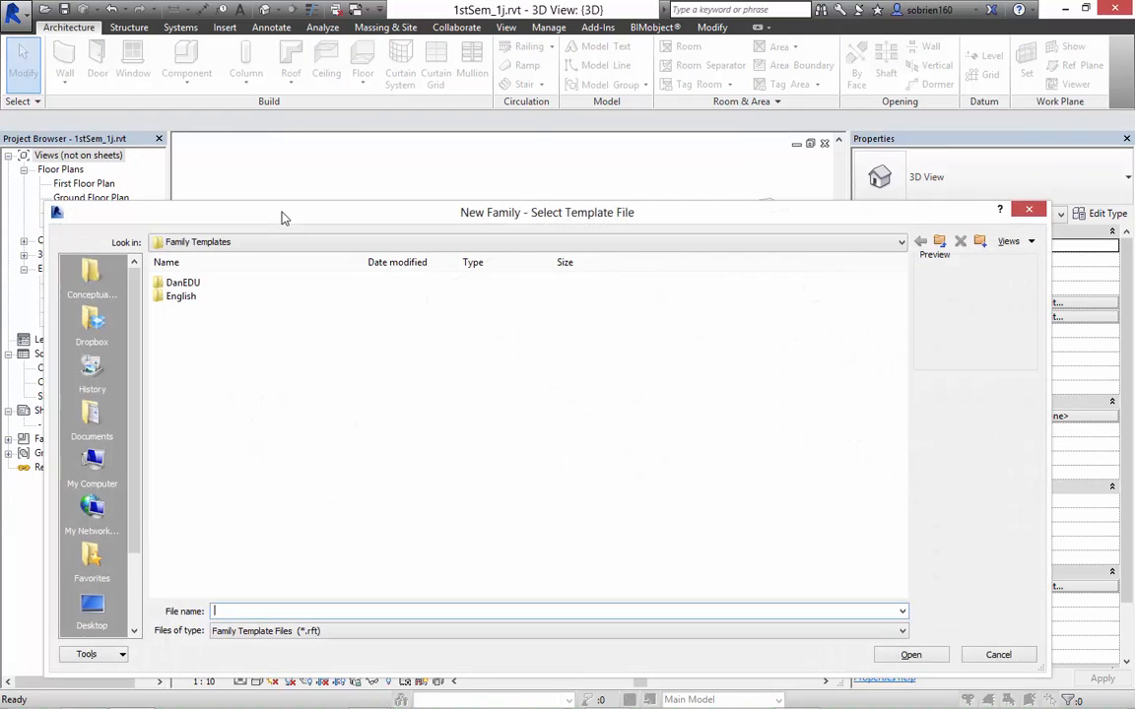
drag(288, 220, 346, 224)
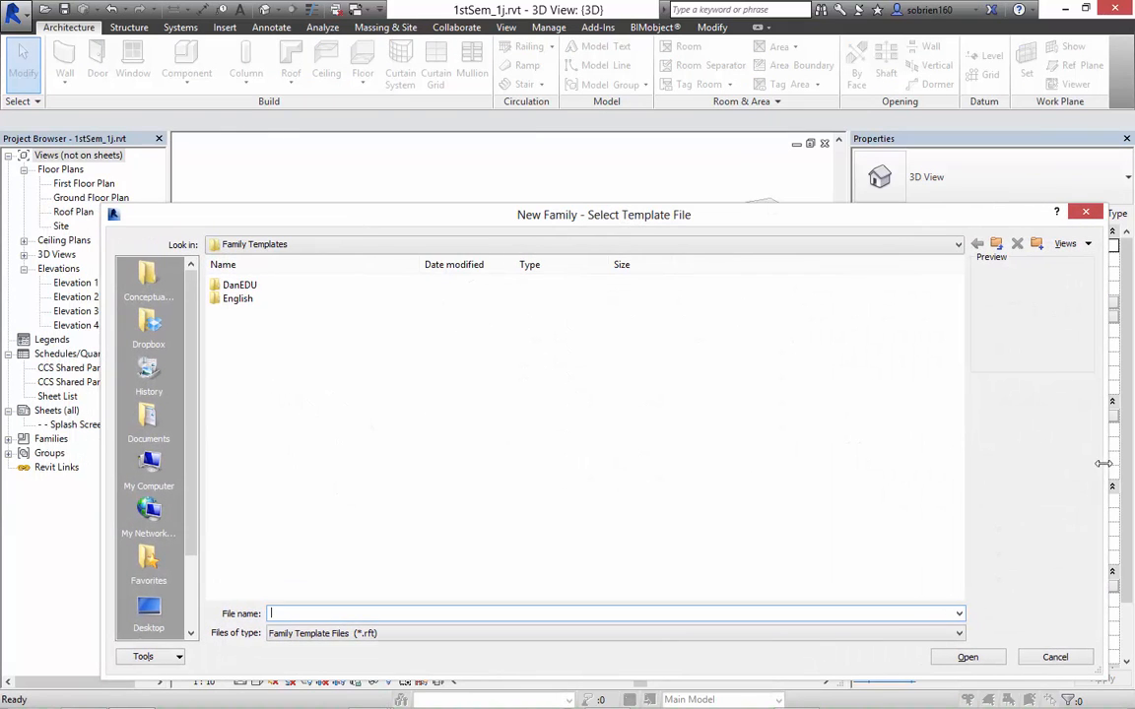
drag(1106, 462, 721, 414)
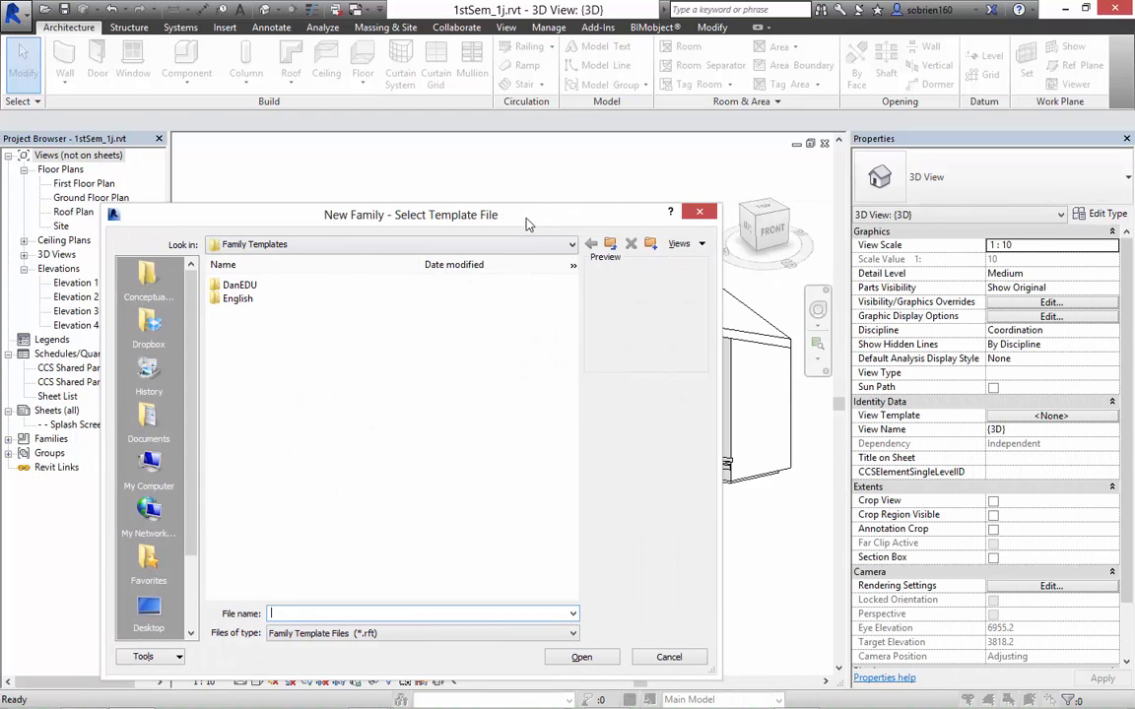
drag(527, 224, 734, 204)
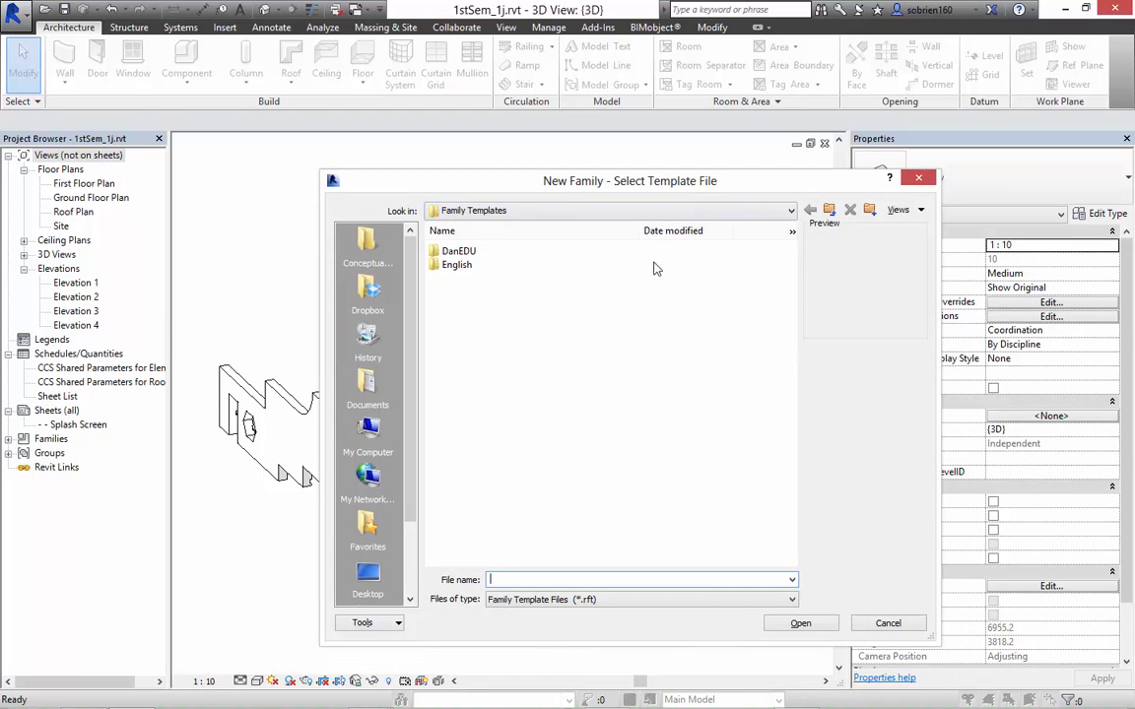
Browse the DanEDU and English template folders and create the family from the English Metric Profile.rft template.
click(477, 255)
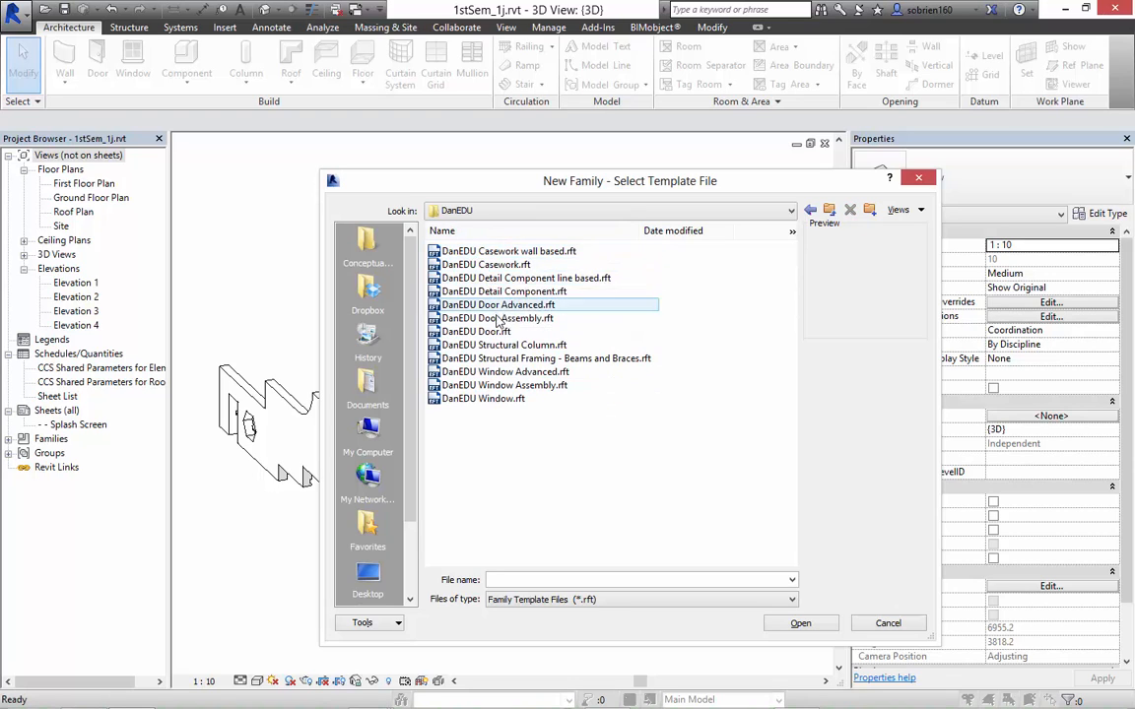
click(811, 212)
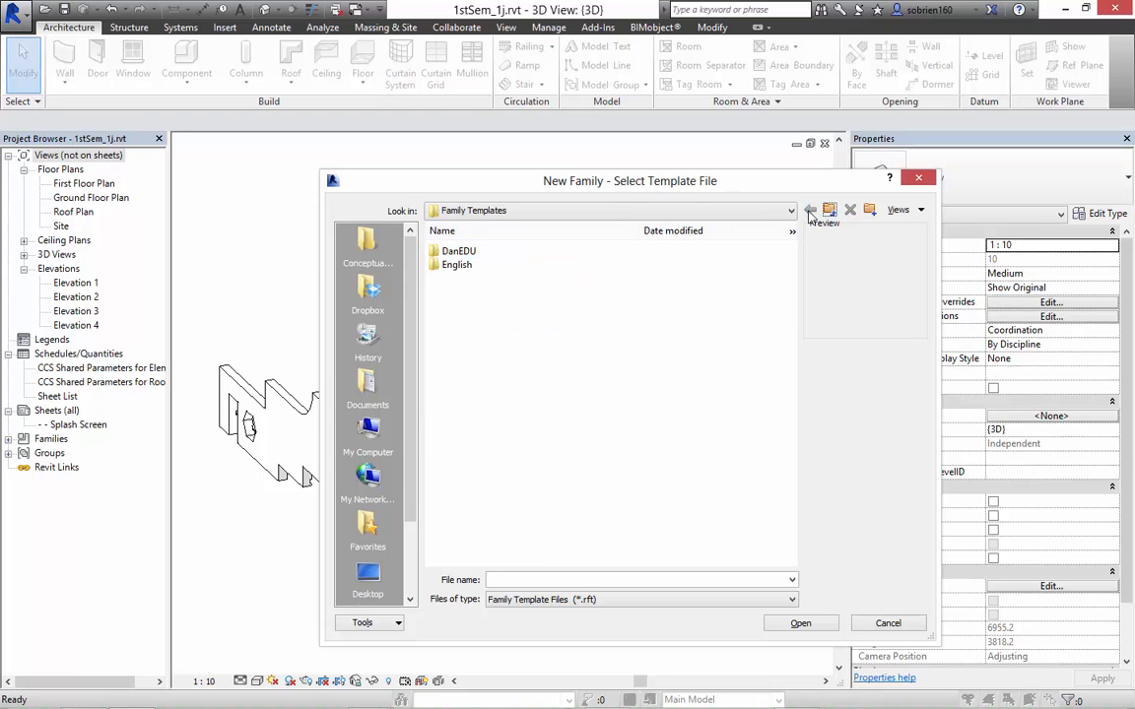
double_click(456, 266)
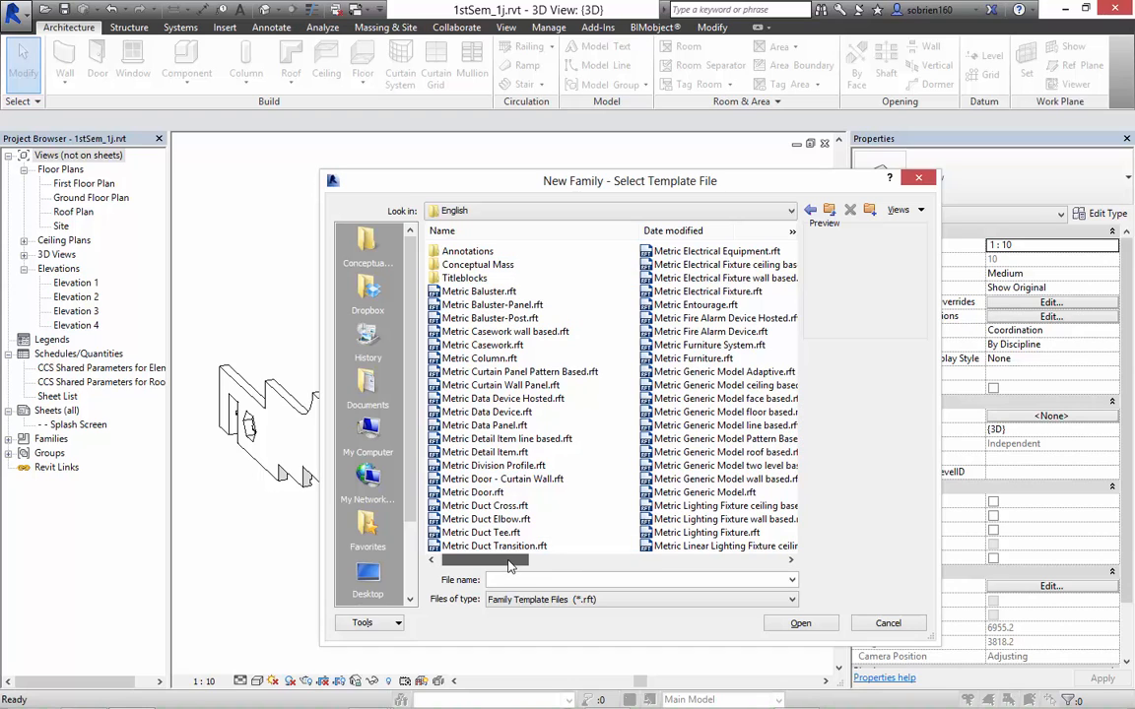
drag(498, 560, 689, 567)
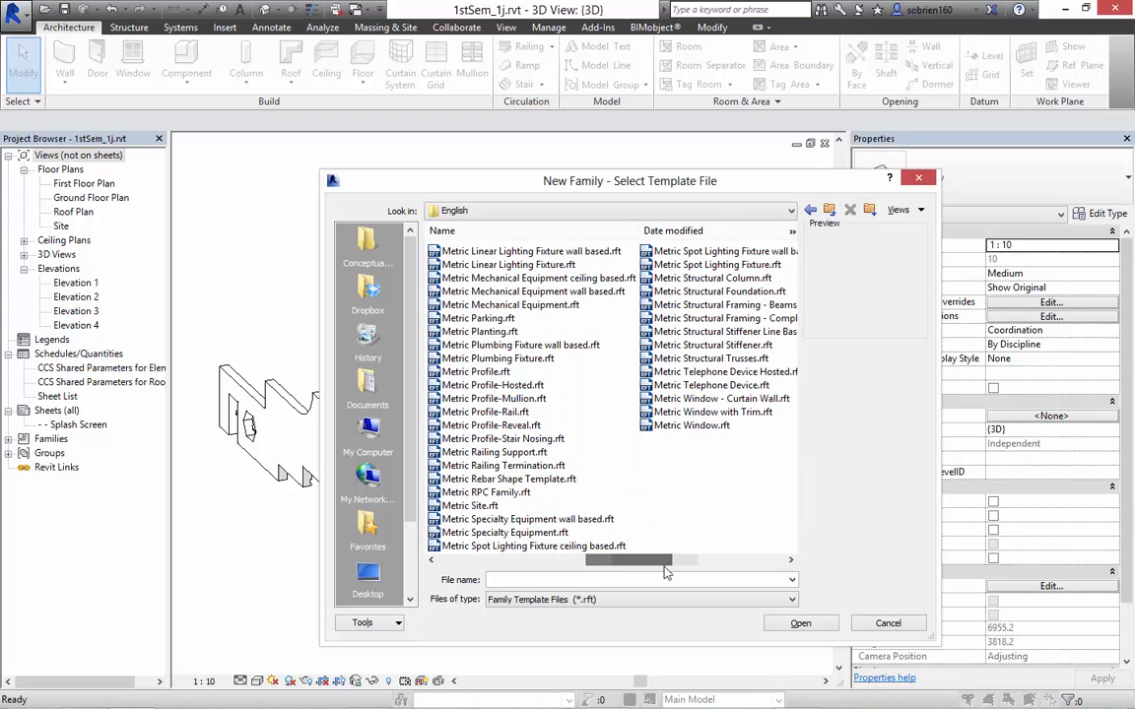
click(707, 387)
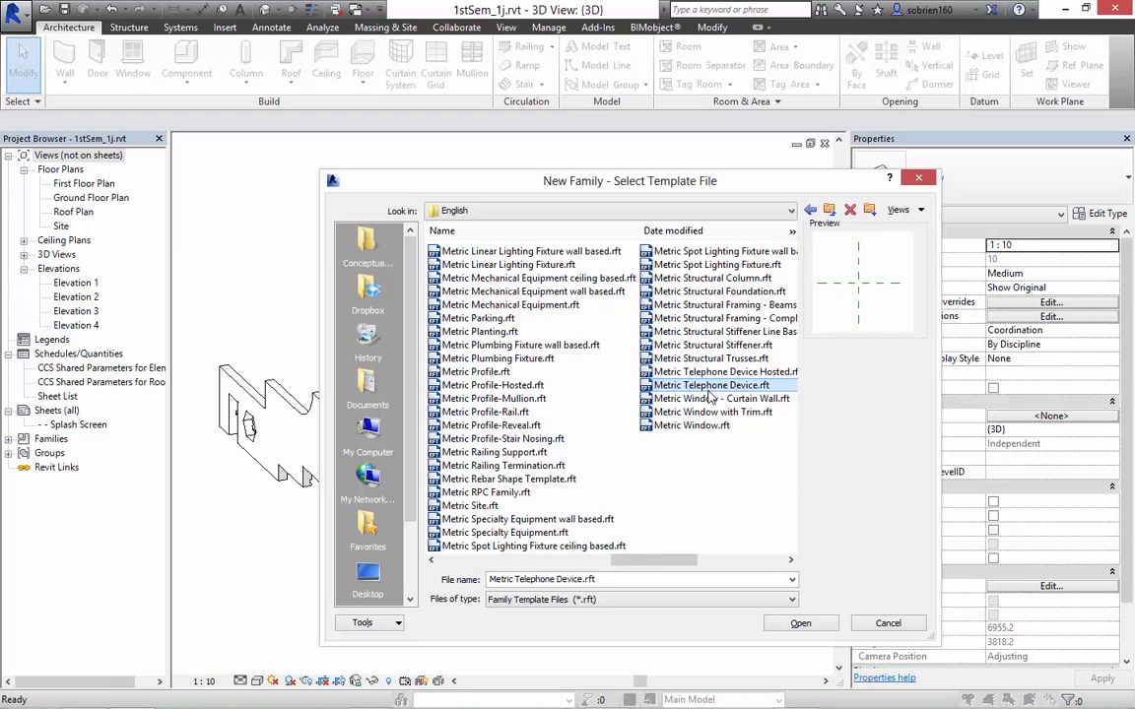
click(711, 399)
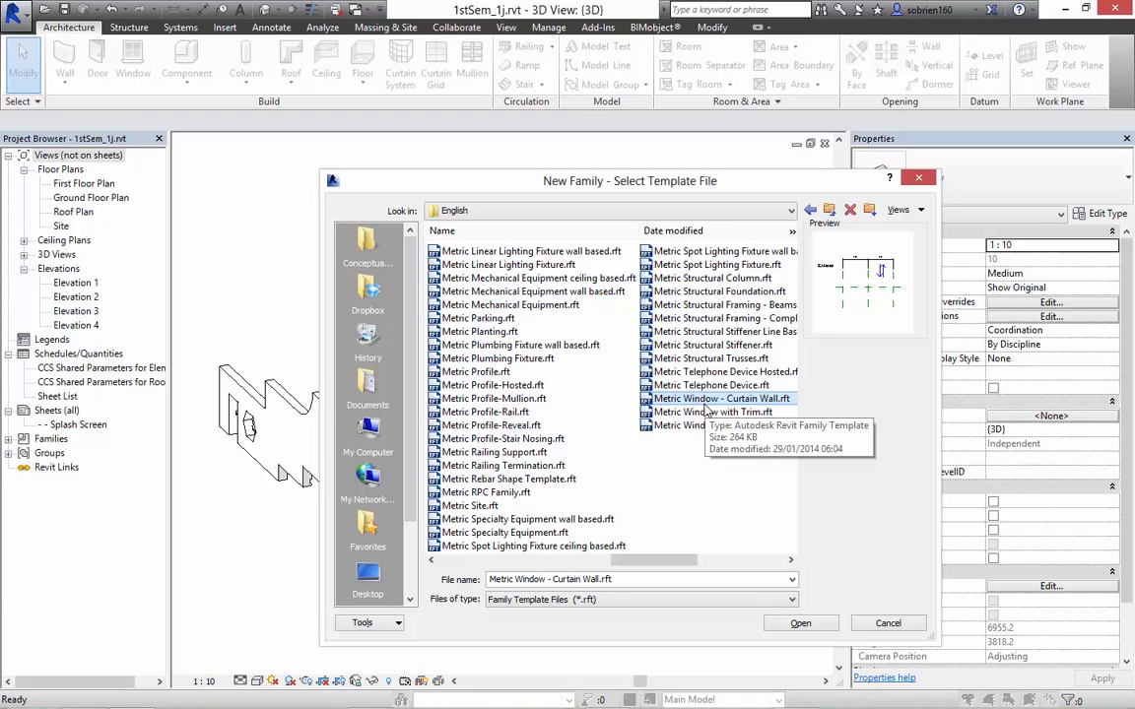
click(499, 373)
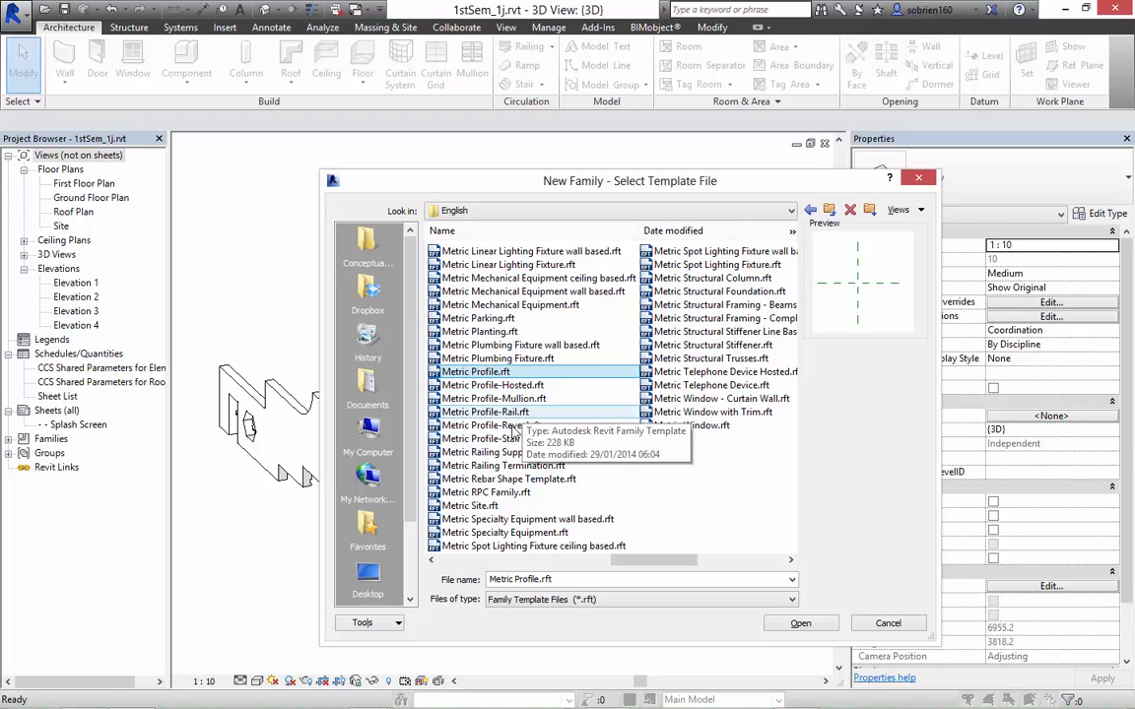
double_click(477, 373)
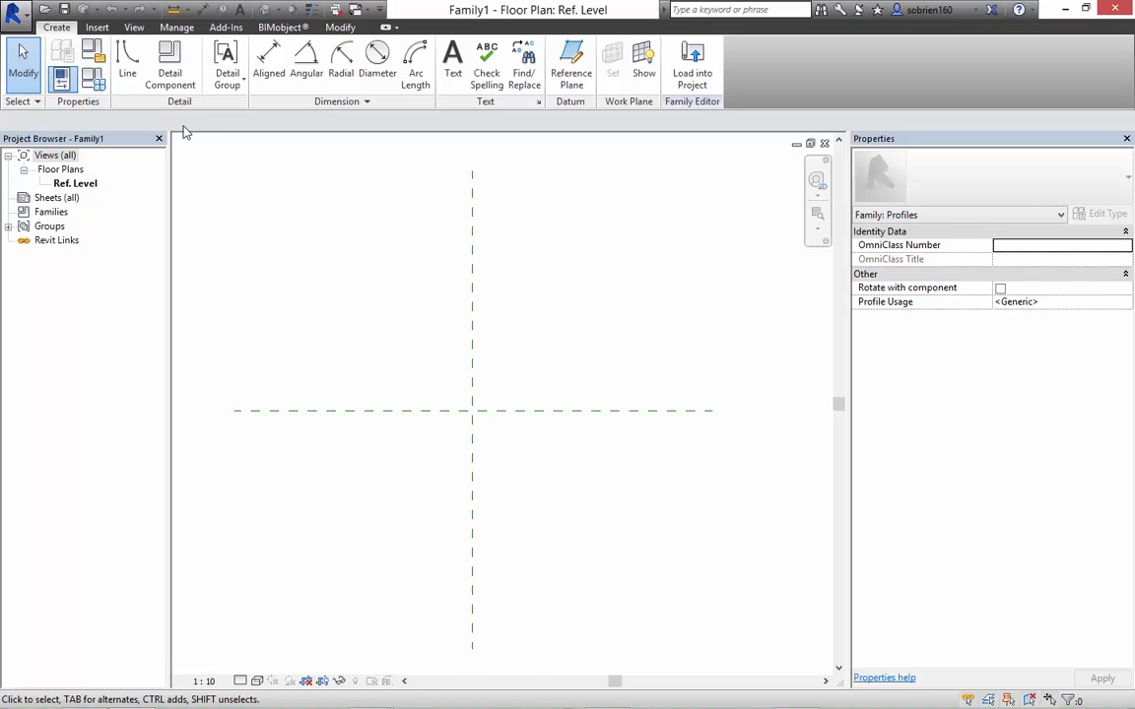
Draw the profile's horizontal top edge about 540 mm long, starting at the intersection of the reference planes.
click(131, 71)
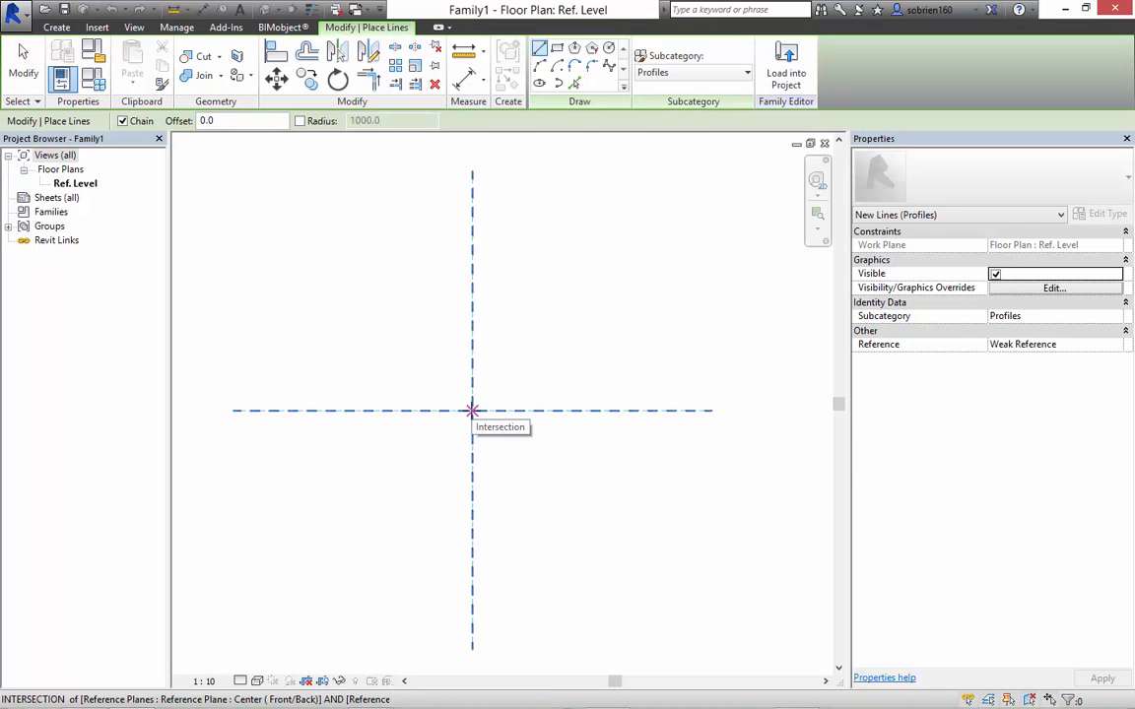
click(472, 410)
click(472, 410)
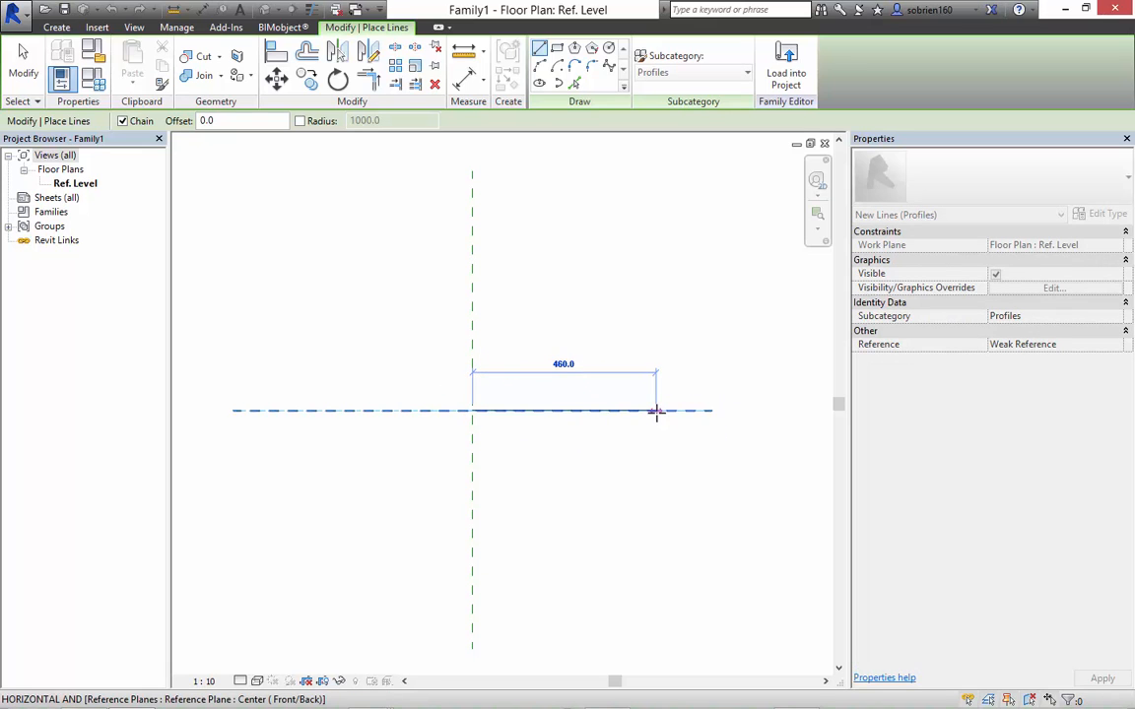
click(688, 410)
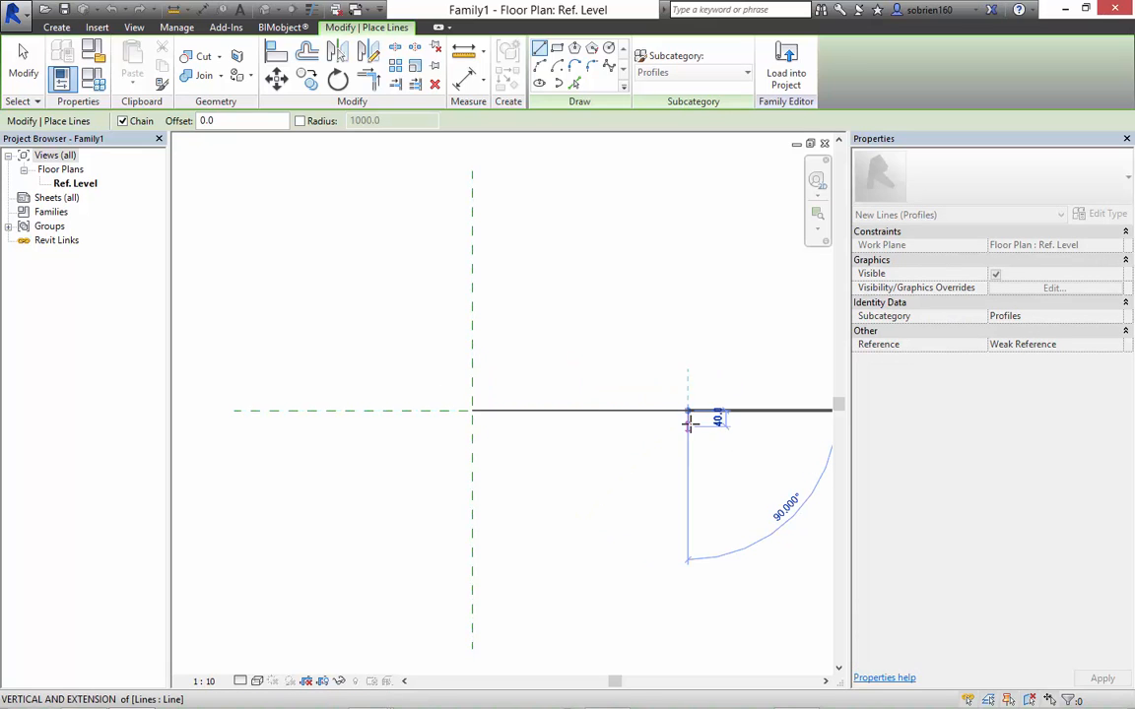
Step the outline down and inward from the top edge's outer end: 25 down, 30 in, 30 down, 20 in, 40 down, 25 in.
scroll(690, 422, up, 2)
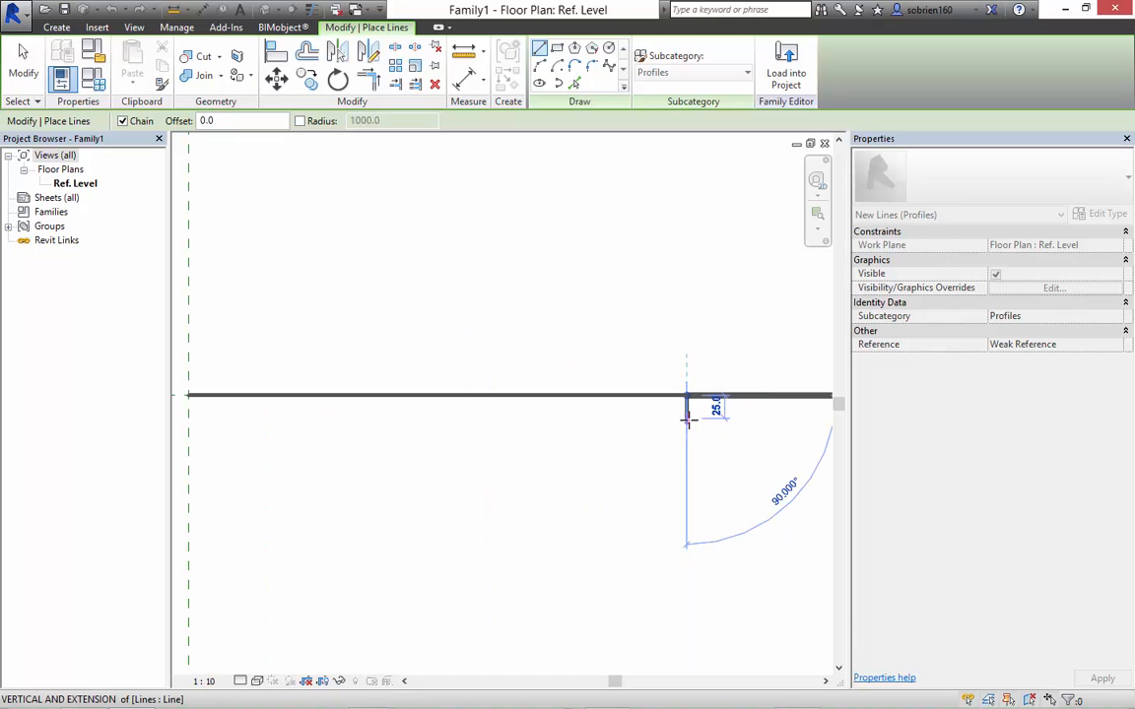
click(687, 419)
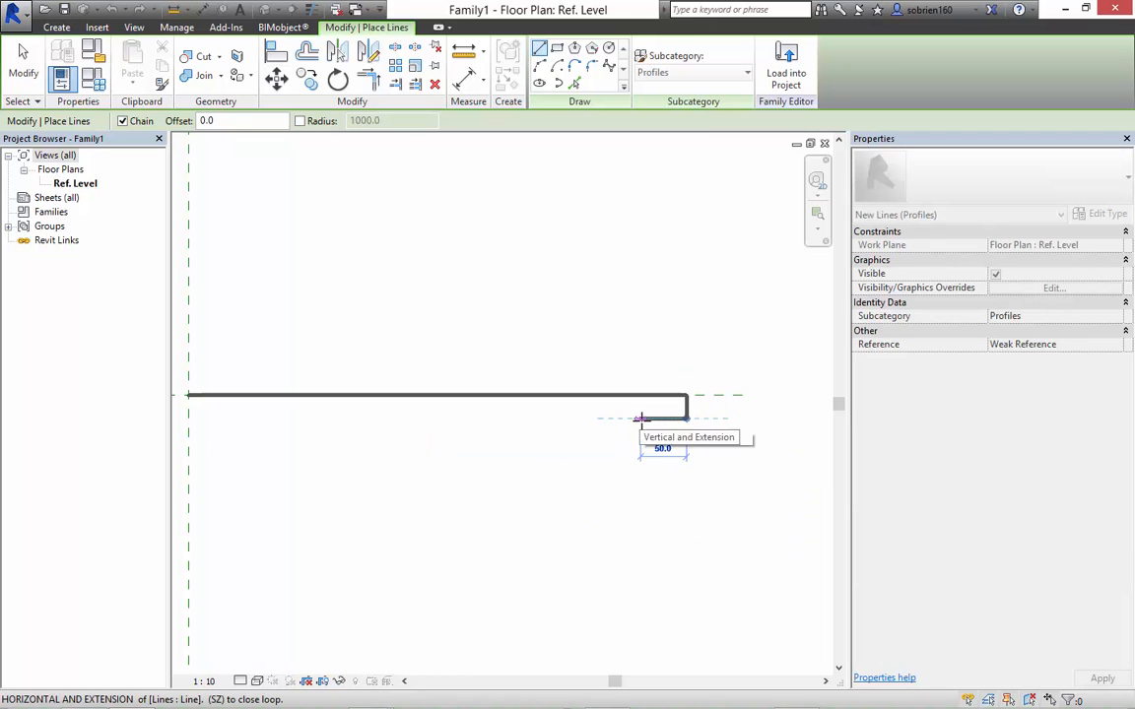
click(658, 419)
click(658, 445)
click(641, 446)
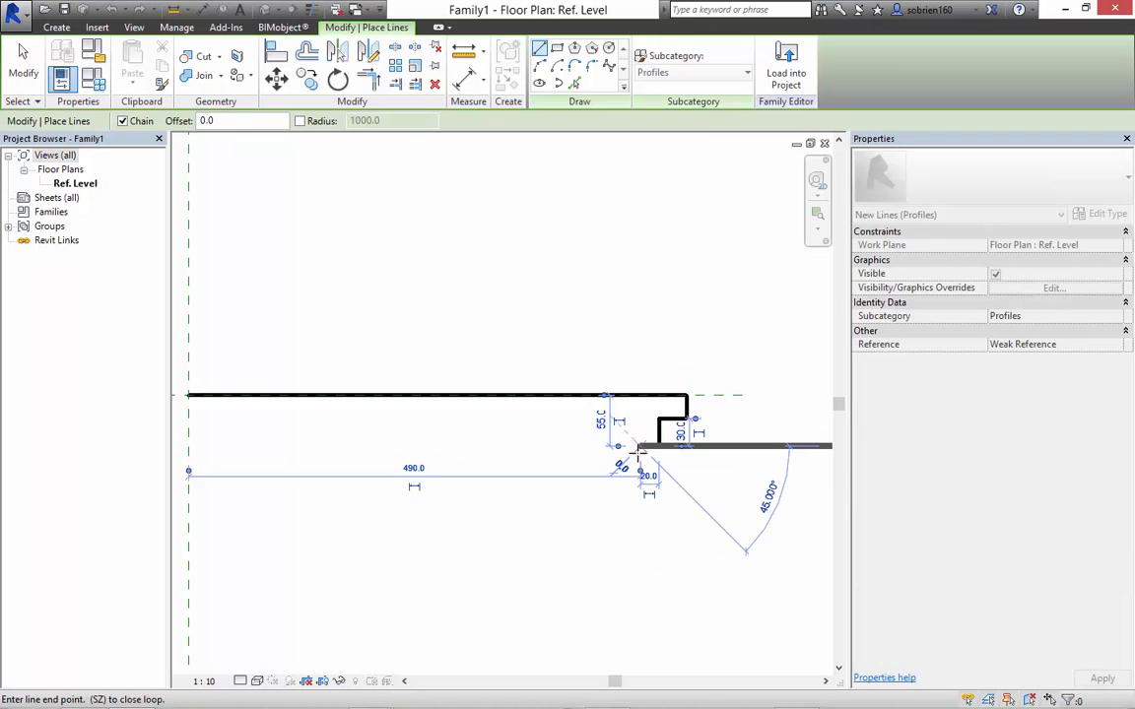
click(639, 482)
click(617, 482)
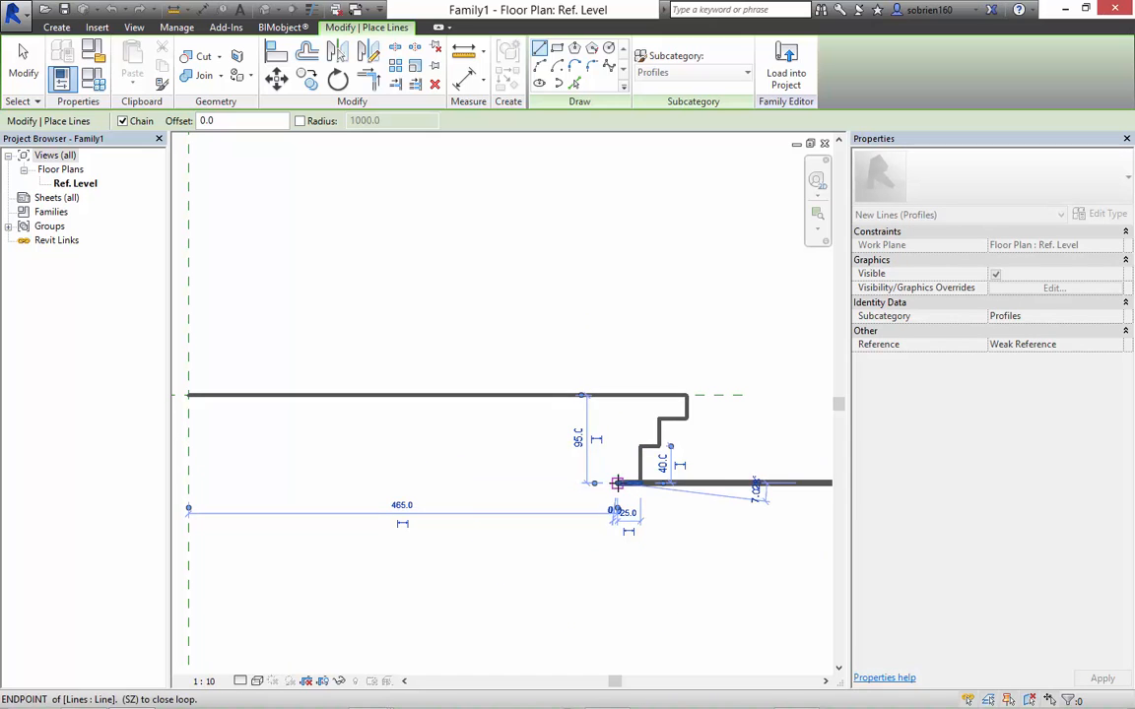
key(Escape)
Draw a convex arc of about 163 mm radius curving down and inward from the end of the stepped lines.
click(540, 67)
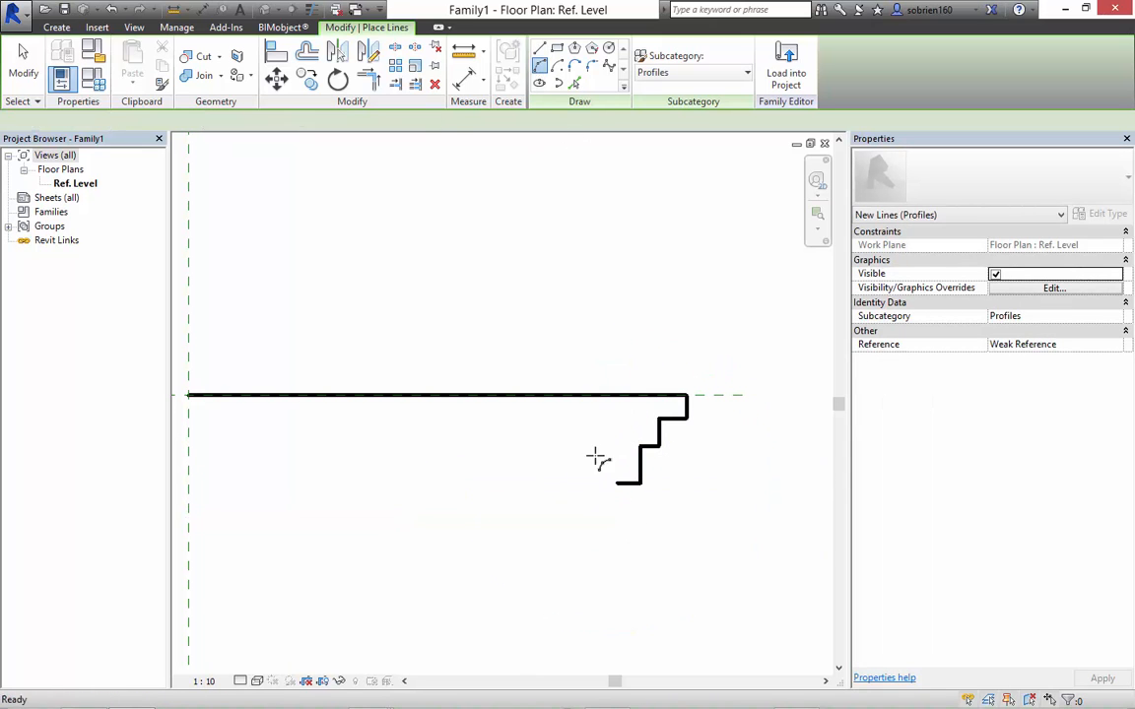
click(617, 483)
click(508, 608)
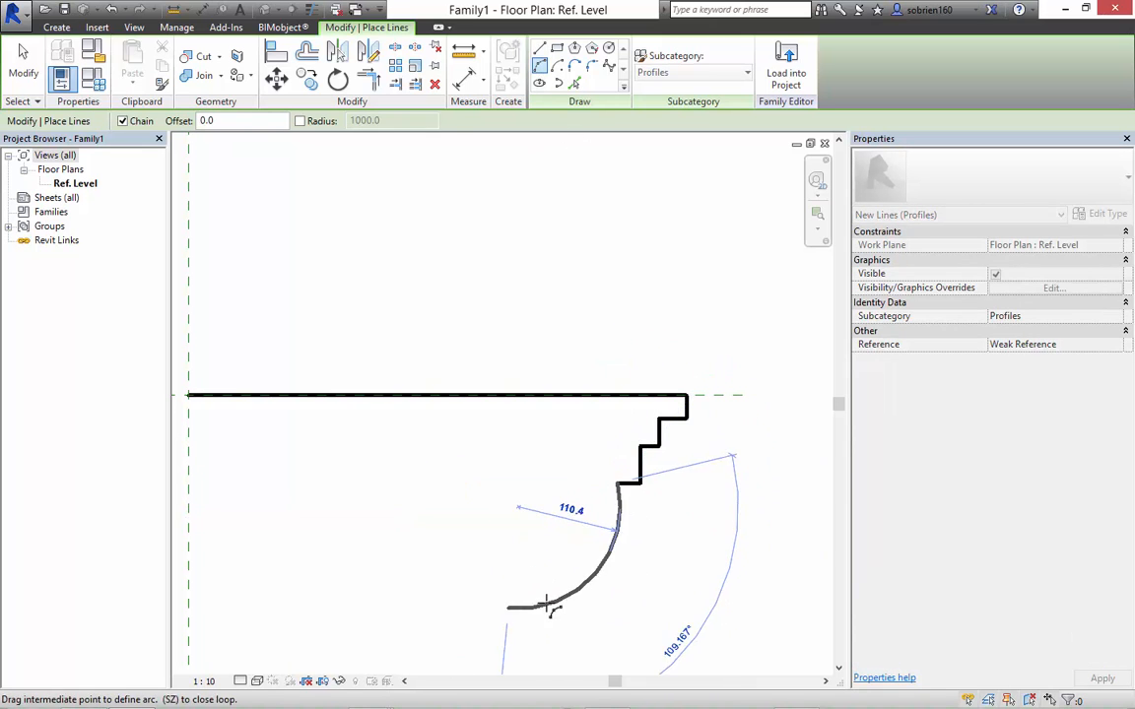
click(555, 591)
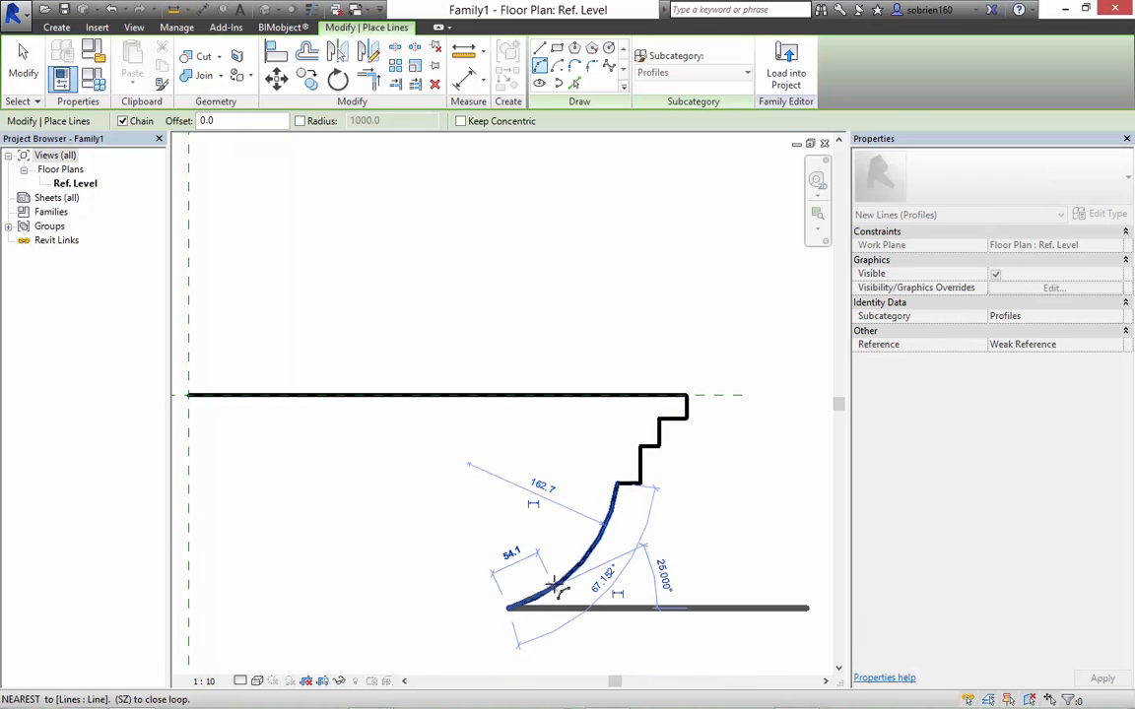
Draw a vertical line down from the arc's end and continue with another inward, downward and inward step.
scroll(557, 588, down, 4)
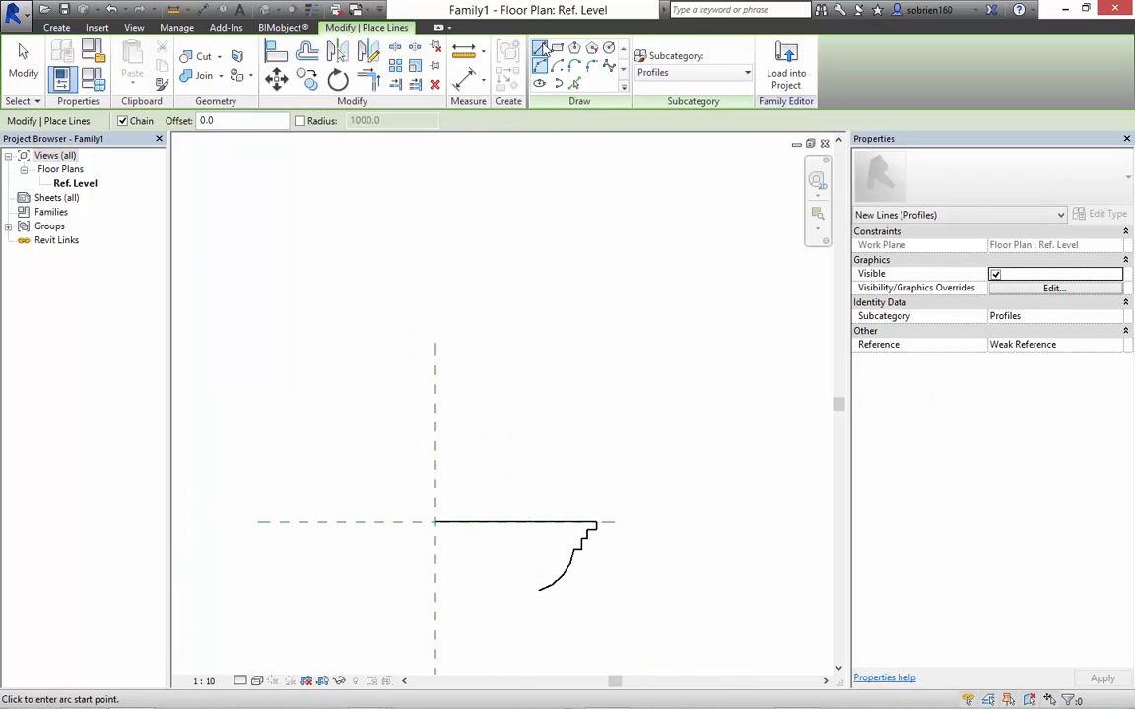
click(541, 49)
middle_drag(505, 595, 484, 405)
click(511, 395)
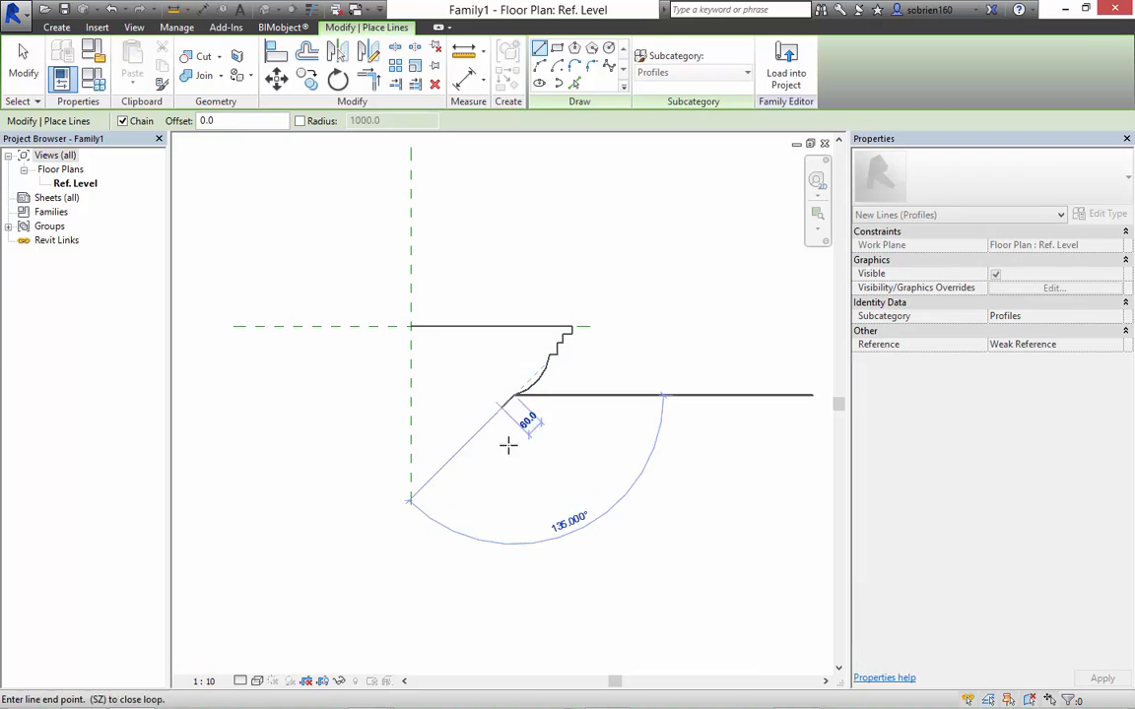
click(514, 479)
click(479, 479)
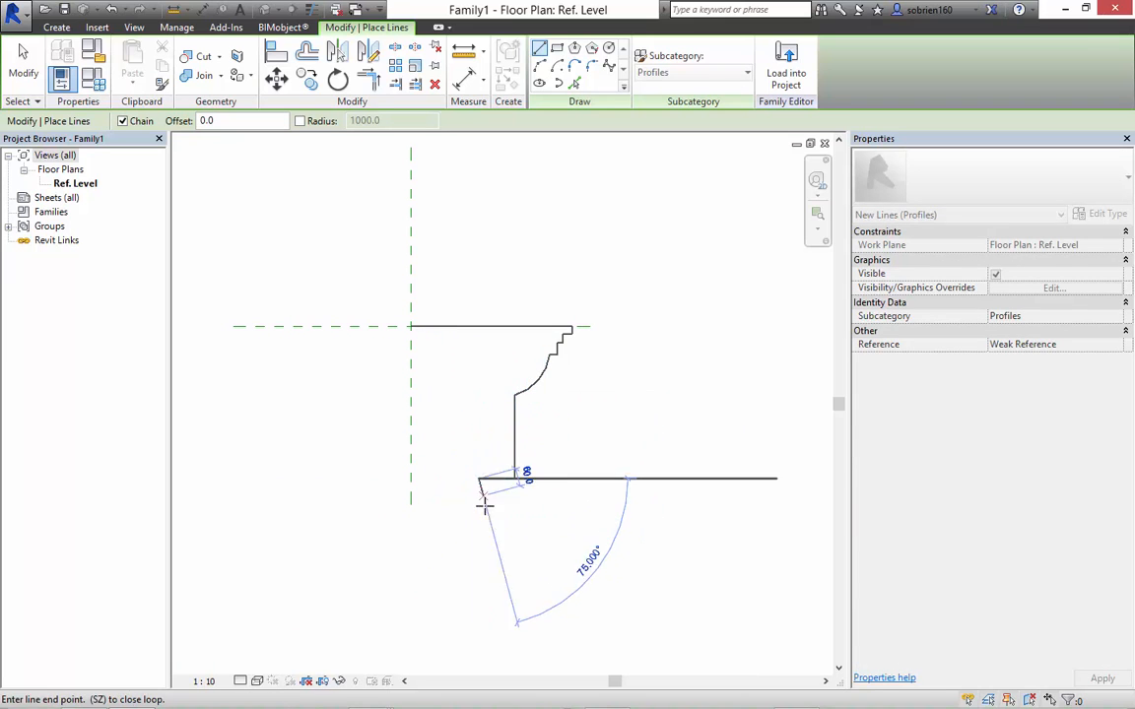
click(479, 513)
click(454, 513)
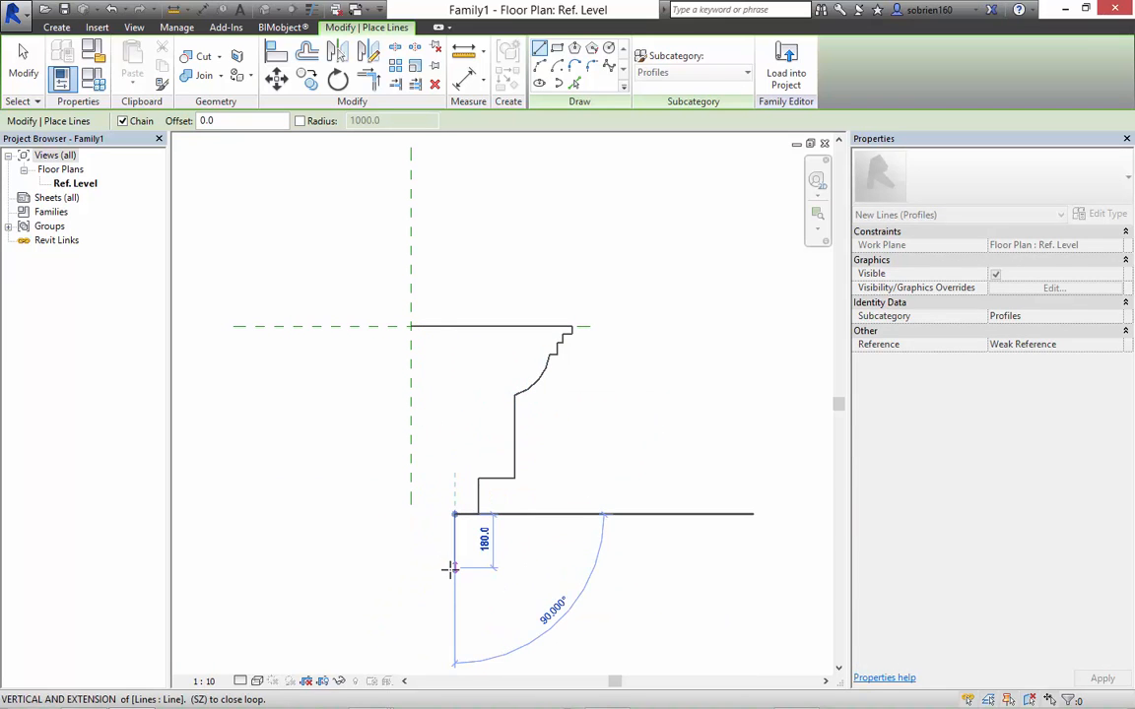
Close the profile with a 200 mm drop, a bottom edge about 147 mm long, and a vertical edge back to the origin.
click(454, 573)
click(411, 573)
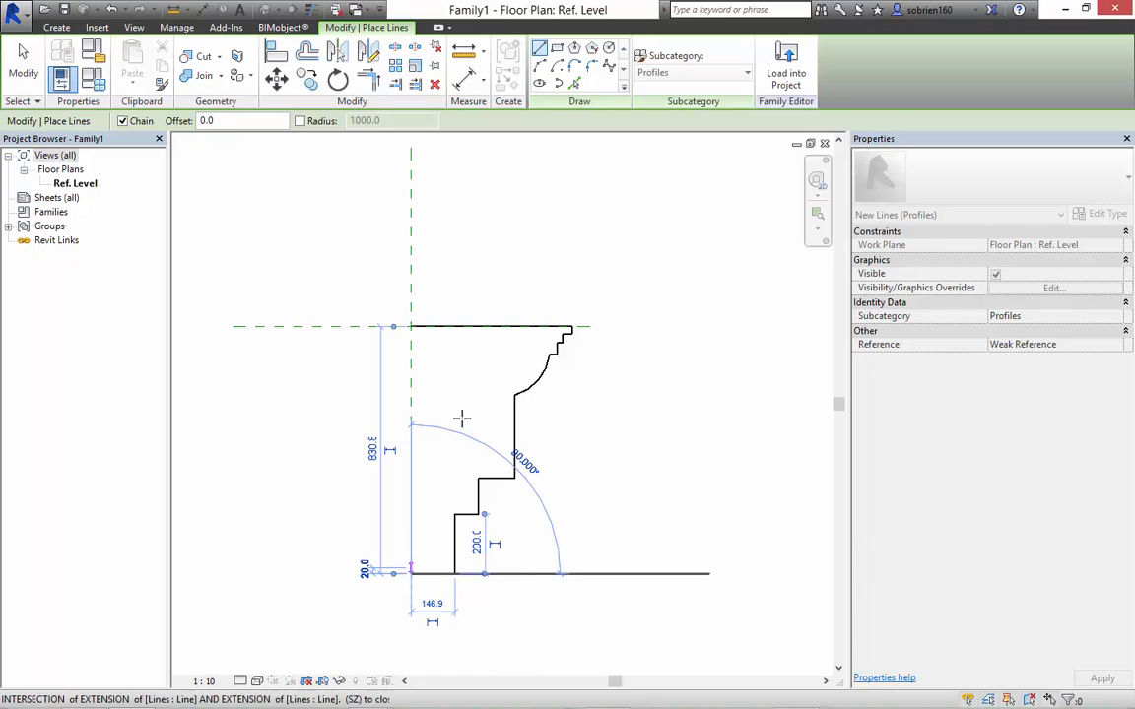
click(411, 326)
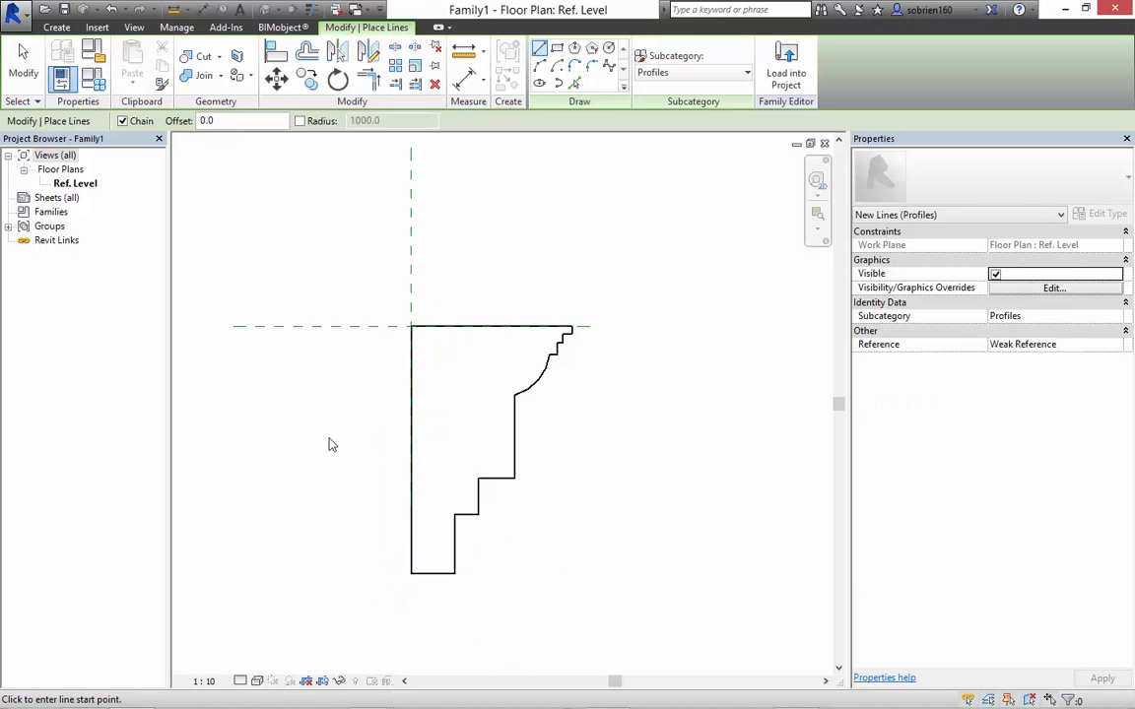
key(Escape)
Nudge the five lower stepped lines of the profile upward to shorten the vertical line beneath the arc.
middle_drag(340, 470, 310, 435)
scroll(310, 435, down, 1)
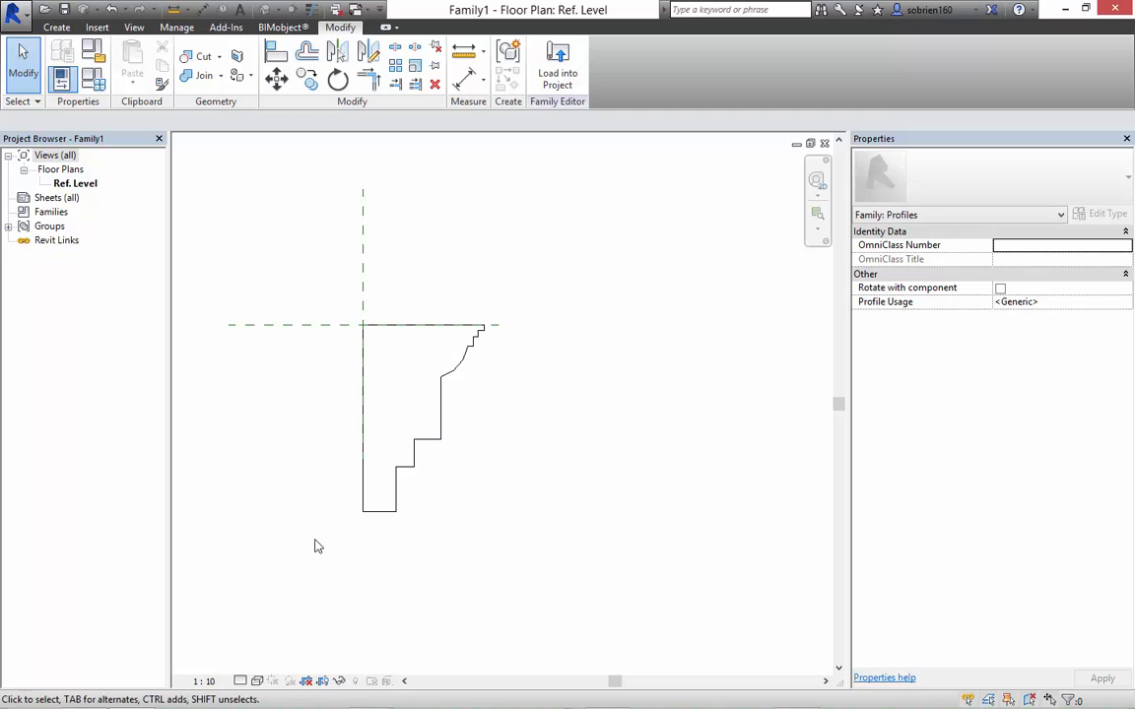
drag(315, 546, 512, 422)
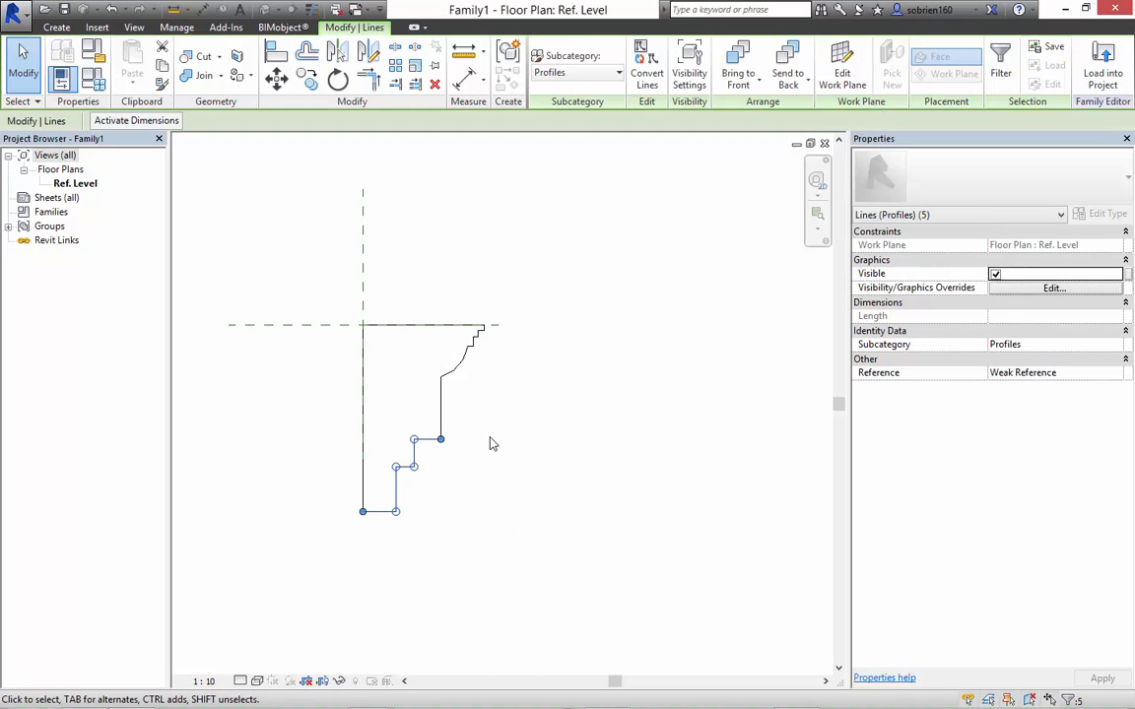
key(Up)
key(Up)
key(Up)
key(Up)
key(Up)
key(Up)
key(Up)
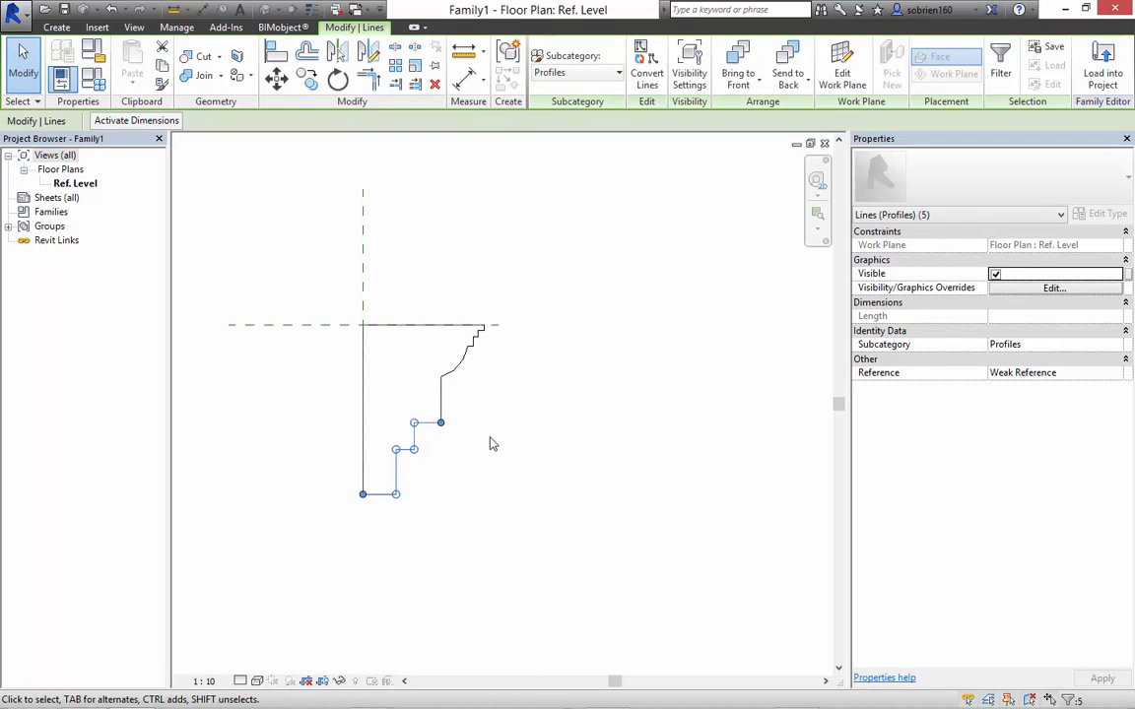
key(Up)
key(Up)
key(Up)
key(Up)
key(Up)
key(Up)
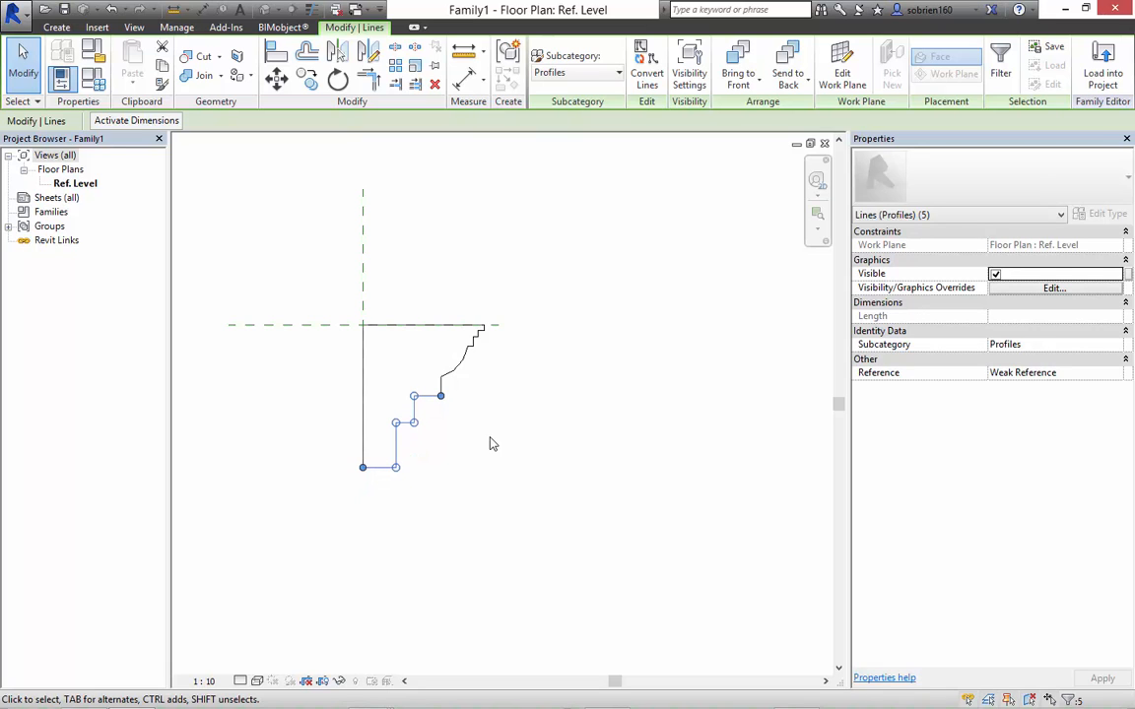
key(Escape)
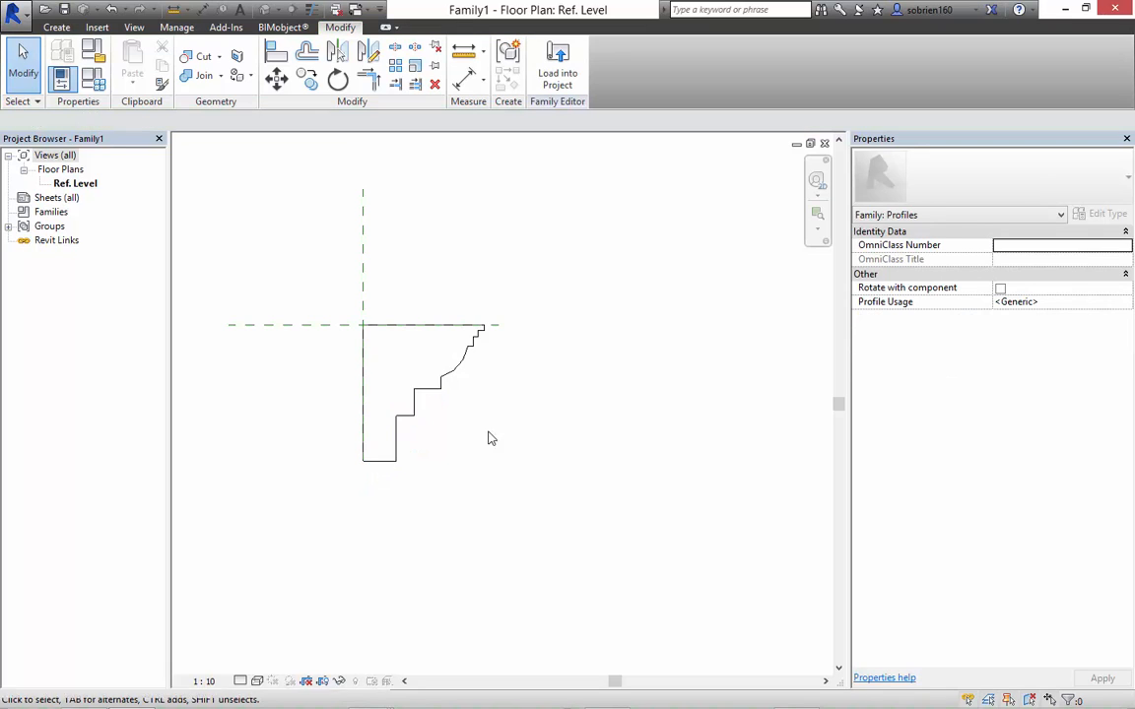
Nudge the 120 mm vertical line outward to 60 mm from the short vertical line beneath the arc.
scroll(429, 406, up, 3)
click(403, 404)
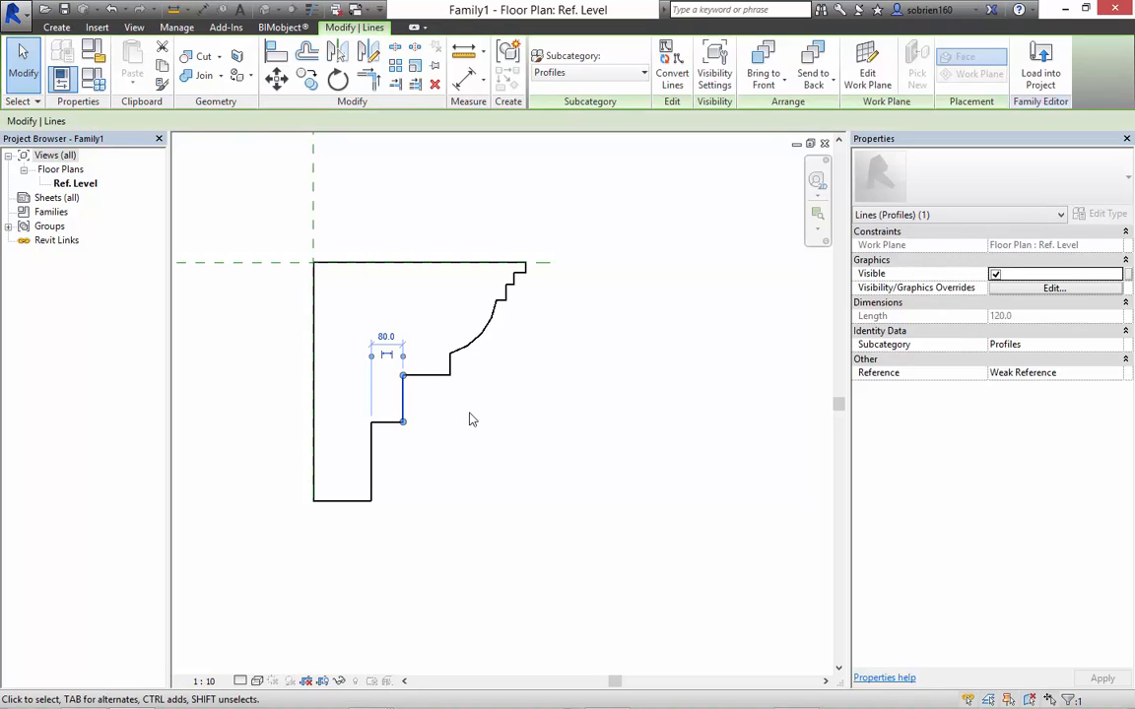
key(Right)
key(Right)
key(Right)
key(Right)
key(Right)
key(Right)
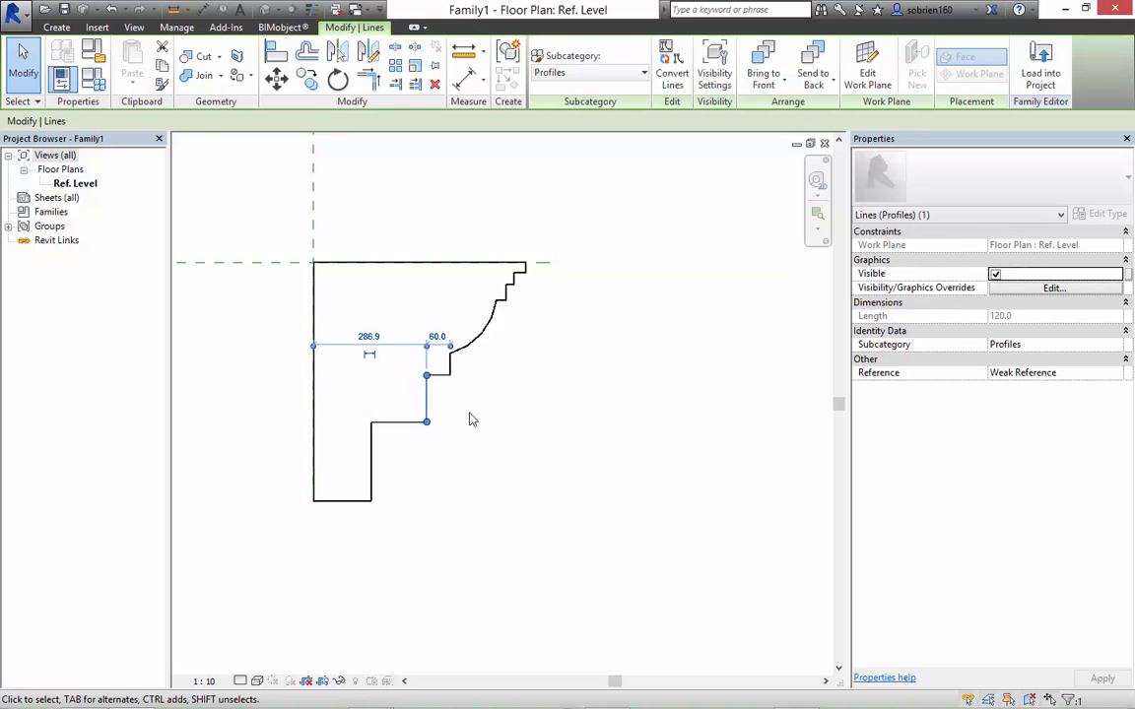
key(Escape)
Nudge the entire stepped and curved side of the profile inward, shortening the bottom edge to about 27 mm.
drag(355, 538, 557, 257)
key(Left)
key(Left)
key(Left)
key(Left)
key(Left)
key(Left)
key(Left)
key(Left)
key(Left)
key(Left)
key(Left)
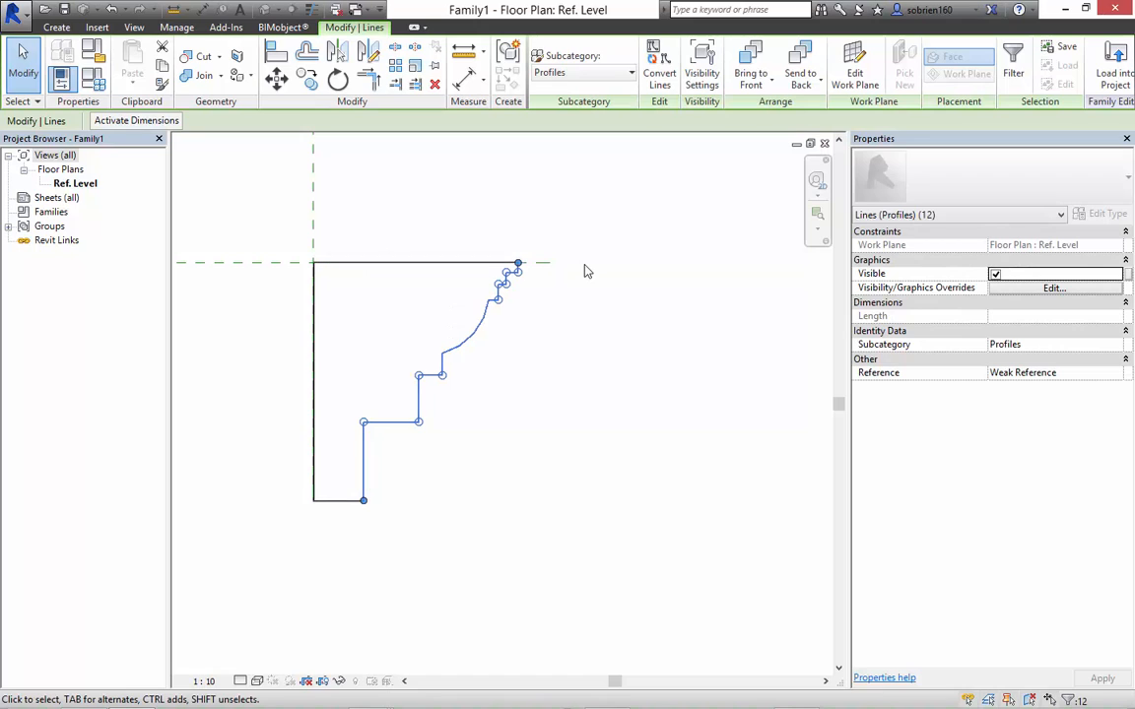
key(Left)
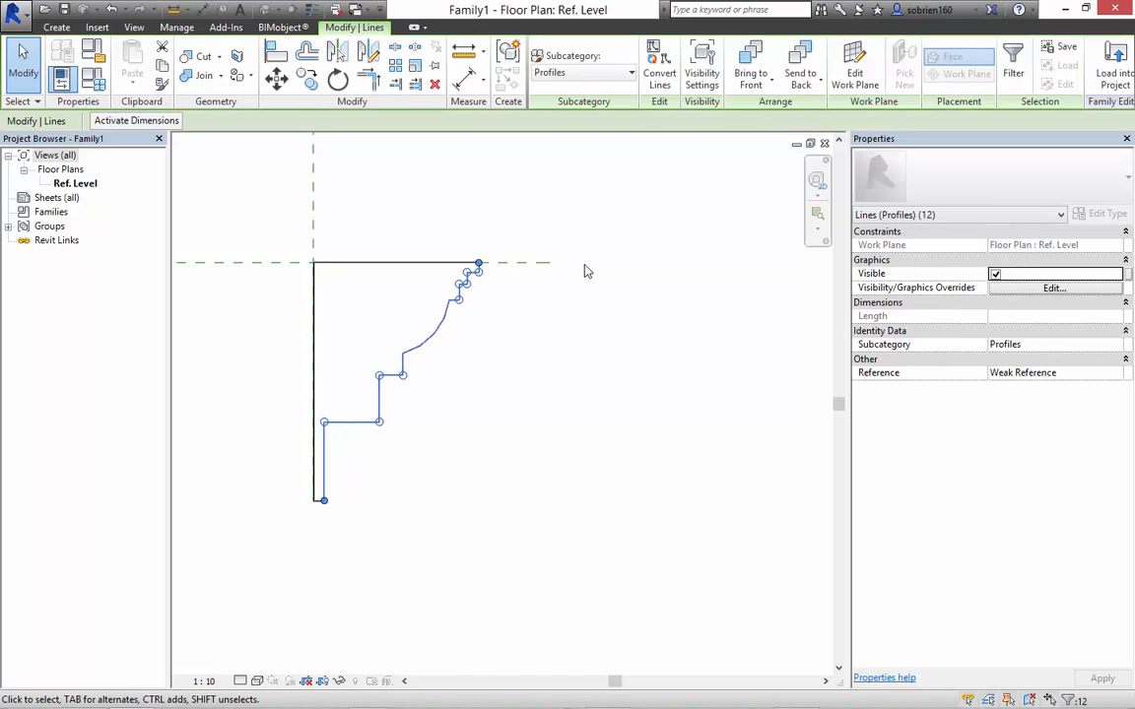
click(384, 448)
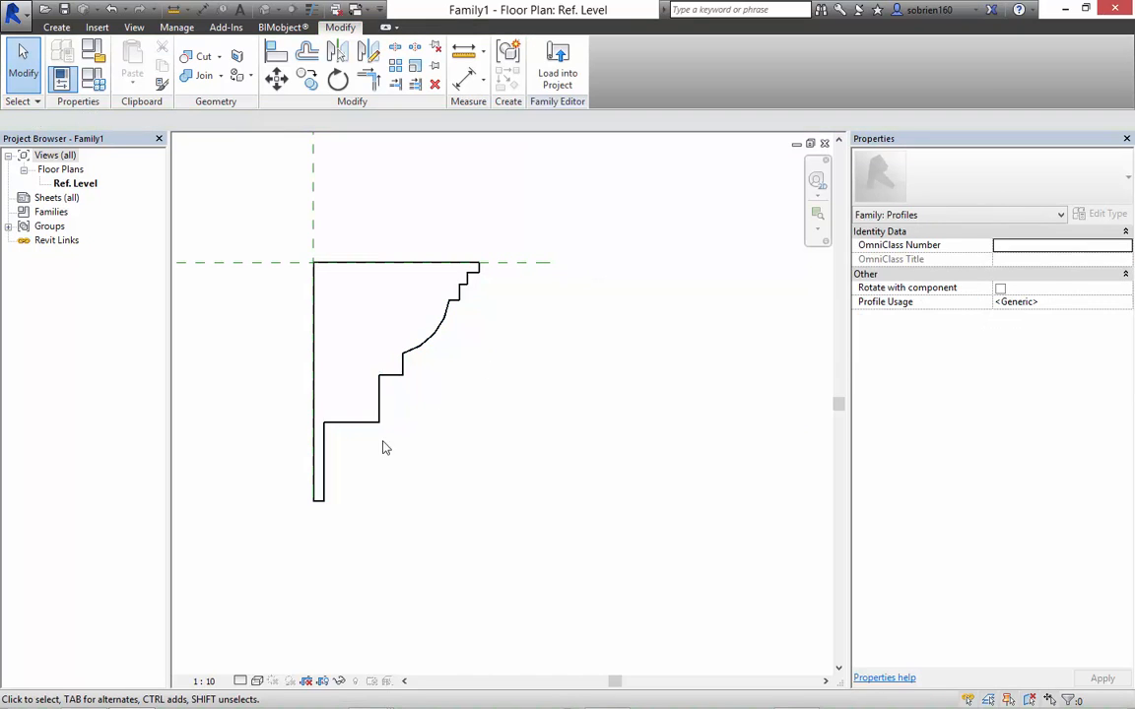
drag(353, 469, 497, 244)
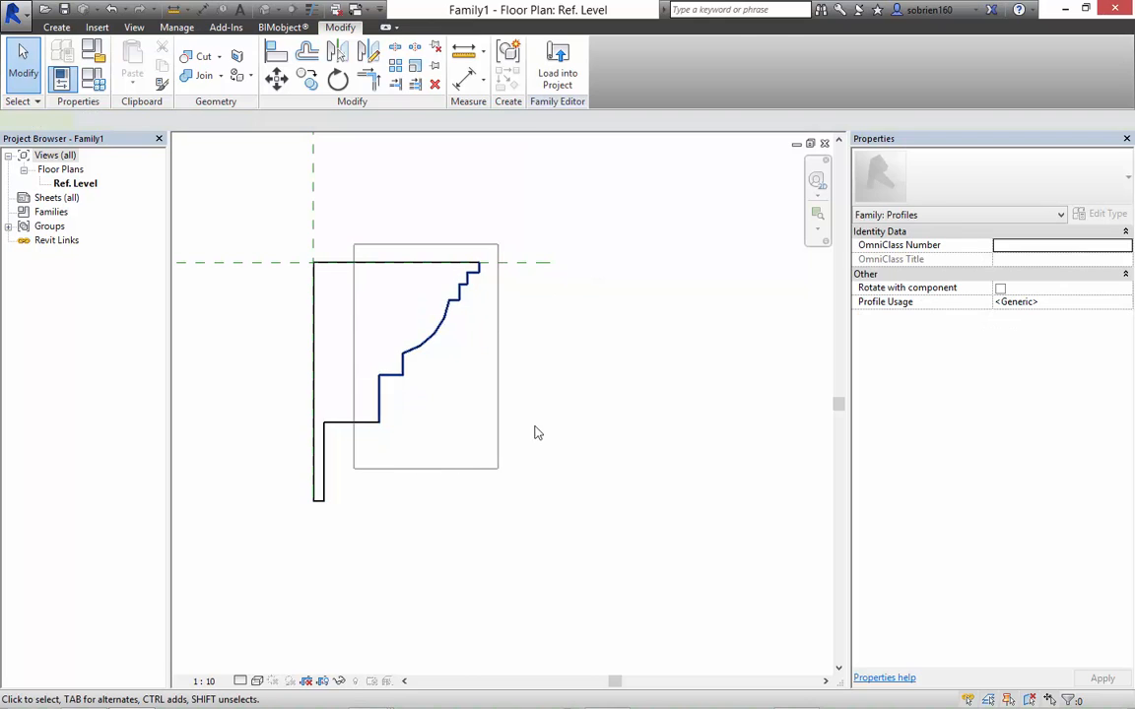
drag(344, 473, 518, 232)
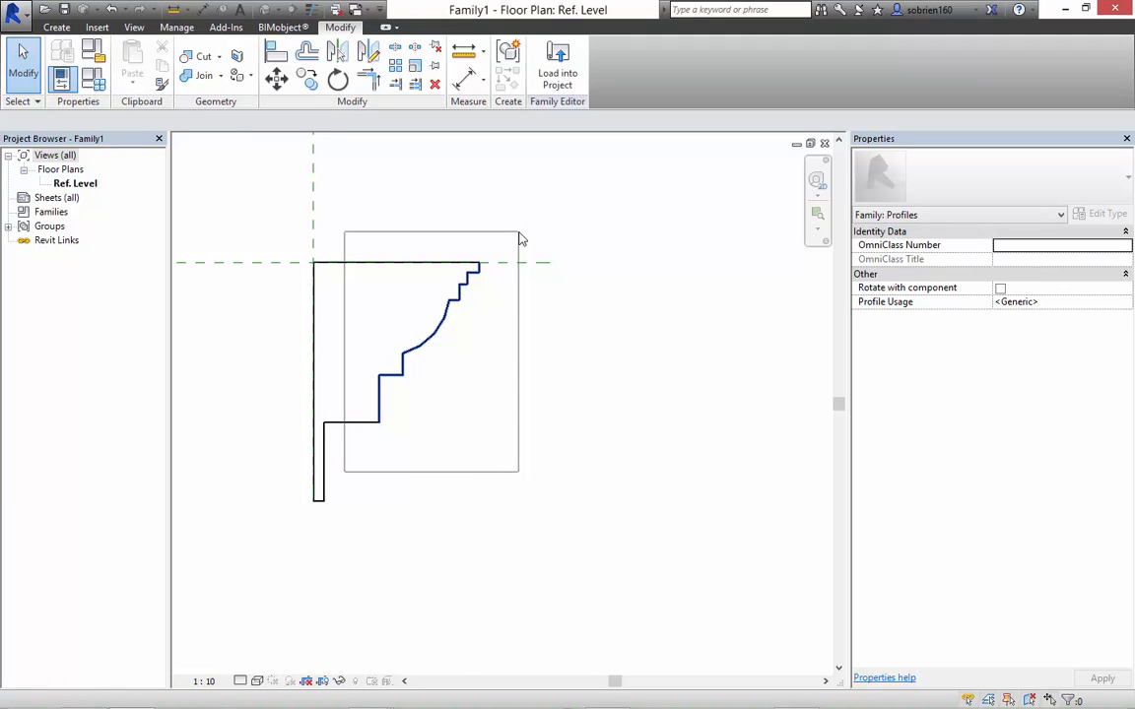
drag(518, 234, 355, 514)
click(508, 302)
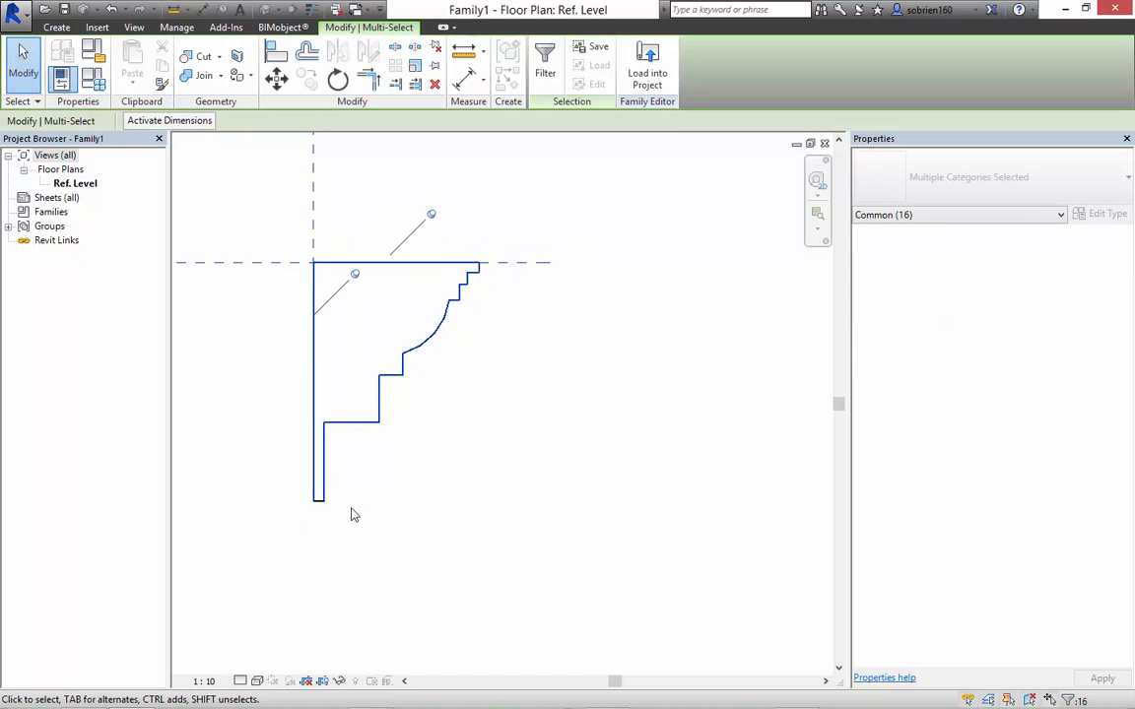
click(524, 337)
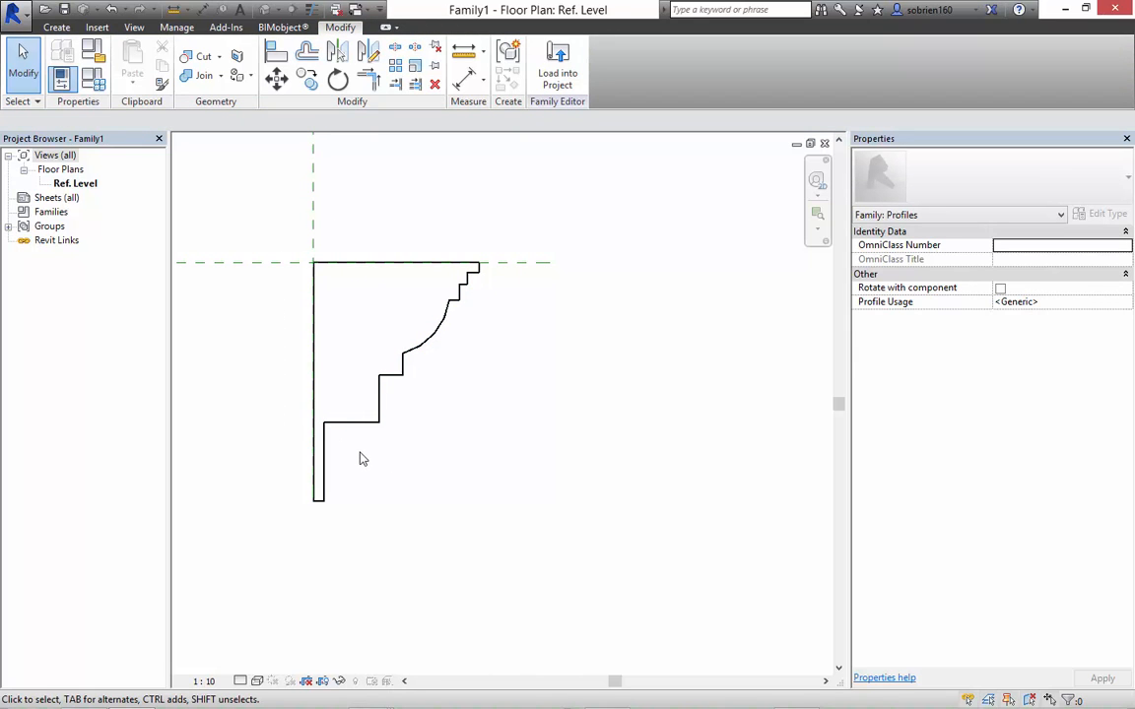
Nudge the ten outline lines above the lowest horizontal step inward, shortening that step to 50 mm.
drag(364, 439, 508, 253)
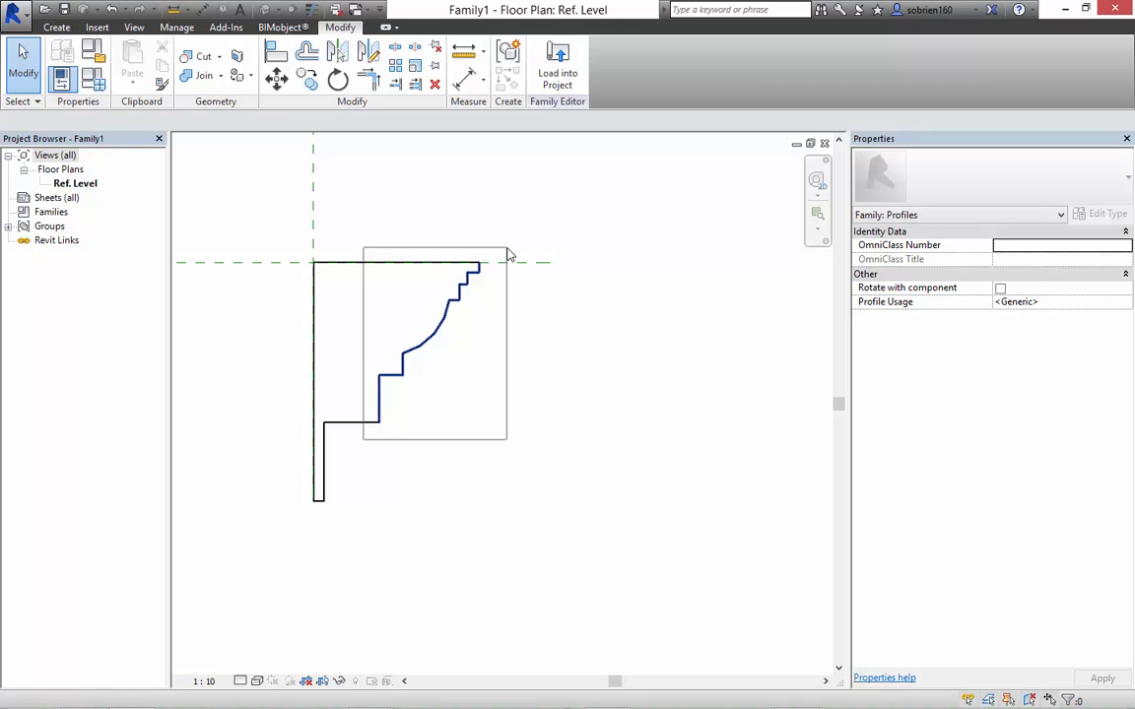
drag(508, 254, 530, 250)
key(Left)
key(Left)
key(Left)
key(Left)
key(Left)
key(Left)
key(Left)
key(Left)
key(Left)
key(Left)
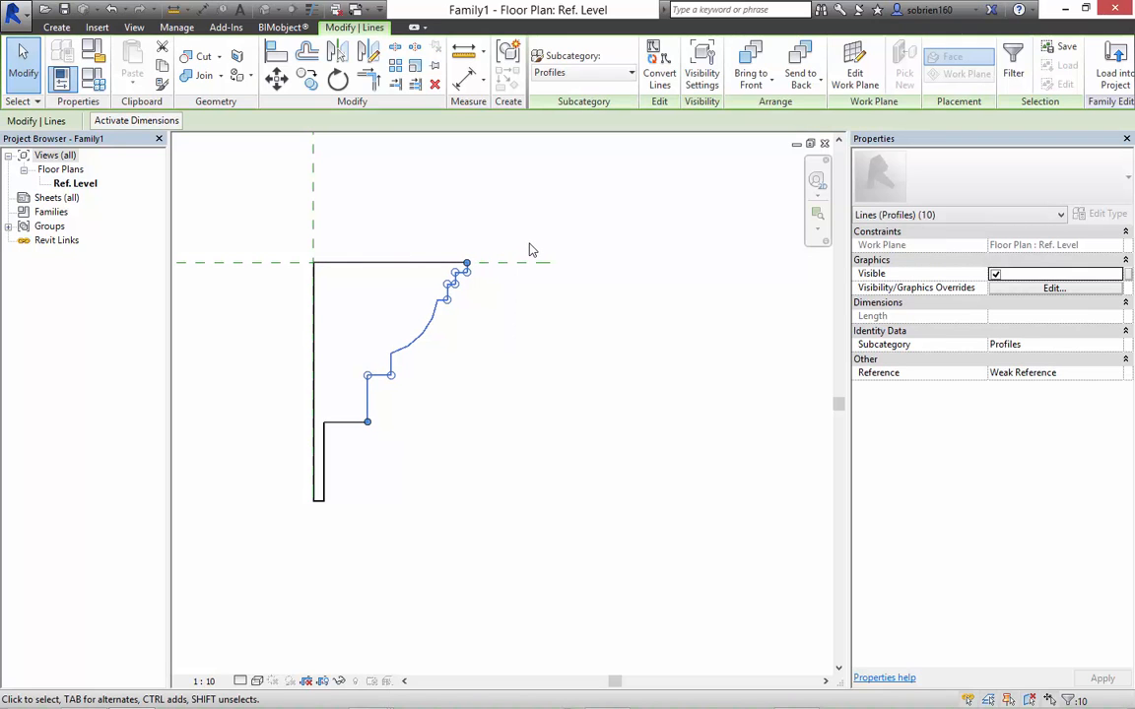
key(Left)
key(Left)
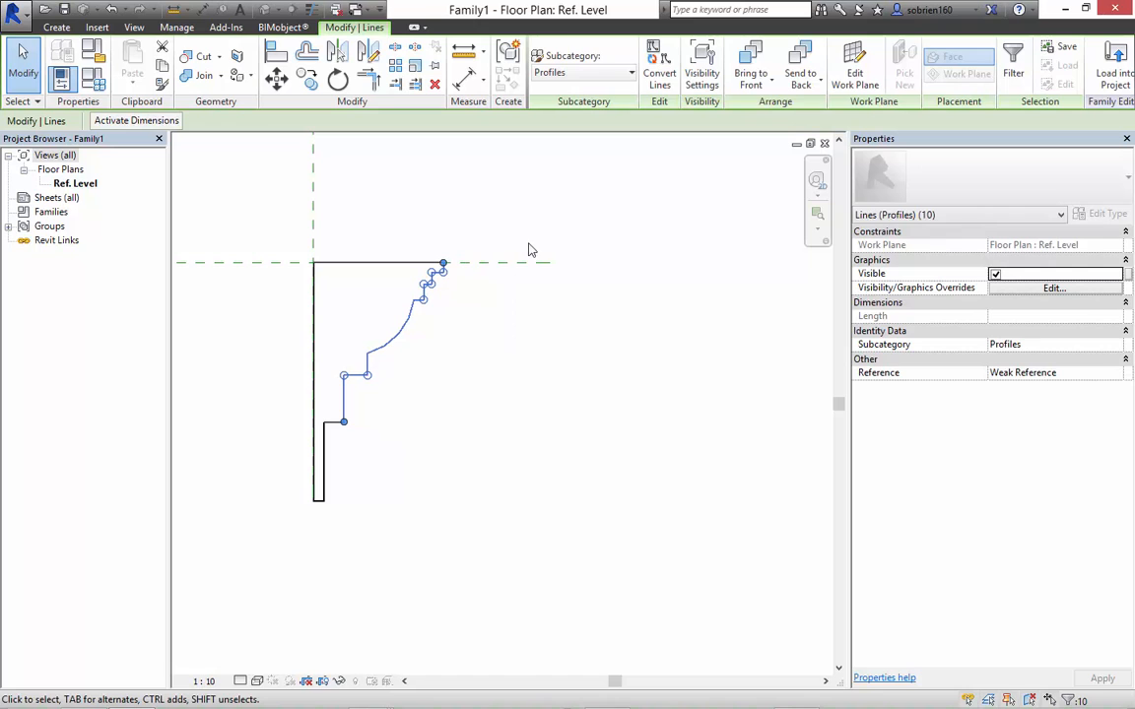
key(Escape)
Nudge the 200 mm vertical line outward, widening the bottom edge to about 57 mm.
click(323, 456)
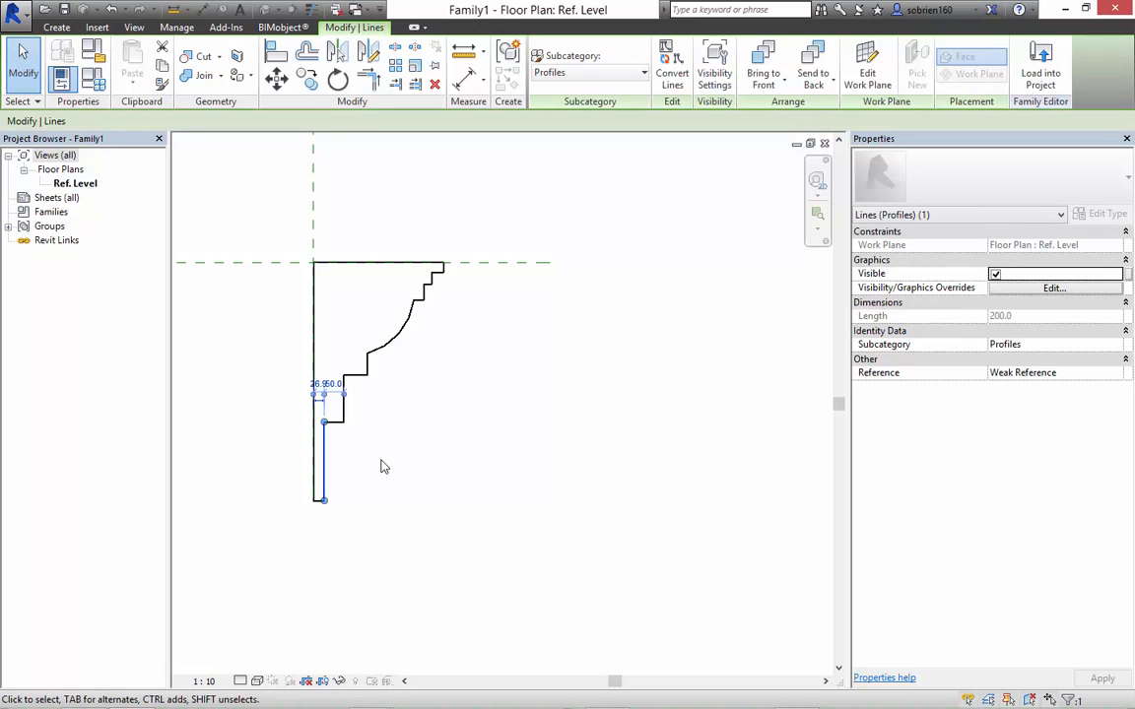
key(Right)
key(Right)
key(Right)
key(Right)
key(Escape)
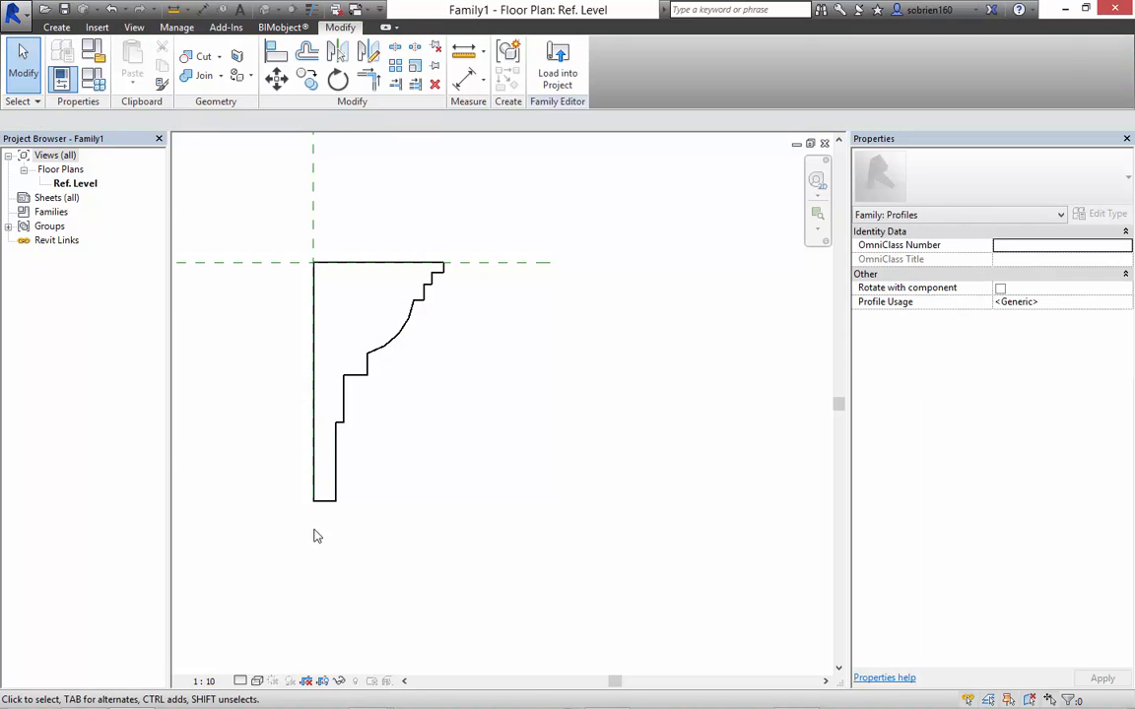
Nudge the bottom edge up close beneath the lowest step, and raise the edge and step together to shorten the profile.
click(327, 502)
key(Up)
key(Up)
key(Up)
key(Up)
key(Up)
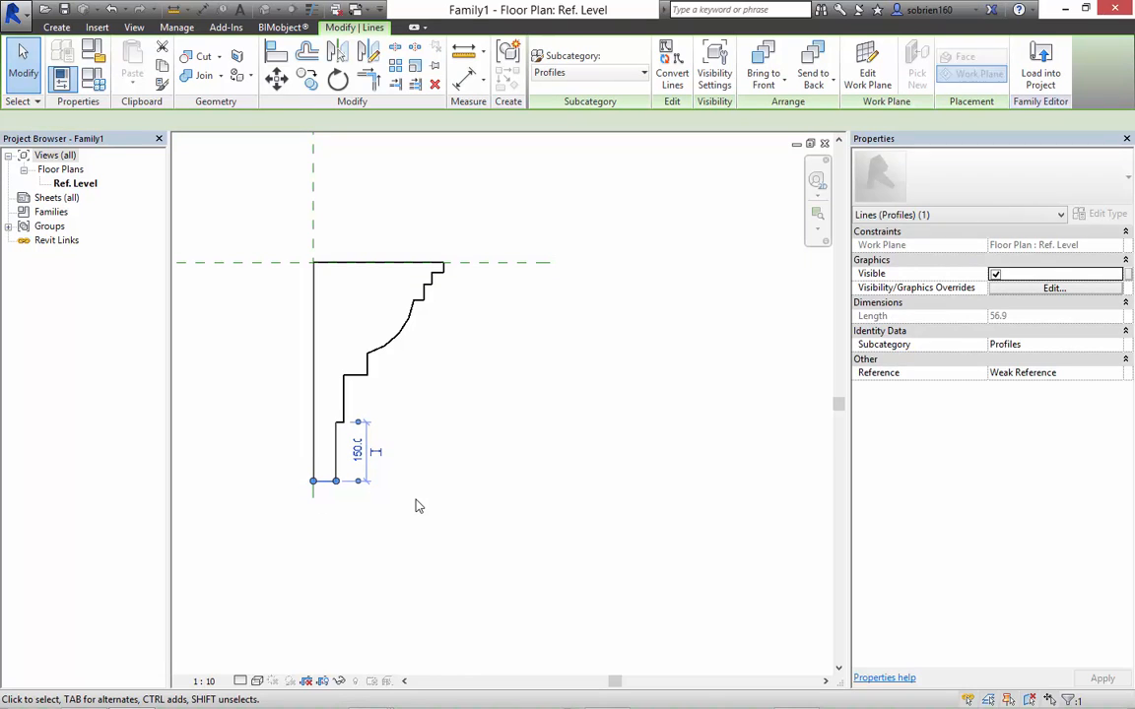
key(Up)
key(Up)
key(Up)
key(Up)
key(Up)
key(Up)
key(Up)
key(Up)
key(Up)
key(Up)
key(Up)
key(Up)
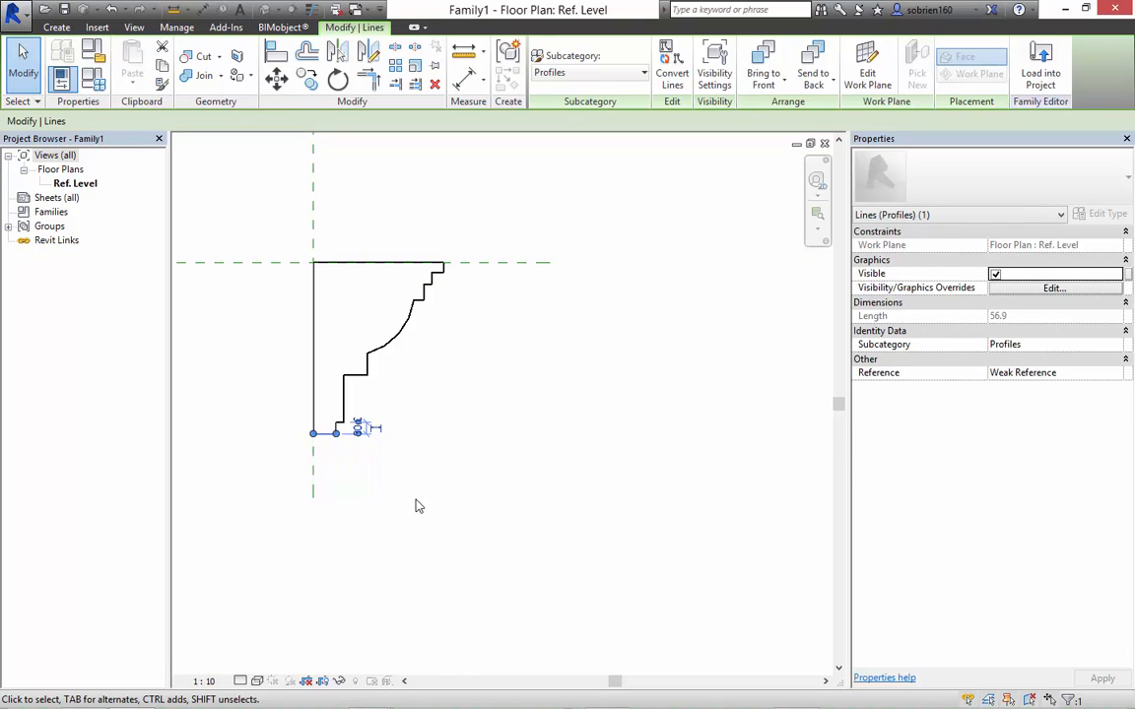
key(Up)
key(Escape)
drag(279, 472, 355, 409)
key(Escape)
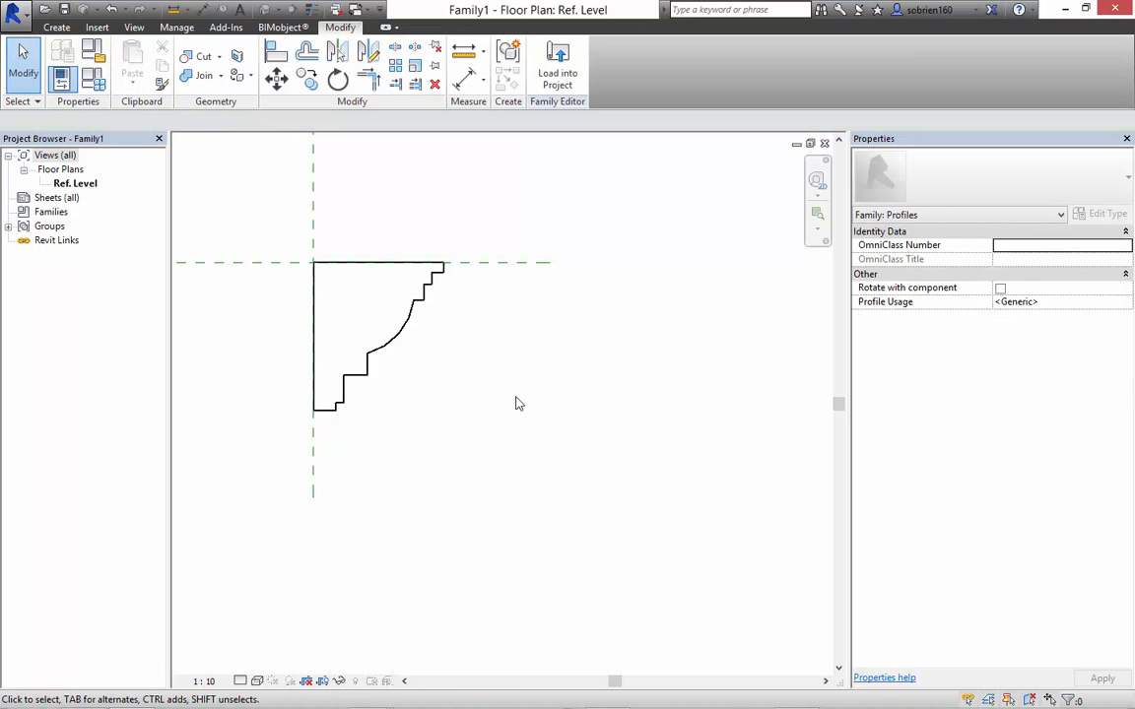
Save the profile family as Moulding on the Desktop and load it into the 1stSem_1j project.
mouse_move(510, 408)
middle_down()
mouse_move(583, 448)
mouse_move(543, 415)
middle_up()
scroll(522, 408, down, 1)
click(24, 27)
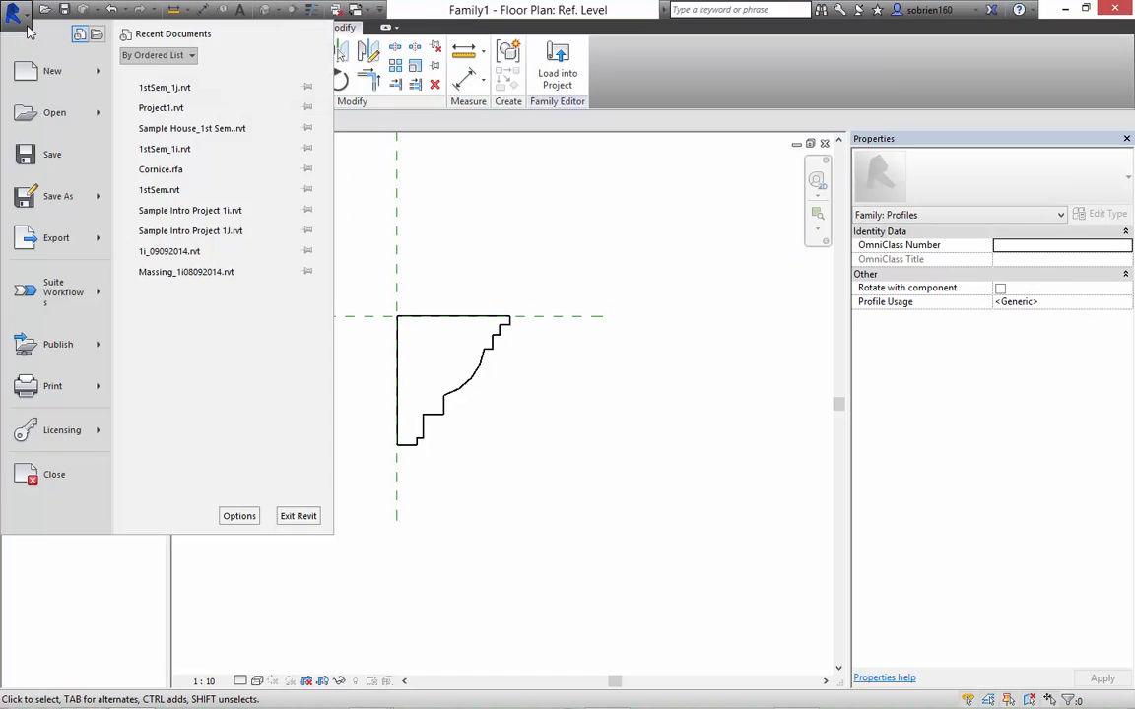
mouse_move(75, 187)
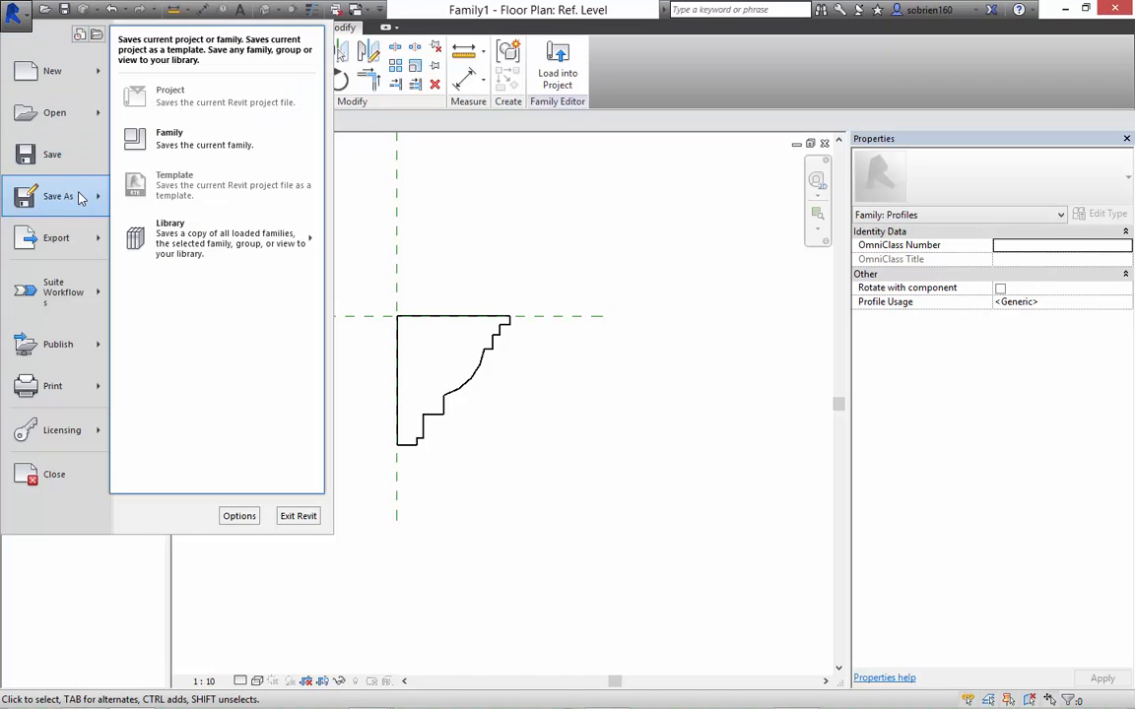
click(146, 145)
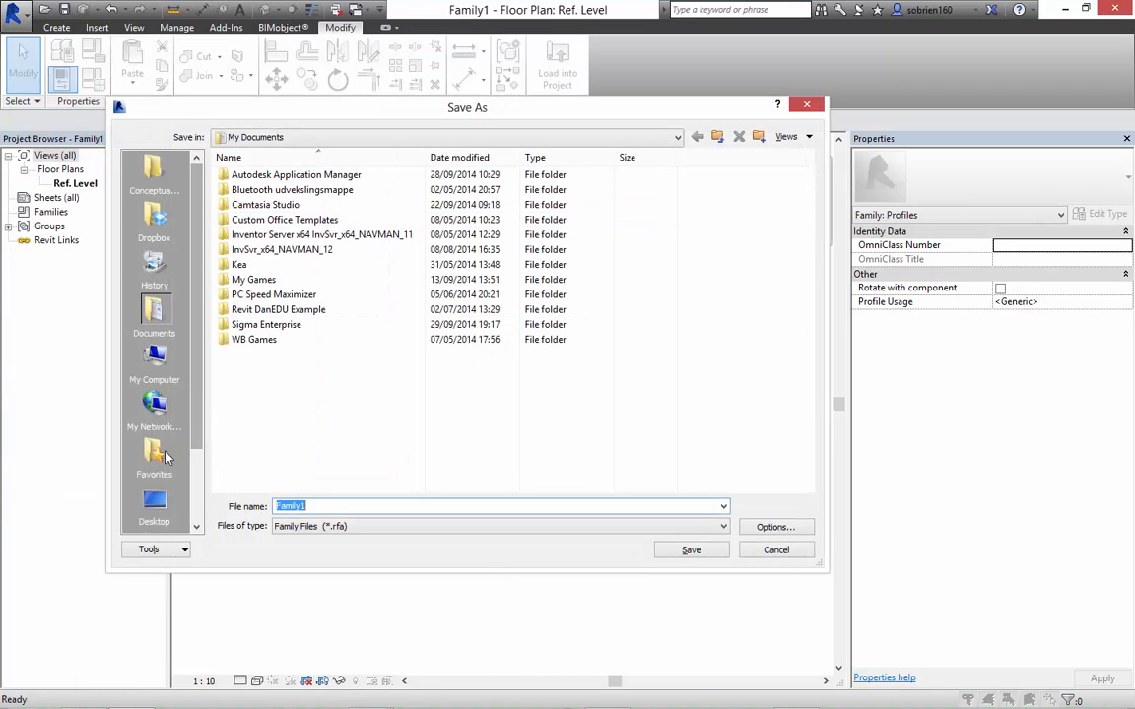
click(155, 507)
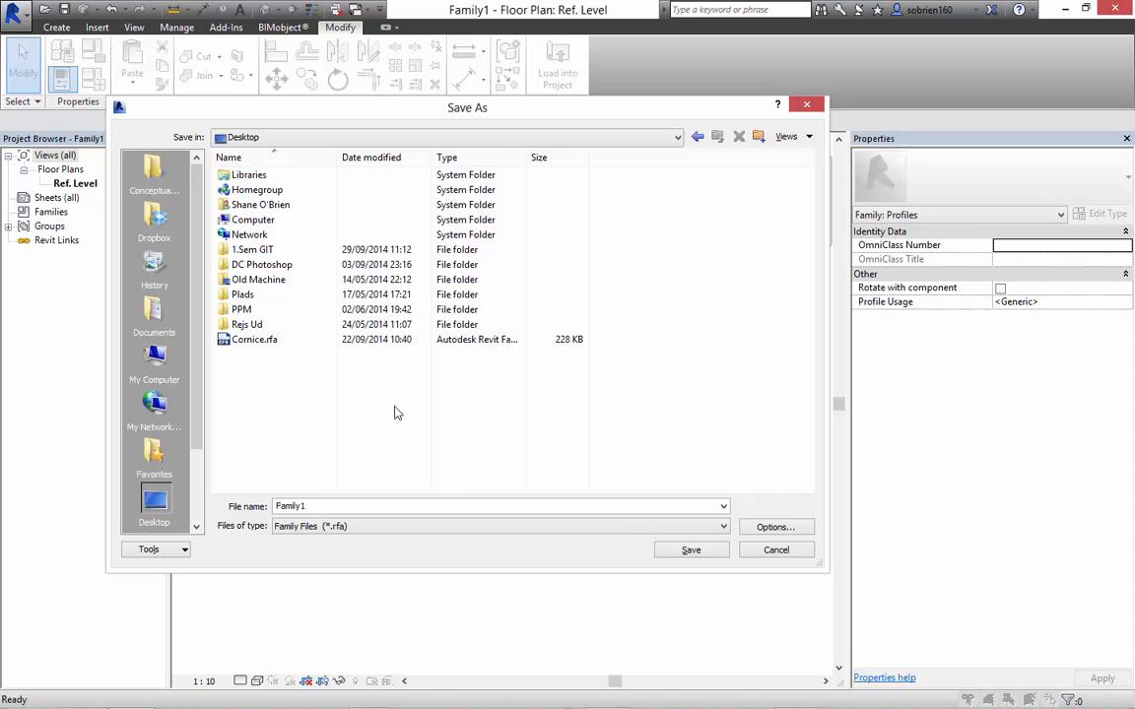
double_click(379, 506)
text(Moulding)
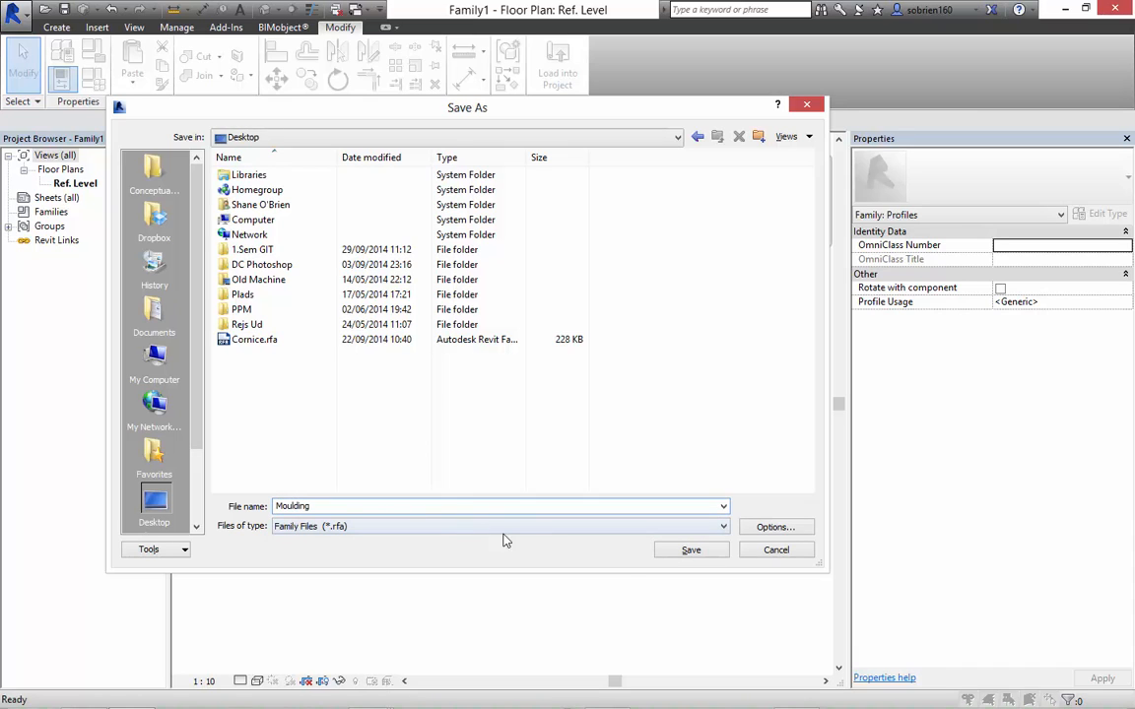
click(689, 551)
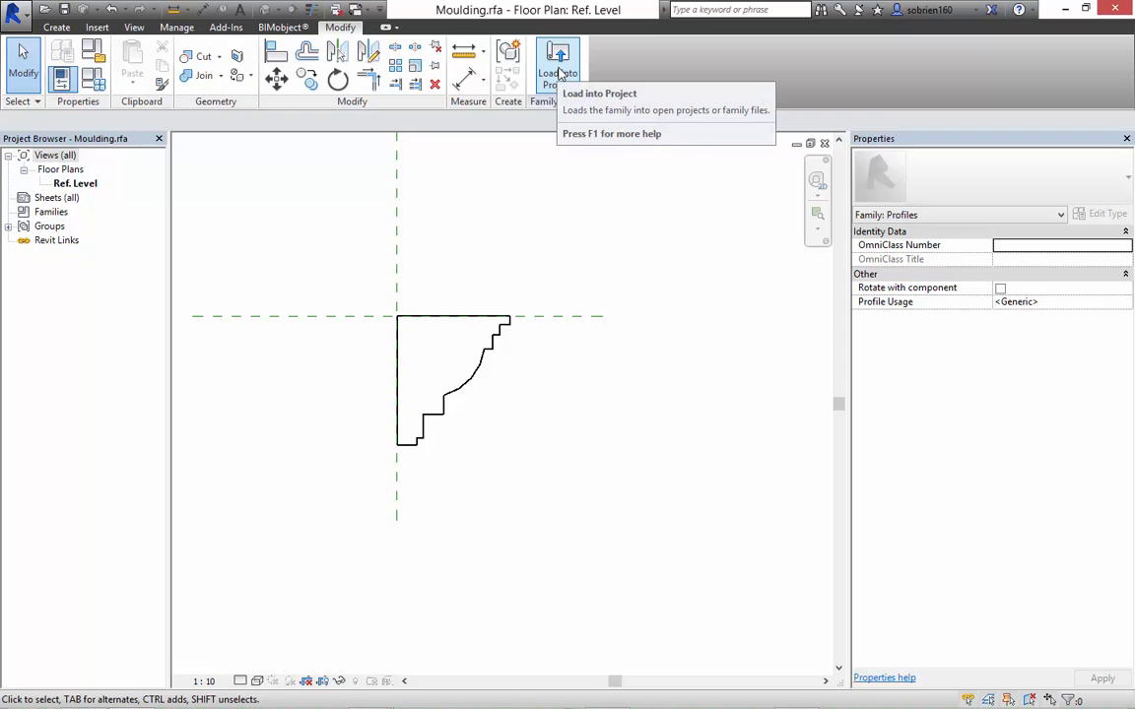
click(558, 74)
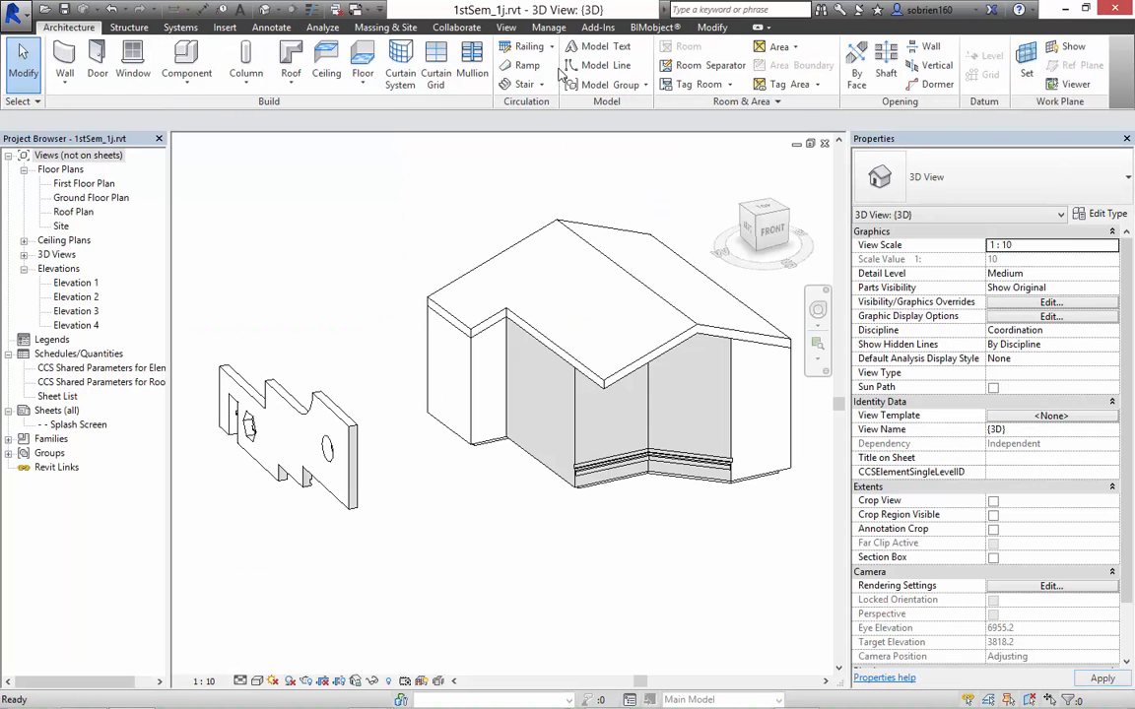
Open the wall sweep settings in the structure of the house's Test Wall type.
middle_drag(450, 348, 403, 341)
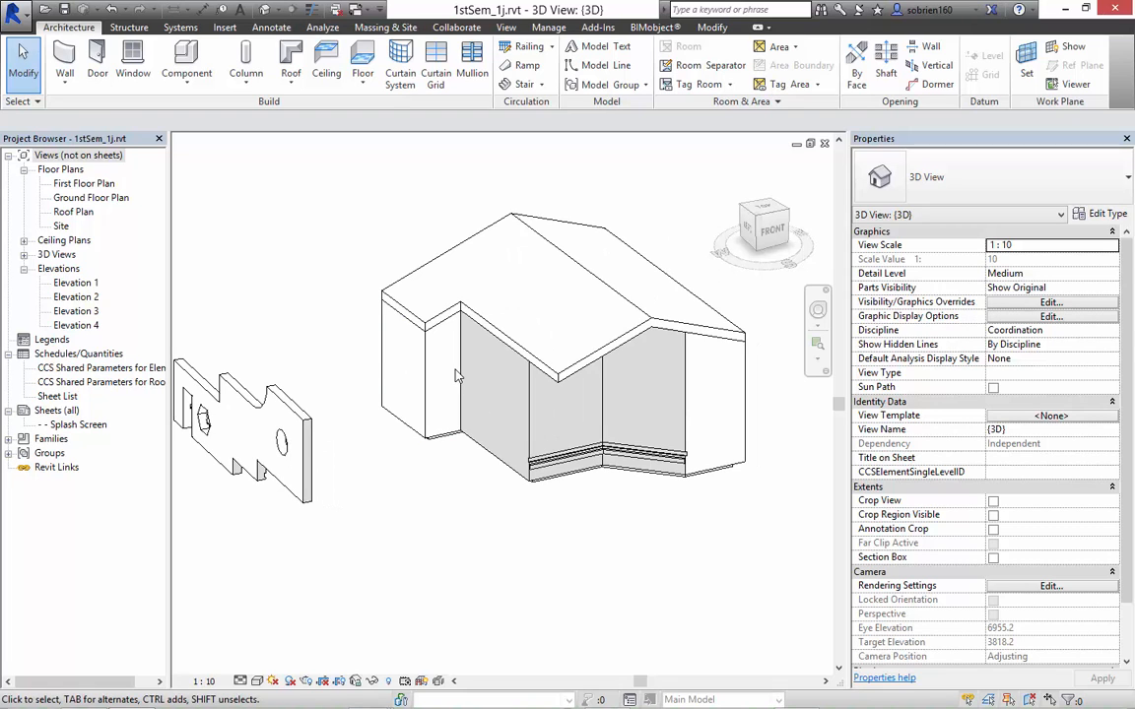
scroll(490, 464, up, 2)
middle_drag(550, 555, 459, 604)
click(471, 473)
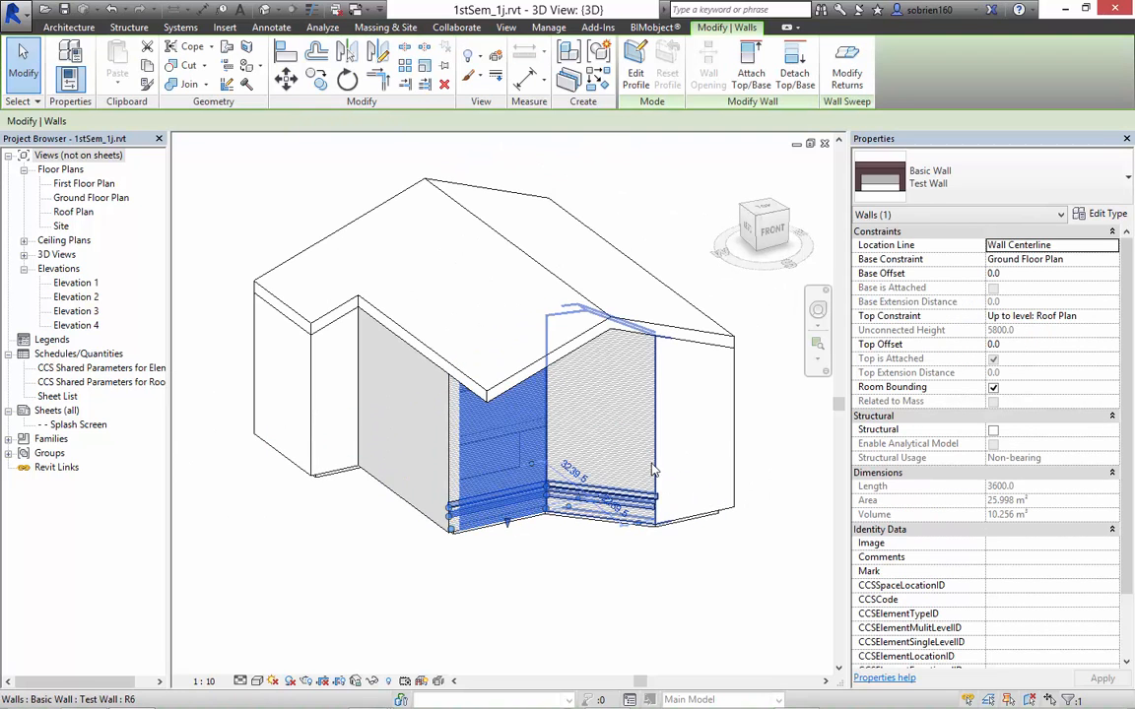
click(1100, 214)
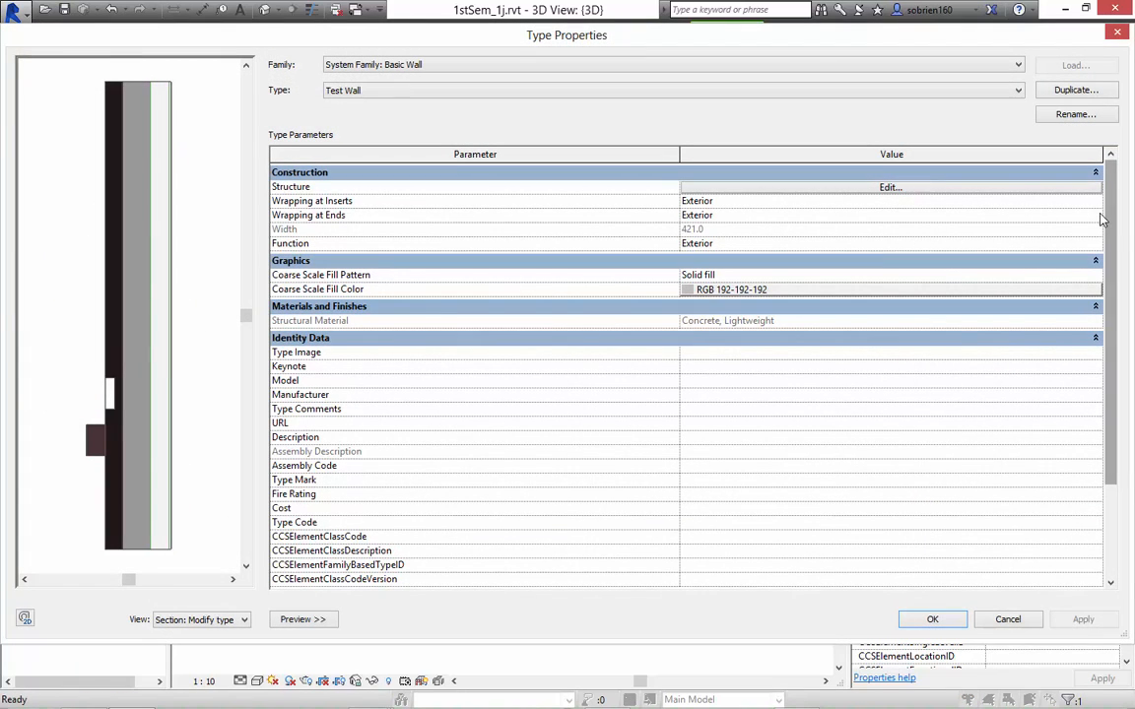
click(856, 189)
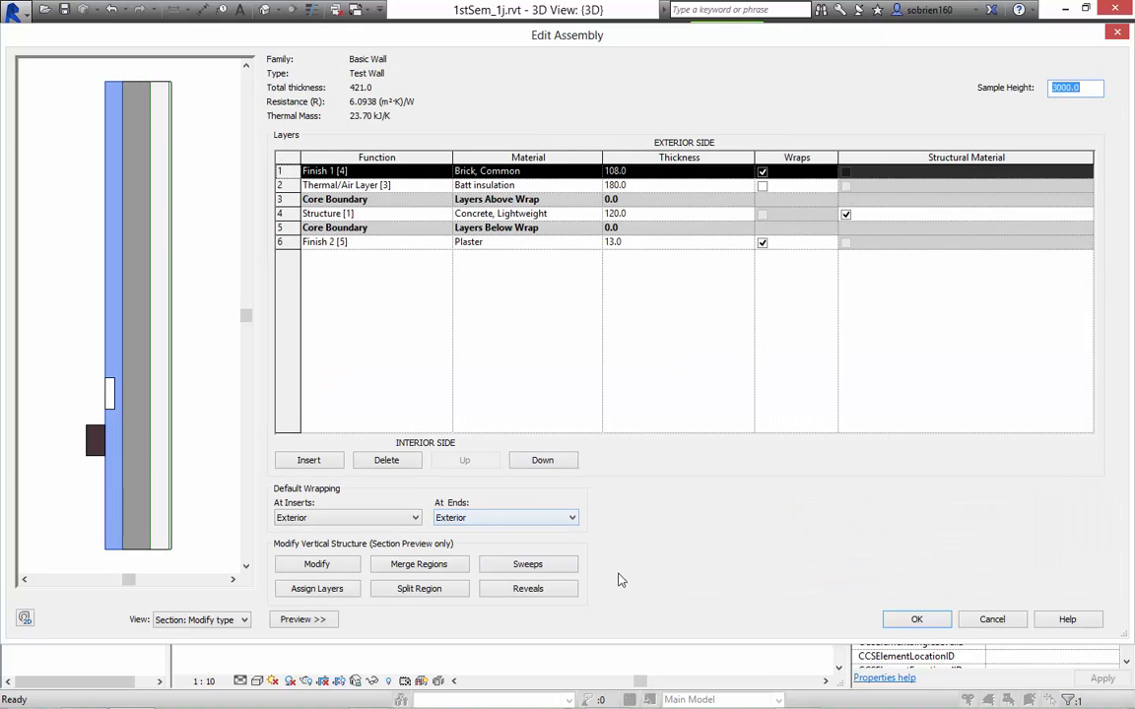
click(562, 570)
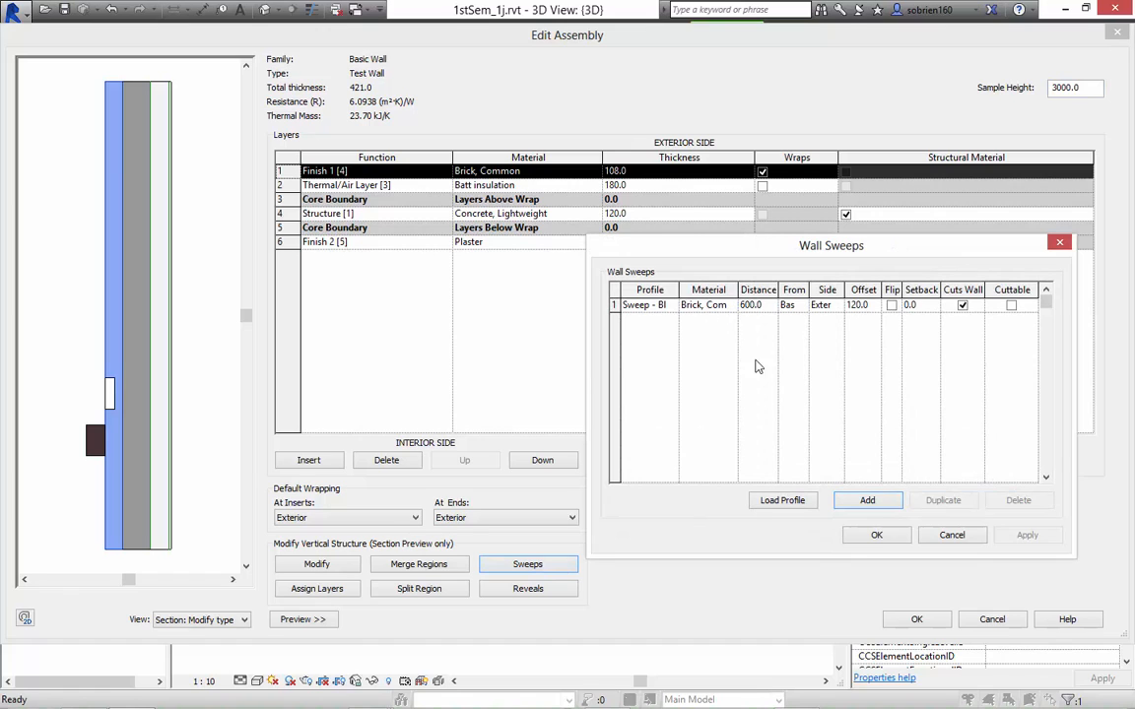
Add a second wall sweep using the Moulding profile with Plaster as its material.
click(867, 500)
click(671, 320)
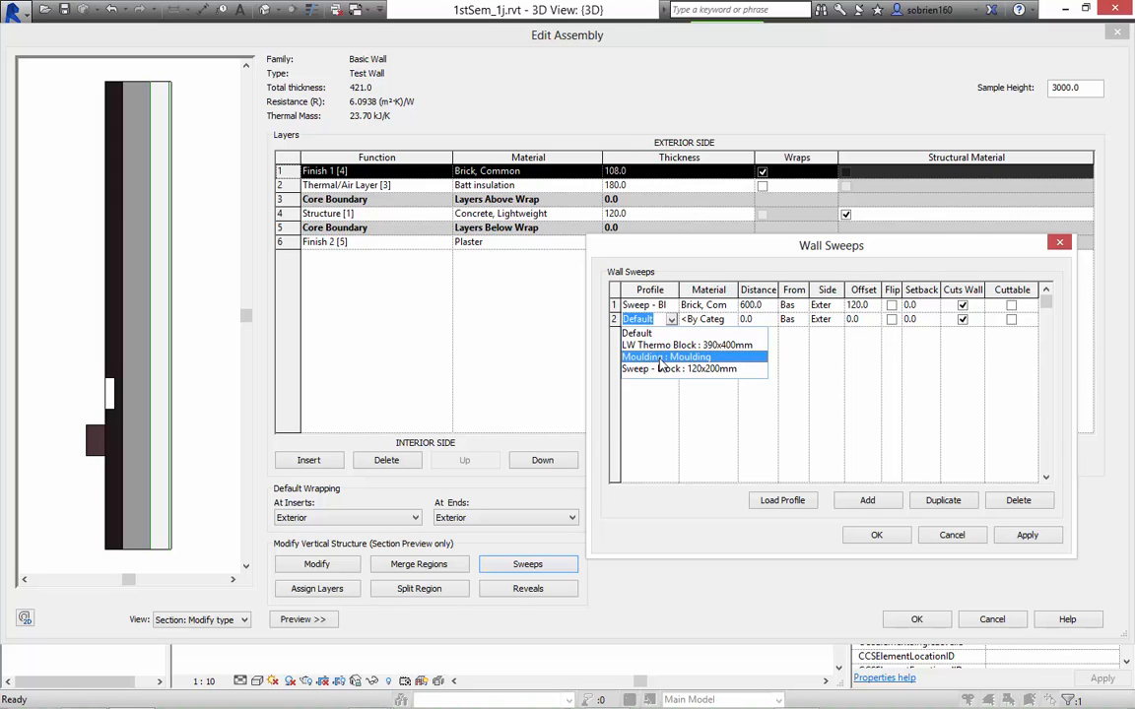
click(662, 356)
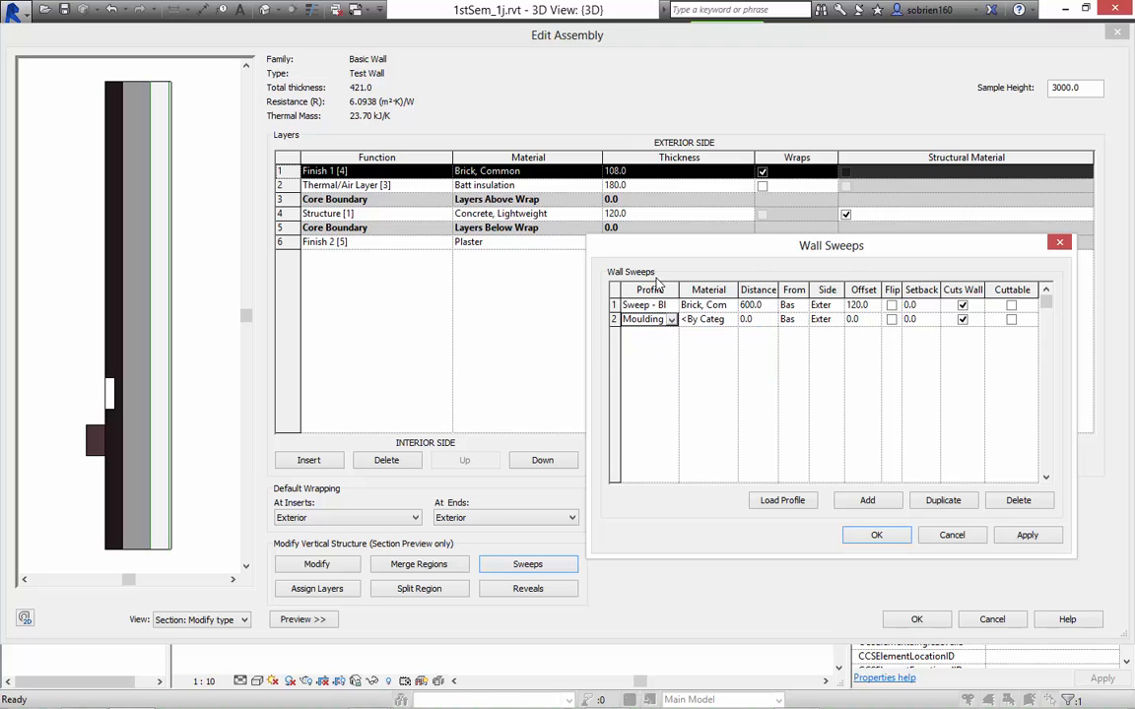
click(723, 321)
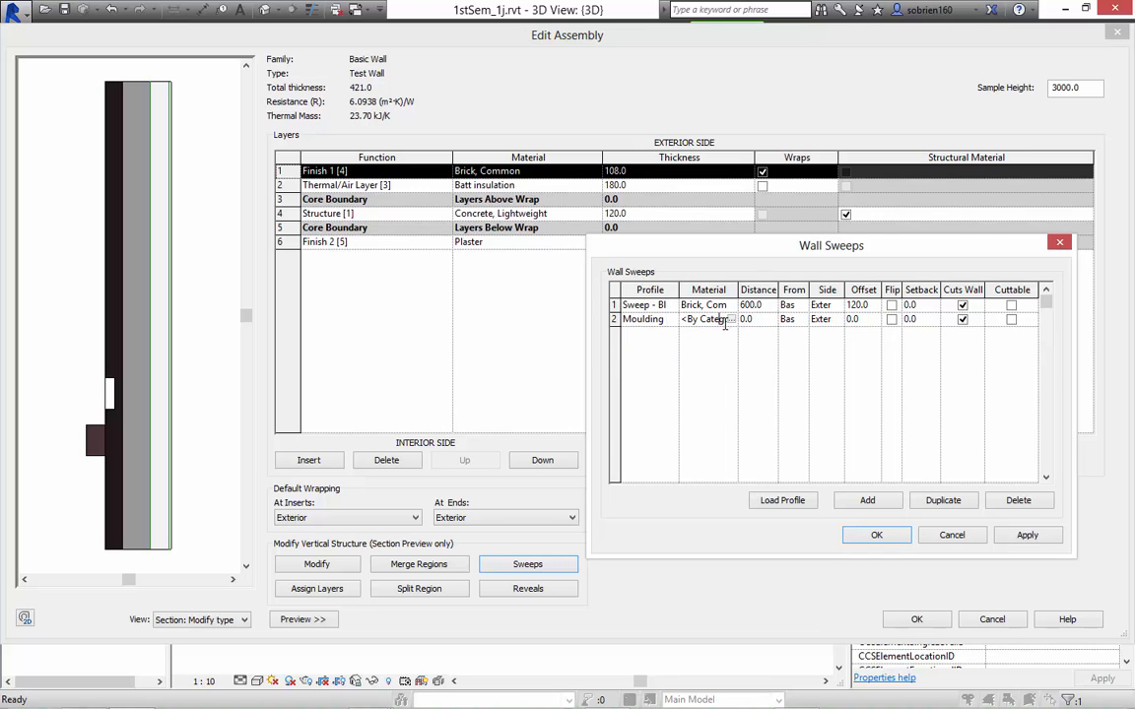
click(731, 321)
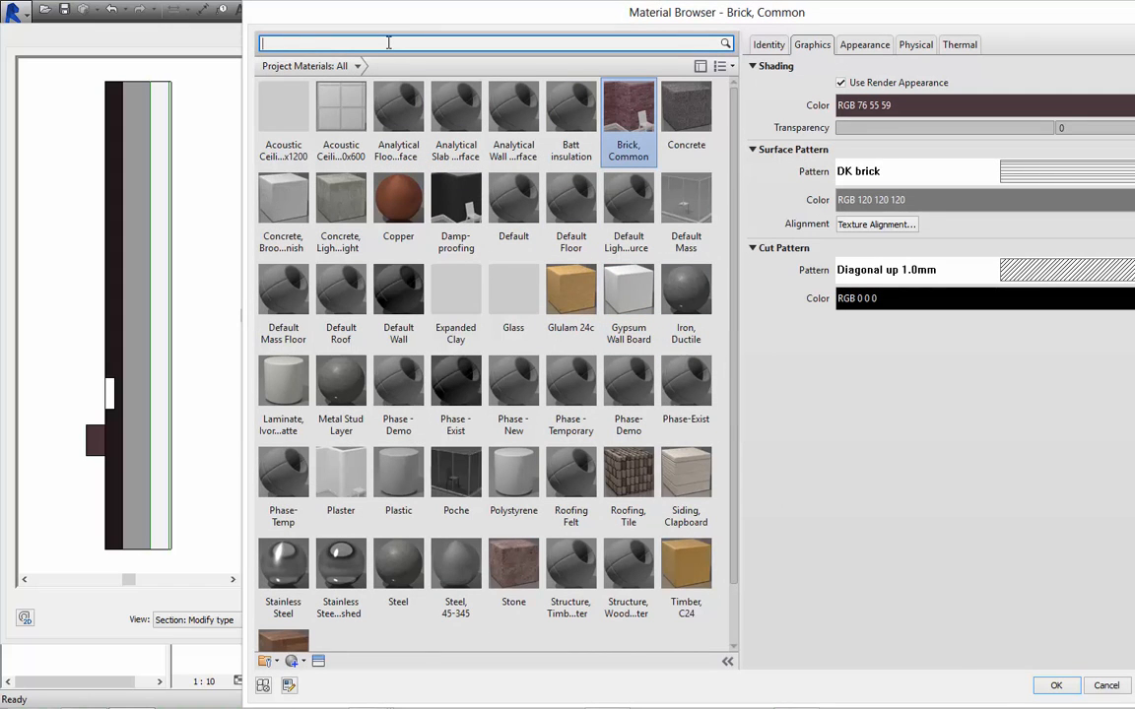
double_click(338, 478)
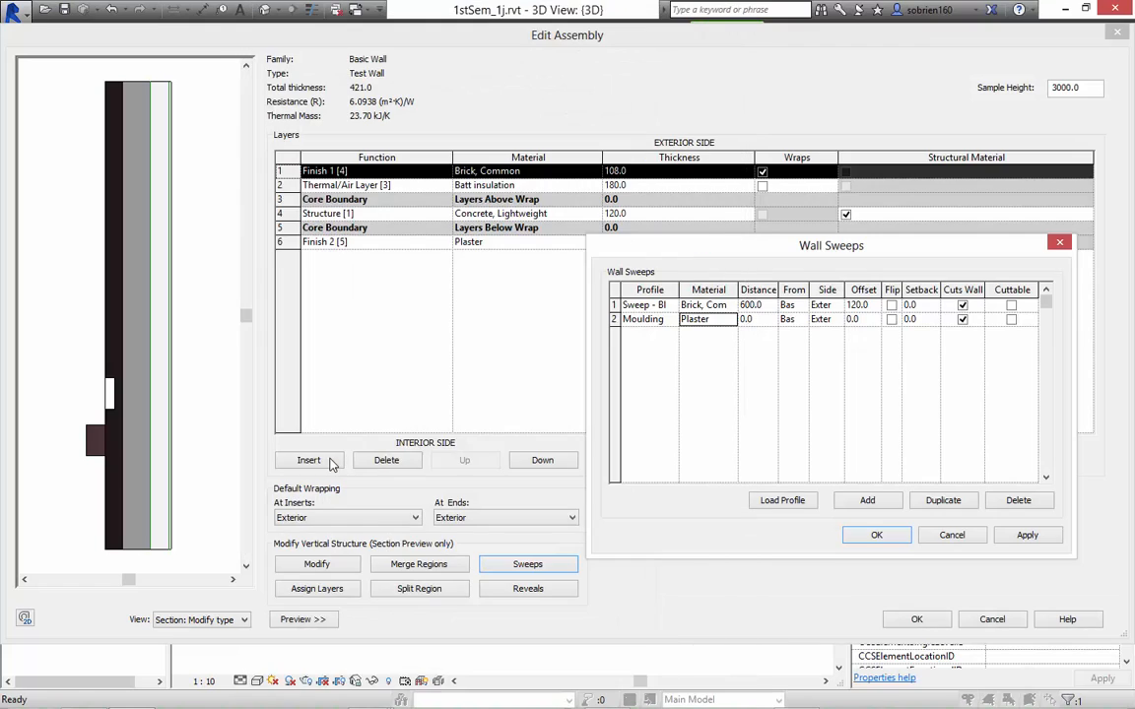
Measure the Moulding sweep from the top of the Test Wall, apply it, and confirm the wall assembly changes.
click(766, 320)
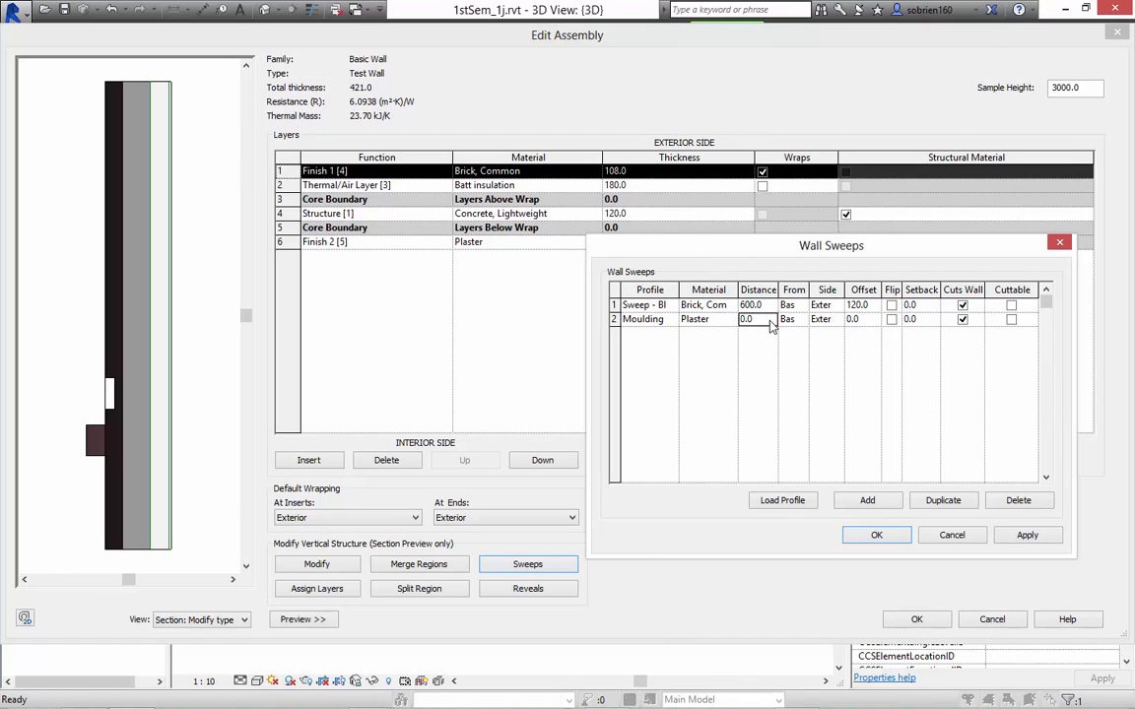
click(792, 321)
click(802, 322)
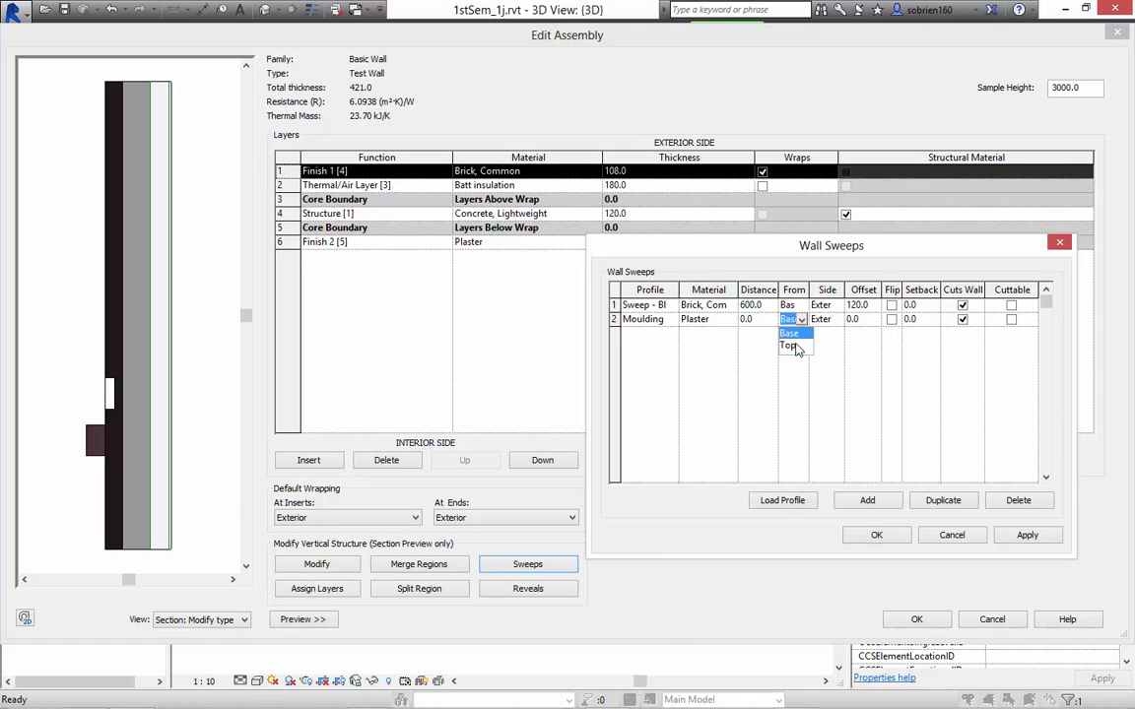
click(798, 352)
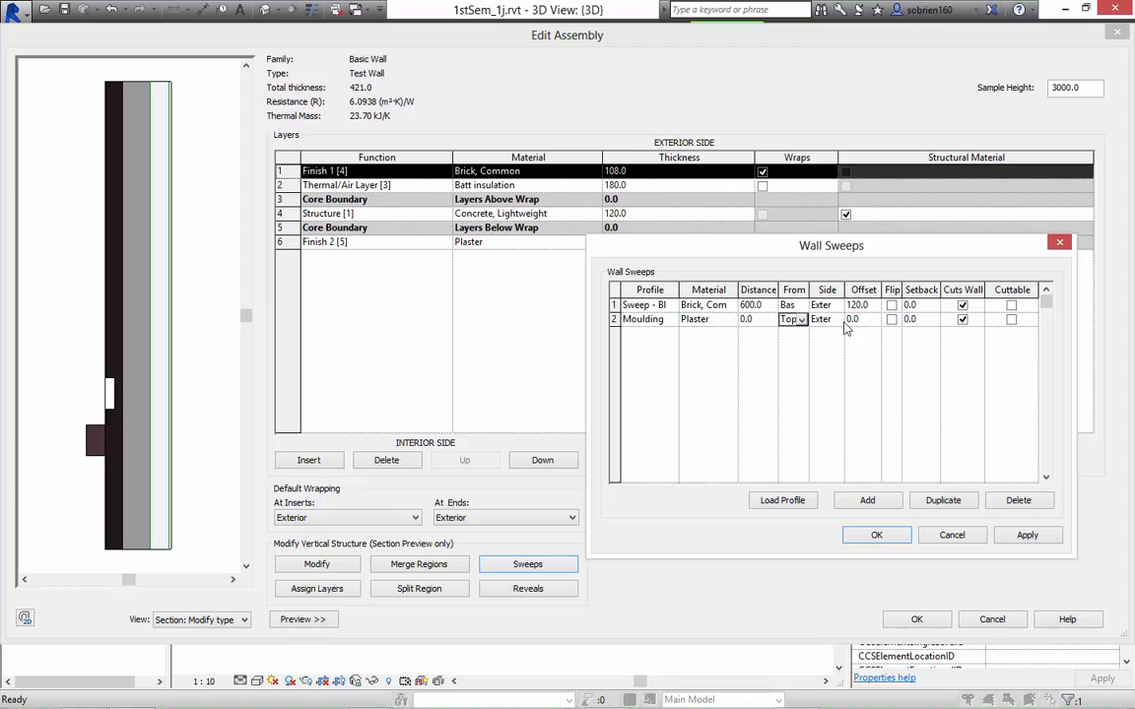
click(1025, 537)
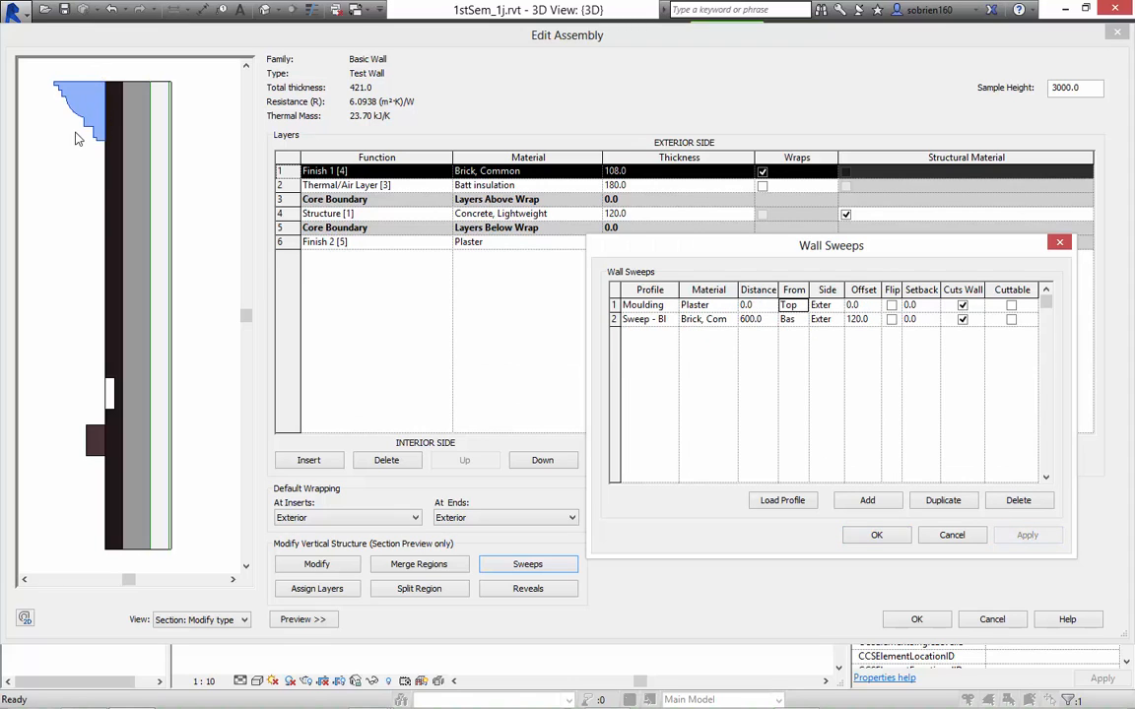
click(877, 536)
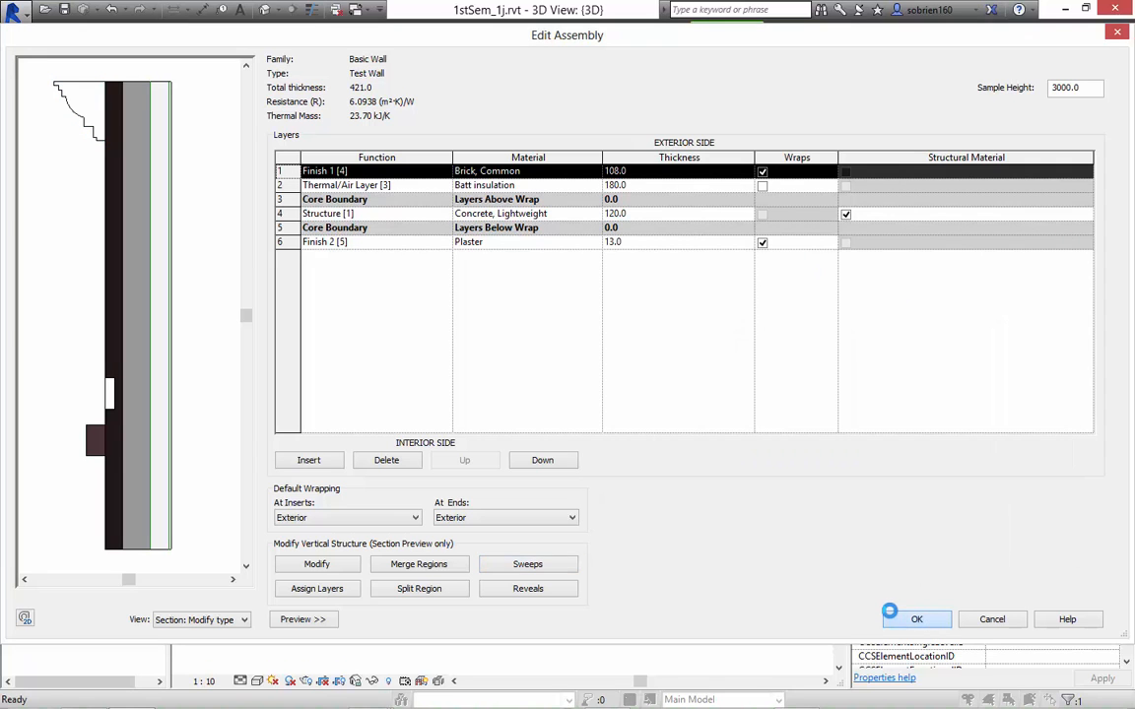
click(919, 620)
click(931, 619)
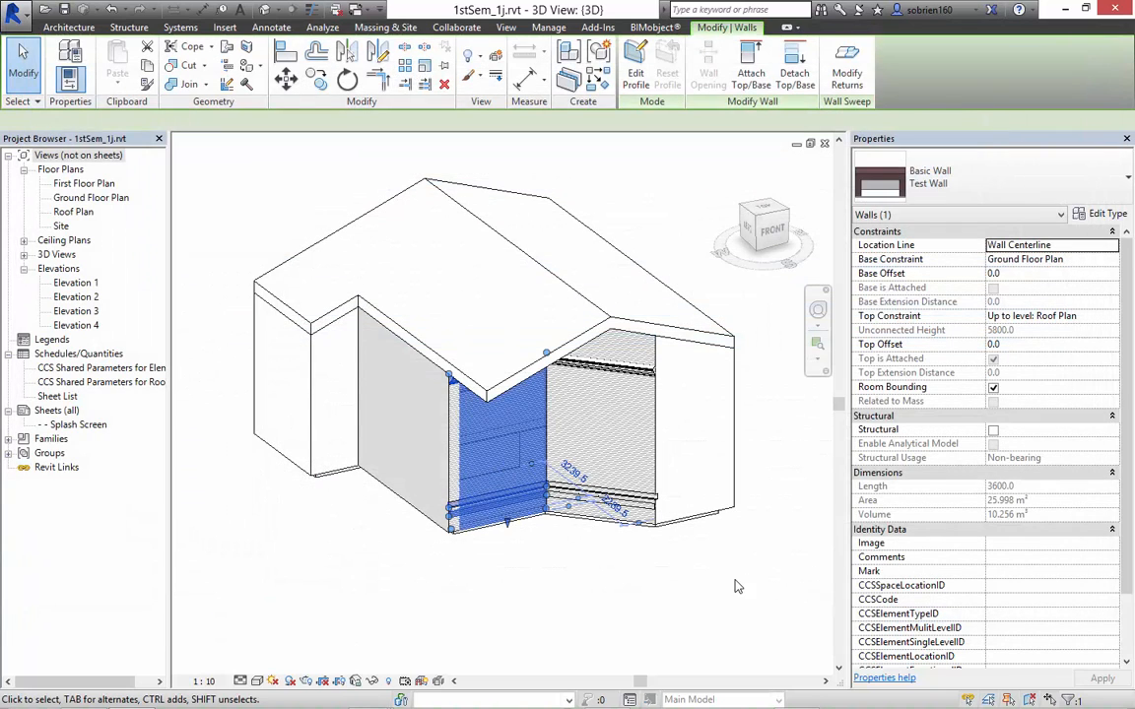
Examine the moulding on the house walls and on the freestanding stacked wall in the 3D view.
click(737, 589)
scroll(628, 382, up, 7)
mouse_move(651, 387)
shift+middle_down()
mouse_move(535, 323)
mouse_move(387, 363)
mouse_move(621, 372)
mouse_move(386, 366)
mouse_move(444, 379)
mouse_move(413, 331)
mouse_move(363, 362)
shift+middle_up()
mouse_move(452, 356)
shift+middle_down()
mouse_move(494, 440)
mouse_move(496, 473)
shift+middle_up()
scroll(495, 473, down, 4)
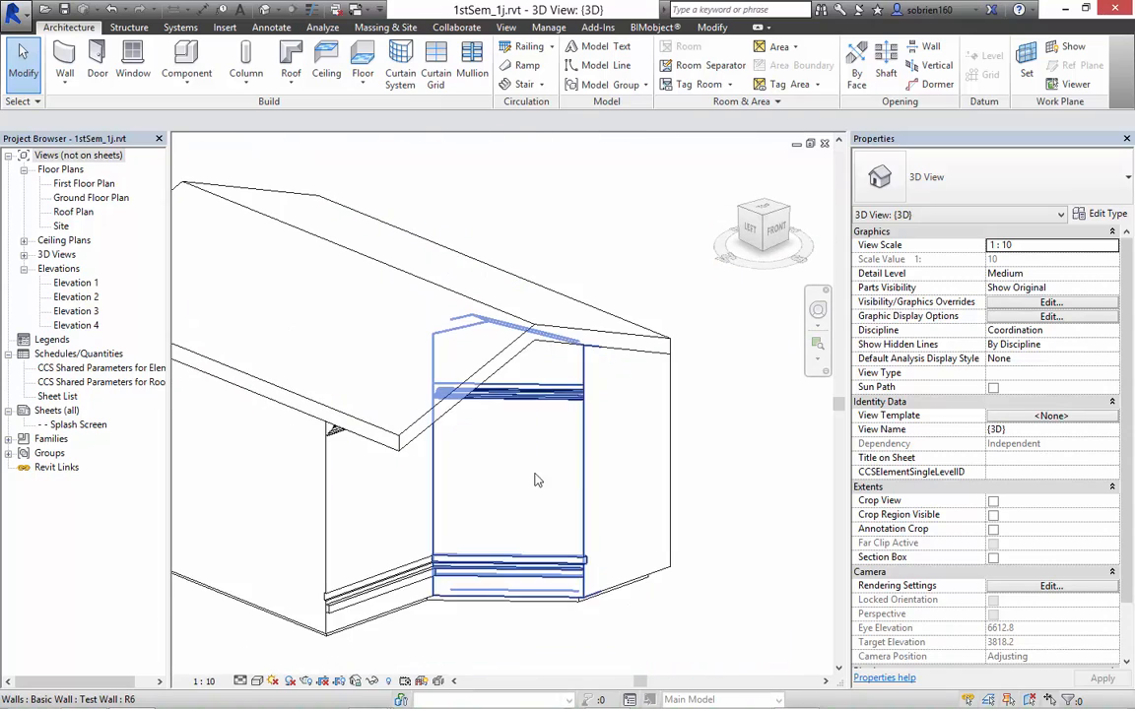
shift+middle_drag(578, 492, 350, 394)
scroll(478, 342, down, 4)
scroll(350, 394, up, 10)
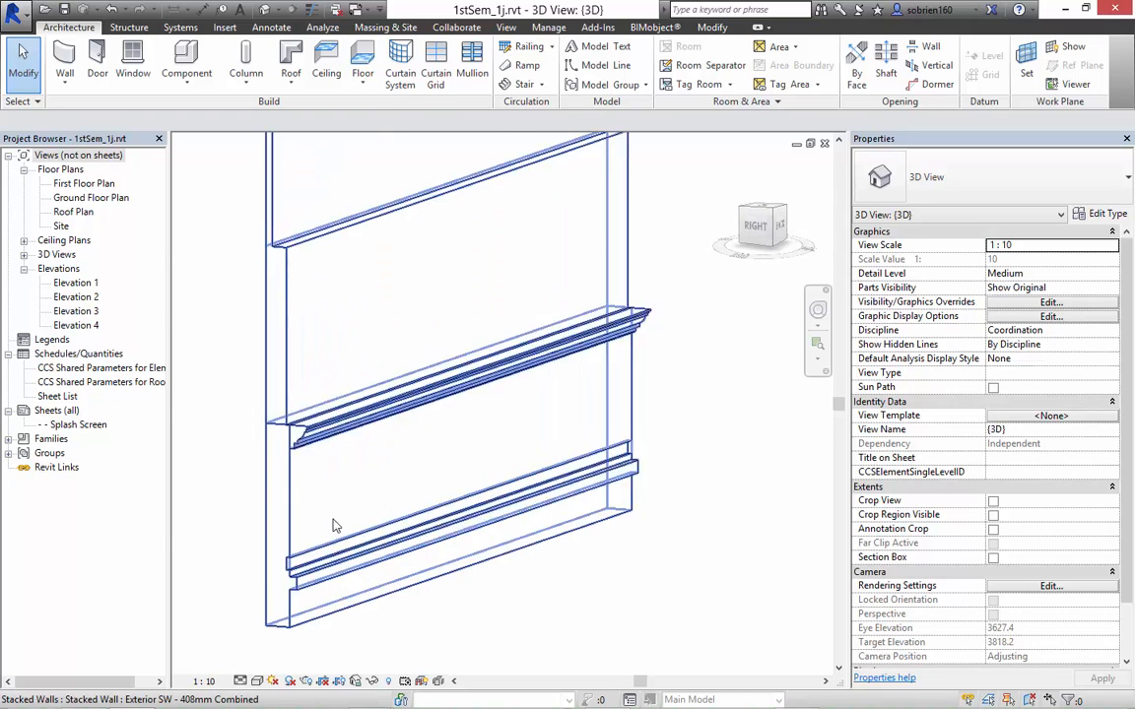
scroll(404, 379, down, 8)
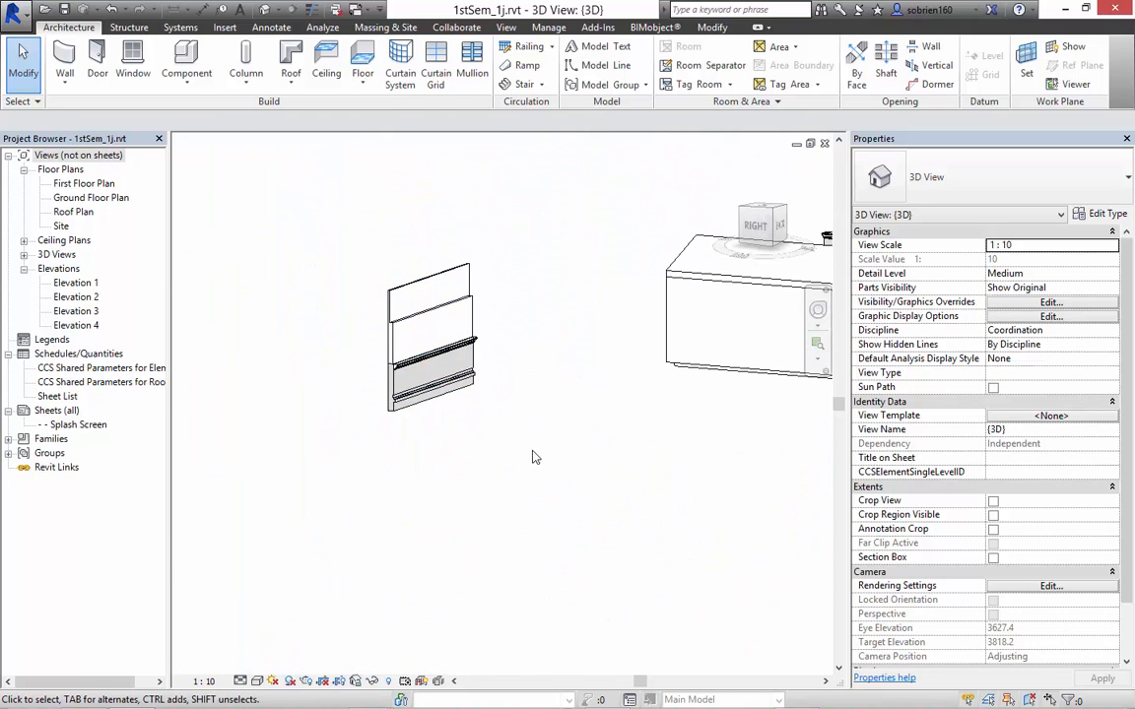
Draw a closed four-sided enclosure of Exterior SW - 408mm Combined stacked walls, its first two sides about 58000 and 81000 mm long.
click(69, 51)
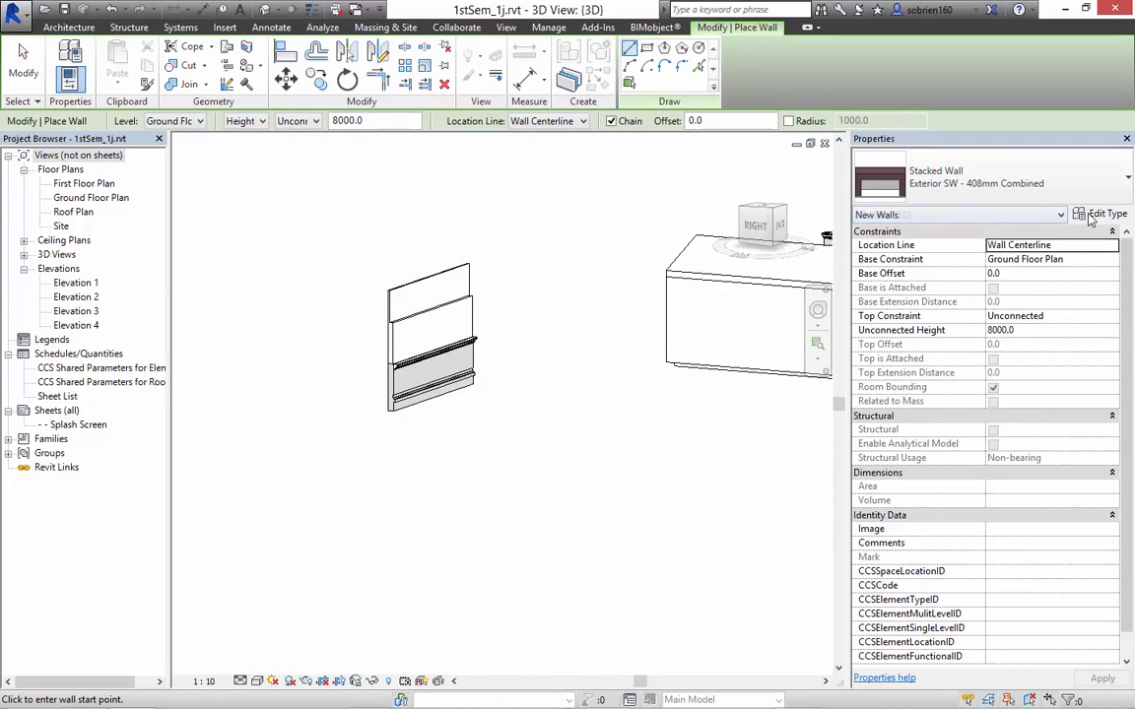
scroll(456, 431, down, 4)
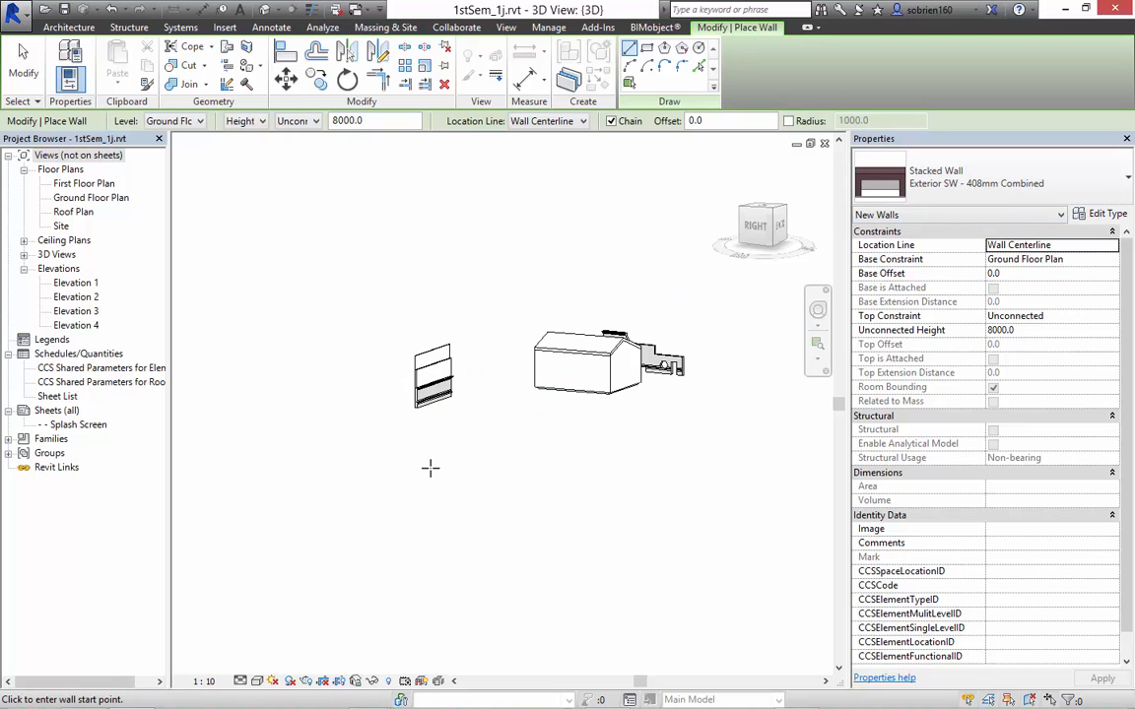
click(418, 444)
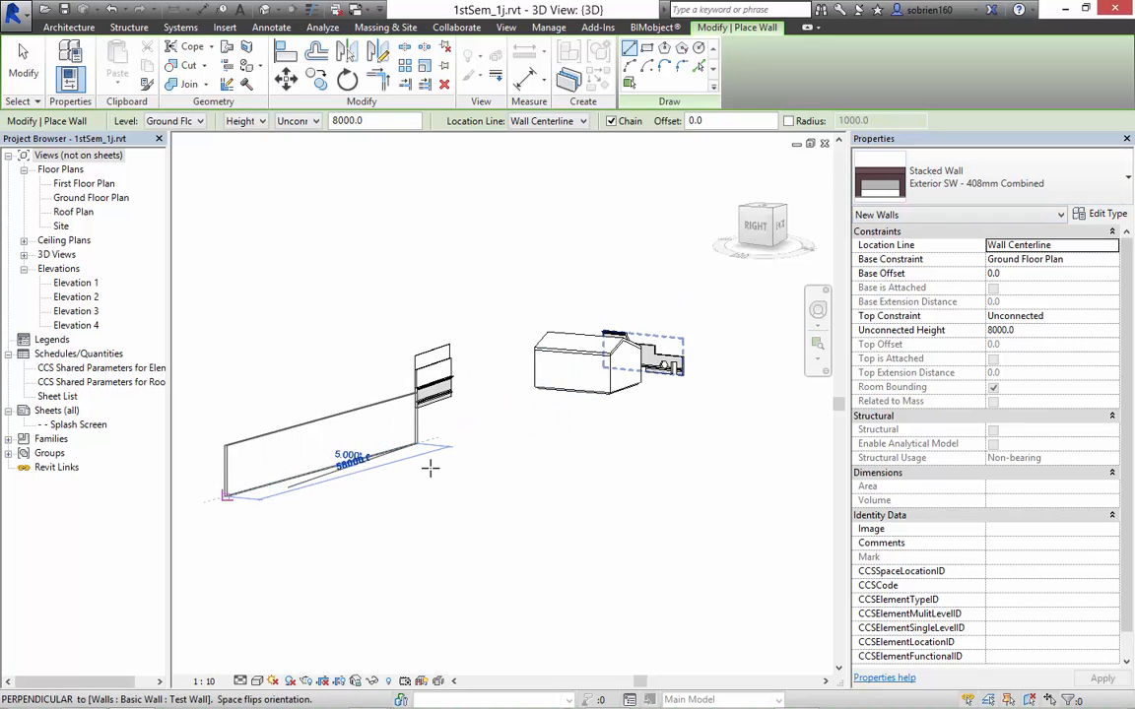
click(227, 496)
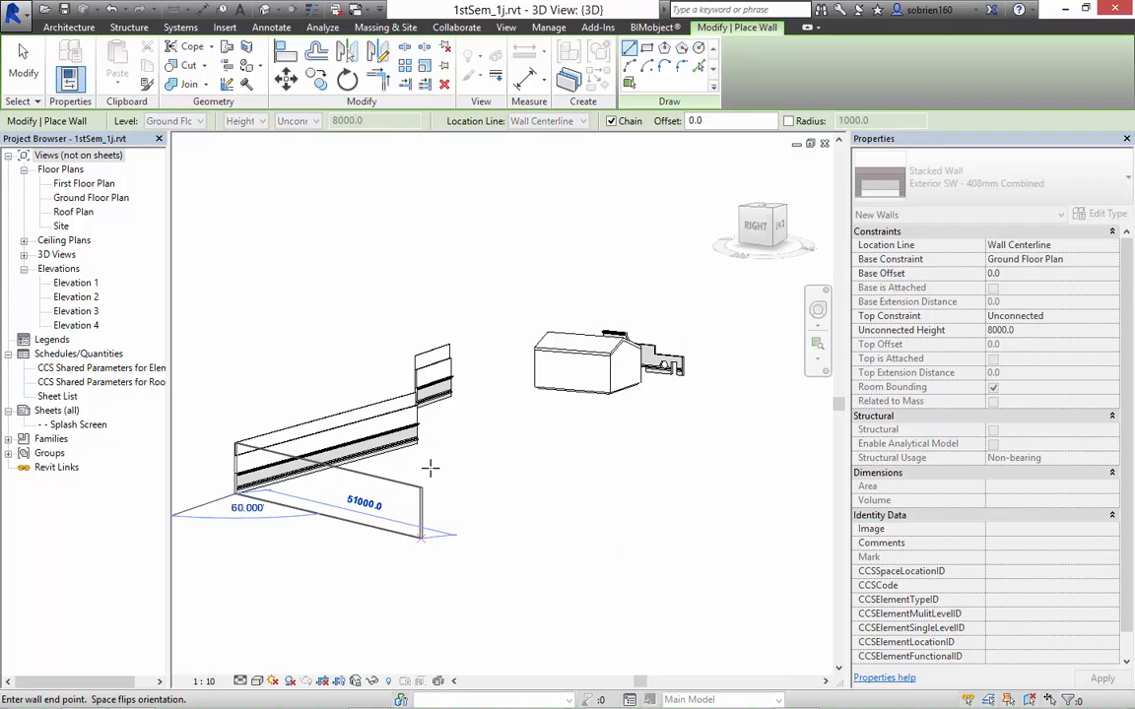
middle_drag(266, 474, 628, 619)
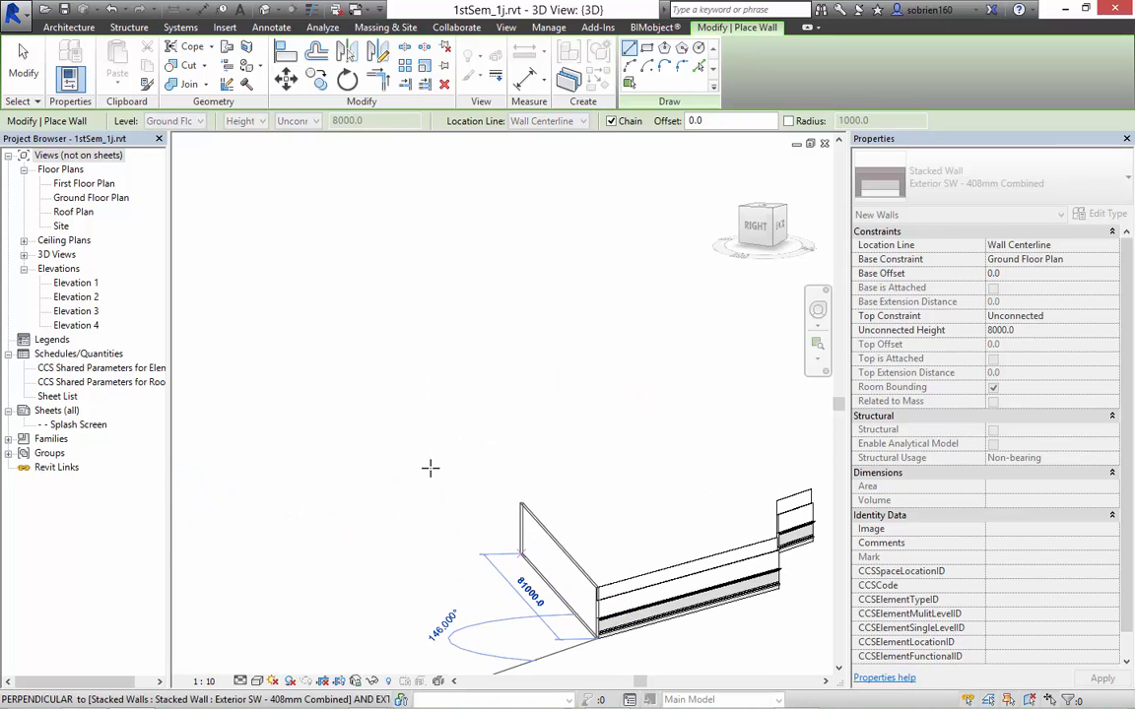
click(521, 554)
click(675, 527)
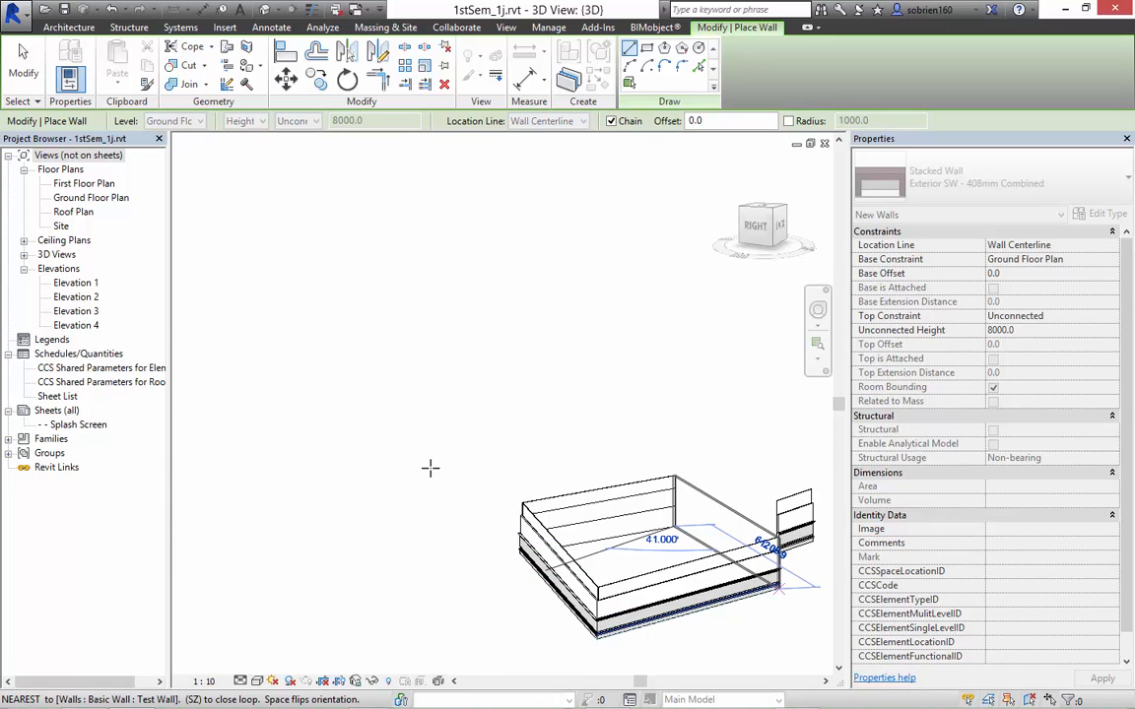
click(779, 590)
key(Escape)
key(Escape)
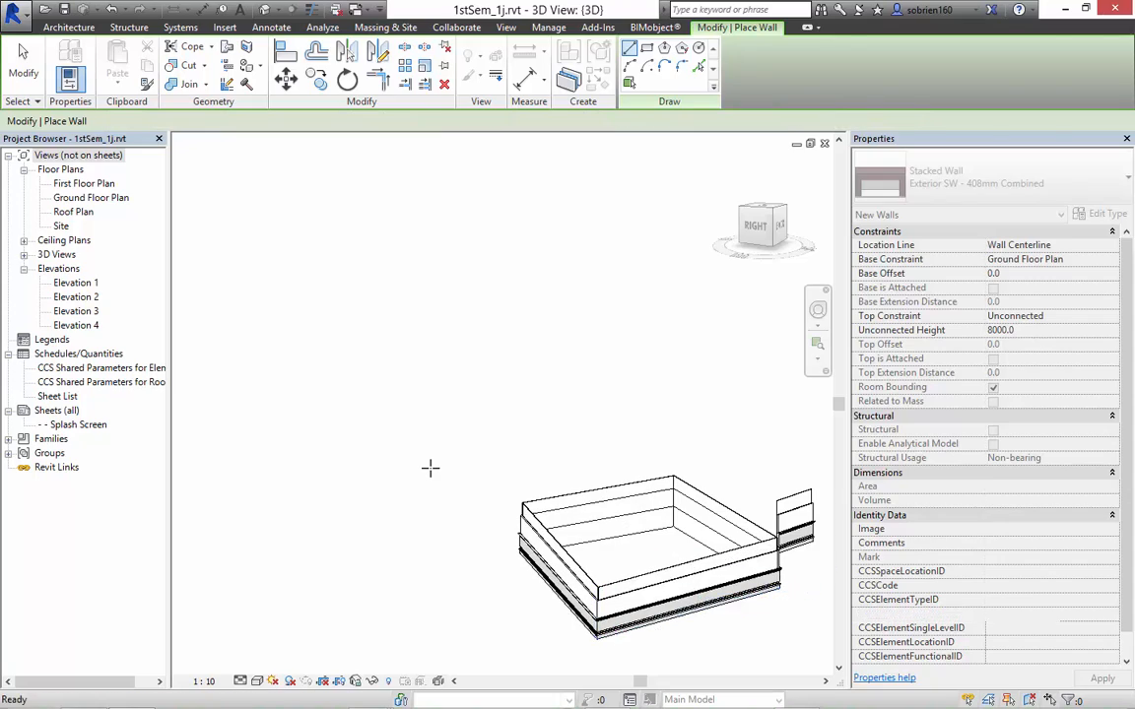
Delete the short freestanding stacked wall beside the new four-sided enclosure.
scroll(604, 630, up, 4)
shift+middle_drag(431, 468, 430, 468)
scroll(431, 468, down, 6)
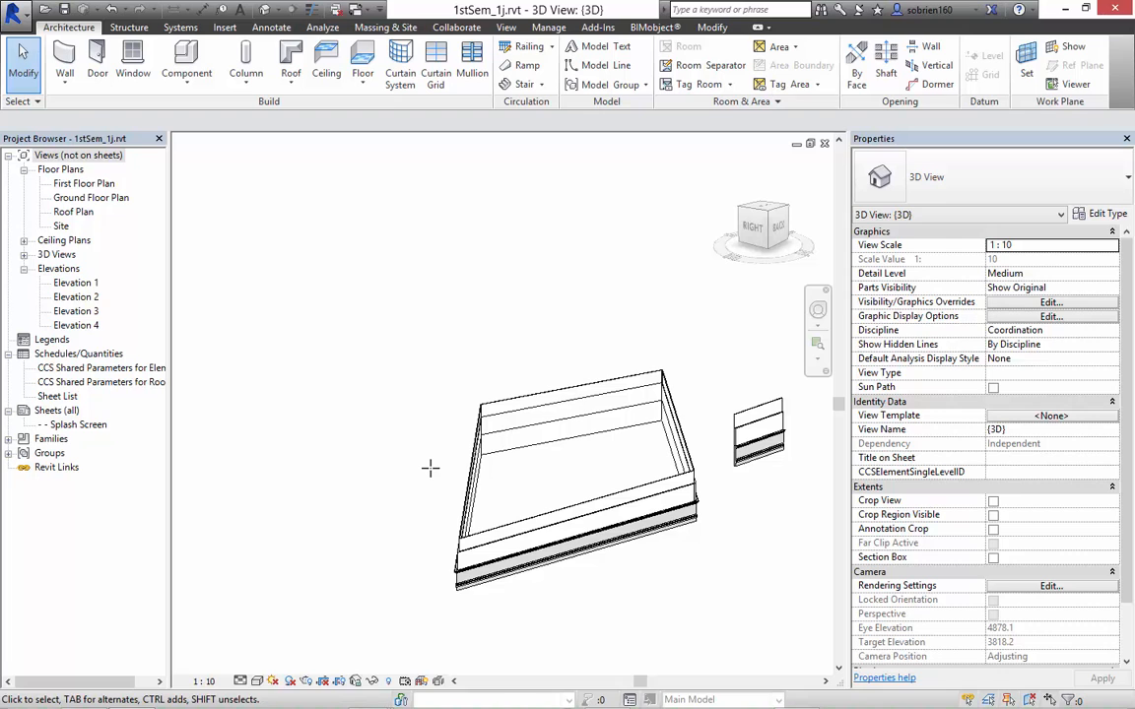
key(F9)
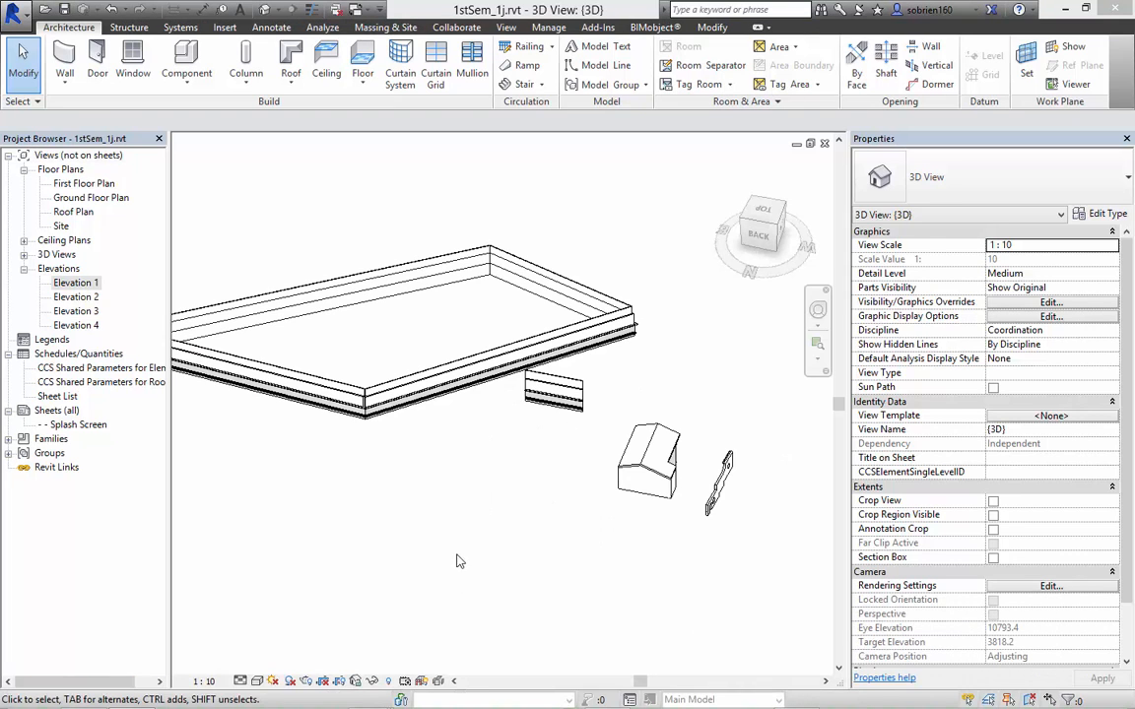
click(457, 555)
middle_drag(521, 434, 551, 475)
scroll(563, 473, up, 5)
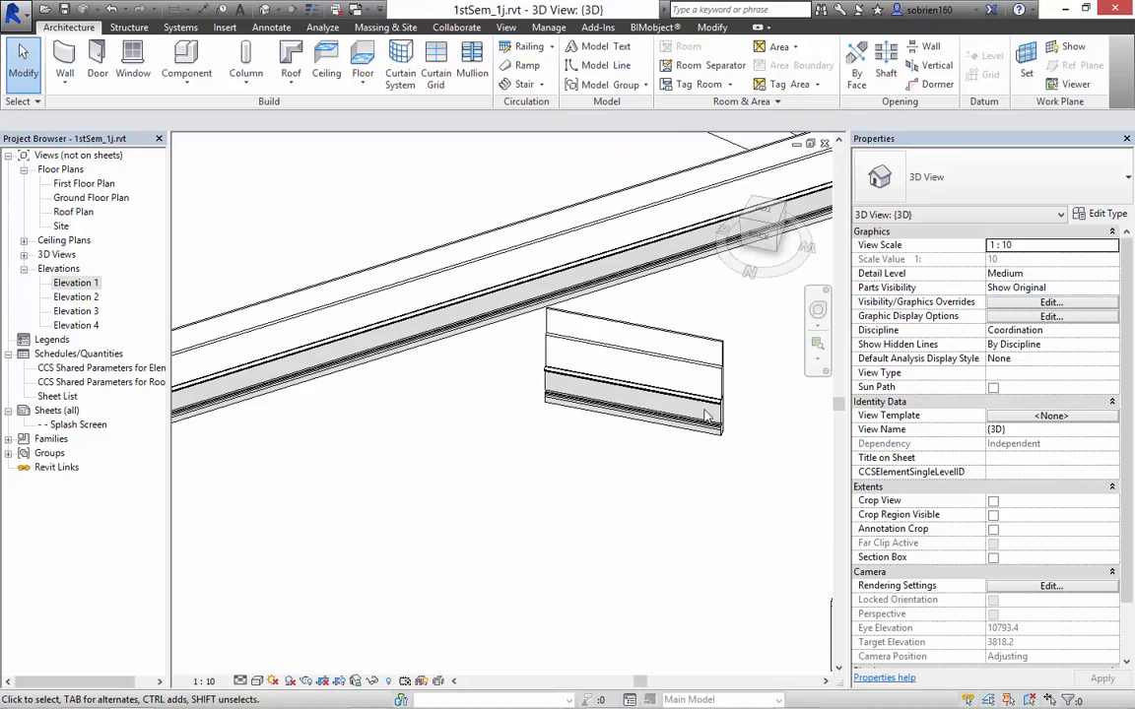
click(655, 379)
key(Delete)
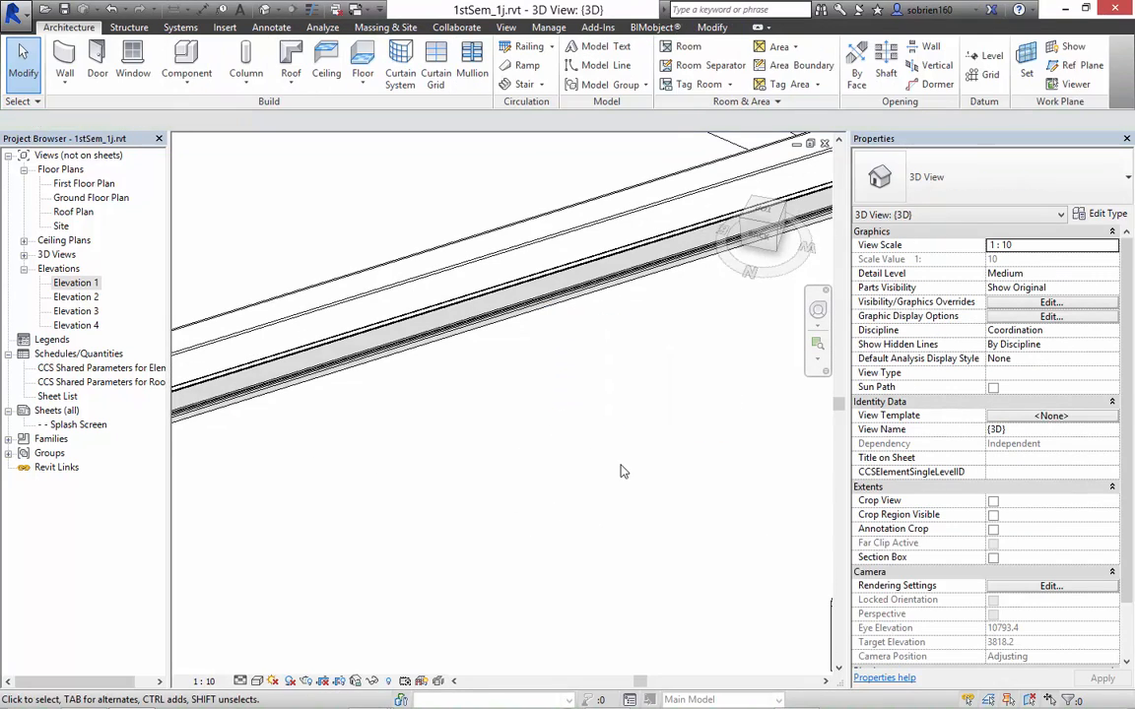
Examine how the moulding and brick sweeps meet at a corner of the stacked wall enclosure.
scroll(623, 471, down, 5)
shift+middle_drag(582, 489, 525, 625)
scroll(468, 445, up, 5)
scroll(468, 446, up, 3)
scroll(509, 558, down, 1)
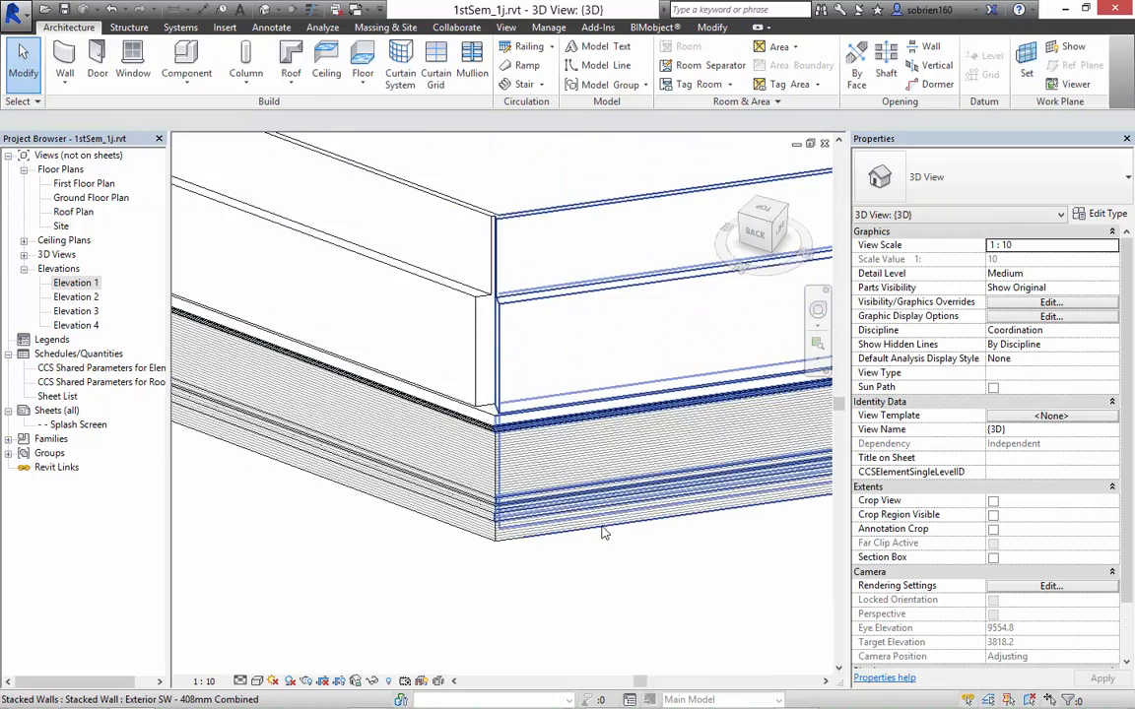
scroll(605, 533, down, 1)
Open Elevation 1 and turn on shadows to bring out the moulding profile at the end of the stacked wall.
click(82, 283)
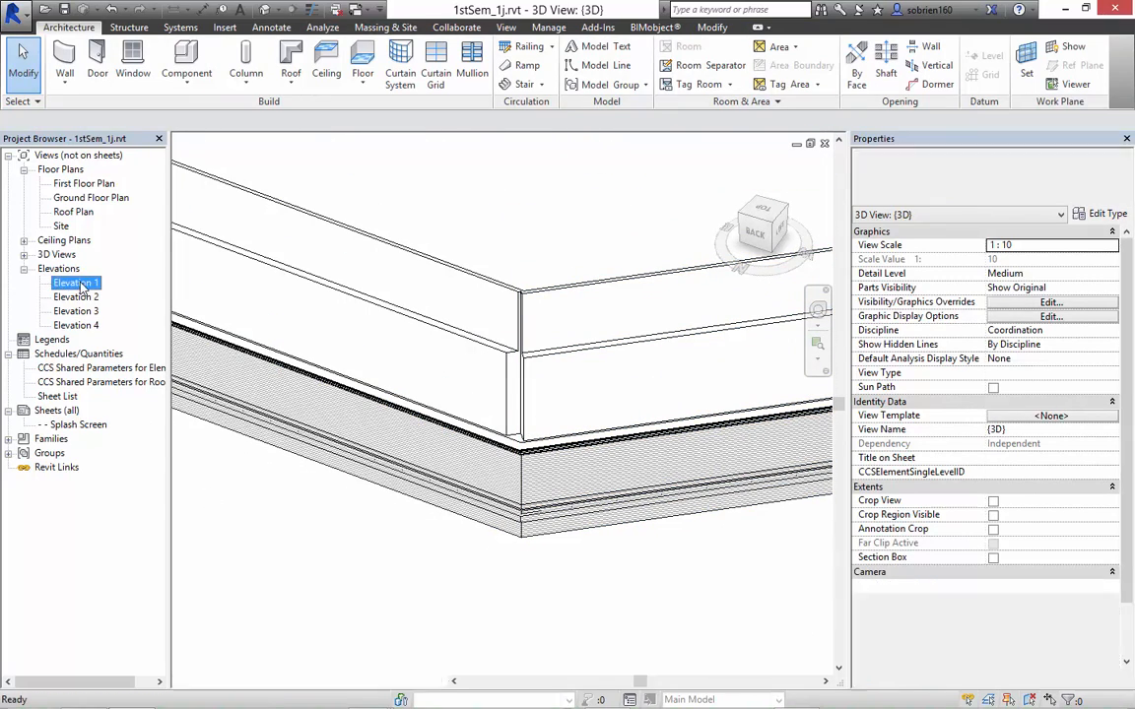
double_click(82, 284)
scroll(621, 469, up, 4)
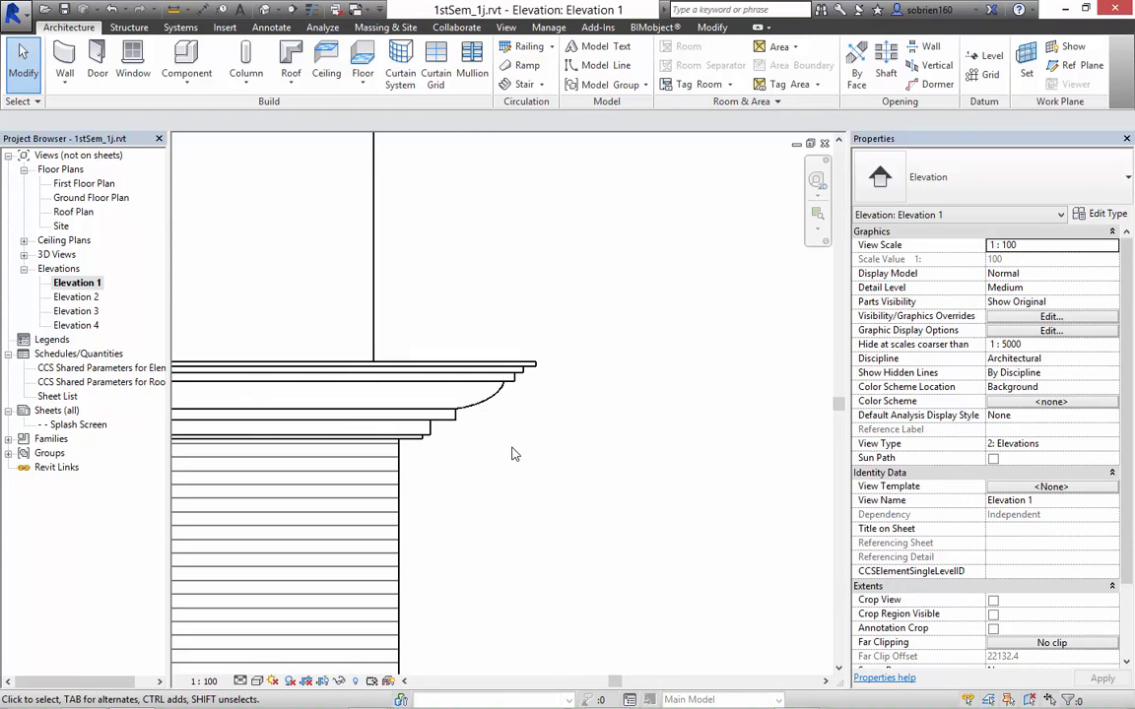
scroll(297, 590, down, 2)
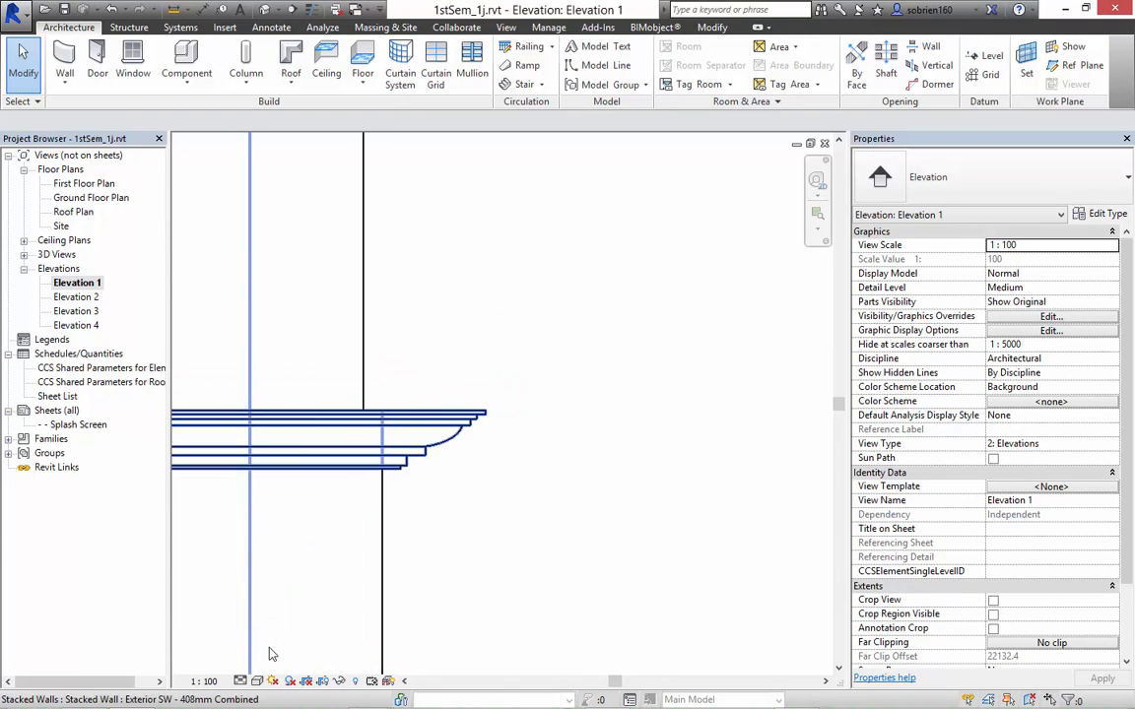
middle_drag(530, 544, 737, 430)
scroll(737, 430, down, 1)
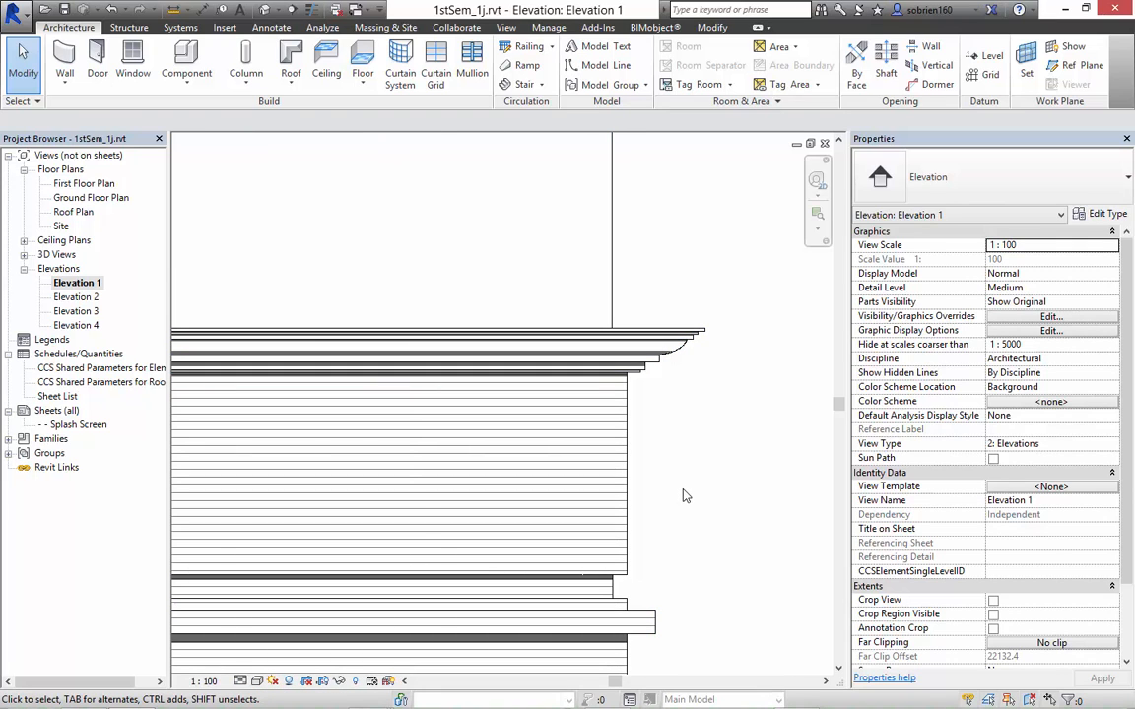
scroll(687, 496, down, 3)
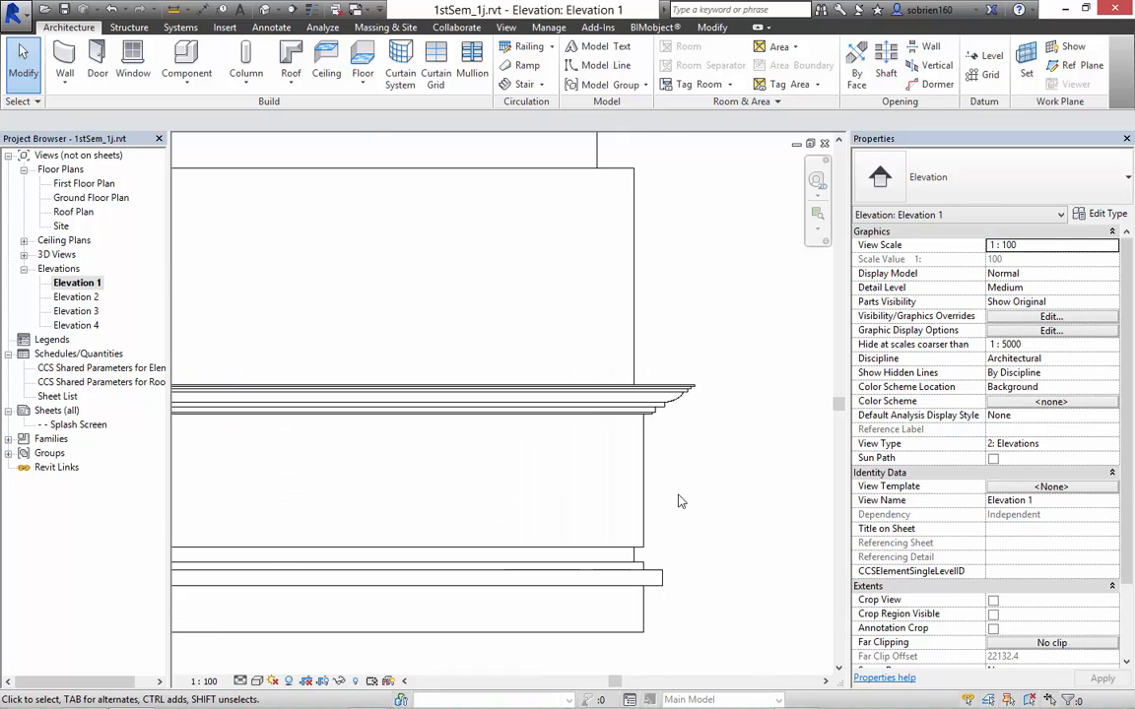
Set Elevation 1 to the Shaded visual style and examine the moulding between the brick and upper wall.
click(256, 680)
click(281, 615)
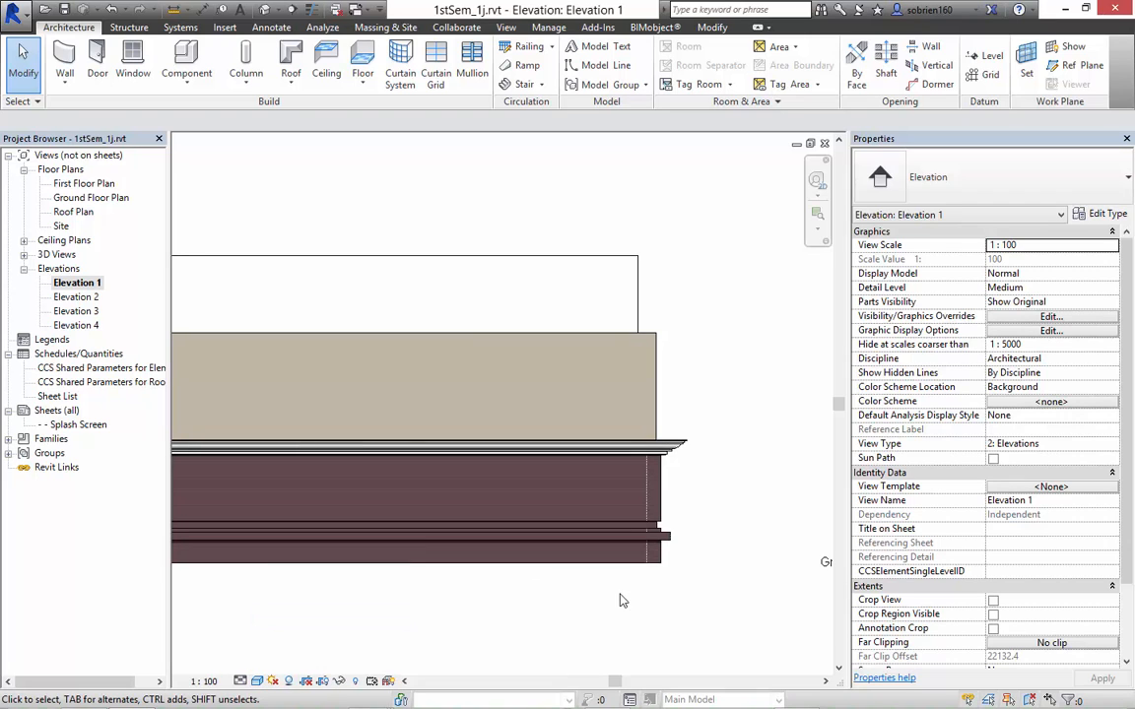
scroll(654, 524, up, 5)
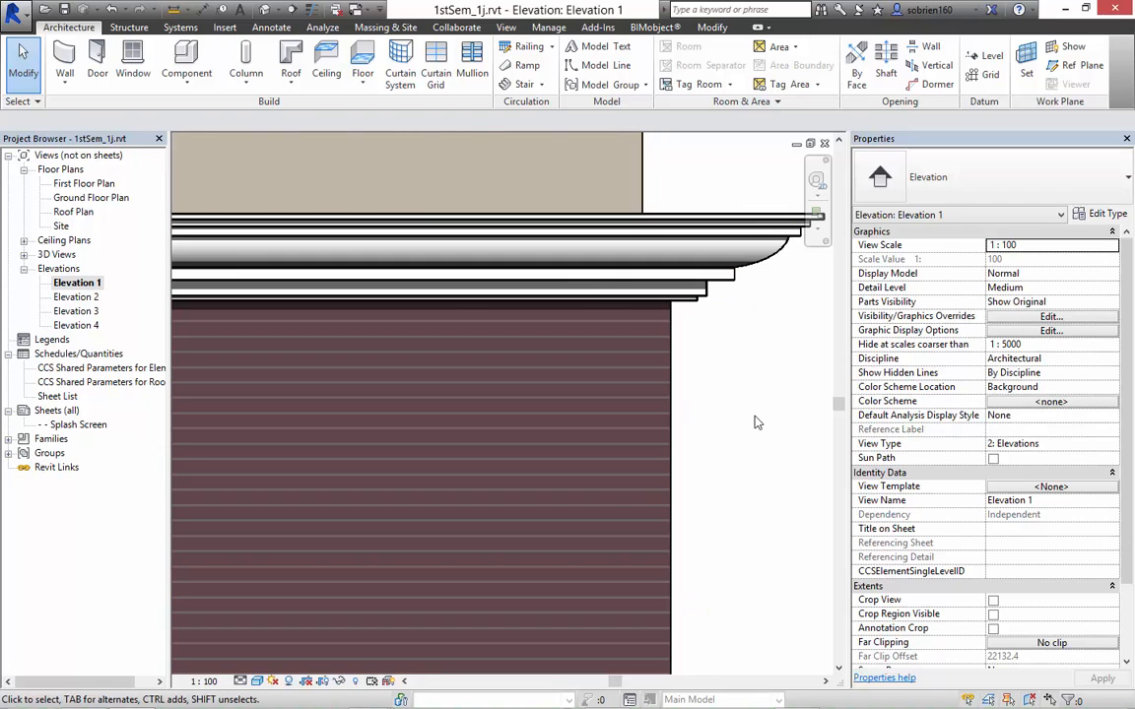
middle_drag(755, 425, 617, 437)
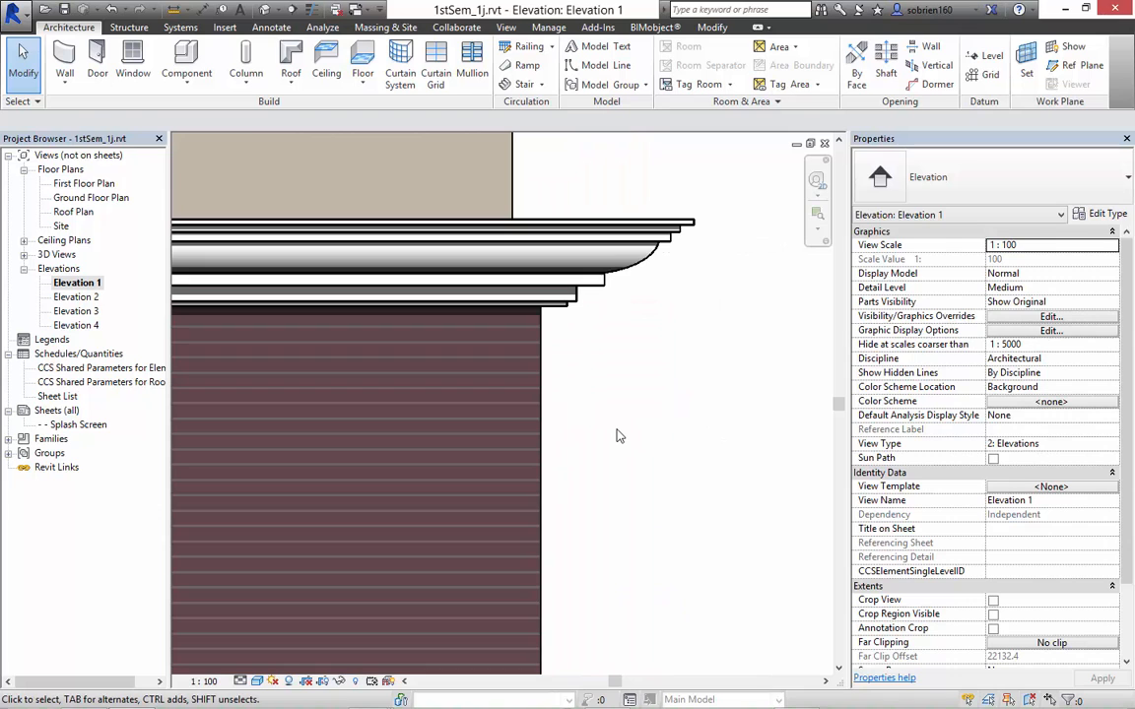
scroll(618, 436, down, 6)
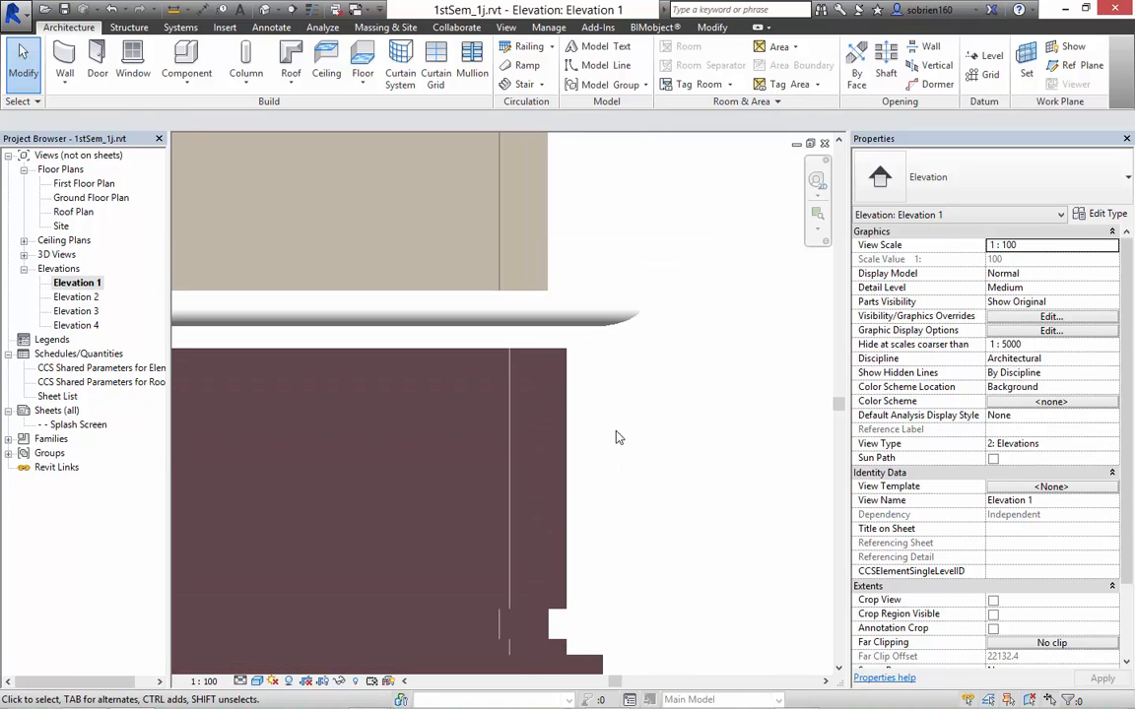
scroll(340, 451, down, 3)
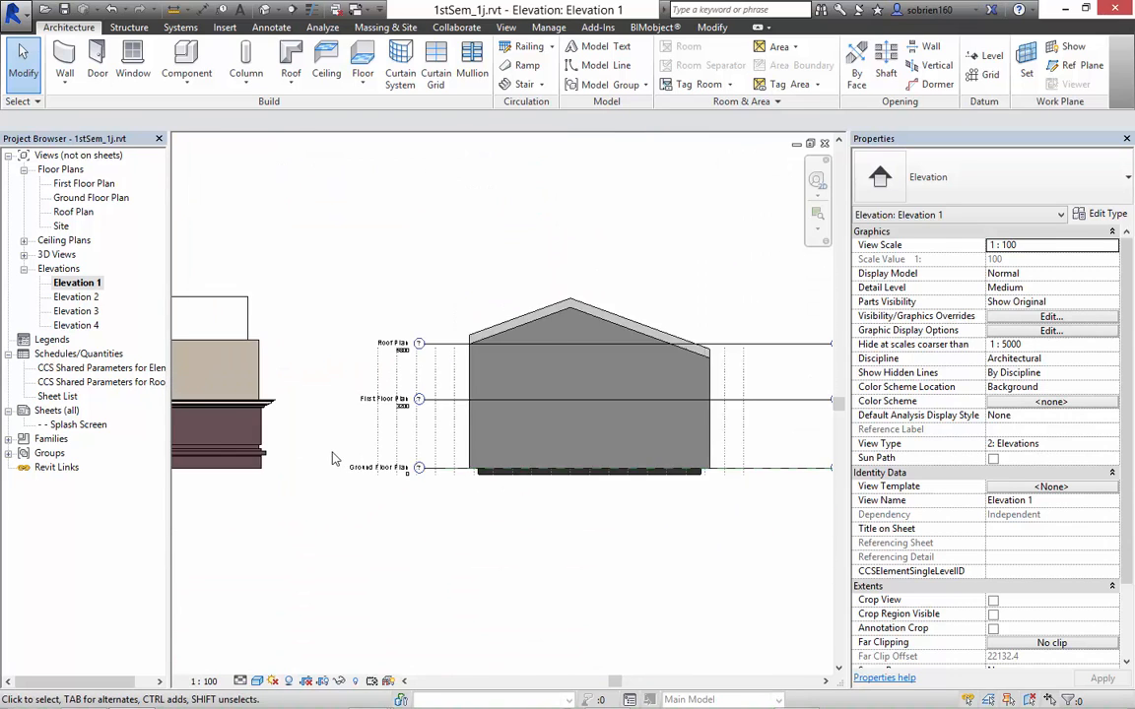
Open Elevation 2 and Elevation 3, and turn on shadows in Elevation 3 for the house's gable wall moulding.
double_click(75, 298)
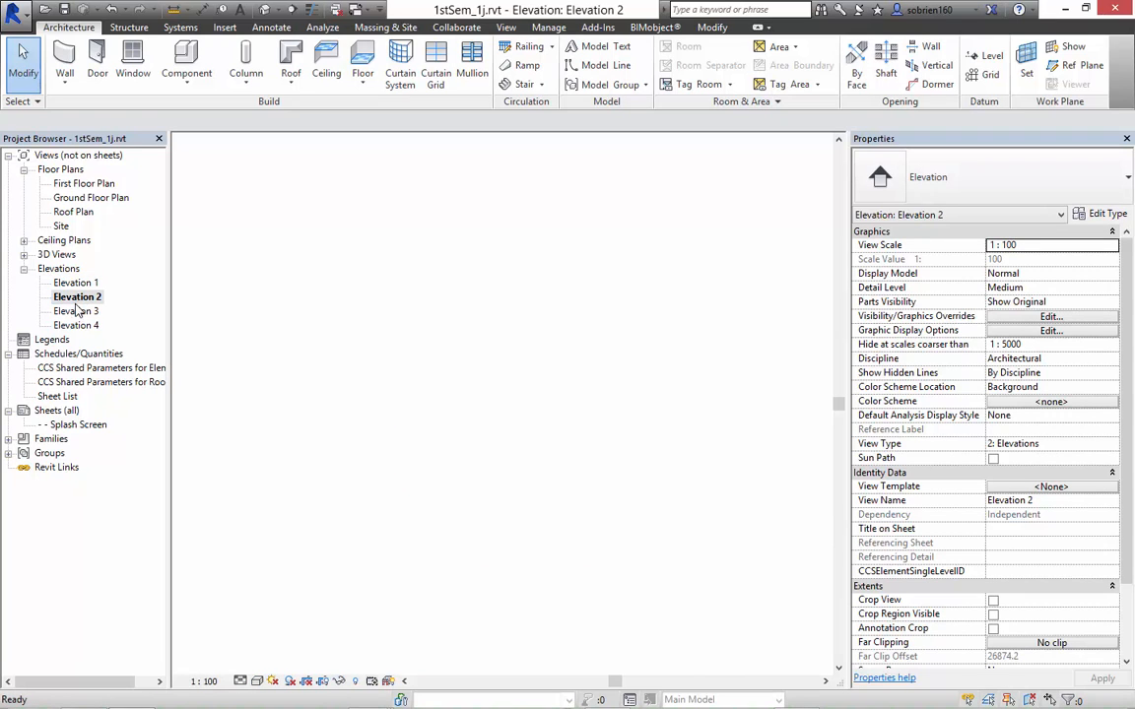
double_click(76, 312)
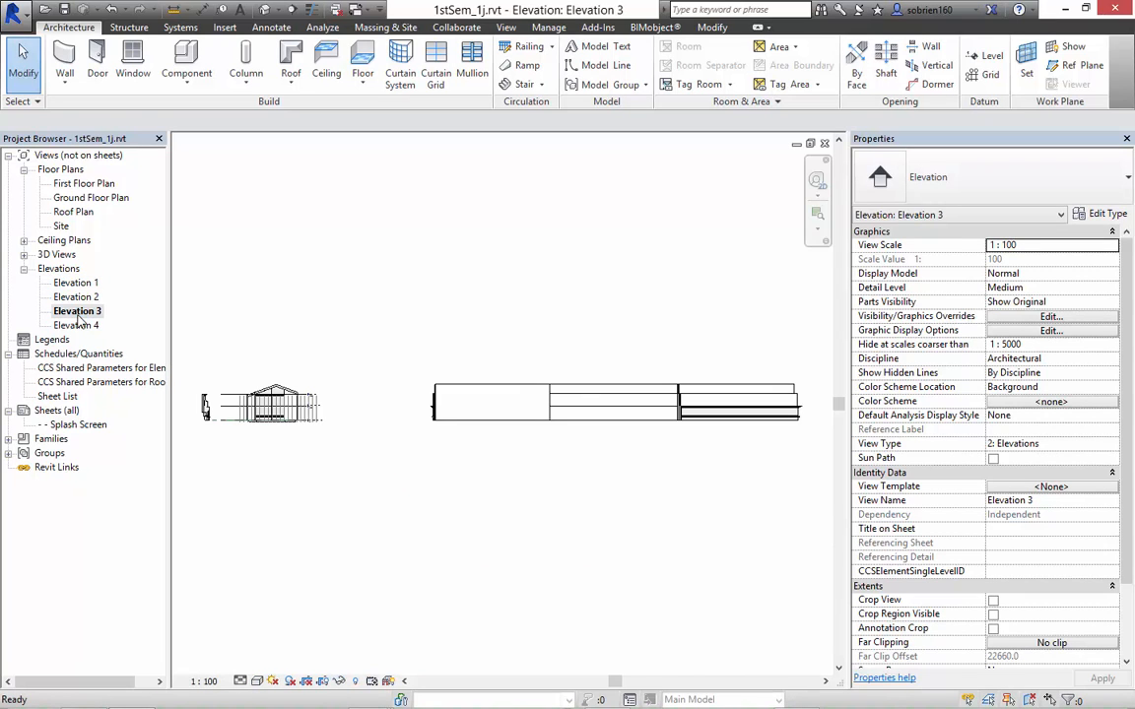
scroll(383, 473, up, 8)
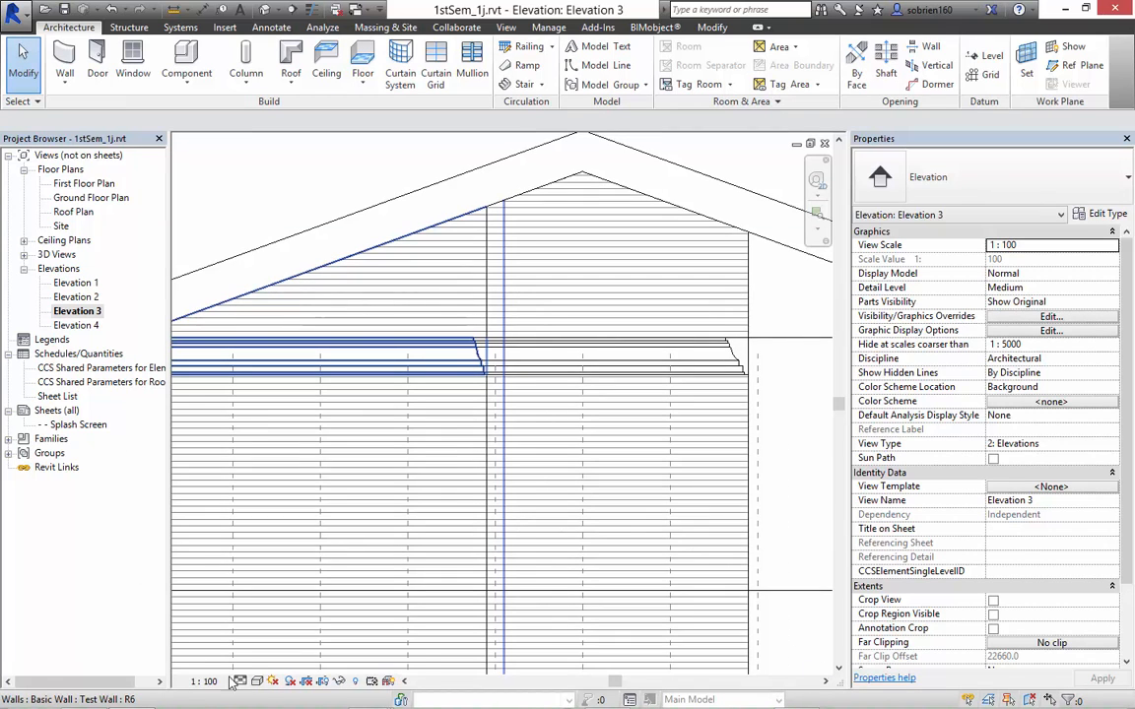
click(289, 681)
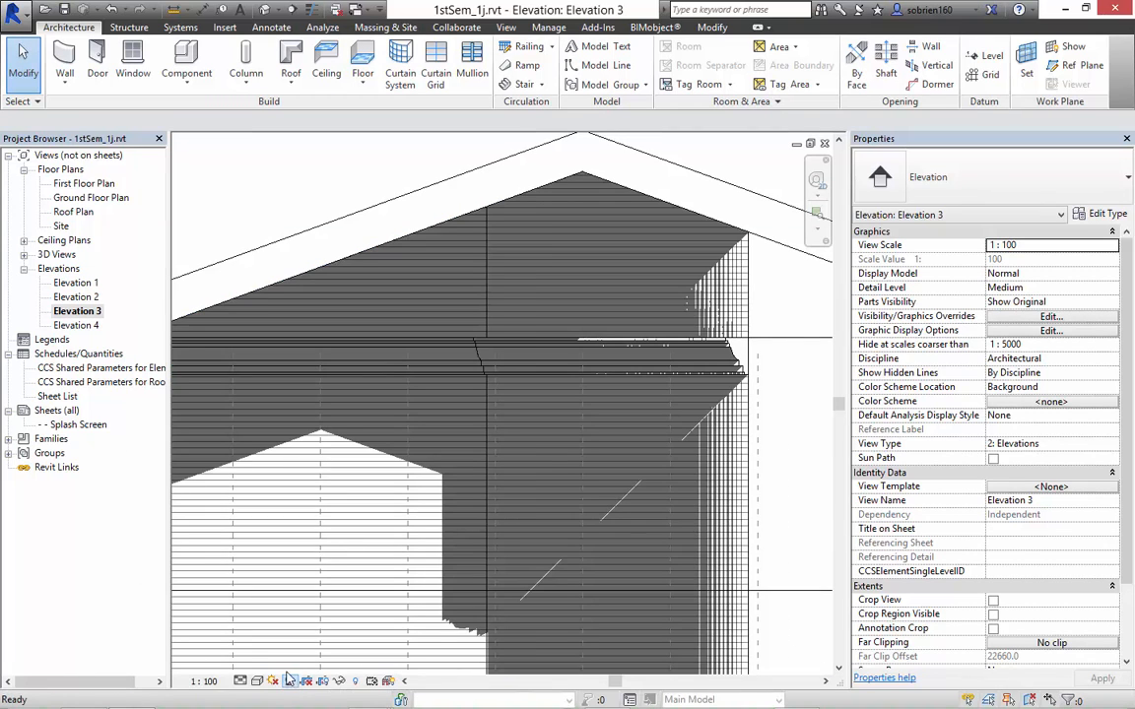
Set Elevation 3 to the Shaded visual style and examine the moulding on the house's gable wall.
click(256, 681)
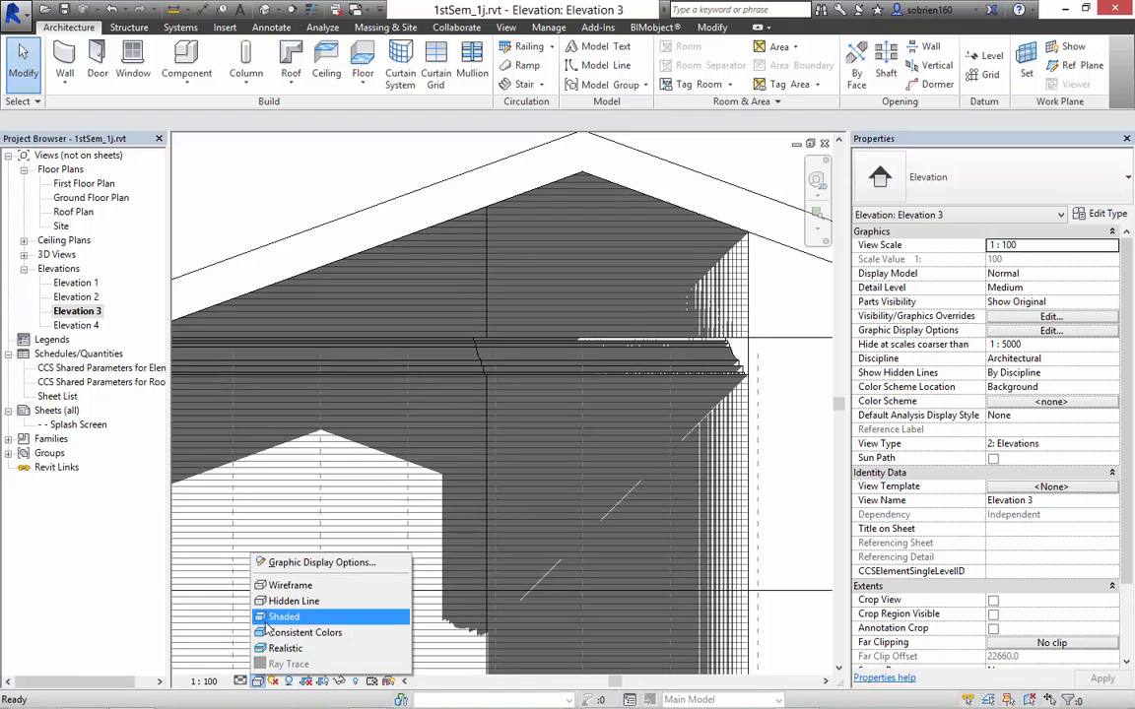
click(264, 623)
scroll(304, 493, down, 3)
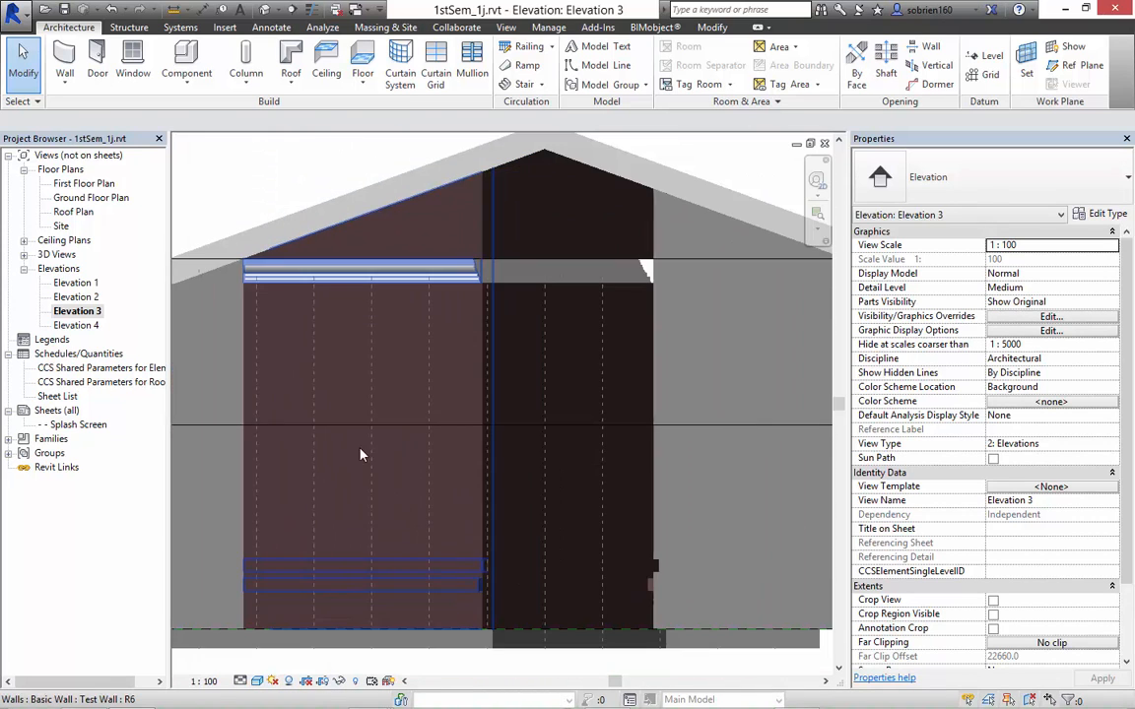
middle_drag(480, 522, 537, 461)
scroll(537, 461, down, 2)
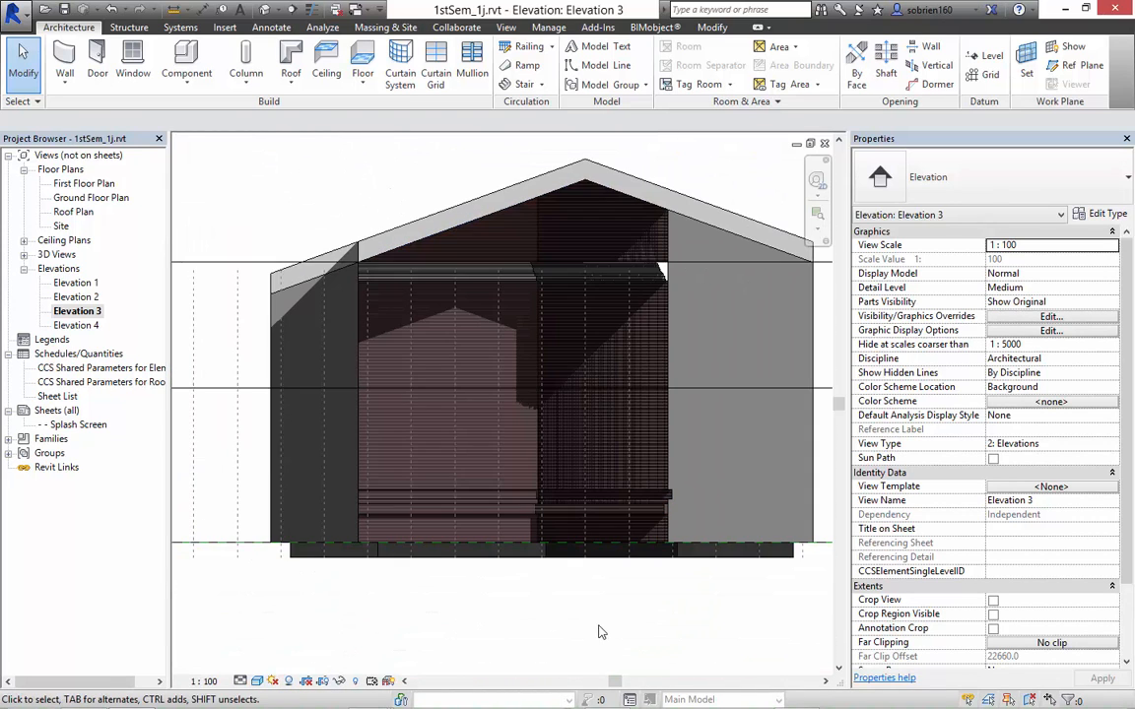
middle_drag(601, 631, 583, 635)
scroll(543, 281, up, 5)
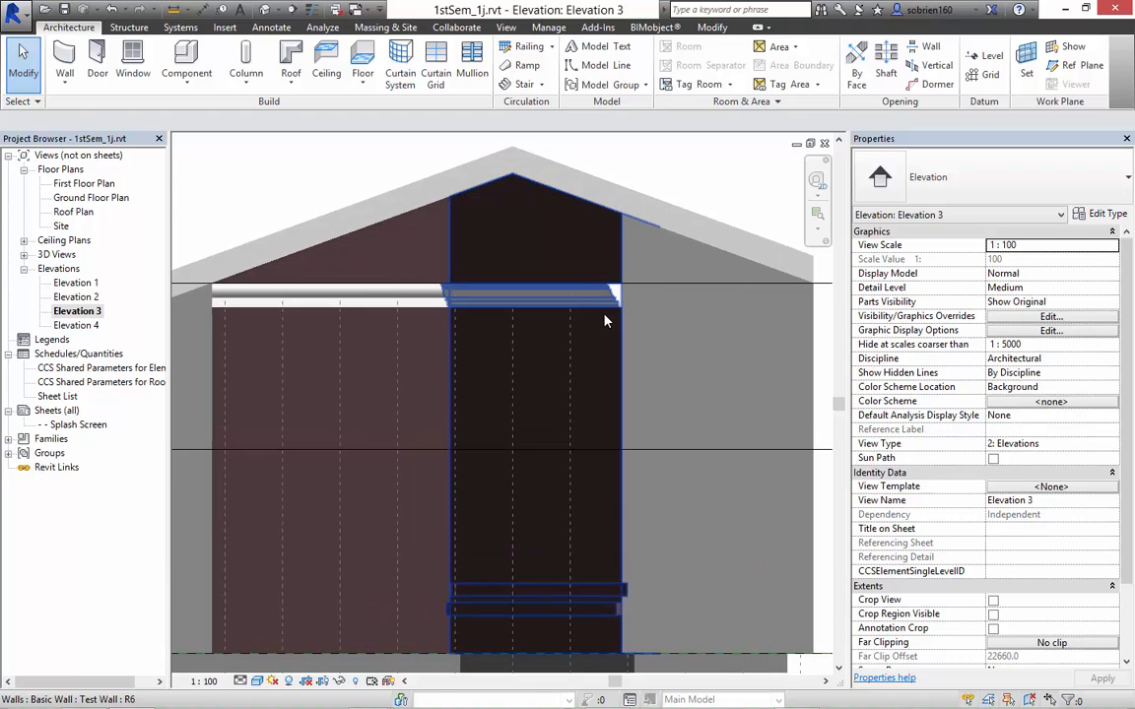
scroll(578, 352, down, 5)
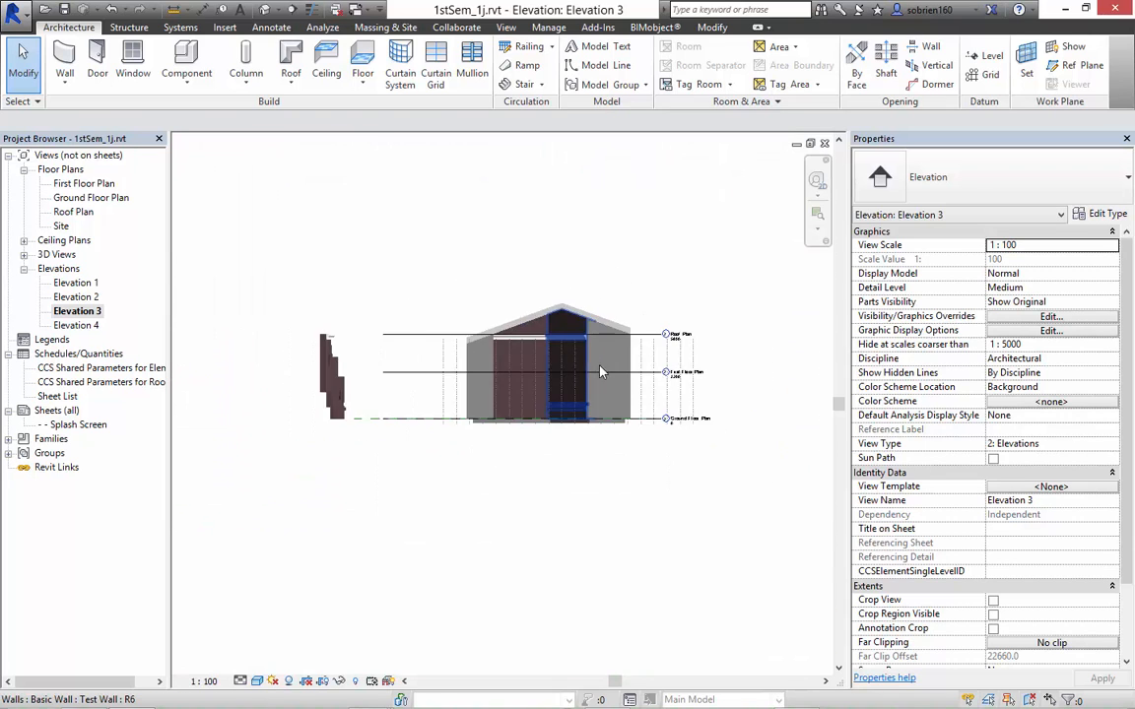
Inspect the end profile of the stacked wall enclosure beside the house in Elevation 3.
middle_drag(381, 482, 489, 438)
scroll(671, 411, up, 3)
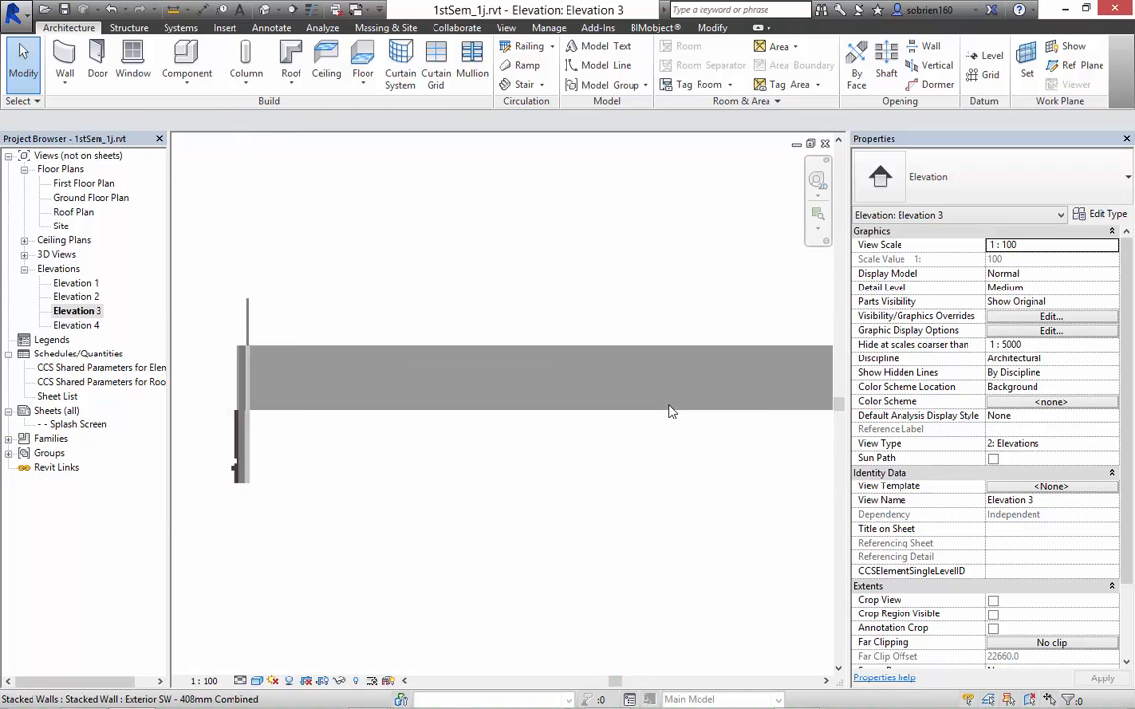
scroll(652, 436, down, 4)
scroll(522, 490, up, 3)
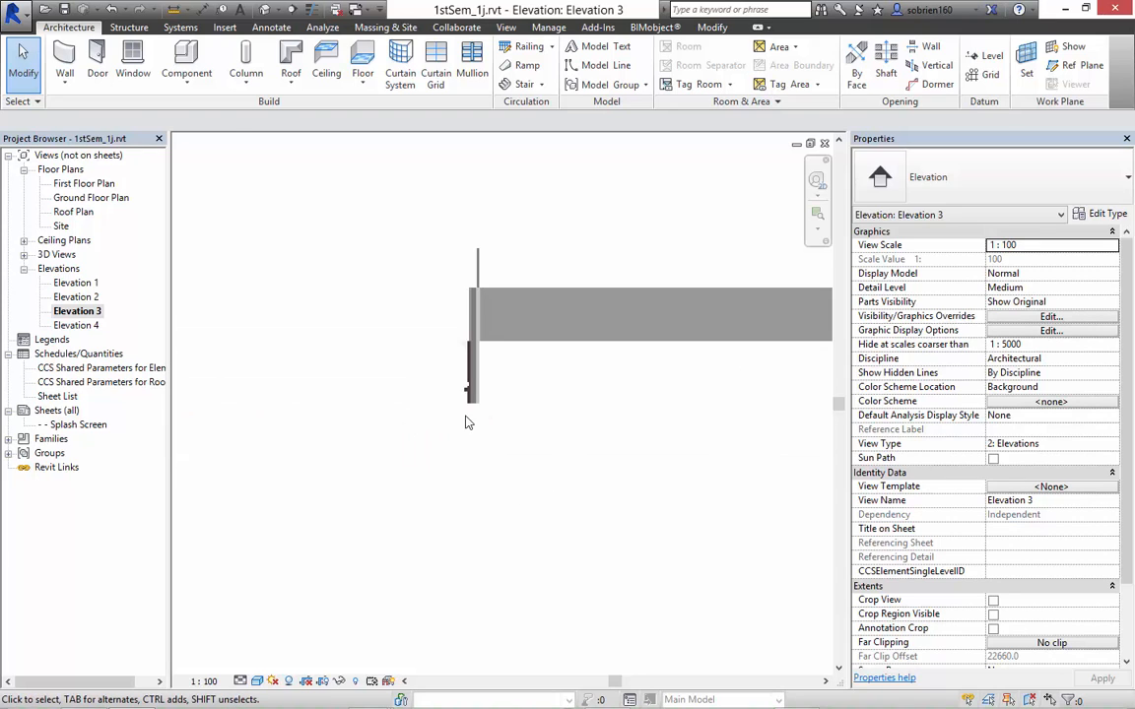
middle_drag(431, 404, 541, 464)
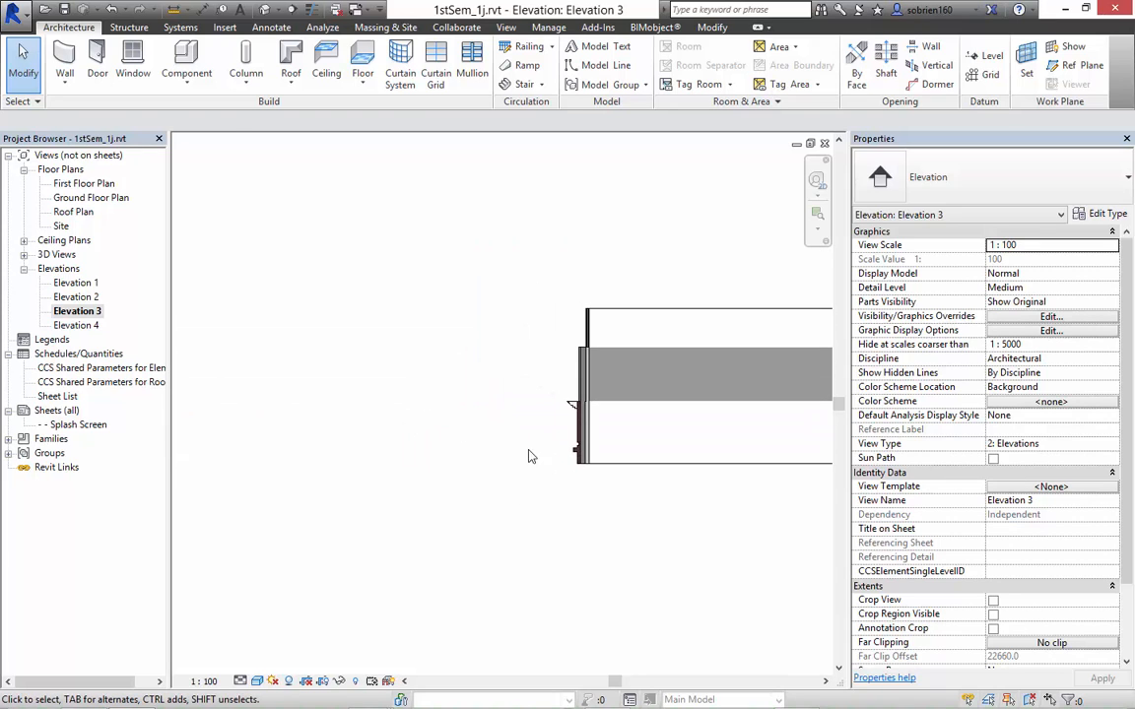
Switch to Chrome to review the Walls and the Roofs and Floors topics in the lecture plan, and return to Revit.
mouse_move(286, 702)
click(83, 695)
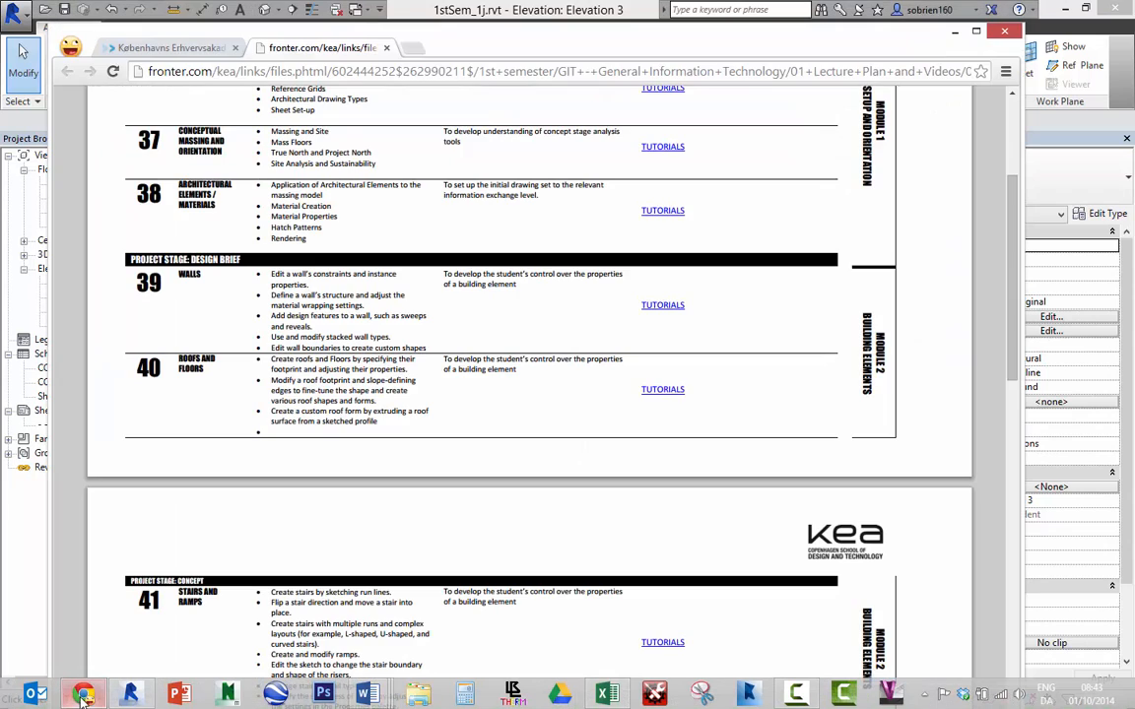
scroll(275, 414, down, 2)
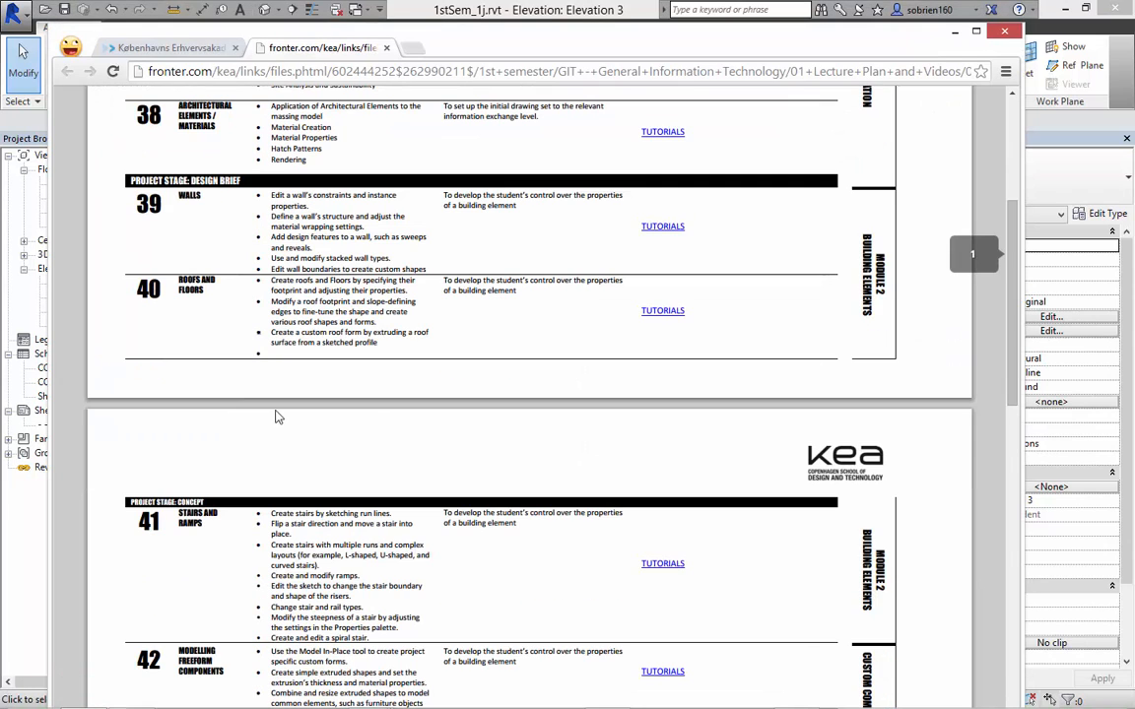
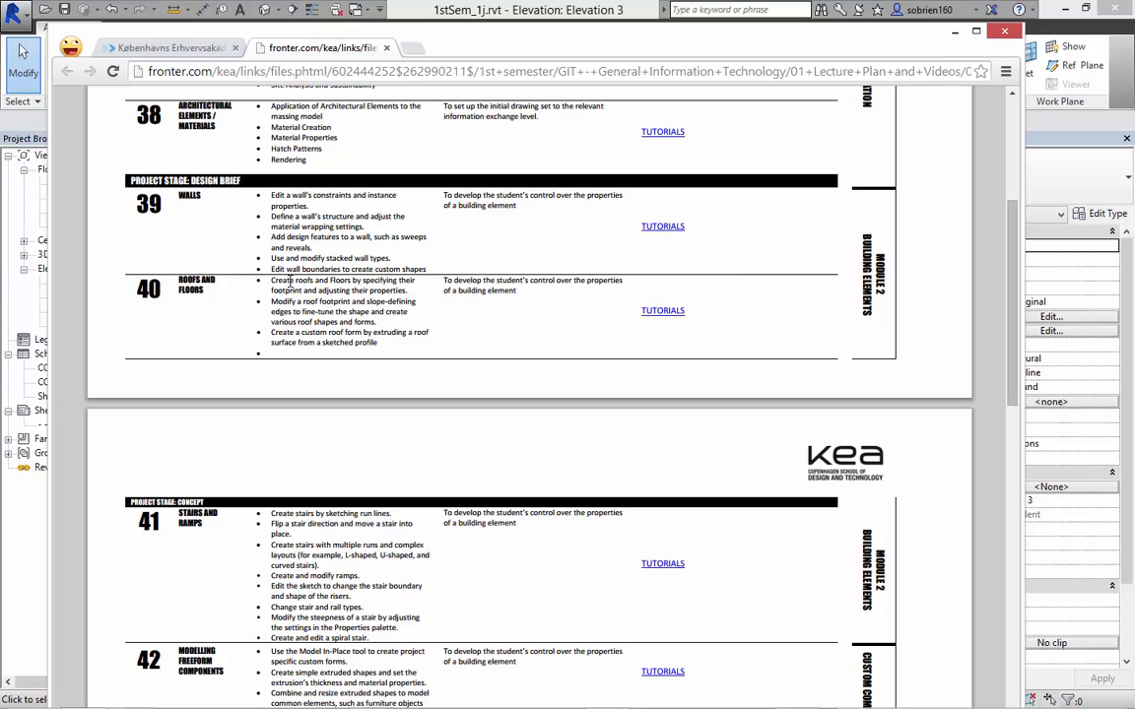
drag(732, 36, 743, 26)
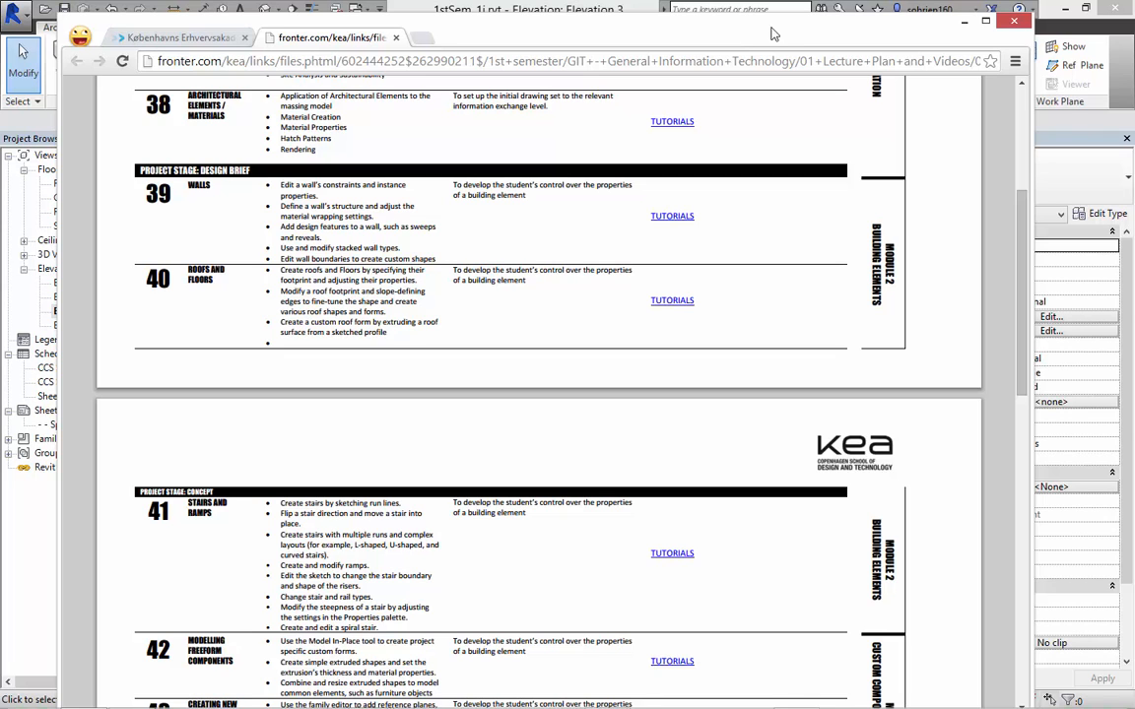
drag(792, 27, 830, 32)
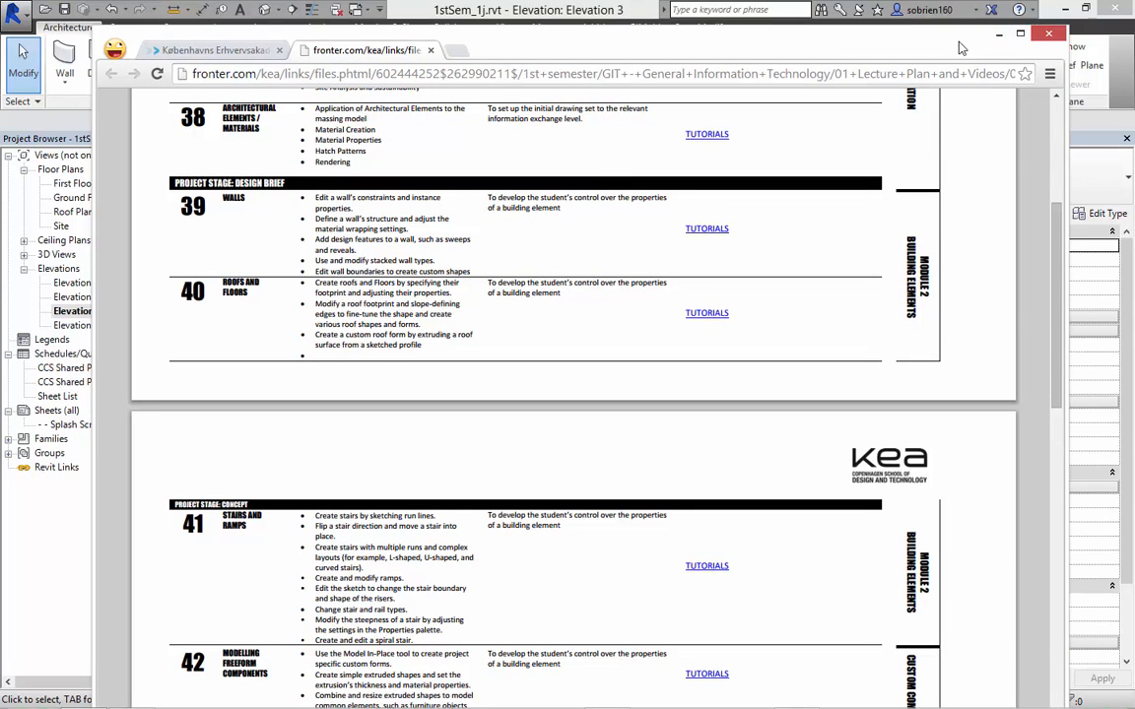
drag(960, 41, 956, 42)
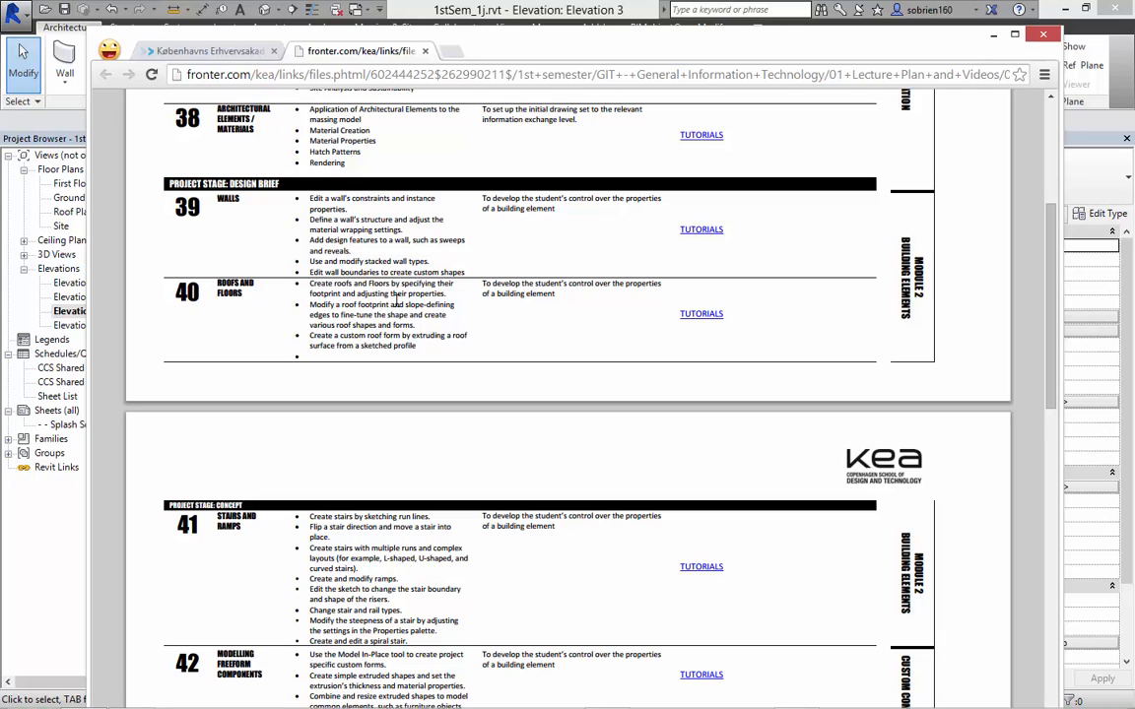
click(991, 36)
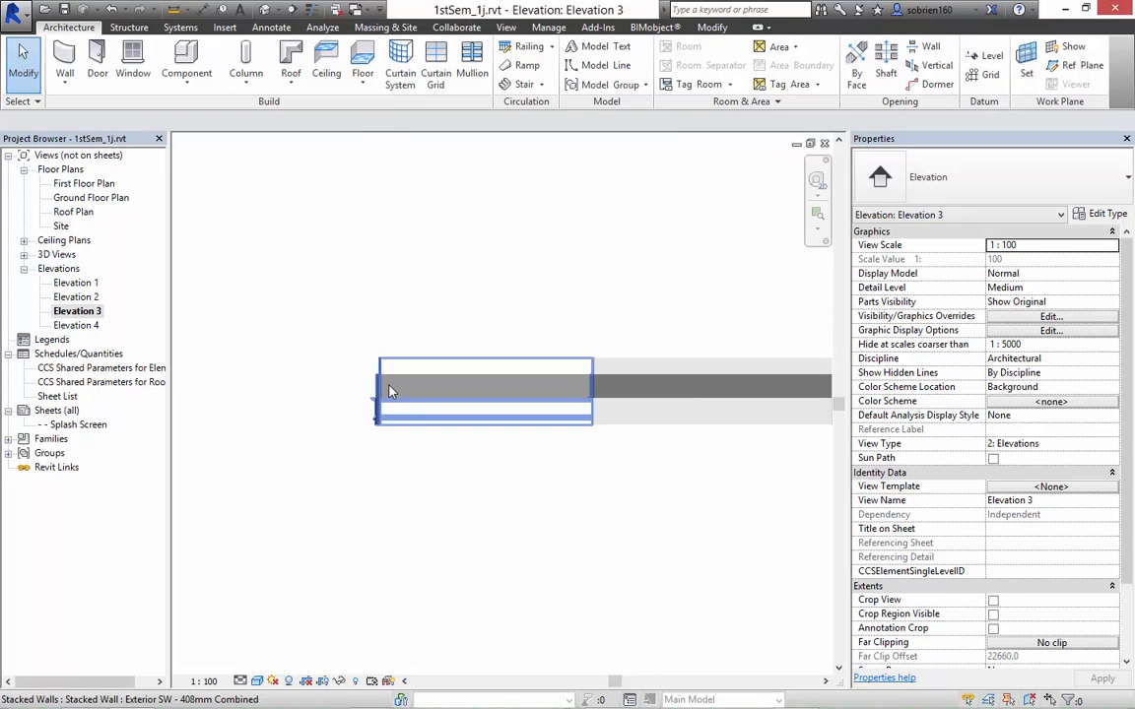
Delete the row of stacked walls beside the house in Elevation 3.
scroll(433, 413, down, 5)
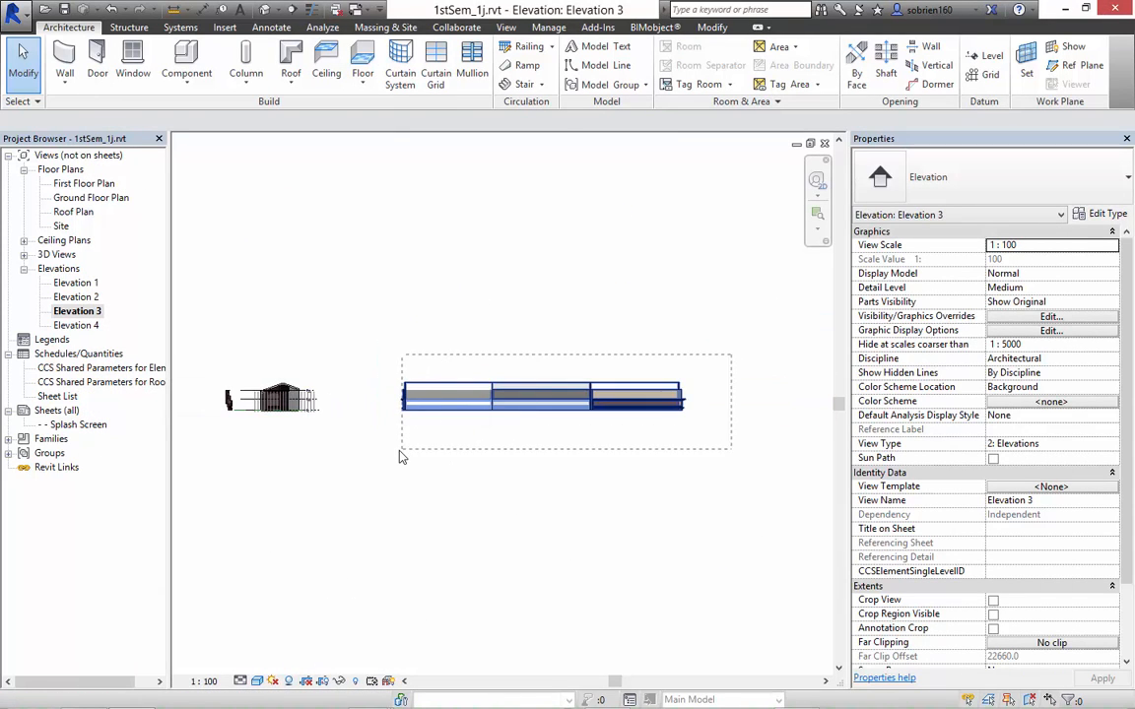
drag(401, 456, 406, 457)
key(Delete)
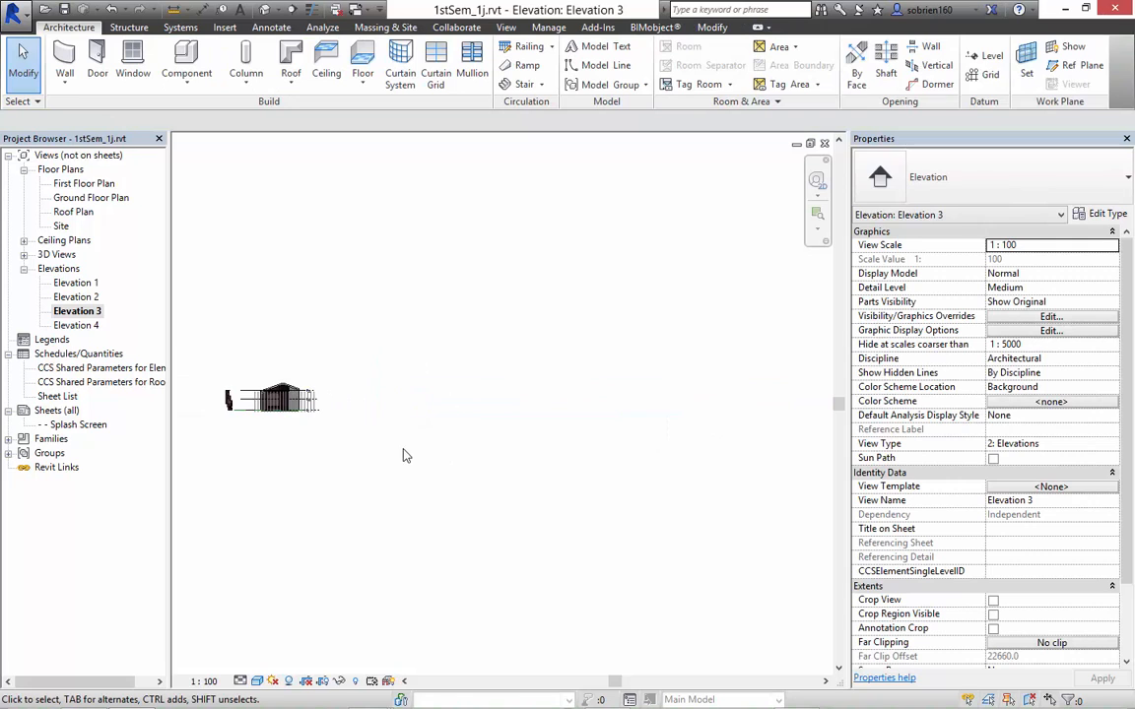
Examine the custom-profiled Test Wall beside the house and the moulding on the house's gable wall in Elevation 3.
scroll(236, 419, up, 4)
scroll(512, 439, up, 6)
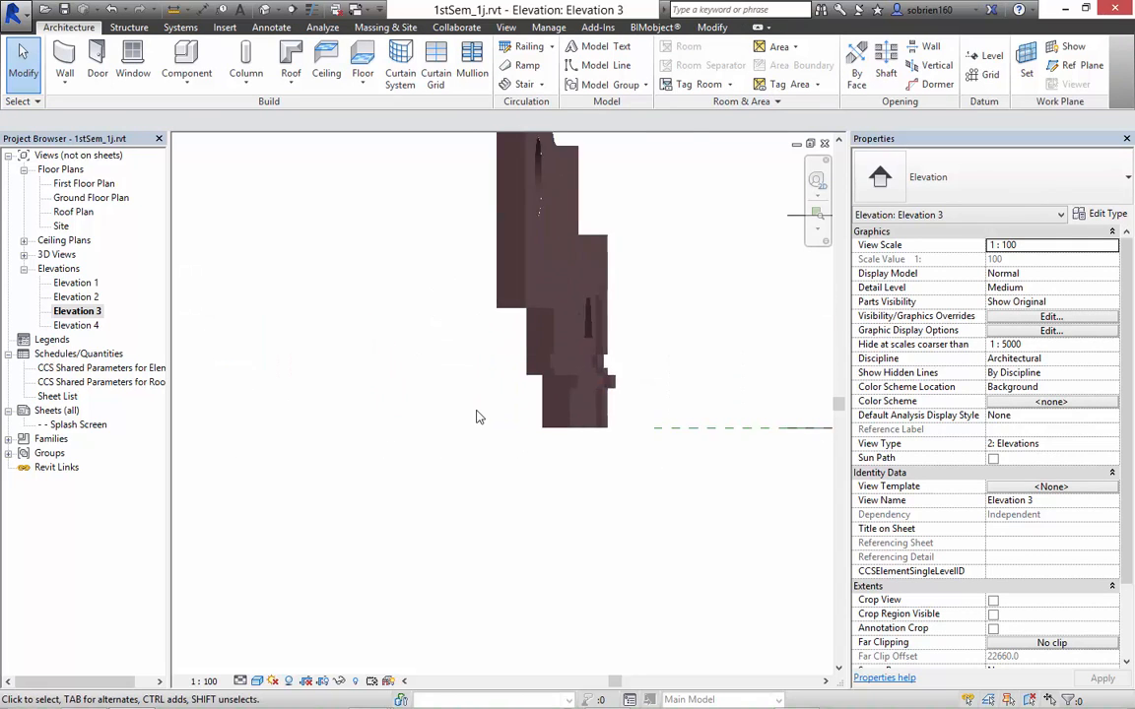
scroll(478, 260, up, 2)
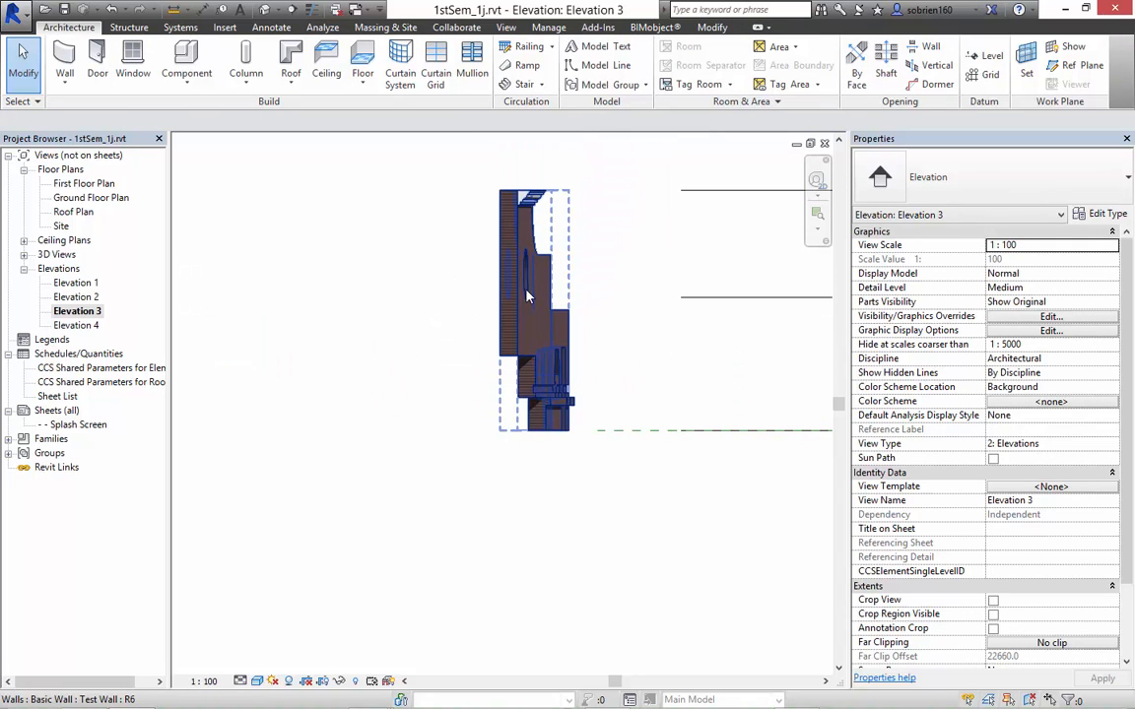
scroll(558, 257, up, 2)
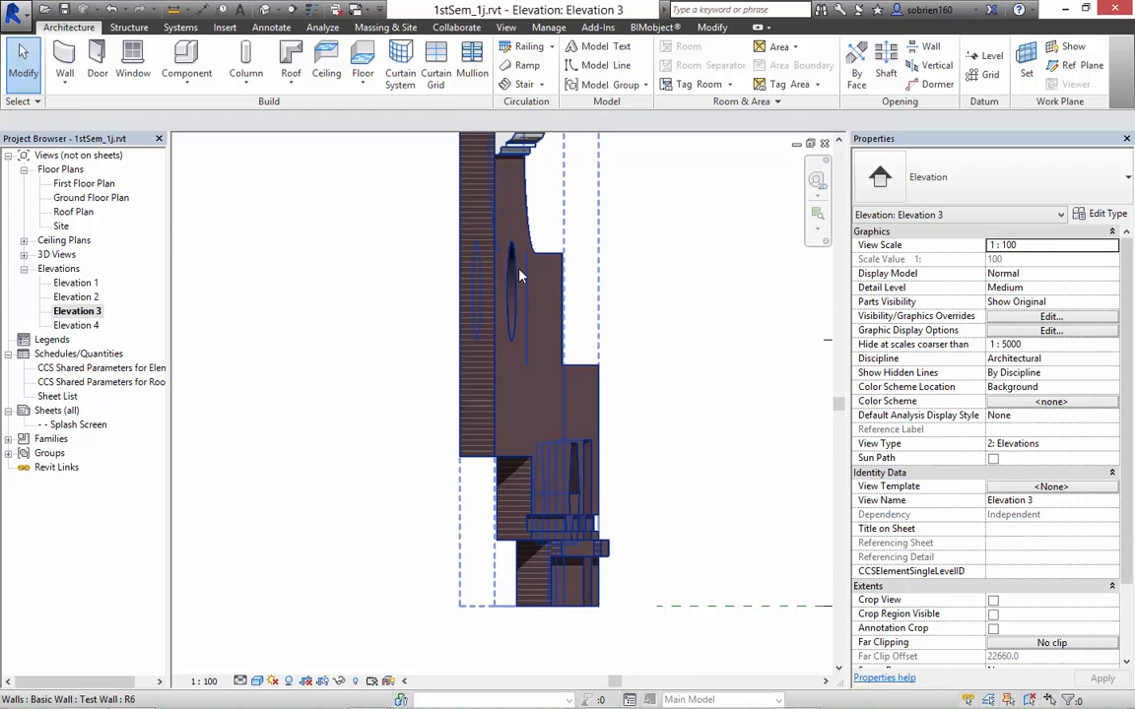
middle_drag(518, 269, 468, 323)
click(468, 323)
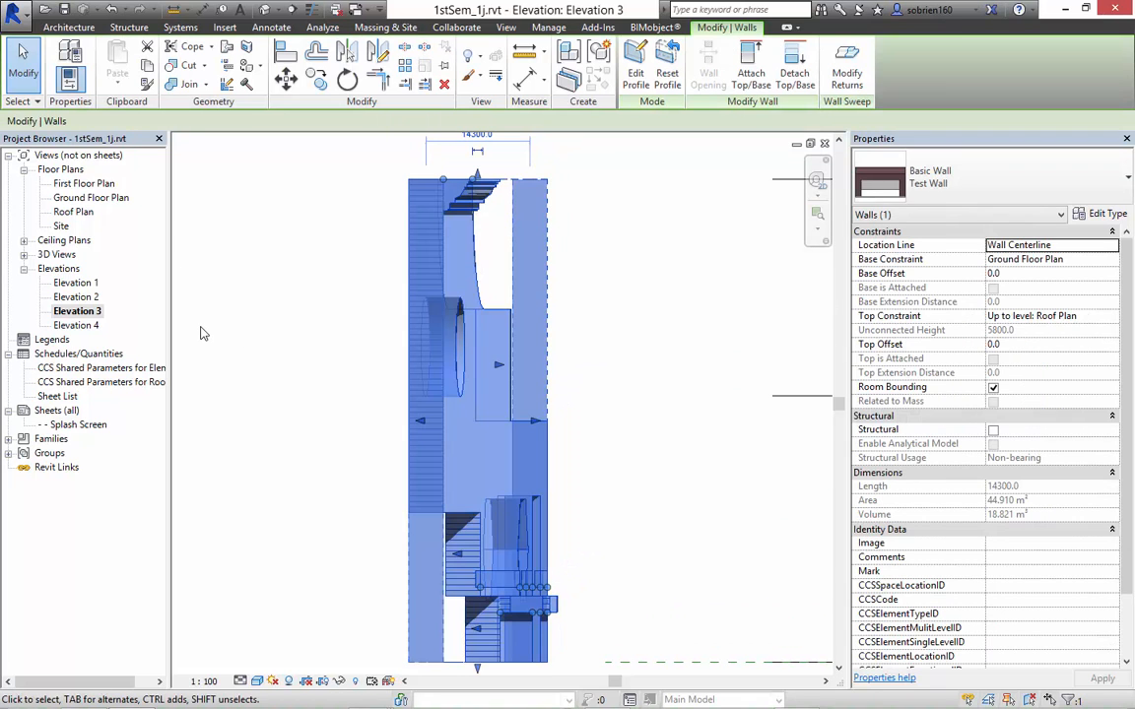
click(200, 333)
scroll(203, 329, down, 3)
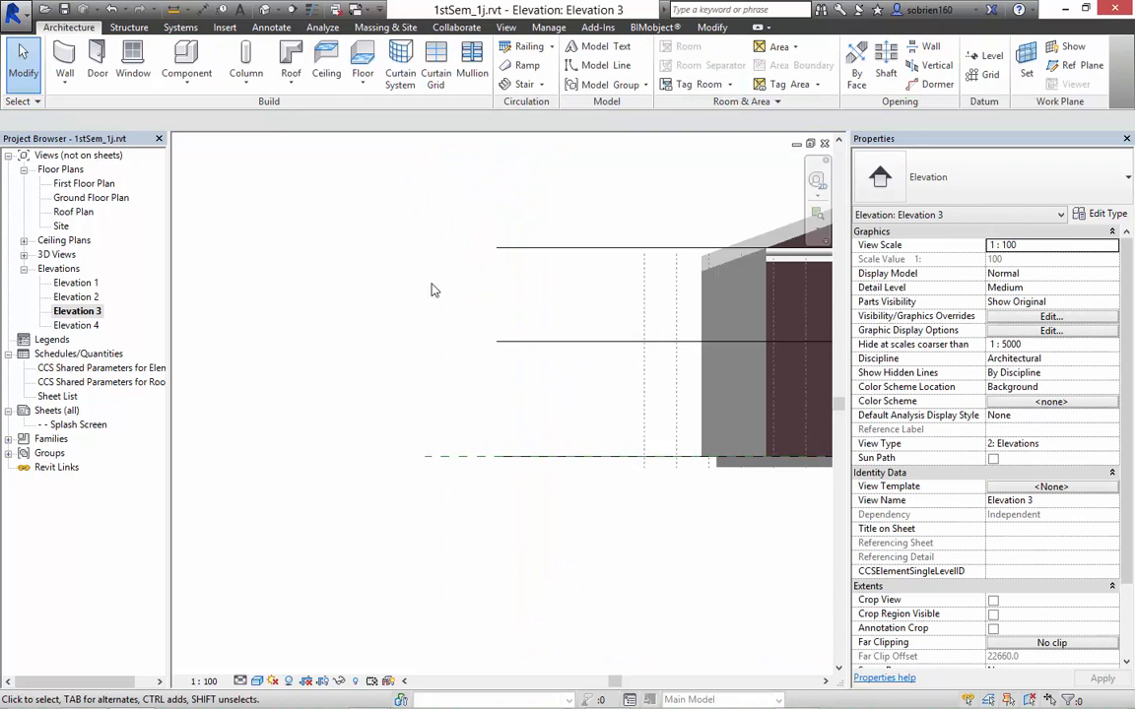
scroll(494, 372, down, 2)
scroll(497, 379, up, 4)
scroll(533, 273, up, 2)
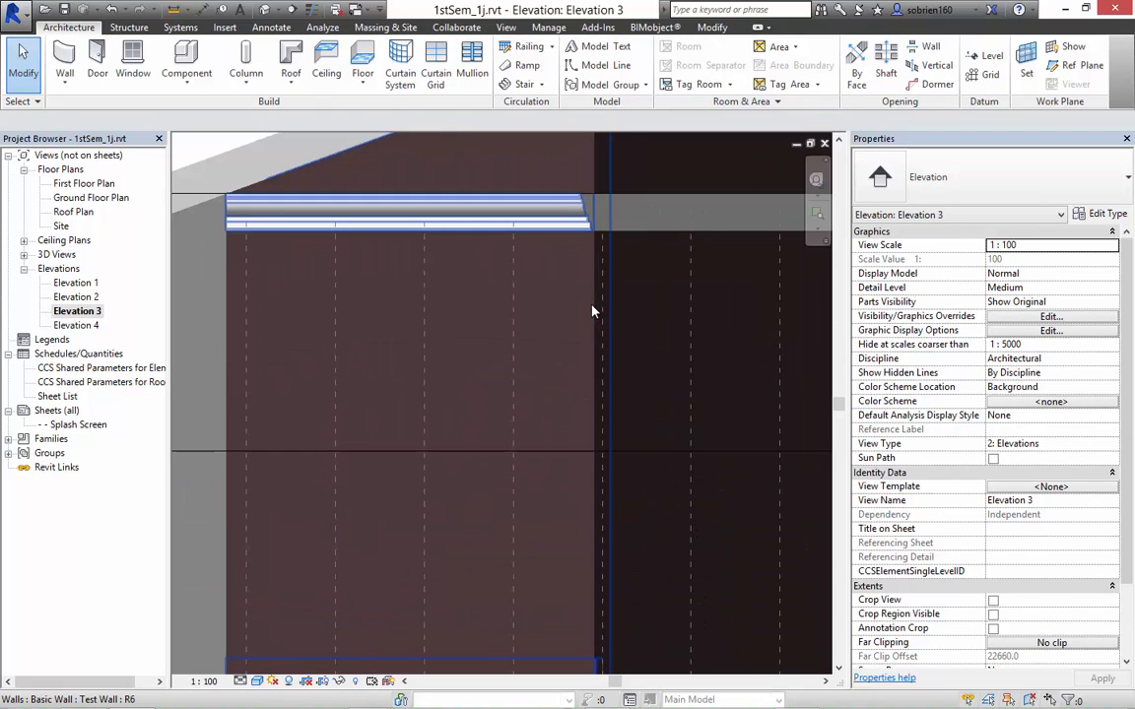
scroll(585, 308, down, 3)
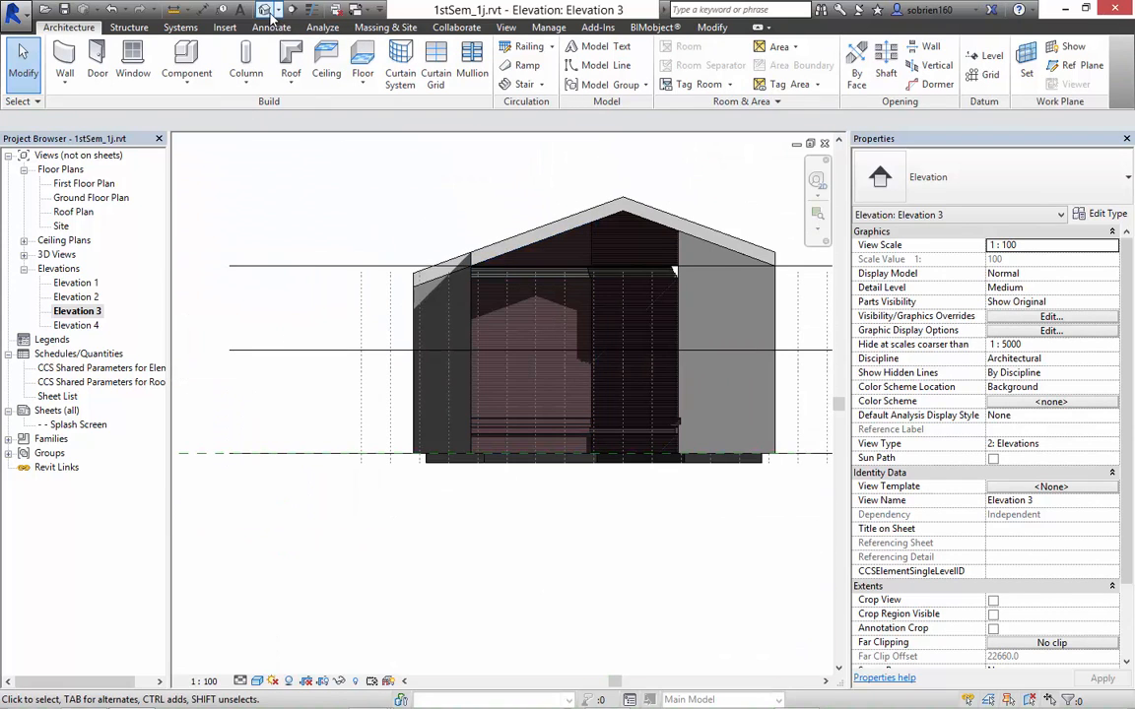
Open the default 3D view, delete the remaining Exterior SW - 408mm Combined stacked wall and fit the view to the model.
click(248, 9)
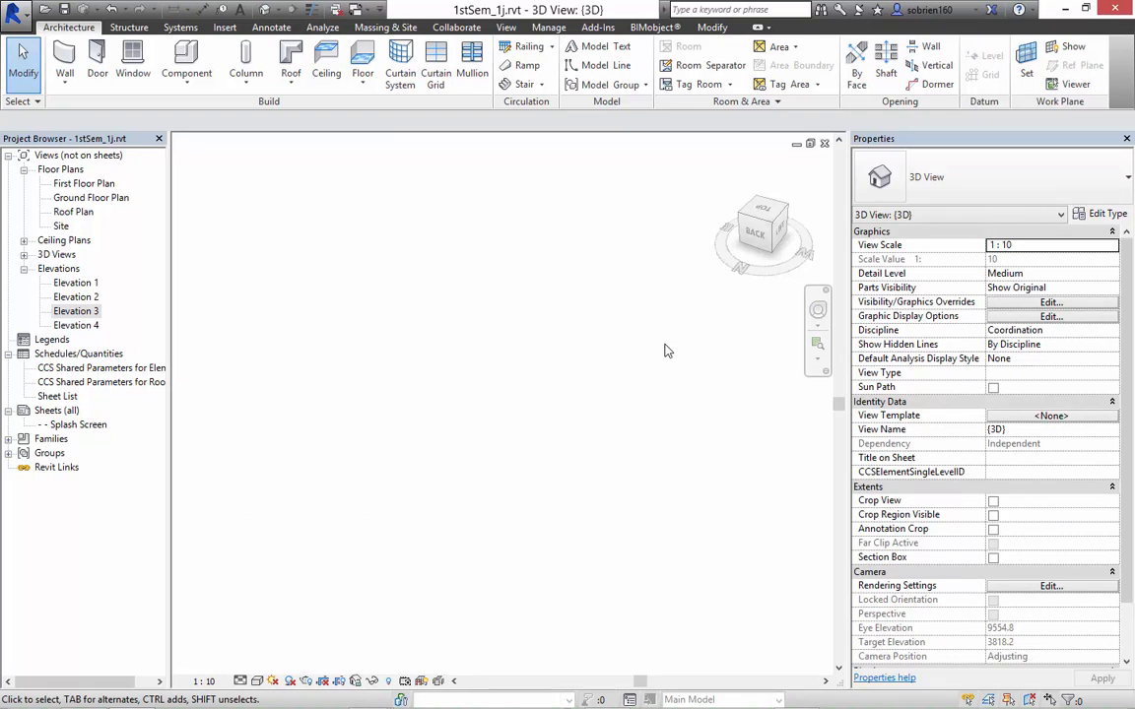
click(597, 333)
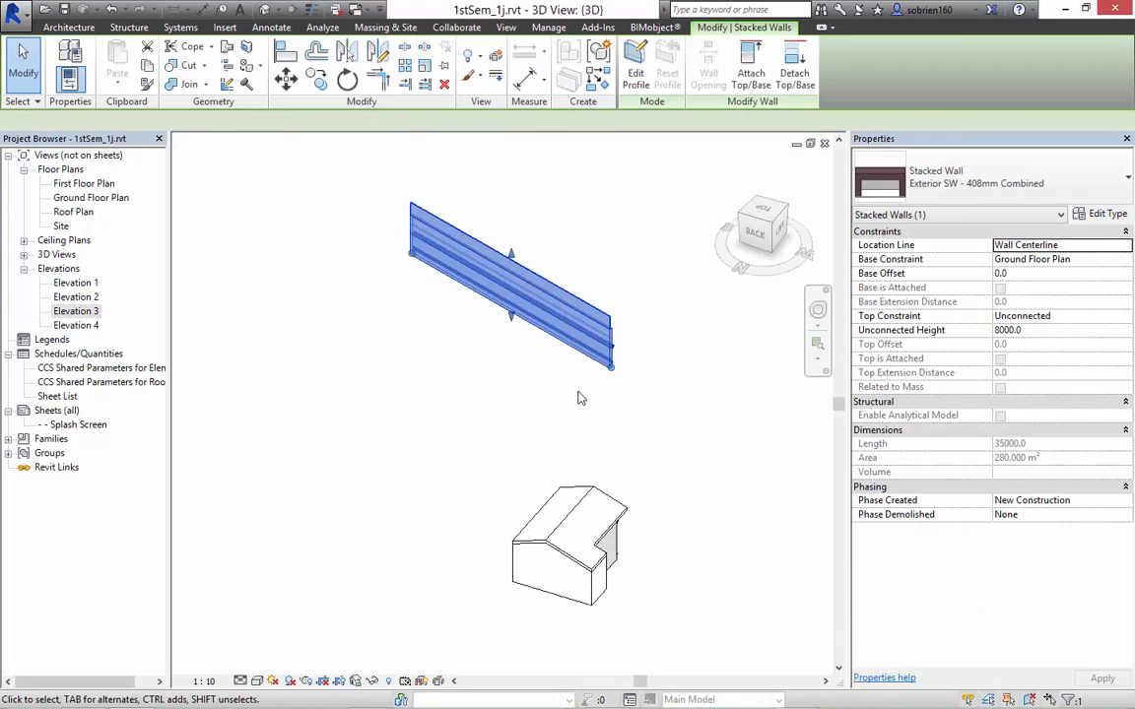
key(Delete)
key(a)
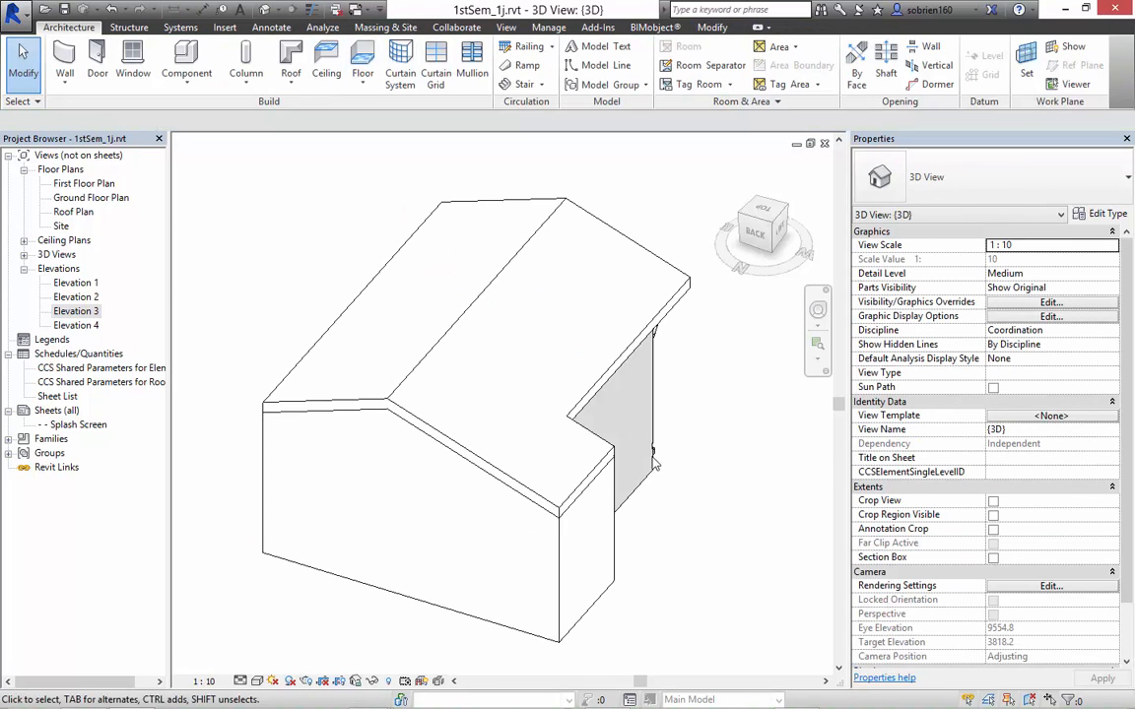
Delete the Generic - 400mm roof from the house in the 3D view.
shift+middle_drag(657, 470, 426, 355)
middle_drag(719, 319, 574, 380)
scroll(764, 402, up, 1)
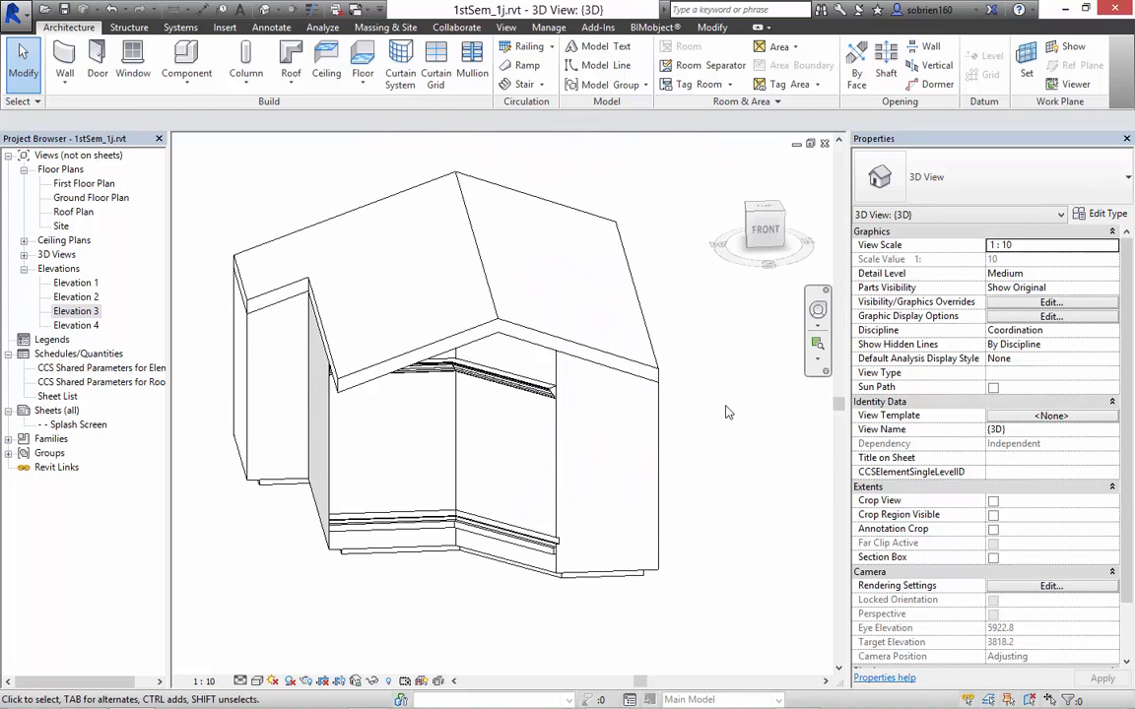
middle_drag(715, 397, 714, 404)
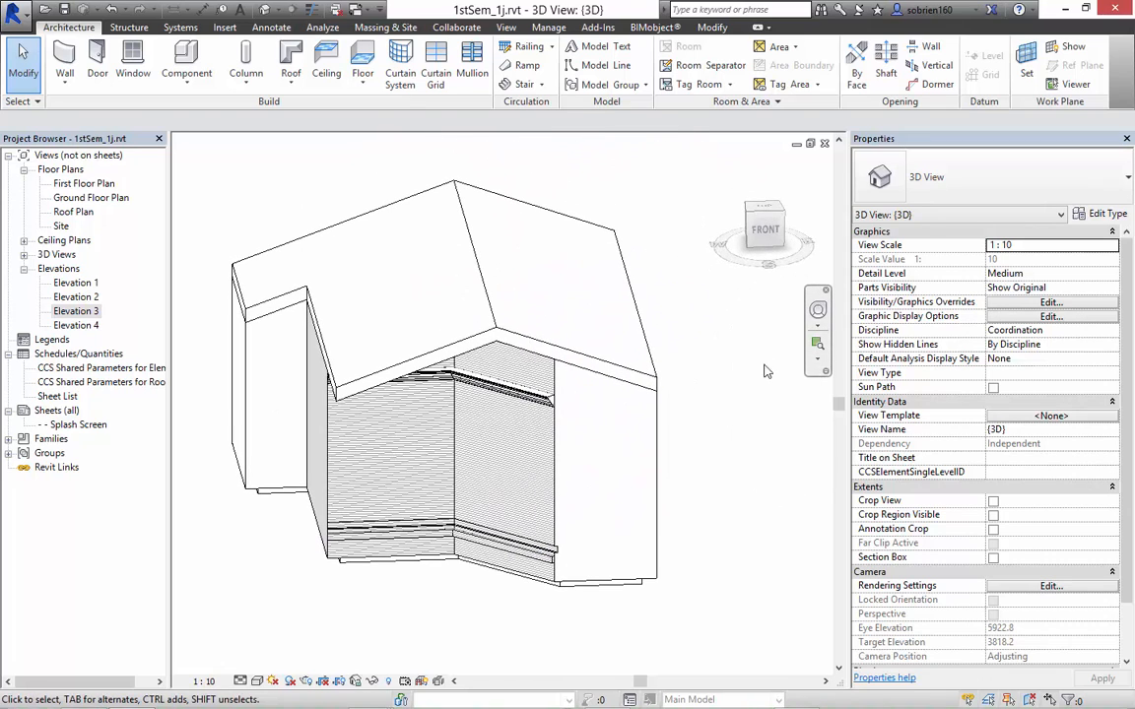
click(541, 212)
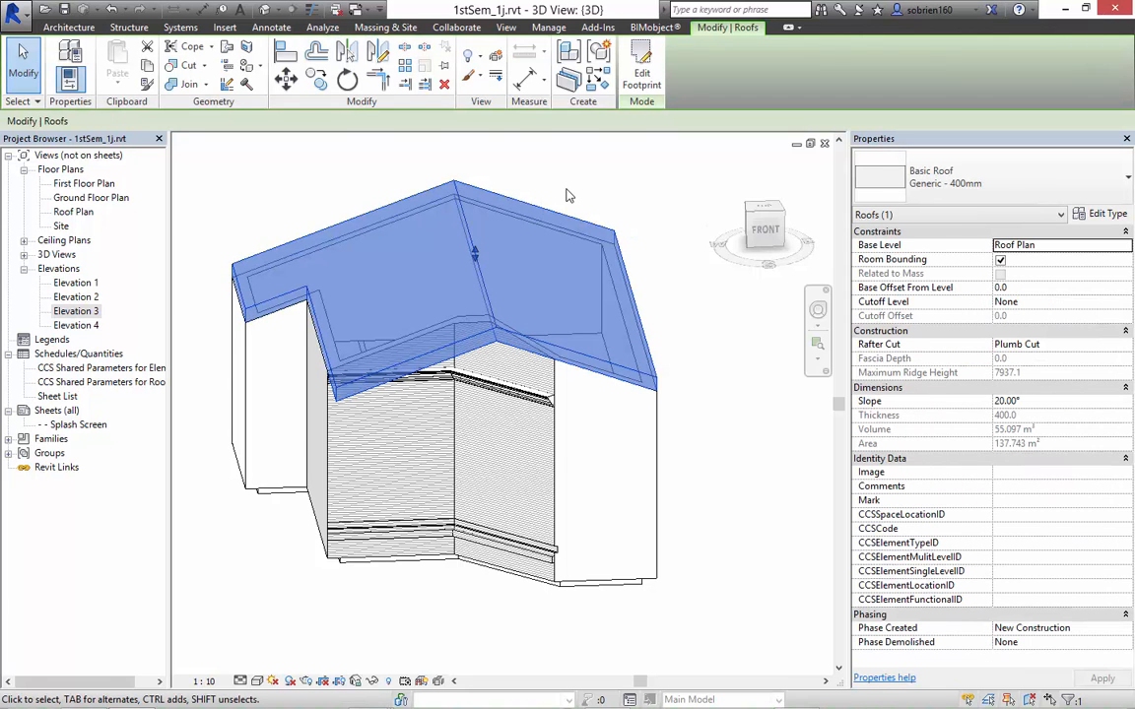
key(Delete)
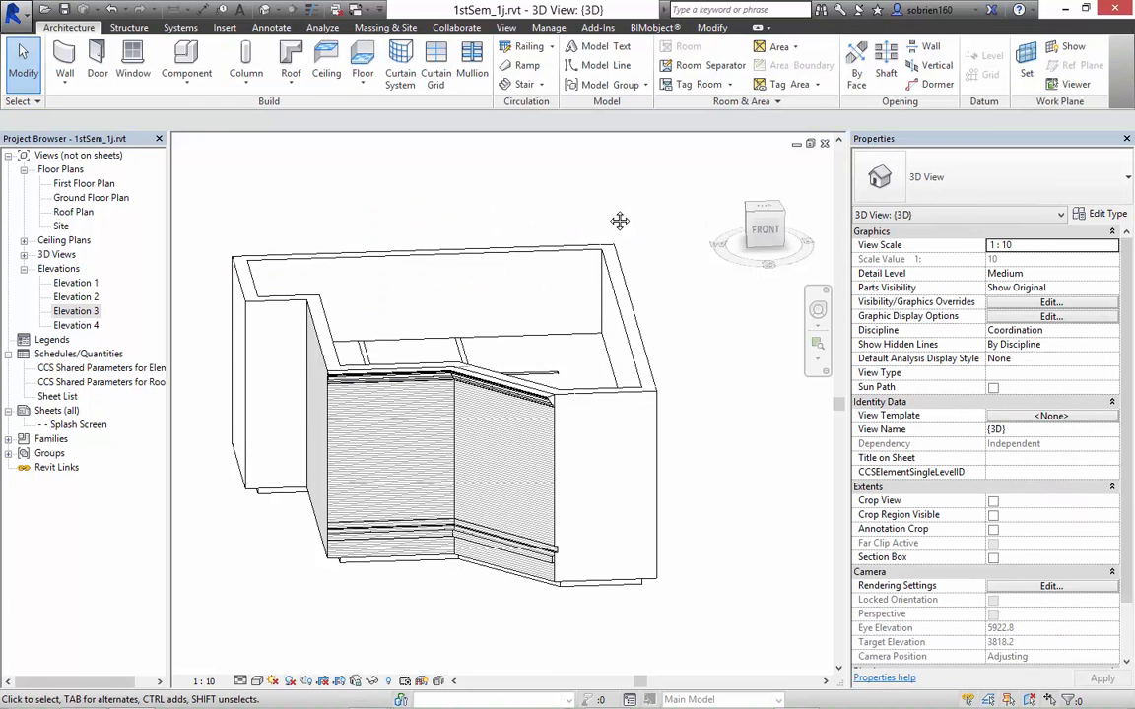
Look over the exposed tops of the house walls in 3D and open Elevation 1.
scroll(619, 220, up, 5)
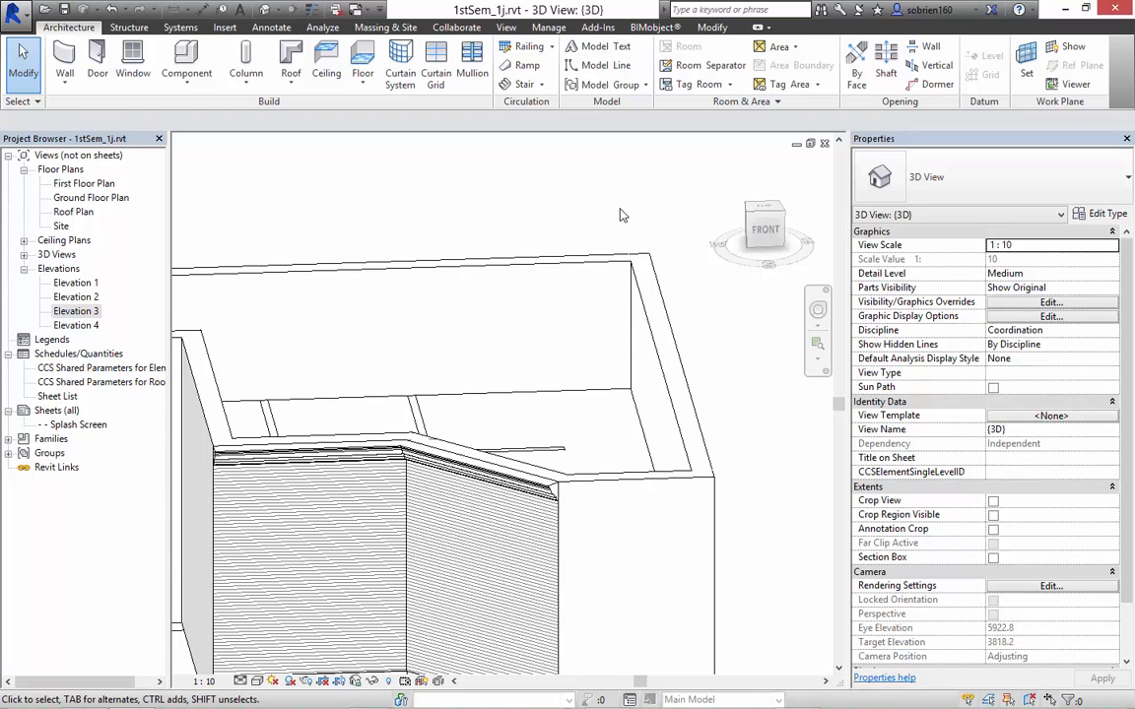
middle_drag(591, 241, 617, 224)
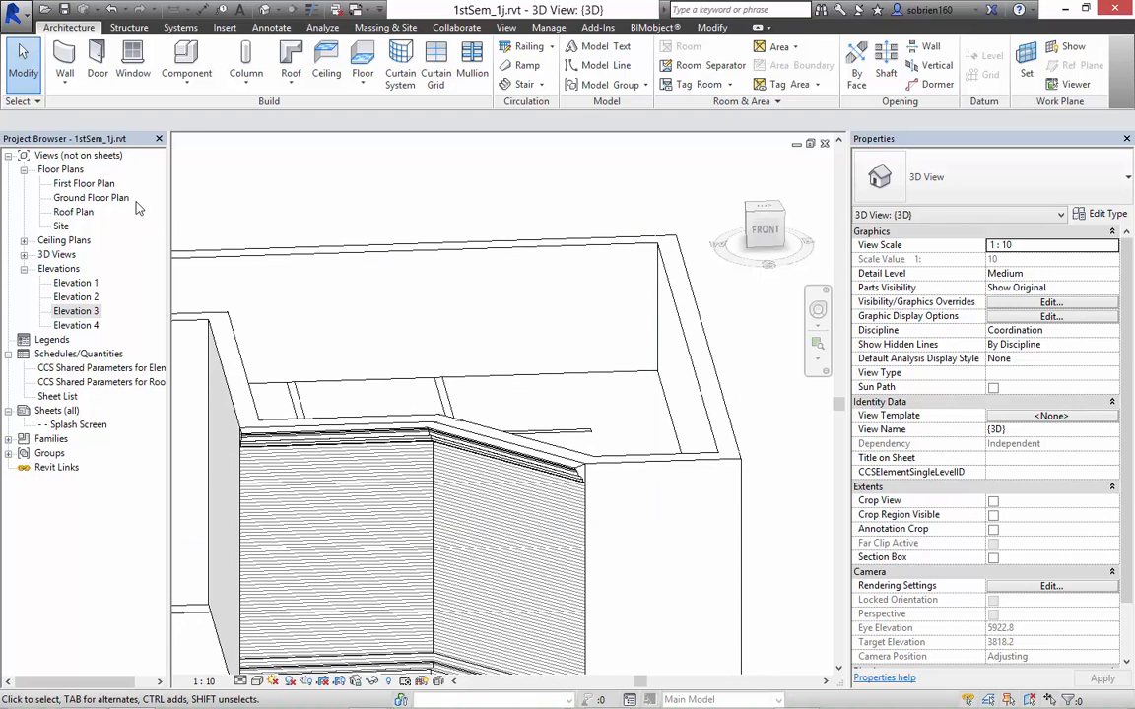
click(98, 198)
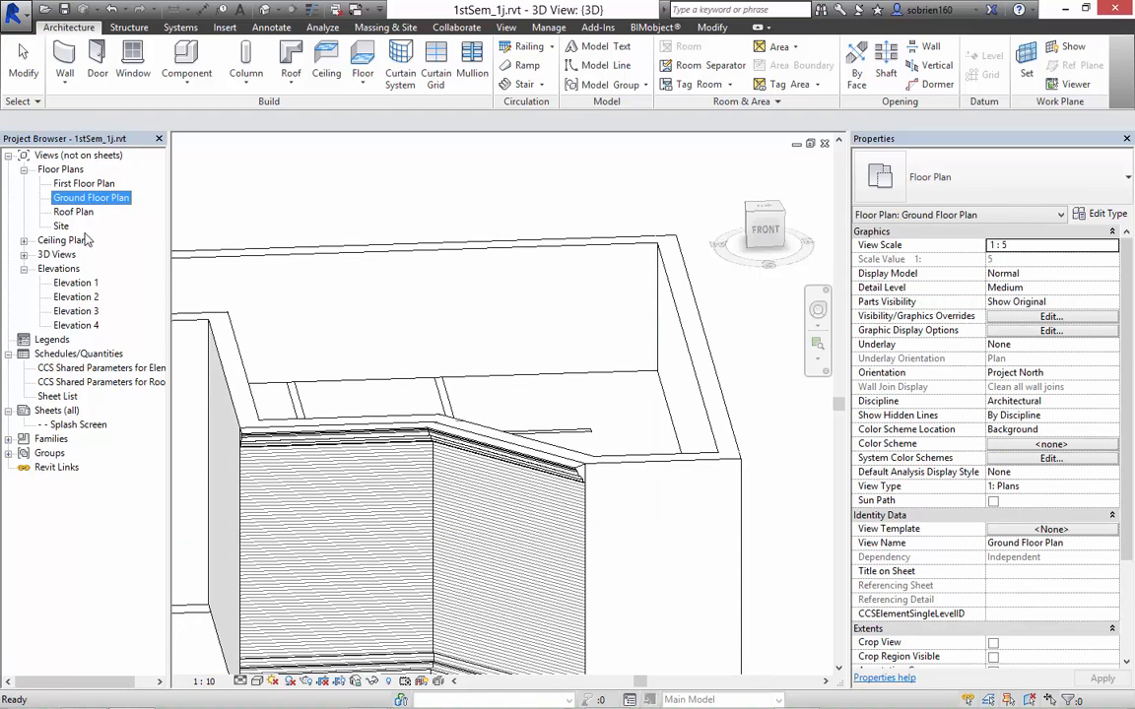
double_click(76, 283)
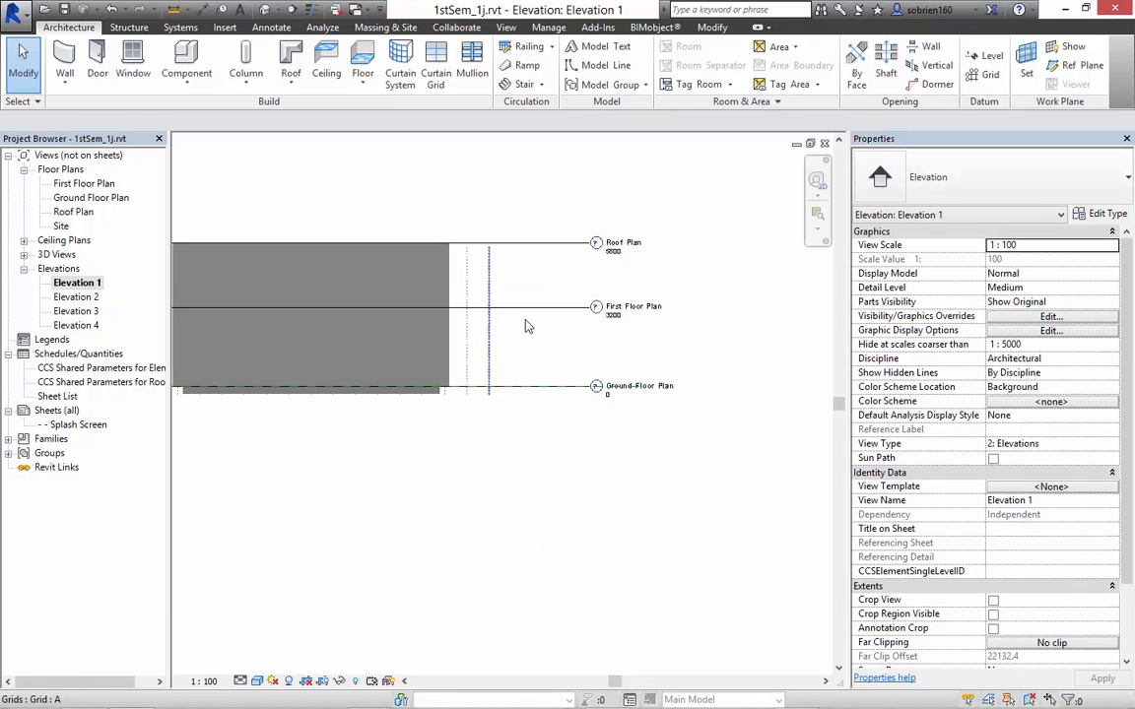
Look over the house levels in Elevation 1 and open the Roof Plan floor plan.
scroll(525, 326, up, 5)
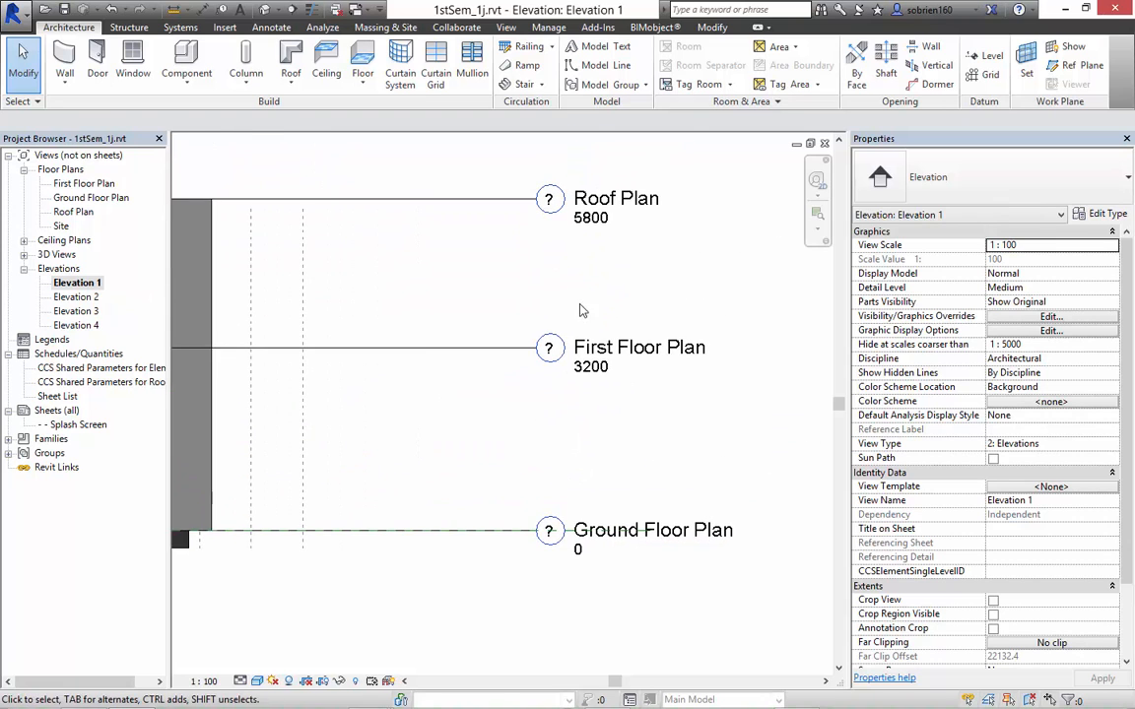
scroll(579, 310, down, 2)
scroll(511, 332, down, 2)
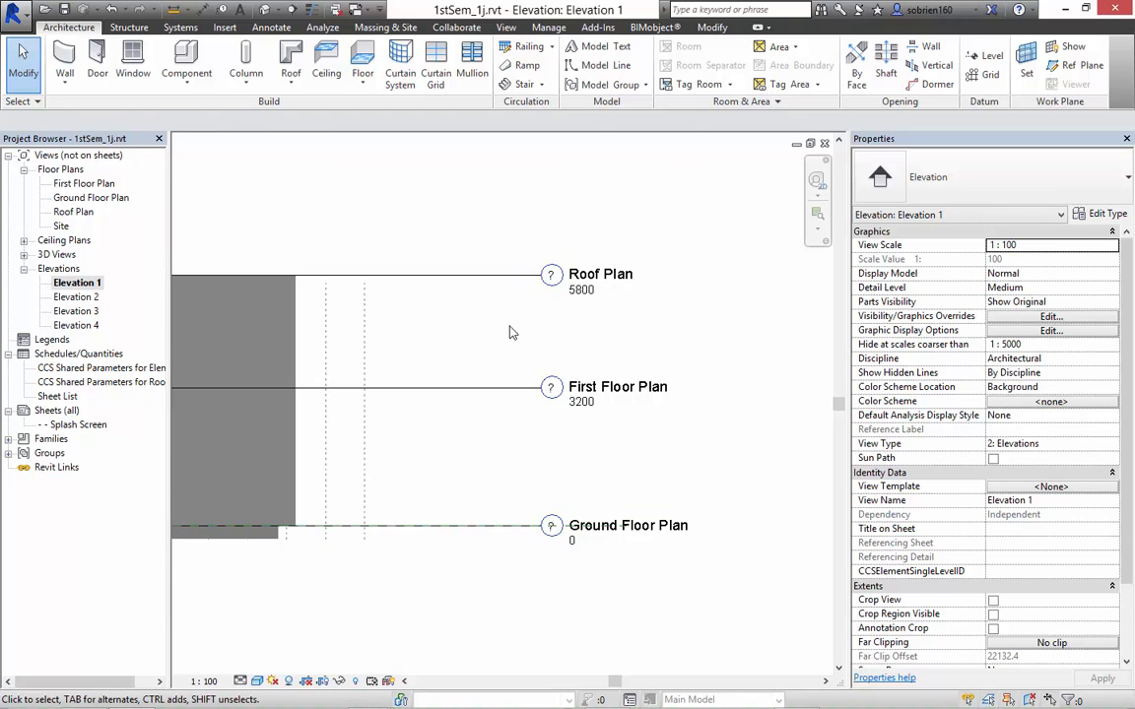
middle_drag(486, 323, 590, 362)
scroll(581, 317, down, 1)
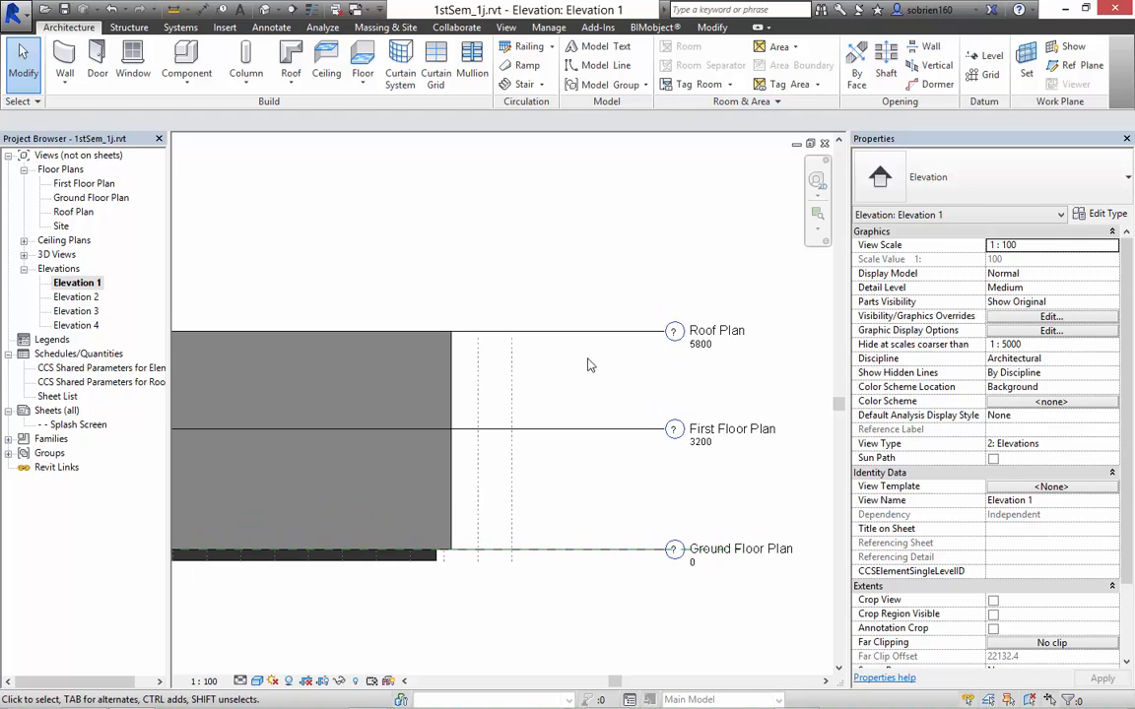
double_click(79, 213)
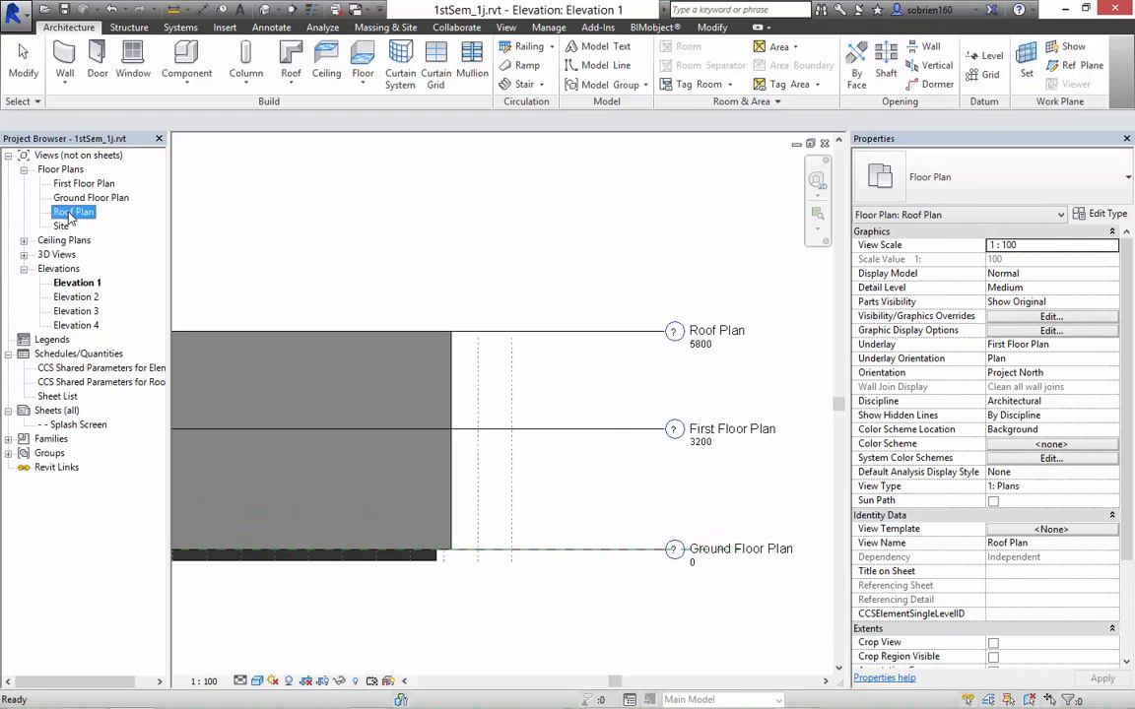
middle_drag(575, 375, 589, 367)
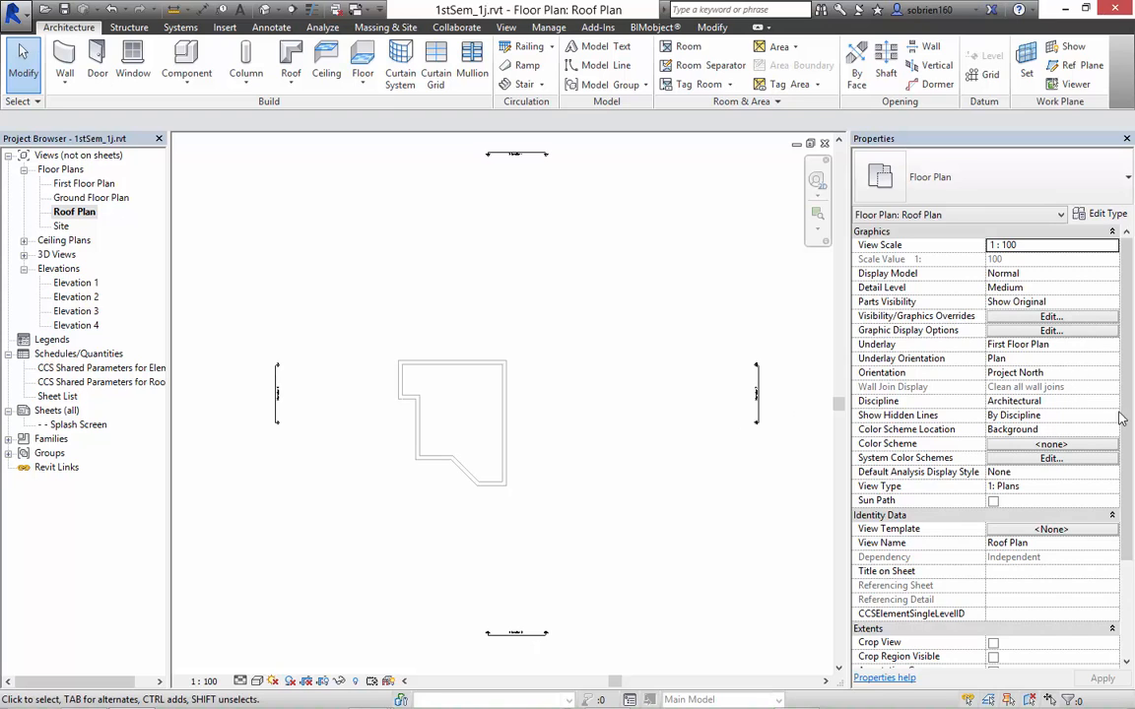
scroll(1115, 411, down, 1)
scroll(1114, 409, up, 1)
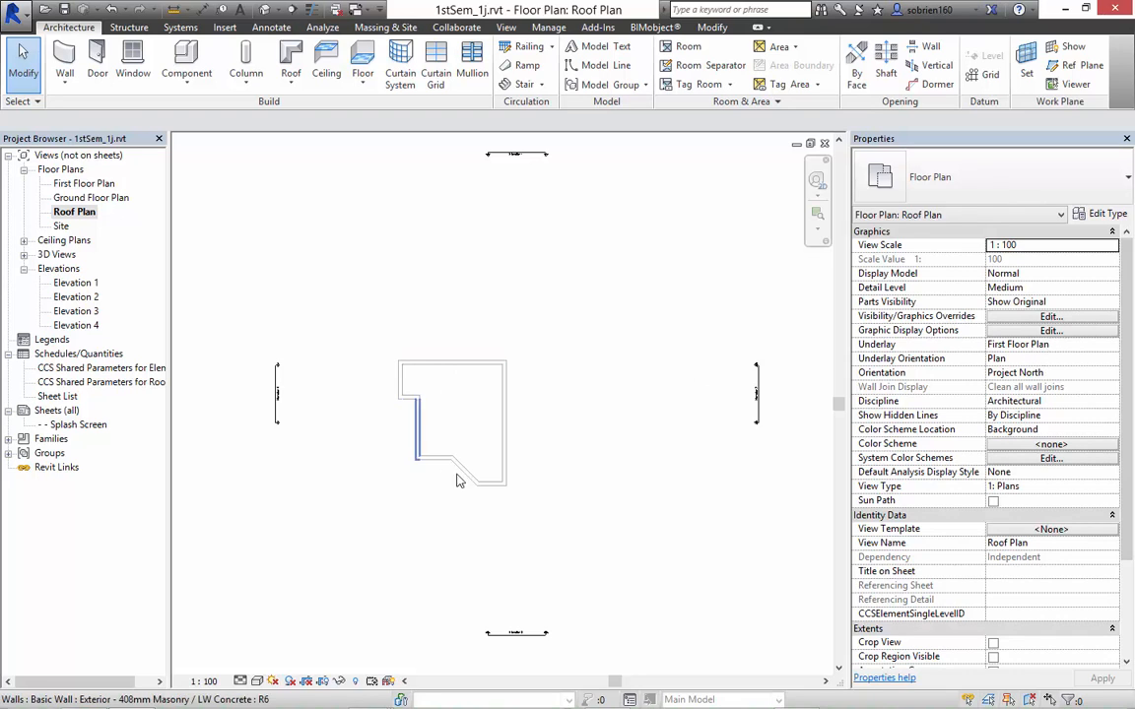
Turn the Roof Plan's underlay off with None and set it back to First Floor Plan.
click(1118, 349)
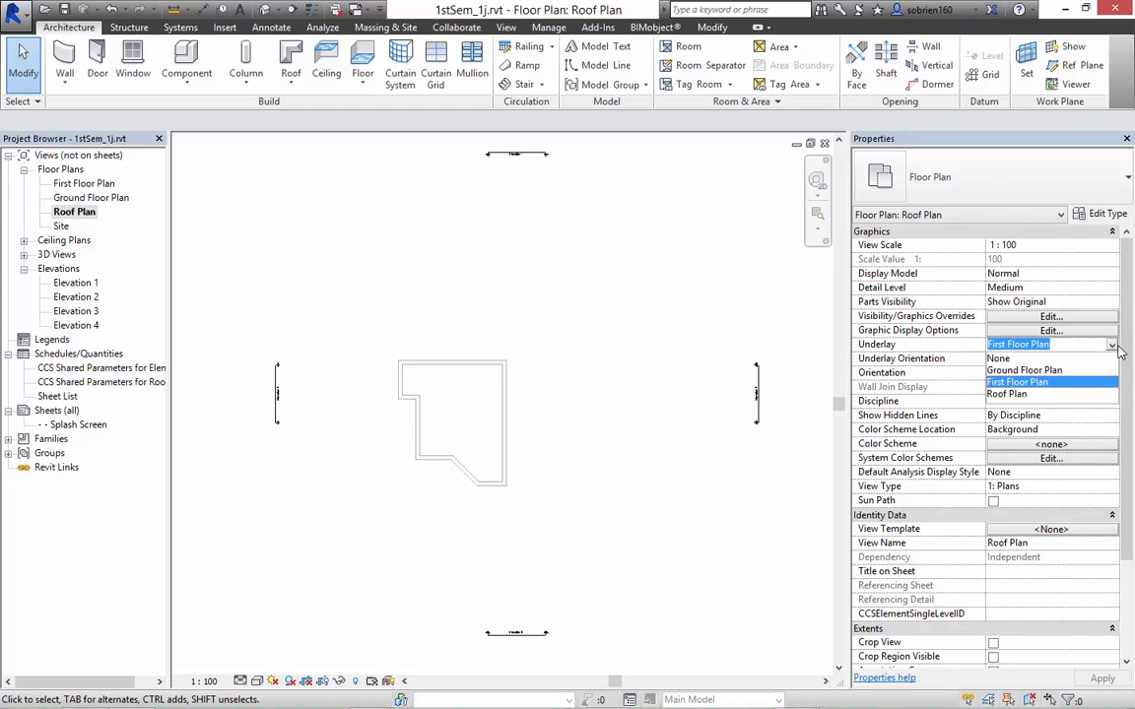
click(1002, 360)
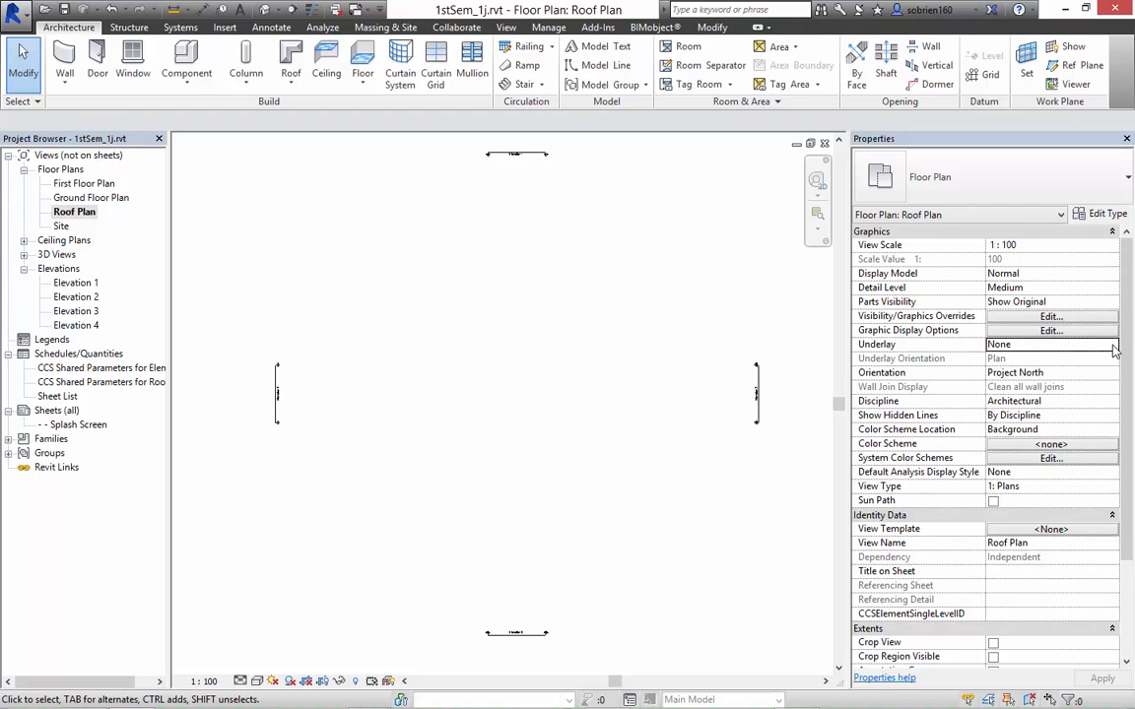
click(1063, 344)
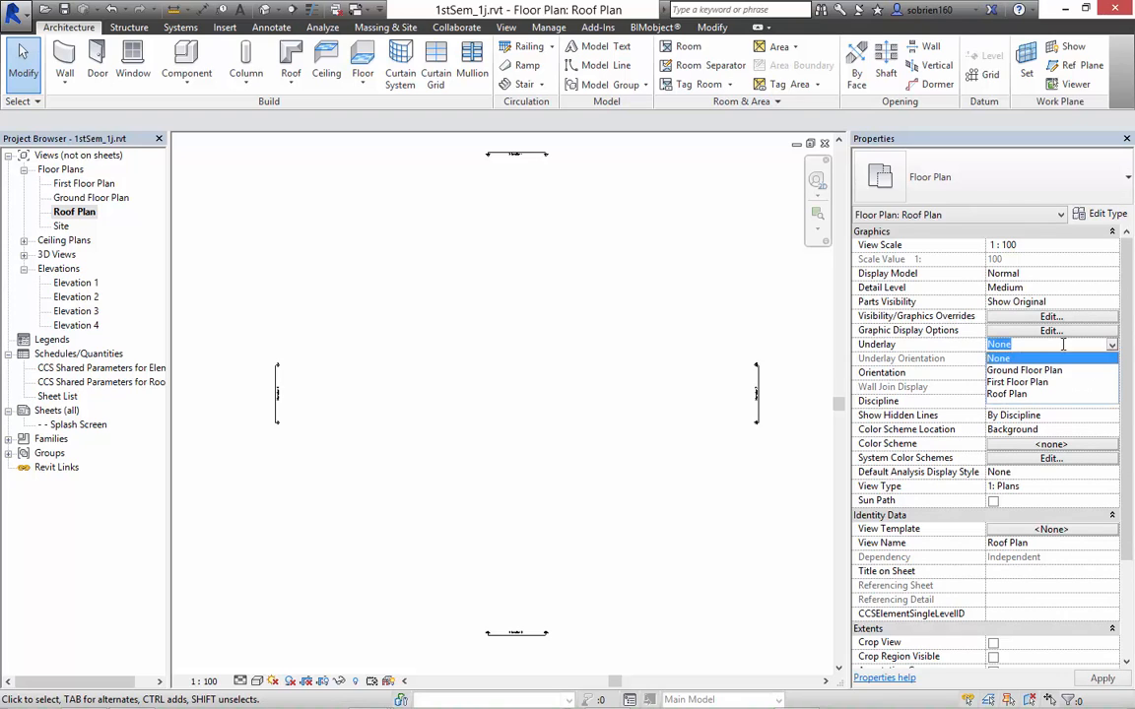
click(1019, 382)
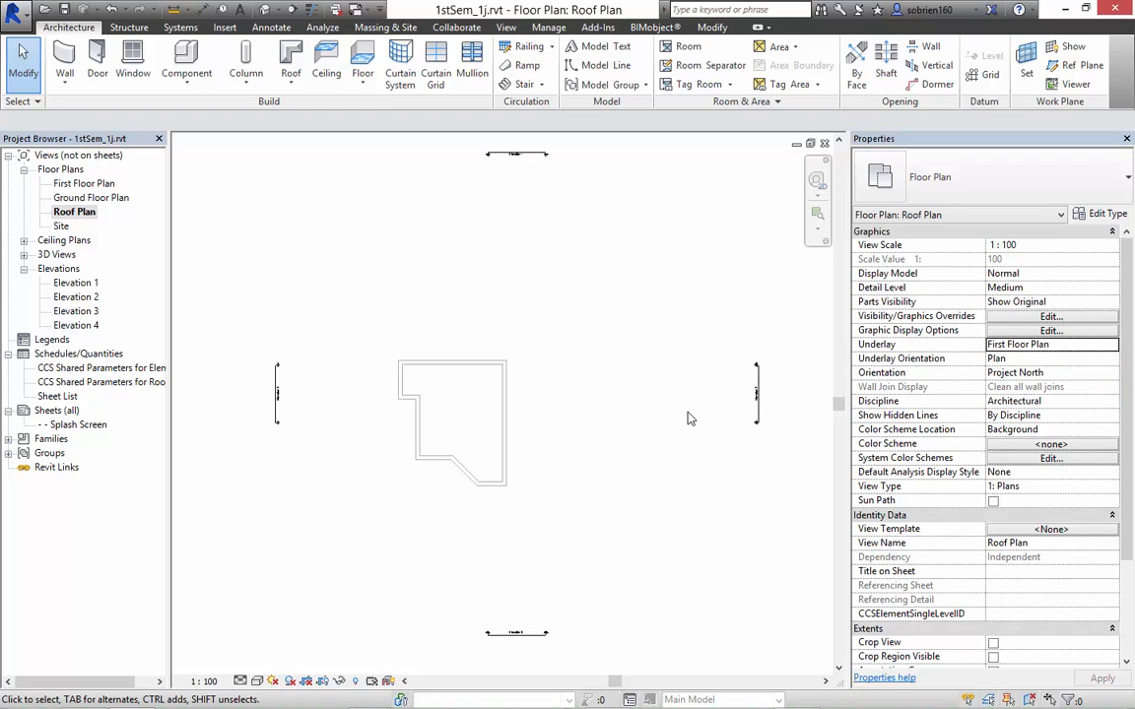
middle_drag(663, 416, 684, 401)
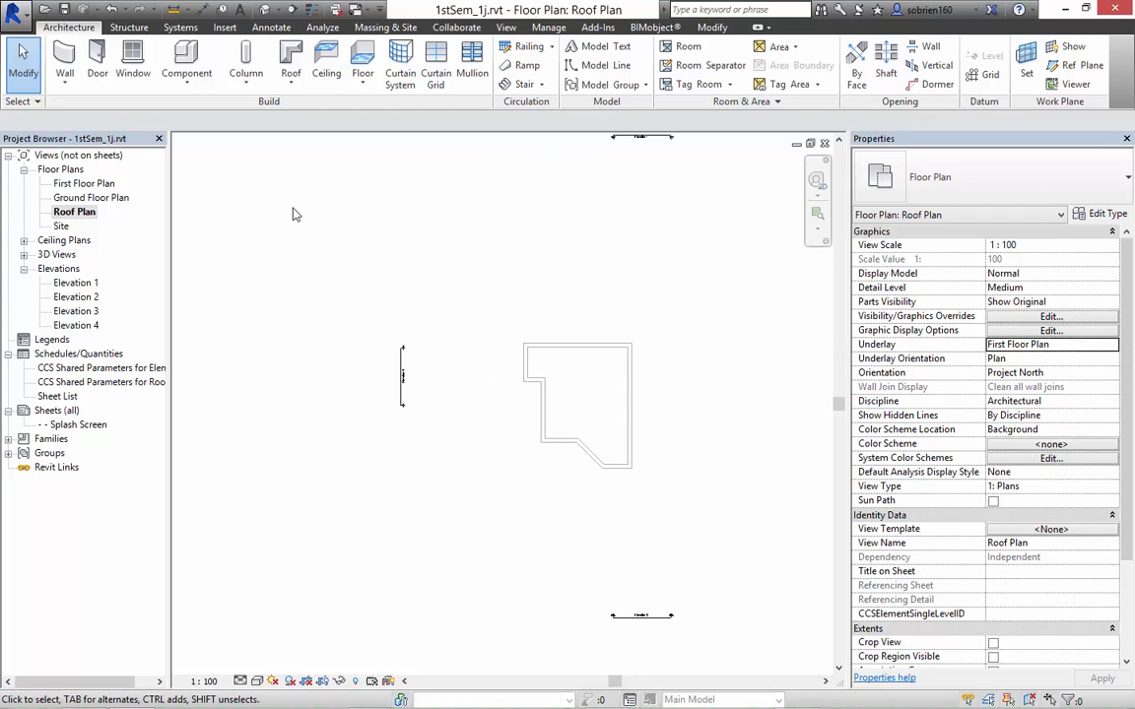
Start a Roof by Footprint and pick the outer edges of the short upper-west wall and the north wall as slope-defining boundary lines.
click(293, 87)
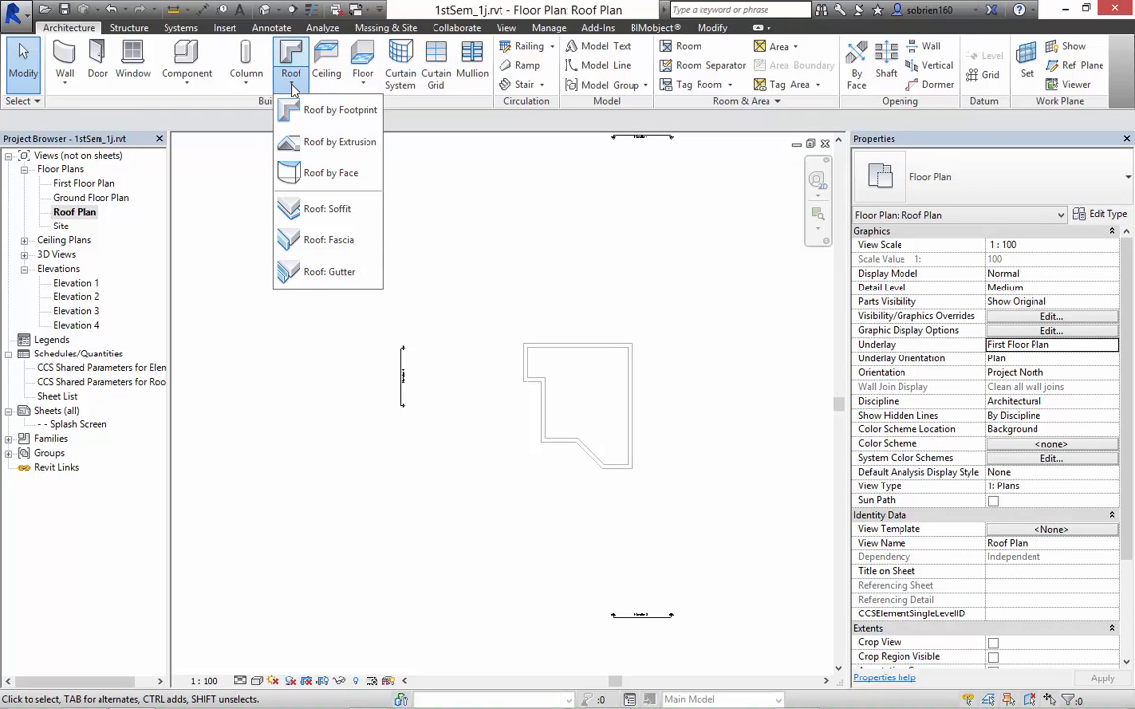
click(325, 110)
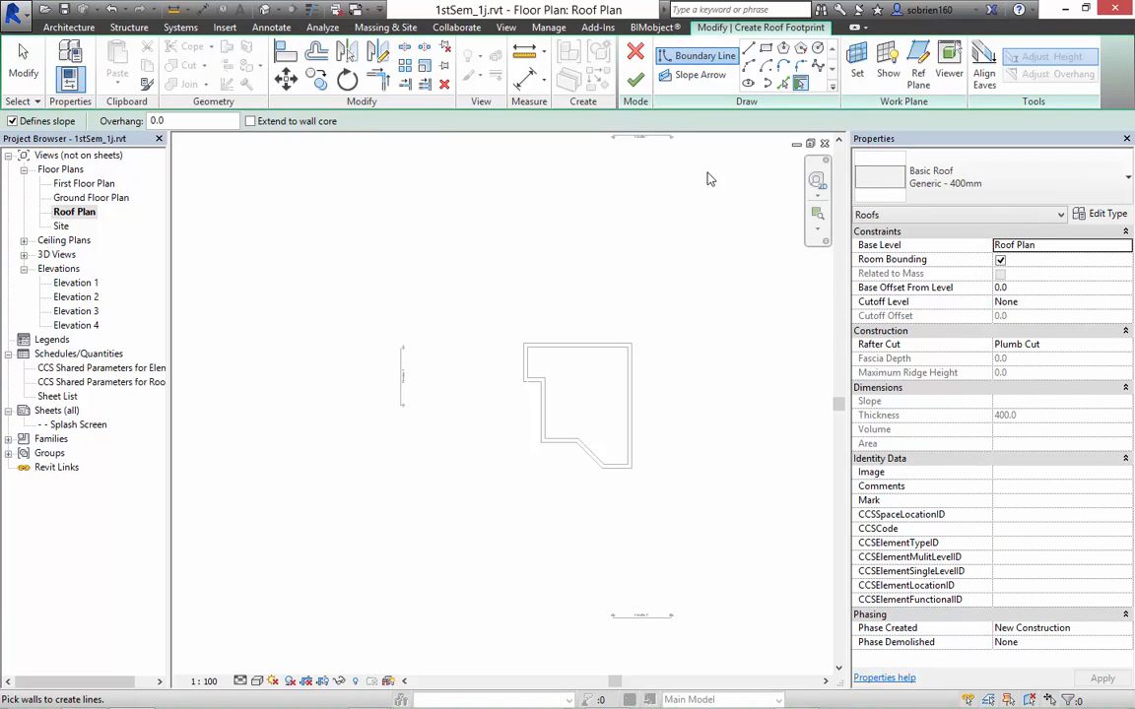
click(783, 85)
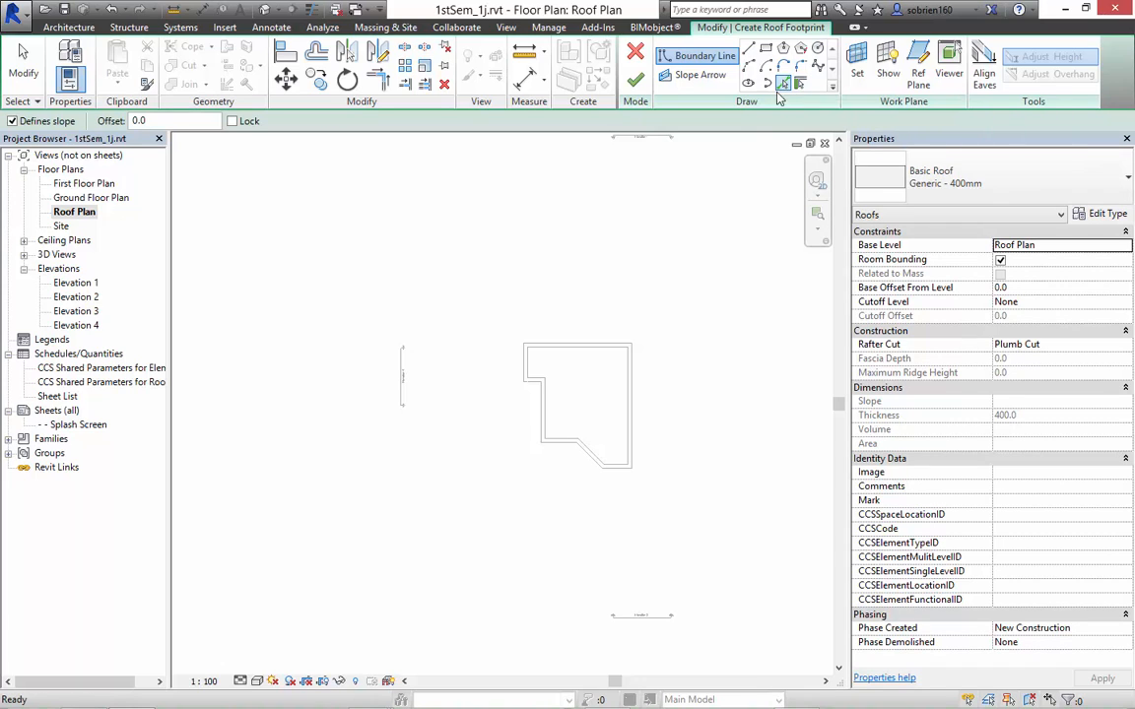
click(524, 362)
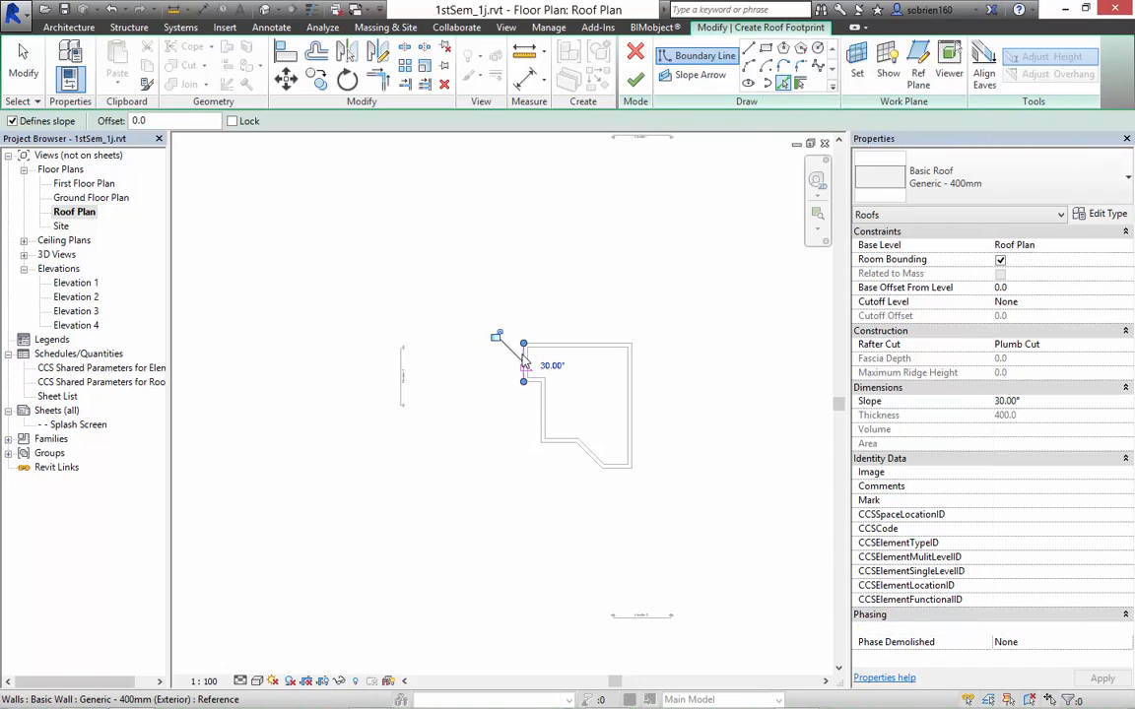
click(592, 344)
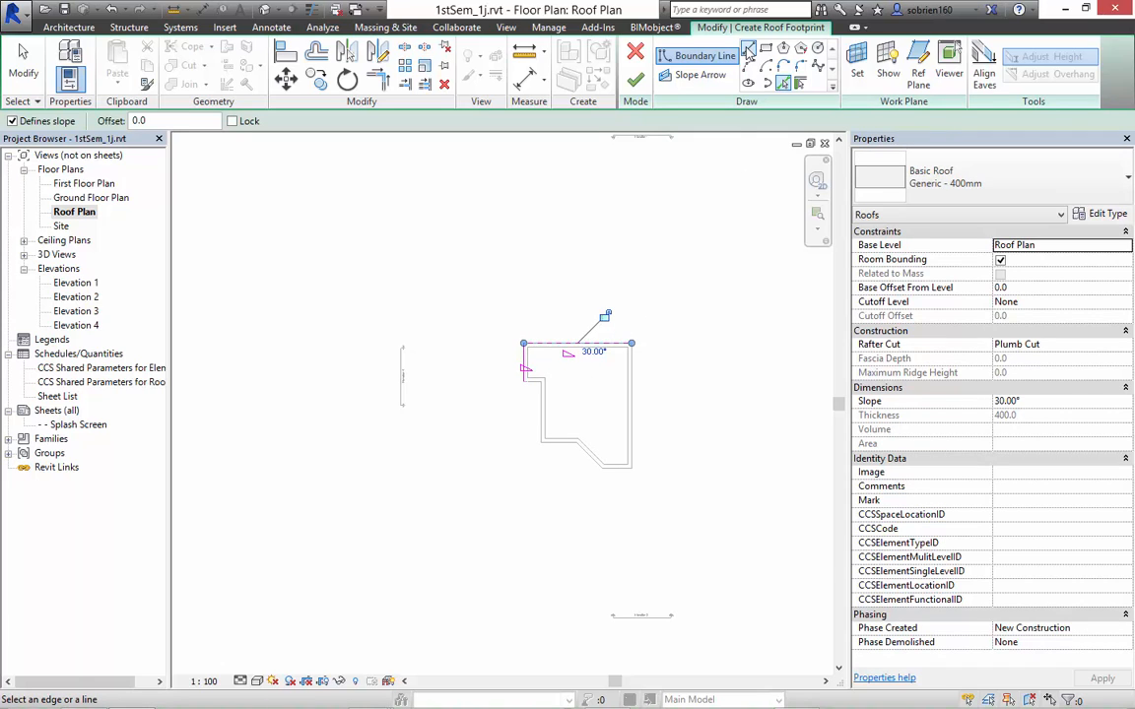
Draw the remaining boundary lines along the east, south and west sides, squaring off the angled corner and closing the footprint at the notch.
click(749, 49)
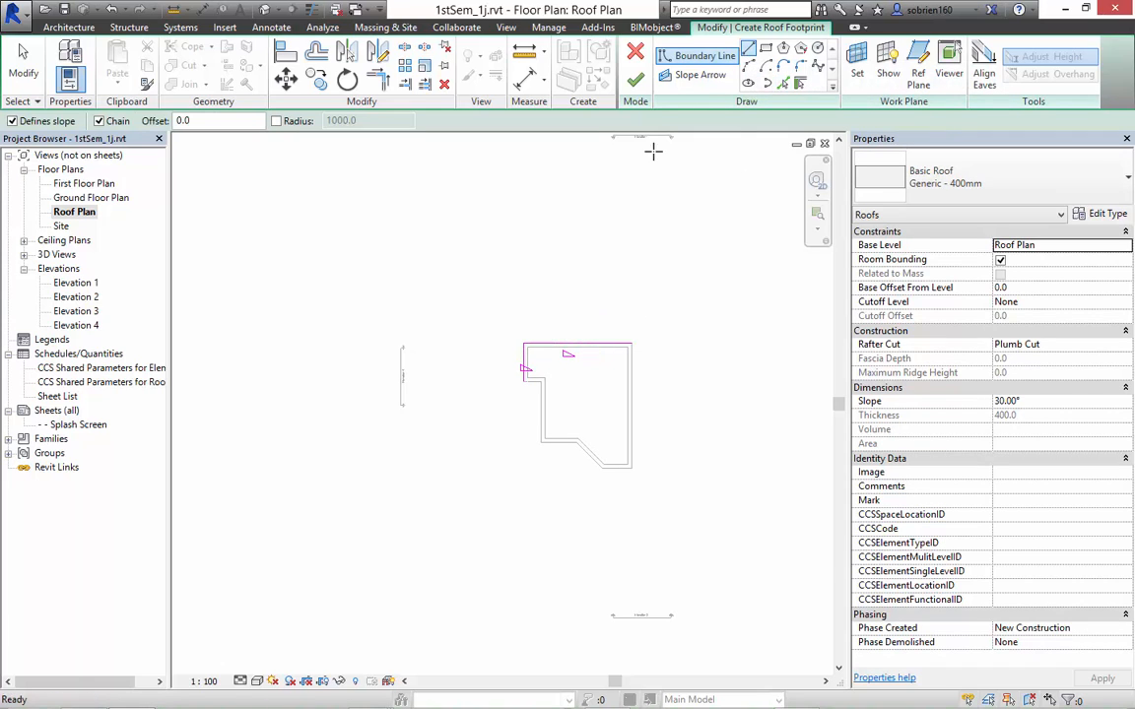
click(631, 343)
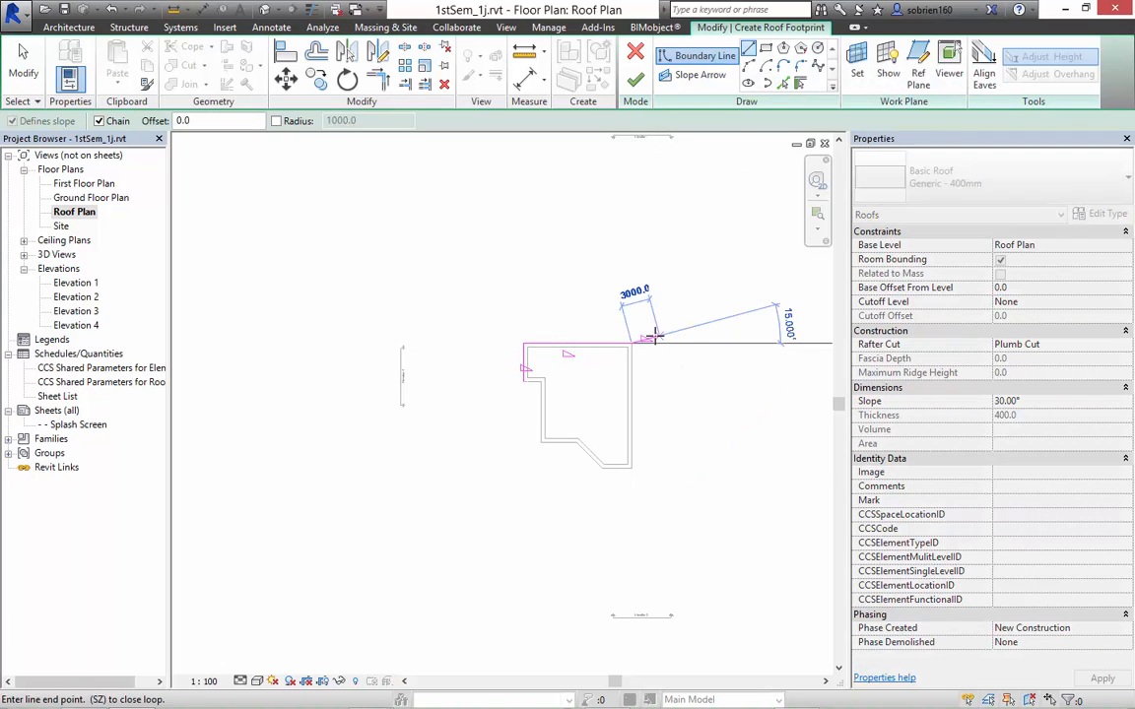
click(631, 469)
click(540, 469)
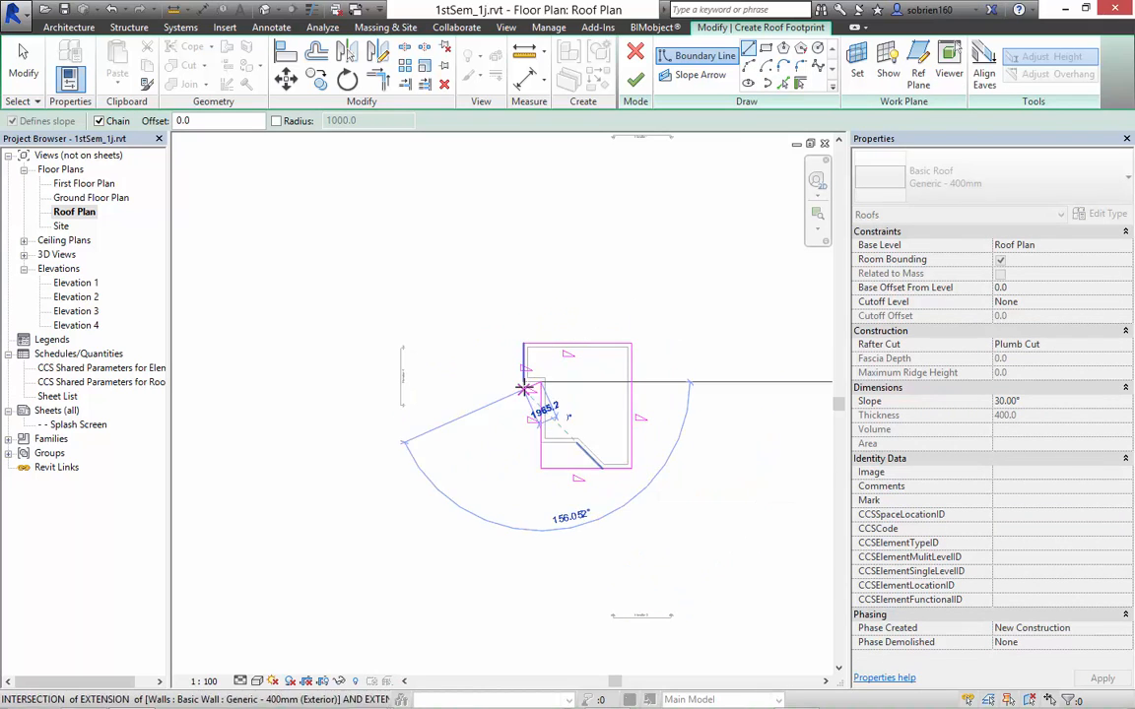
click(524, 383)
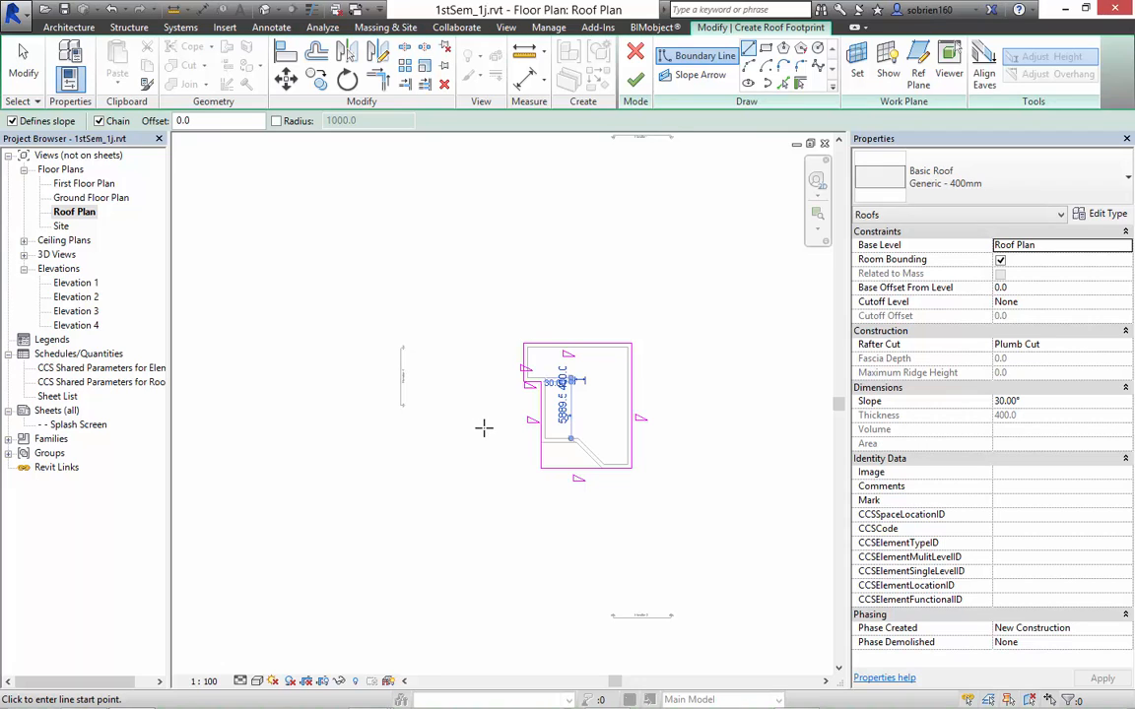
scroll(483, 427, up, 5)
key(Escape)
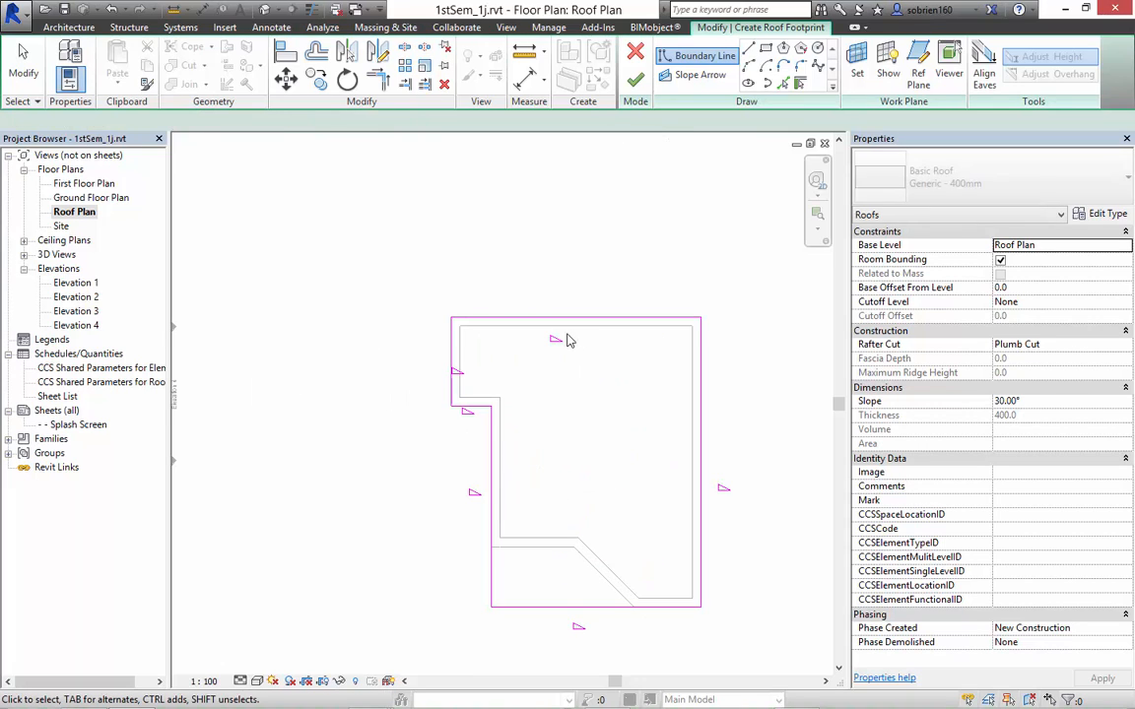
key(Escape)
Check the slope-defining edges of the footprint and finish the Generic - 400mm roof.
middle_drag(749, 505, 704, 456)
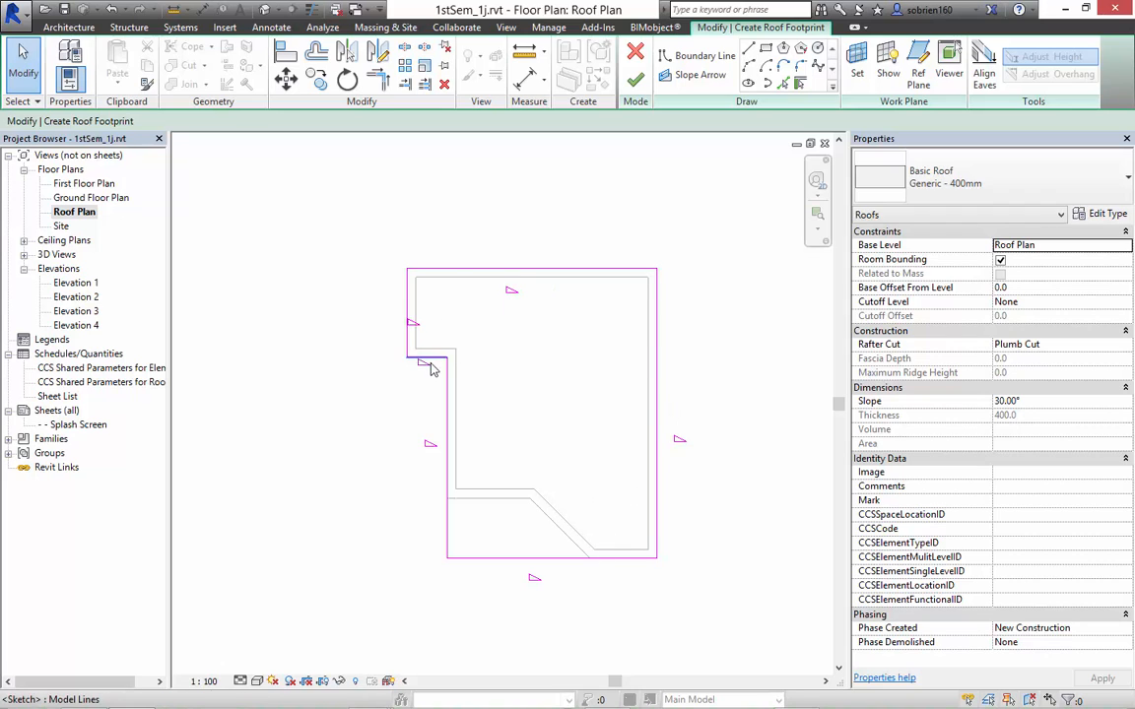
middle_drag(362, 364, 314, 367)
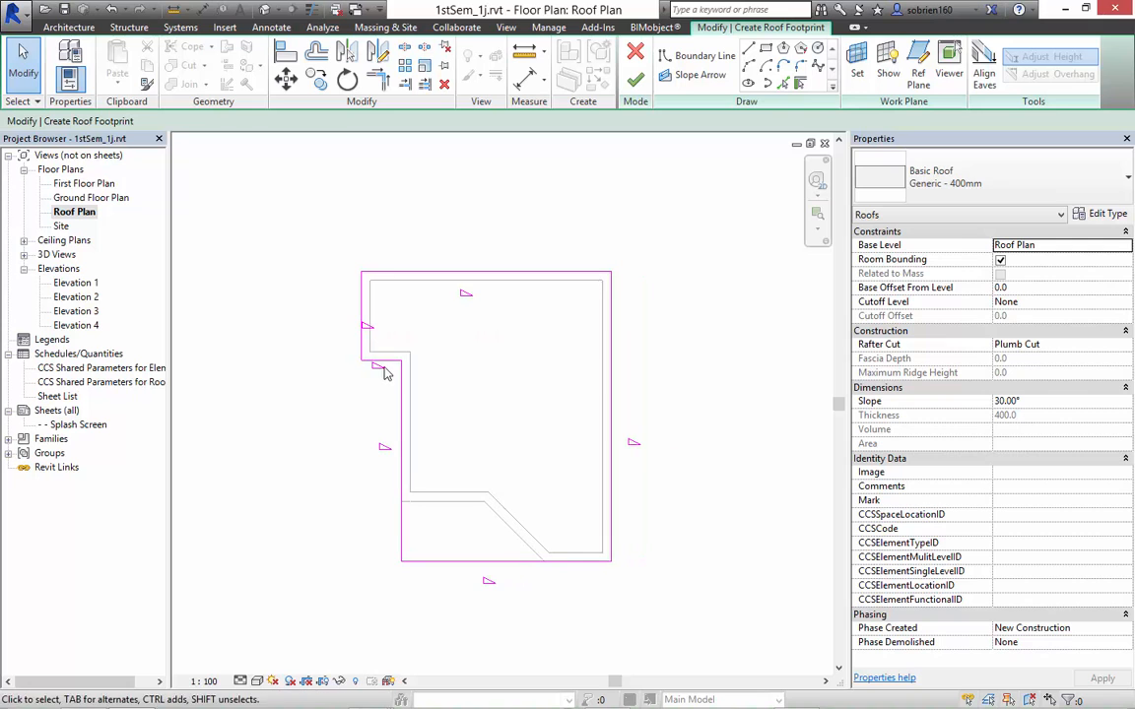
mouse_move(393, 382)
middle_down()
mouse_move(381, 377)
mouse_move(411, 352)
middle_up()
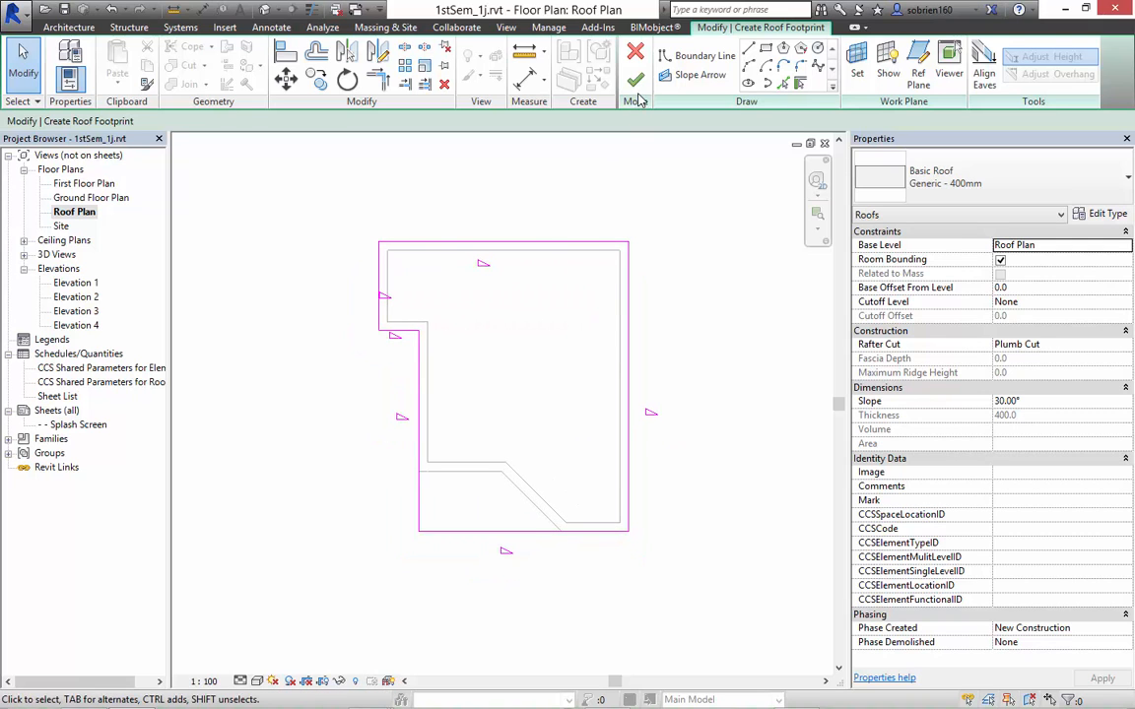
click(635, 78)
click(327, 363)
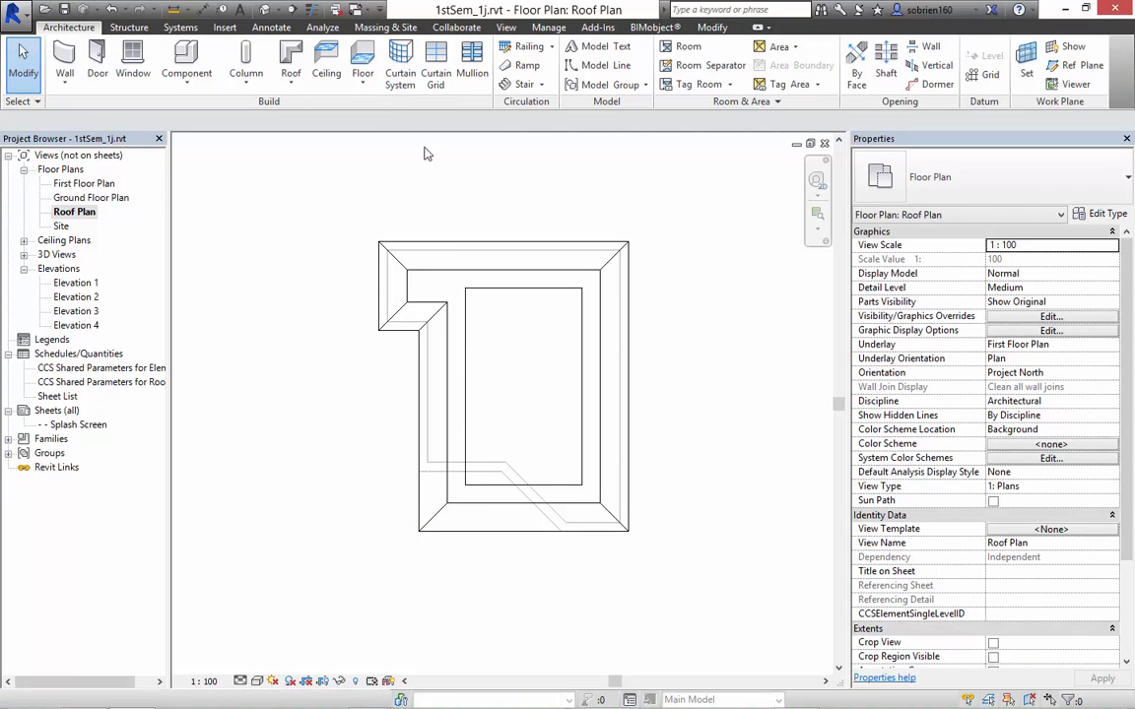
Tile the open view windows and close all of them except the Roof Plan and the 3D view.
key(w)
key(c)
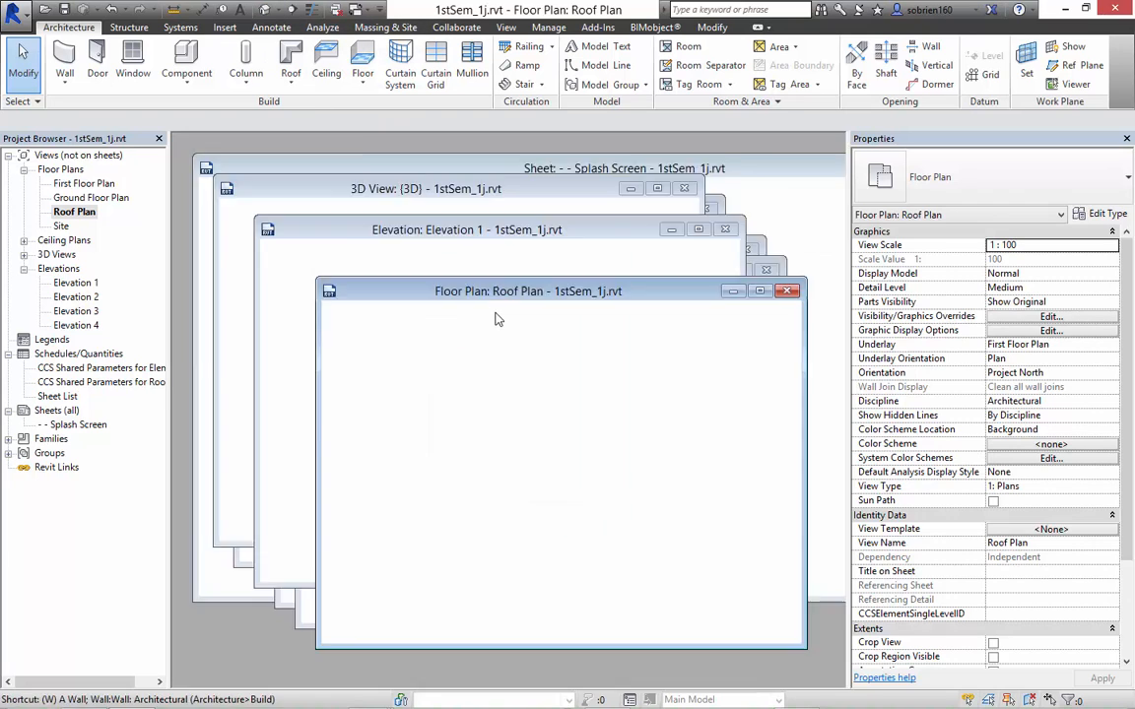
key(t)
click(375, 425)
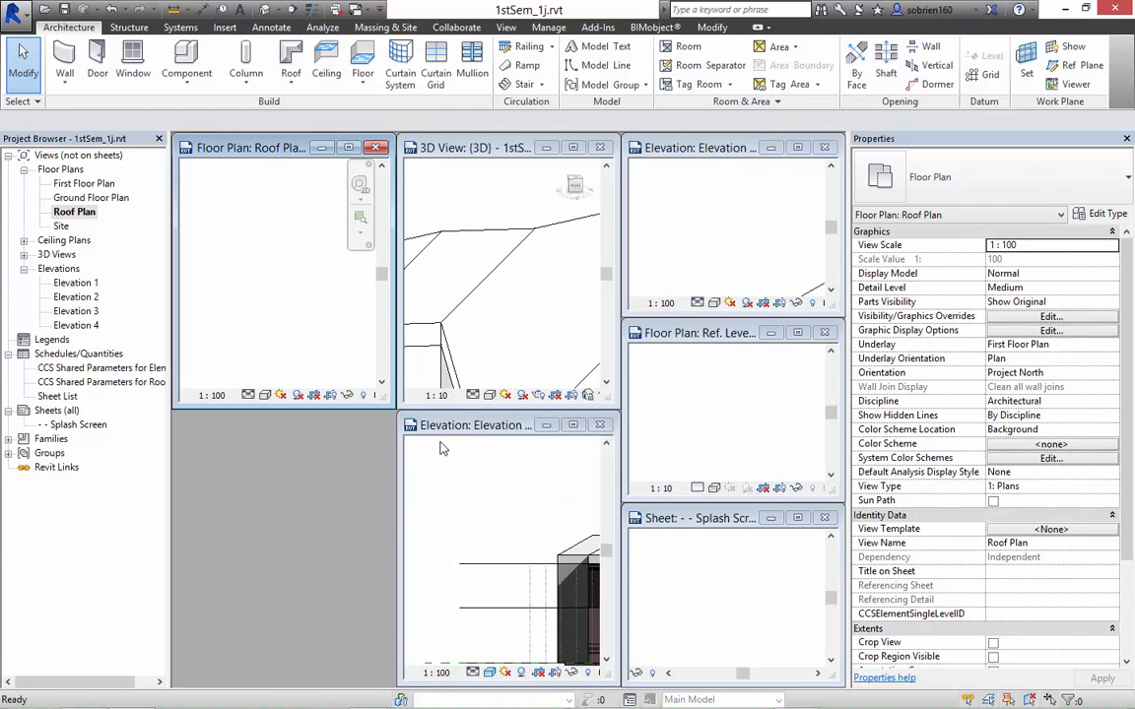
click(600, 426)
click(826, 518)
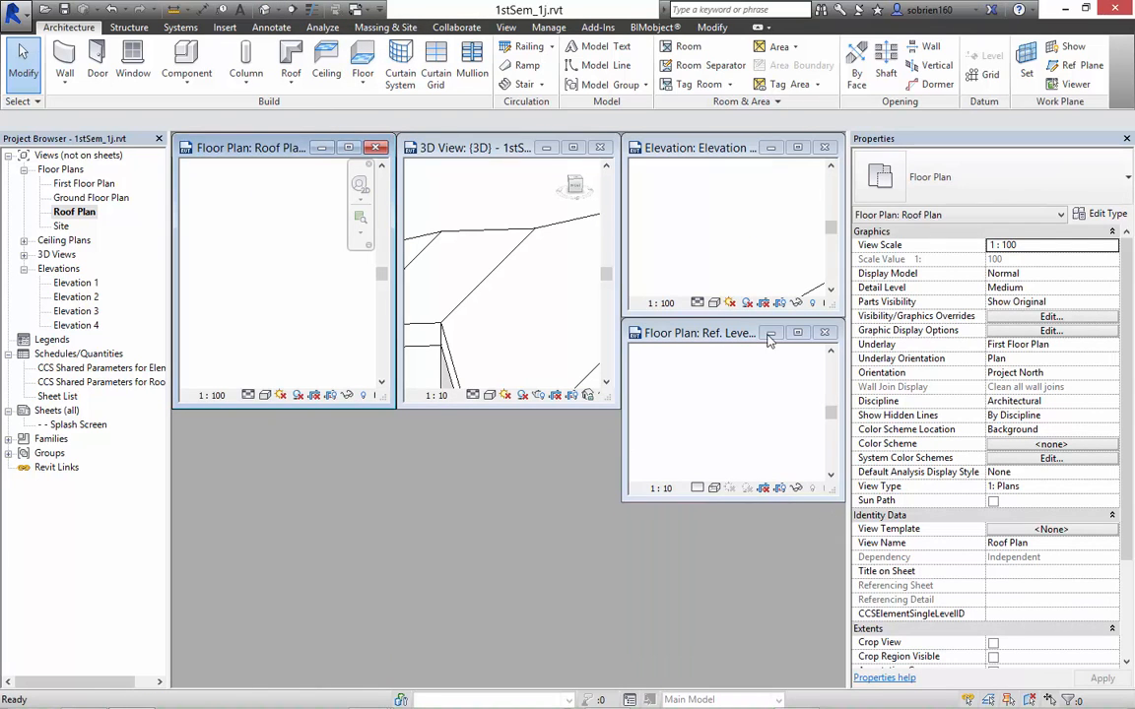
click(826, 333)
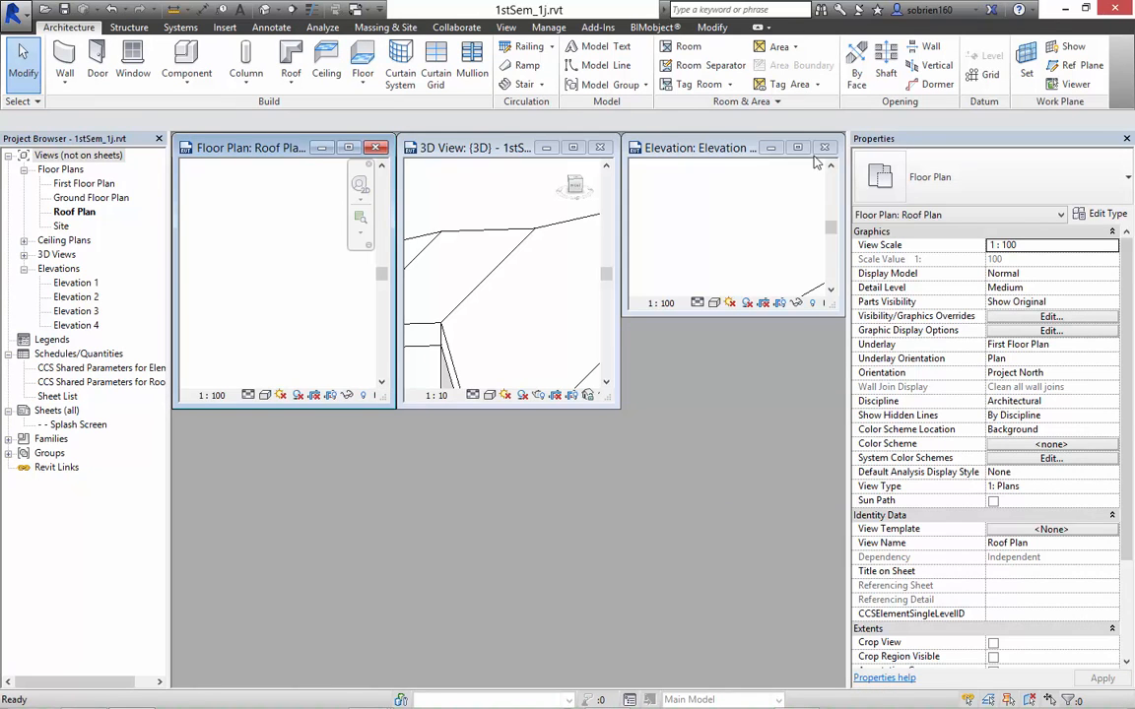
click(824, 148)
Tile the Roof Plan and 3D view side by side and bring the whole roof into sight in both.
key(w)
key(t)
click(631, 295)
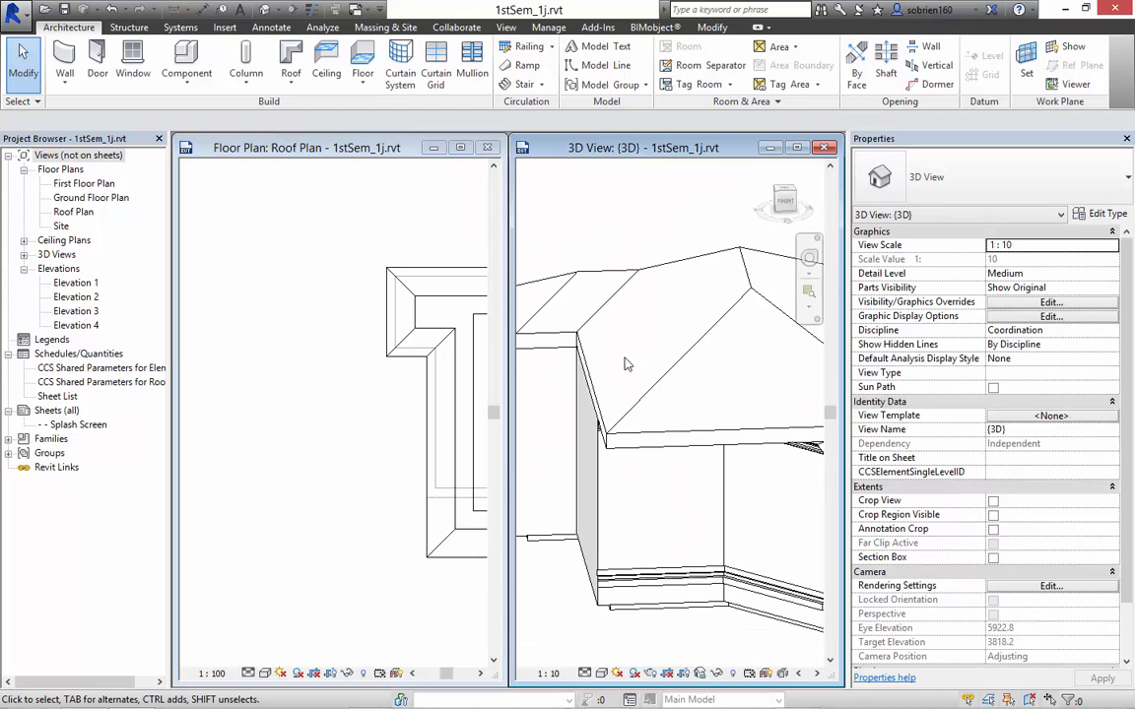
scroll(624, 365, down, 3)
shift+middle_drag(624, 365, 620, 468)
middle_drag(392, 485, 297, 484)
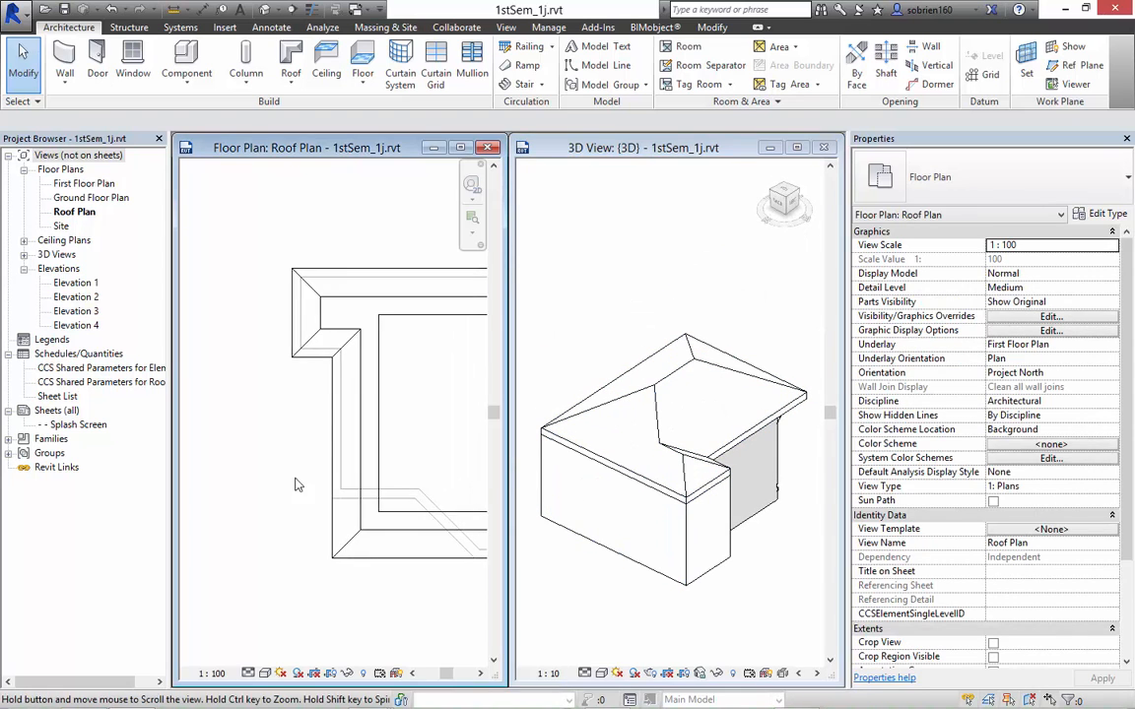
scroll(299, 478, down, 3)
middle_drag(383, 528, 355, 541)
scroll(347, 550, up, 1)
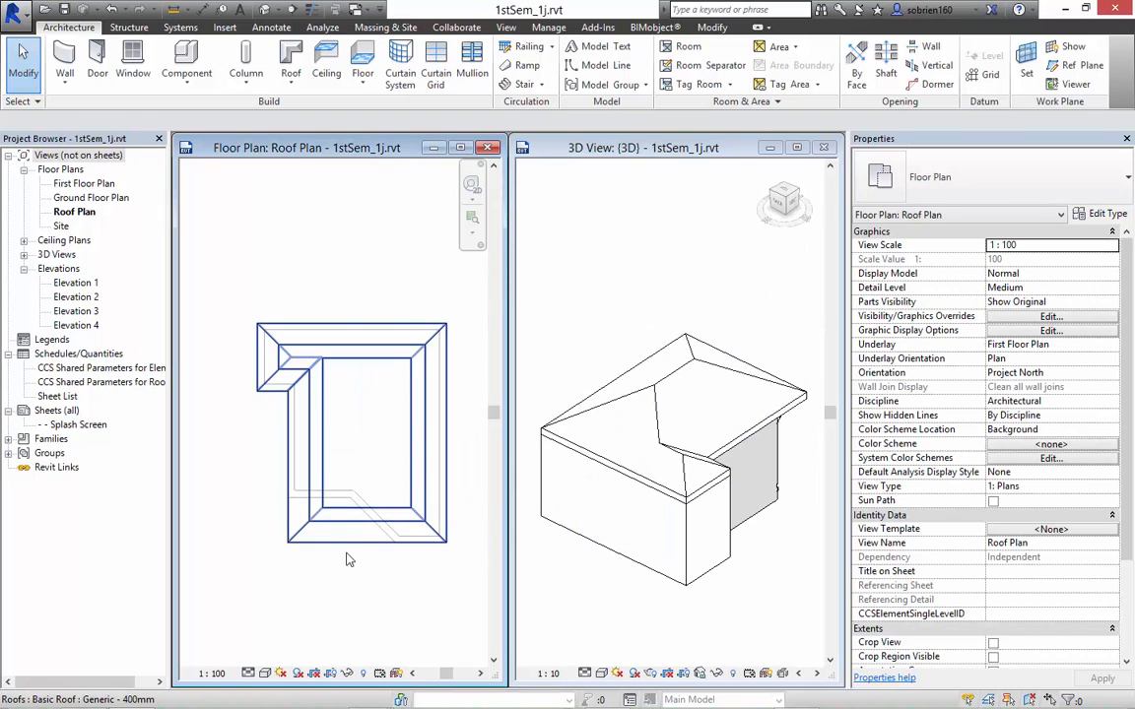
Turn off the slope definition on the roof footprint's short west edge north of the notch, finish the edit and examine that end in 3D.
click(354, 541)
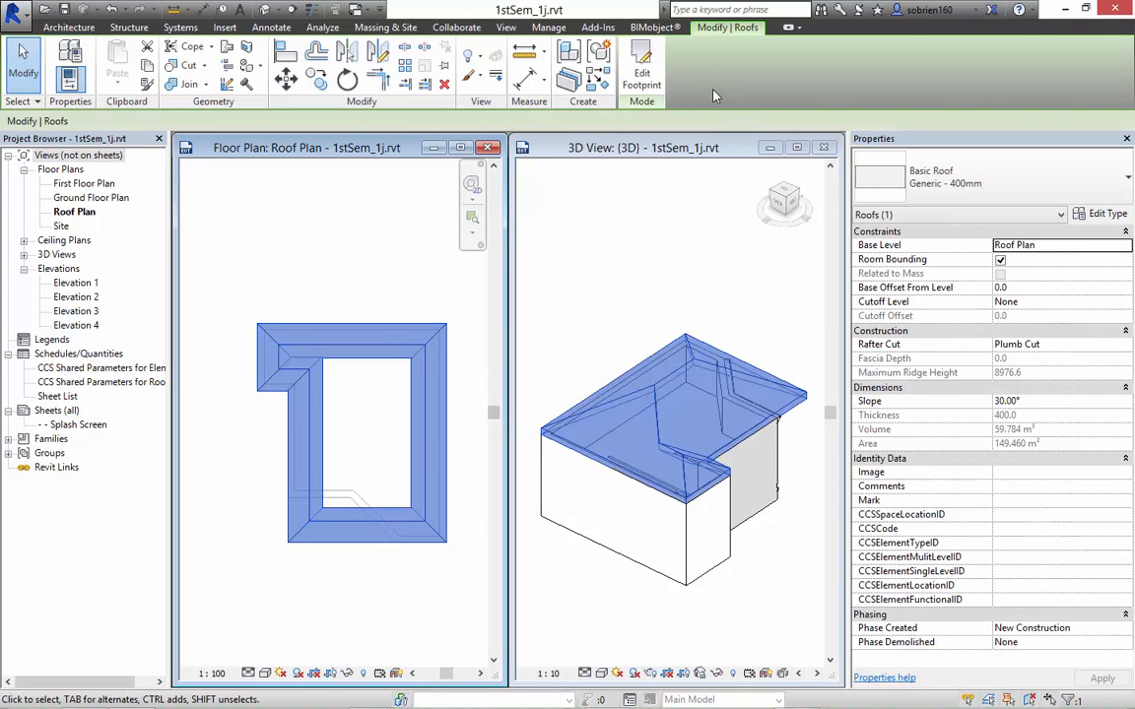
click(642, 71)
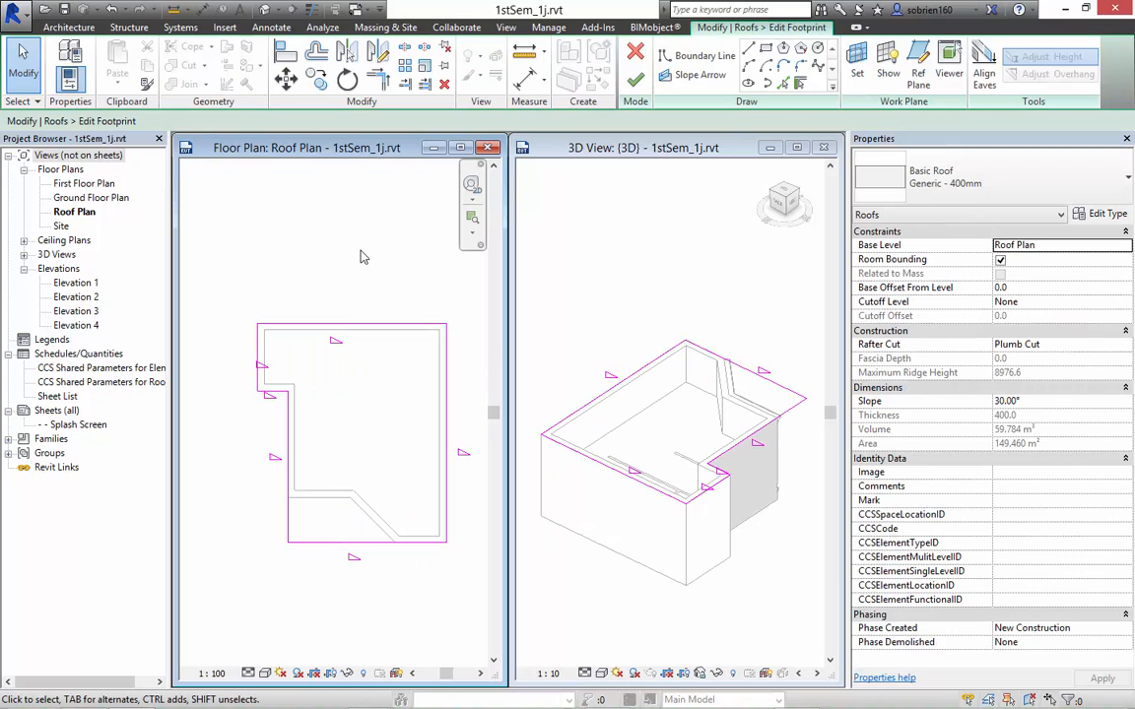
click(255, 351)
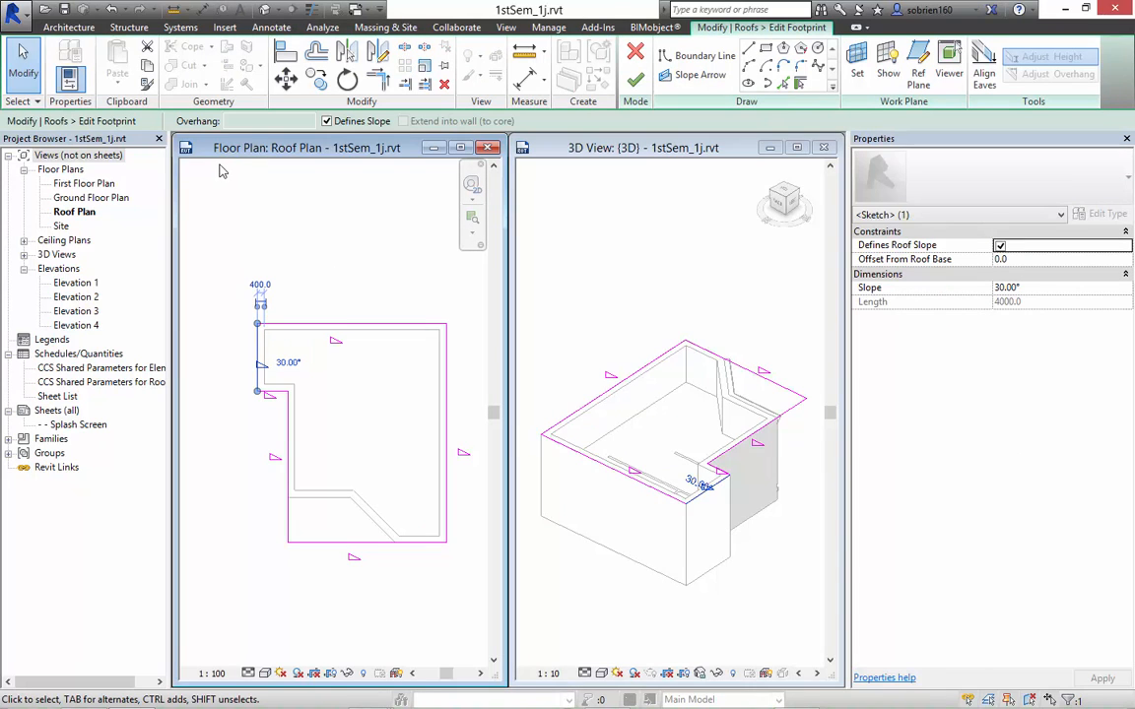
click(327, 121)
click(350, 207)
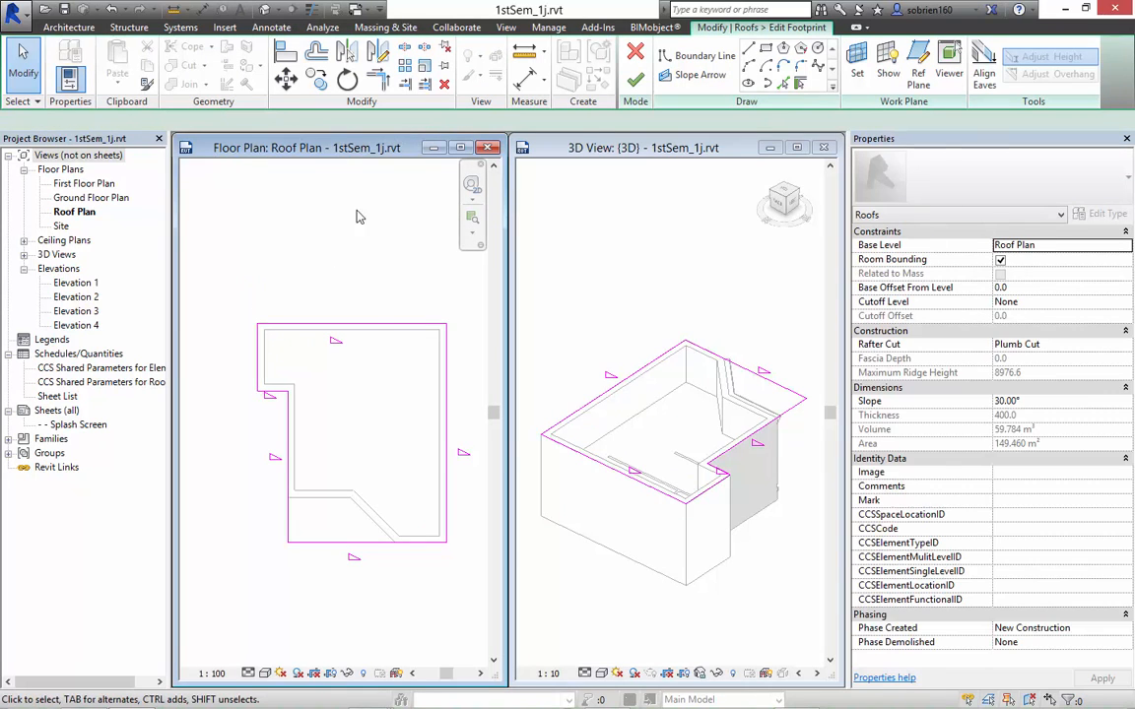
click(635, 79)
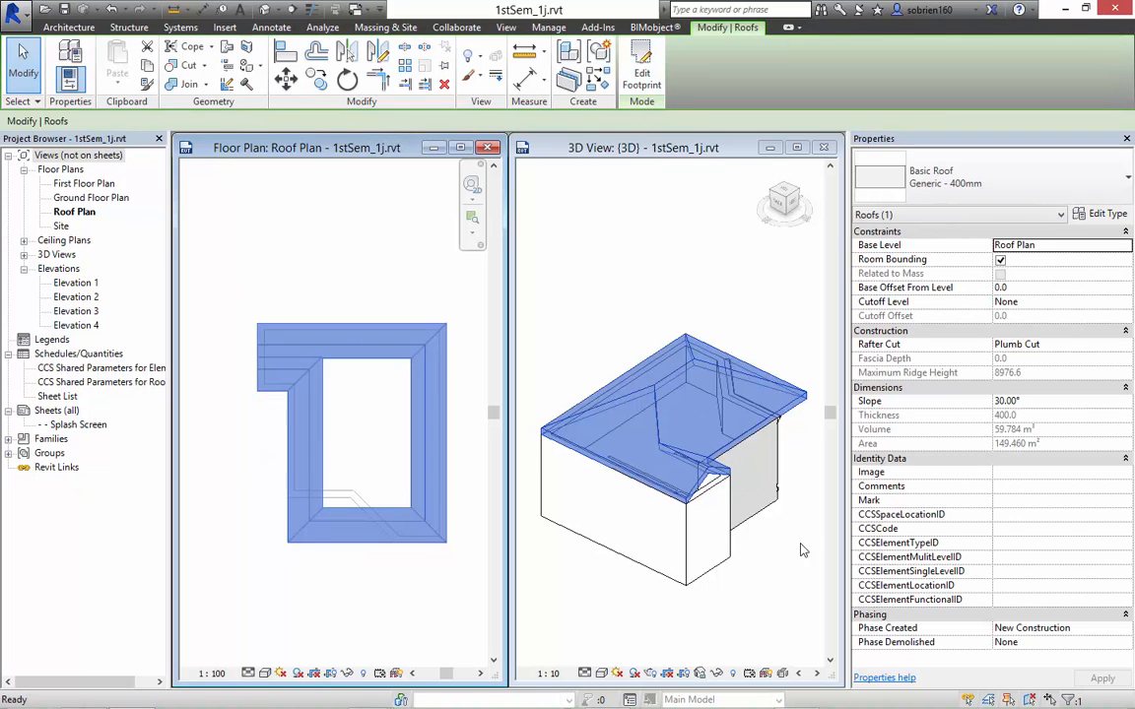
click(793, 483)
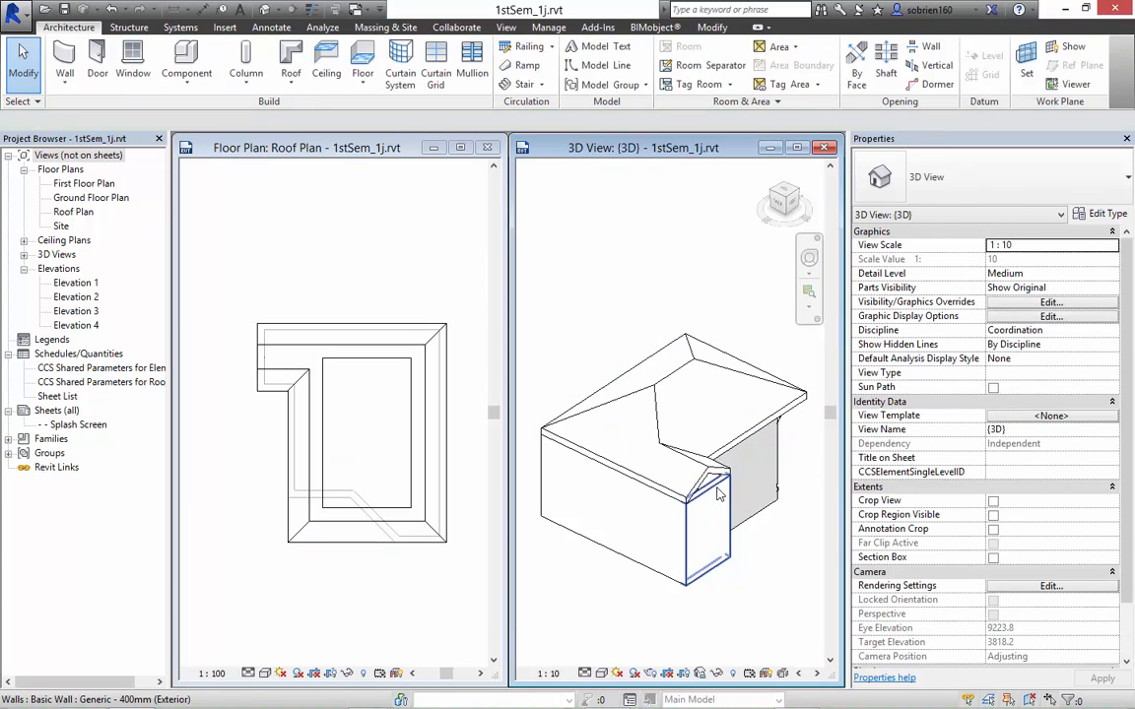
scroll(720, 495, up, 5)
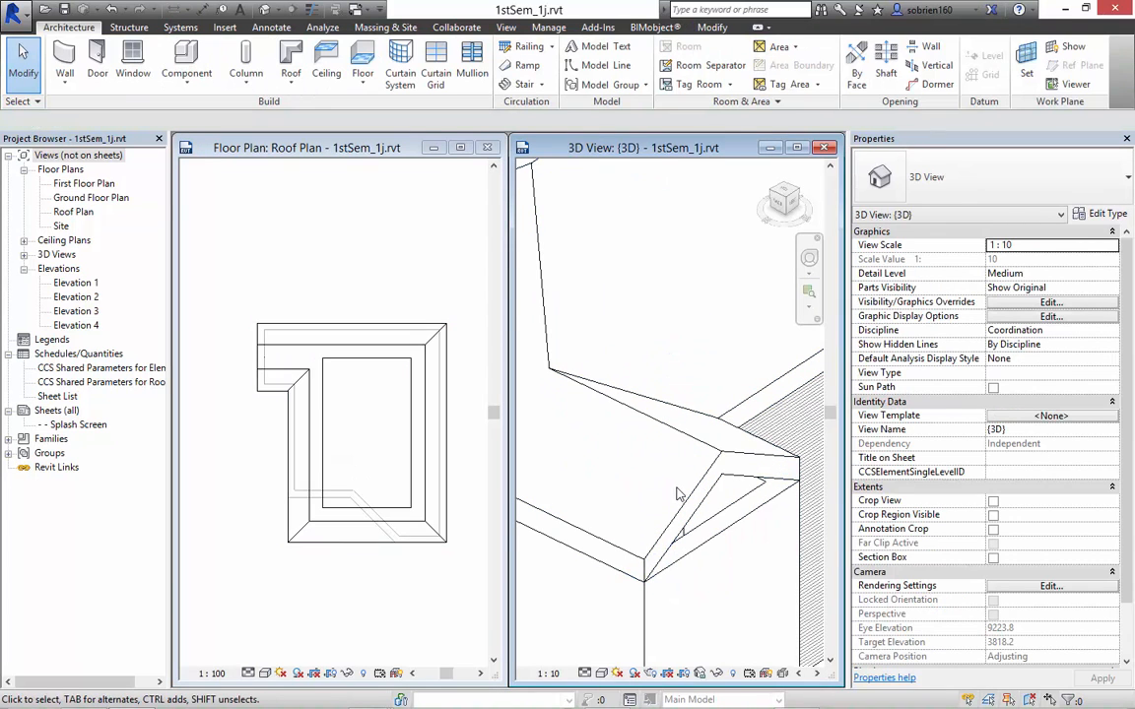
scroll(682, 499, down, 8)
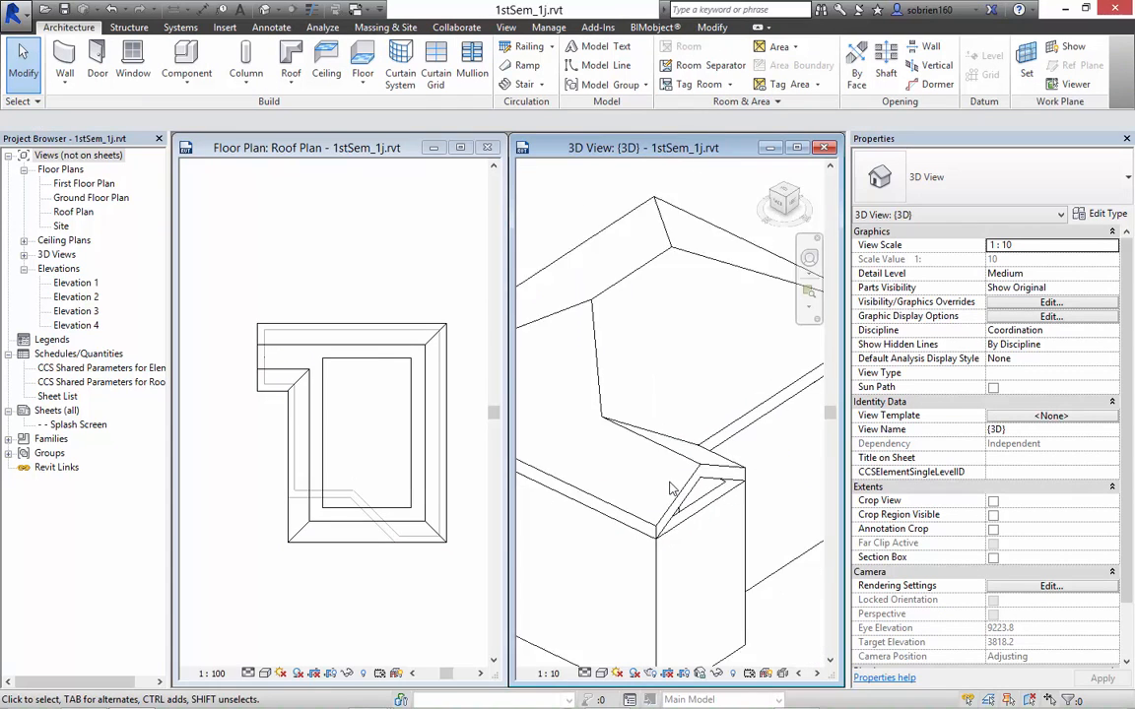
middle_drag(545, 591, 572, 581)
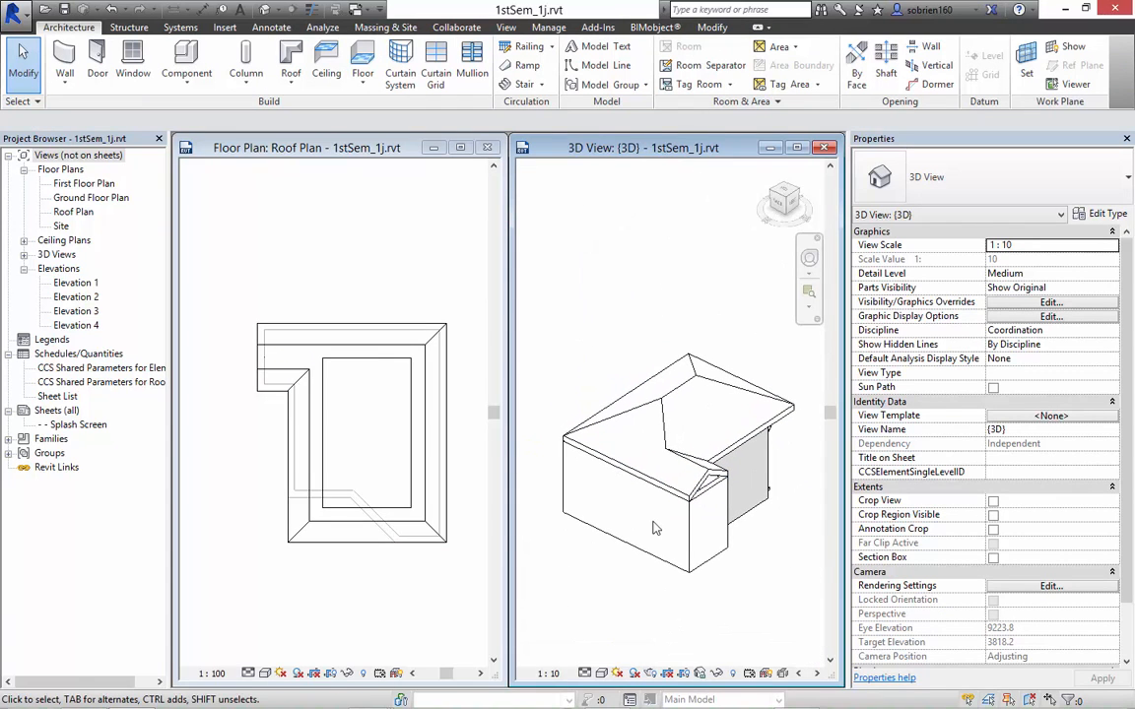
Reopen the roof footprint for editing and turn off the slope definition on the short south-facing edge at the notch.
click(393, 545)
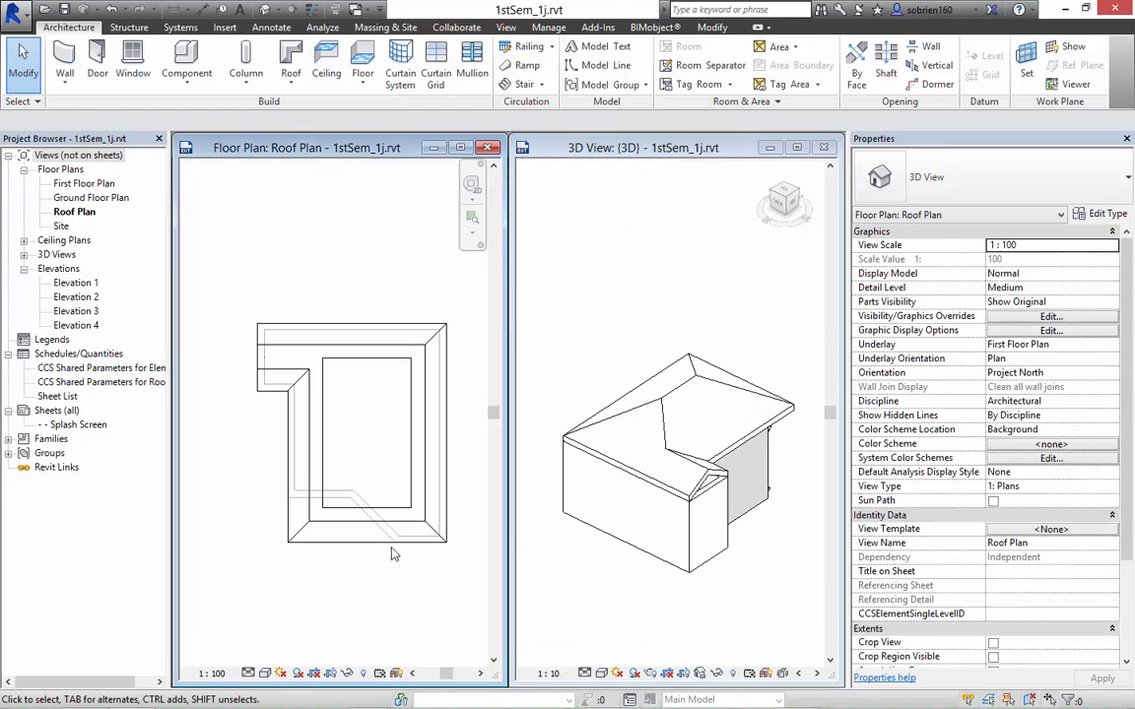
click(400, 522)
click(643, 87)
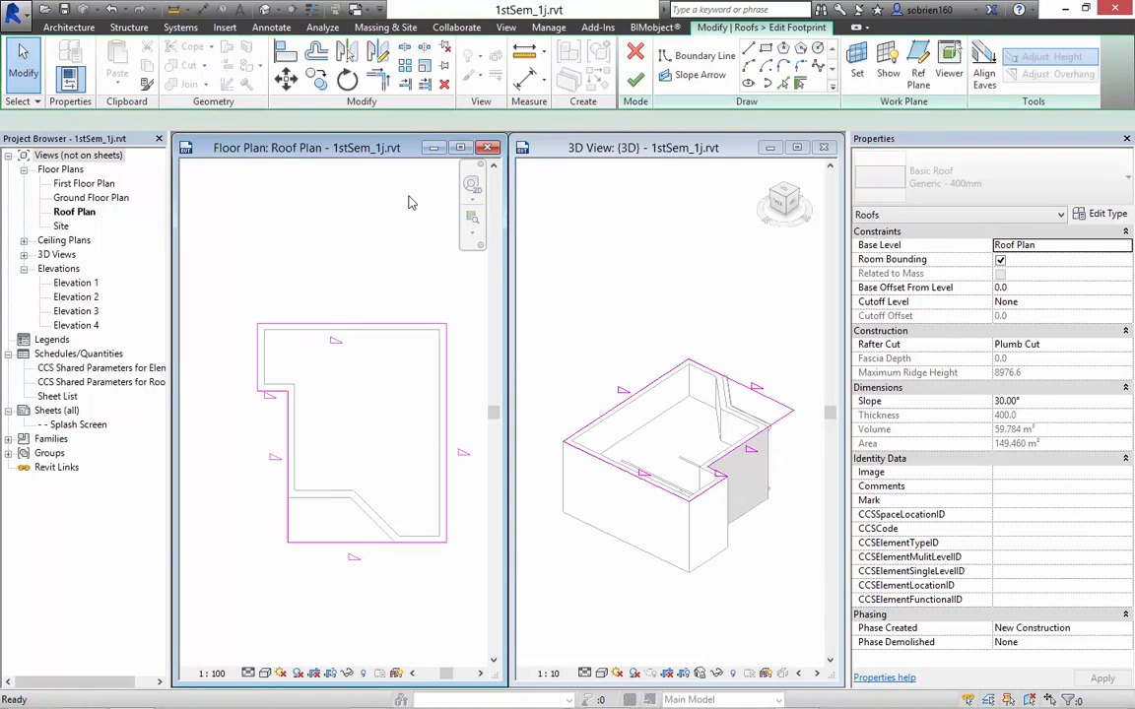
mouse_move(365, 296)
middle_down()
mouse_move(378, 263)
mouse_move(370, 271)
middle_up()
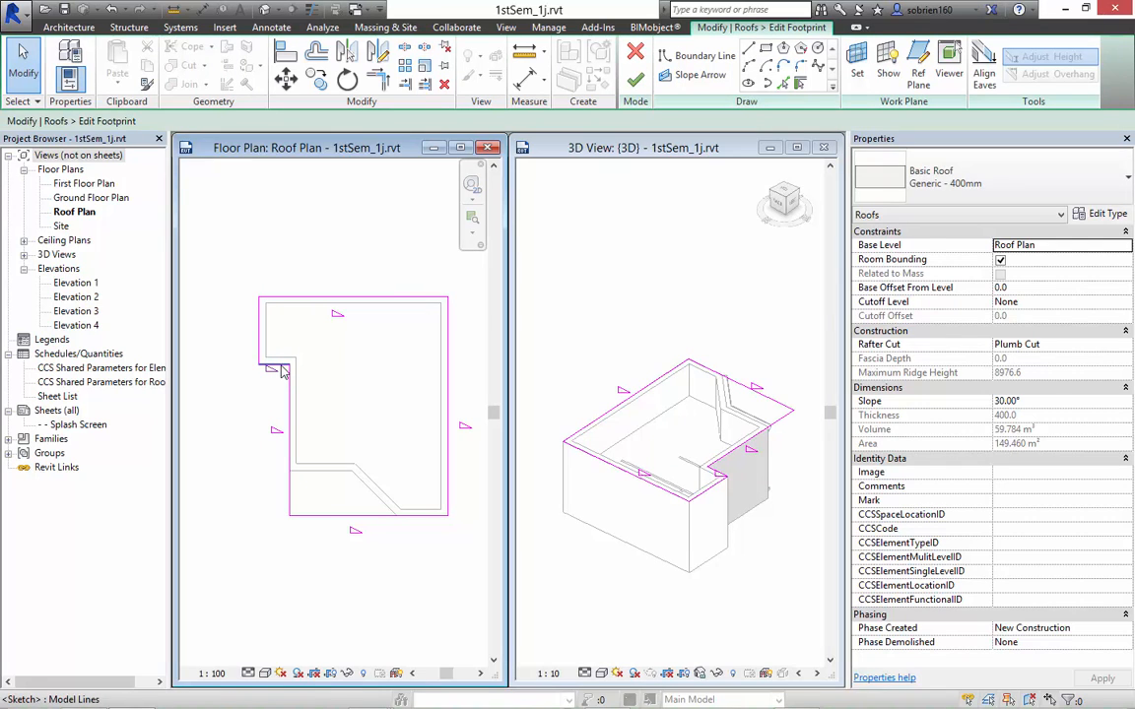
click(283, 371)
click(326, 121)
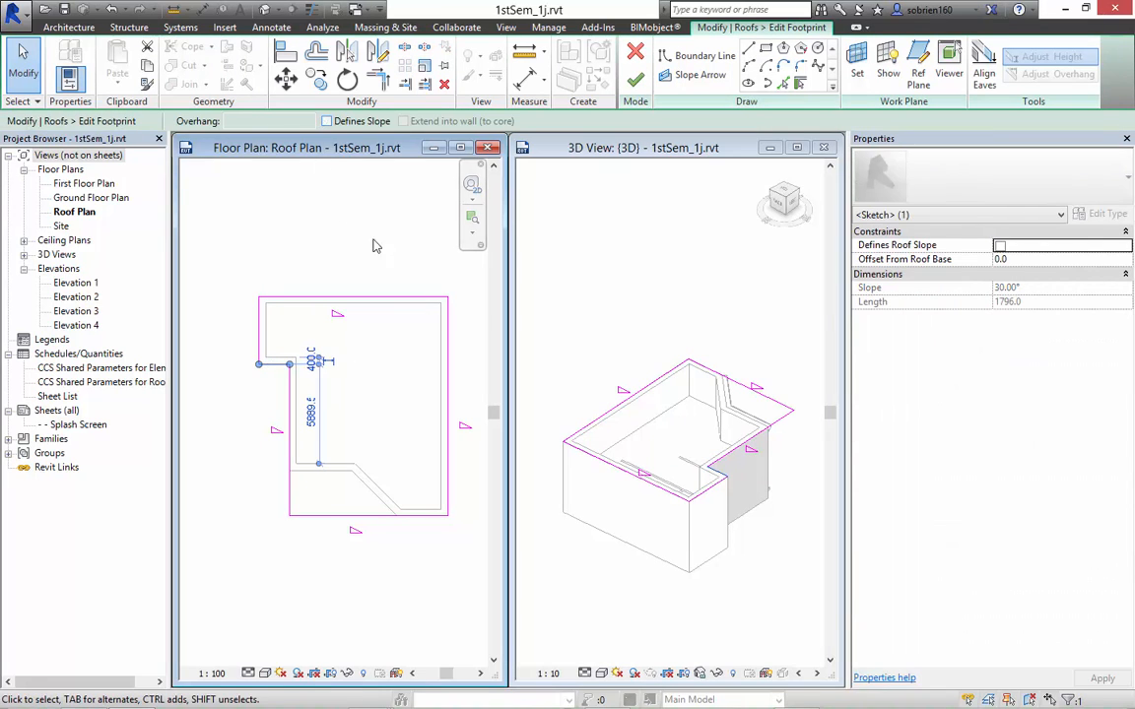
Finish the roof footprint sketch and inspect the resulting roof from several sides in the 3D view.
click(603, 319)
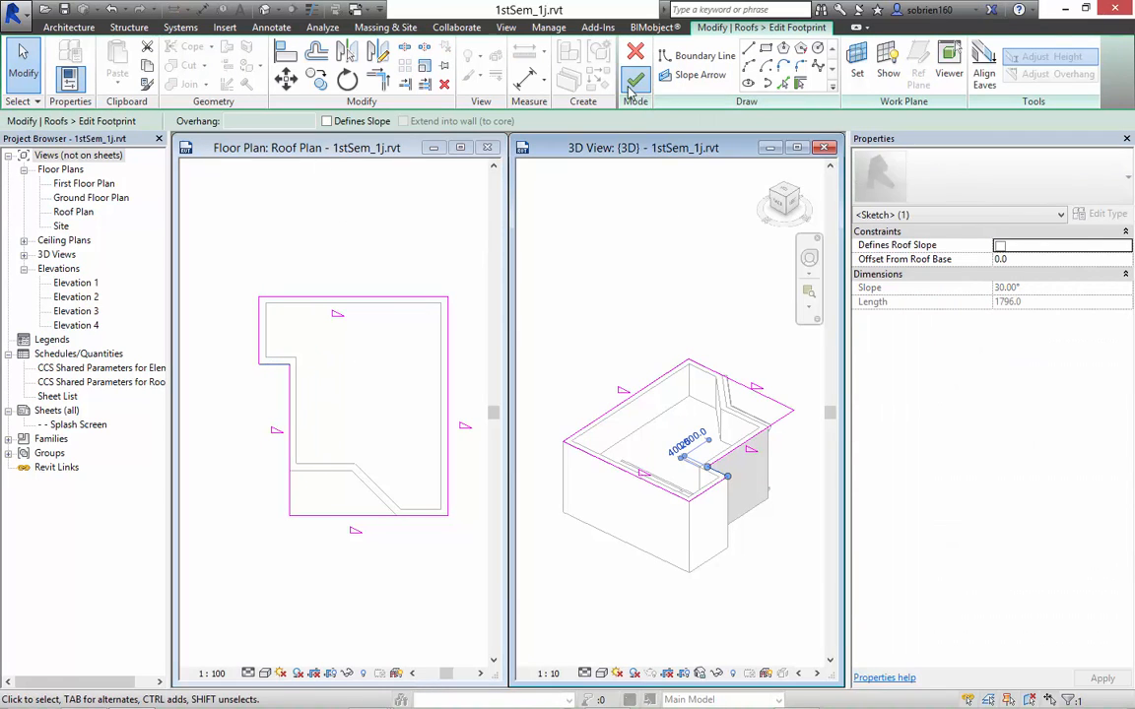
click(636, 81)
click(583, 296)
shift+middle_drag(603, 386, 624, 422)
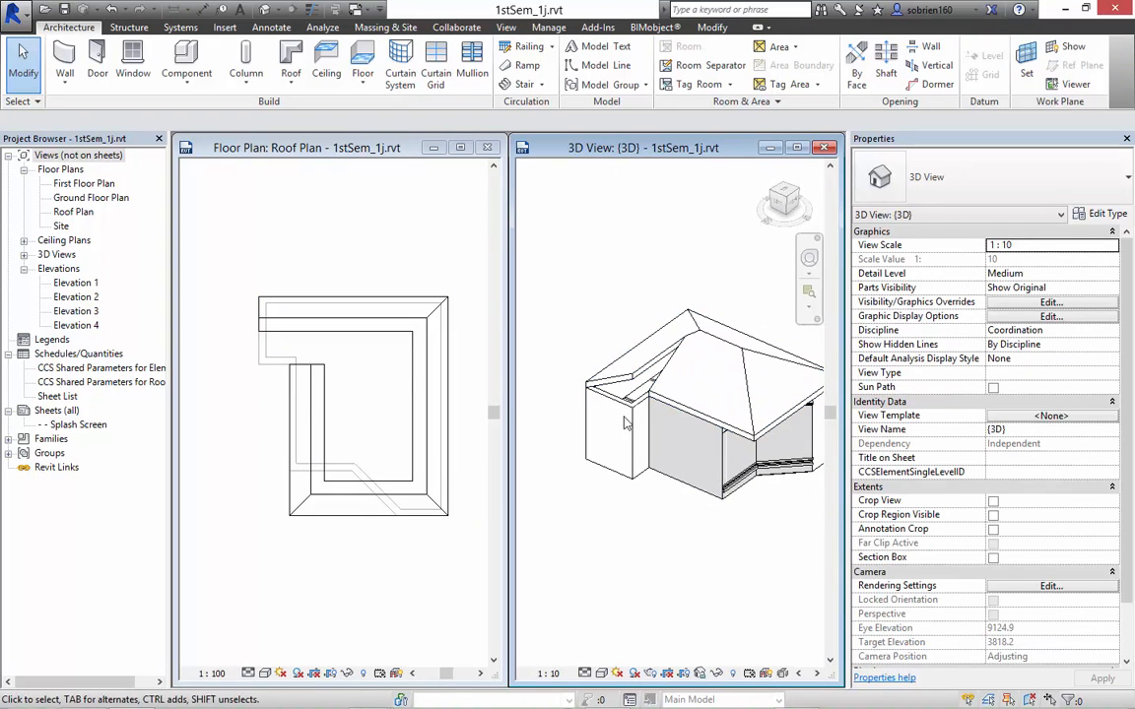
shift+middle_drag(579, 374, 763, 375)
shift+middle_drag(638, 422, 611, 448)
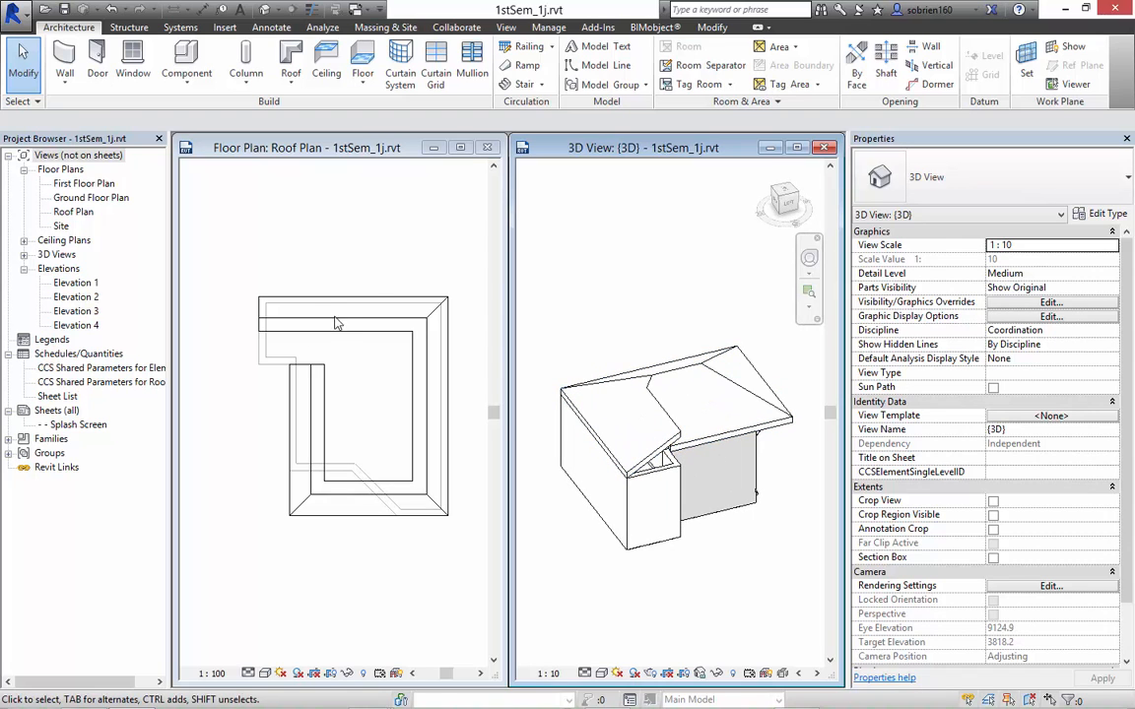
Edit the roof footprint, remove the slope definition from the upper and lower plan edges, and finish the sketch.
click(375, 258)
click(295, 369)
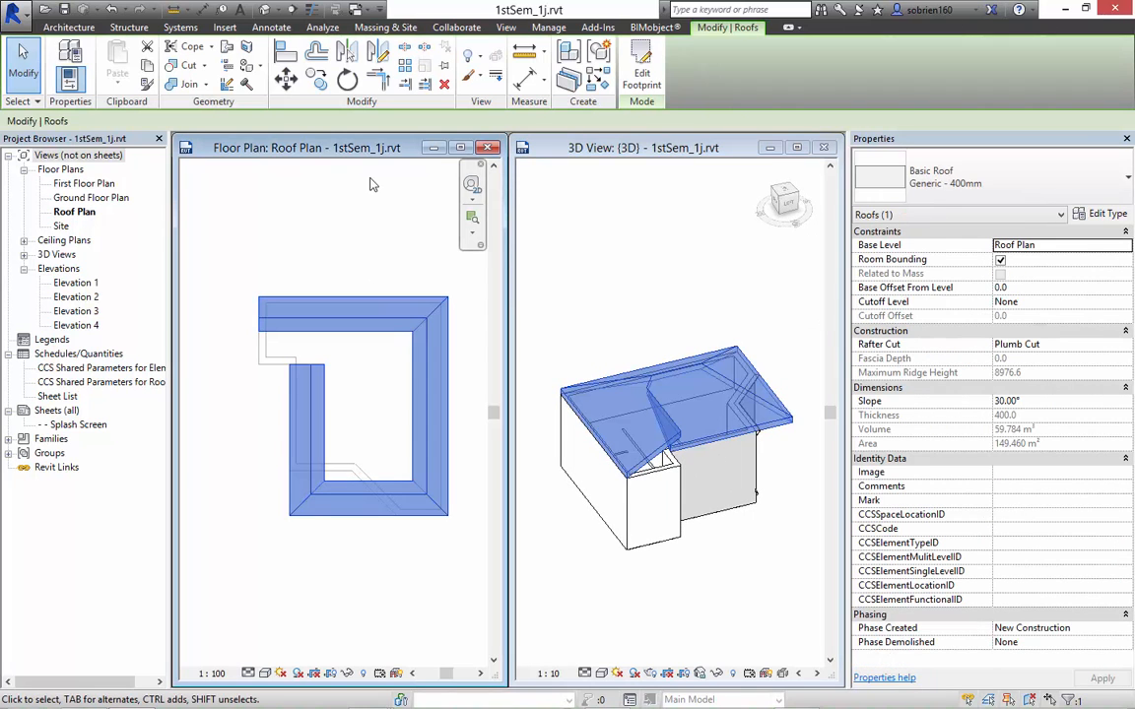
click(643, 62)
mouse_move(352, 280)
middle_down()
mouse_move(337, 284)
mouse_move(364, 274)
middle_up()
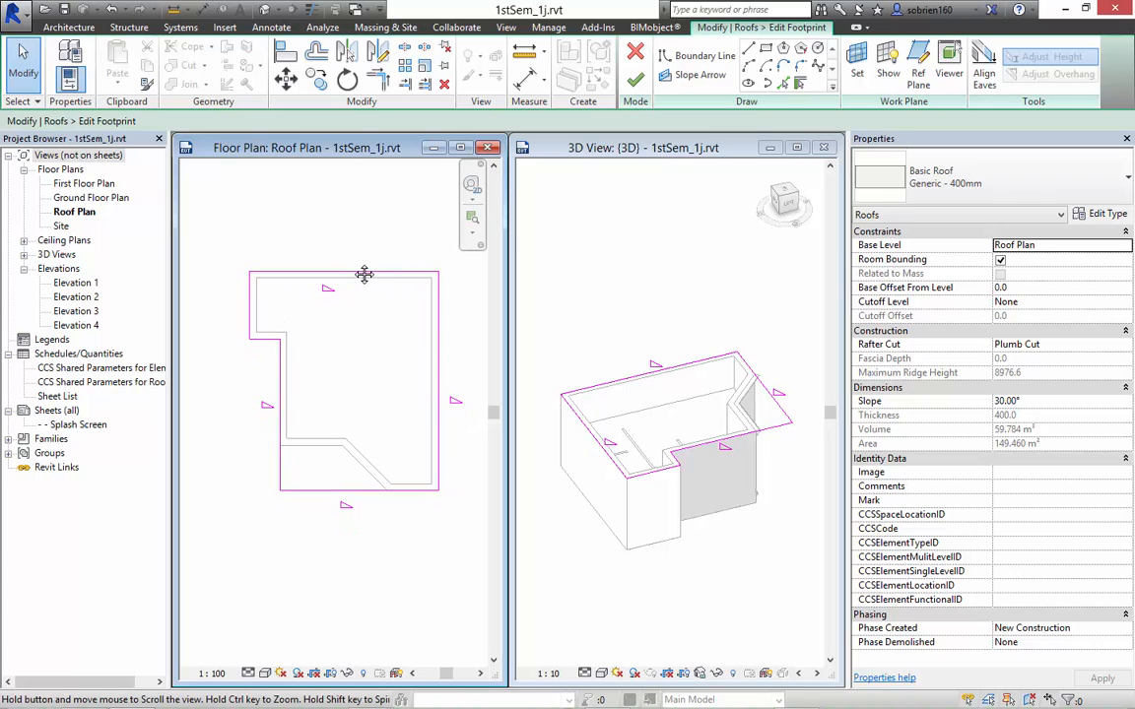
click(350, 274)
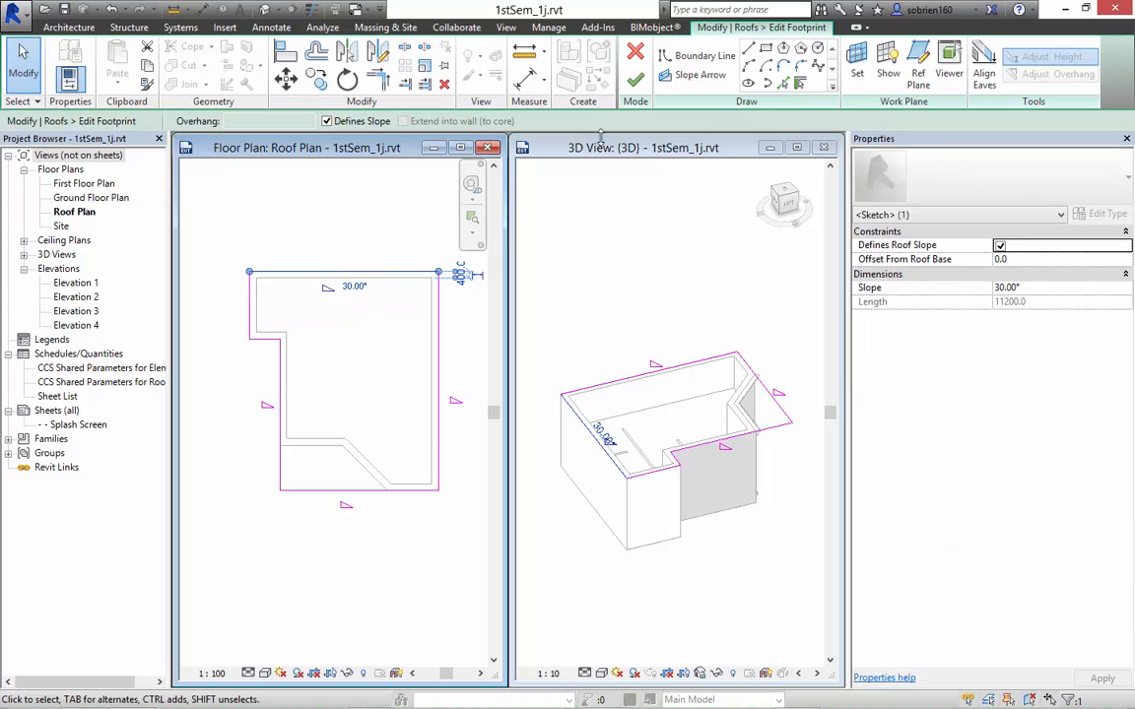
click(326, 121)
click(357, 490)
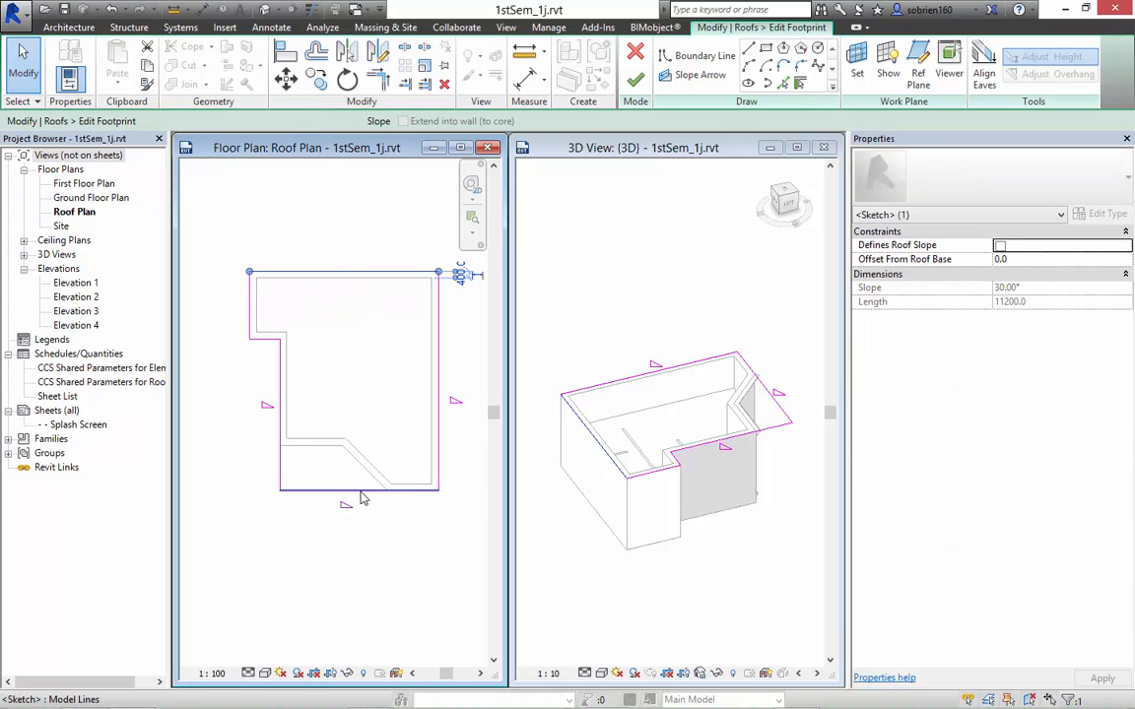
click(326, 122)
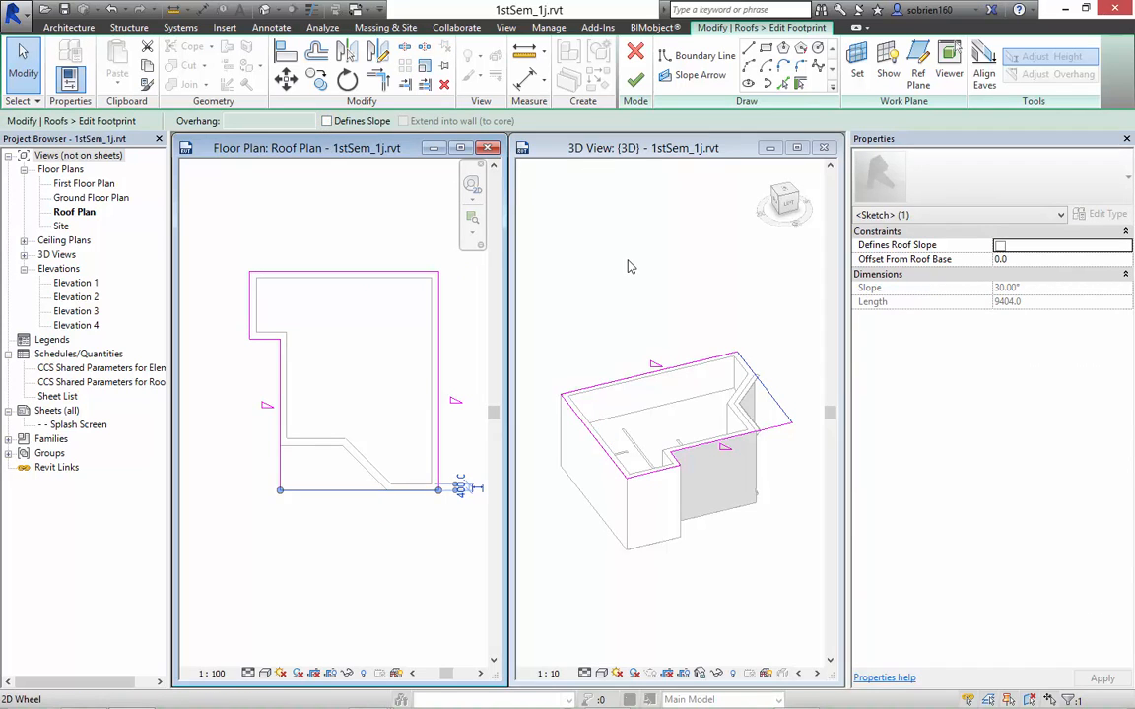
click(764, 387)
click(636, 79)
click(643, 311)
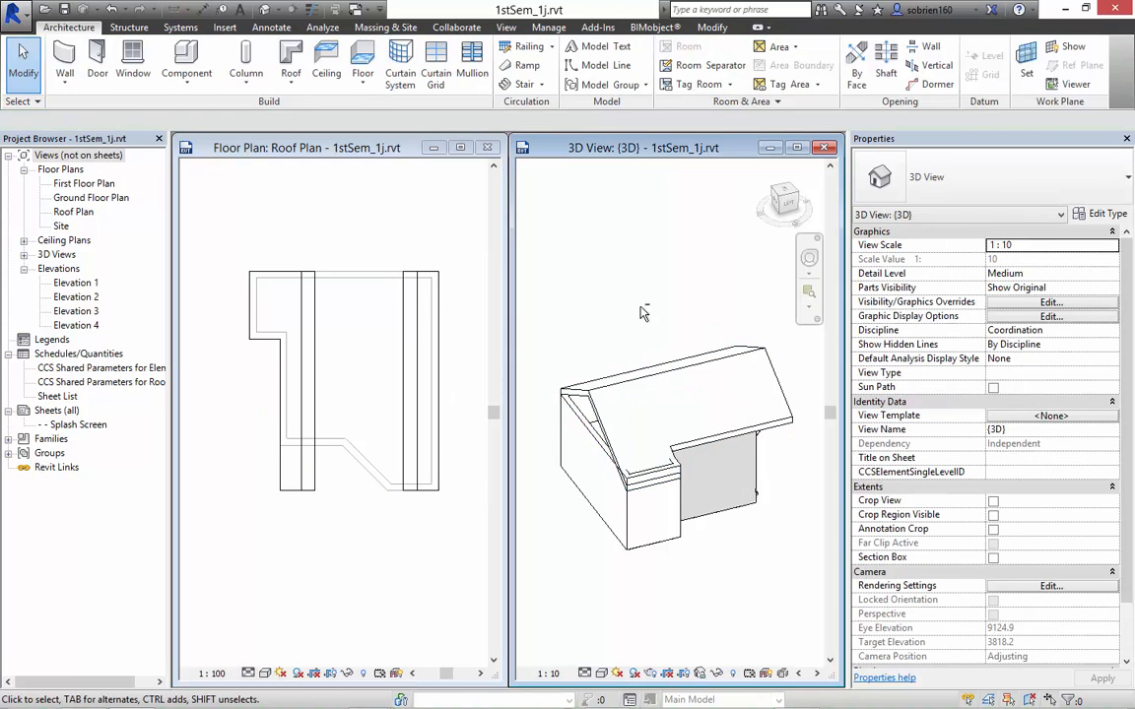
Examine the gable ends and the gaps between the wall tops and the roof in the 3D view.
mouse_move(643, 312)
shift+middle_down()
mouse_move(595, 306)
mouse_move(699, 337)
mouse_move(568, 395)
mouse_move(607, 337)
mouse_move(806, 375)
mouse_move(653, 458)
mouse_move(648, 396)
mouse_move(636, 387)
shift+middle_up()
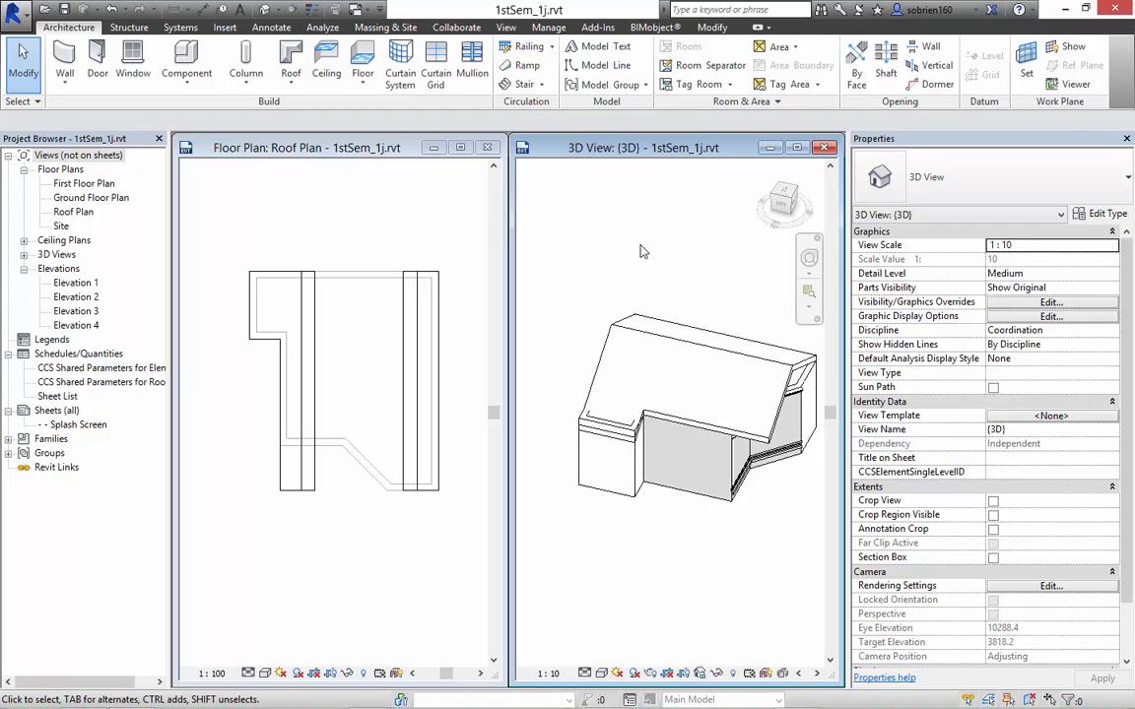
middle_drag(687, 271, 710, 296)
shift+middle_drag(670, 353, 543, 328)
mouse_move(699, 388)
shift+middle_down()
mouse_move(737, 427)
mouse_move(734, 413)
mouse_move(694, 398)
shift+middle_up()
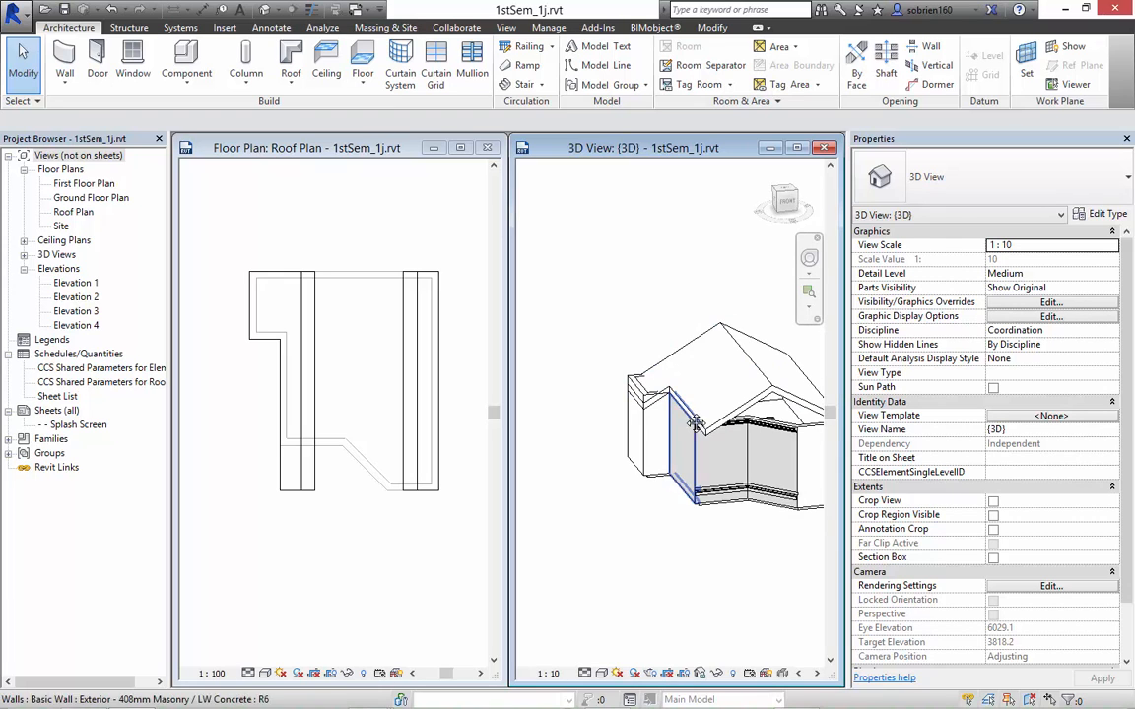
shift+middle_drag(693, 420, 679, 489)
scroll(692, 440, up, 2)
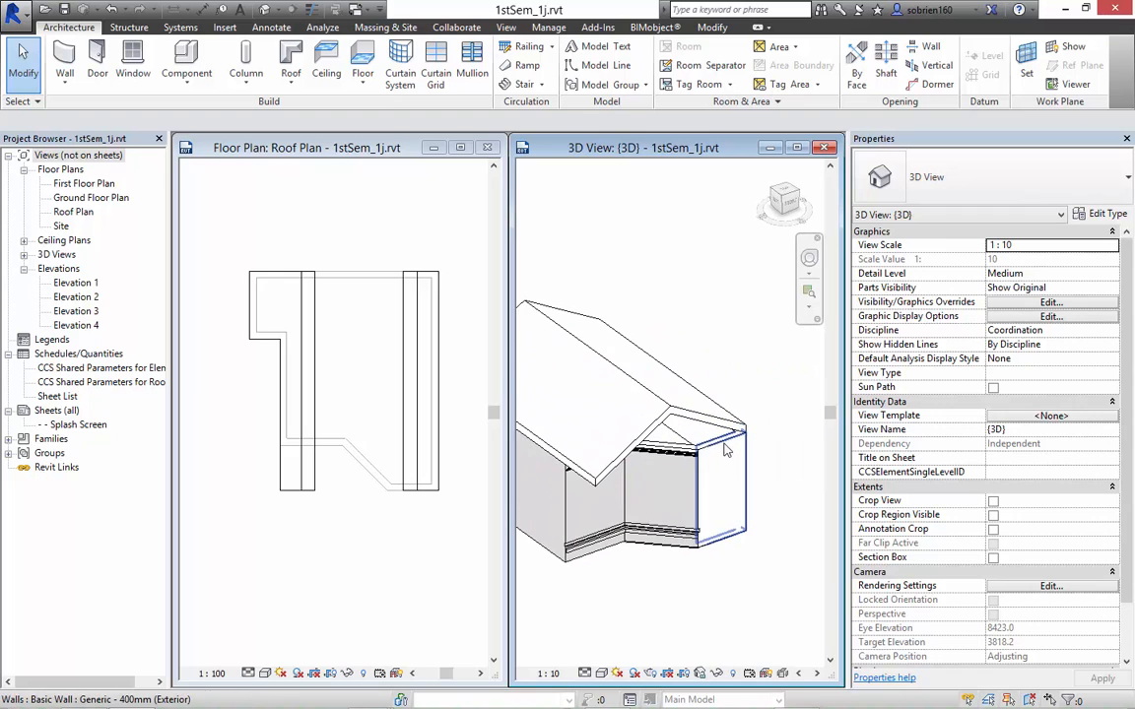
middle_drag(735, 459, 786, 454)
middle_drag(759, 591, 730, 601)
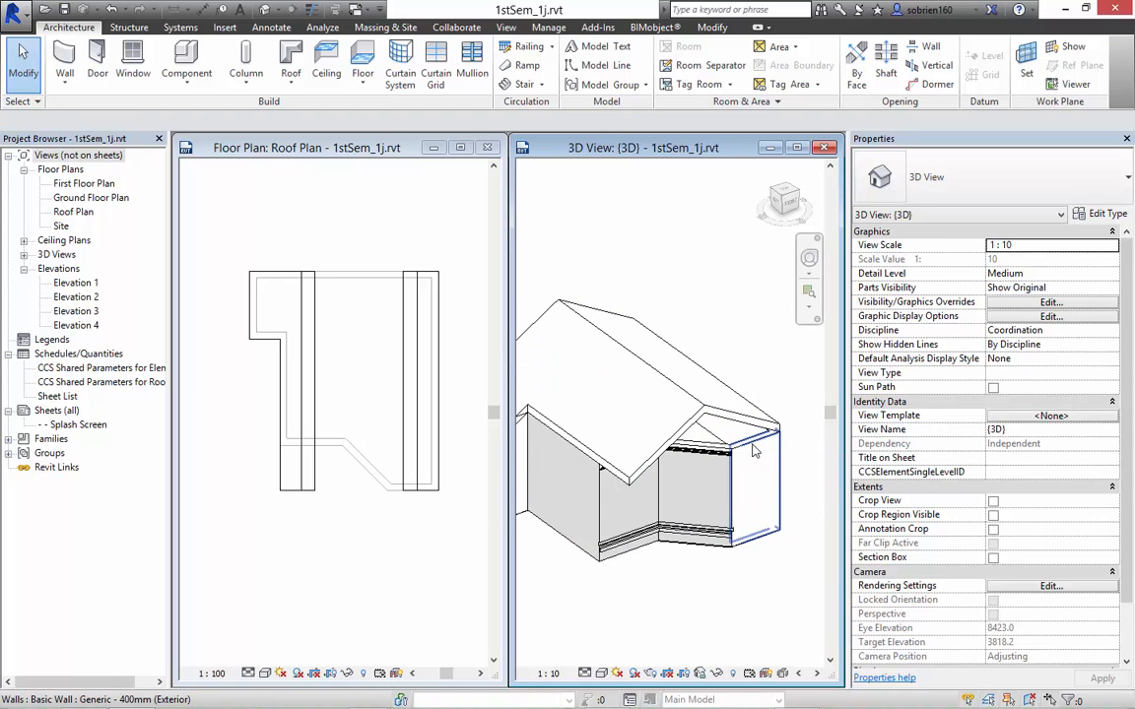
Select the whole chain of exterior walls and attach their tops to the roof.
key(Tab)
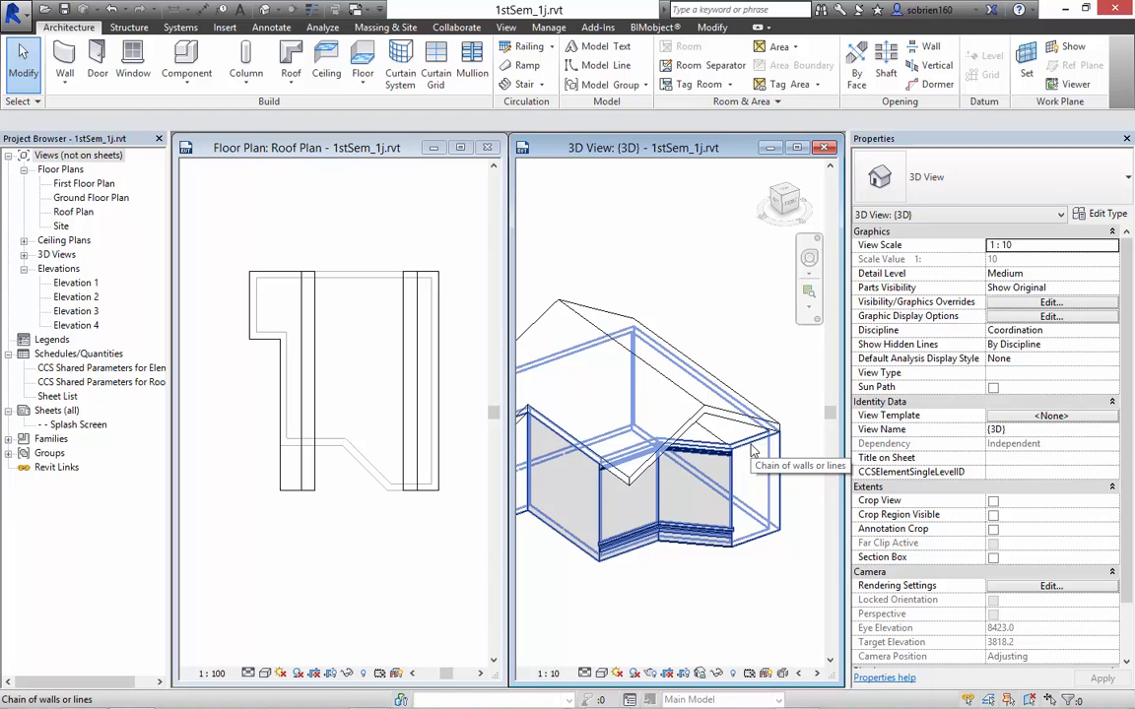
click(751, 450)
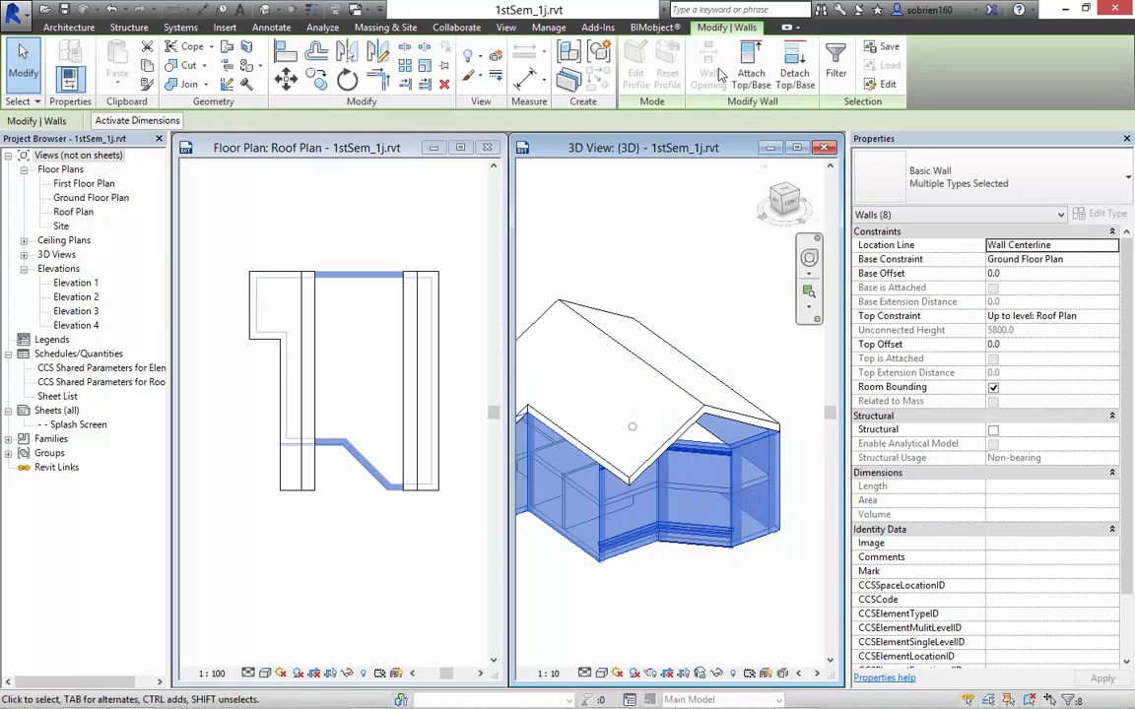
click(751, 67)
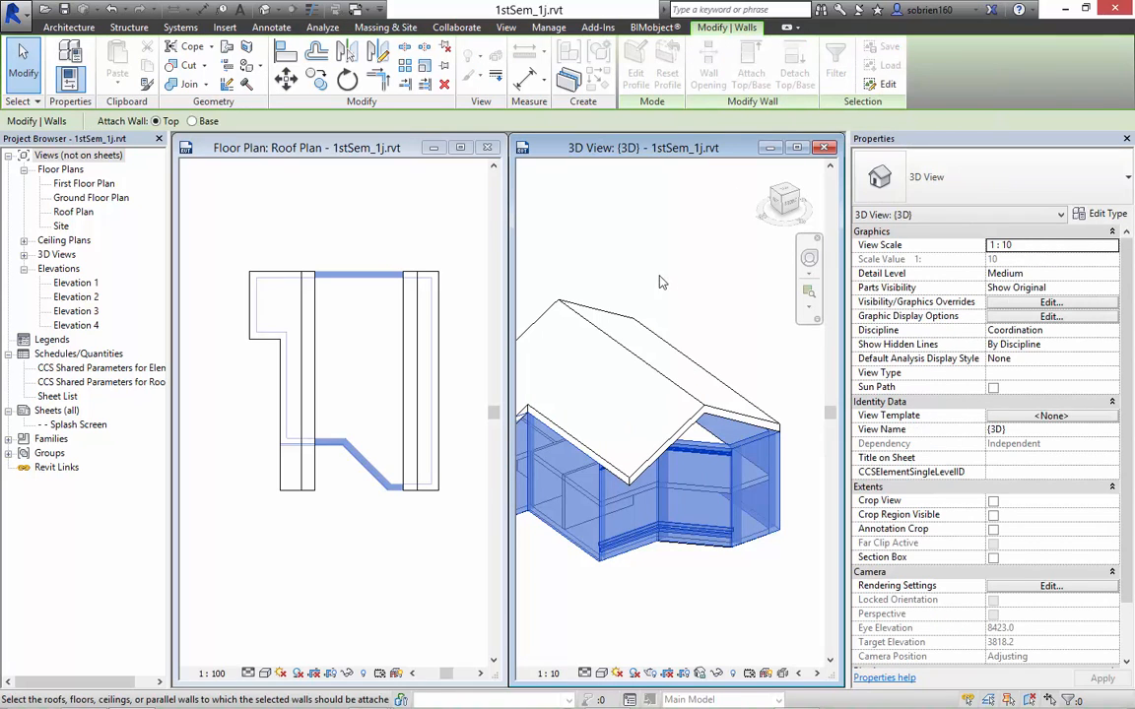
click(589, 307)
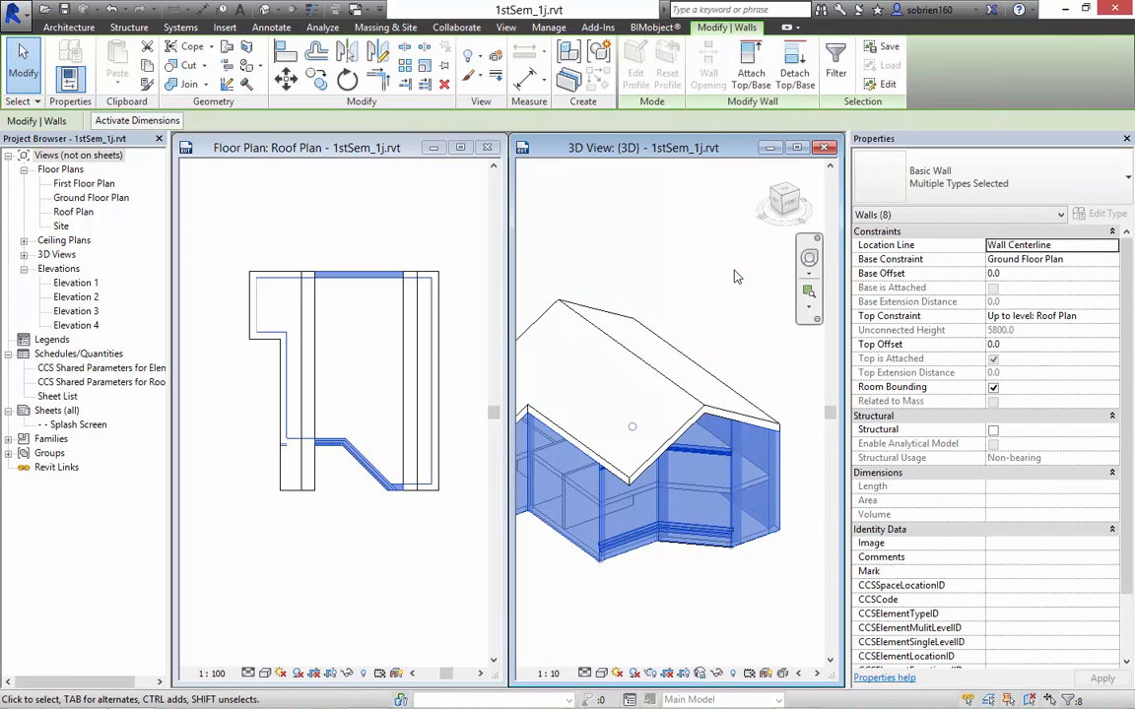
click(734, 277)
Inspect the attached walls, reopen the roof's footprint sketch for editing, and select its right-hand sloped edge in the roof plan.
shift+middle_drag(730, 277, 671, 435)
shift+middle_drag(596, 409, 666, 461)
scroll(668, 461, up, 4)
middle_drag(721, 361, 660, 437)
scroll(660, 437, down, 4)
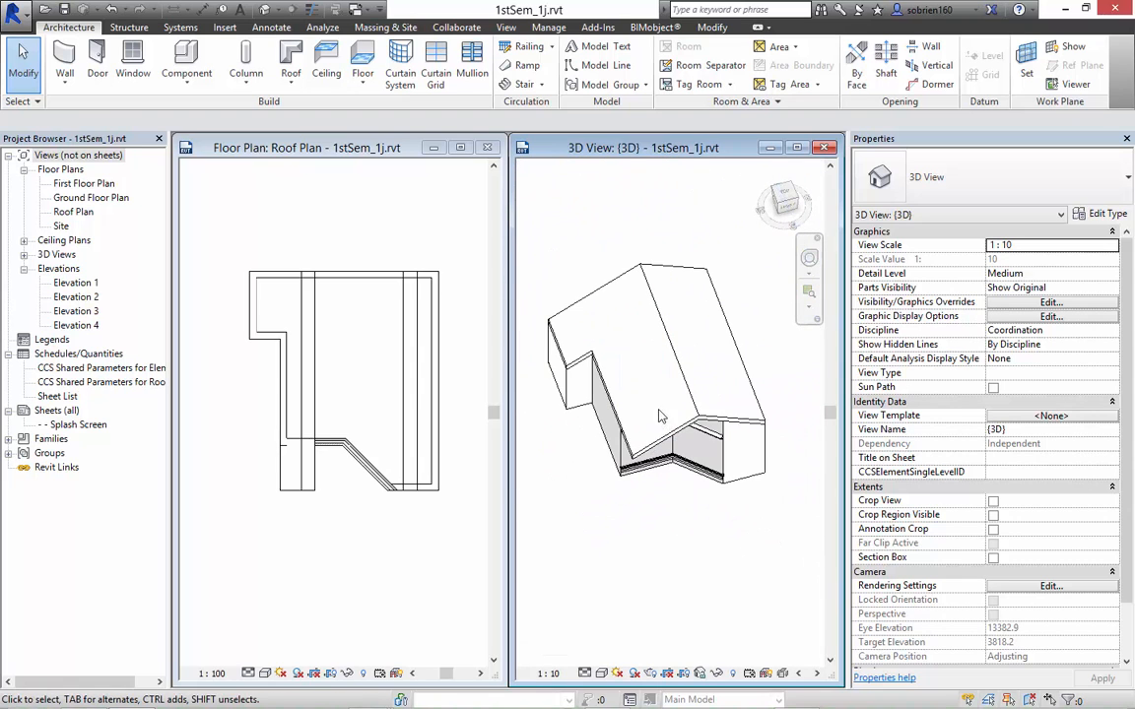
click(681, 377)
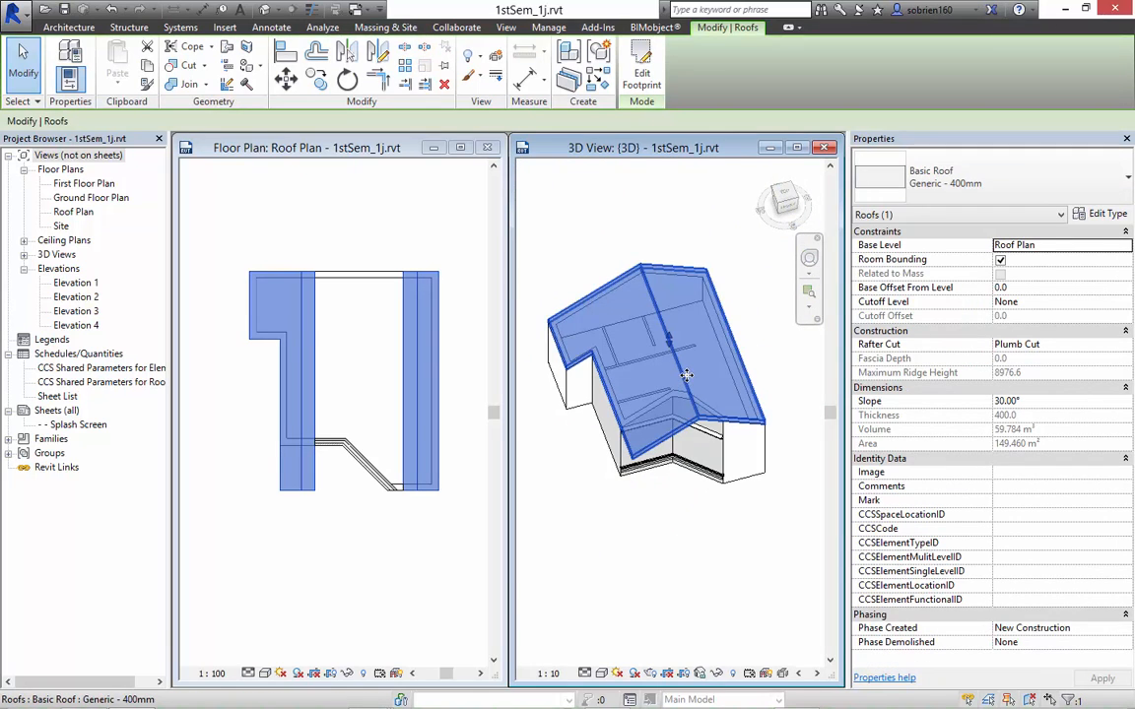
click(642, 73)
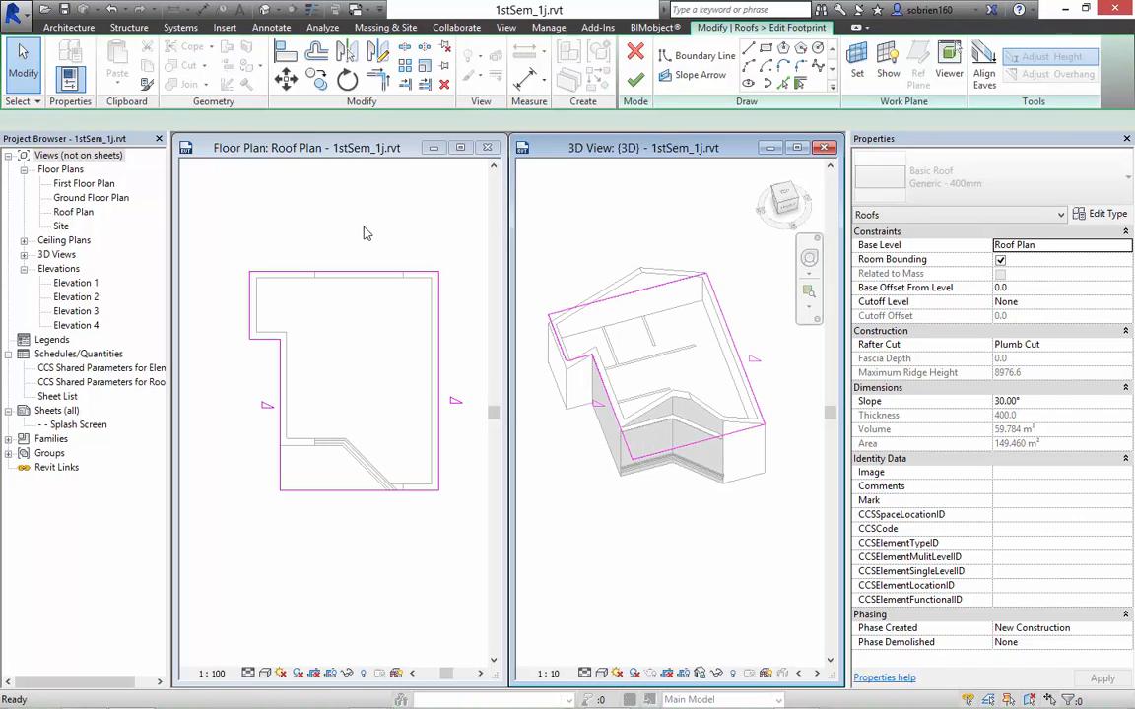
click(440, 337)
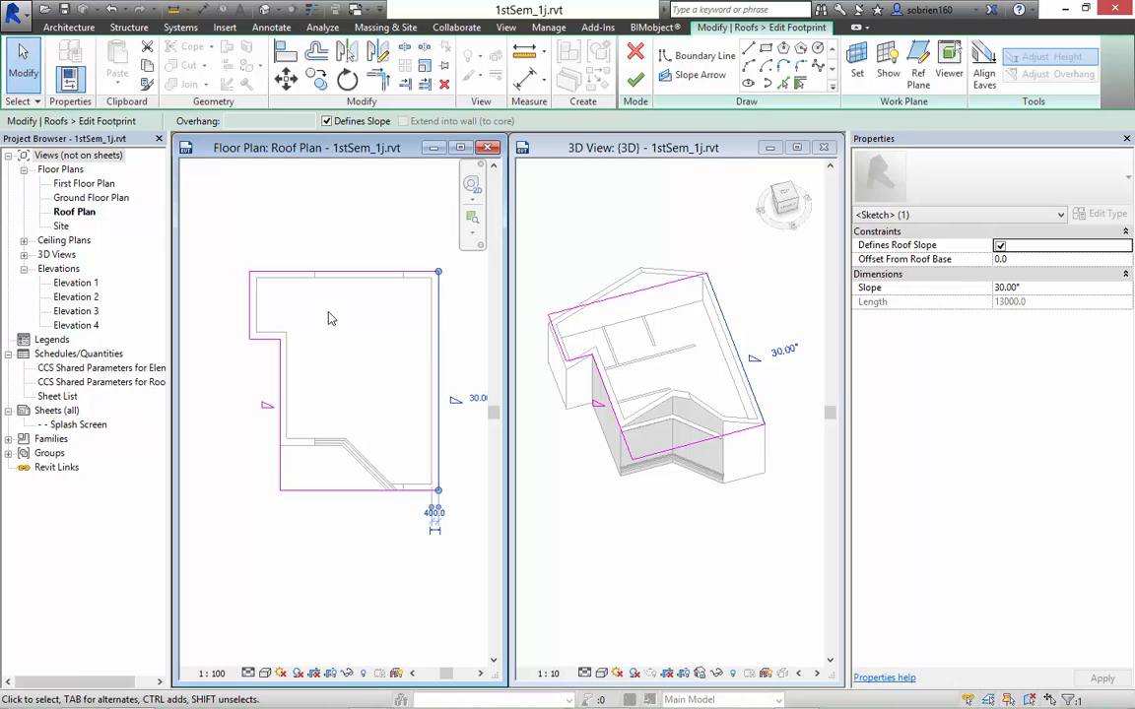
middle_drag(363, 329, 355, 357)
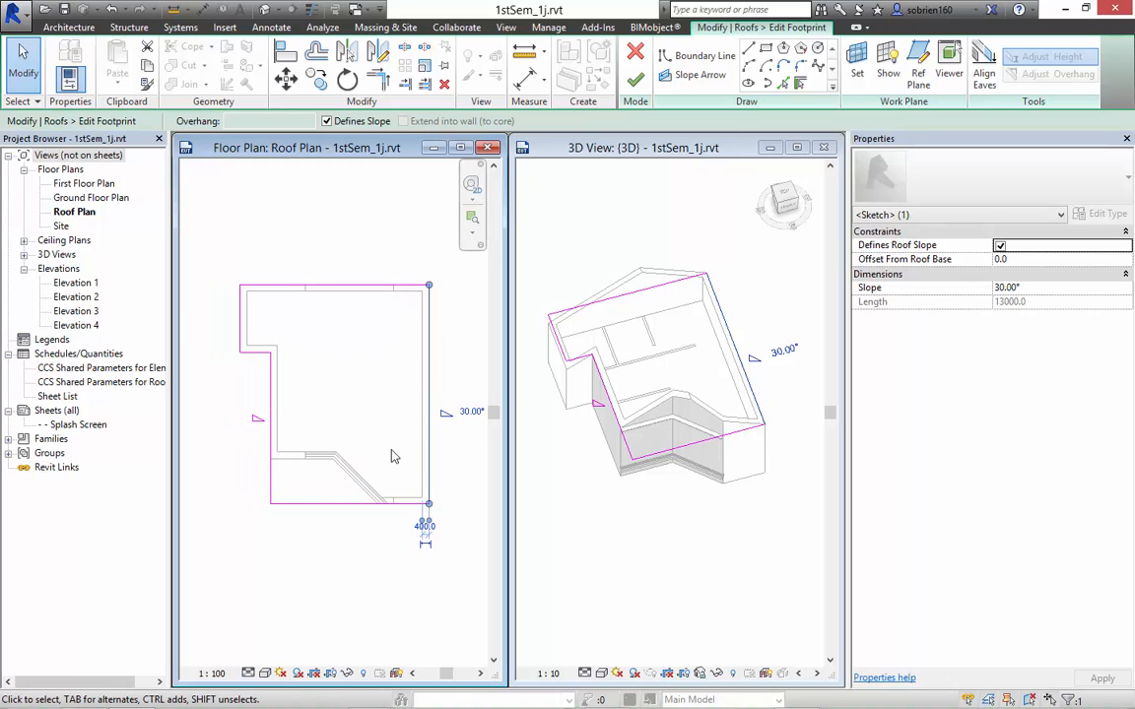
scroll(392, 456, up, 2)
scroll(436, 398, up, 1)
middle_drag(435, 398, 373, 387)
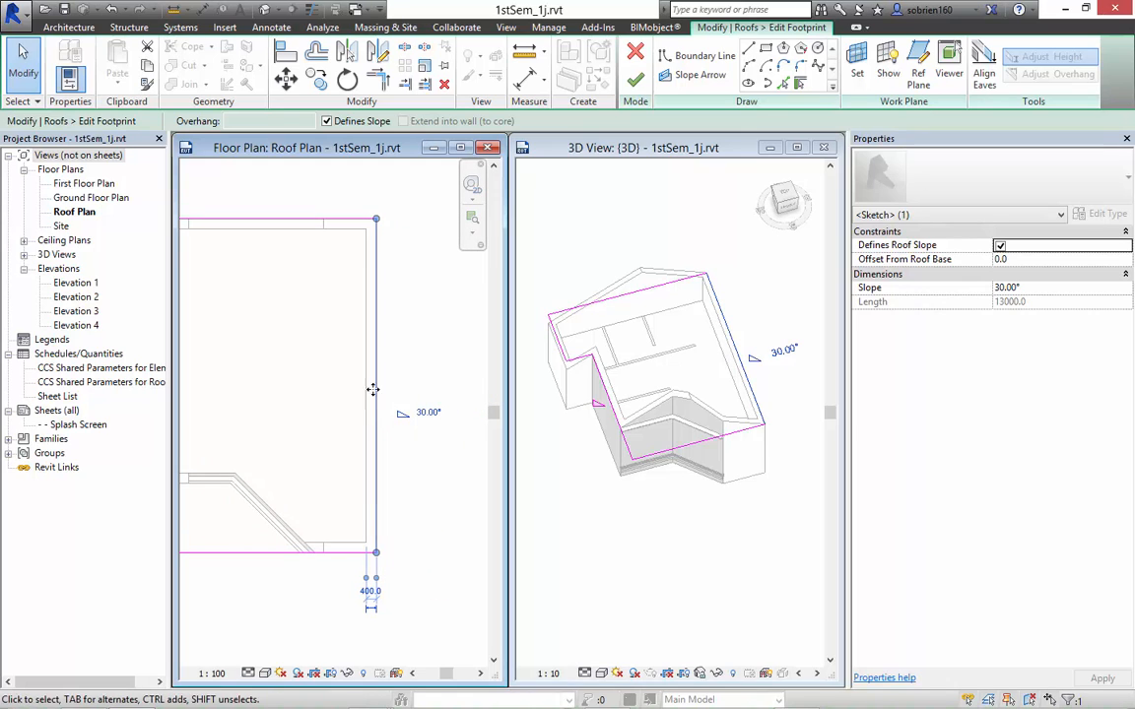
click(401, 383)
click(376, 374)
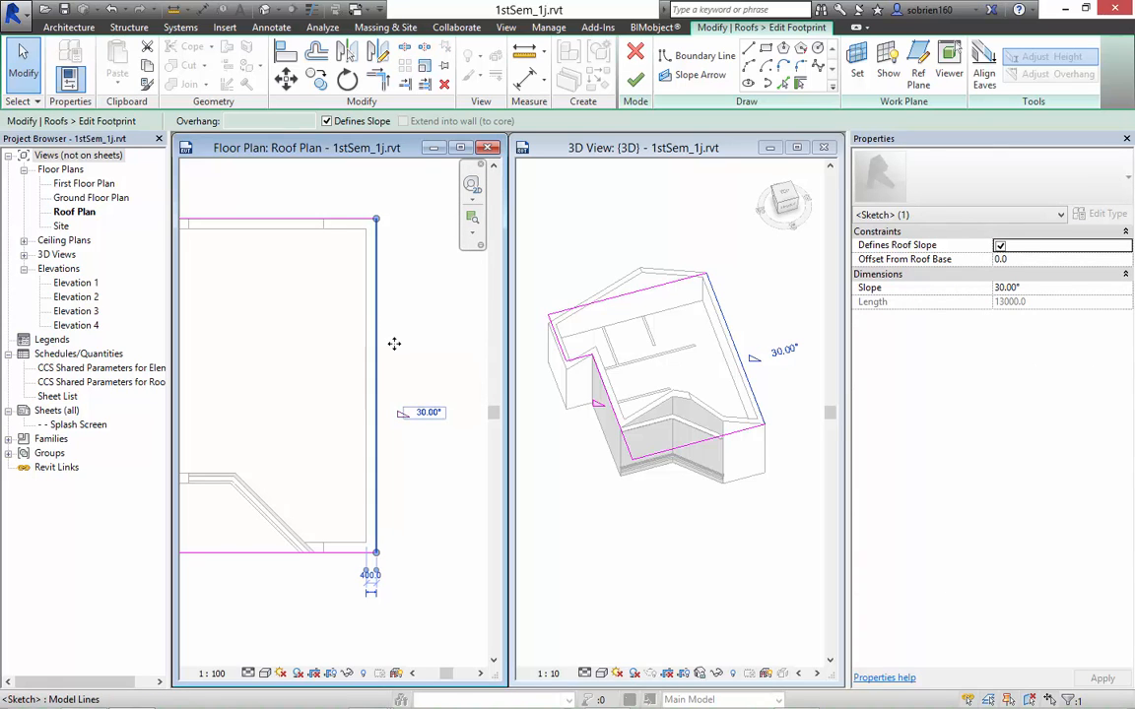
mouse_move(376, 342)
mouse_down()
mouse_move(405, 350)
mouse_move(377, 343)
mouse_up()
click(403, 334)
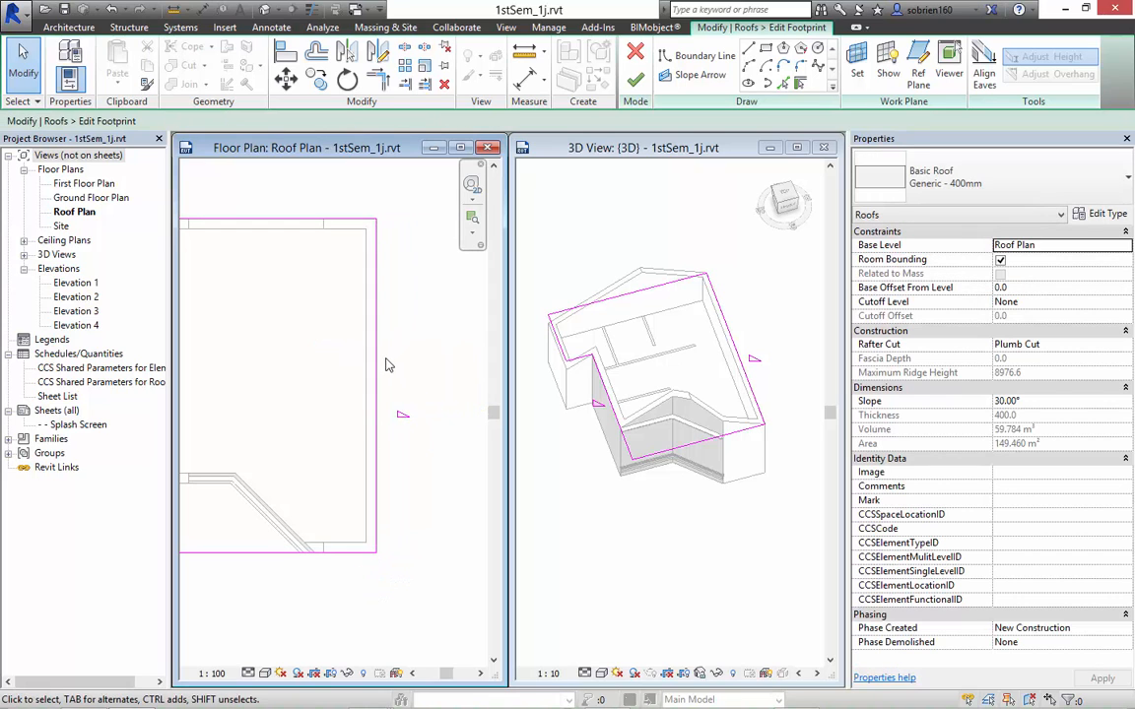
Move the right-hand sloped edge of the roof footprint 600 mm outward to form an eaves overhang.
click(378, 362)
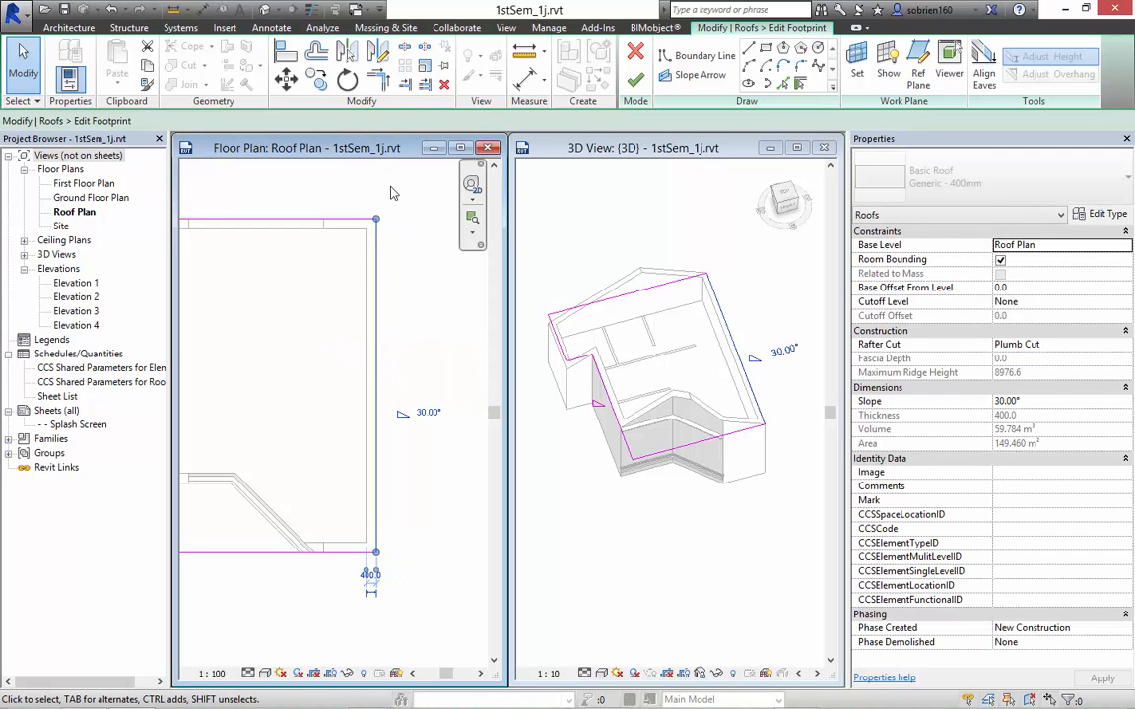
click(287, 79)
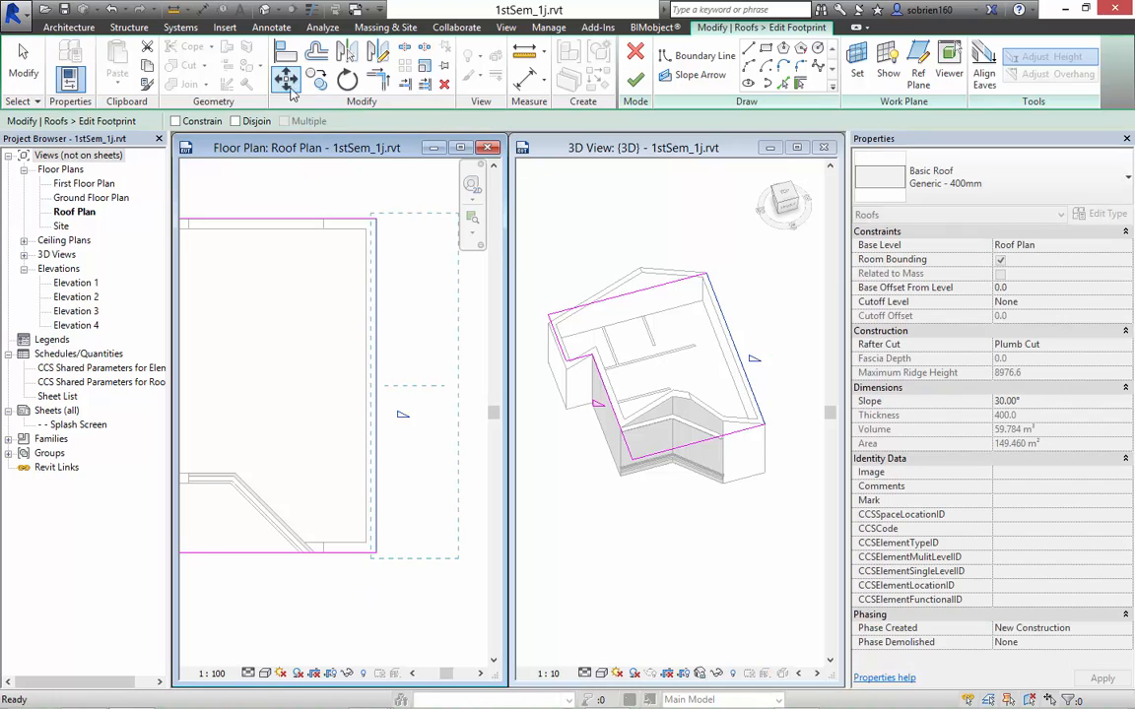
click(381, 387)
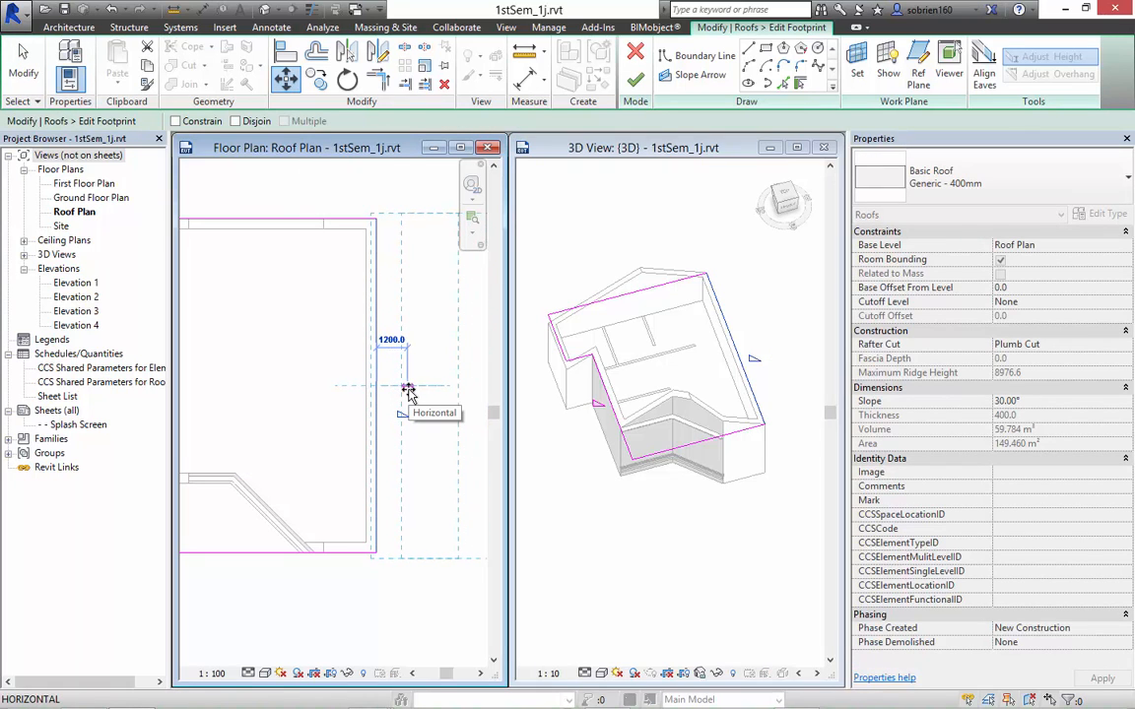
text(600)
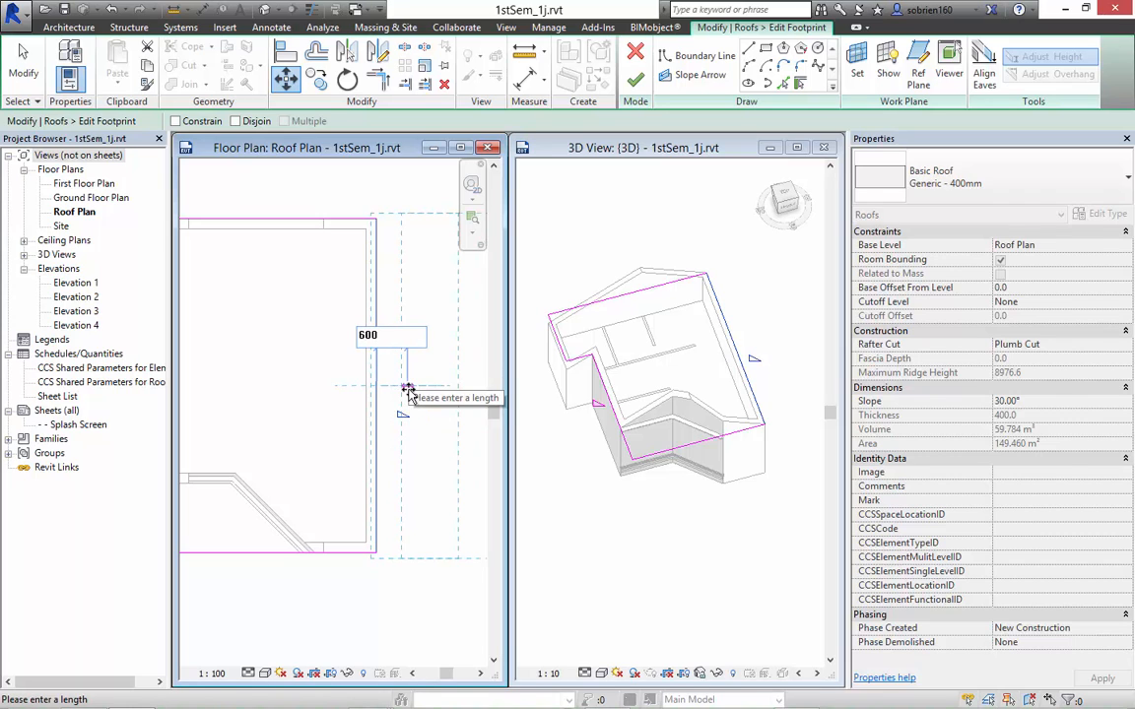
key(Return)
click(420, 415)
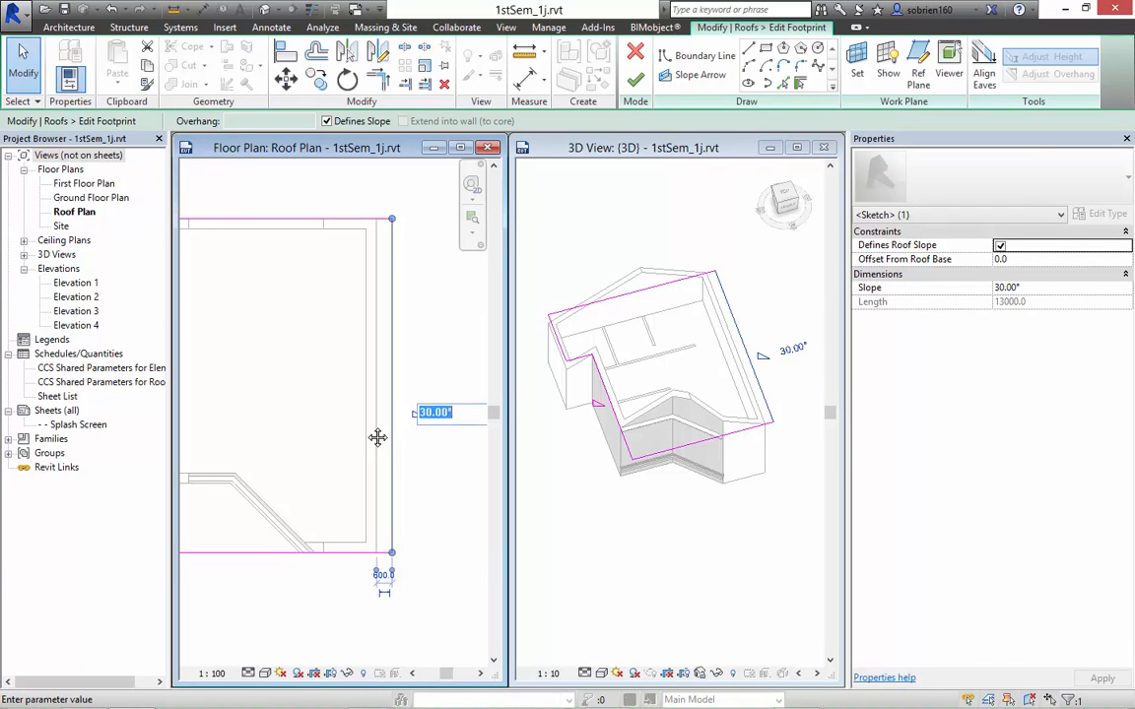
Move the two left-hand edges of the roof footprint together 600 mm outward to form the opposite eaves overhang.
middle_drag(377, 438, 489, 447)
scroll(463, 443, down, 1)
scroll(277, 395, up, 1)
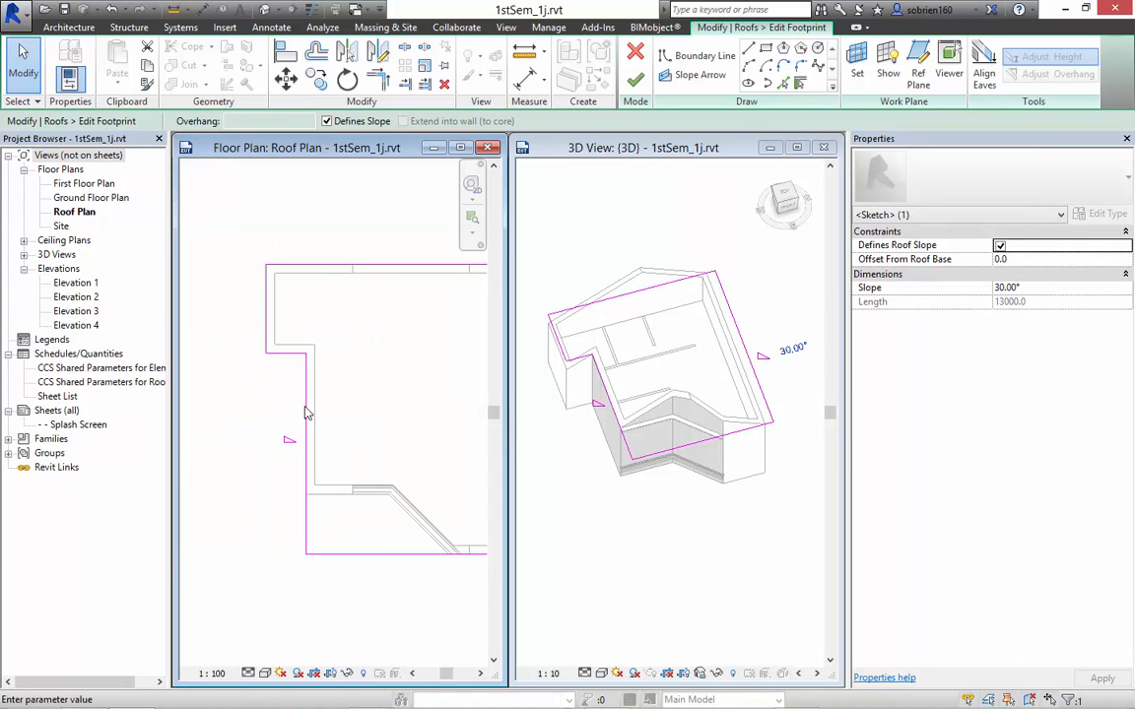
click(287, 414)
click(299, 406)
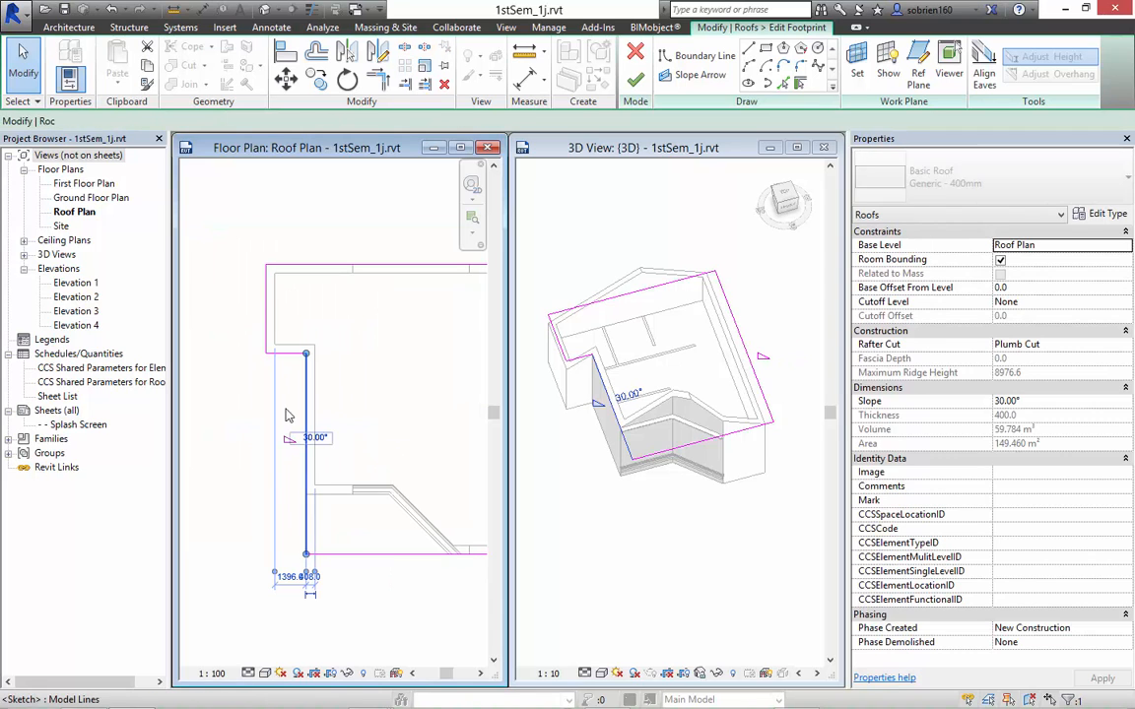
ctrl+click(265, 295)
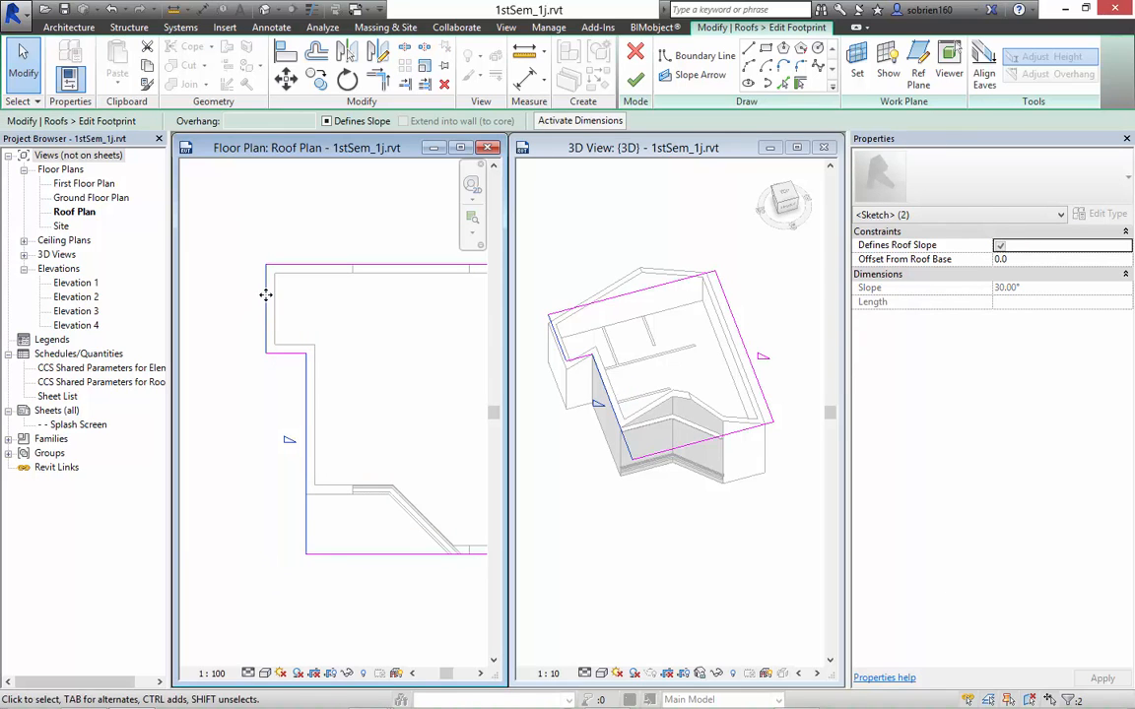
click(288, 79)
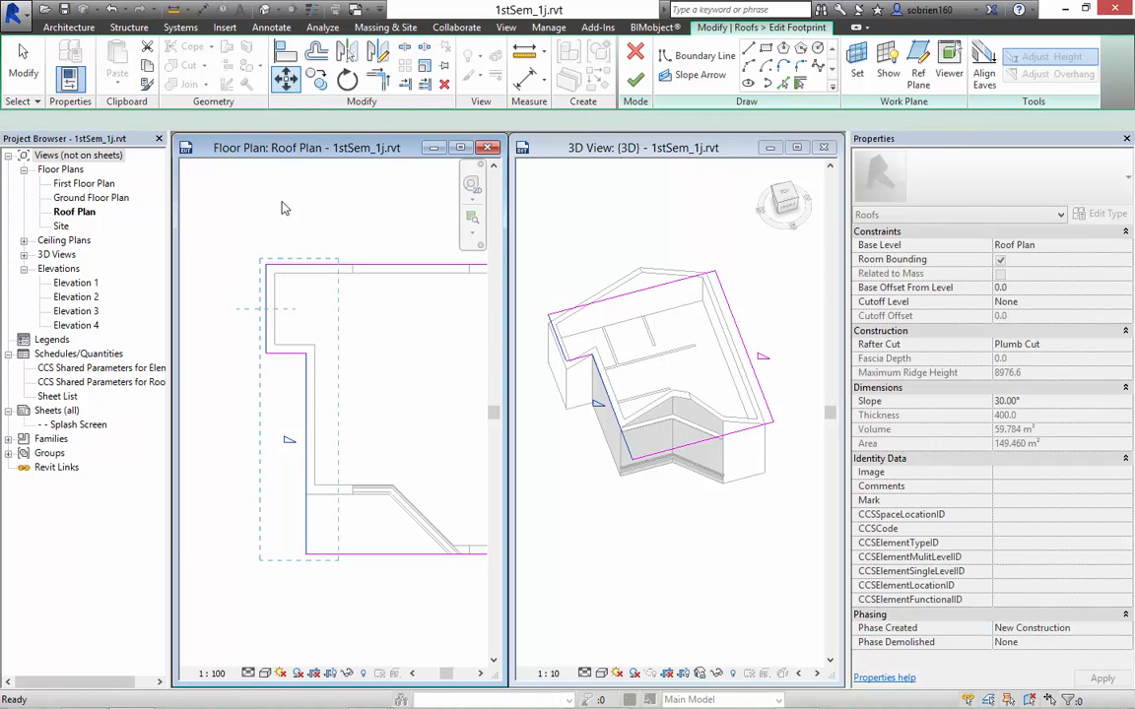
click(266, 310)
text(600)
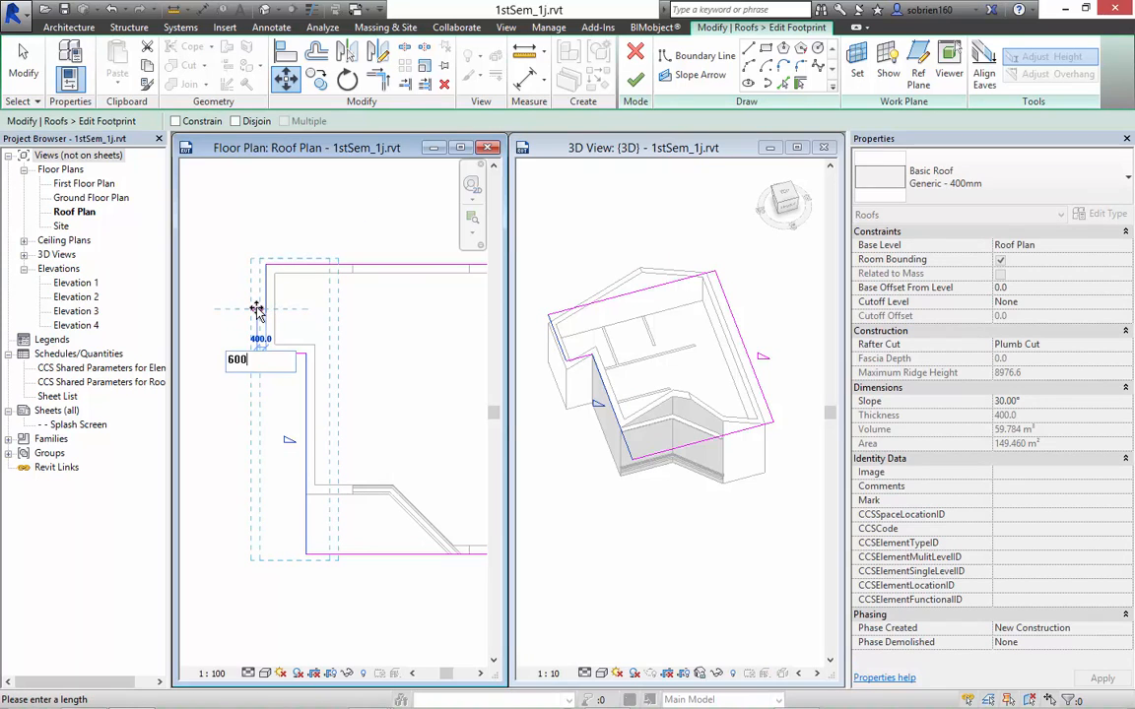
key(Return)
click(315, 358)
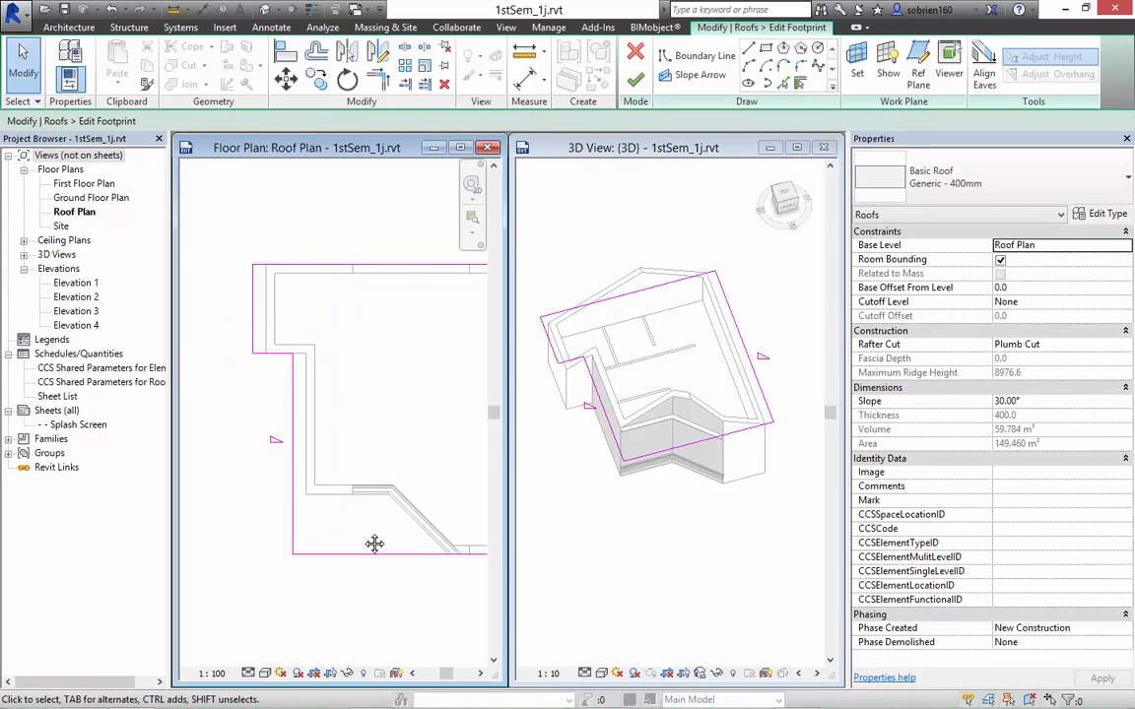
Move the lower gable edge of the roof footprint 300 mm outward in the roof plan.
middle_drag(374, 543, 283, 536)
scroll(283, 536, down, 1)
click(312, 545)
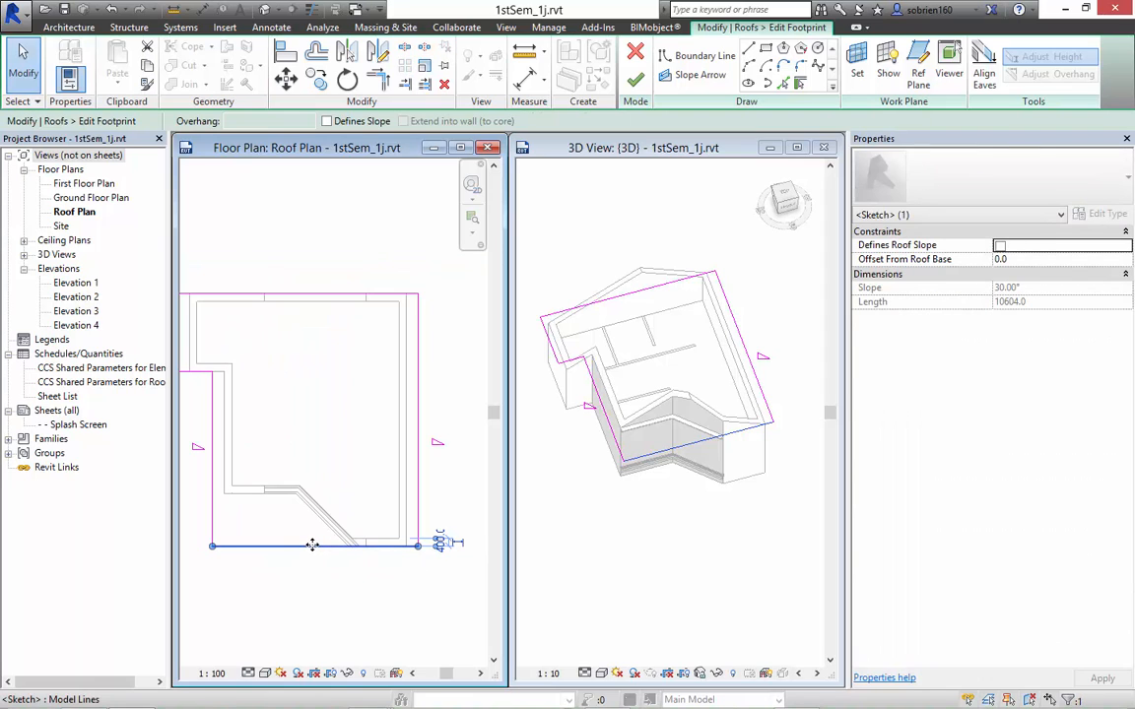
drag(314, 562, 316, 551)
scroll(315, 549, up, 3)
click(300, 564)
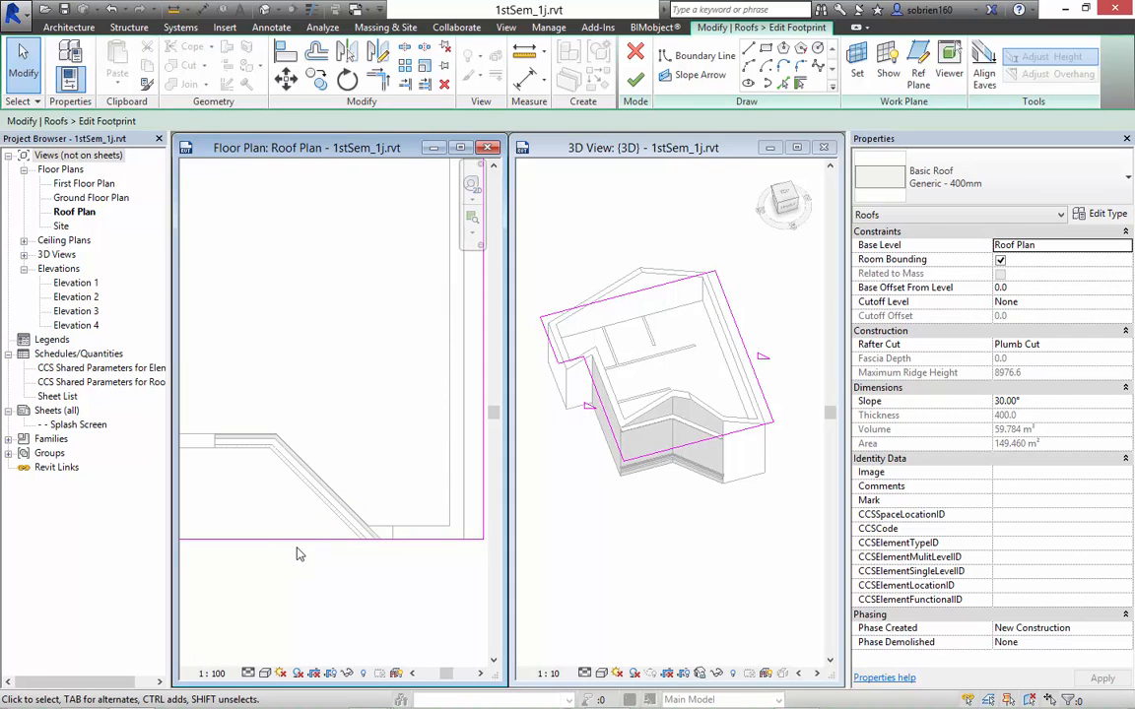
click(300, 541)
click(286, 81)
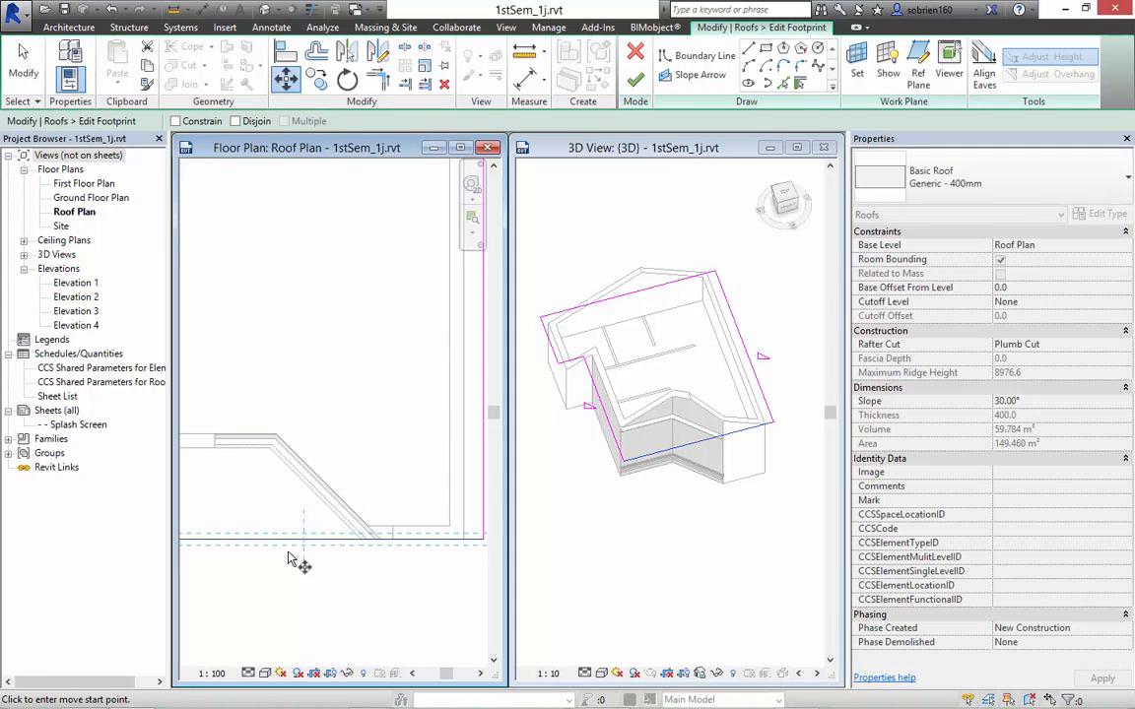
click(302, 541)
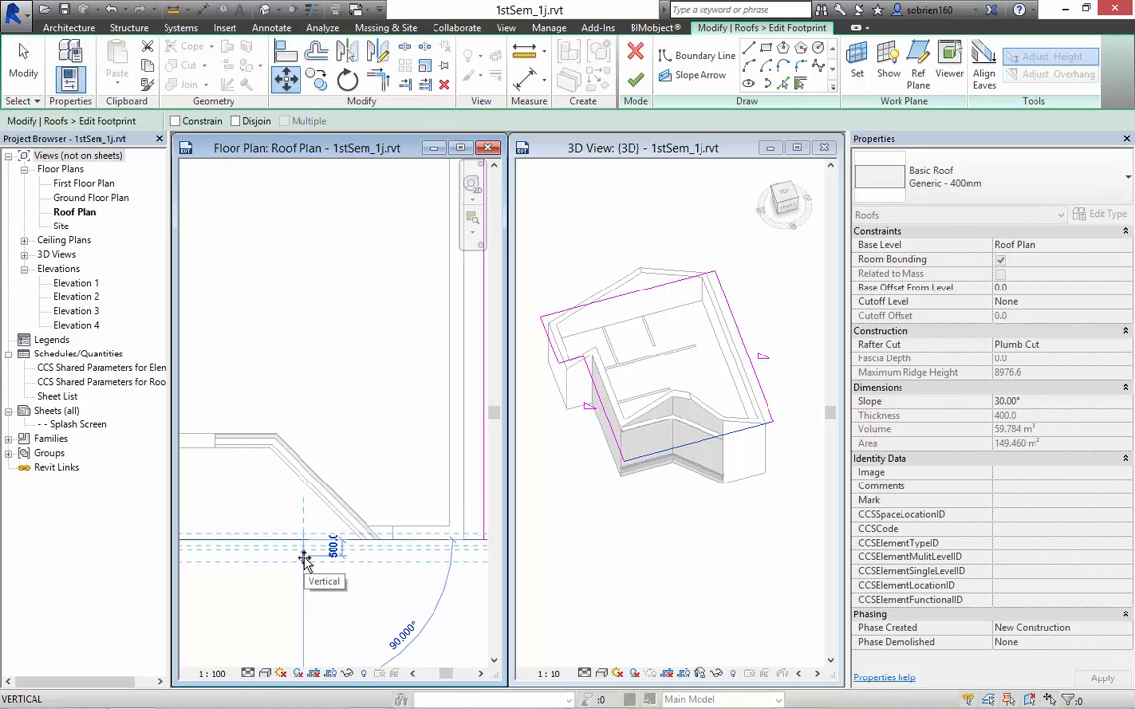
text(300)
key(Return)
Move the upper gable edge of the roof footprint 300 mm outward in the roof plan.
middle_drag(303, 373, 374, 564)
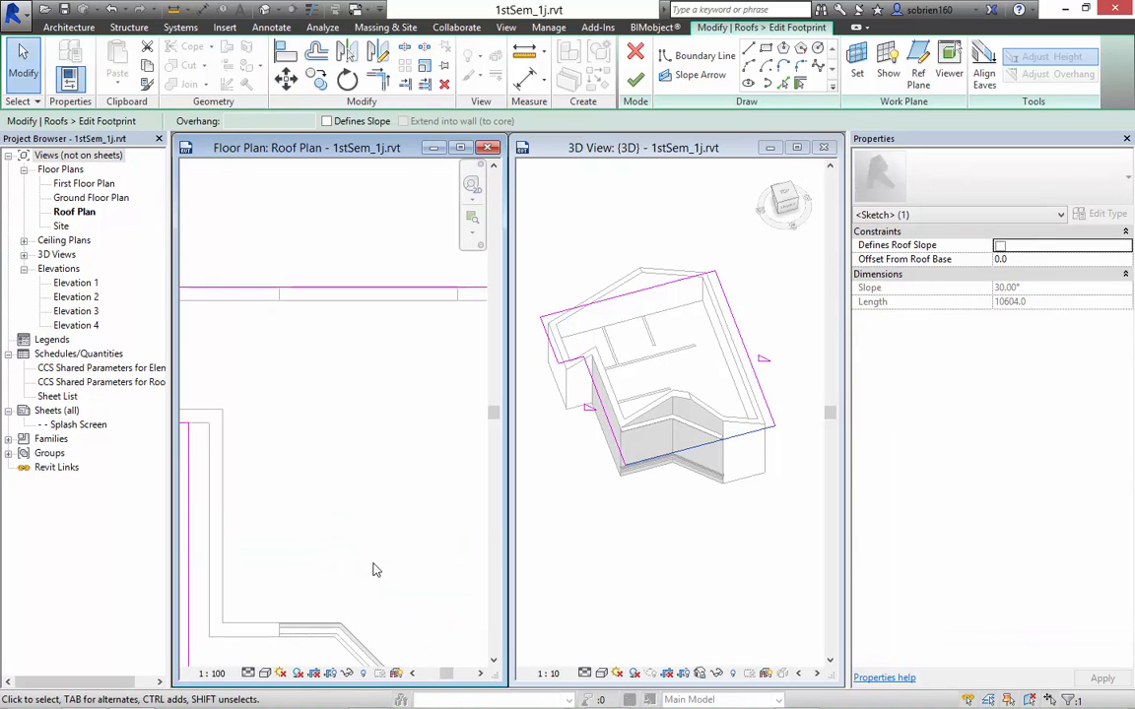
scroll(340, 492, down, 1)
click(365, 344)
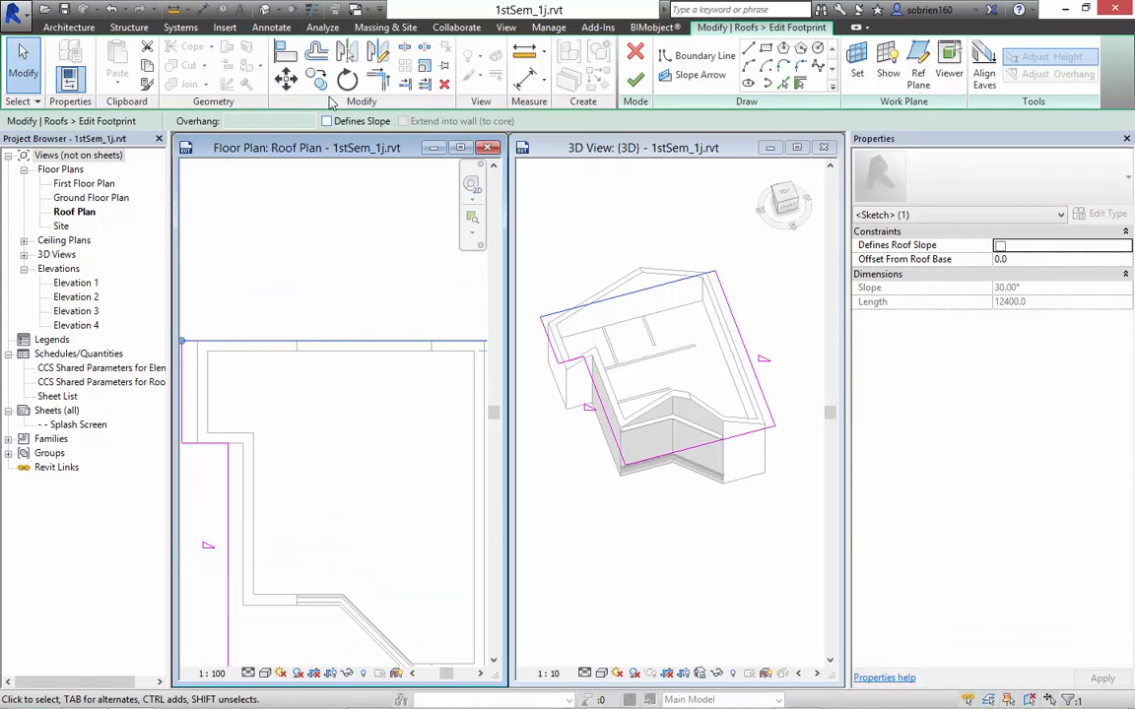
click(286, 79)
click(341, 344)
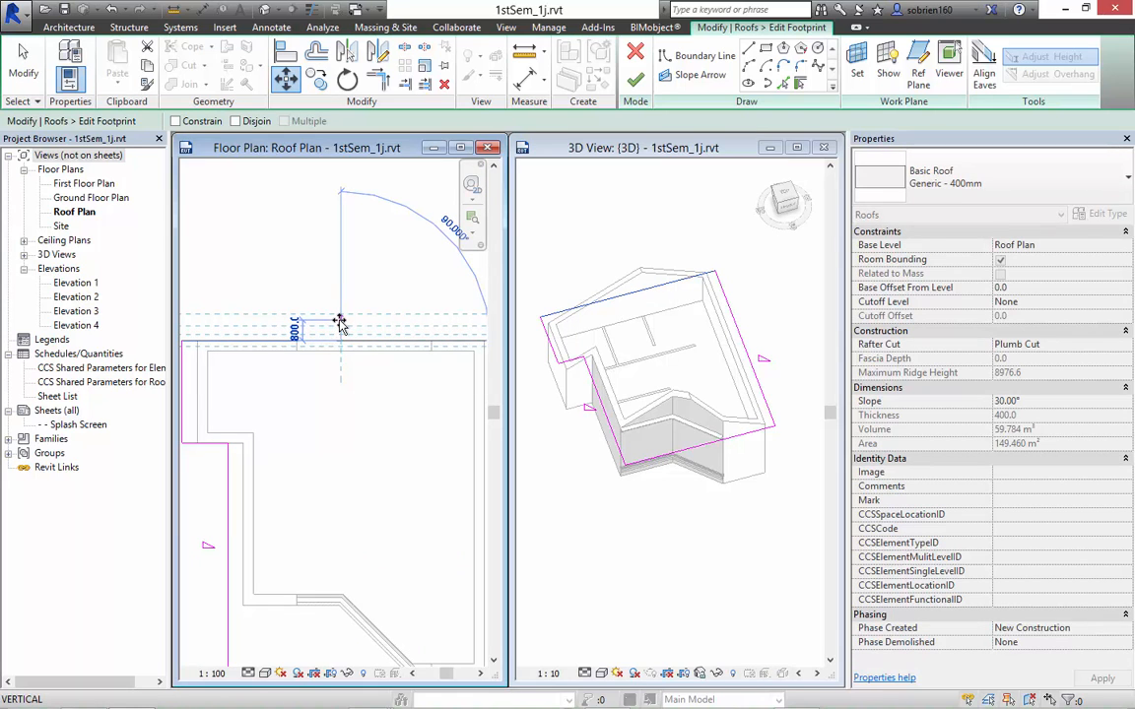
text(300)
key(Return)
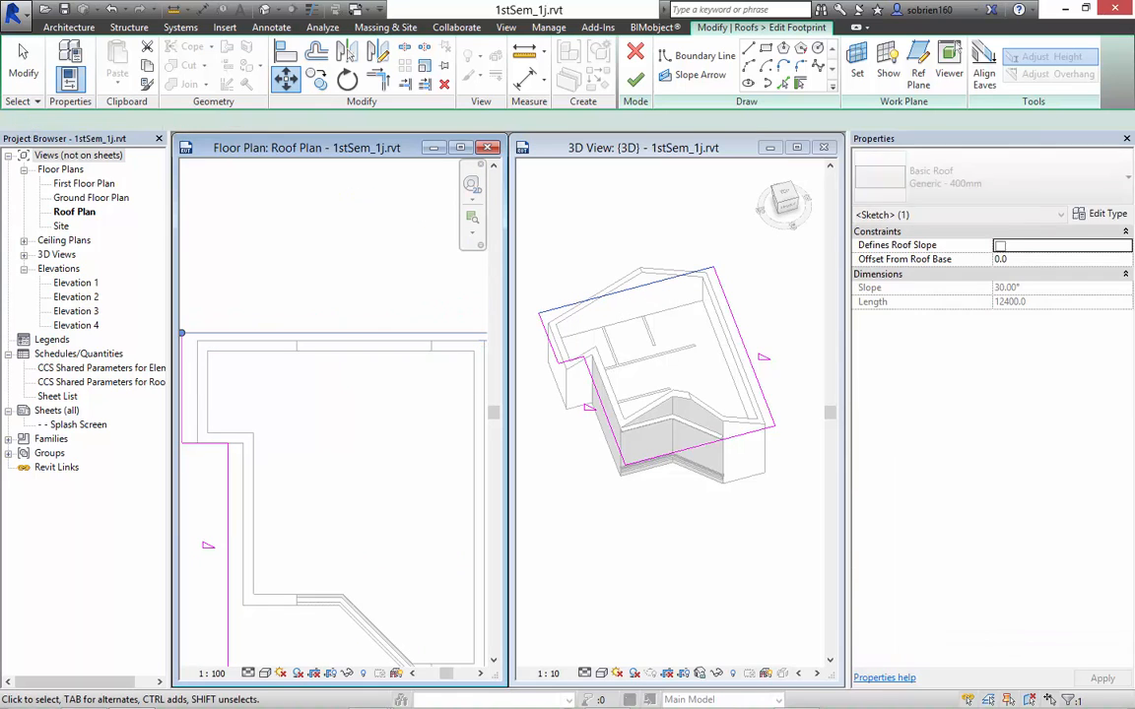
click(342, 297)
Finish the roof footprint sketch and inspect the overhangs in the 3D view.
scroll(347, 298, down, 3)
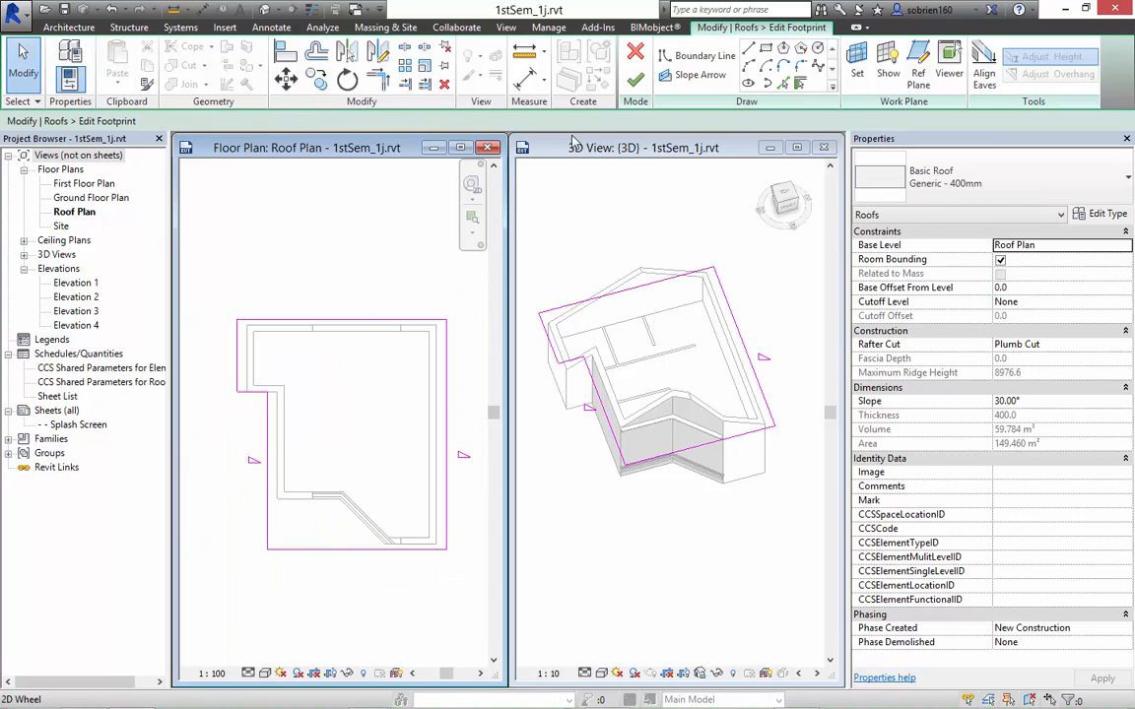
click(638, 84)
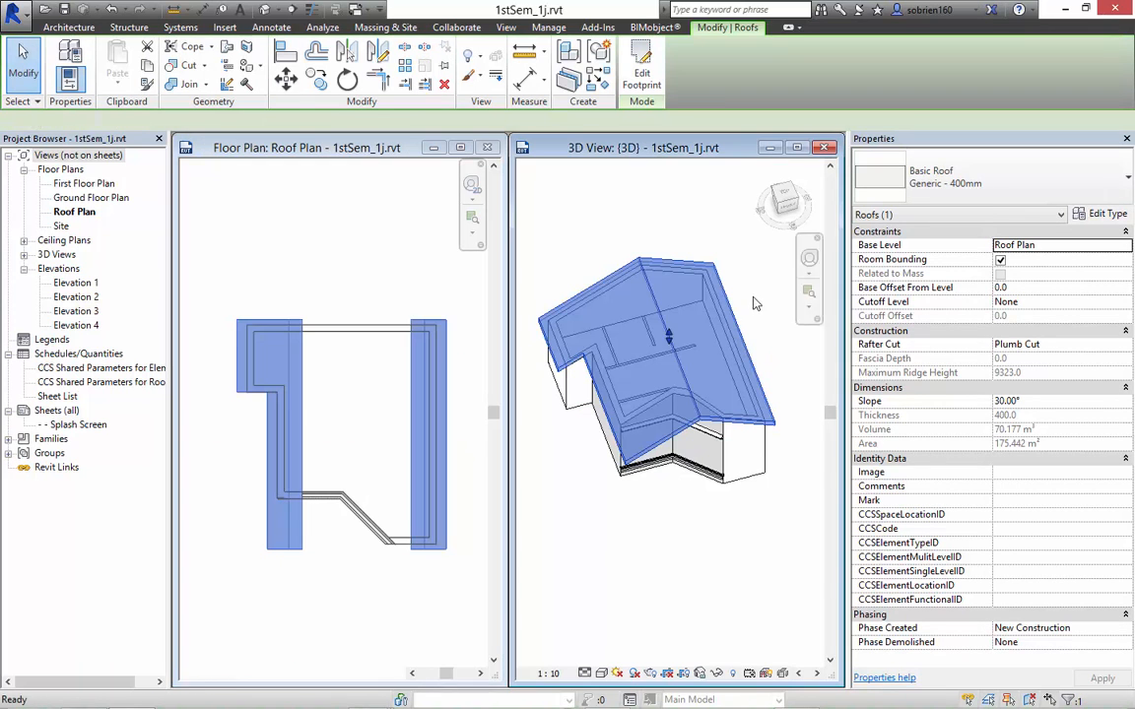
click(722, 531)
shift+middle_drag(721, 531, 772, 493)
middle_drag(694, 461, 729, 488)
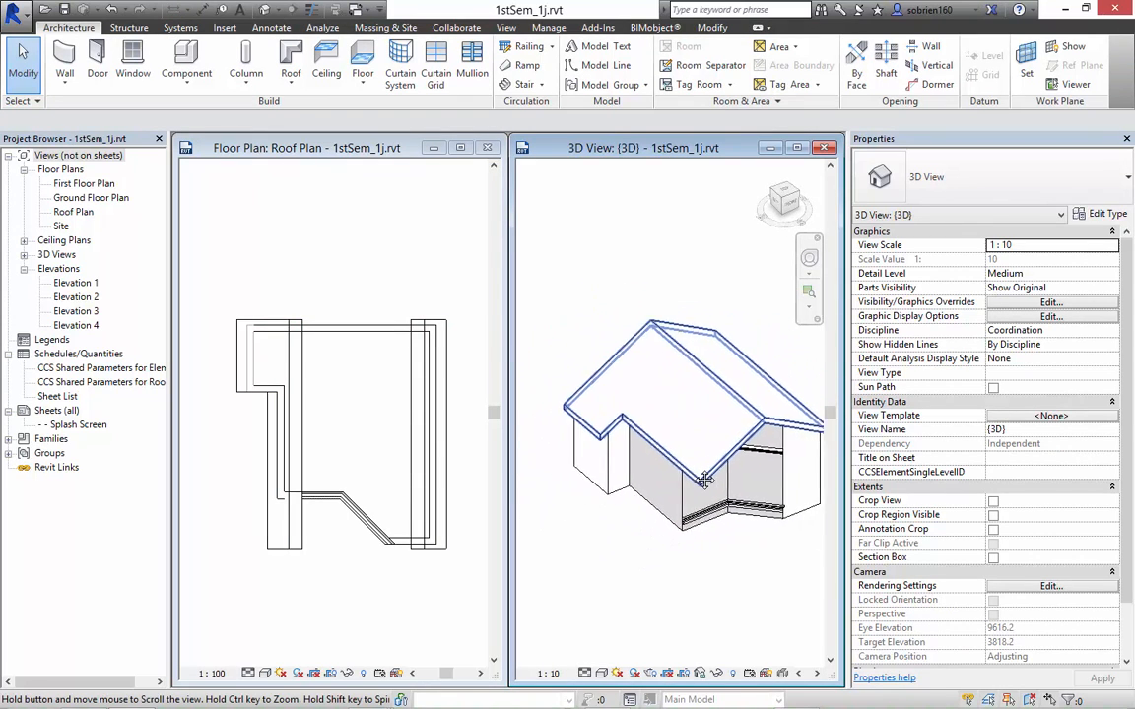
scroll(720, 503, up, 3)
scroll(719, 507, up, 1)
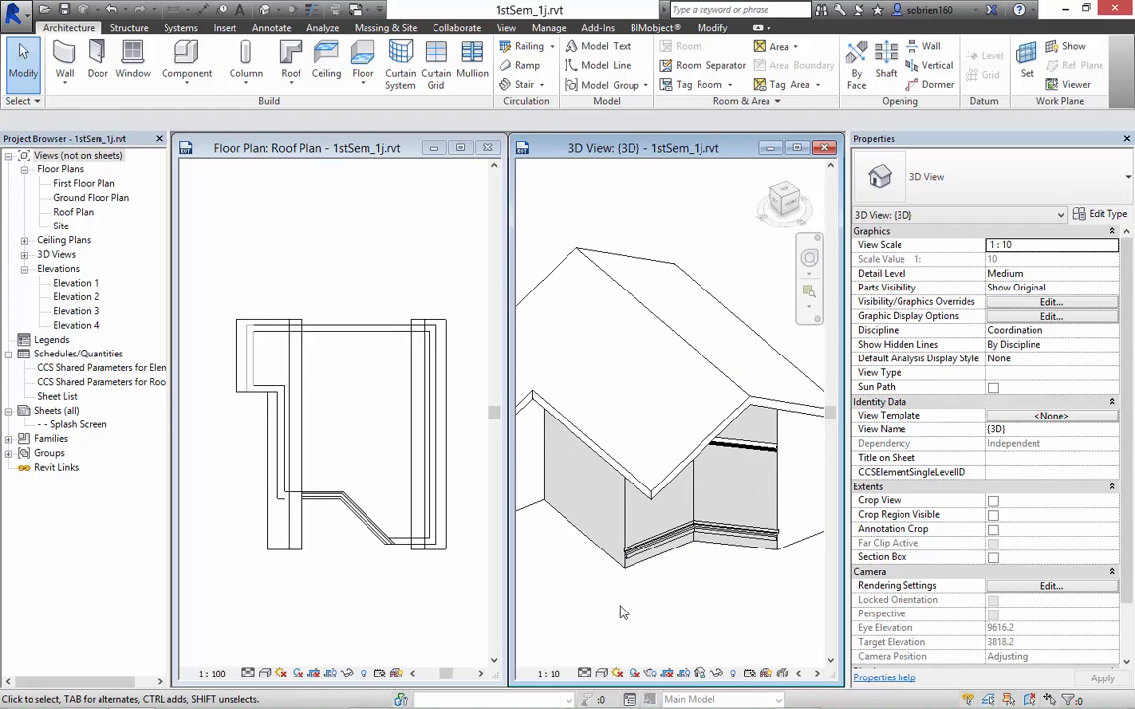
Set the 3D view's visual style to Realistic and view the house from a lower angle.
click(601, 673)
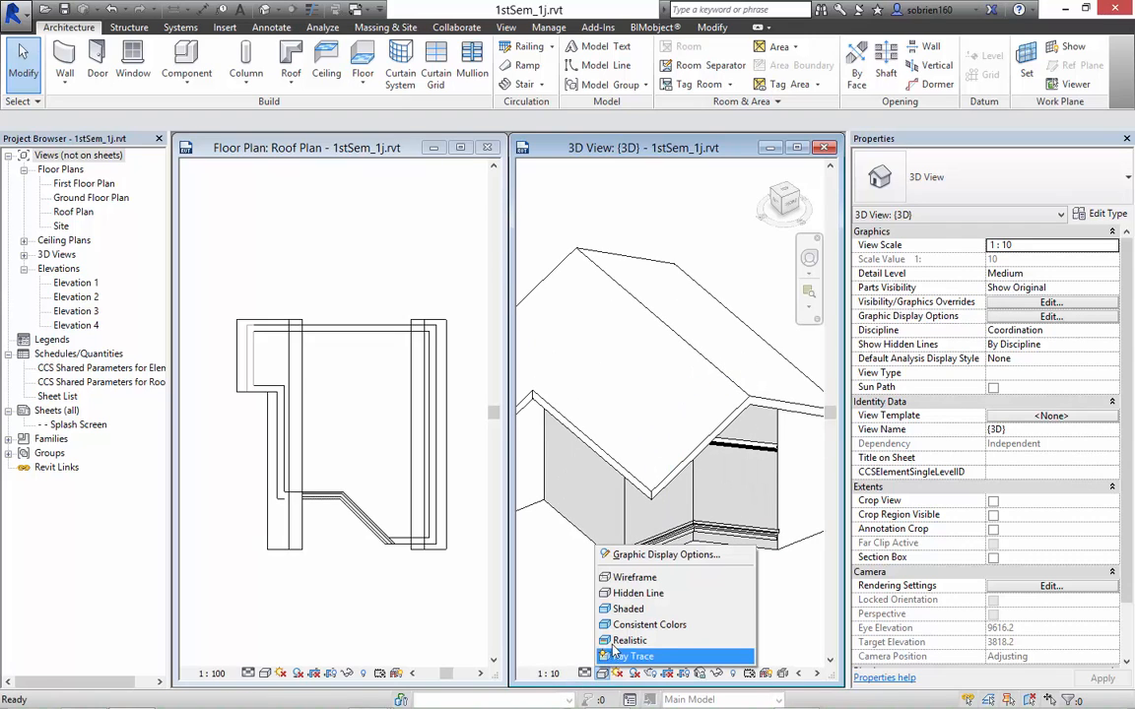
click(623, 641)
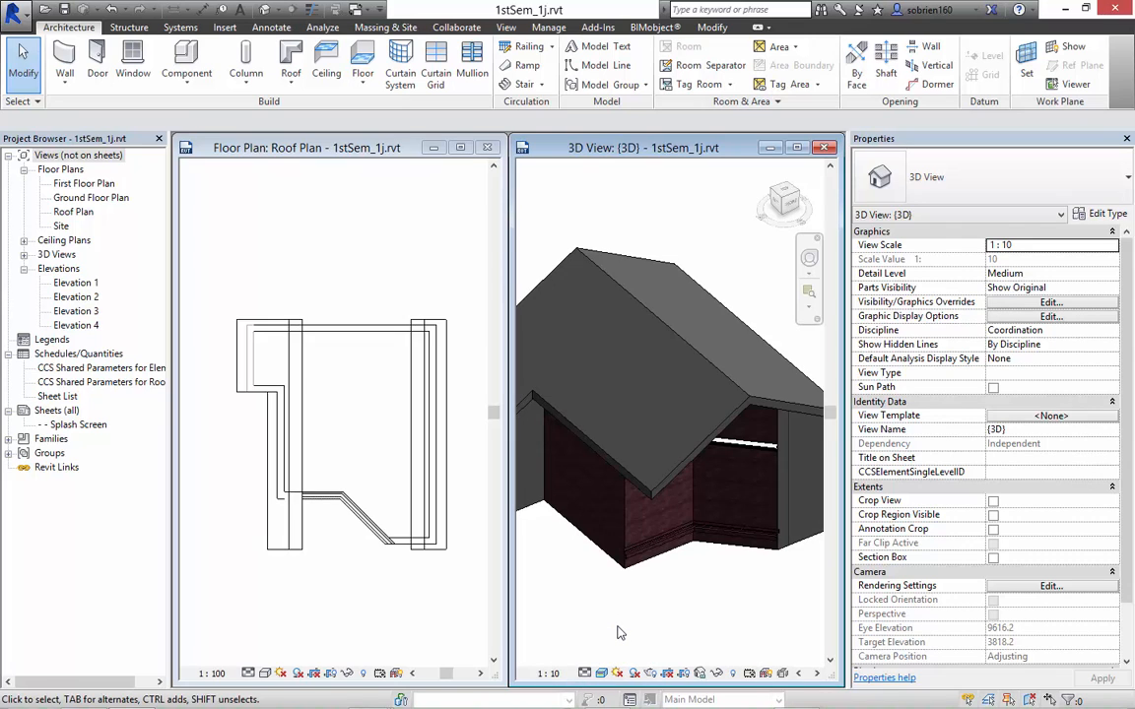
shift+middle_drag(704, 582, 718, 482)
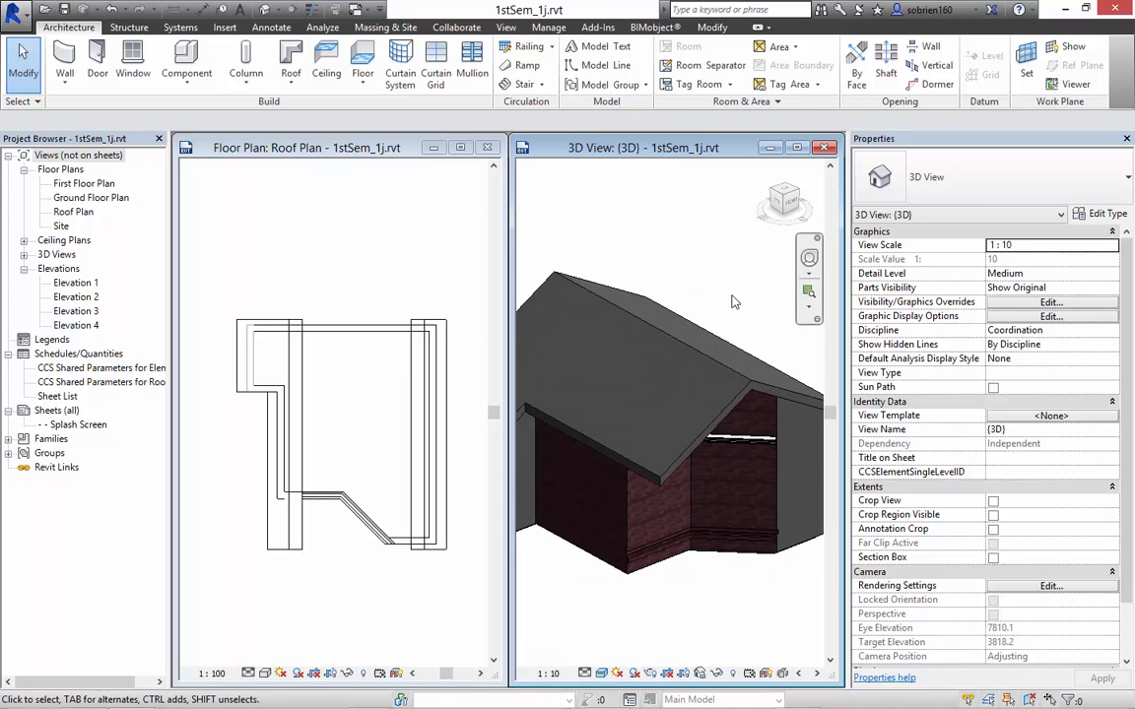
Change the roof's type to Warm - 400mm Roofing Tile / Timber and inspect its tile texture up close.
click(659, 333)
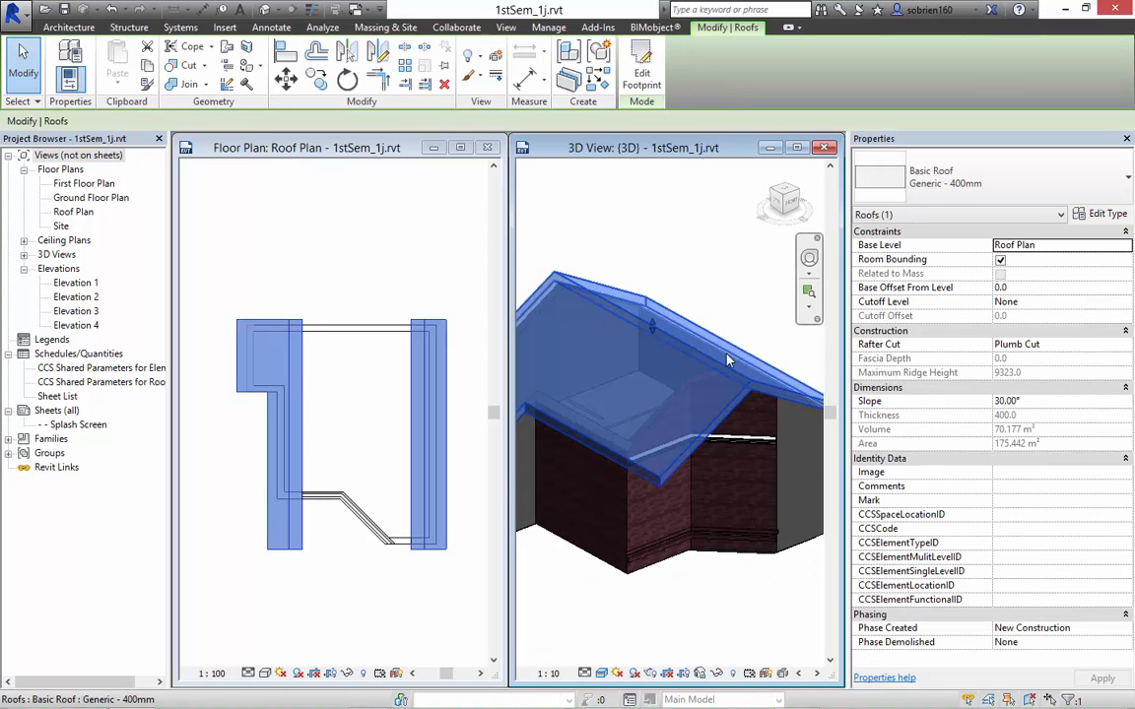
click(1006, 182)
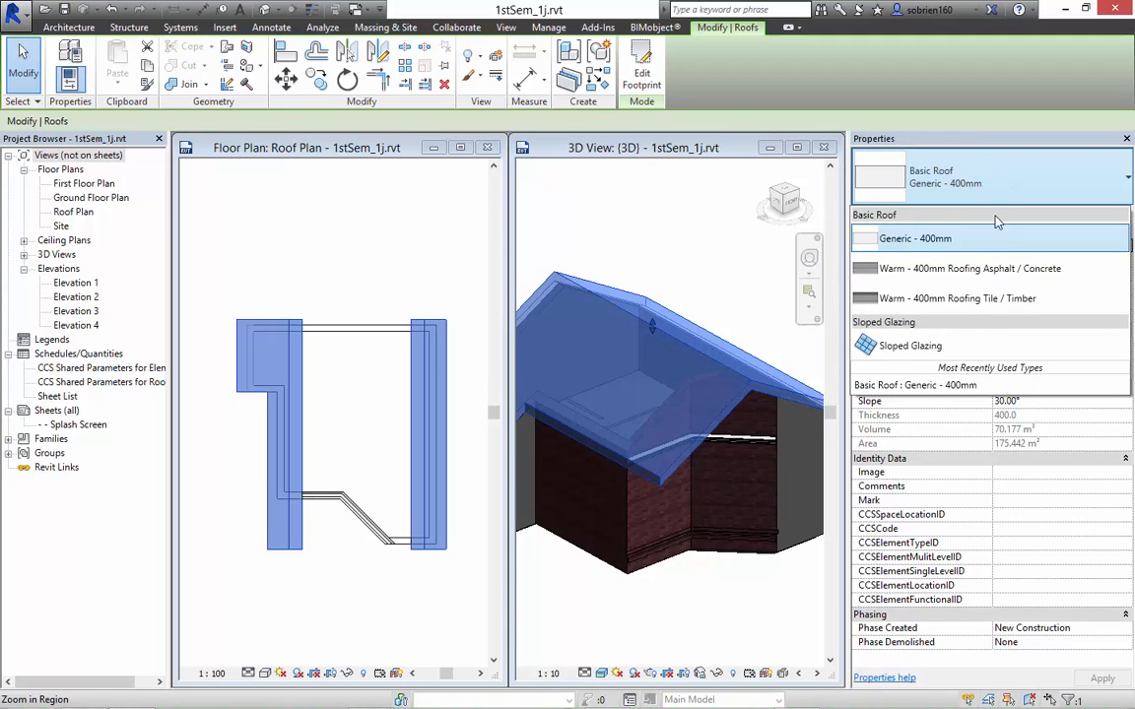
click(962, 300)
click(750, 307)
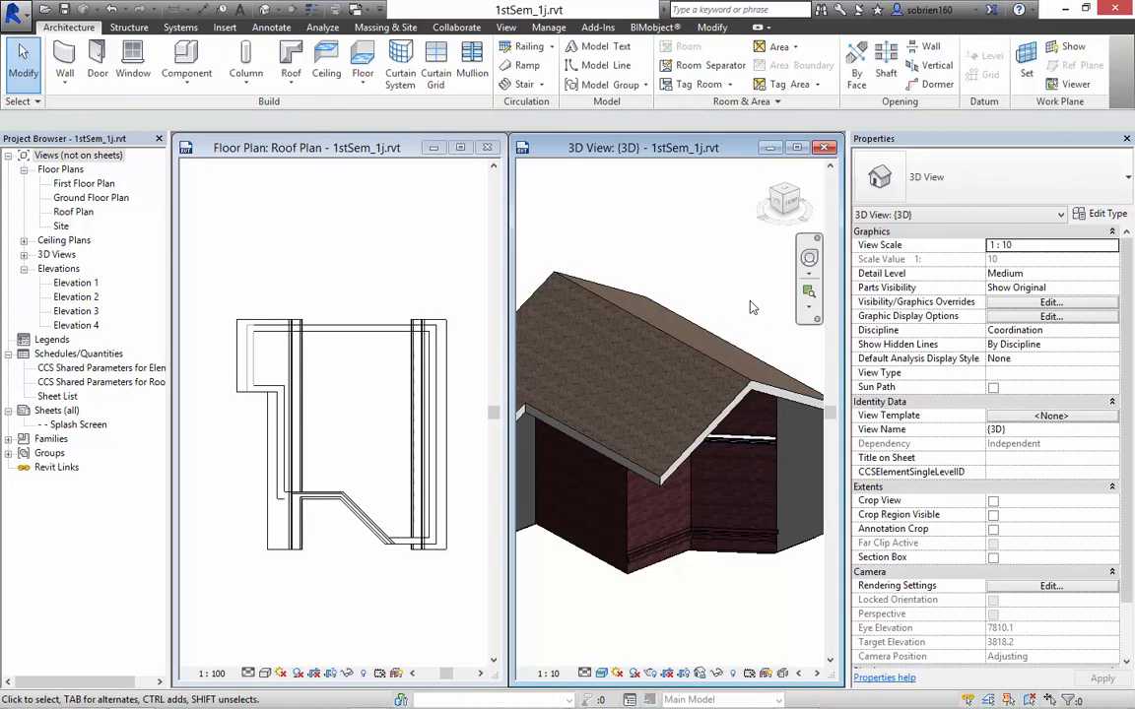
scroll(735, 344, up, 8)
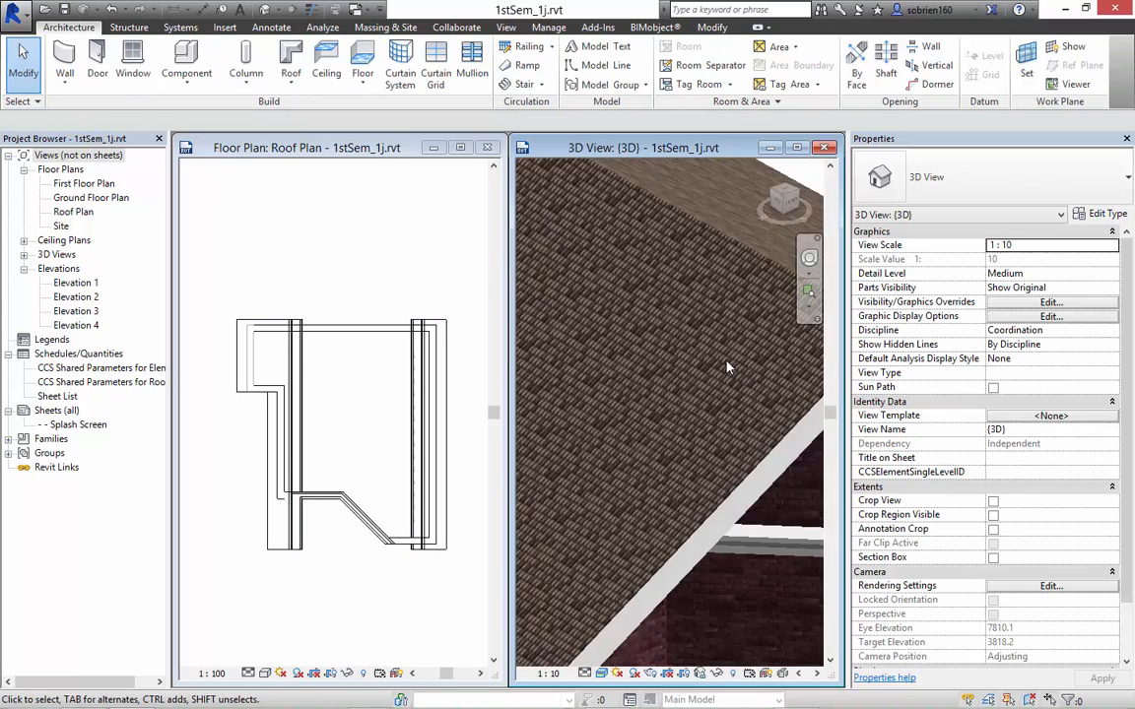
scroll(727, 367, down, 8)
Duplicate the roof's type under the name Test Roof.
click(650, 326)
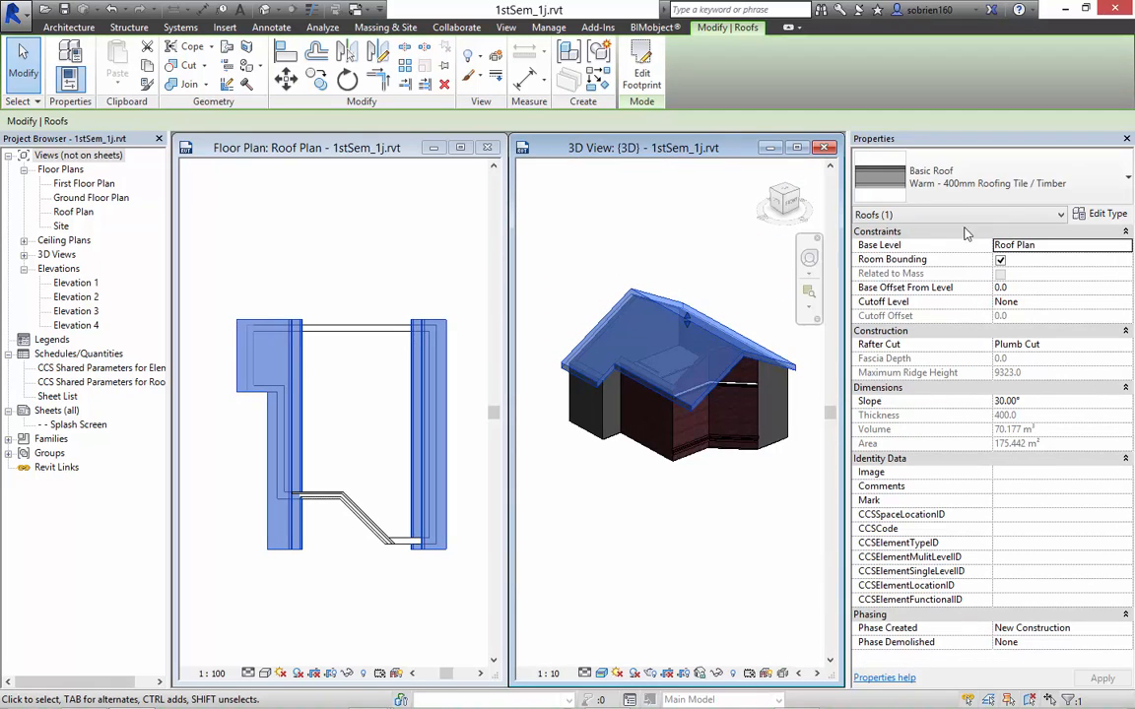
click(1104, 214)
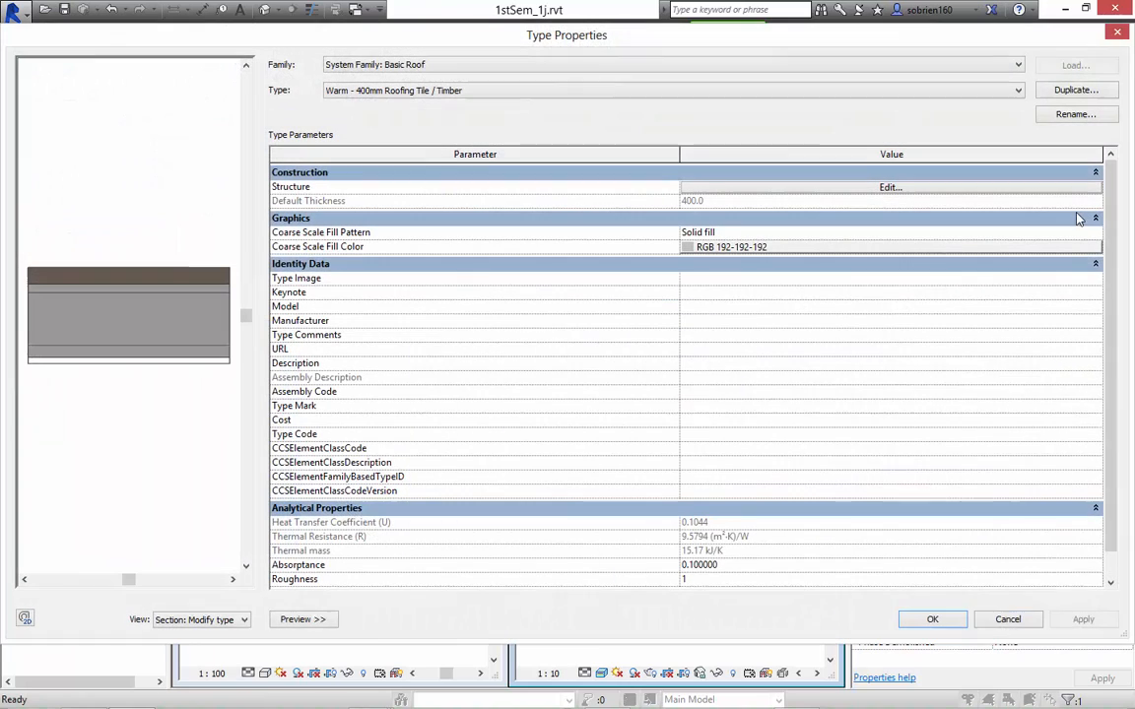
drag(1129, 213, 946, 138)
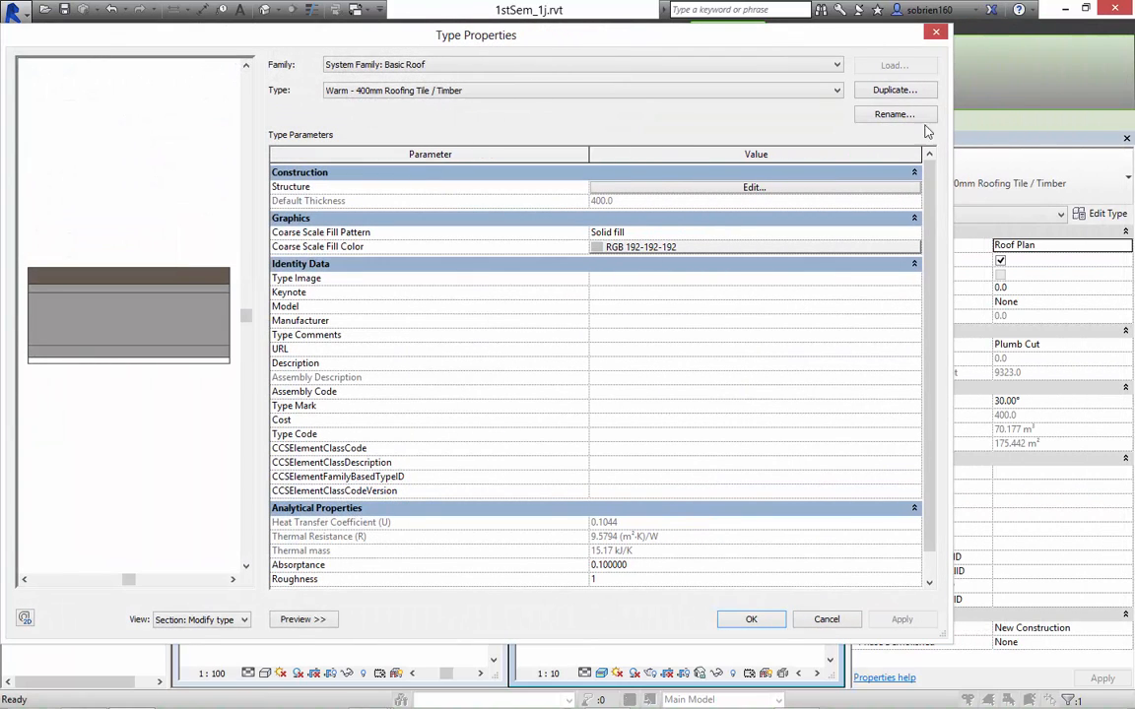
click(895, 90)
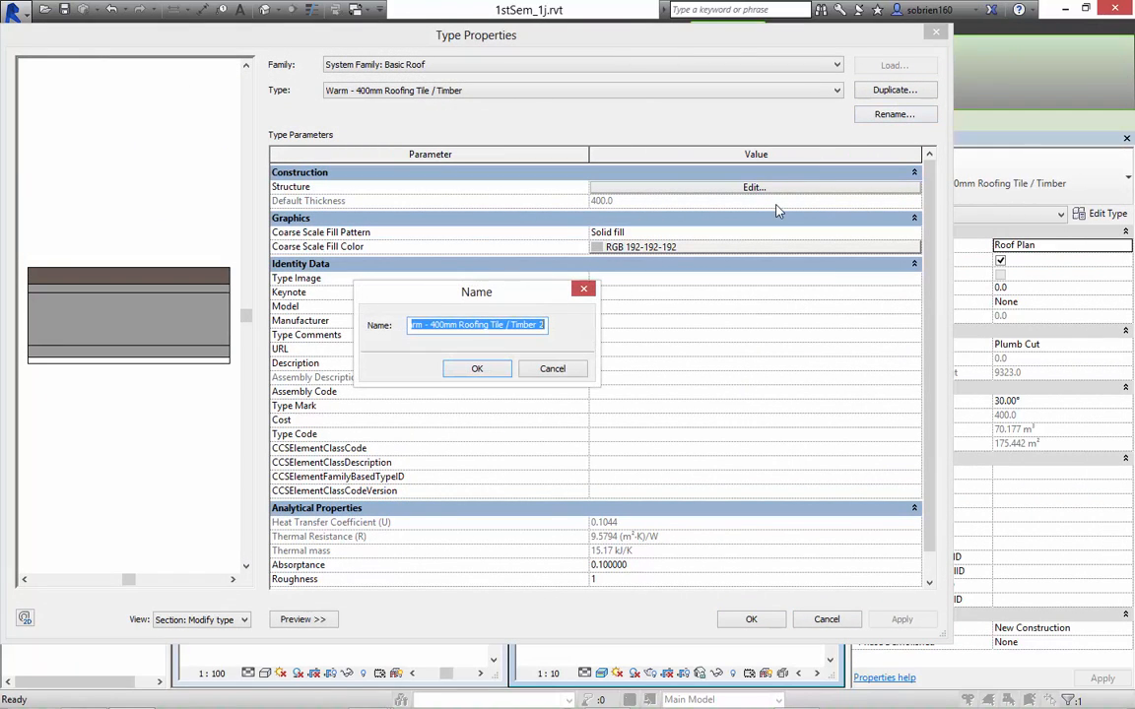
text(Test Roof)
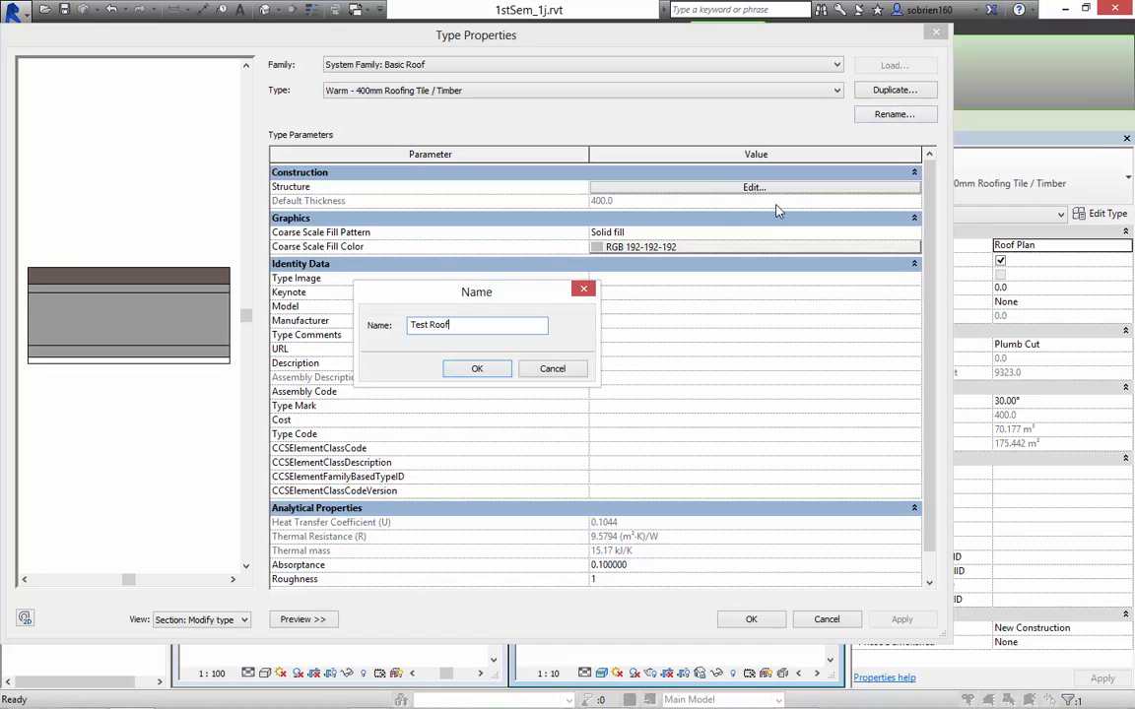
click(469, 373)
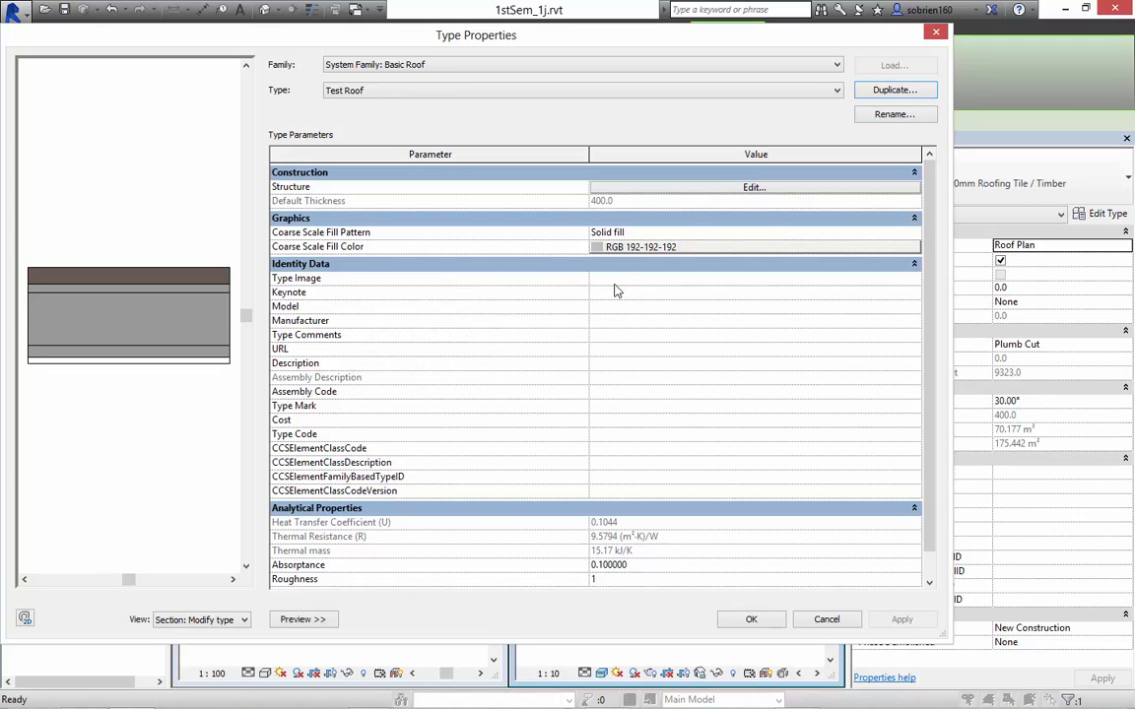
Review the layer structure of the Test Roof type and apply the type to the roof.
click(696, 187)
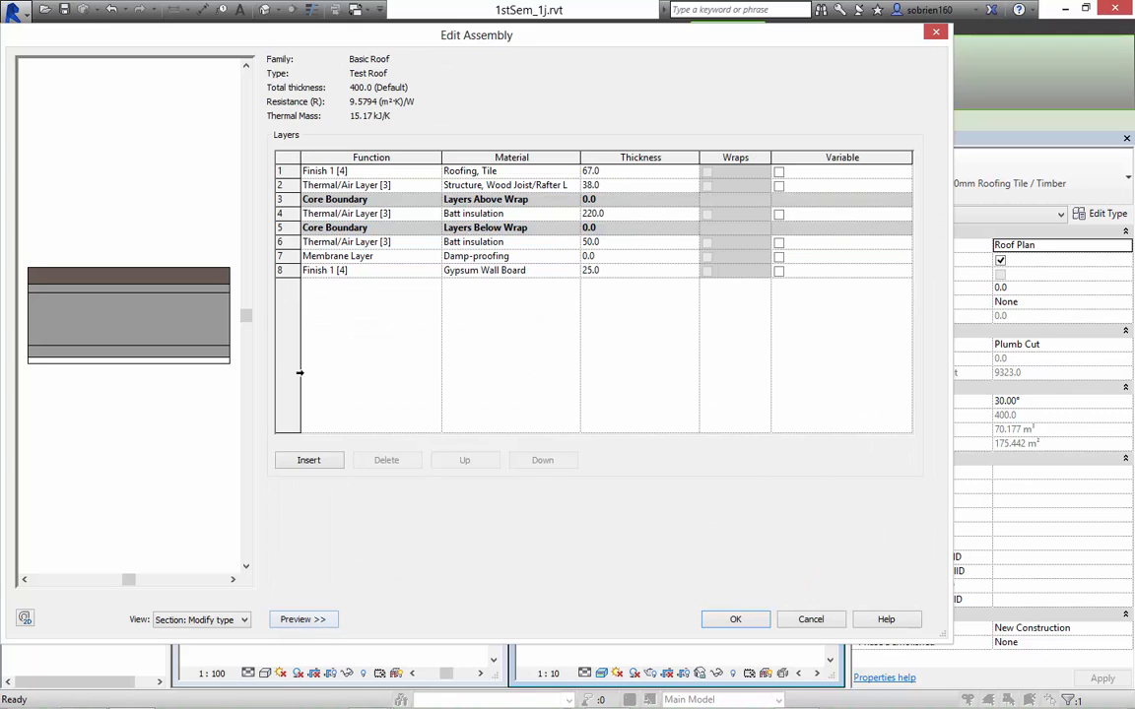
click(244, 619)
drag(953, 321, 789, 327)
drag(527, 40, 816, 71)
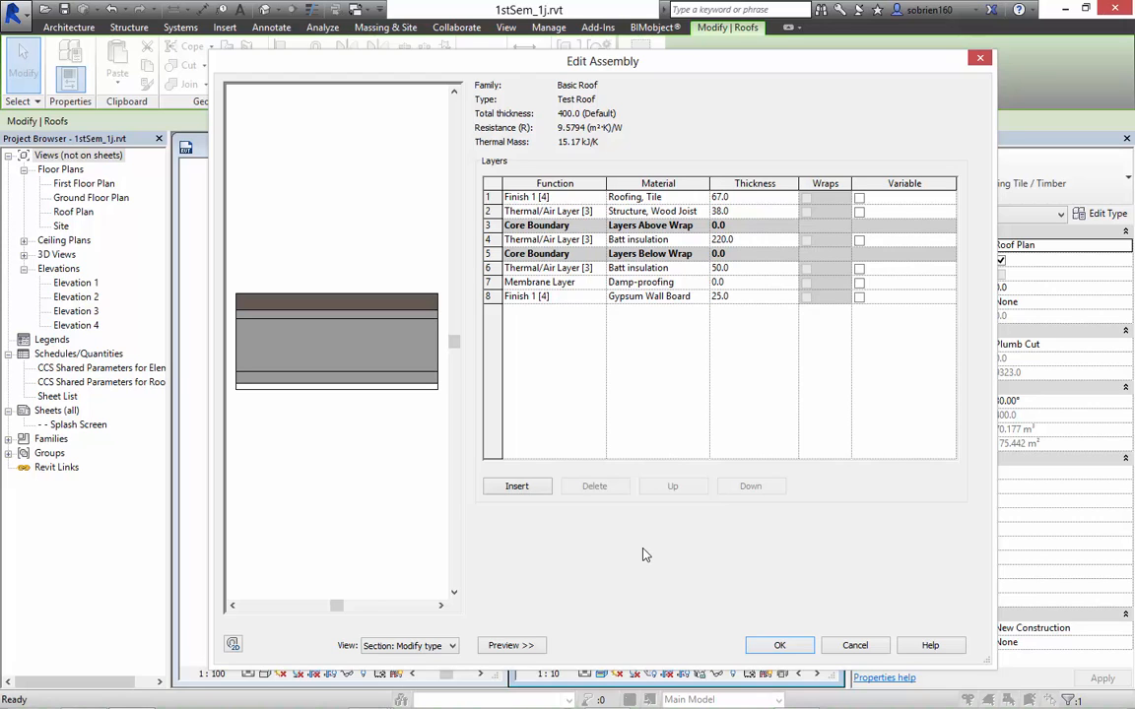
click(800, 646)
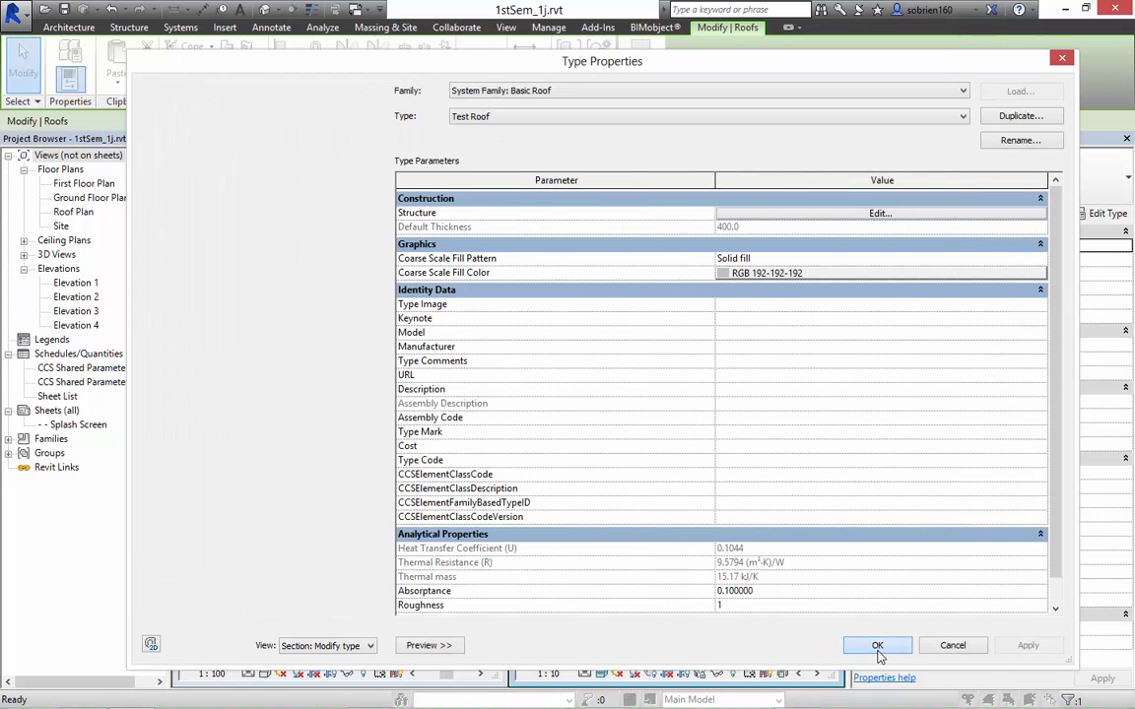
click(877, 645)
click(665, 578)
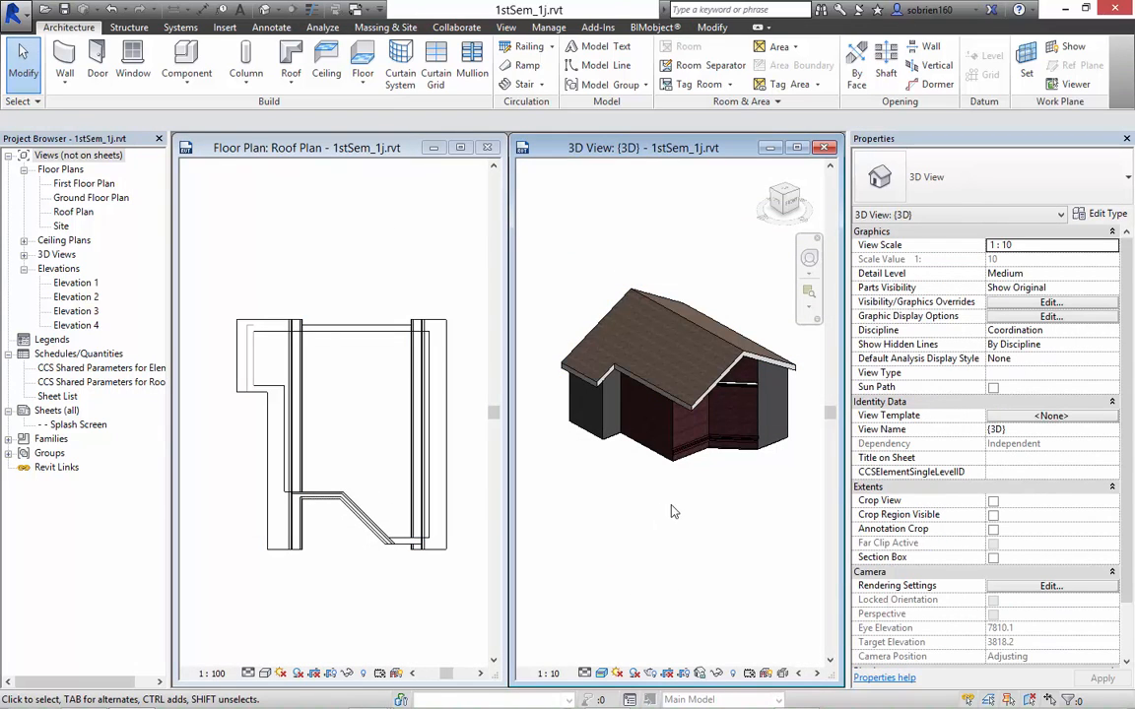
Examine the tiled roof surface, the gable edge and the junction with the walls in the 3D view.
mouse_move(673, 512)
shift+middle_down()
mouse_move(532, 482)
mouse_move(674, 487)
shift+middle_up()
scroll(682, 339, up, 3)
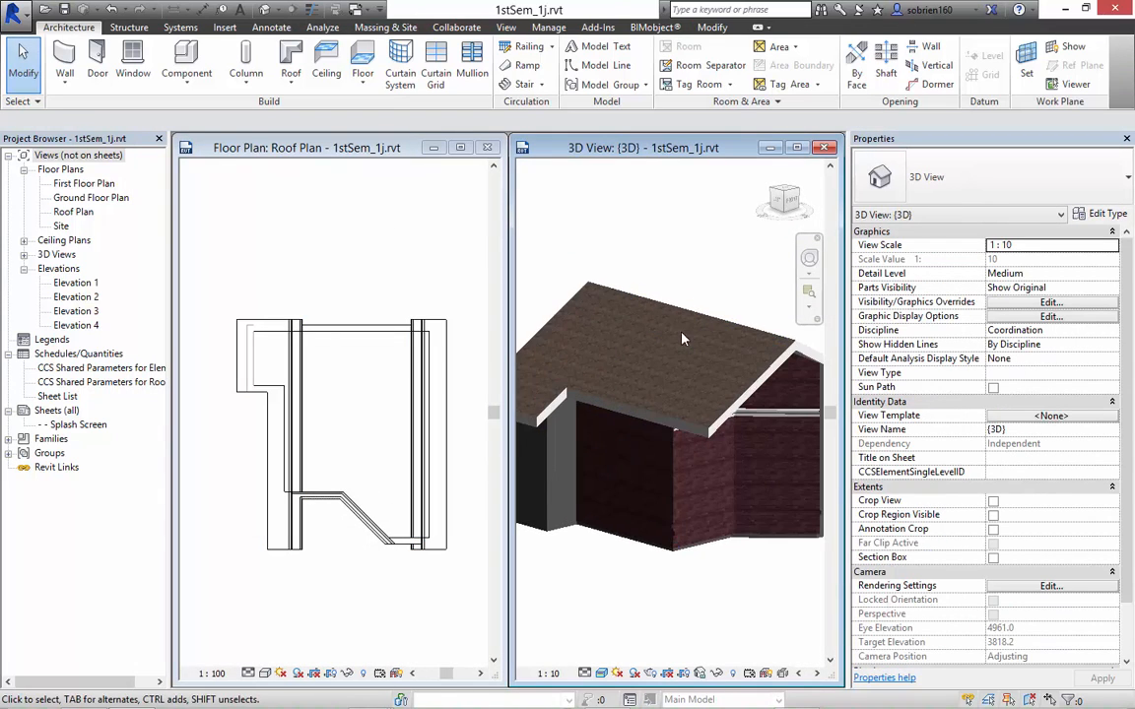
scroll(682, 339, up, 5)
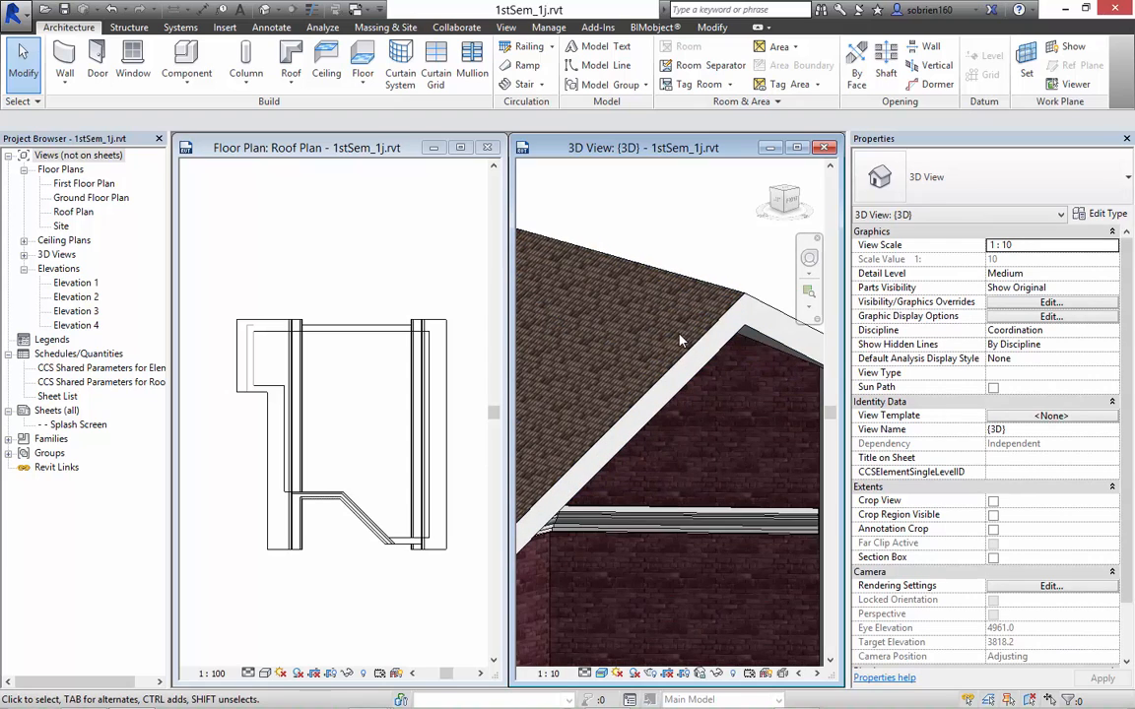
scroll(682, 339, up, 1)
scroll(702, 328, down, 2)
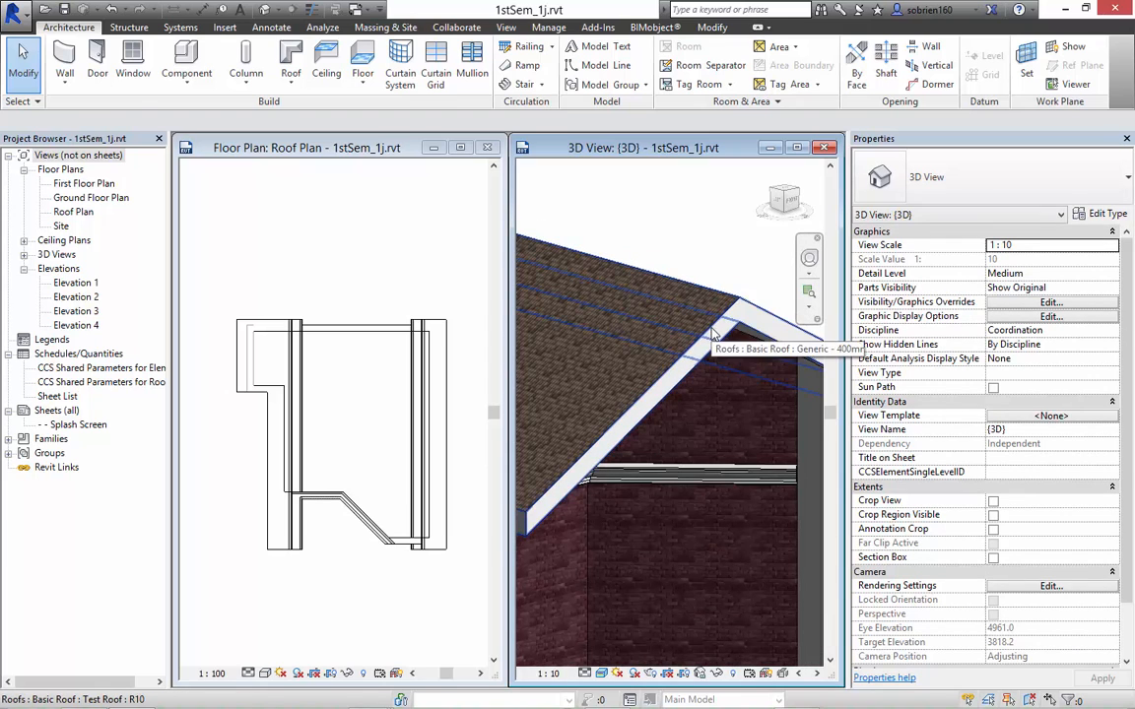
click(713, 330)
click(713, 274)
scroll(683, 294, down, 3)
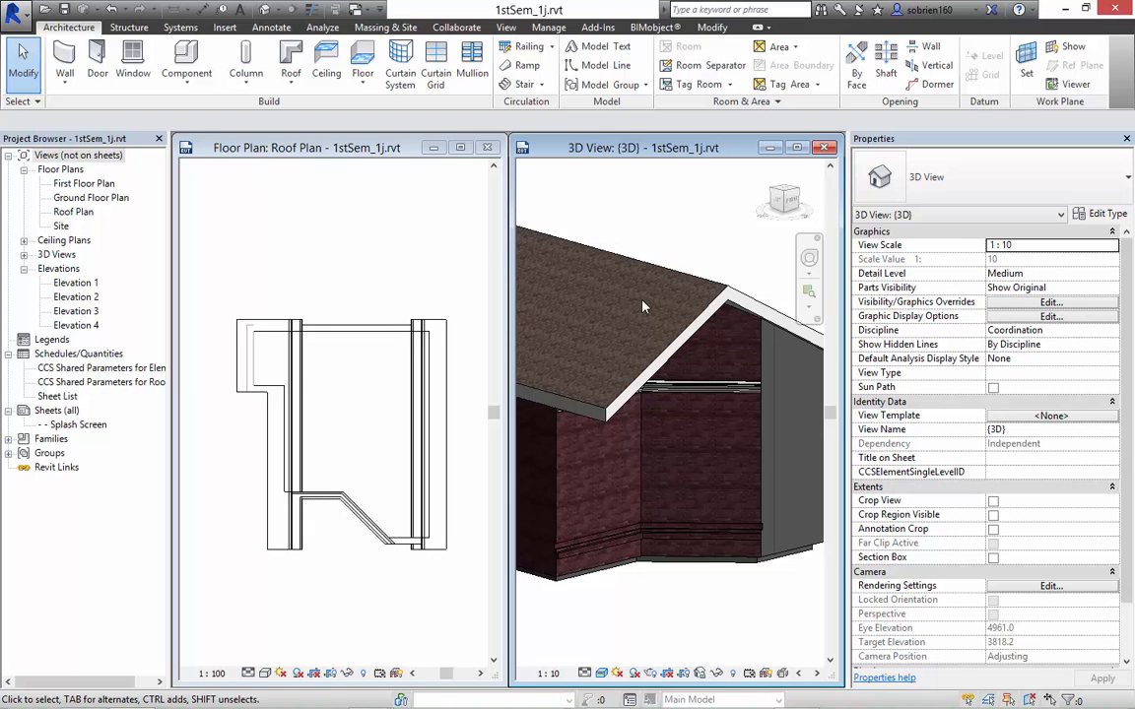
middle_drag(741, 279, 768, 279)
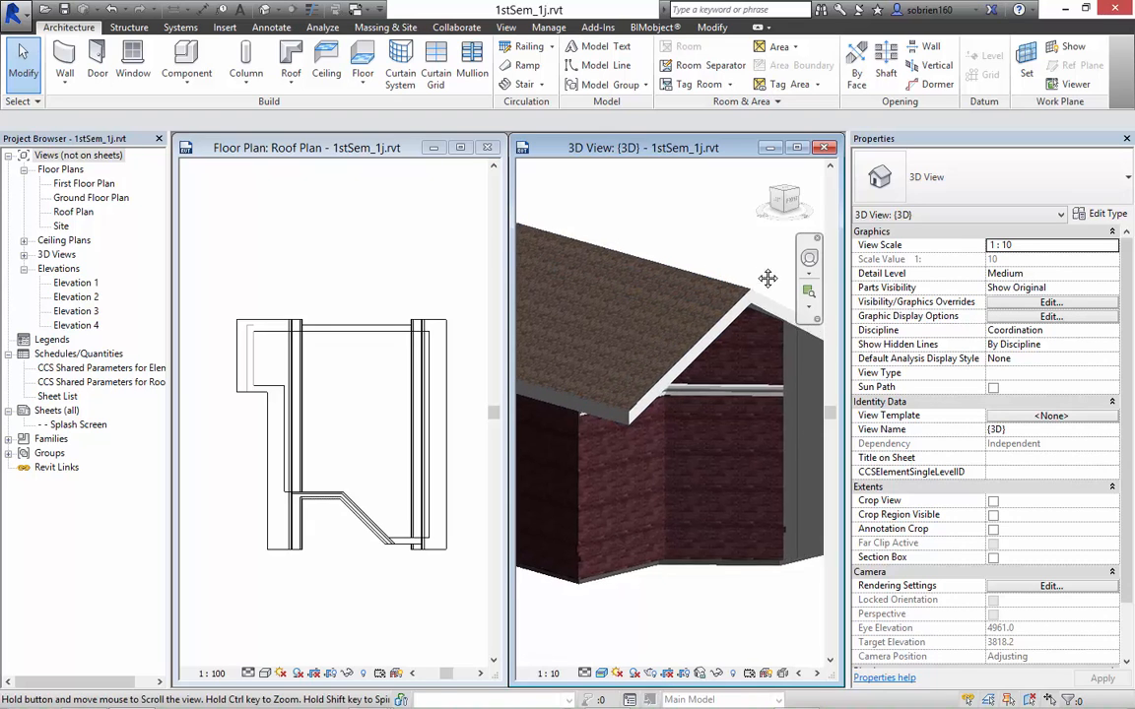
scroll(724, 286, down, 2)
shift+middle_drag(608, 300, 642, 342)
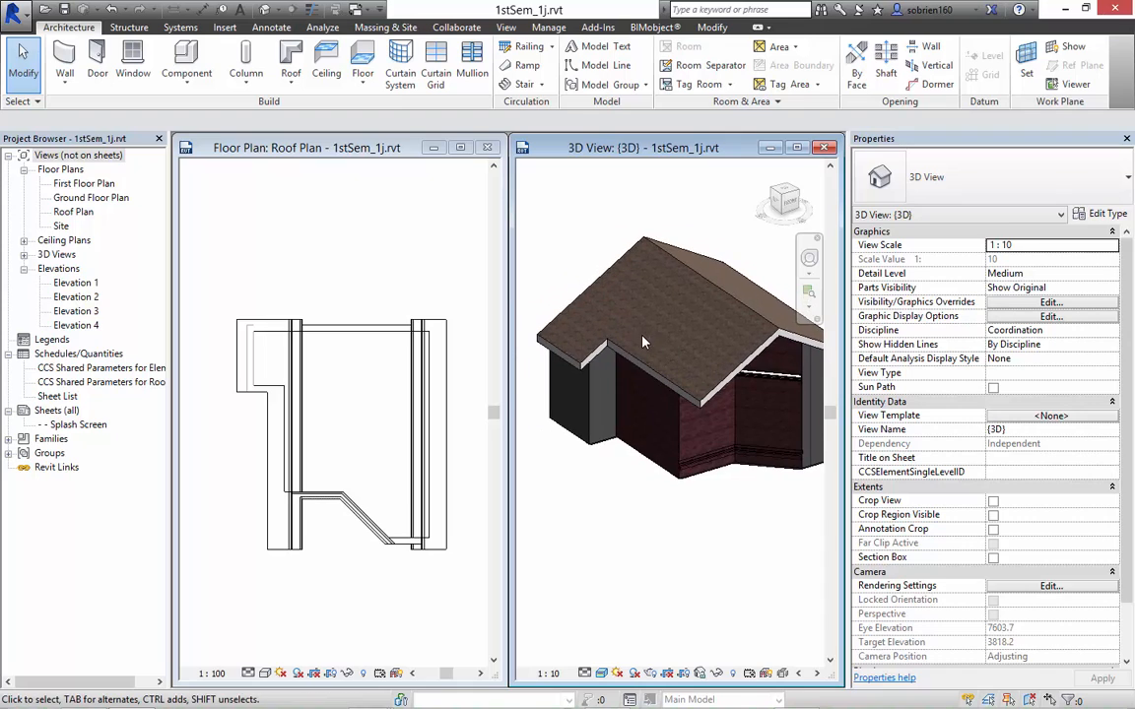
Place a Fascia 25x250mm on the upper roof edge along the long eave beside the corner notch.
click(290, 90)
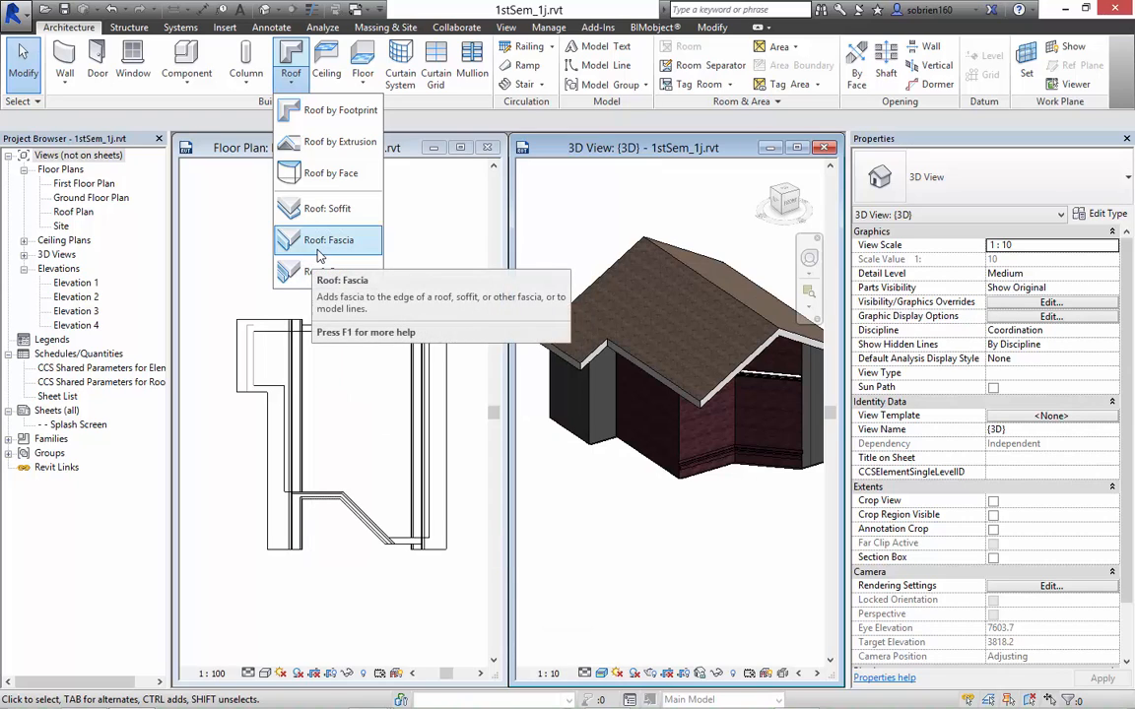
click(288, 235)
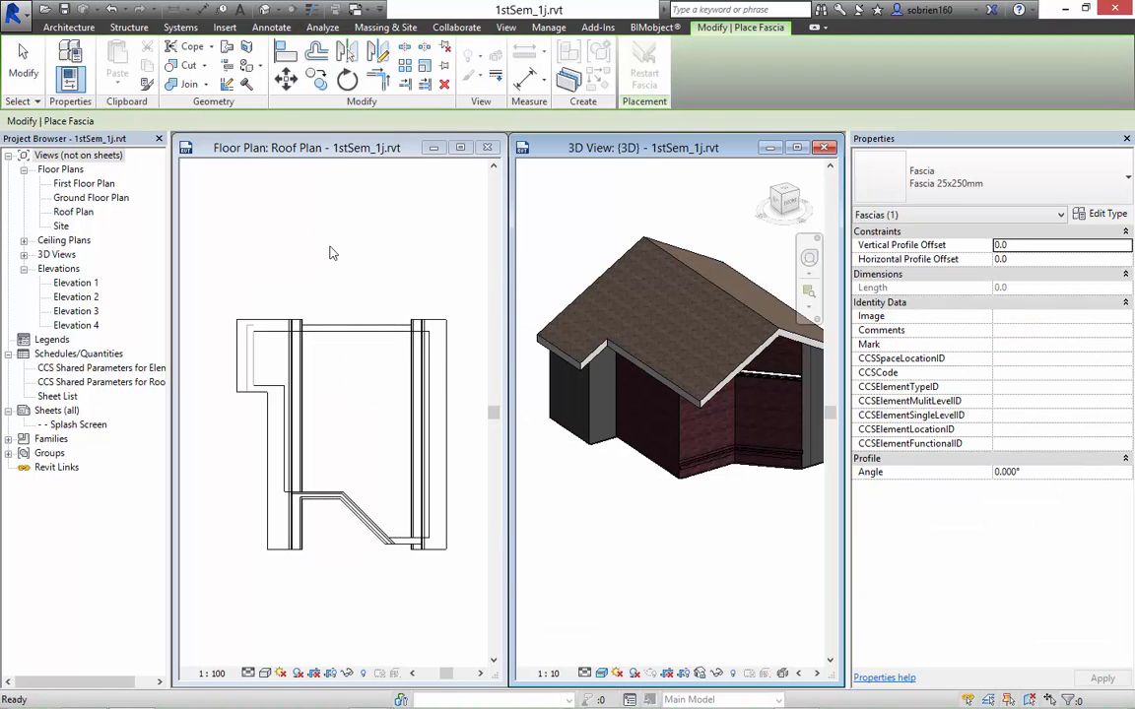
click(956, 194)
click(943, 187)
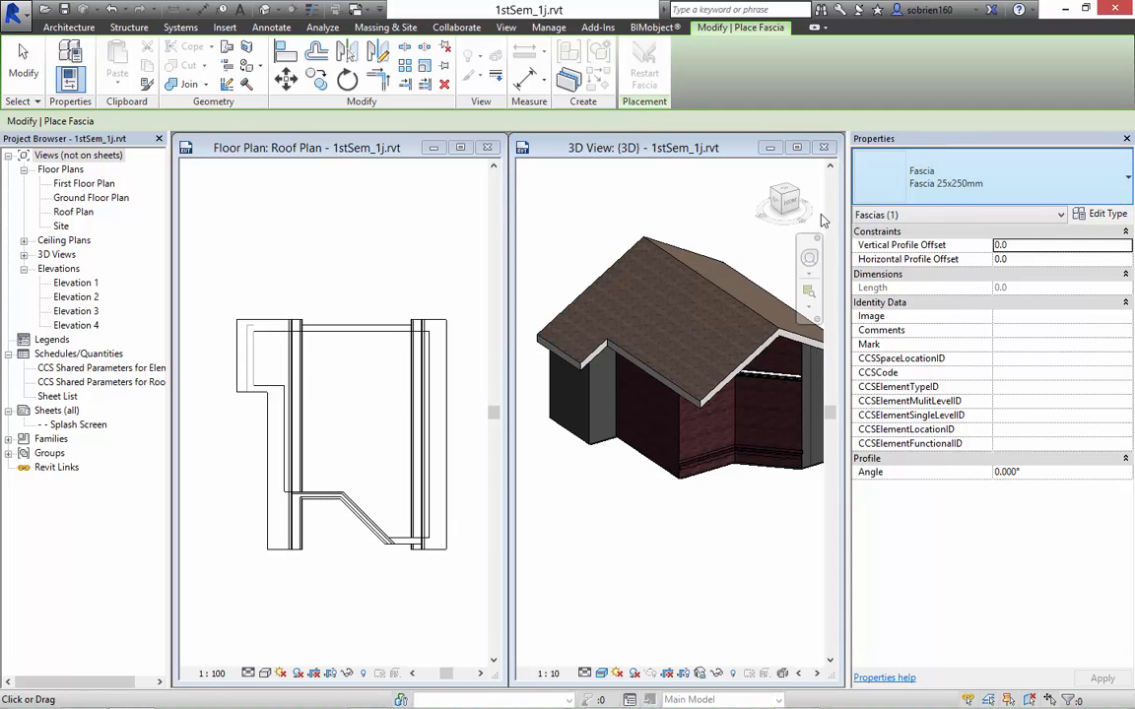
scroll(603, 380, up, 5)
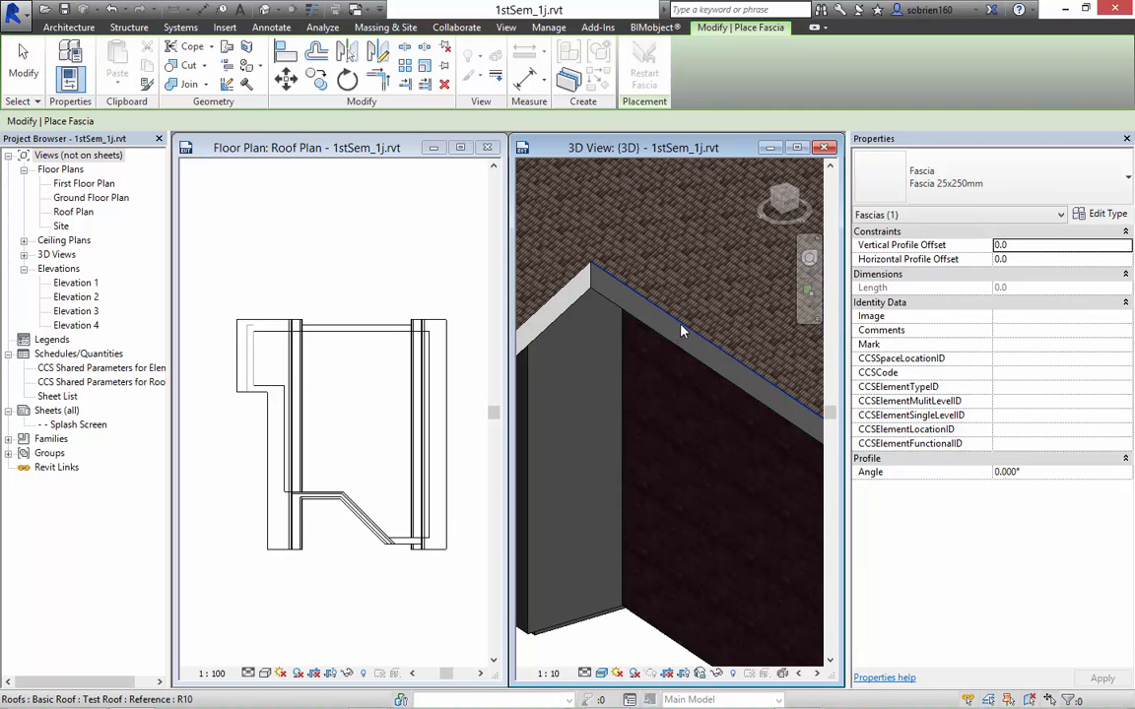
click(681, 331)
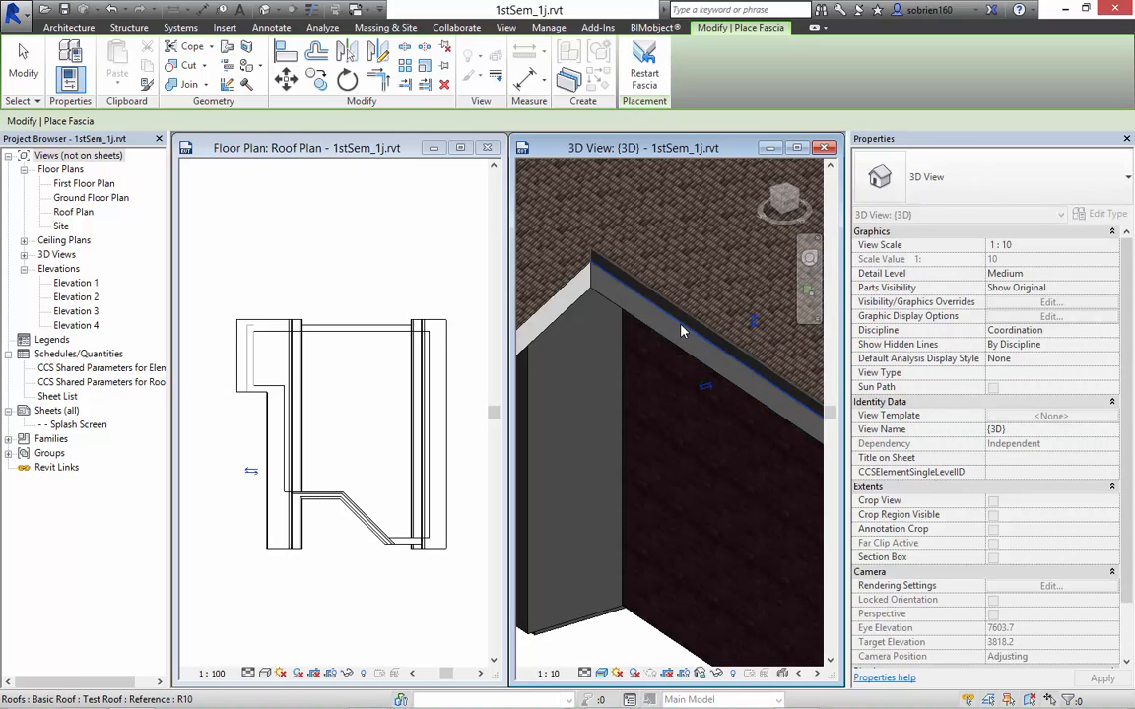
shift+middle_drag(717, 354, 722, 393)
key(Escape)
Examine how the fascia sits against the eave edge, up close and from different angles.
scroll(760, 461, up, 6)
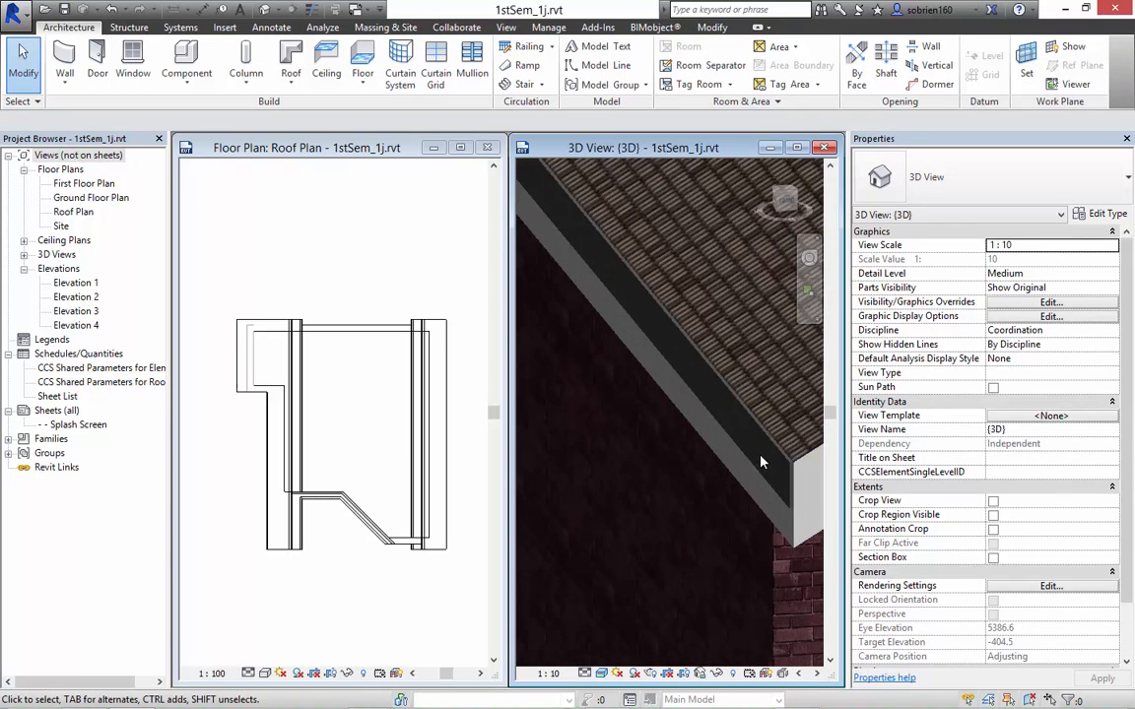
scroll(761, 485, down, 2)
scroll(718, 459, down, 4)
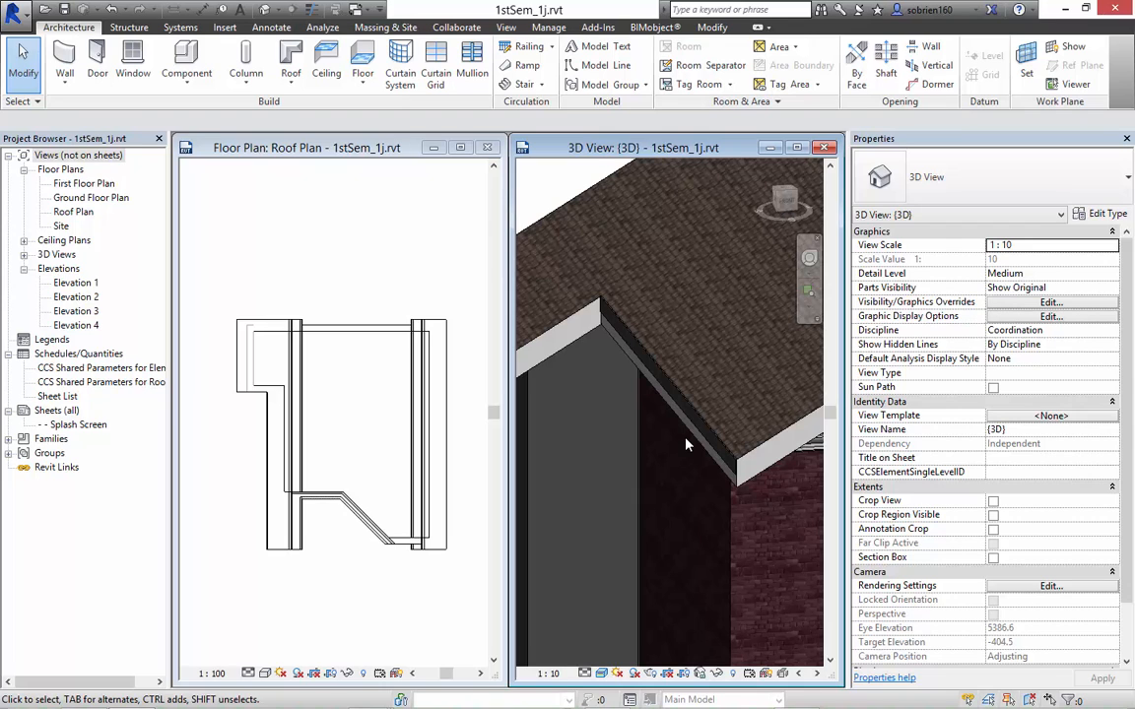
middle_drag(587, 410, 623, 437)
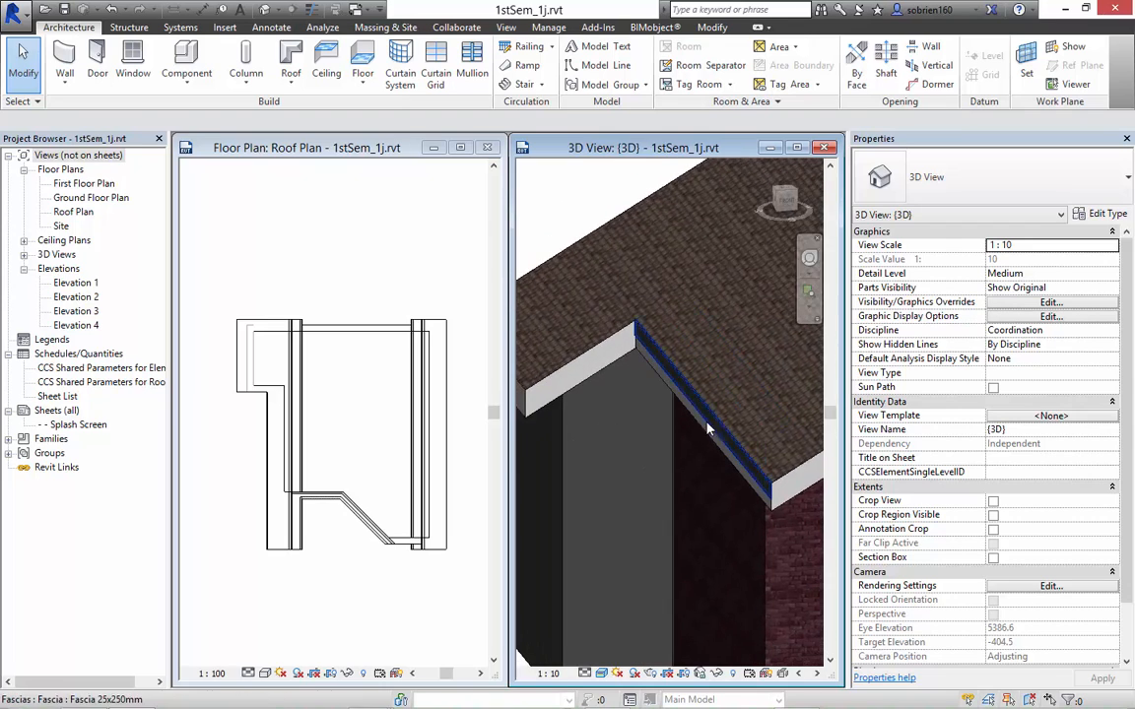
middle_drag(708, 429, 690, 433)
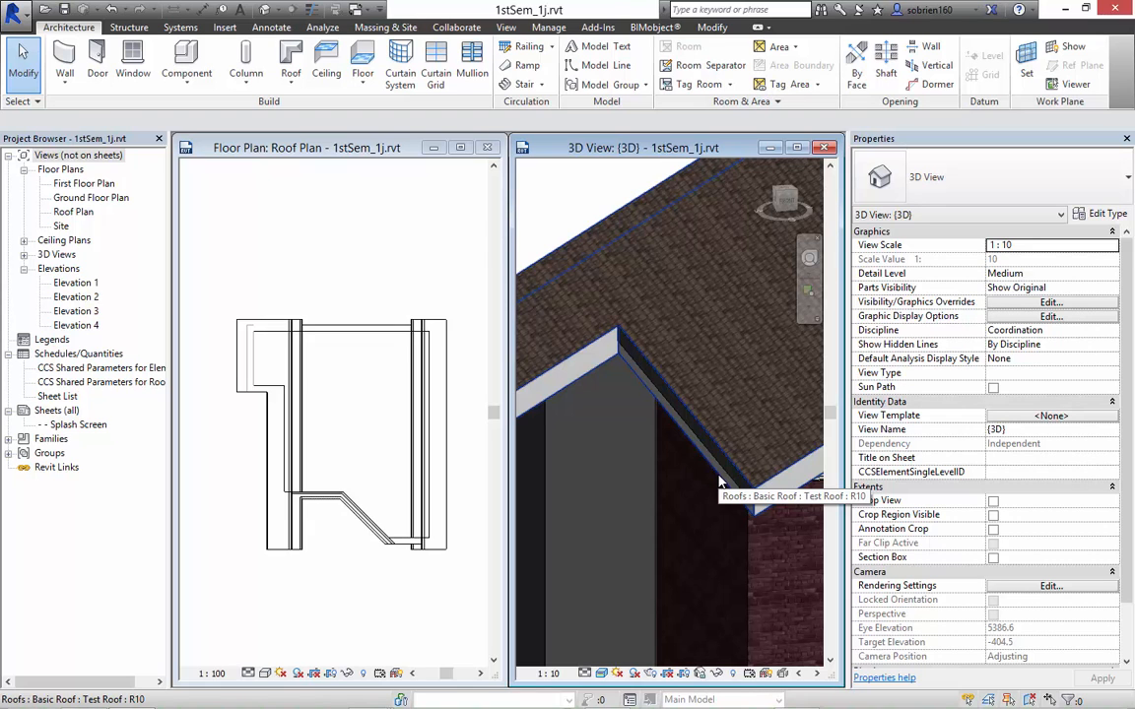
scroll(646, 425, down, 3)
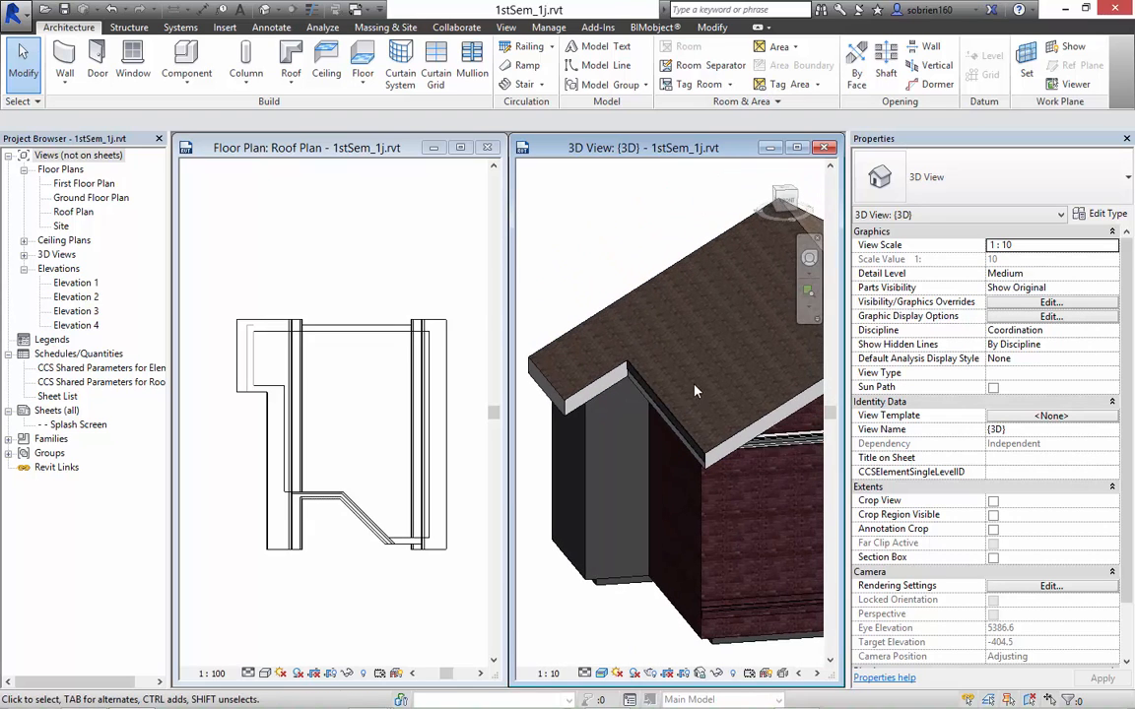
shift+middle_drag(695, 391, 646, 451)
click(708, 443)
key(Escape)
Place one continuous Fascia 25x250mm run along the roof's eave and gable edges.
scroll(646, 450, down, 3)
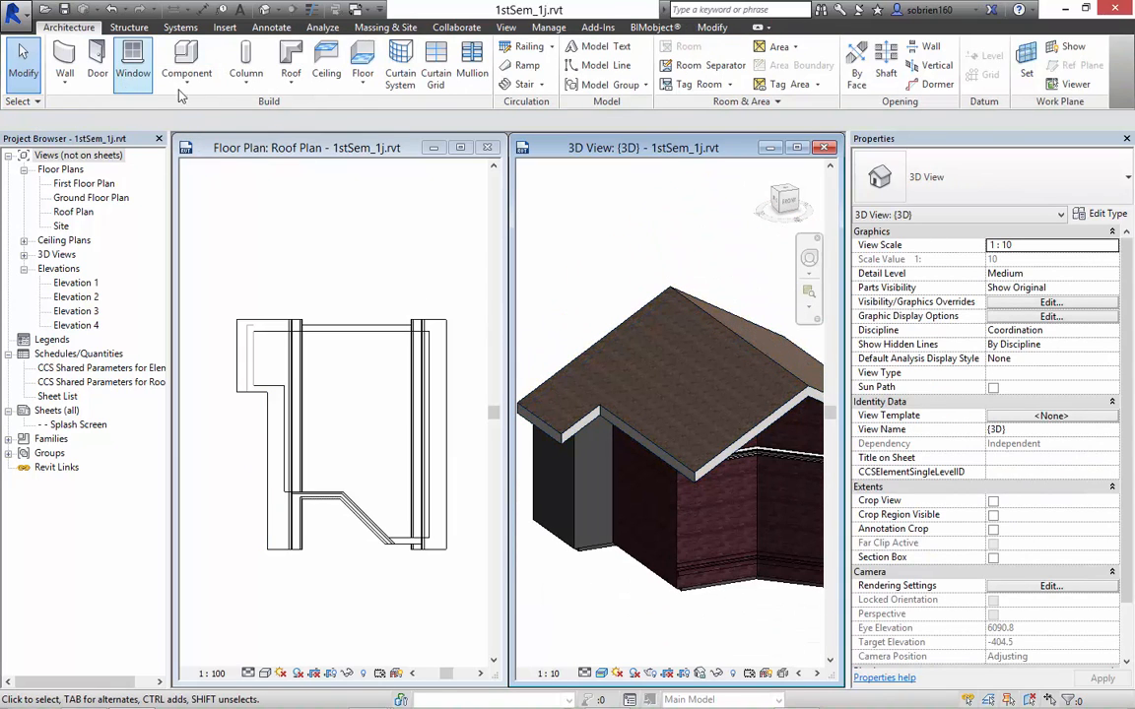
click(294, 84)
click(314, 216)
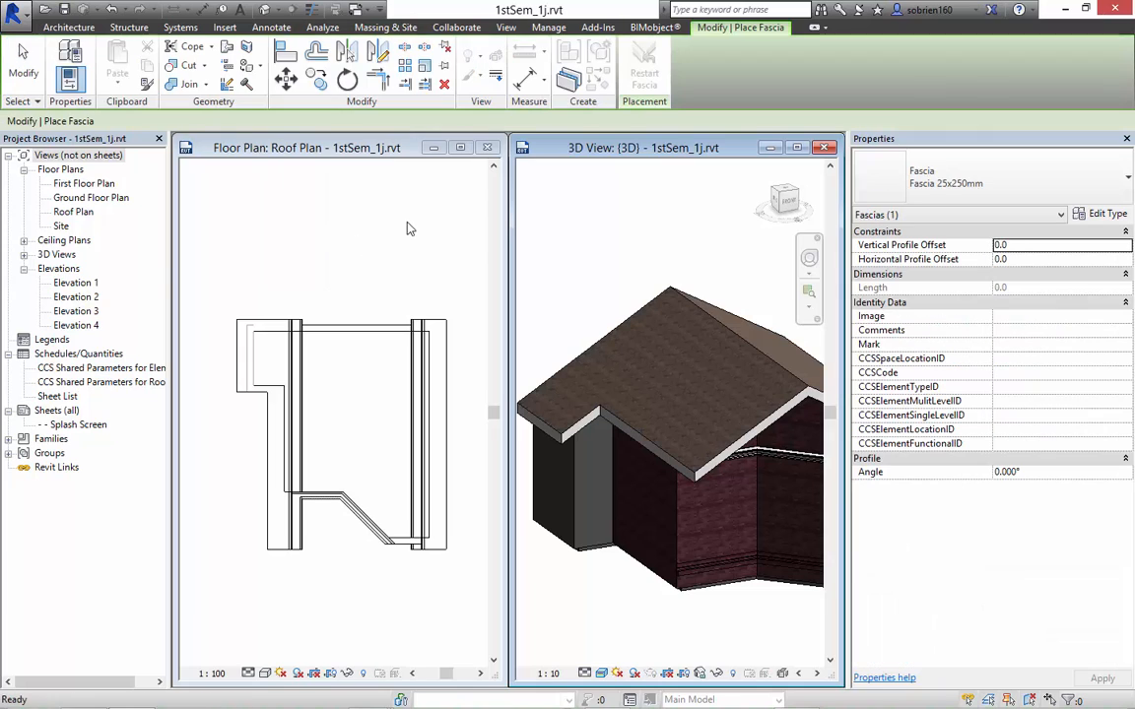
click(646, 439)
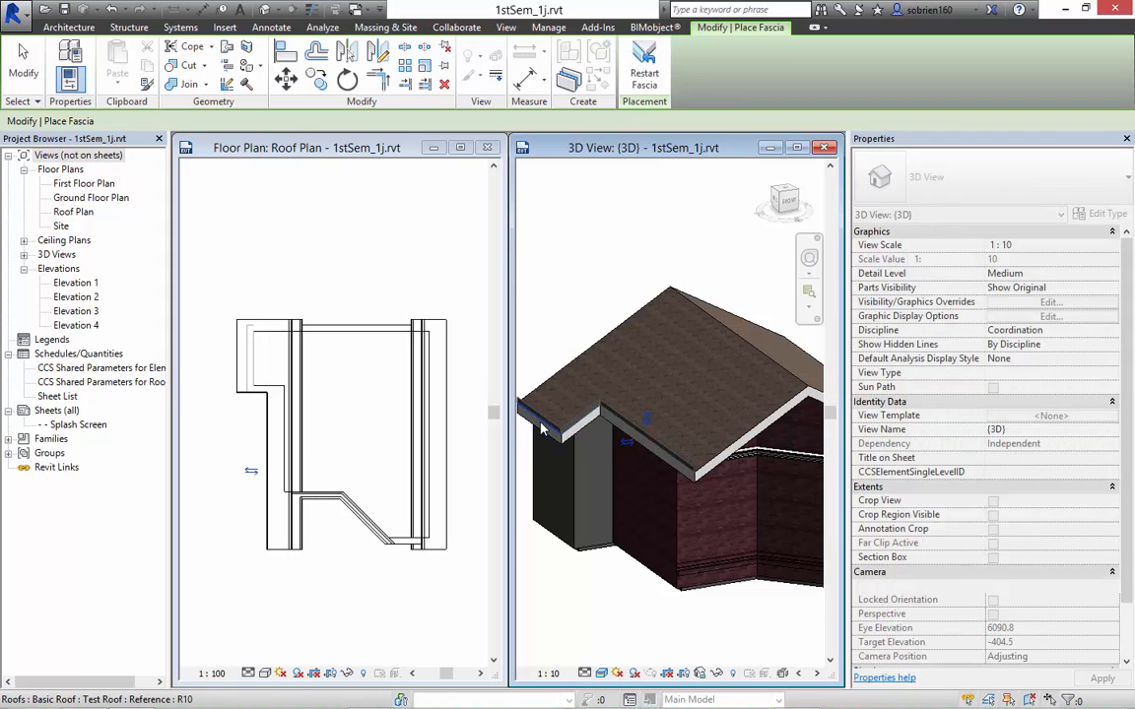
click(718, 308)
click(754, 430)
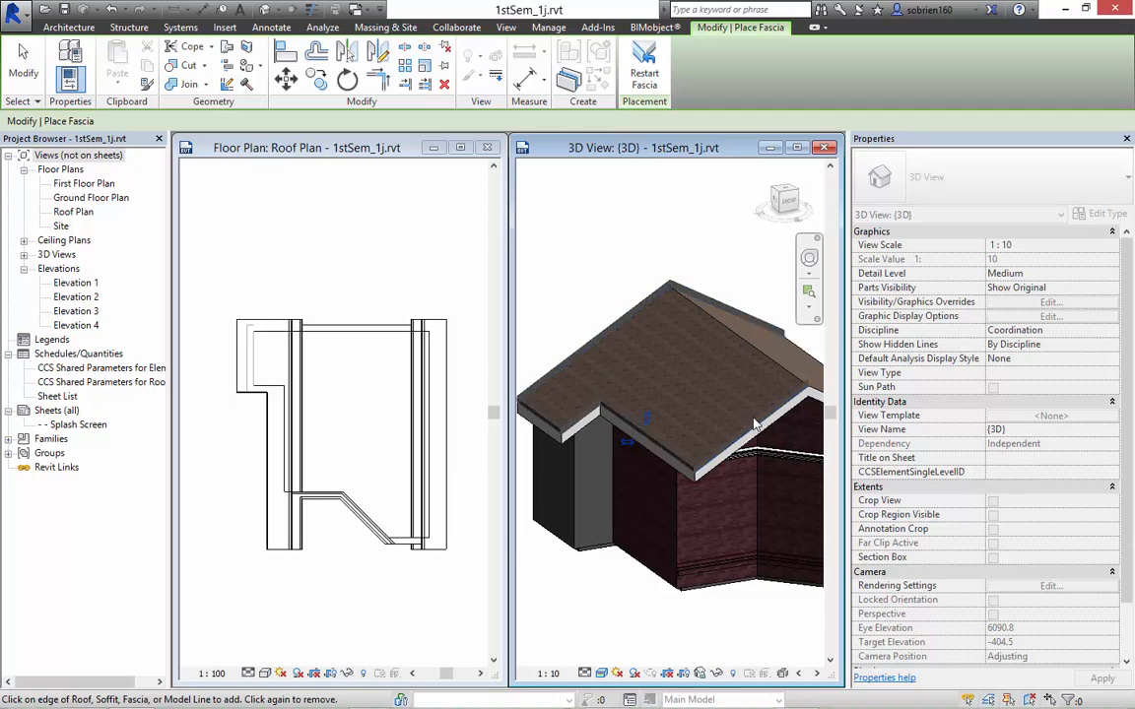
shift+middle_drag(763, 419, 749, 397)
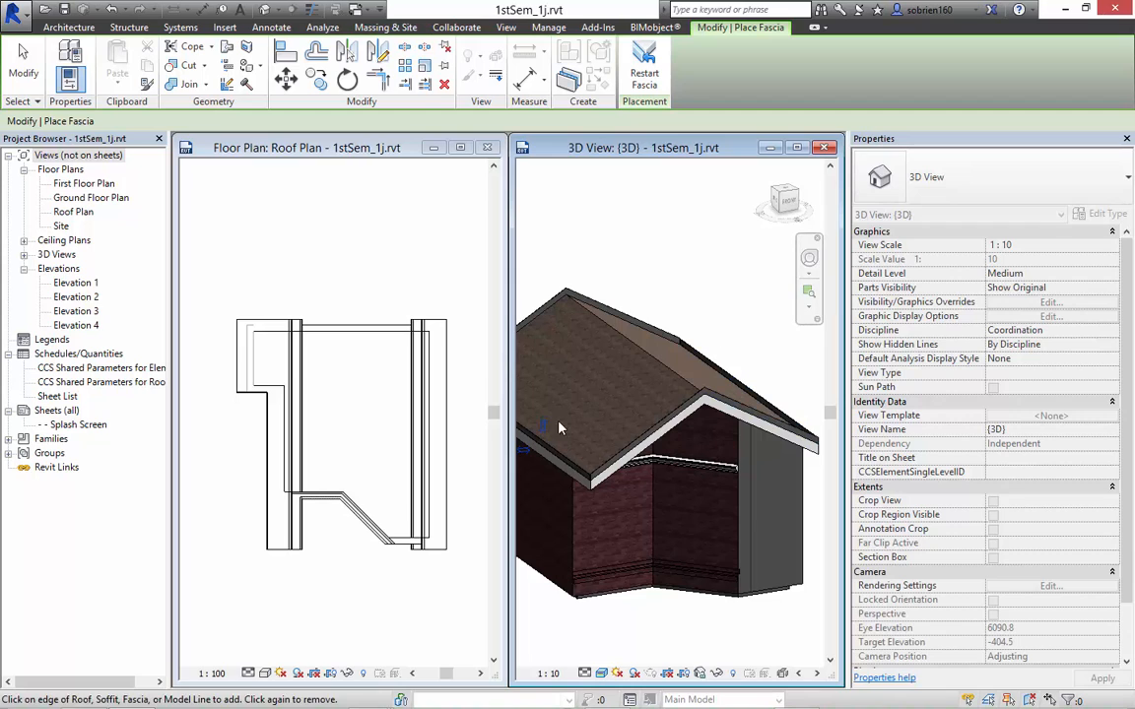
key(Escape)
key(Escape)
Select the roof fascia and open the material choices for its Fascia 25x250mm type.
scroll(638, 448, up, 5)
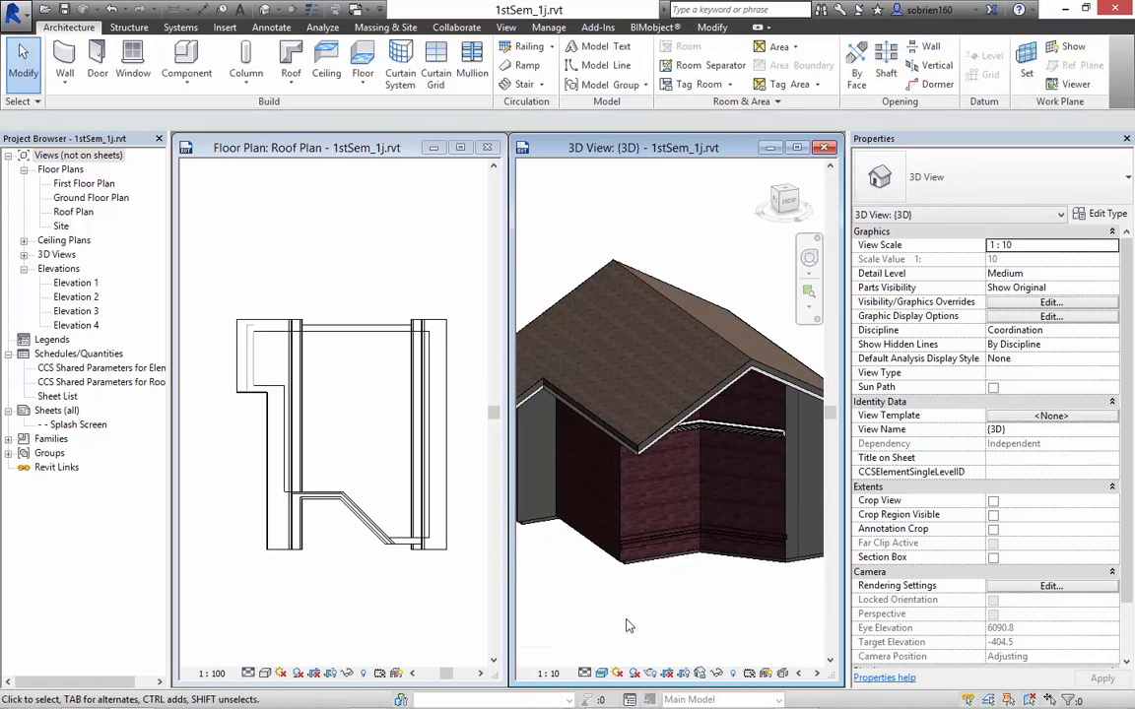
scroll(638, 448, up, 3)
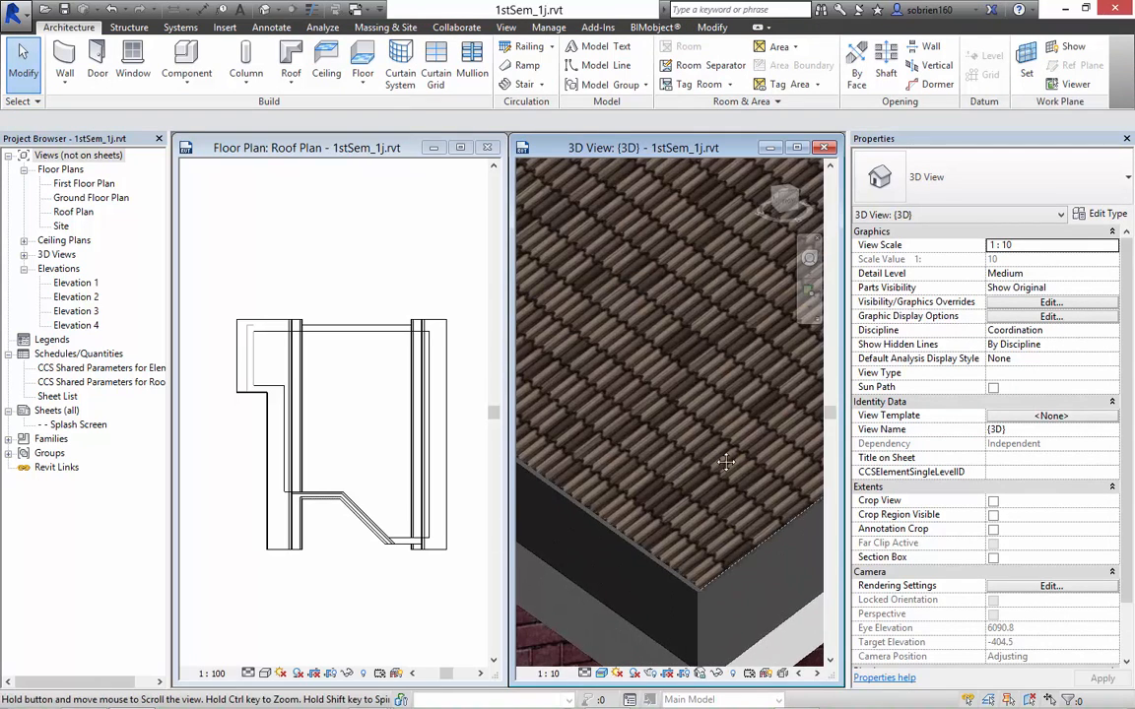
scroll(650, 471, down, 3)
middle_drag(561, 473, 712, 522)
scroll(707, 524, down, 1)
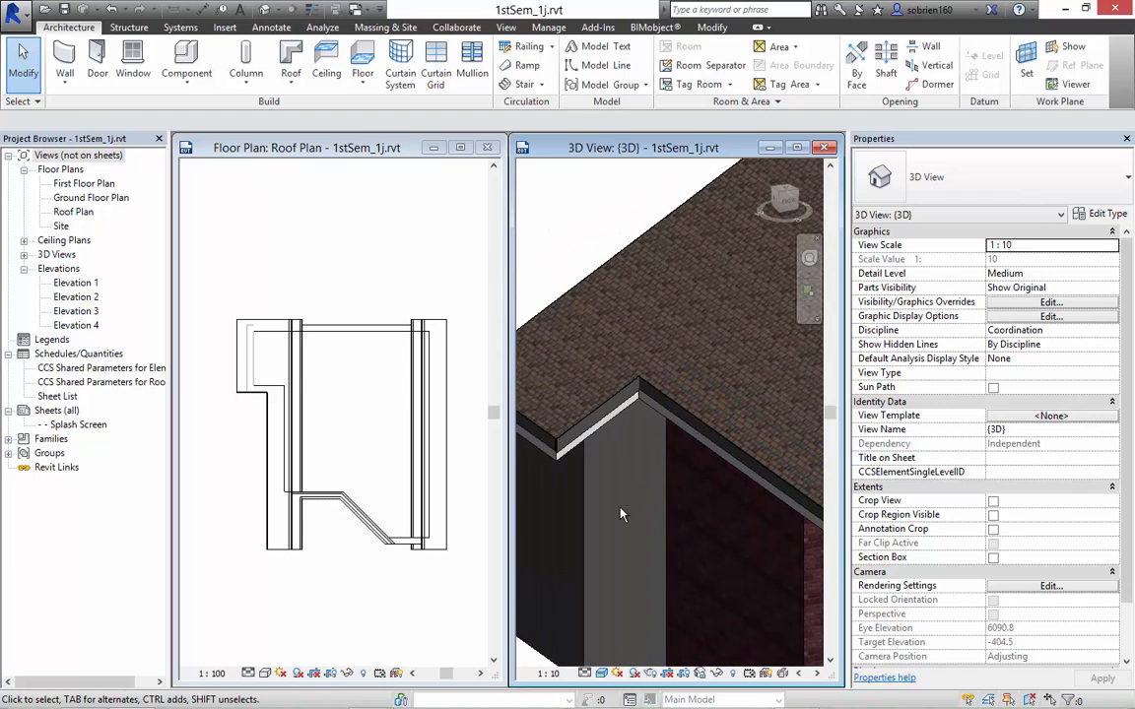
click(628, 386)
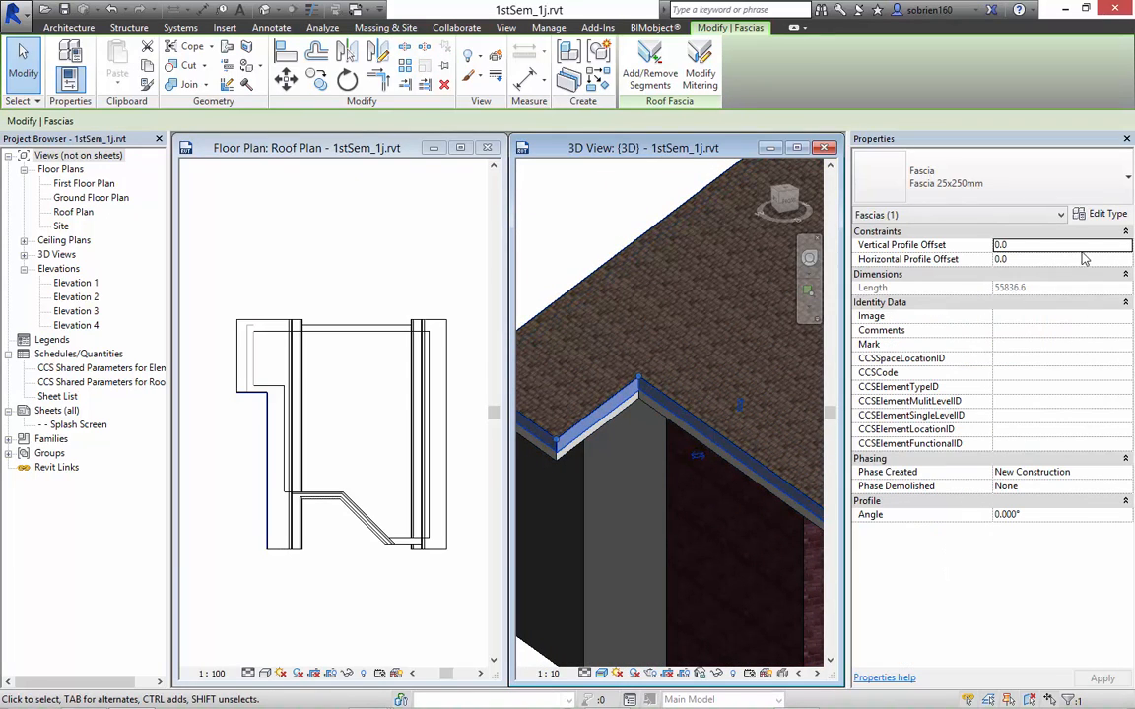
click(1108, 213)
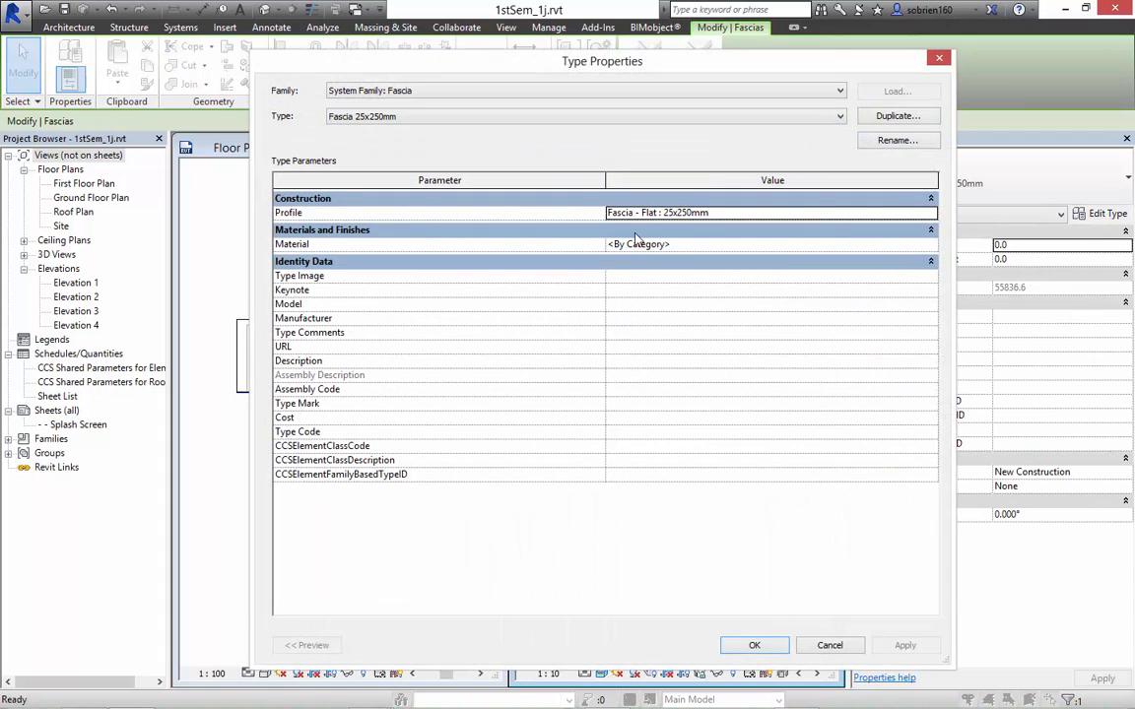
click(667, 246)
click(932, 245)
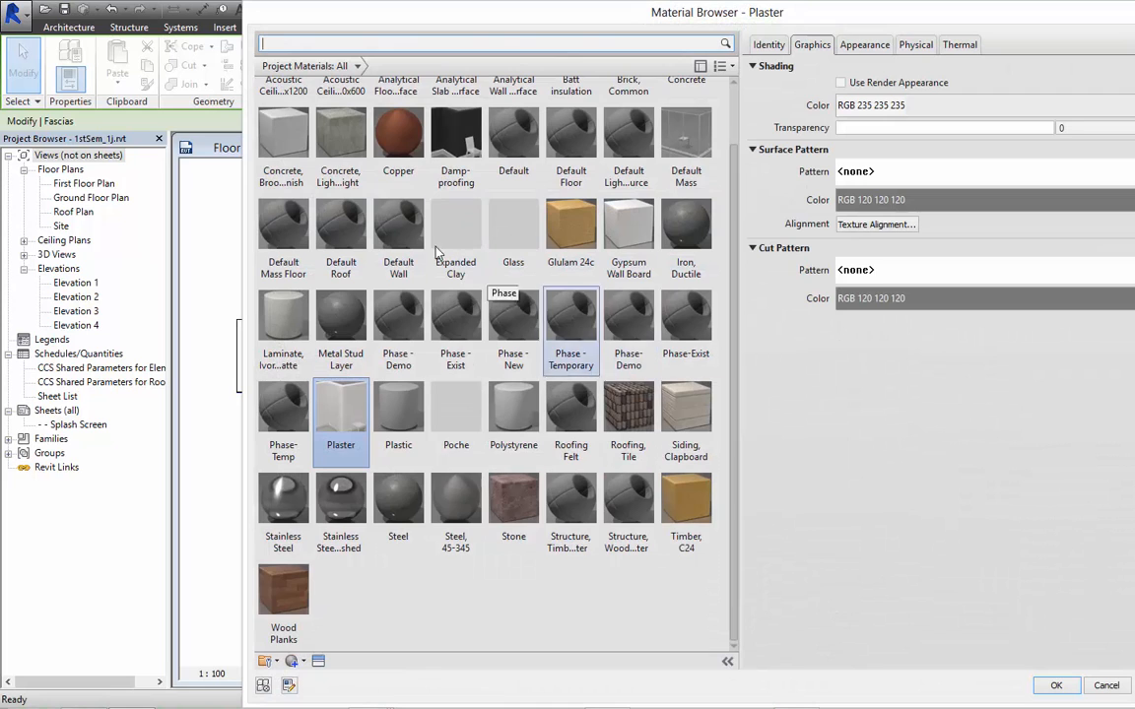
Search the project materials for paint, and search again for wood.
scroll(433, 158, up, 1)
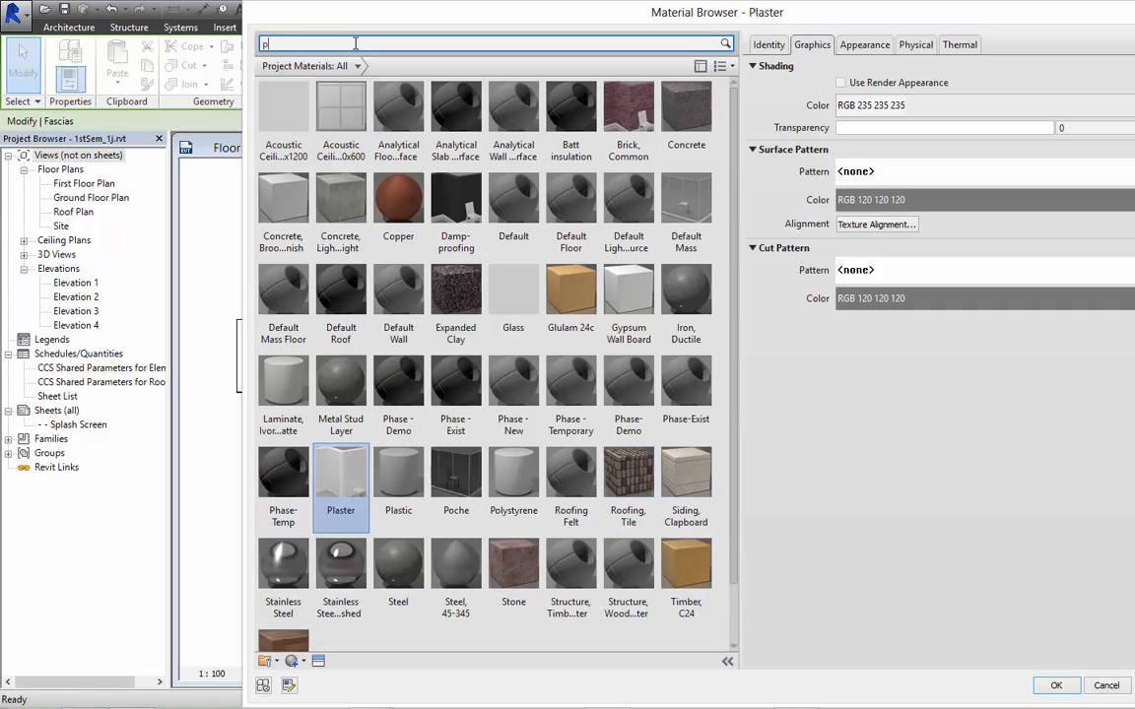
text(aint)
key(Return)
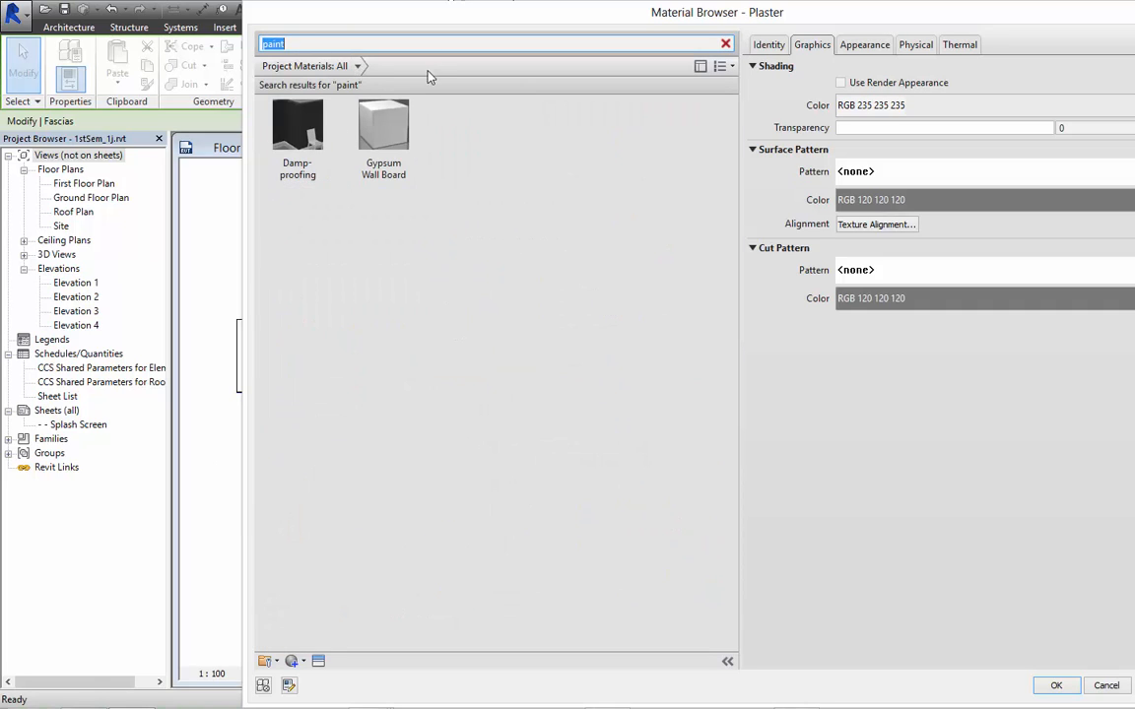
text(wood)
key(Return)
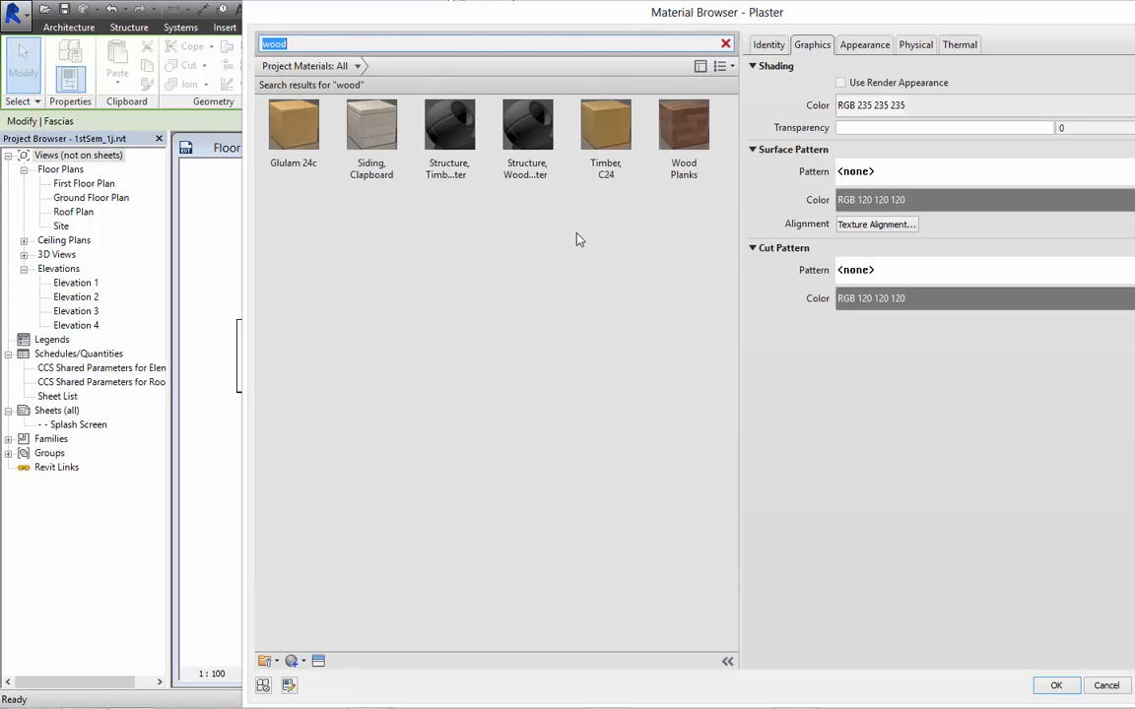
Assign Siding, Clapboard as the fascia type's material and inspect its texture at the roof corners.
click(369, 130)
click(1055, 687)
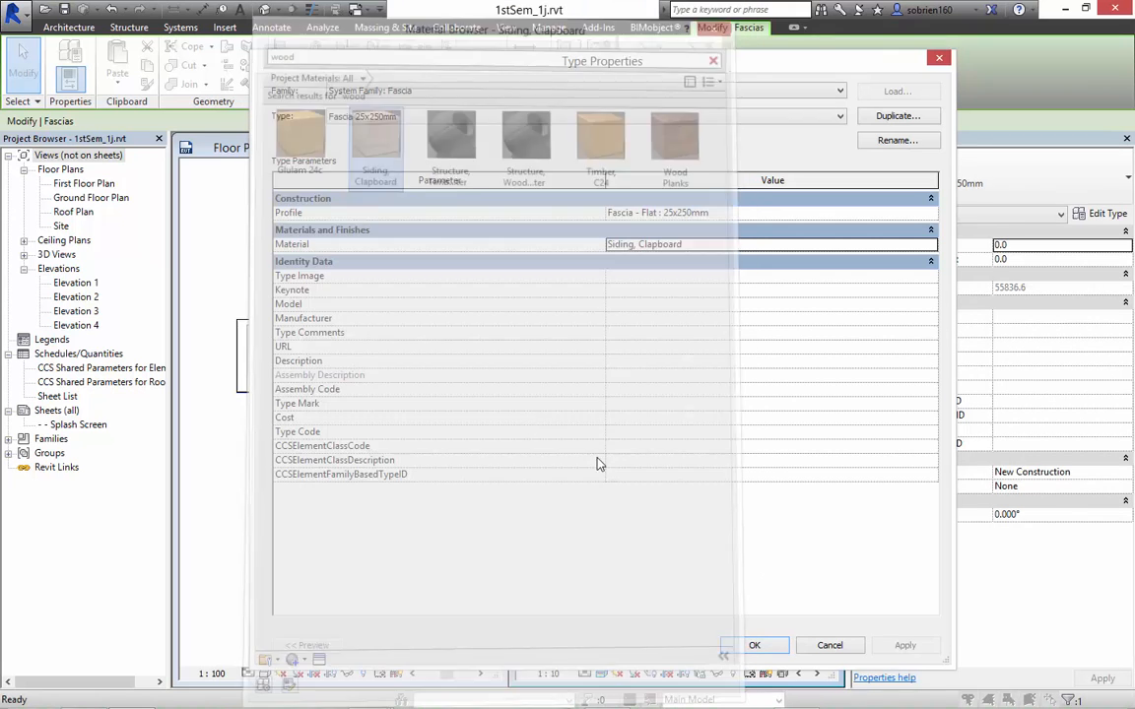
click(919, 645)
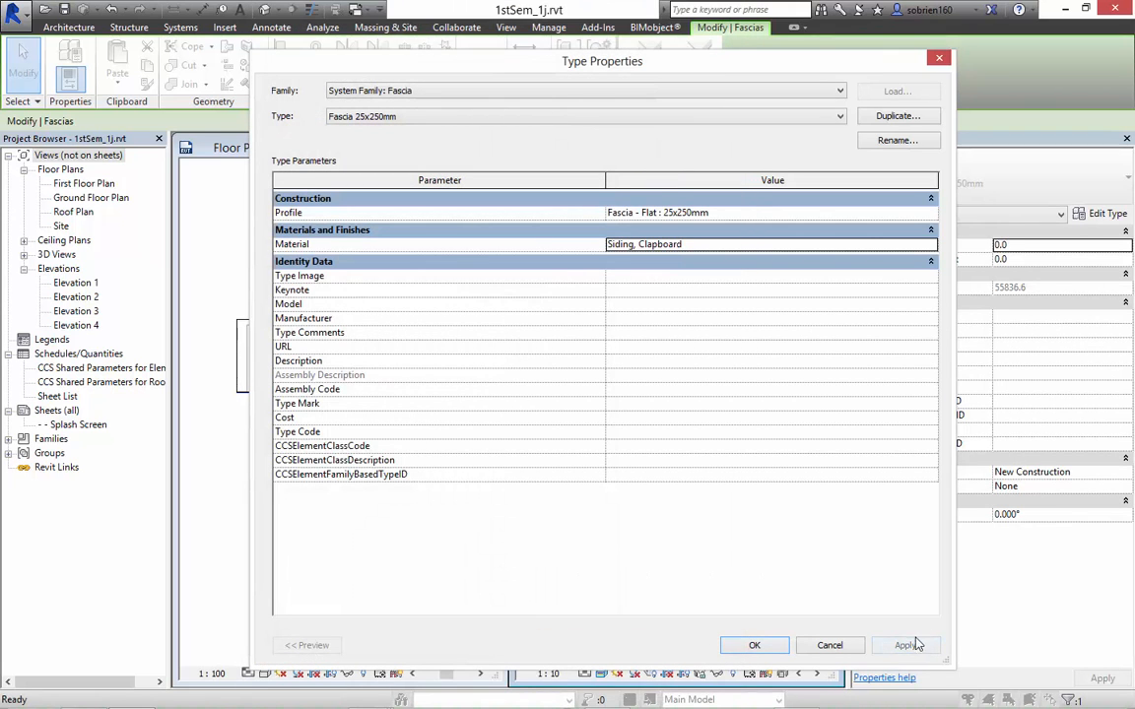
click(754, 645)
key(Escape)
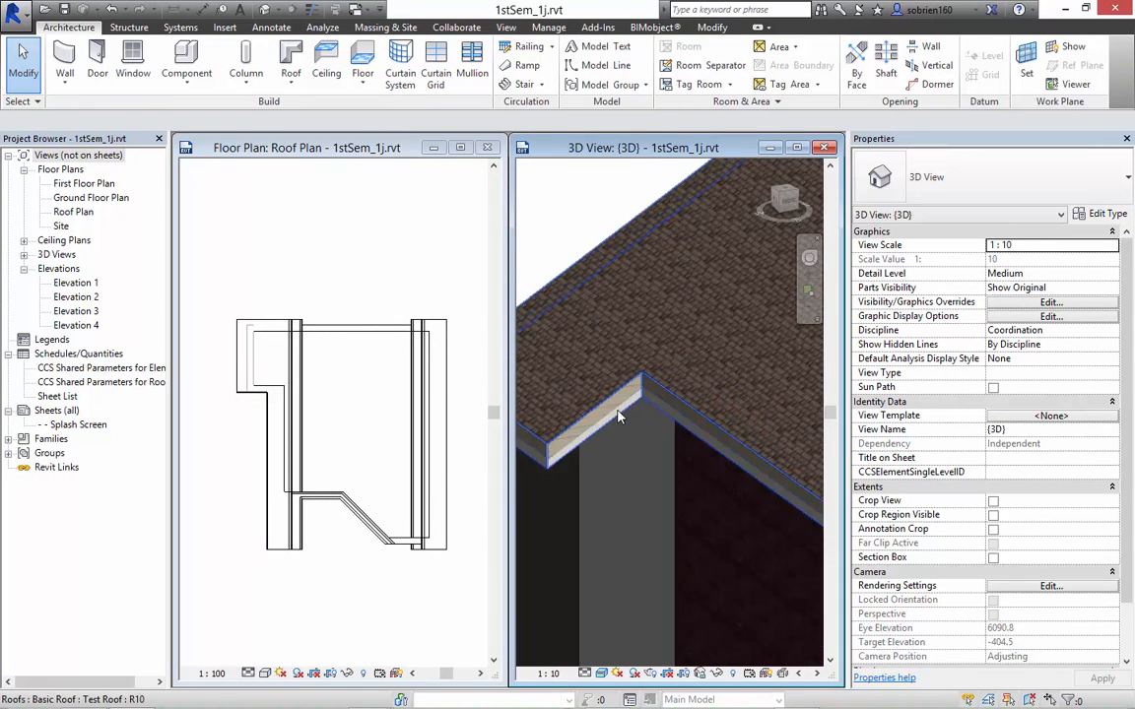
scroll(619, 416, up, 4)
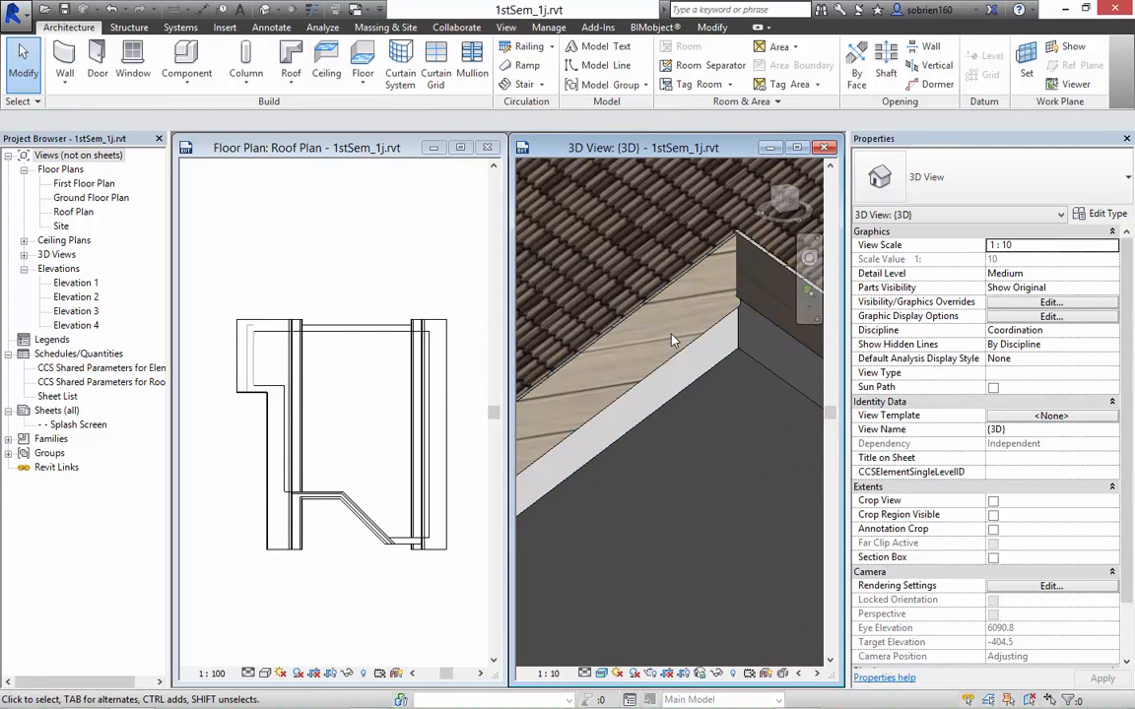
shift+middle_drag(671, 341, 637, 308)
shift+middle_drag(728, 492, 624, 434)
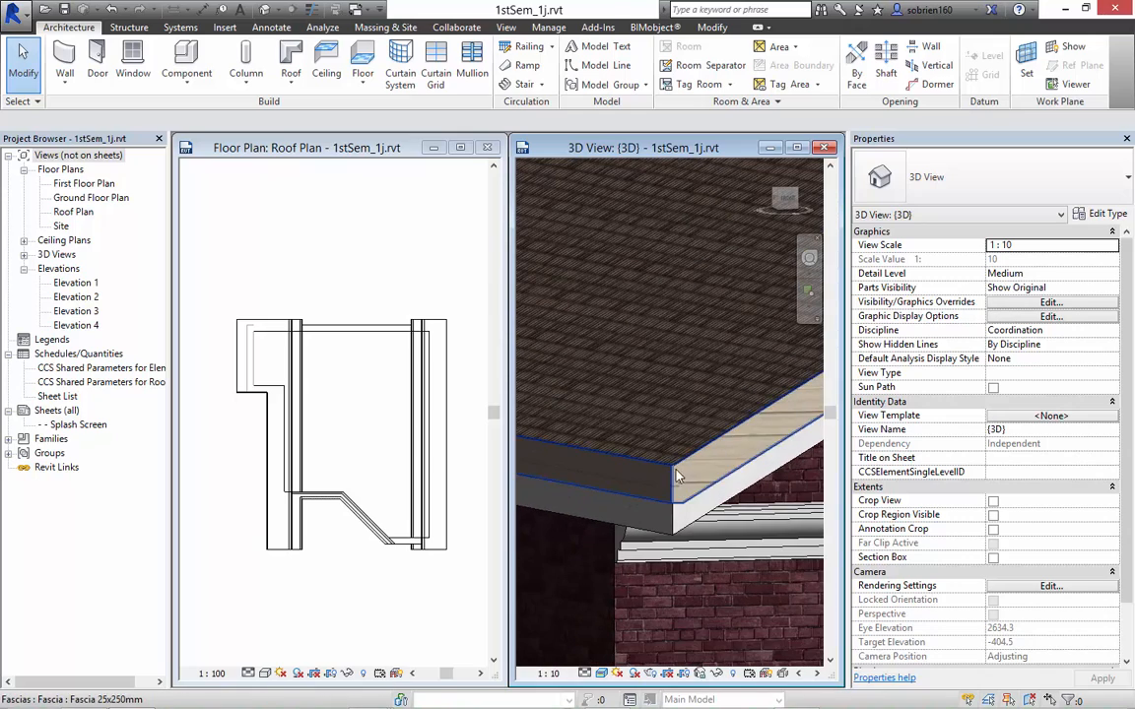
Open the material choices for the roof fascia's Fascia 25x250mm type and browse the Wood category of the AEC Materials library.
click(658, 493)
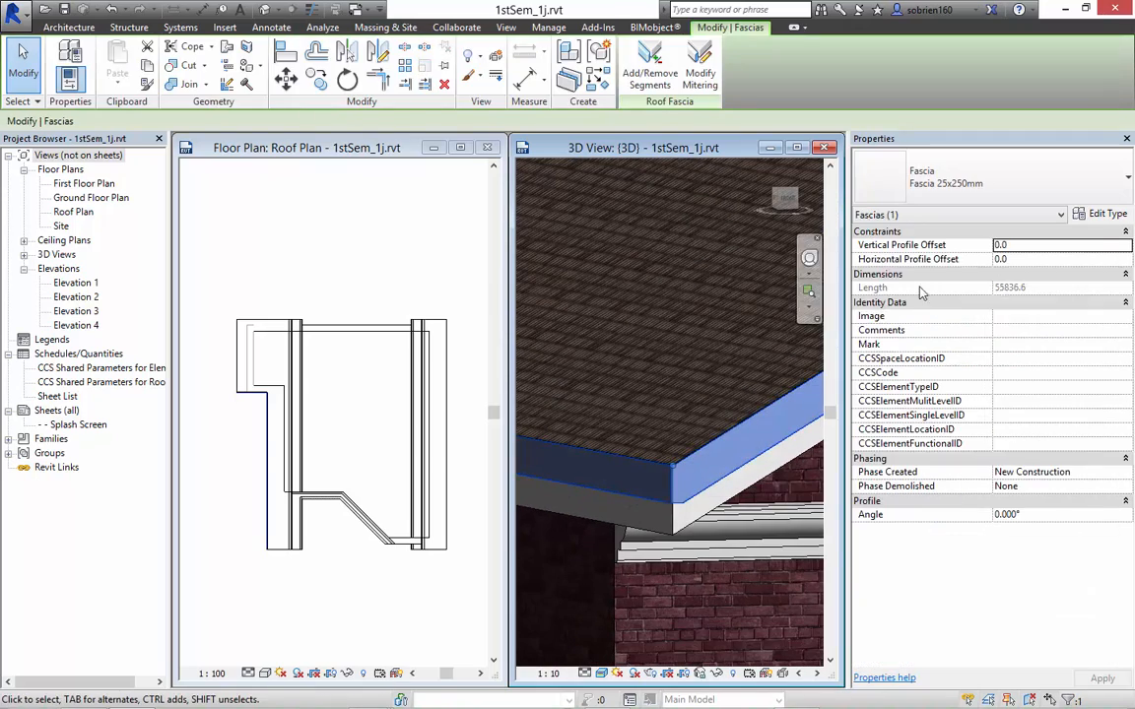
click(1102, 213)
click(785, 247)
click(891, 245)
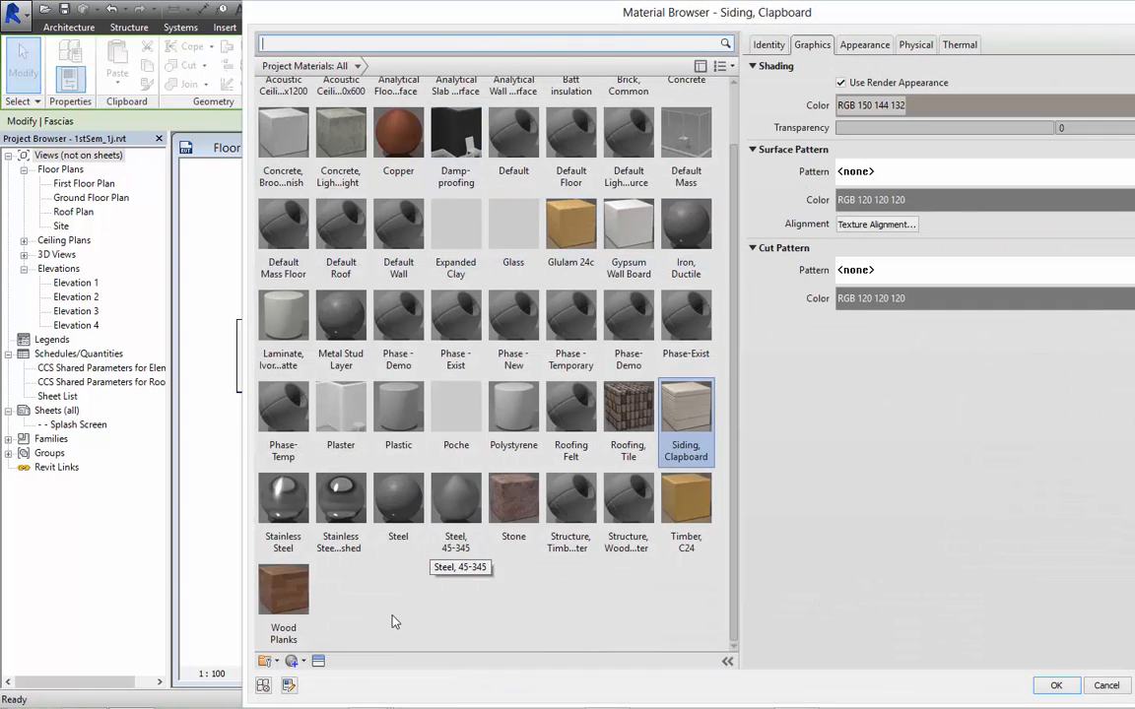
click(701, 67)
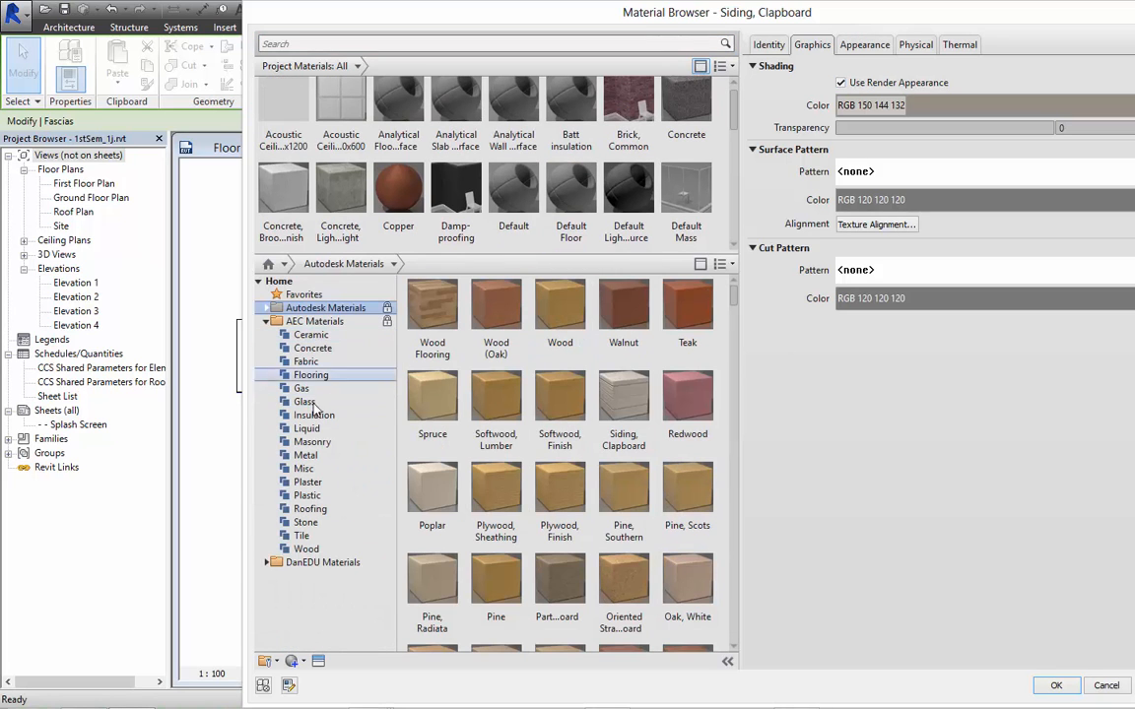
click(330, 550)
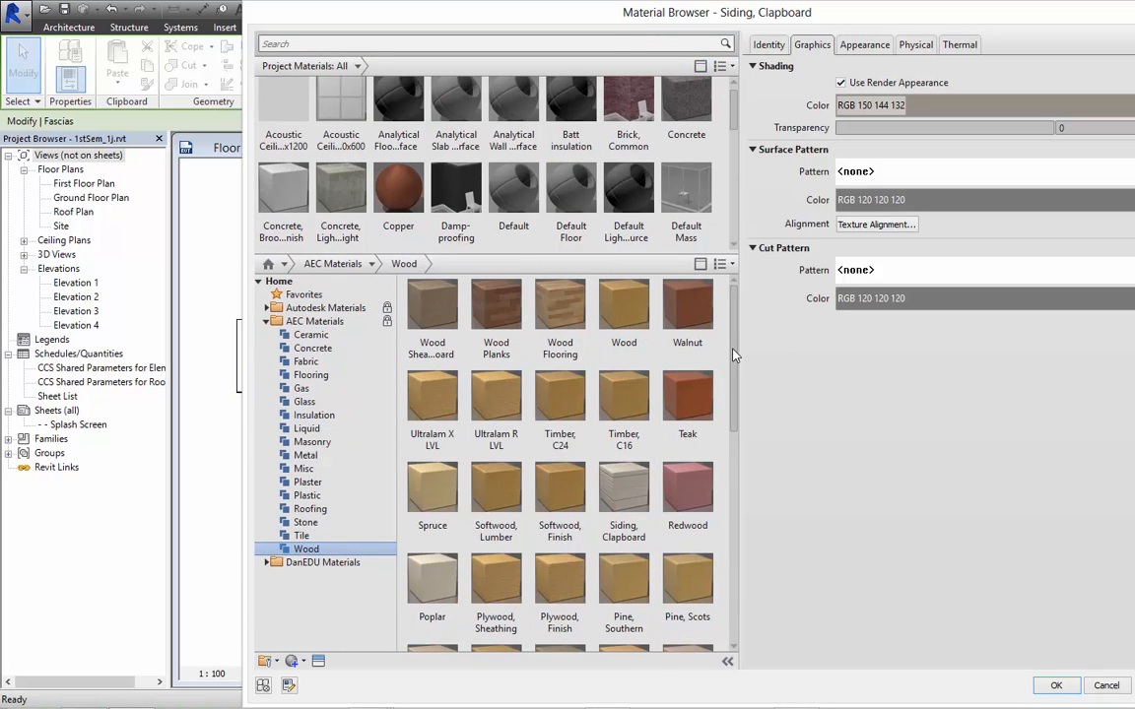
scroll(689, 414, down, 3)
mouse_move(736, 439)
mouse_down()
mouse_move(737, 570)
mouse_move(733, 416)
mouse_up()
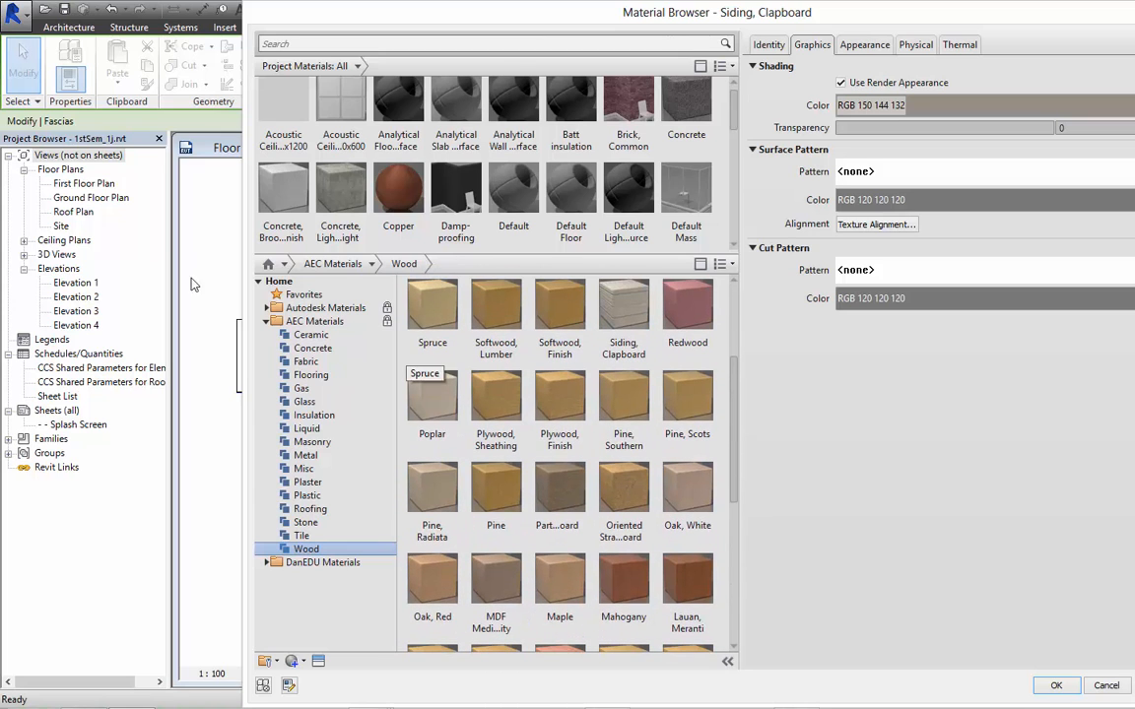
Assign Vinyl from the Plastic category of the AEC Materials as the fascia type's material.
click(307, 496)
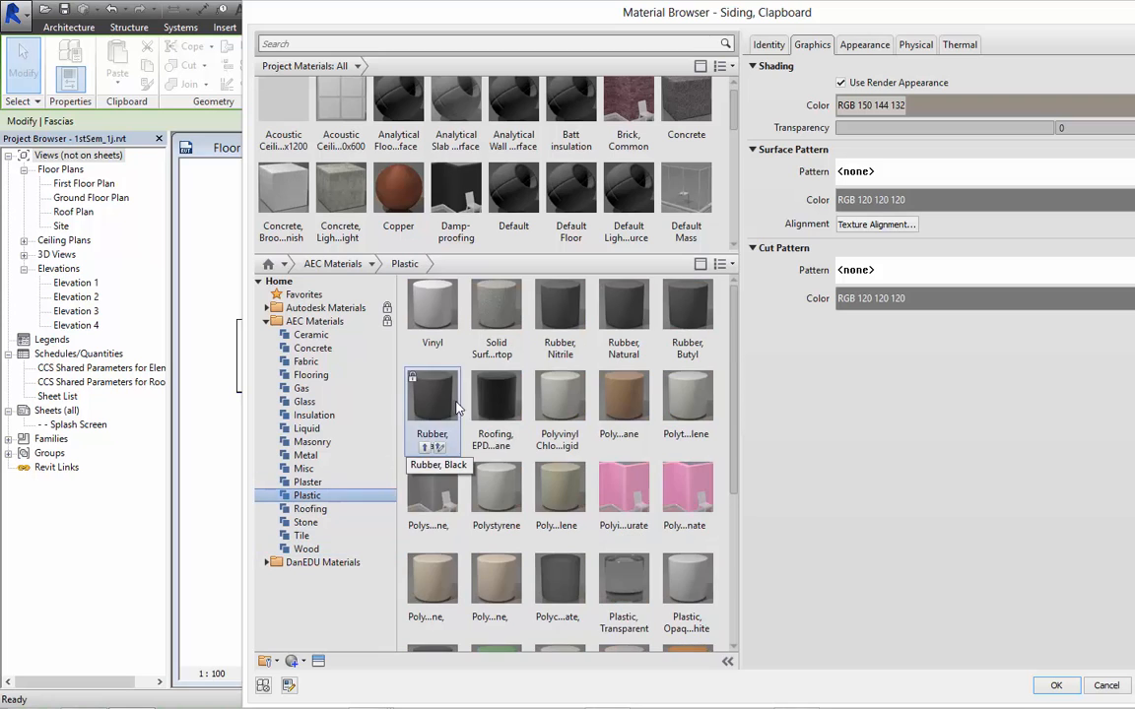
mouse_move(735, 387)
mouse_down()
mouse_move(734, 412)
mouse_move(734, 369)
mouse_up()
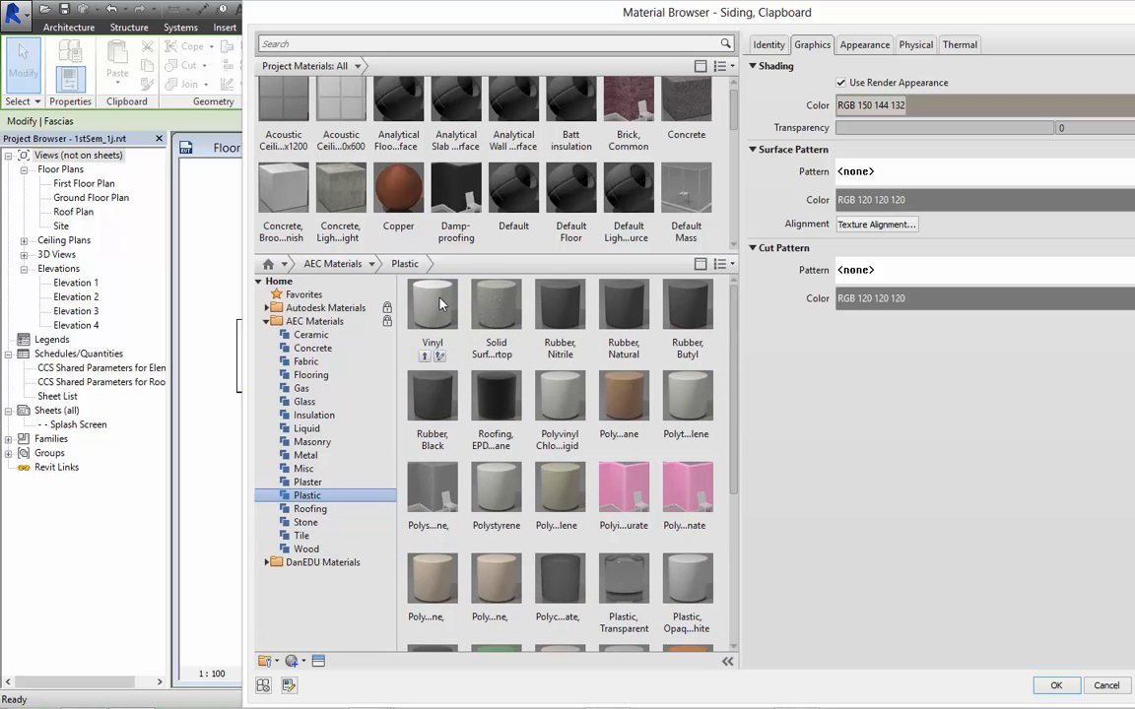
double_click(440, 299)
click(1056, 687)
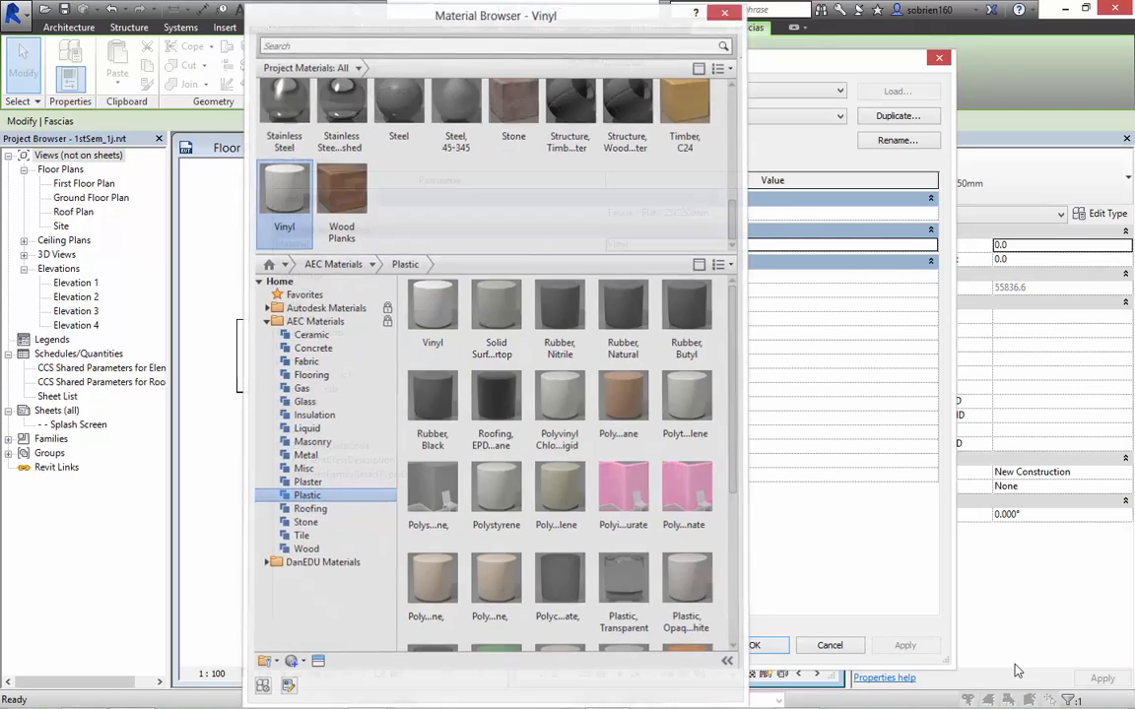
click(761, 649)
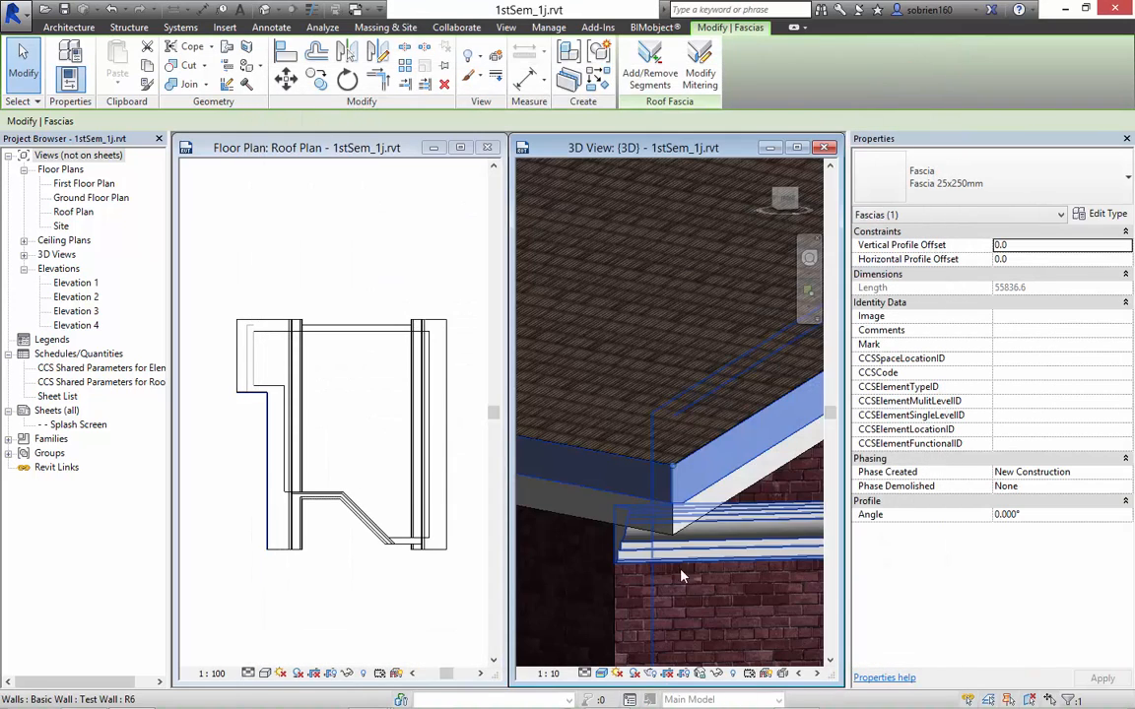
Examine the fascia's appearance at the front and rear corners of the roof.
scroll(581, 333, down, 2)
click(575, 299)
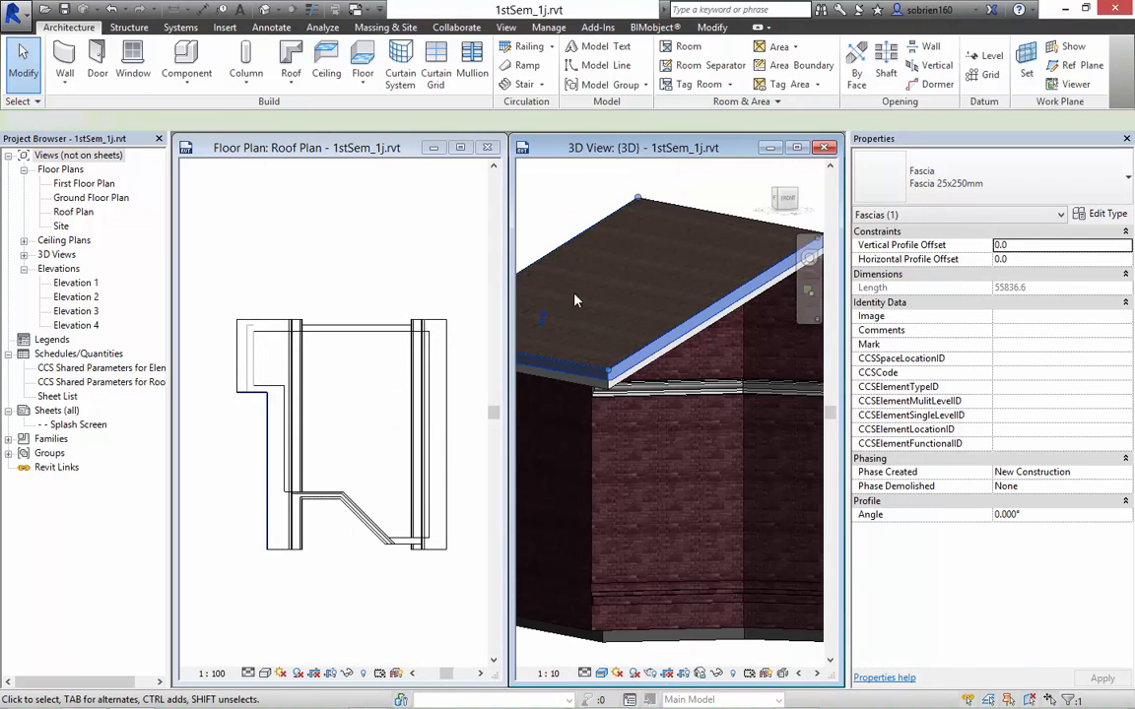
scroll(581, 333, up, 5)
scroll(687, 486, down, 1)
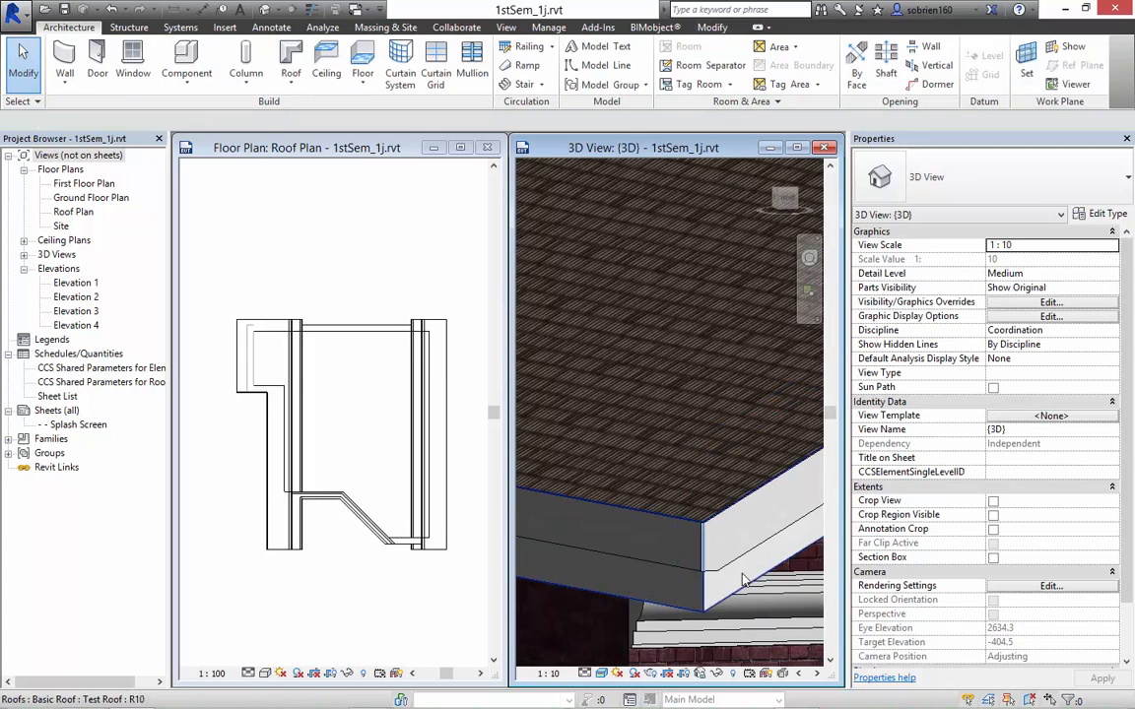
shift+middle_drag(662, 537, 674, 393)
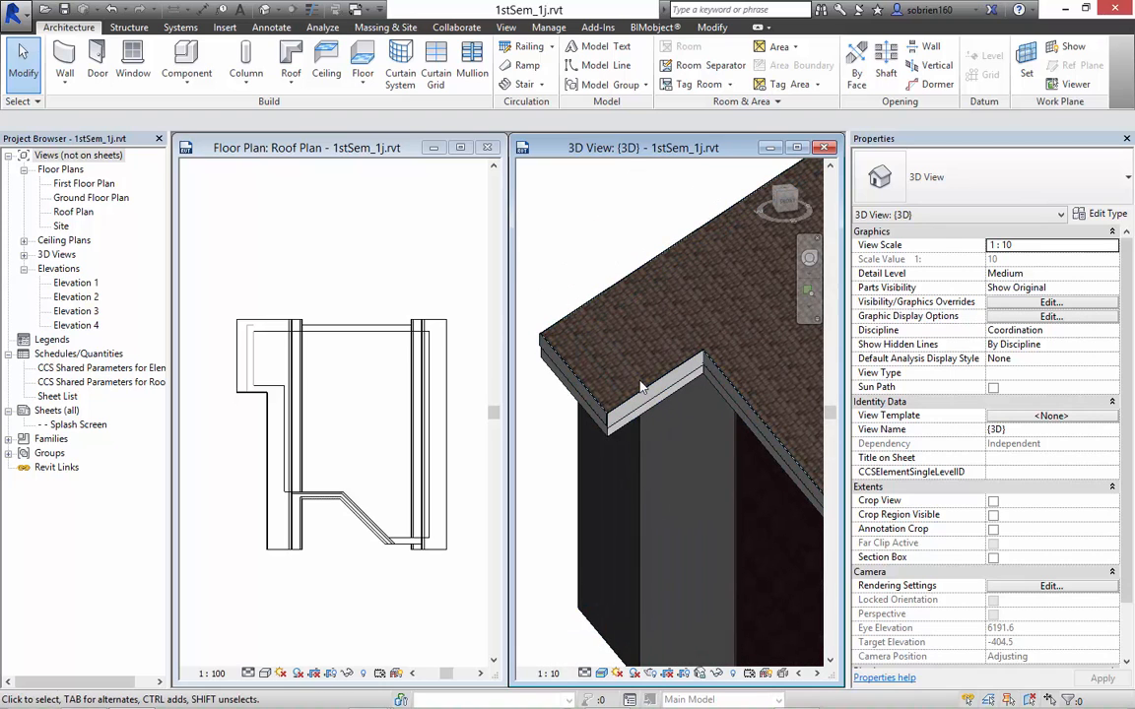
scroll(616, 385, up, 6)
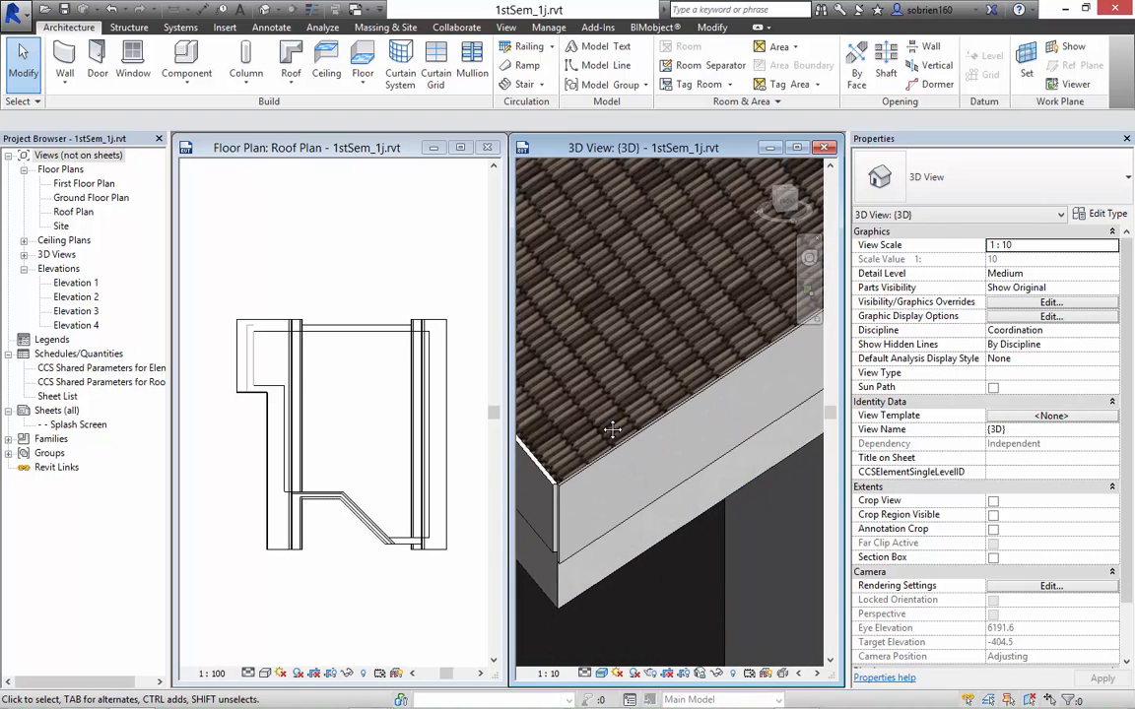
middle_drag(611, 421, 653, 359)
scroll(651, 436, down, 4)
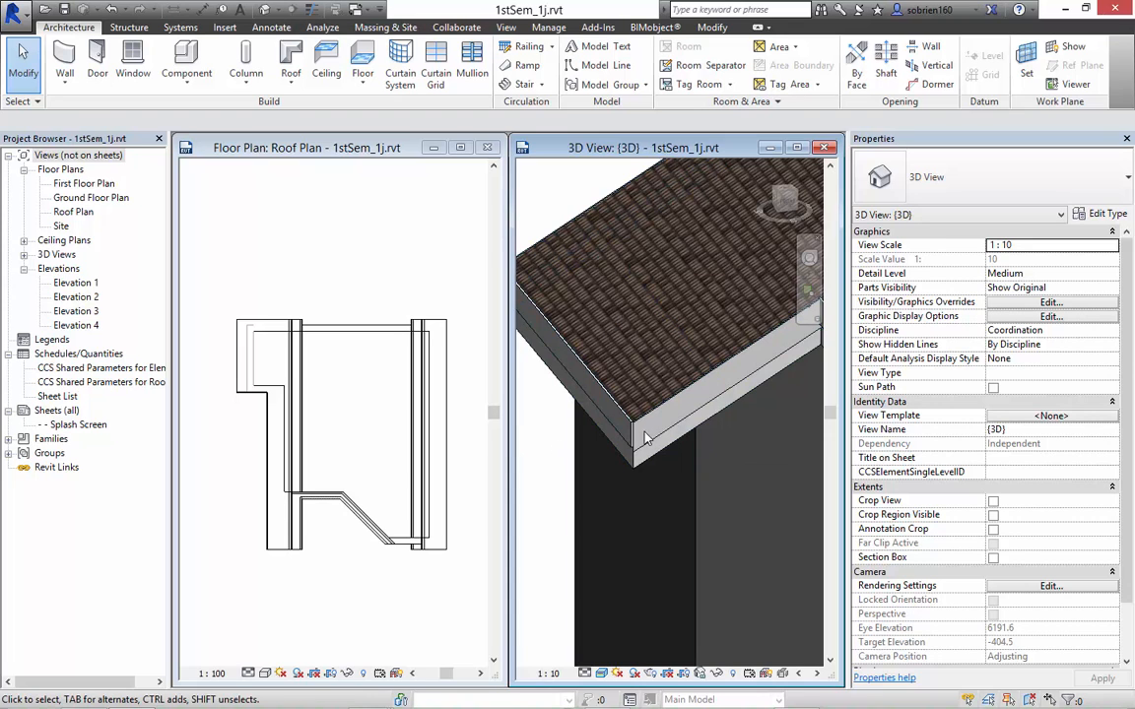
middle_drag(531, 394, 510, 391)
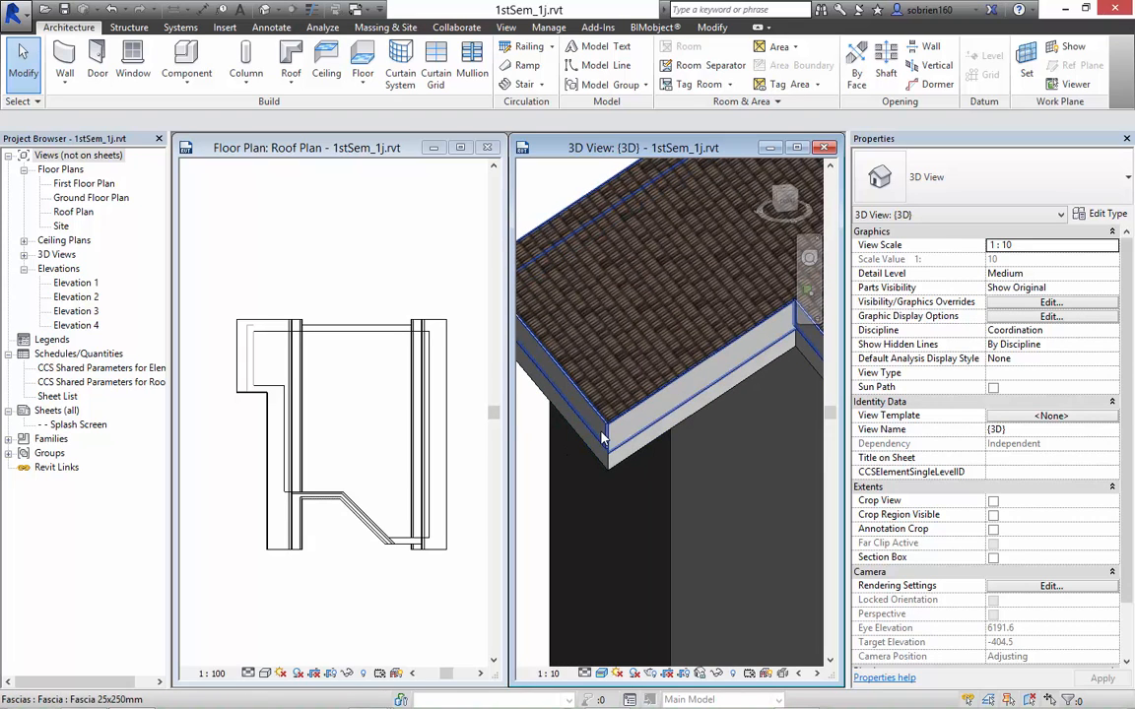
Try the Moulding : Moulding profile on the roof fascia's Fascia 25x250mm type.
click(604, 440)
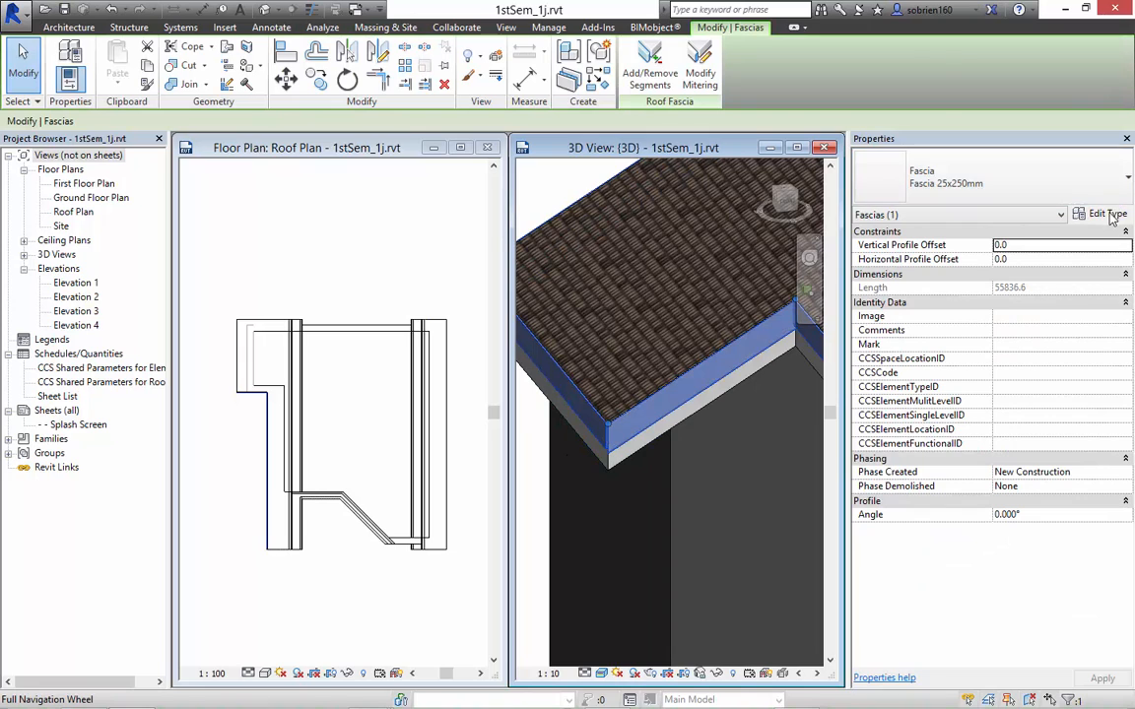
click(1108, 214)
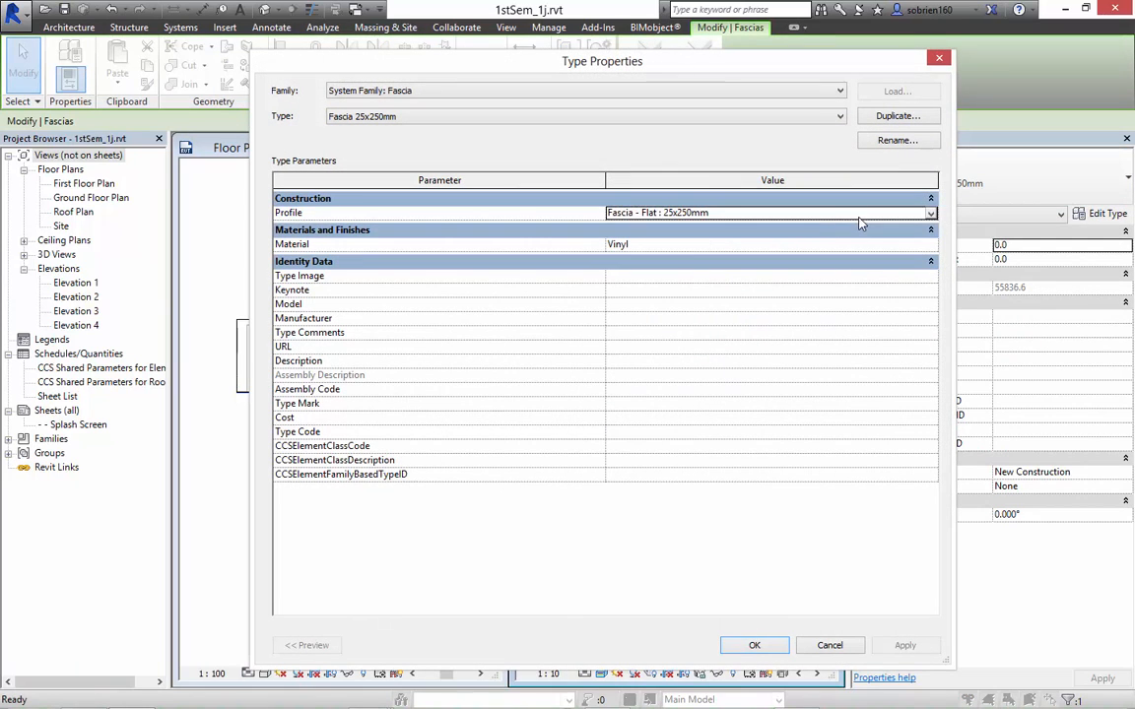
click(930, 213)
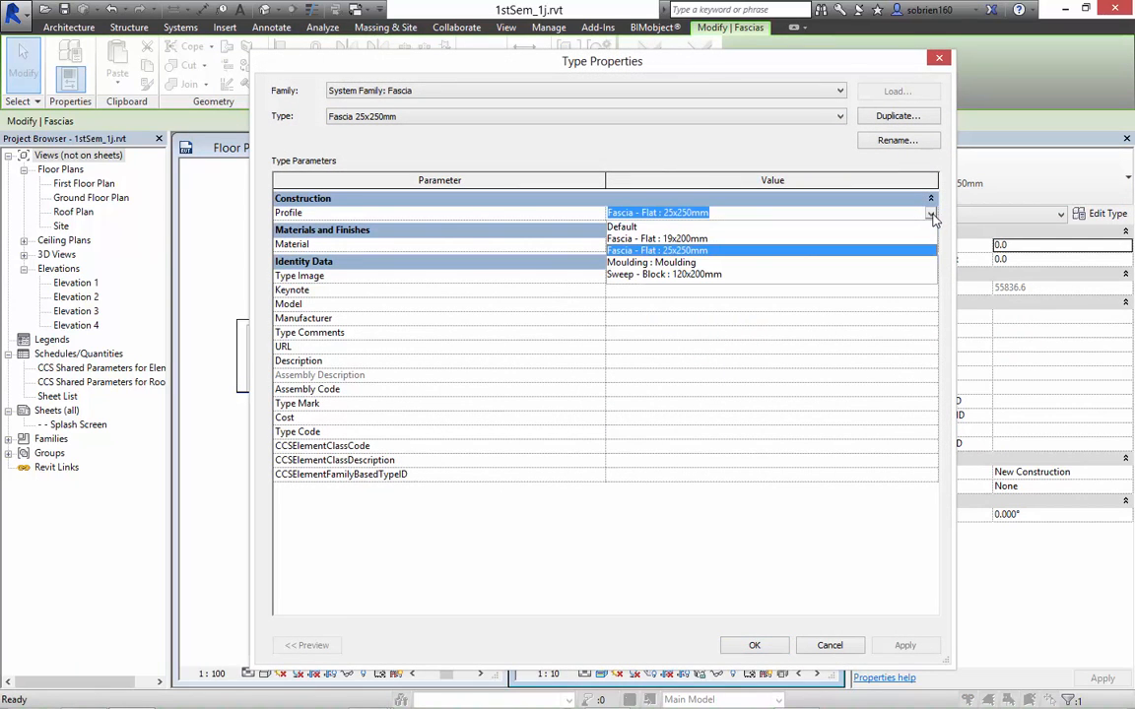
click(709, 262)
click(901, 646)
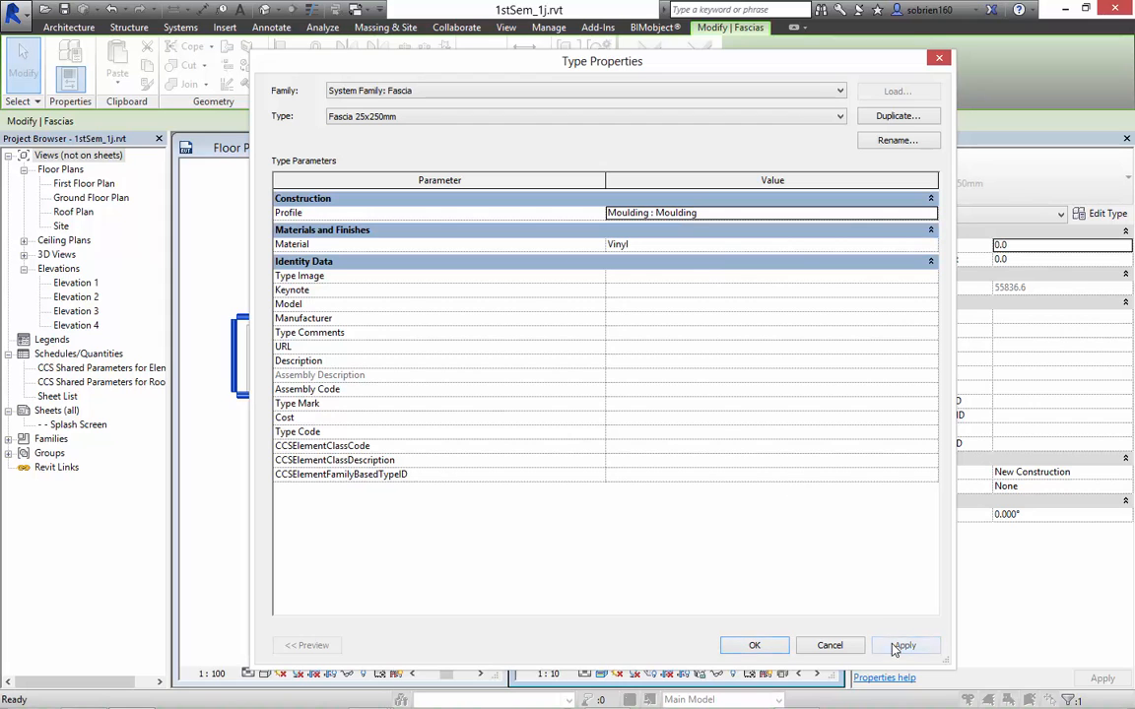
click(755, 645)
Inspect the moulding profile along the eaves and roof corners, and undo the fascia profile change.
middle_drag(592, 537, 736, 585)
click(639, 555)
middle_drag(716, 471, 527, 416)
scroll(585, 442, down, 2)
scroll(585, 442, down, 2)
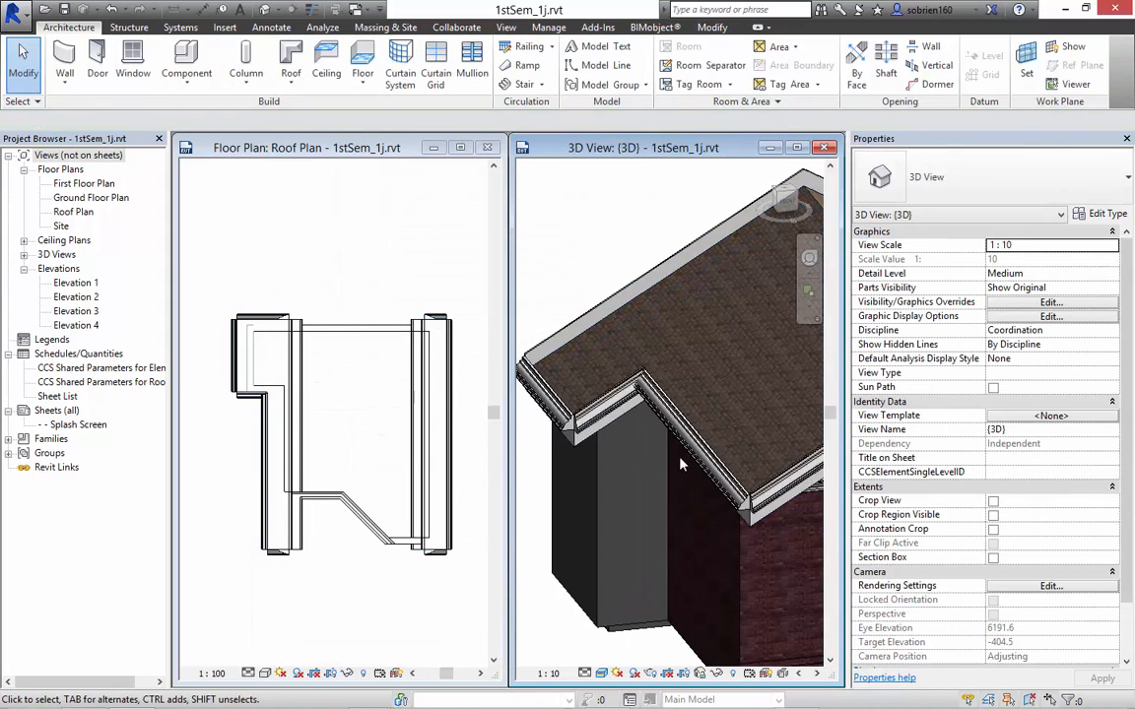
middle_drag(687, 460, 542, 422)
scroll(602, 431, up, 3)
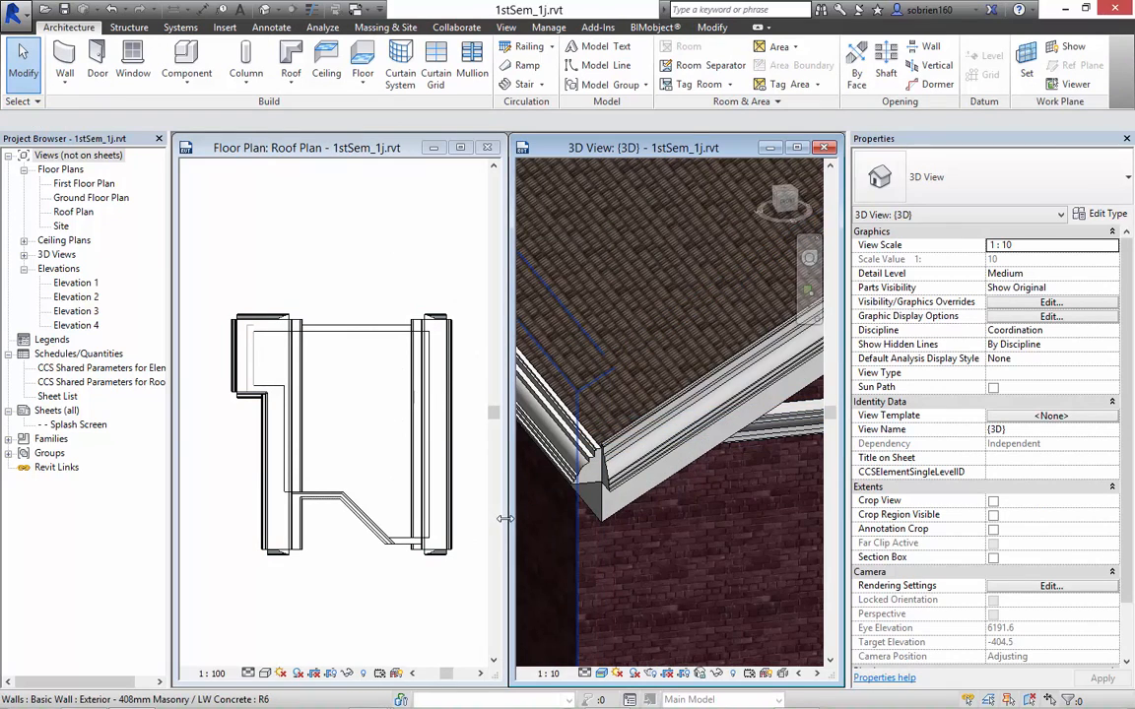
middle_drag(522, 513, 635, 534)
scroll(632, 532, down, 2)
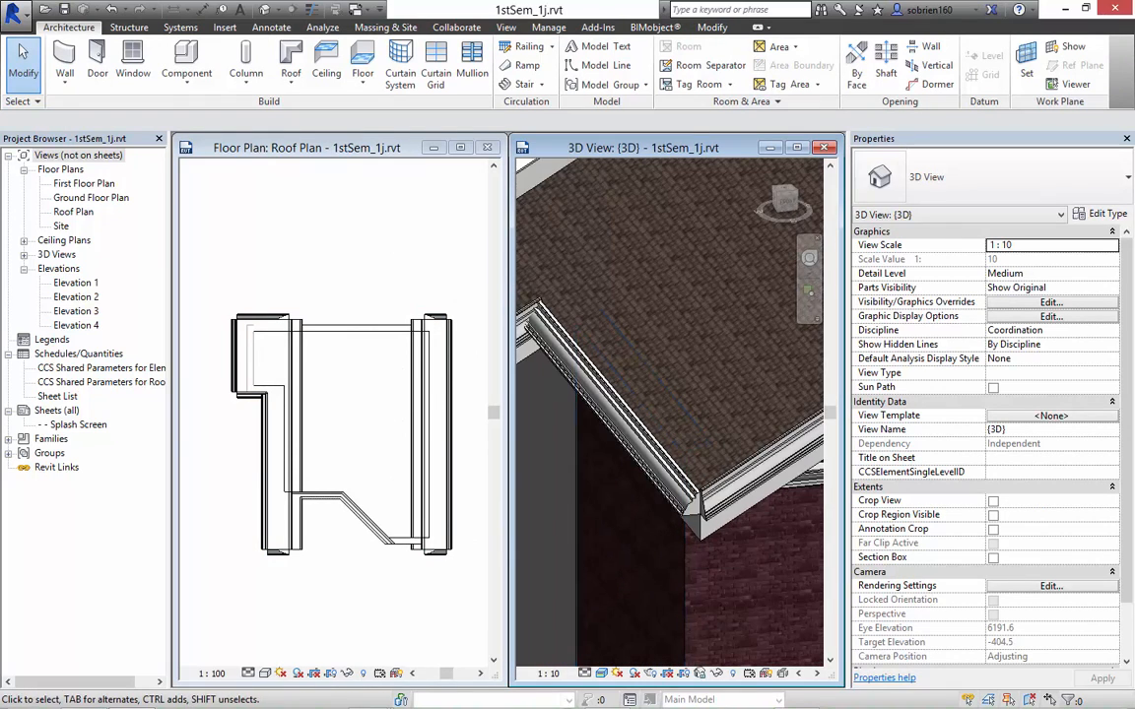
click(111, 10)
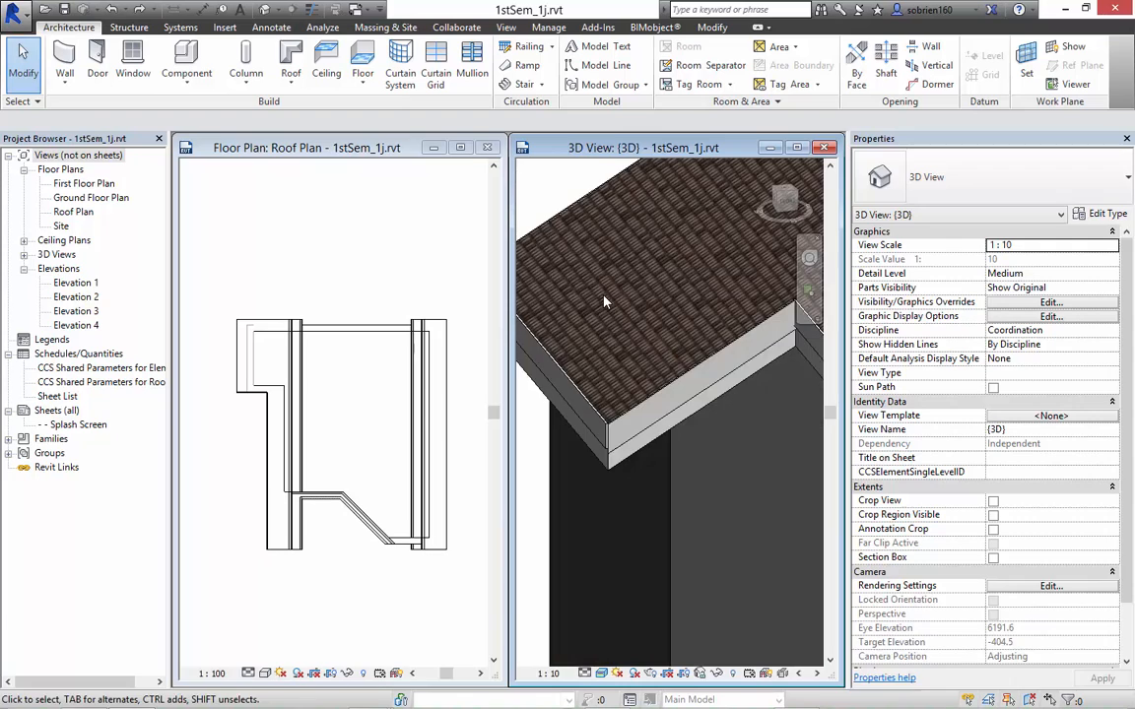
Look up the Metric Profile.rft template in the English family templates for a new family, and leave without opening it.
scroll(603, 307, down, 3)
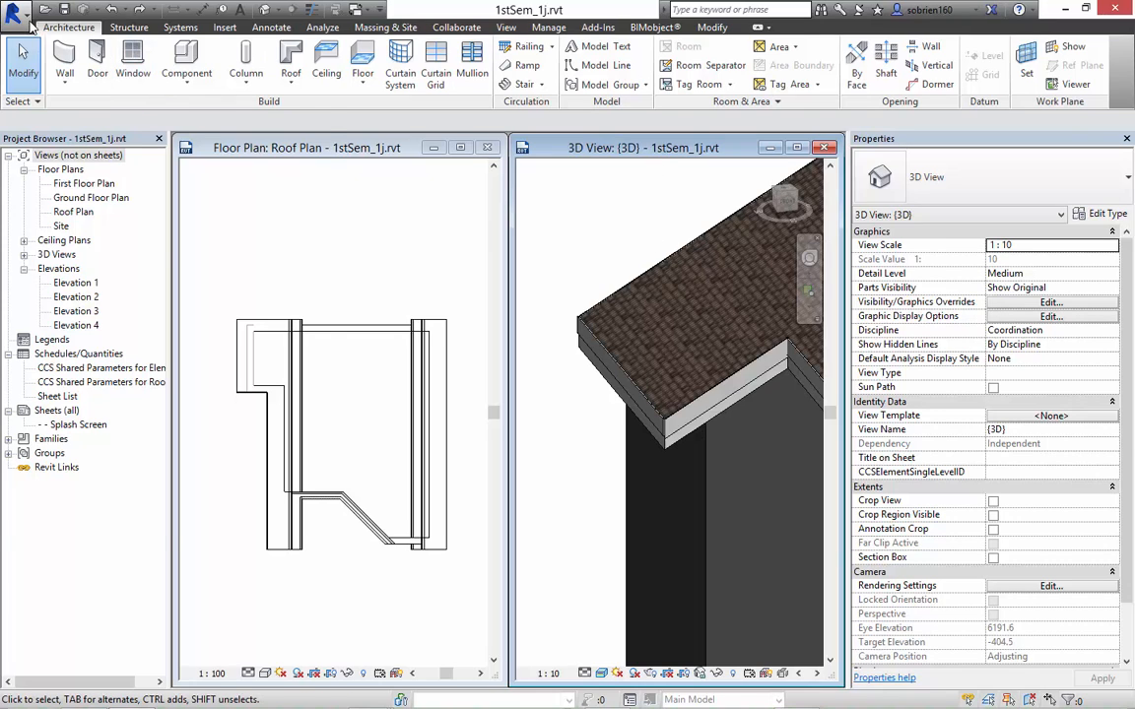
click(31, 22)
mouse_move(64, 69)
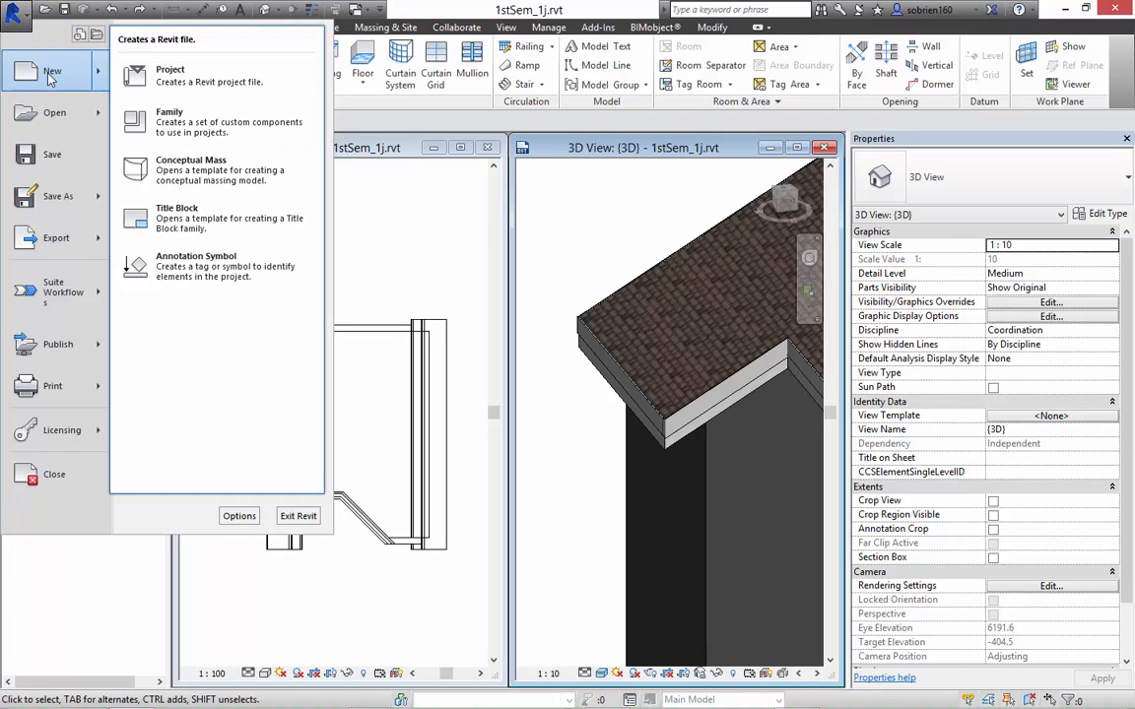
click(186, 119)
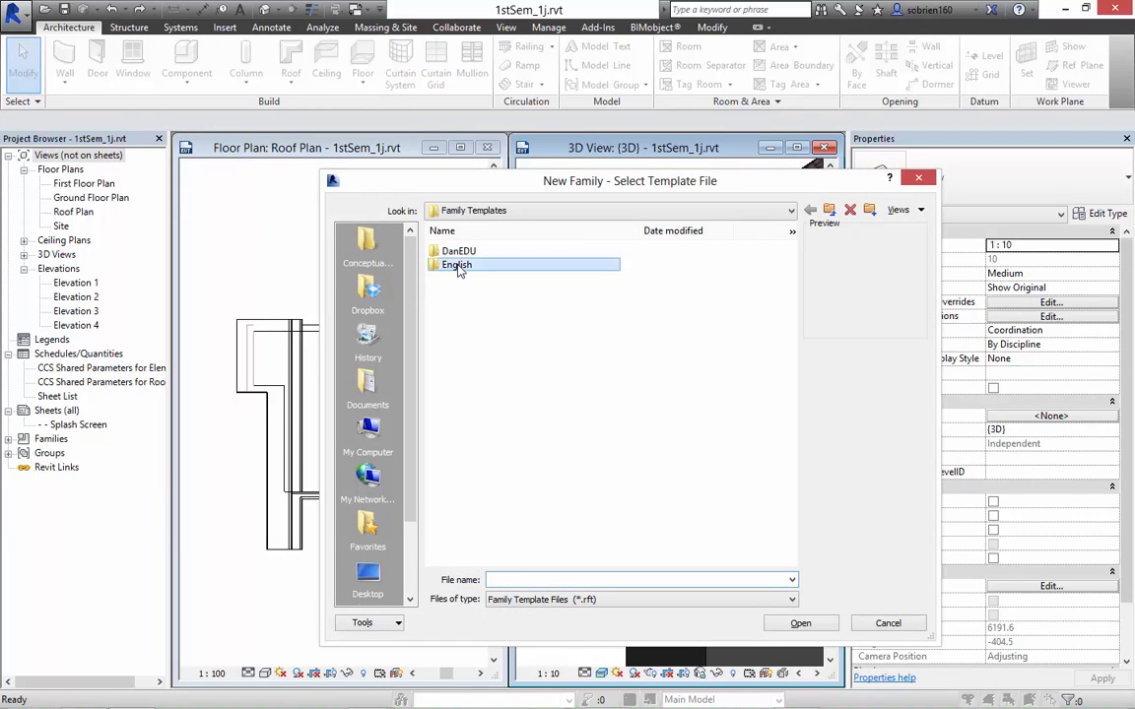
double_click(458, 266)
drag(513, 561, 632, 576)
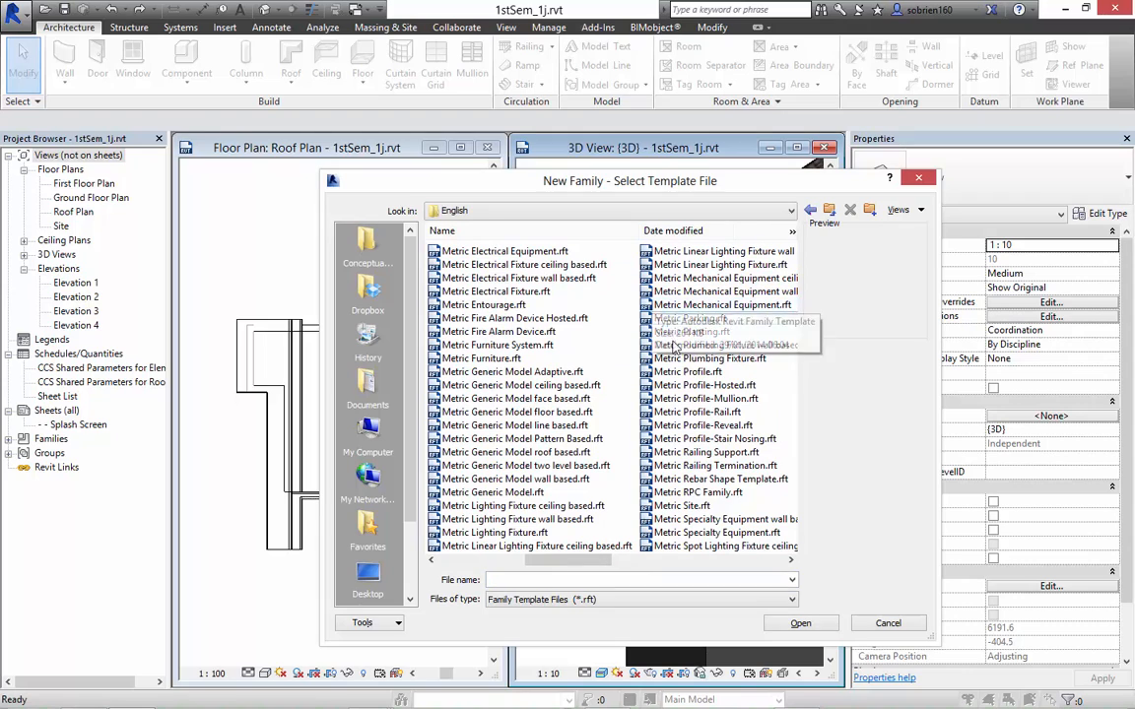
click(692, 374)
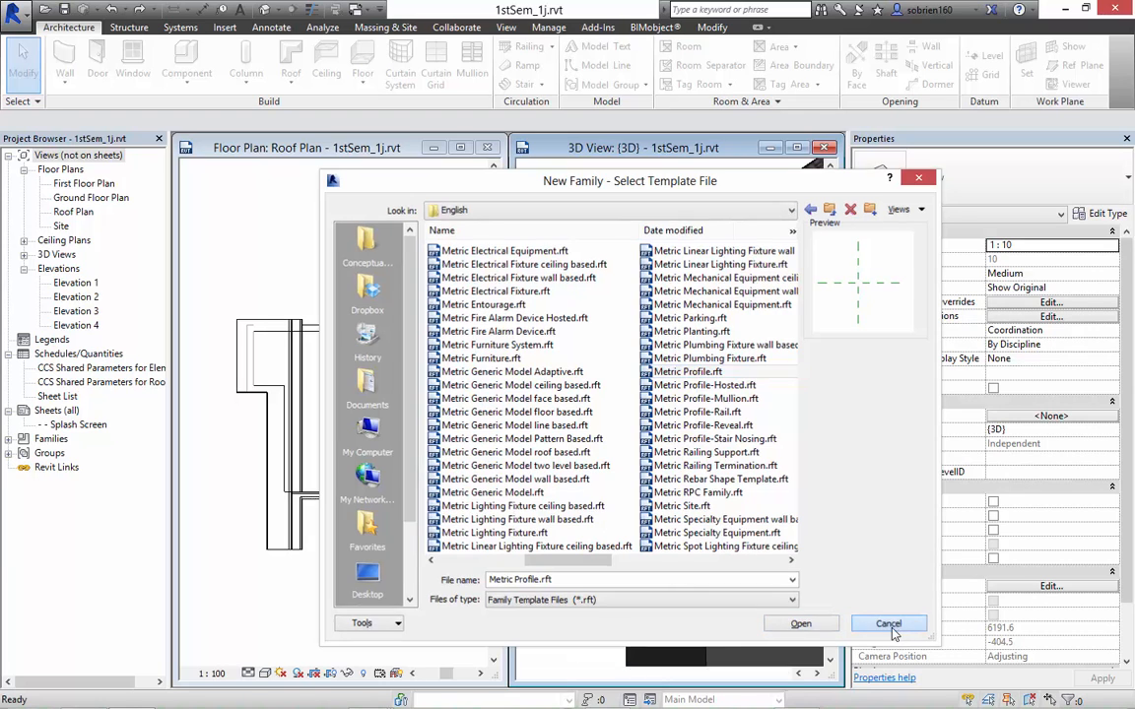
click(803, 624)
middle_drag(554, 545, 573, 556)
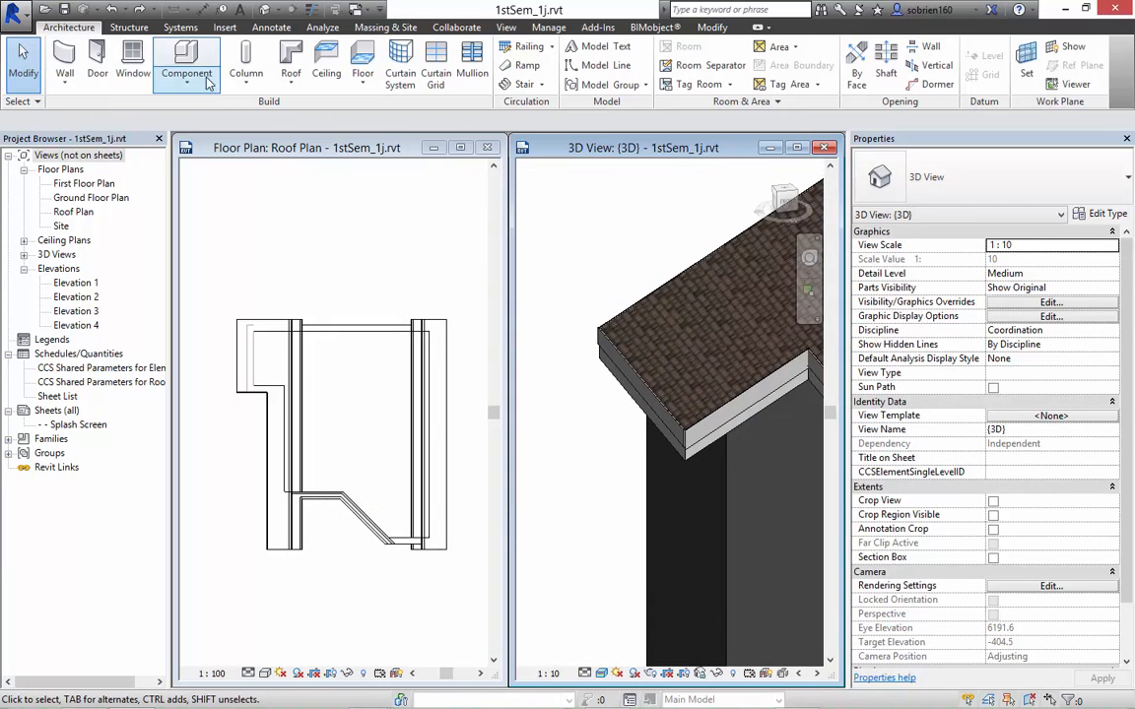
Place roof gutters on the fascia along the projecting eave and the adjoining recessed eave on the same side.
click(294, 85)
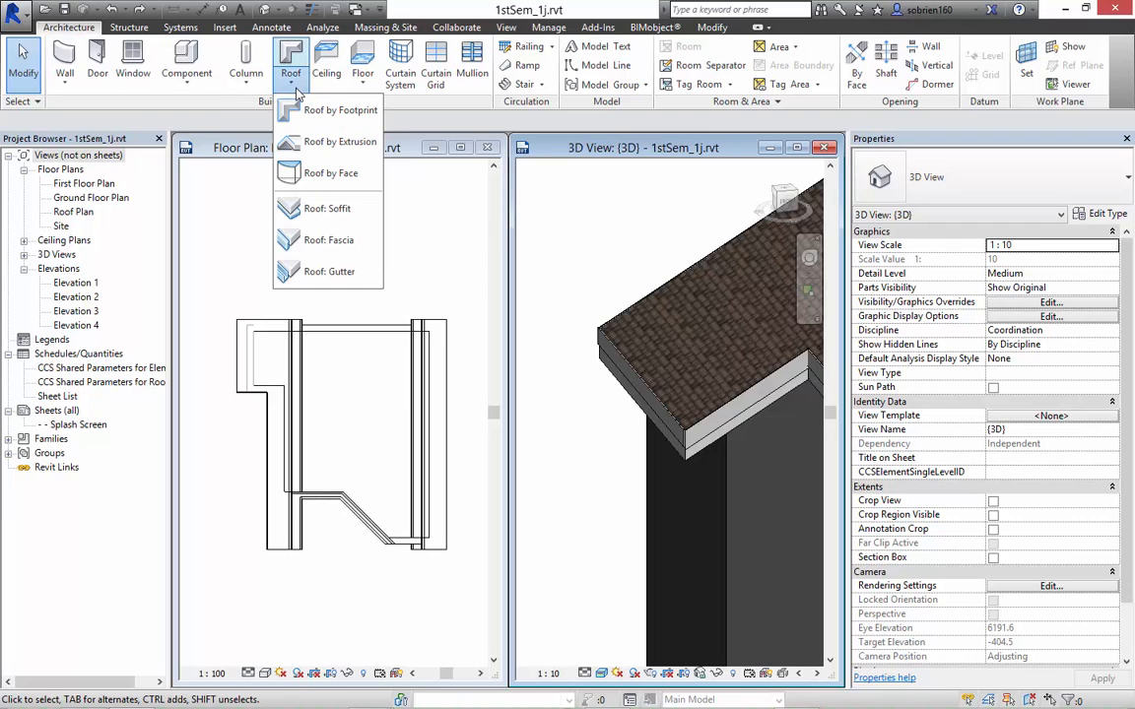
click(317, 271)
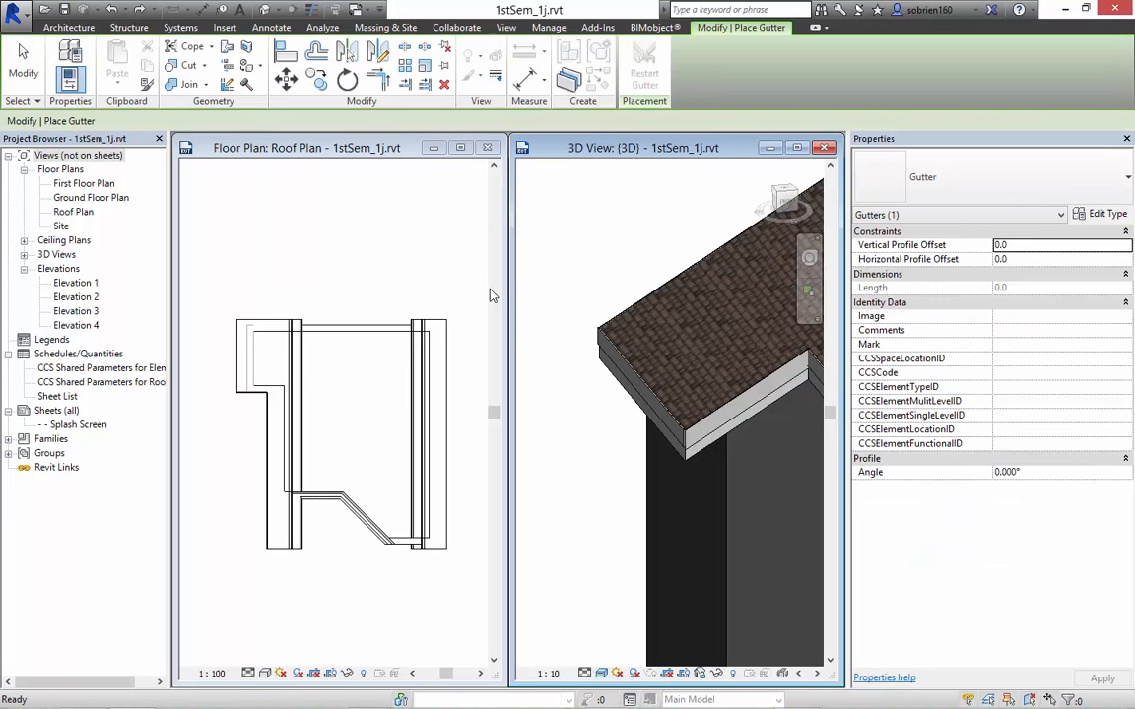
click(602, 339)
middle_drag(728, 397, 534, 352)
click(642, 345)
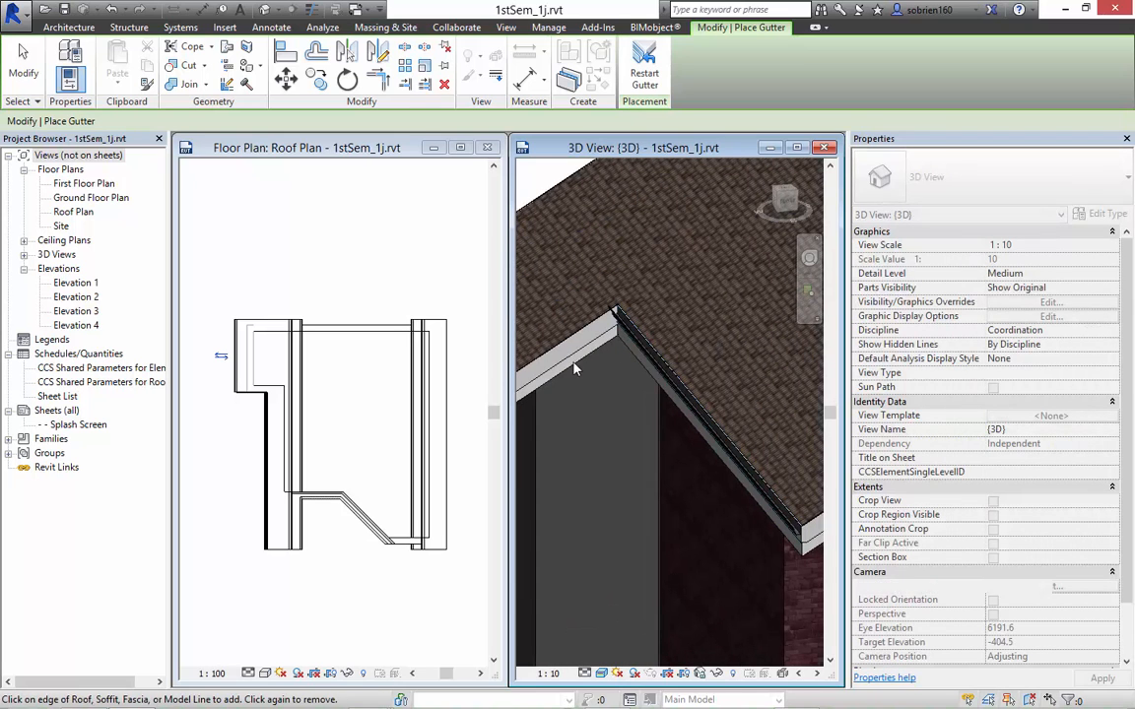
Add the roof gutter to the fascia along the eave on the opposite side of the house, and finish placing gutters.
middle_drag(686, 380, 608, 354)
scroll(608, 354, down, 2)
middle_drag(781, 345, 511, 440)
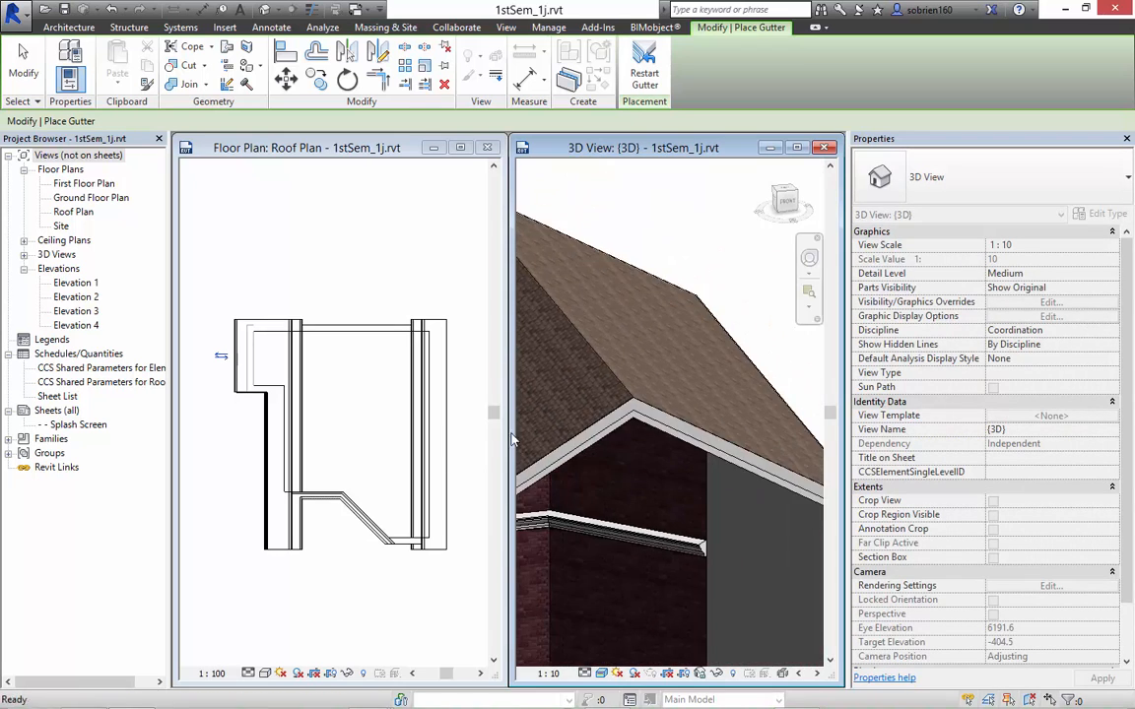
middle_drag(823, 433, 689, 442)
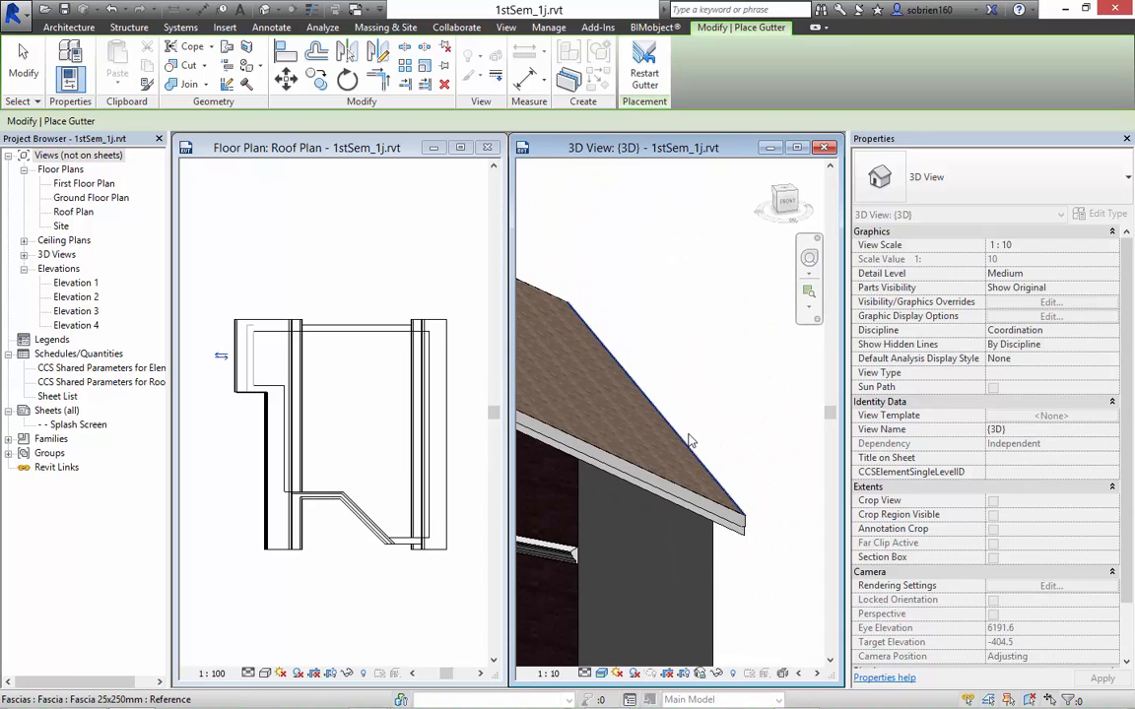
scroll(785, 495, up, 5)
middle_drag(680, 503, 628, 514)
shift+middle_drag(686, 541, 729, 496)
middle_drag(557, 599, 653, 496)
scroll(650, 496, up, 2)
scroll(650, 498, down, 1)
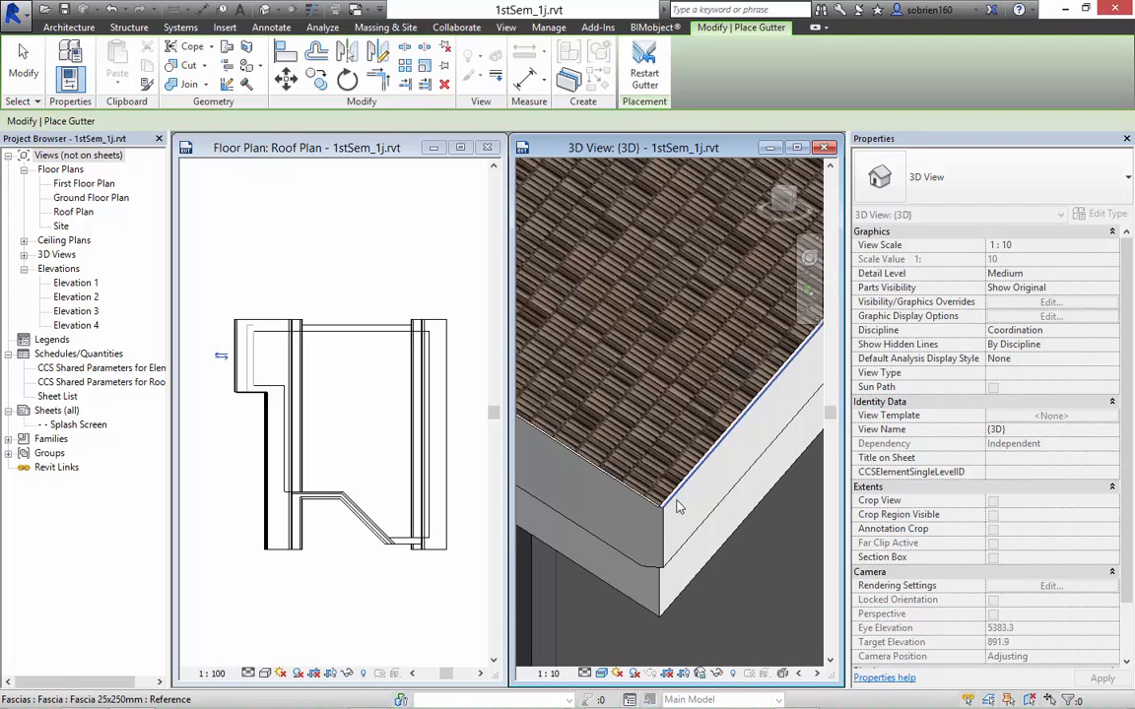
click(693, 538)
scroll(658, 490, down, 2)
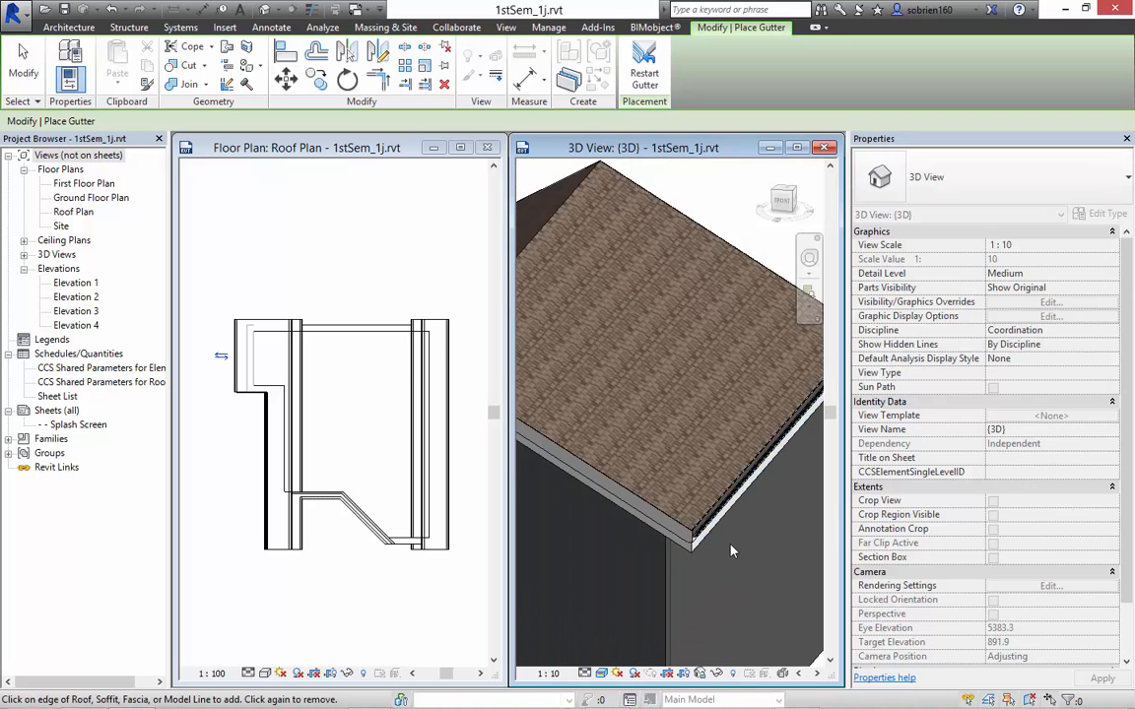
middle_drag(658, 485, 645, 542)
scroll(648, 543, up, 3)
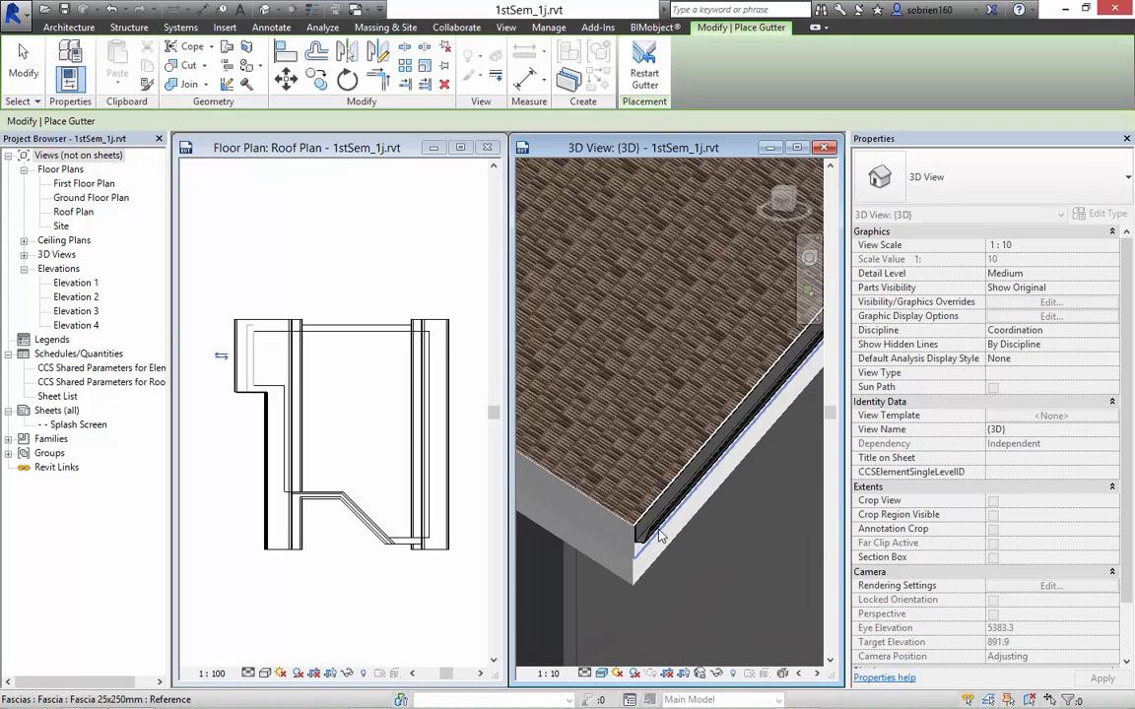
key(Escape)
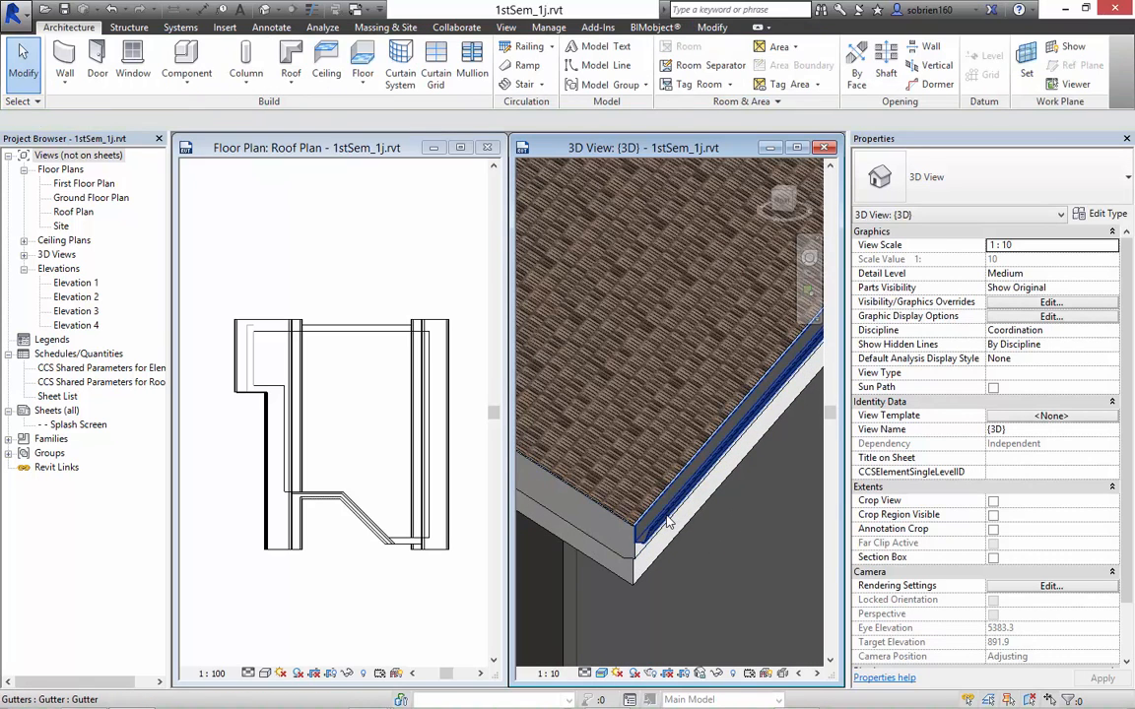
Look through the available profiles in the Gutter type's properties, and leave without changing the profile.
click(693, 482)
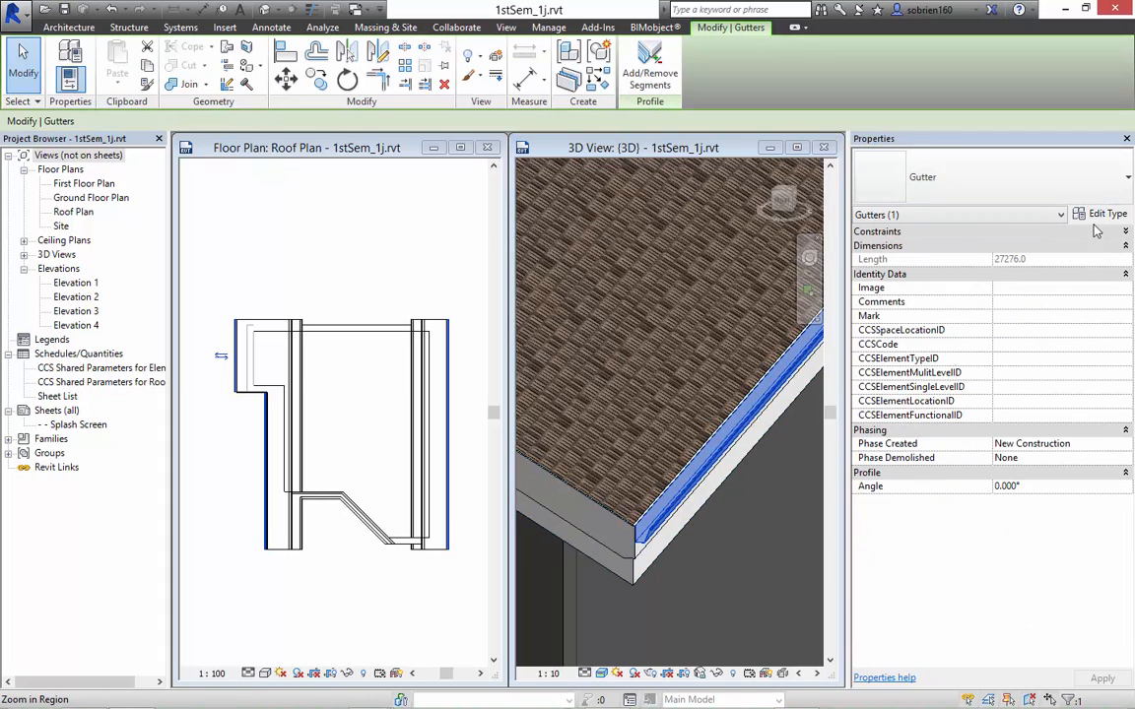
click(1096, 213)
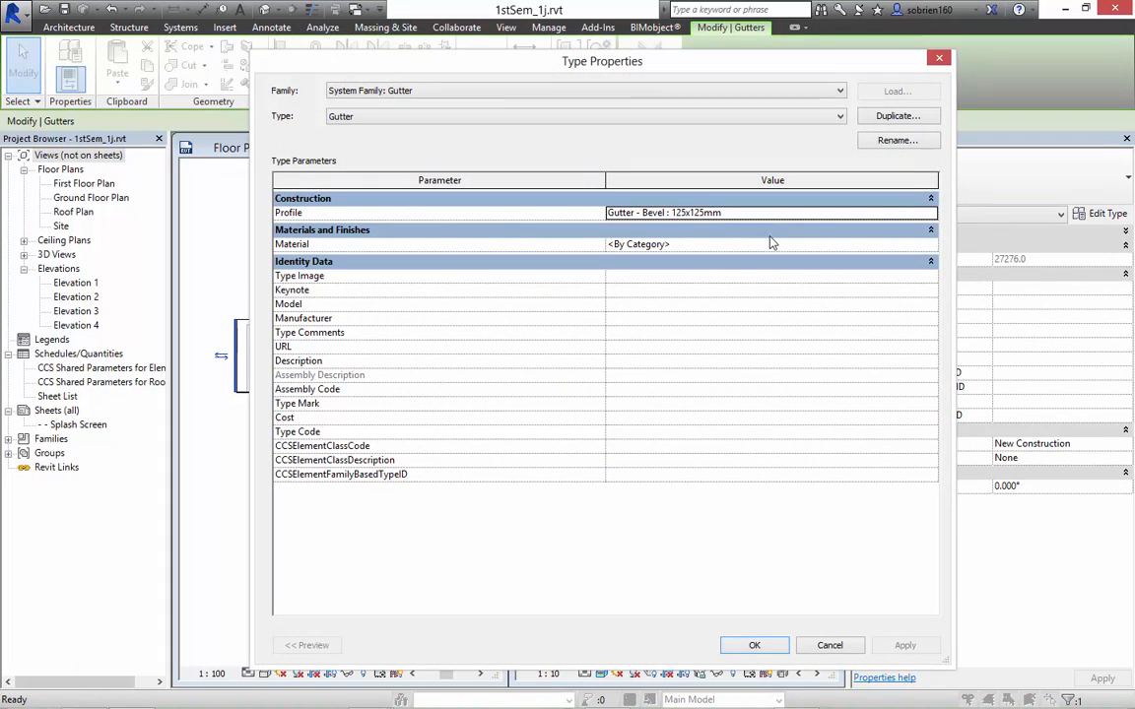
click(910, 215)
click(930, 214)
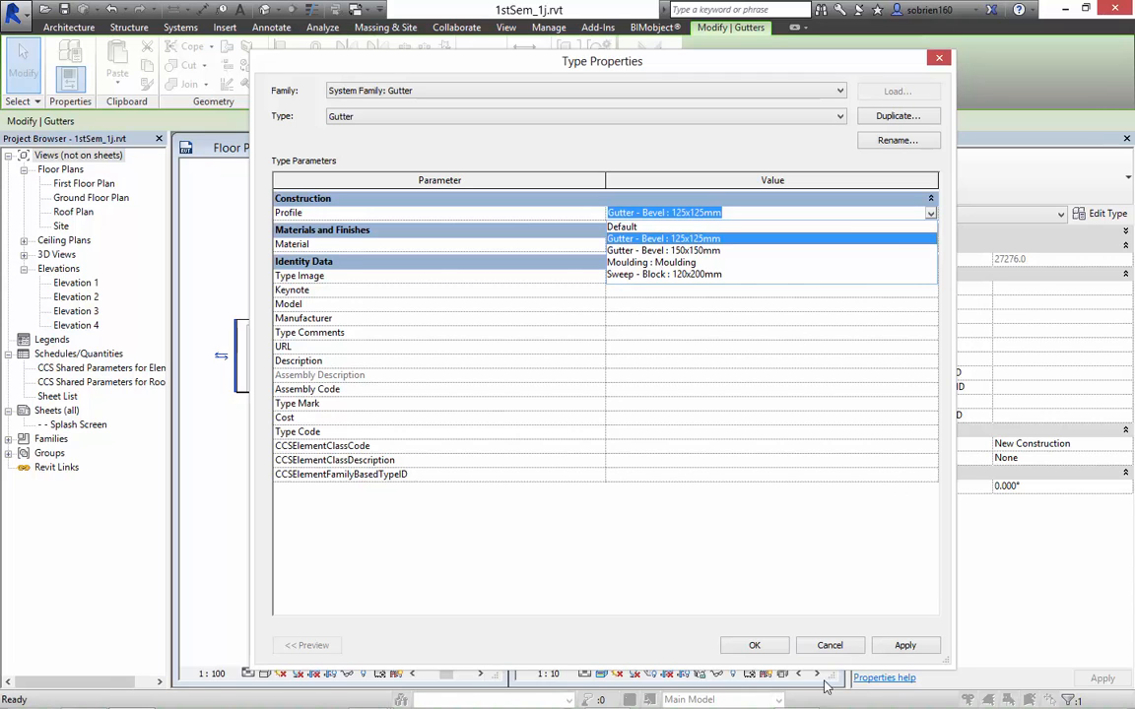
click(829, 645)
click(829, 646)
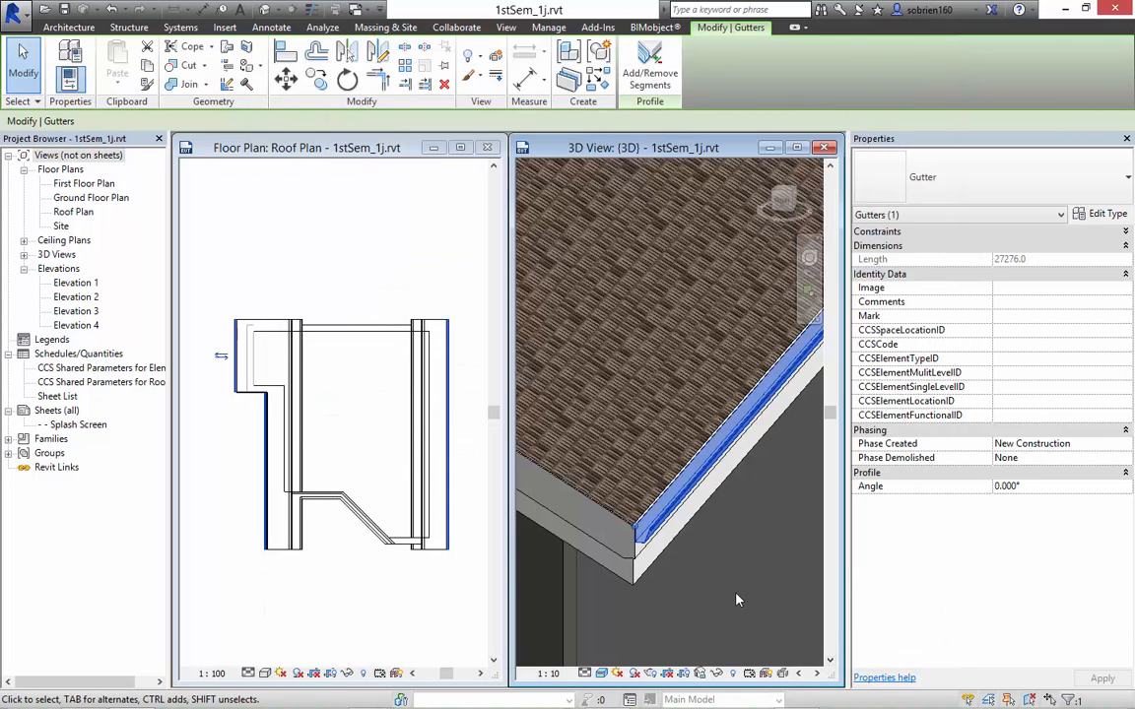
Save the project at the reminder, and draw a horizontal section line across the full width of the house in the Roof Plan.
shift+middle_drag(689, 578, 624, 430)
scroll(617, 418, down, 6)
click(477, 461)
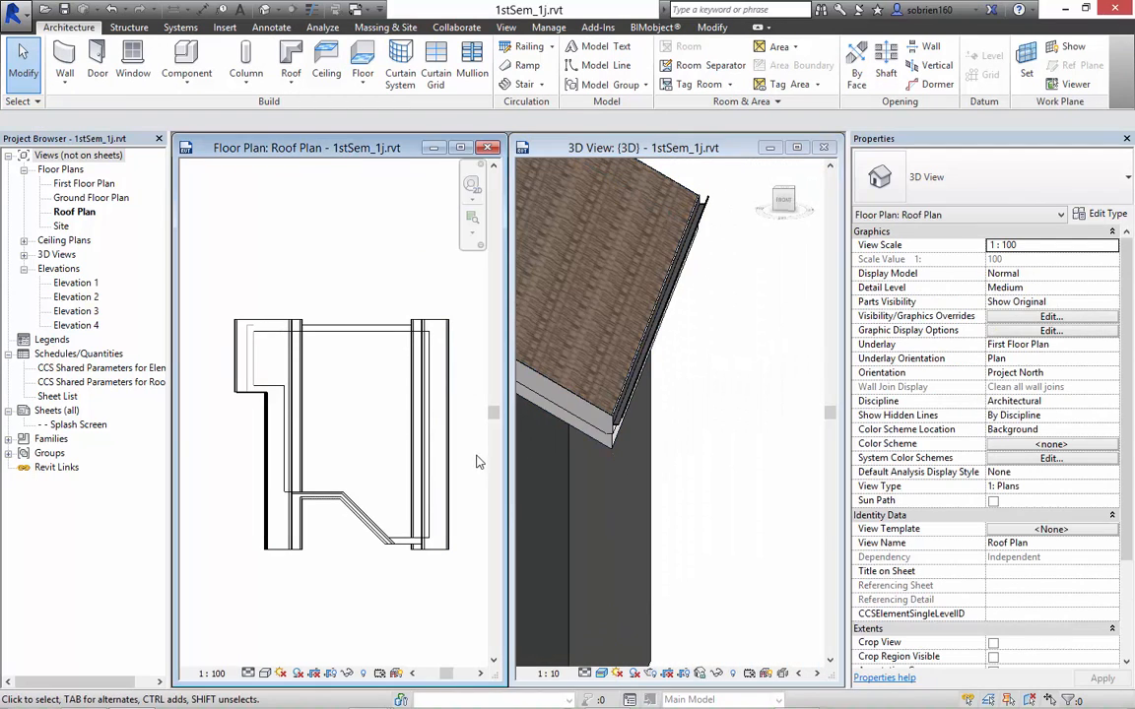
scroll(468, 452, down, 2)
middle_drag(469, 453, 432, 448)
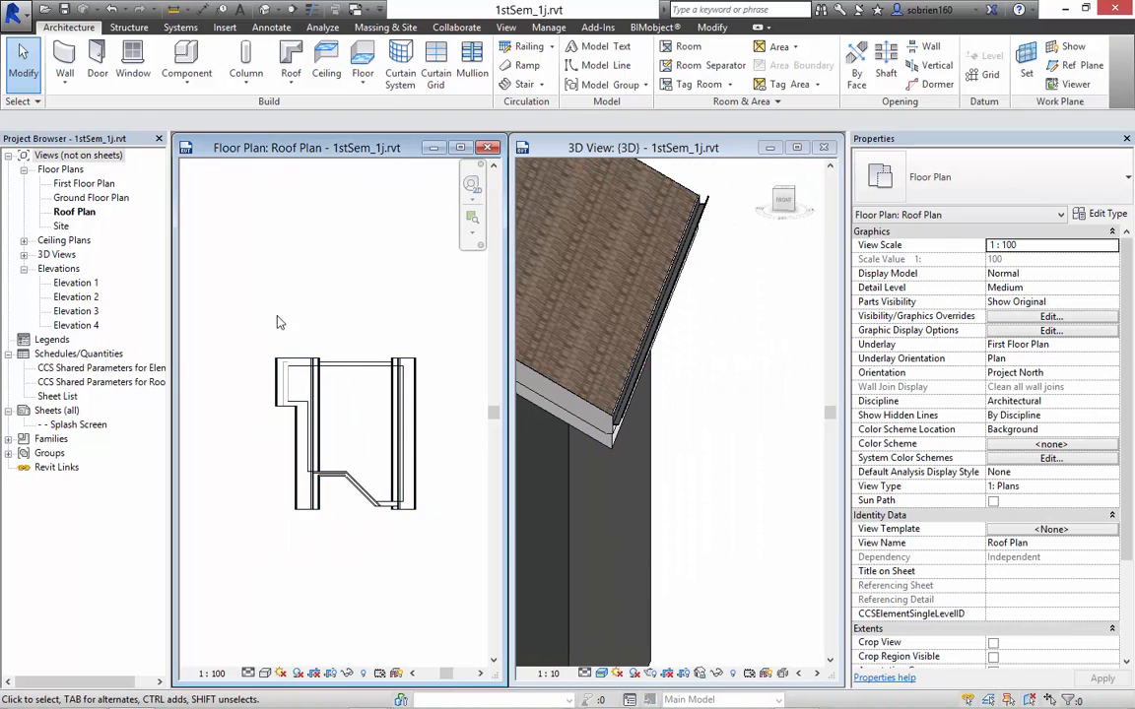
click(505, 26)
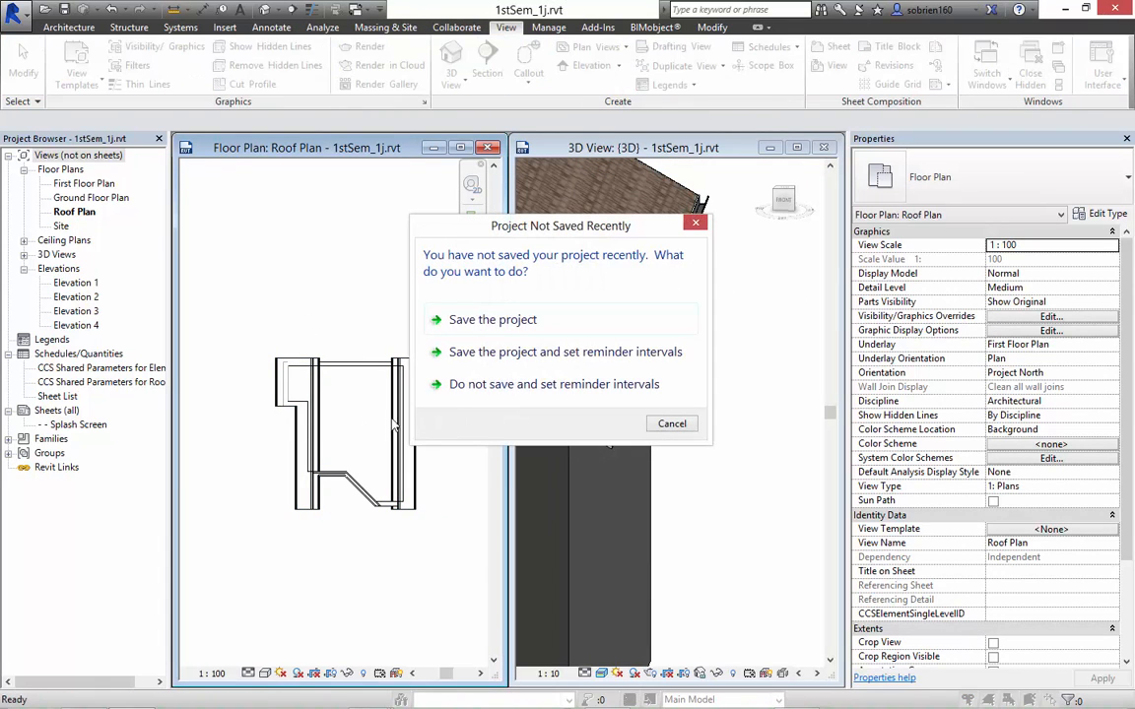
click(519, 352)
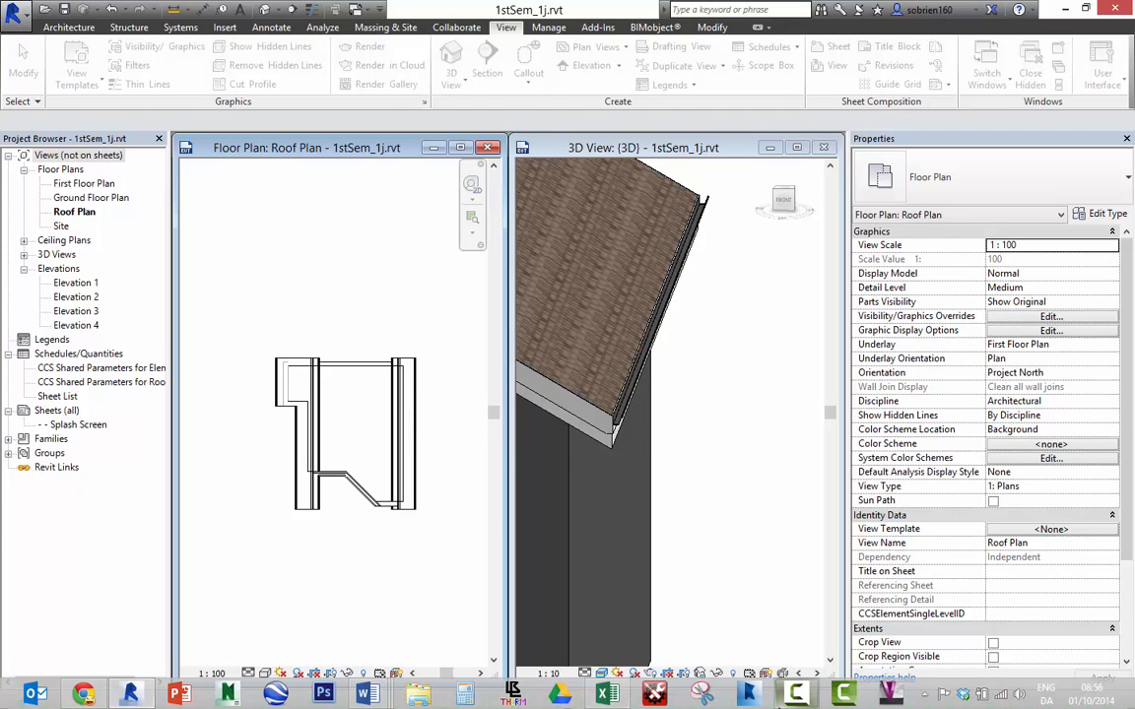
click(487, 65)
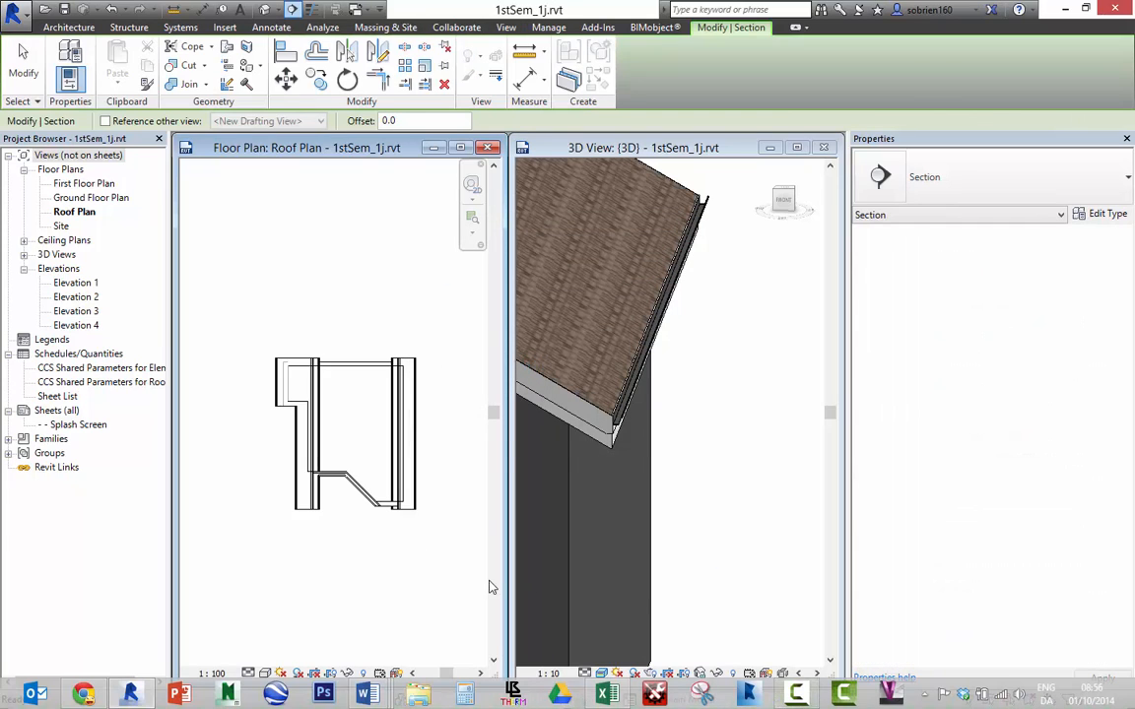
click(238, 430)
click(464, 429)
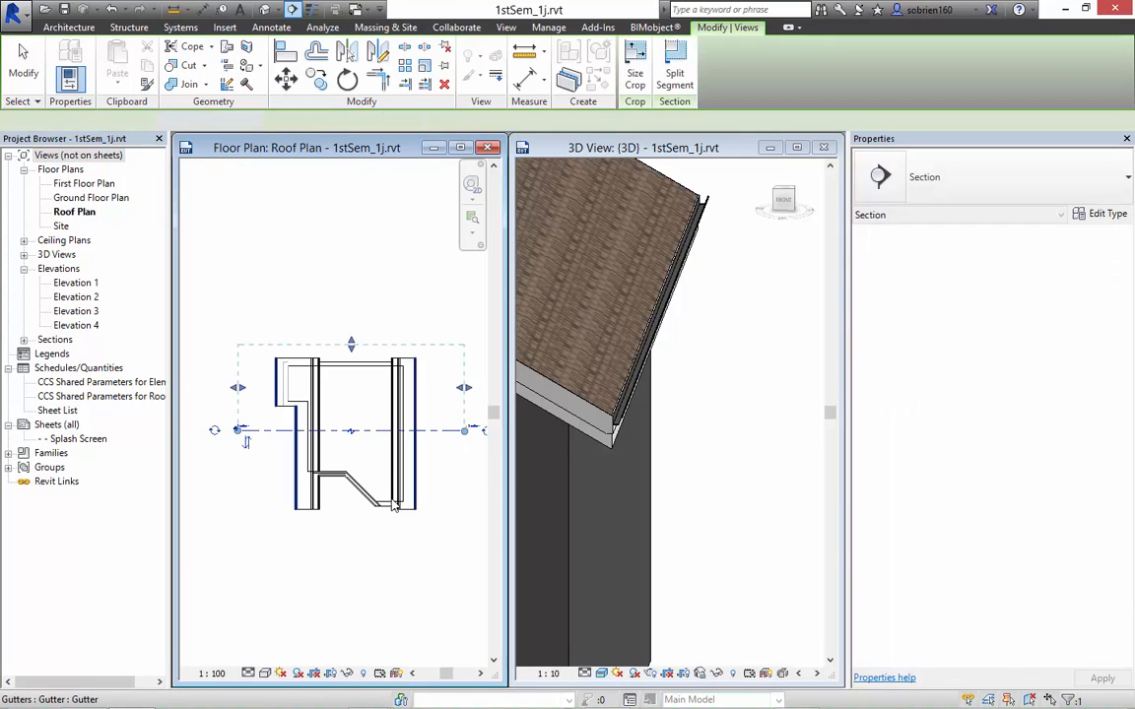
key(Escape)
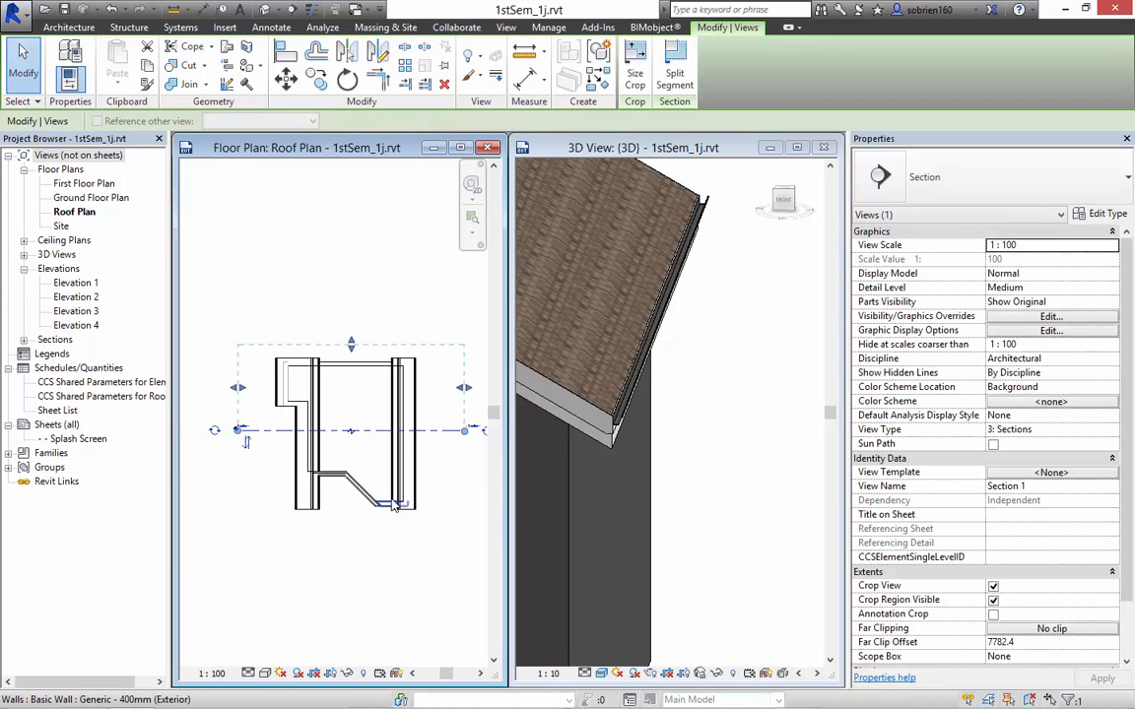
Open the Section 1 view maximized, showing the gutter at the roof's right eave.
click(24, 339)
double_click(73, 353)
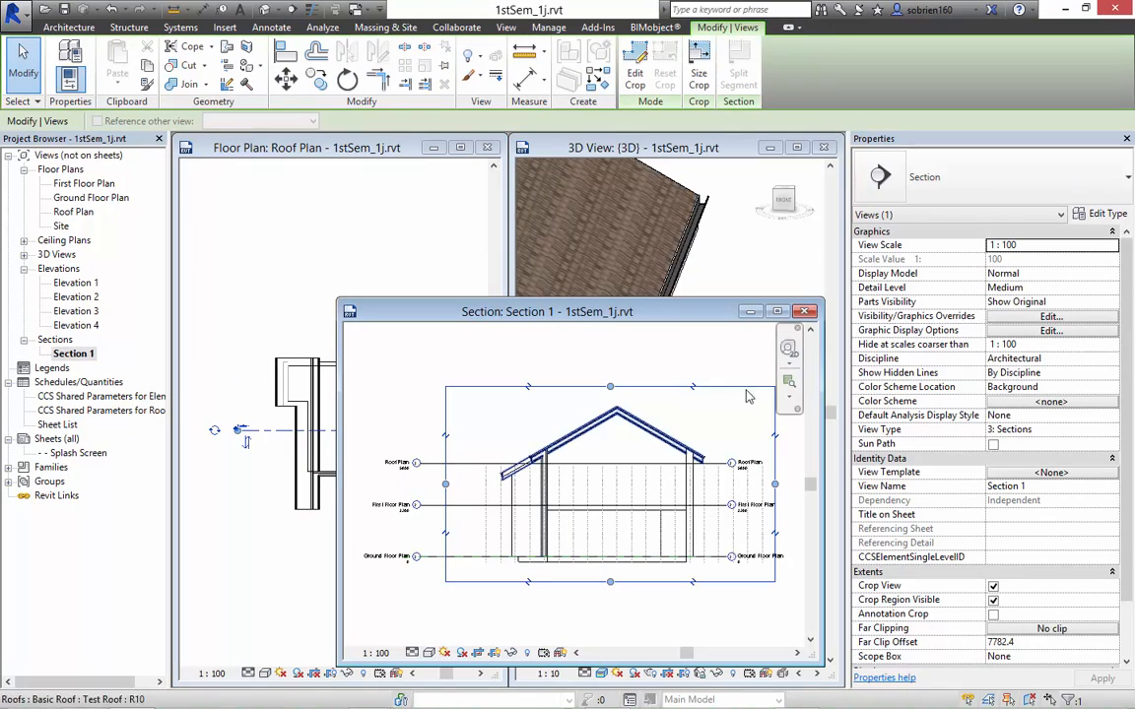
click(777, 311)
key(Escape)
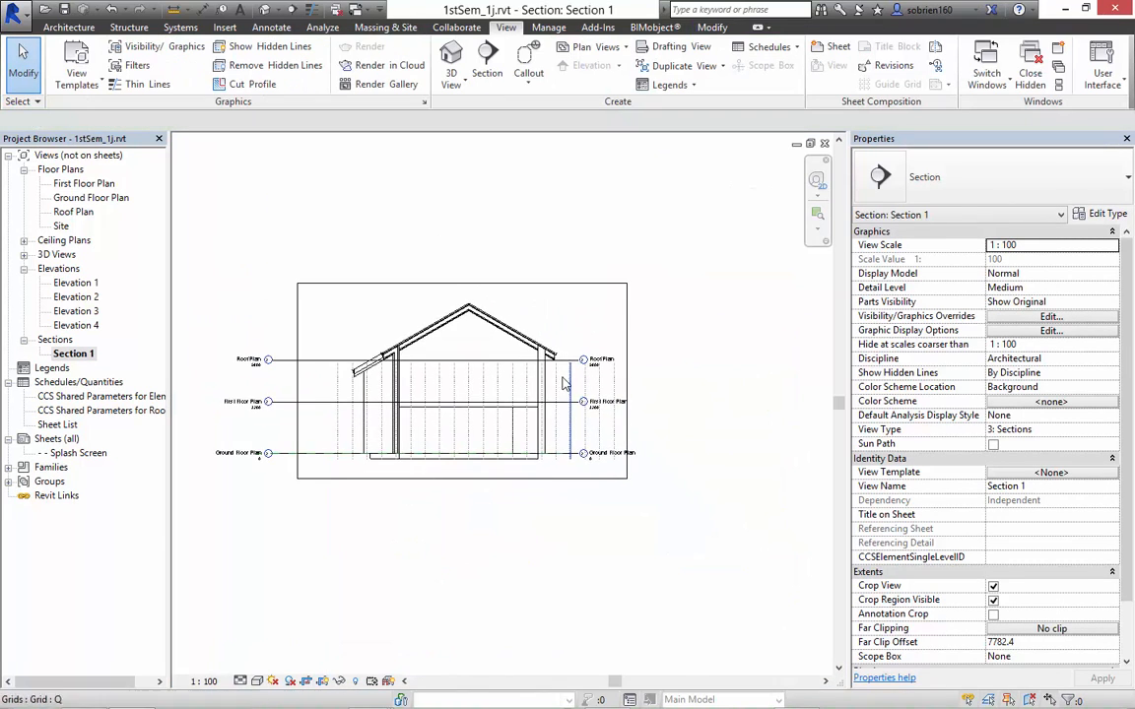
scroll(564, 384, up, 6)
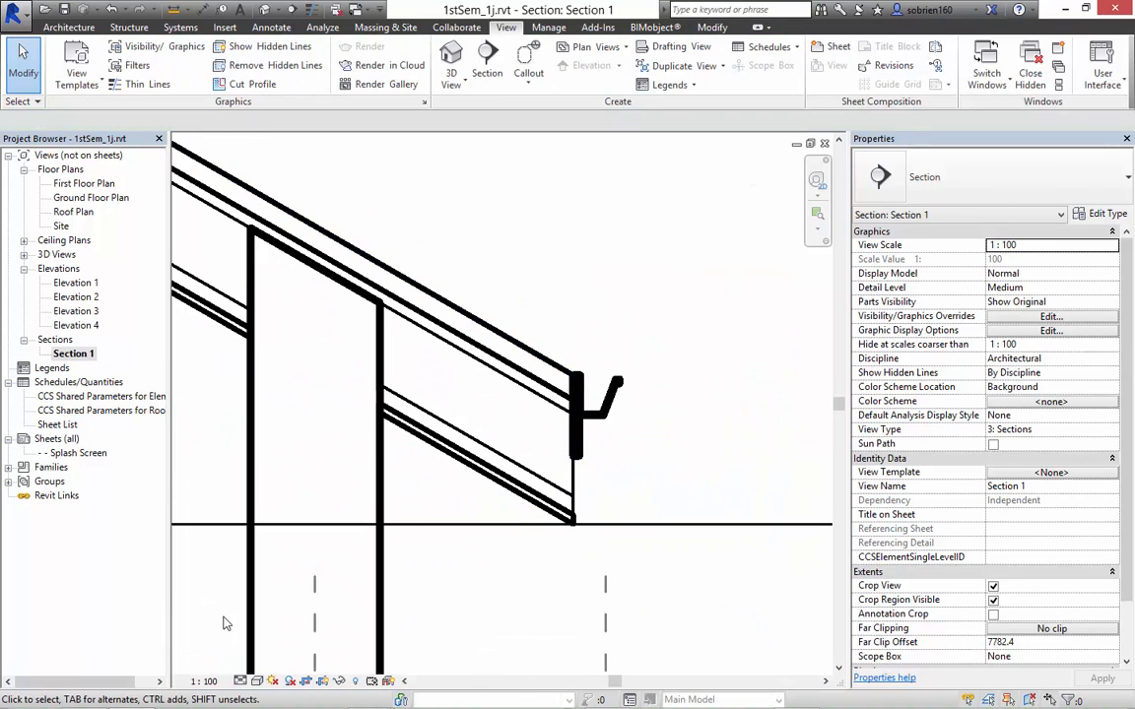
Set the section view's scale to 1 : 50 and turn on Thin Lines to show the eave detail clearly.
click(204, 681)
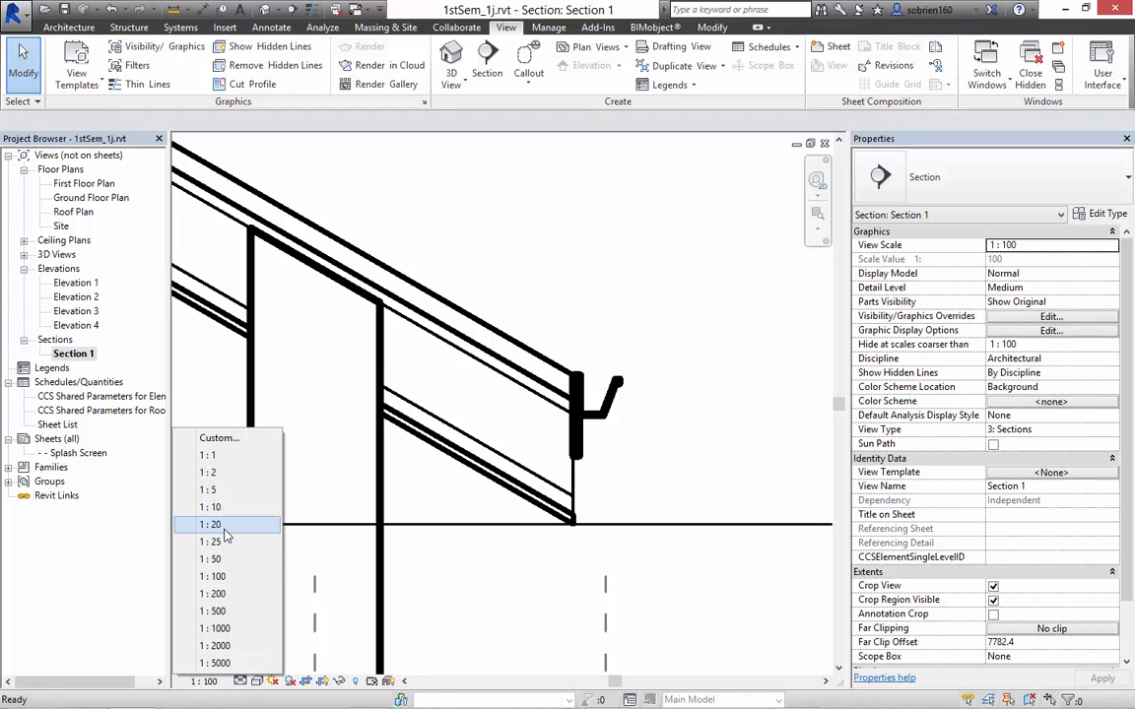
click(211, 558)
scroll(576, 443, up, 4)
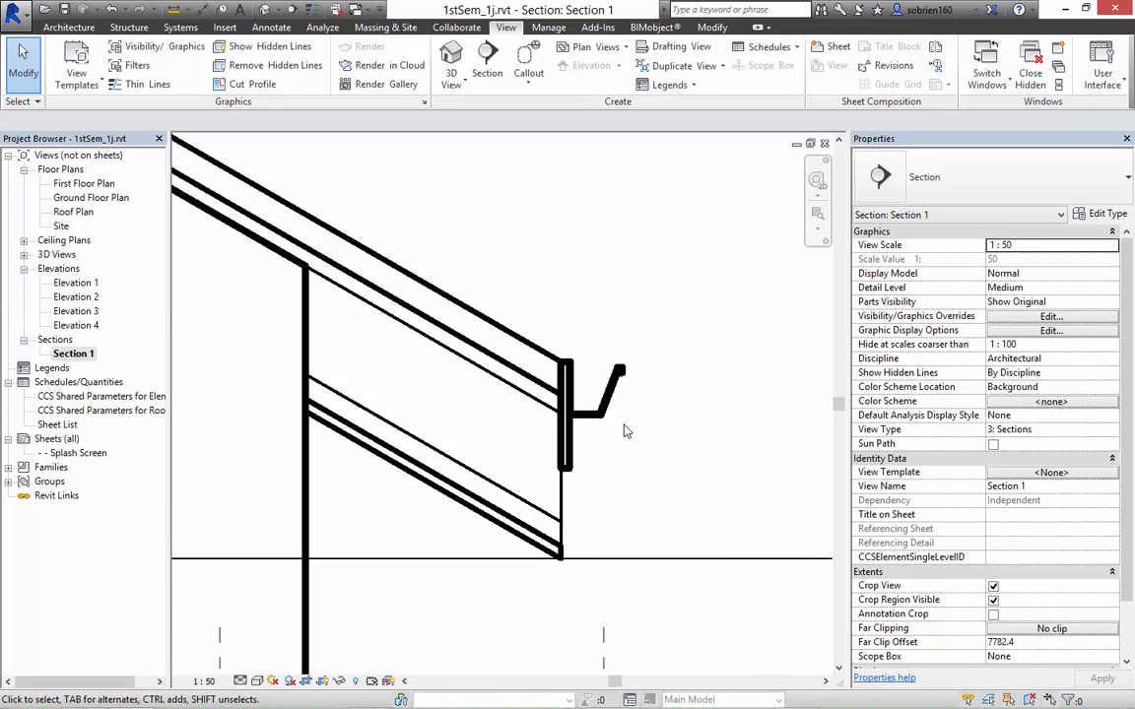
scroll(595, 443, down, 2)
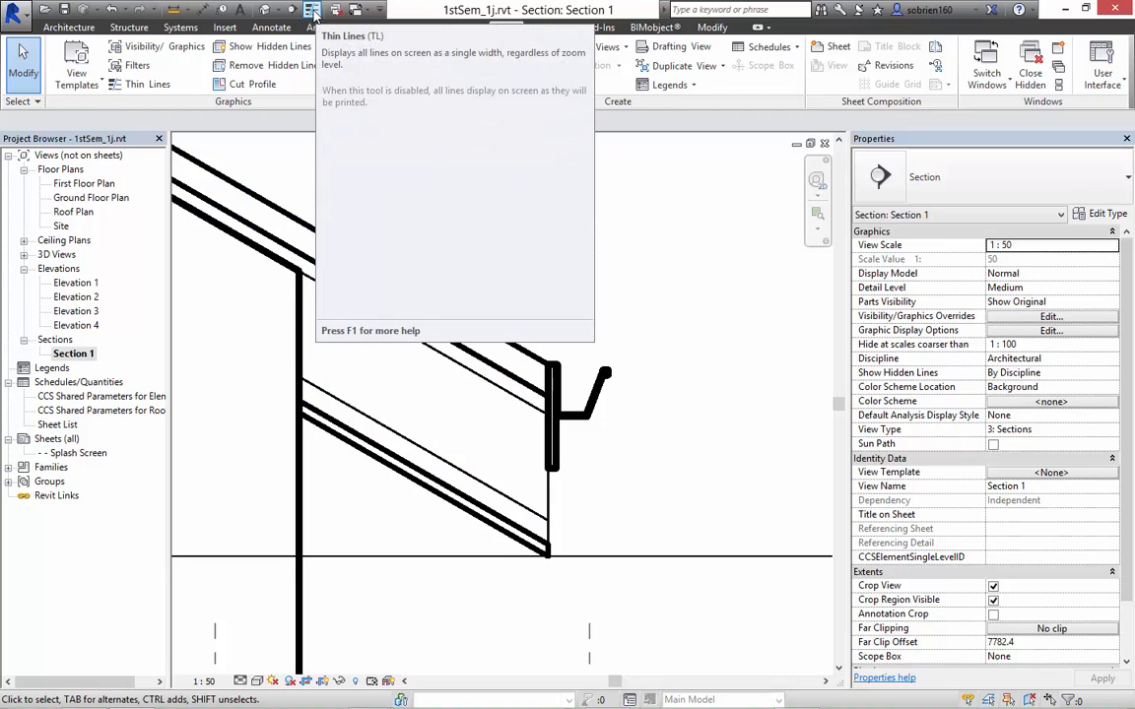
click(313, 11)
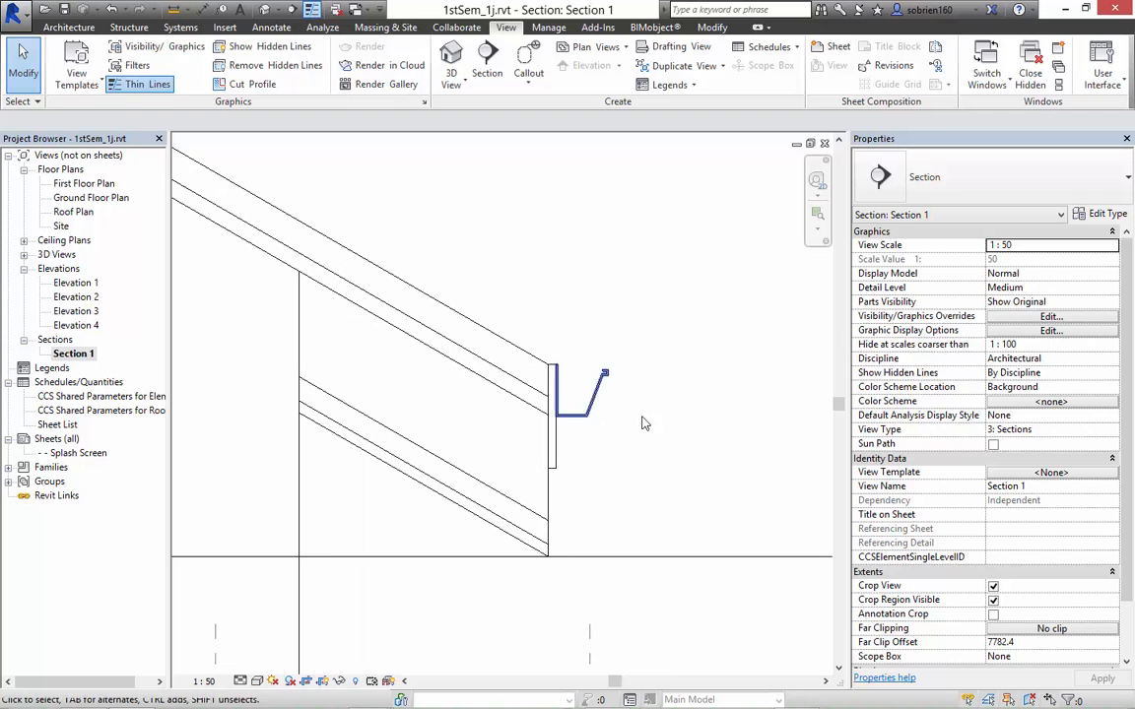
scroll(598, 418, up, 5)
scroll(598, 353, down, 5)
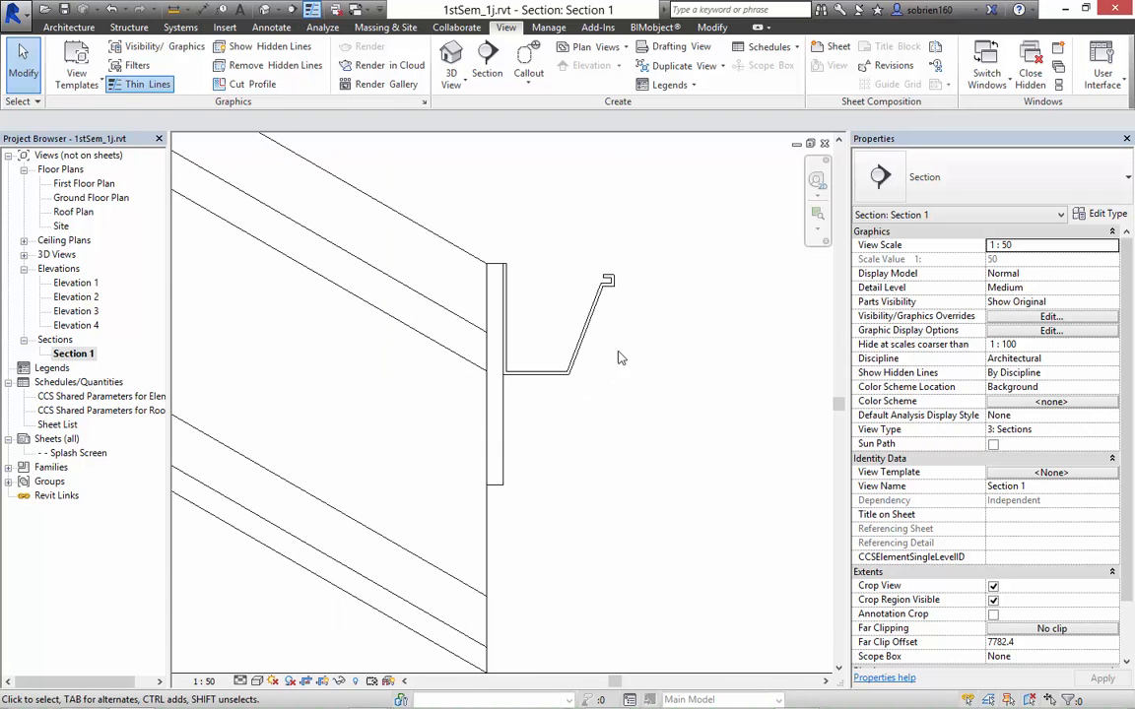
middle_drag(614, 378, 555, 396)
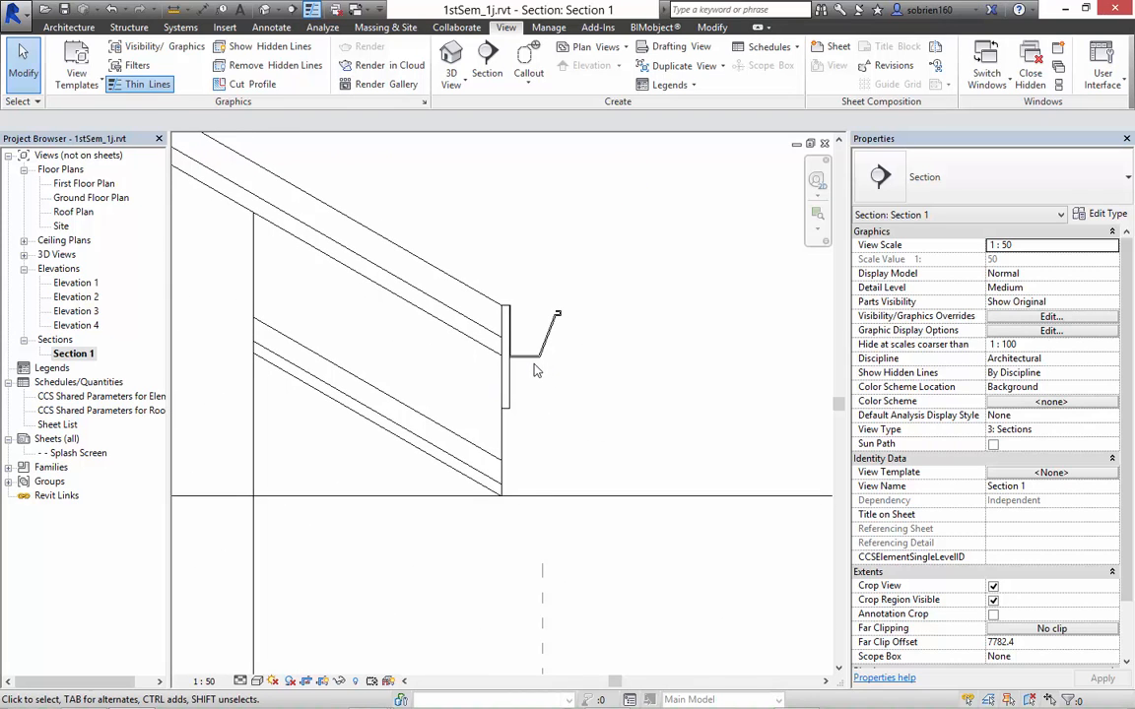
Set the gutter's Vertical Profile Offset to -100.
click(550, 335)
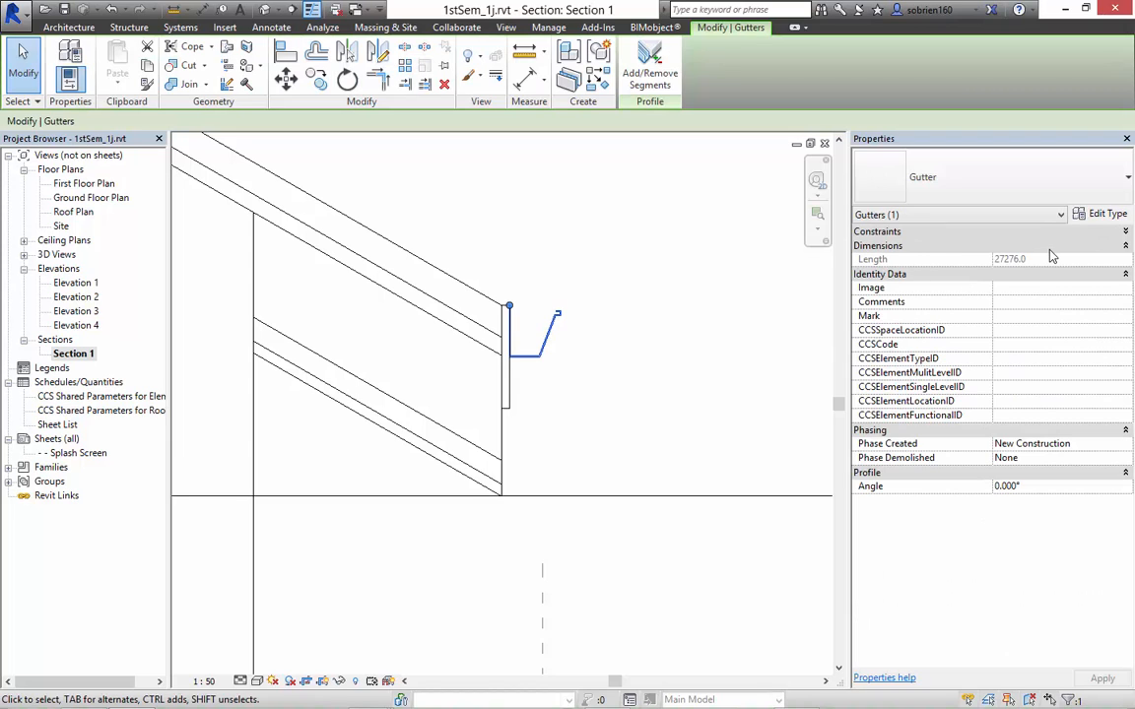
click(1127, 231)
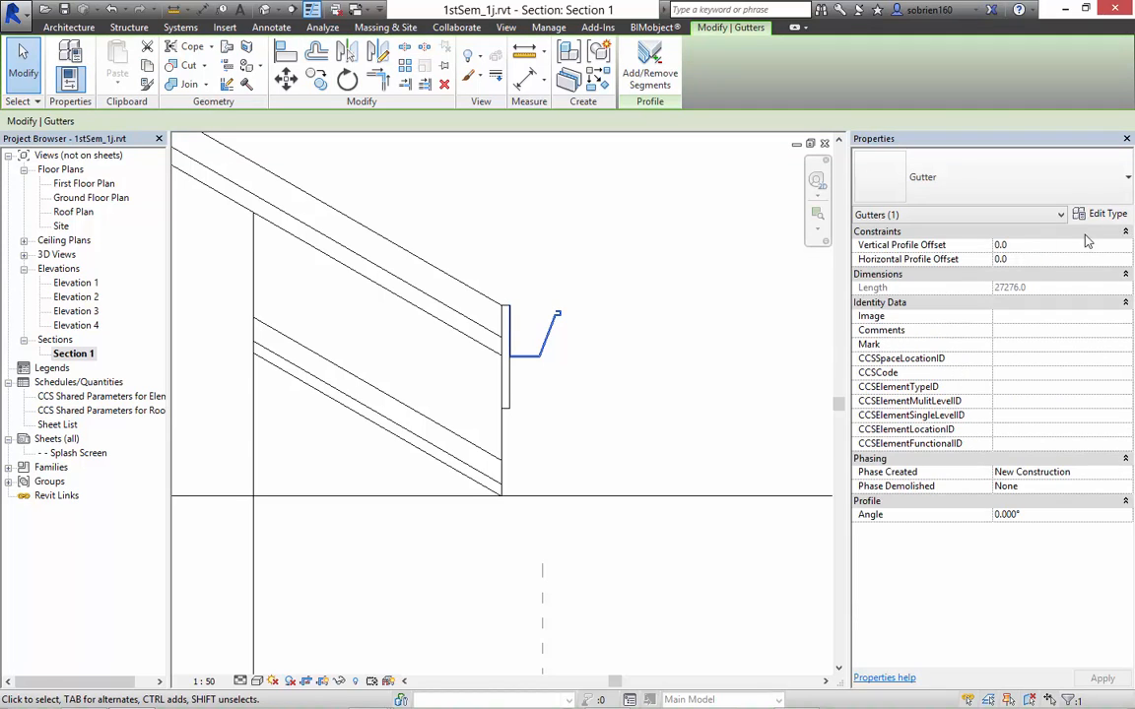
click(1000, 244)
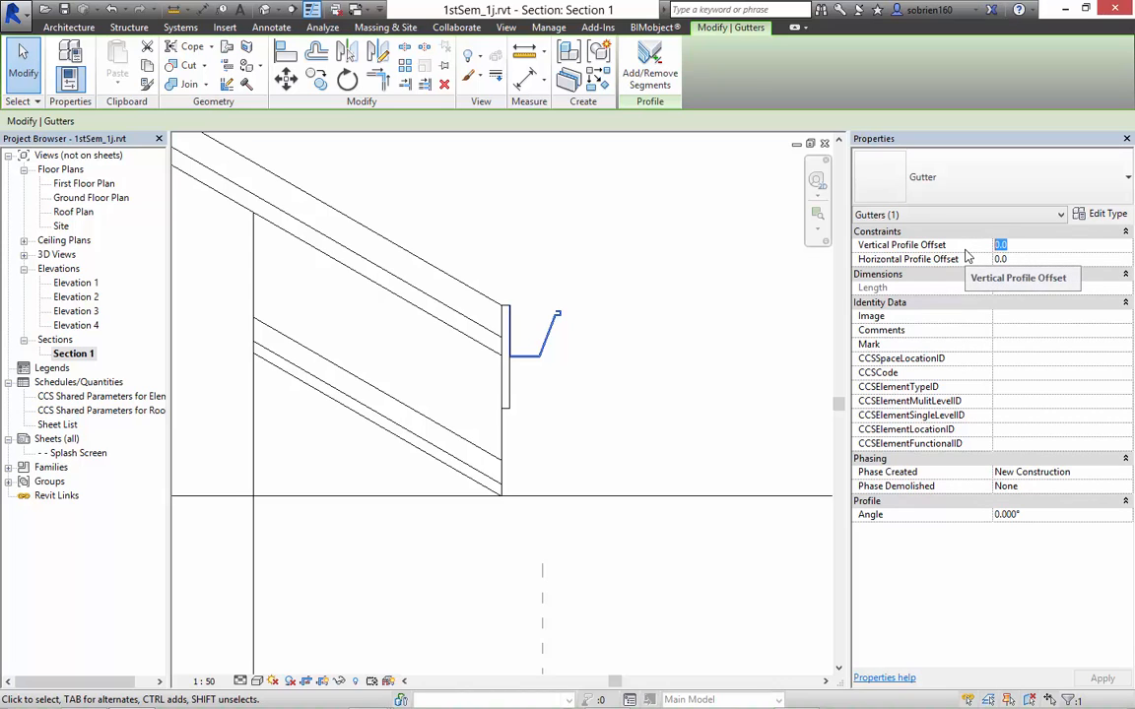
text(-)
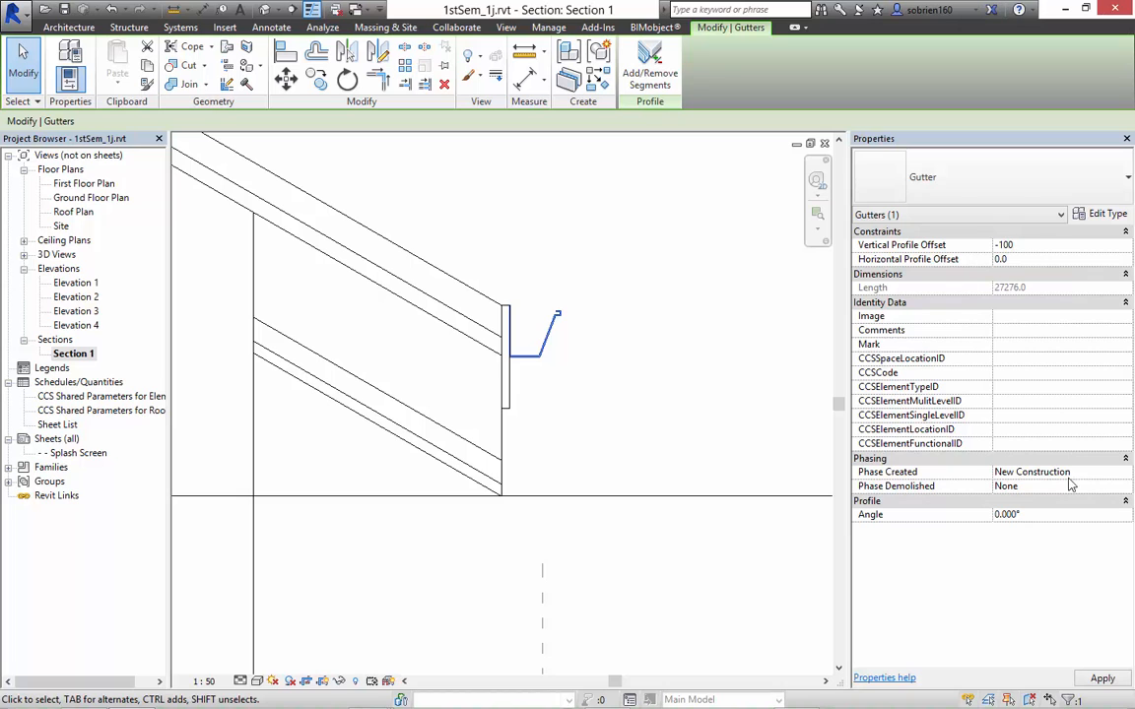
text(100)
key(Return)
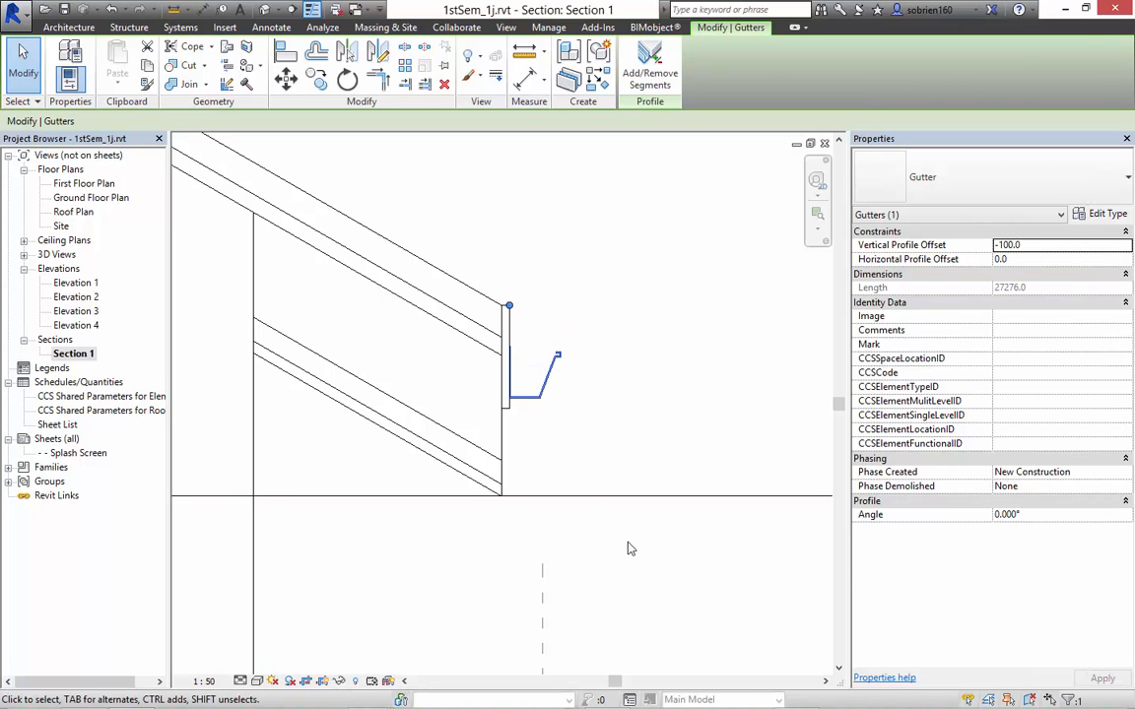
Set the Vertical Profile Offset of the Fascia 25x250mm at the eave to -75.
click(630, 549)
middle_drag(560, 411, 608, 433)
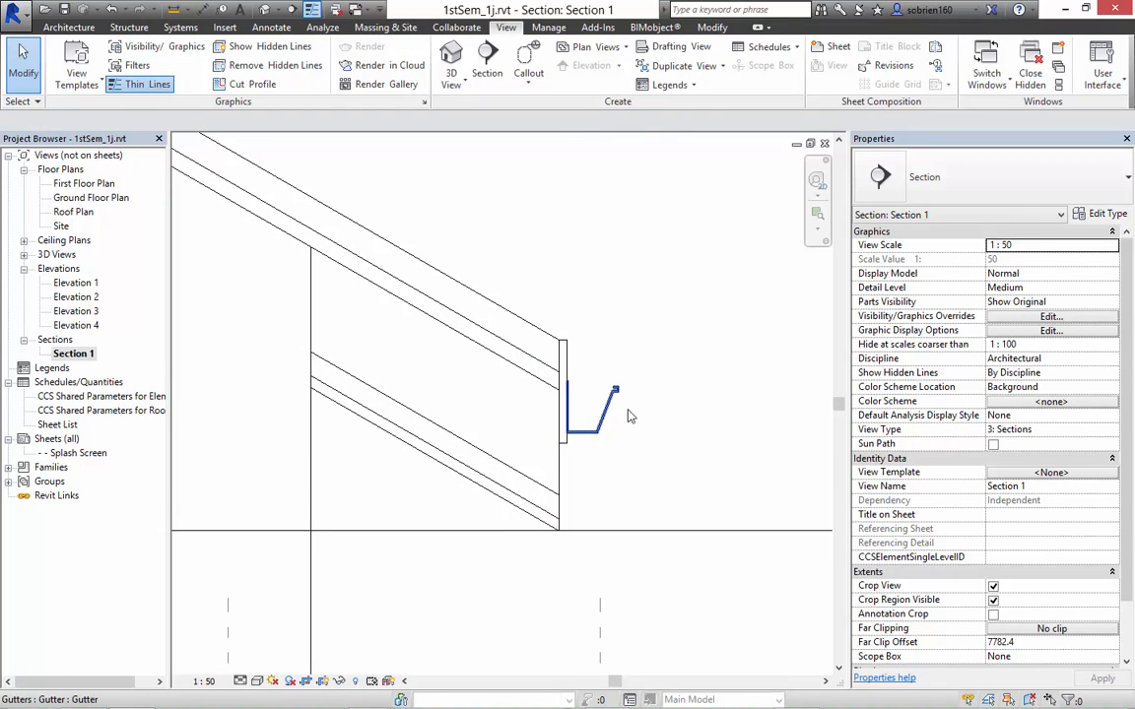
click(564, 448)
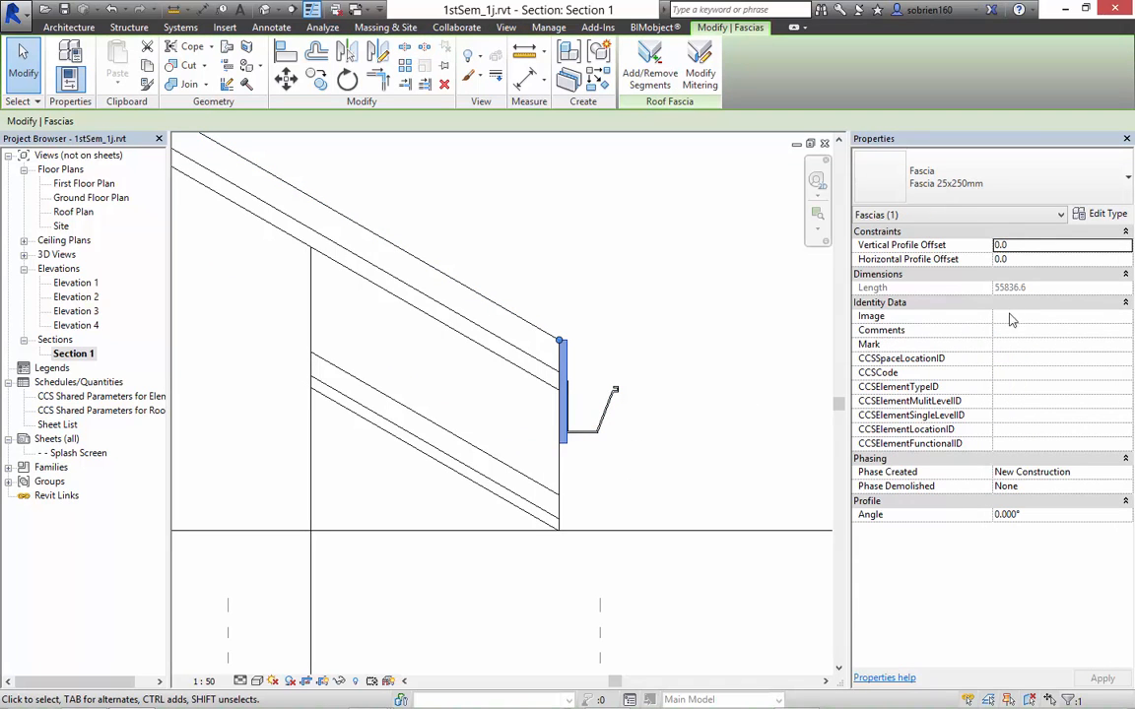
click(1025, 247)
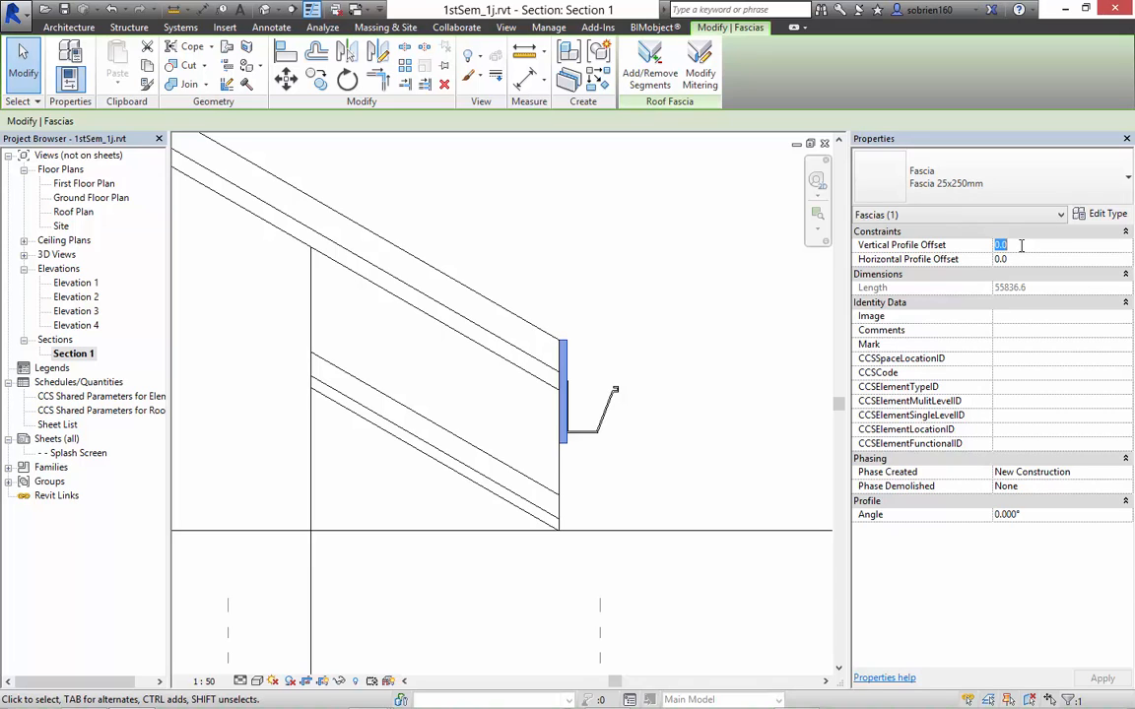
text(-75)
key(Return)
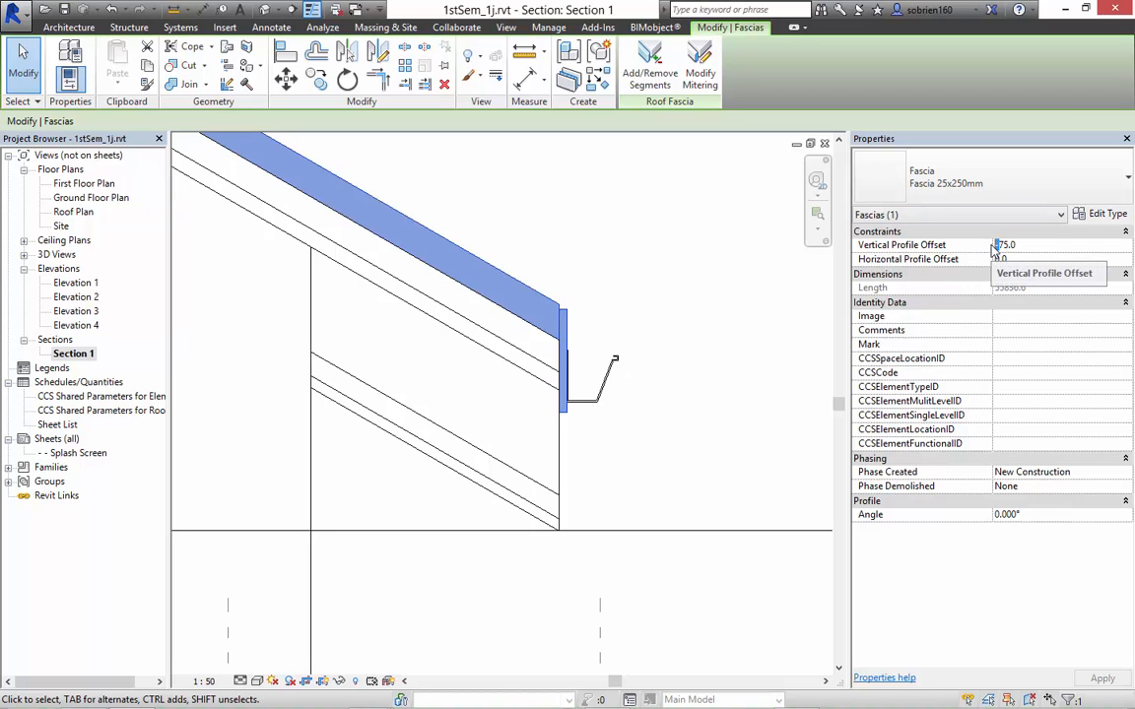
Lower the eave fascia below the roof's top surface by making its Vertical Profile Offset negative, -75.
click(563, 320)
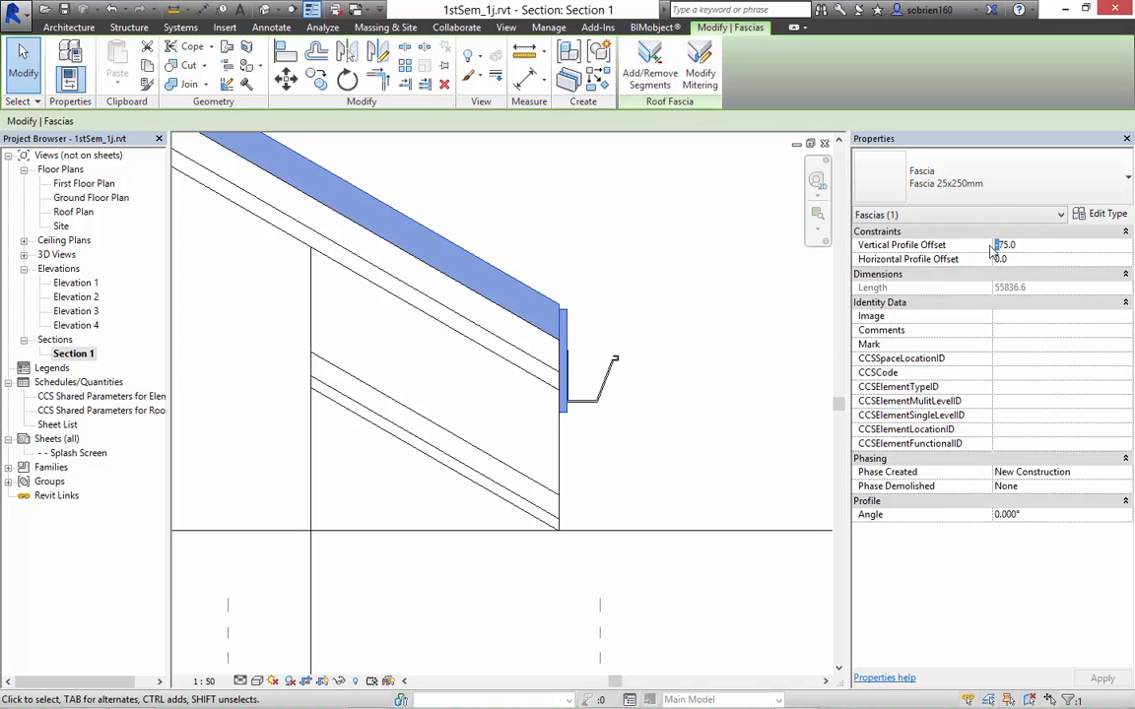
key(Delete)
click(1103, 680)
click(721, 464)
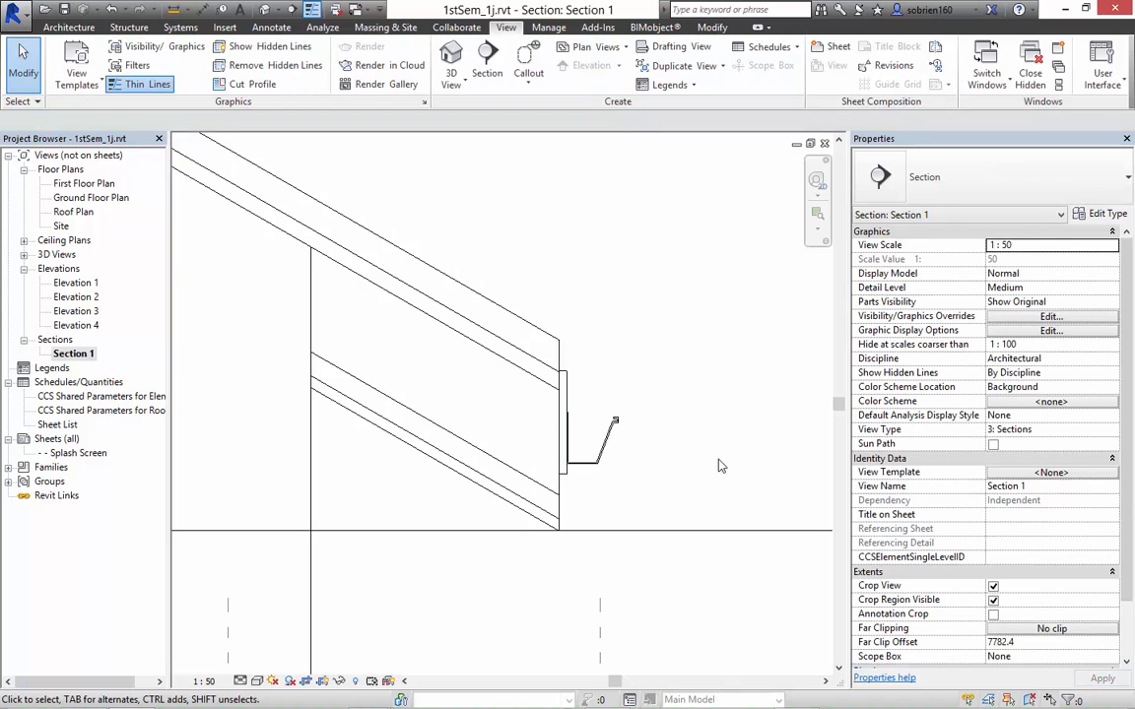
Inspect how the fascia and gutter sit against the roof edge at the eaves on both sides of the section.
scroll(719, 463, up, 5)
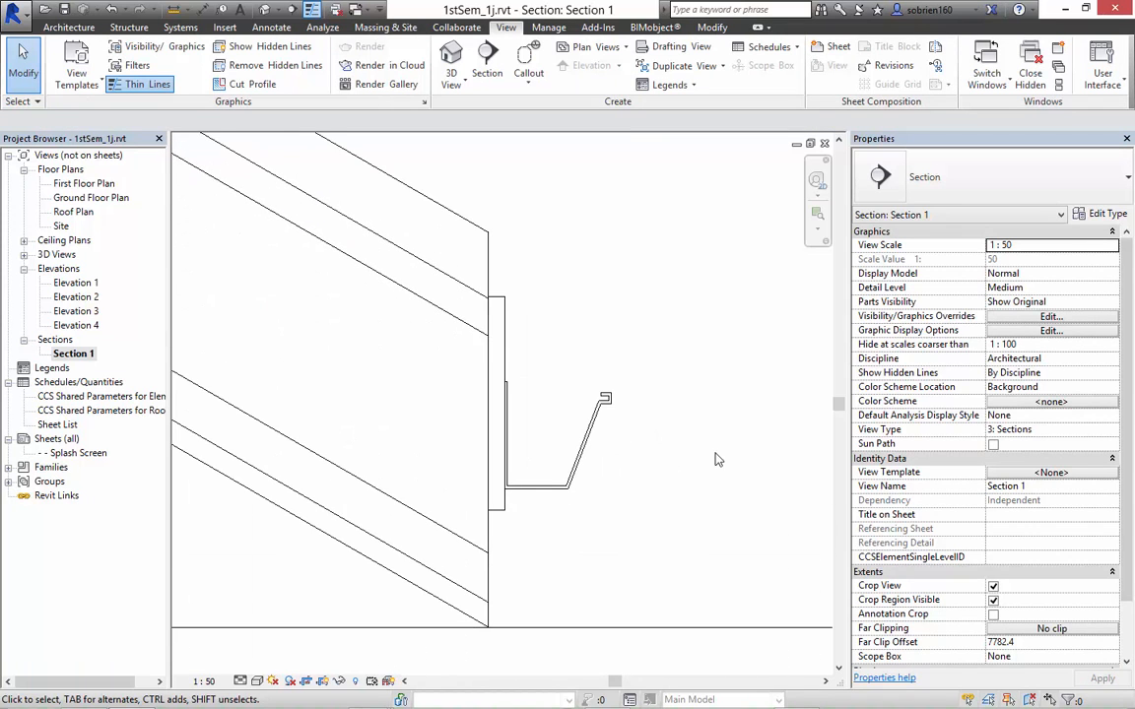
scroll(721, 456, down, 5)
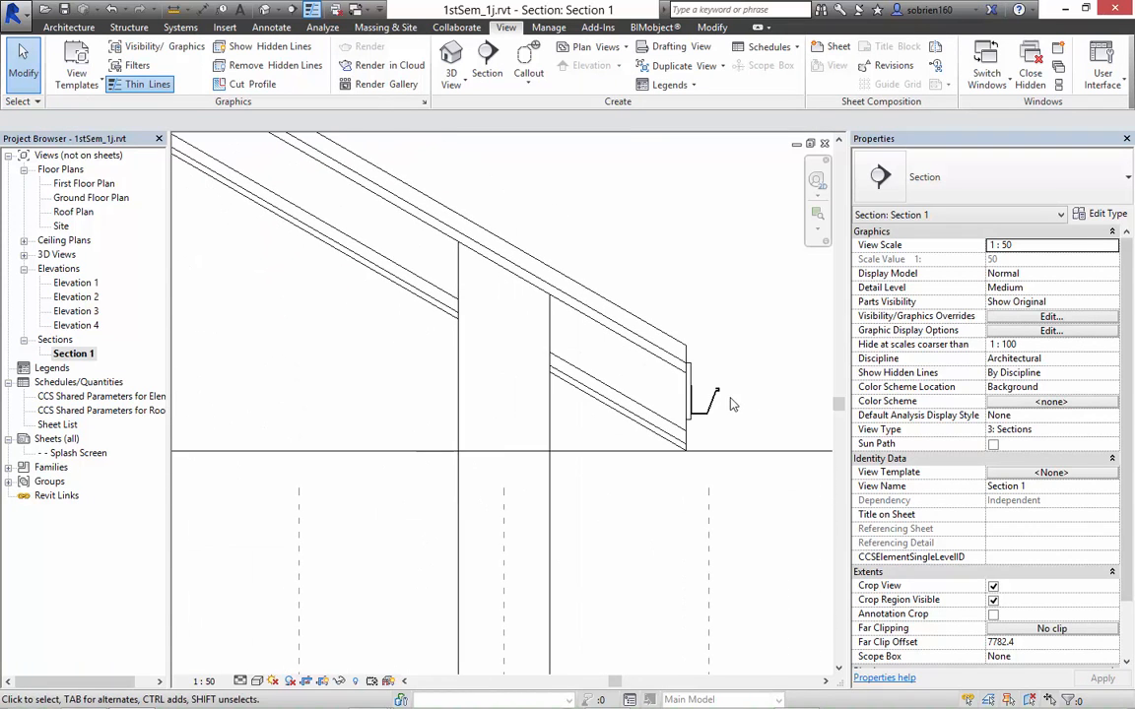
scroll(732, 404, down, 5)
middle_drag(388, 304, 491, 399)
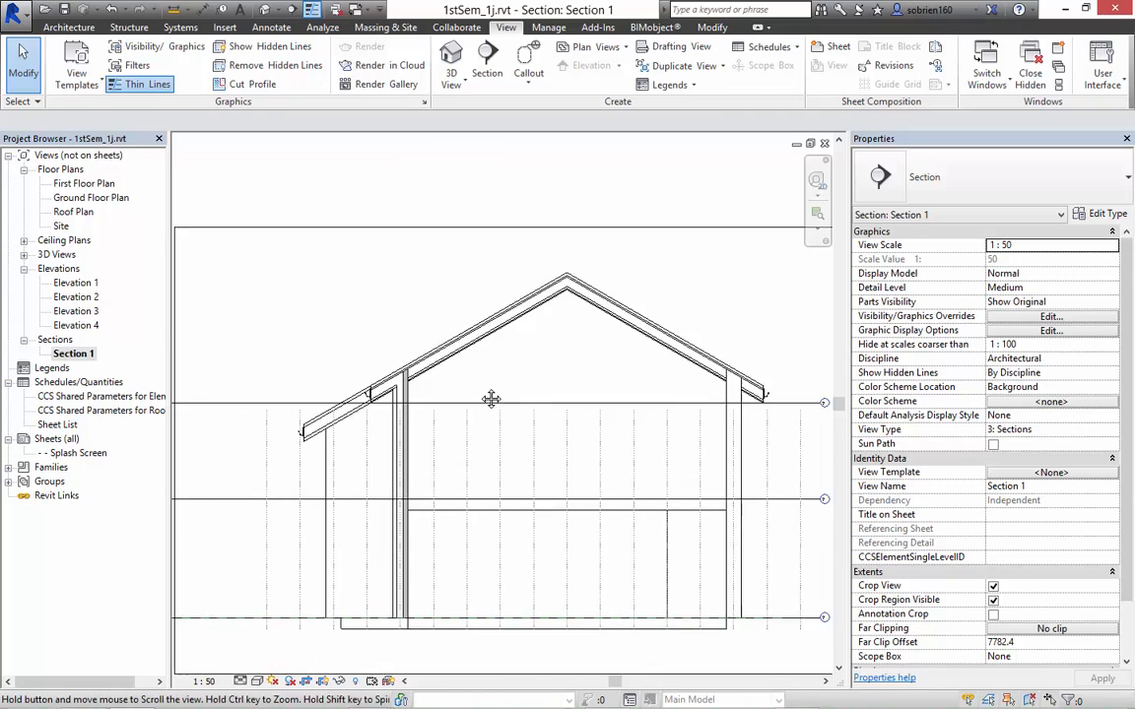
scroll(490, 399, up, 6)
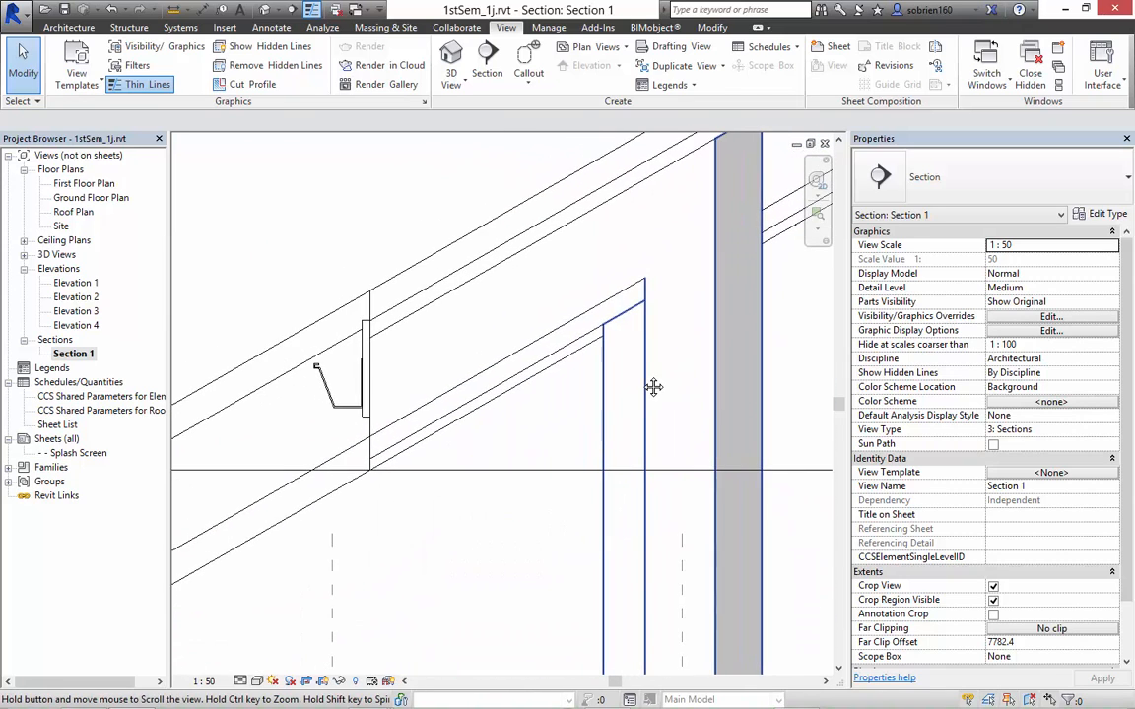
scroll(635, 385, down, 5)
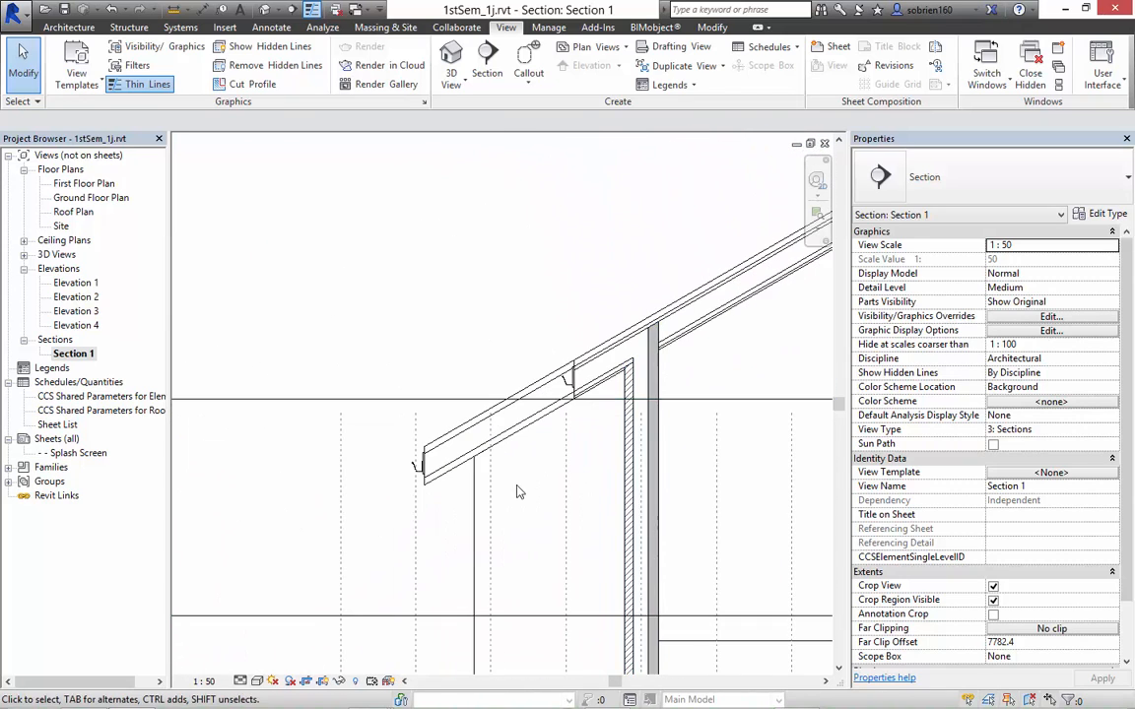
scroll(519, 491, up, 4)
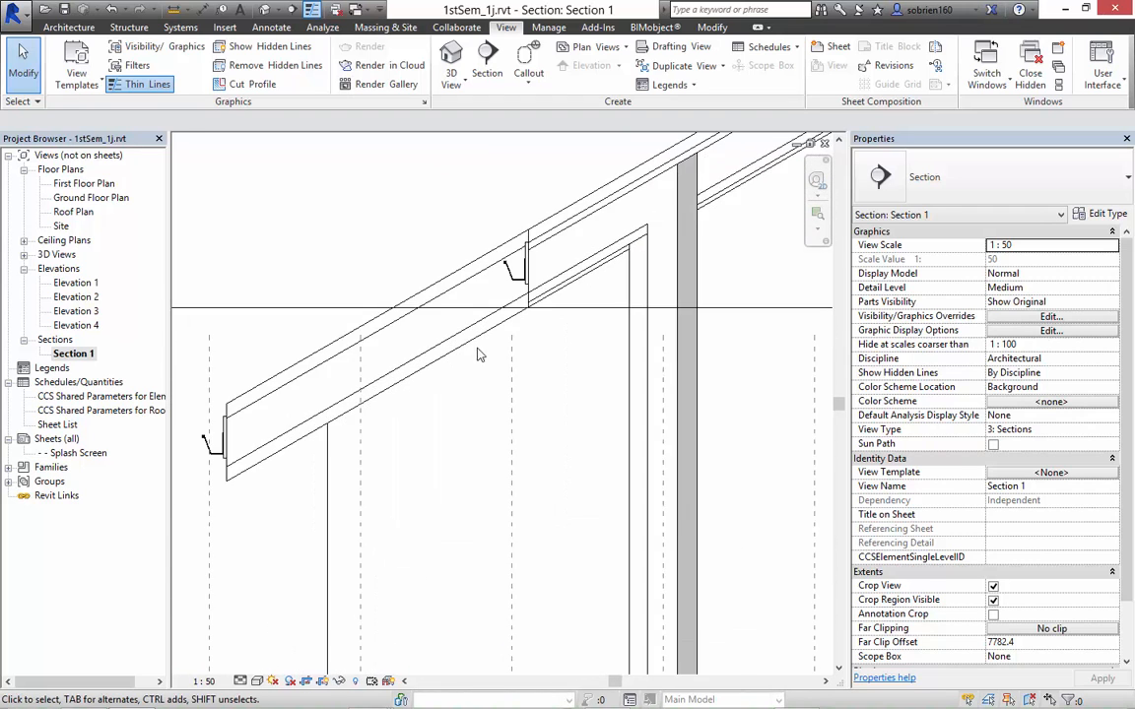
Change the Profile of the Gutter type to Gutter - Bevel : 150x150mm.
scroll(508, 356, up, 3)
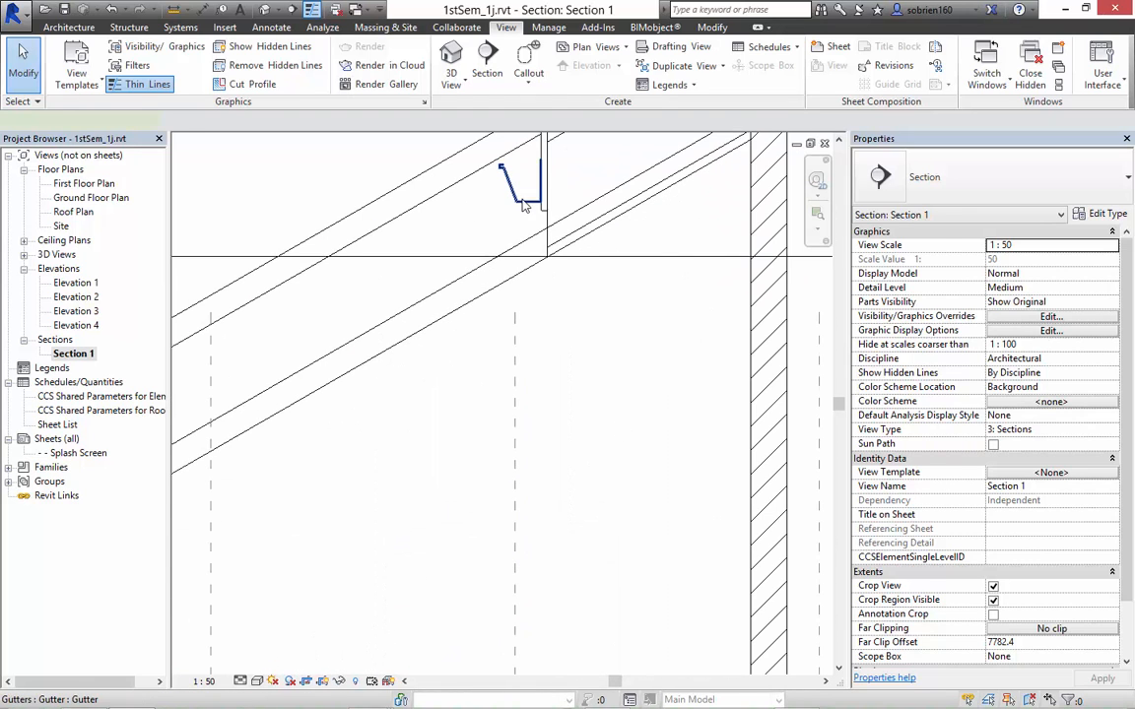
click(516, 200)
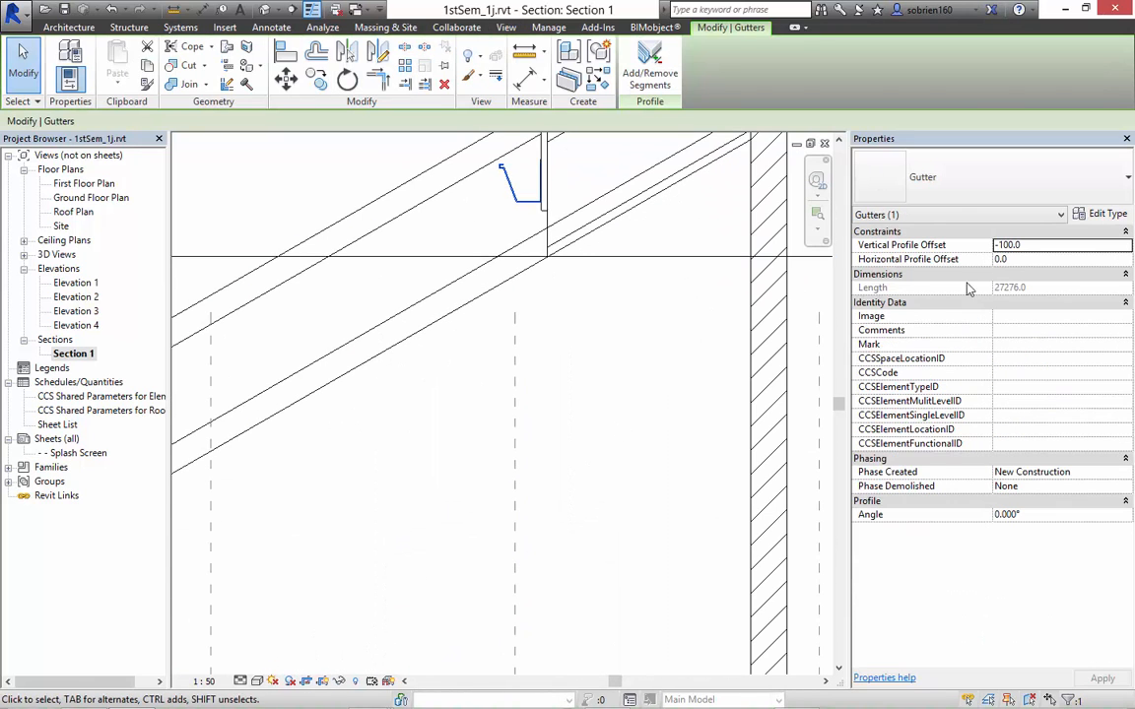
click(1107, 214)
click(930, 213)
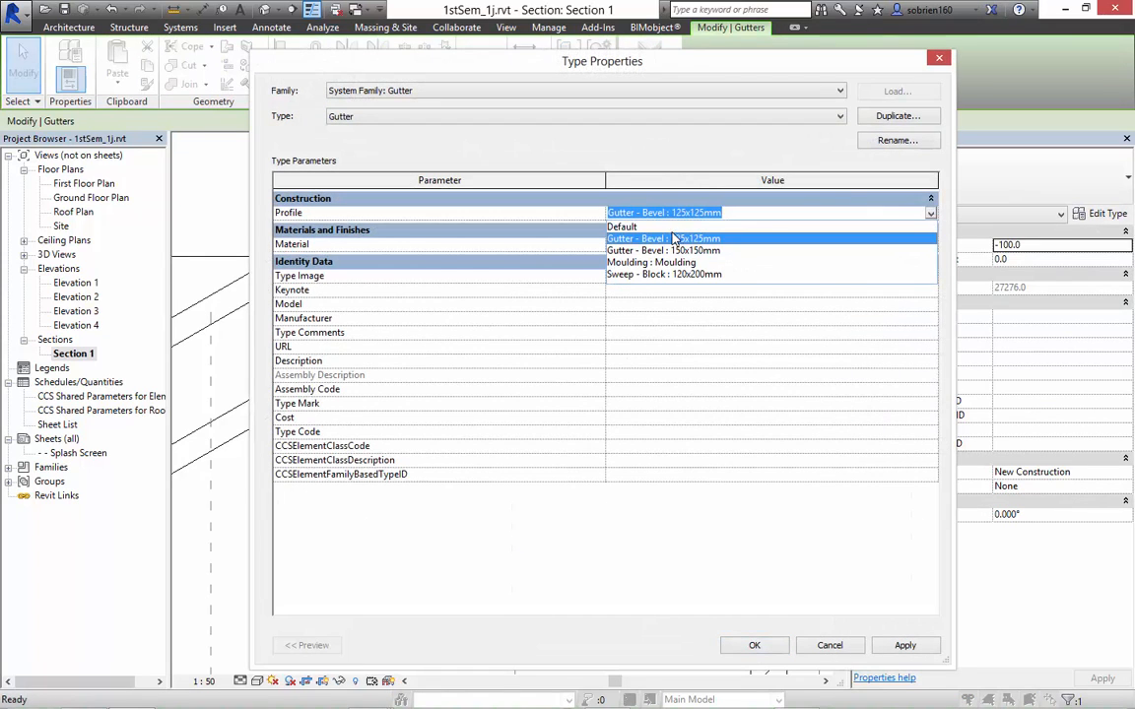
click(660, 251)
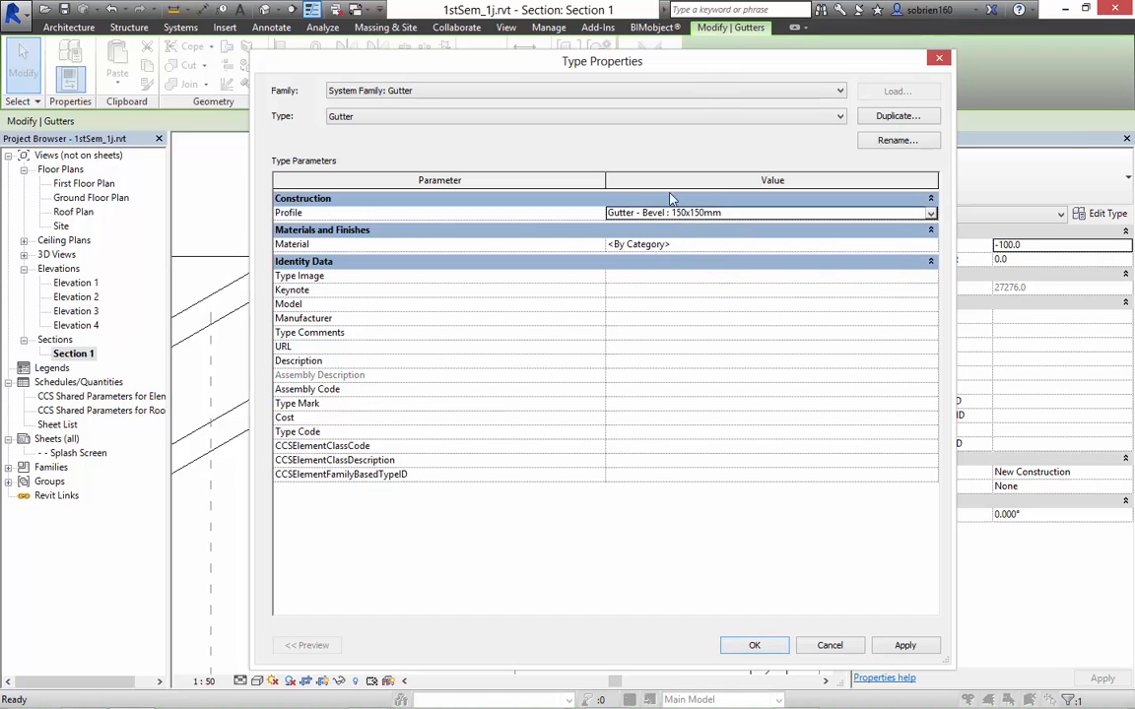
drag(713, 72, 917, 73)
click(1063, 654)
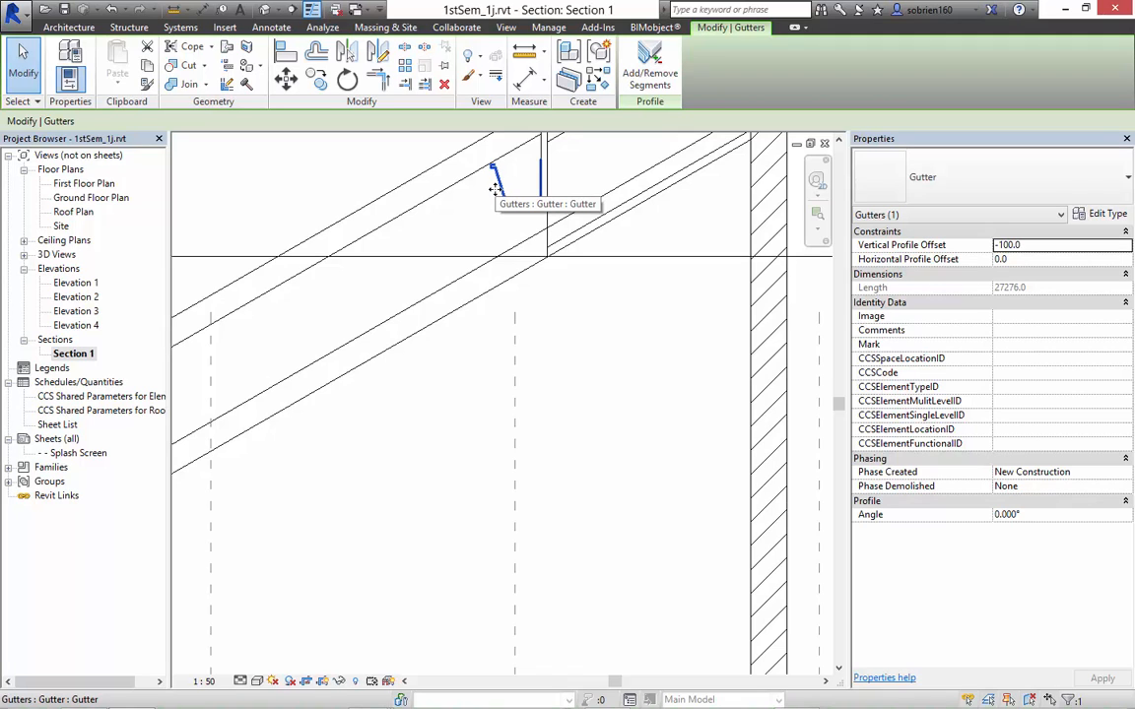
key(Escape)
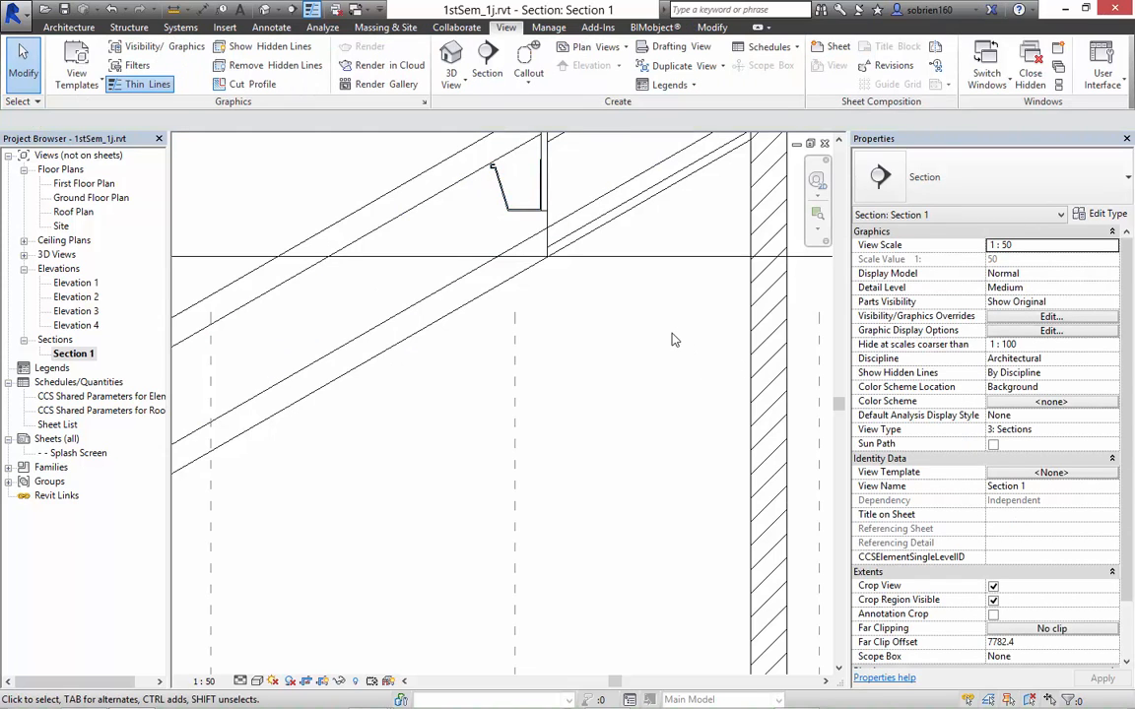
Review the whole building section, examining the roof's ridge, layers and eaves with their gutters.
scroll(659, 361, down, 3)
scroll(658, 360, down, 2)
scroll(512, 375, down, 3)
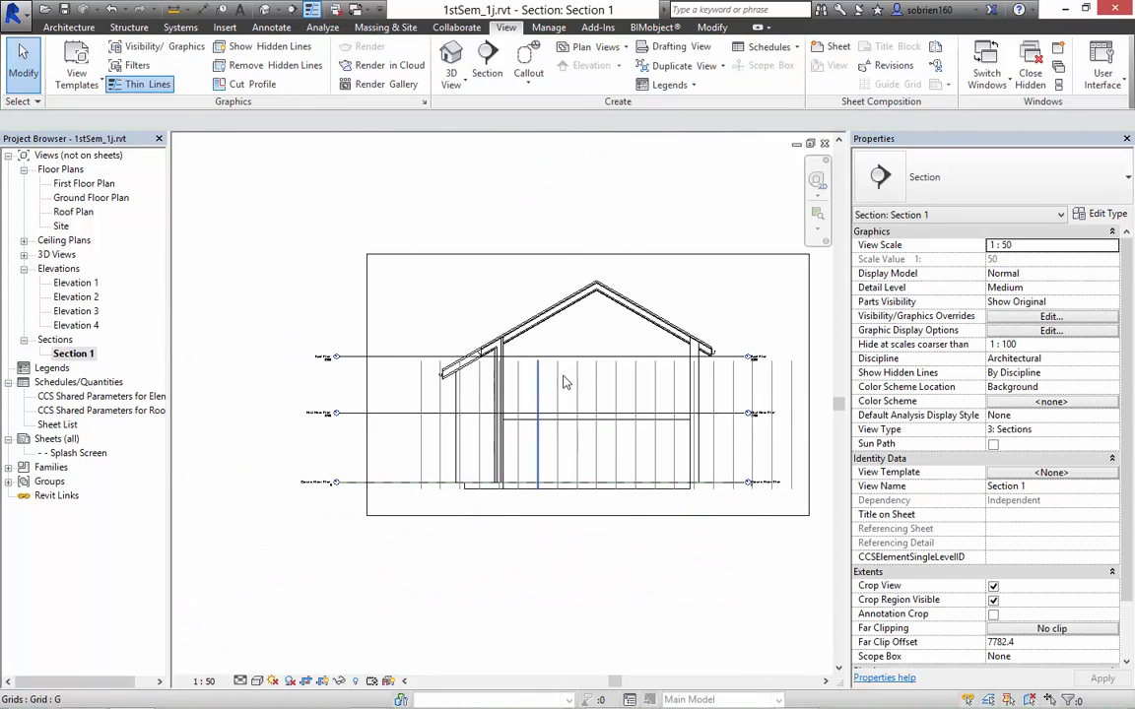
scroll(537, 378, up, 2)
scroll(519, 405, up, 3)
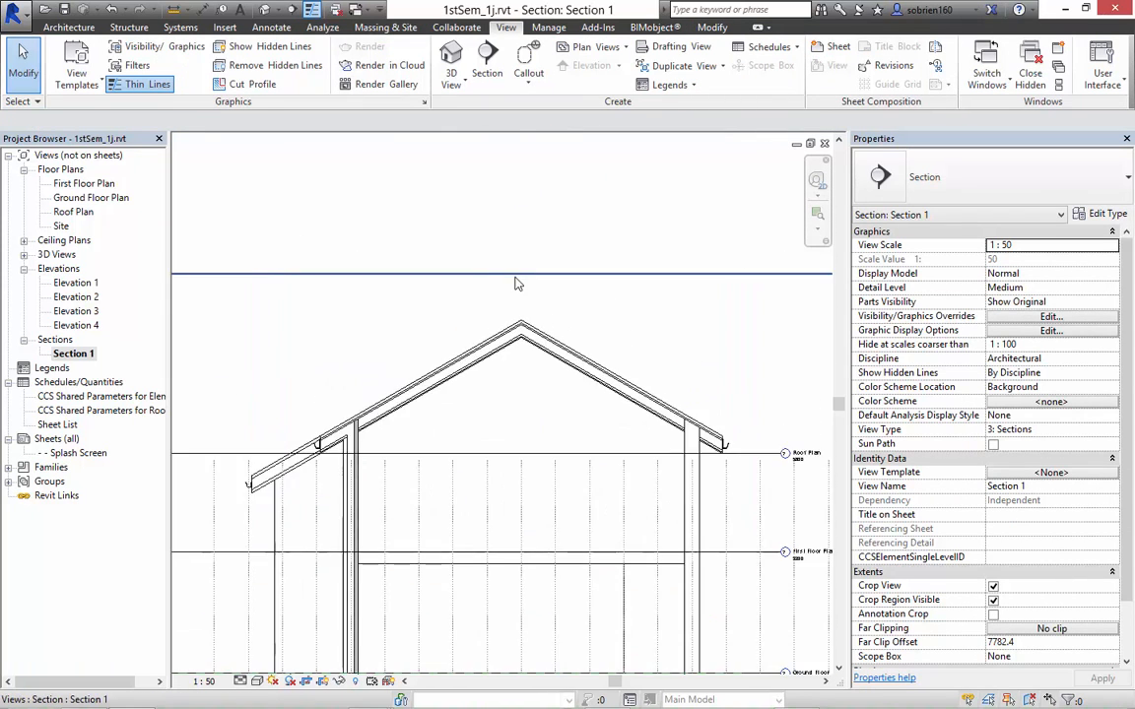
scroll(528, 320, up, 2)
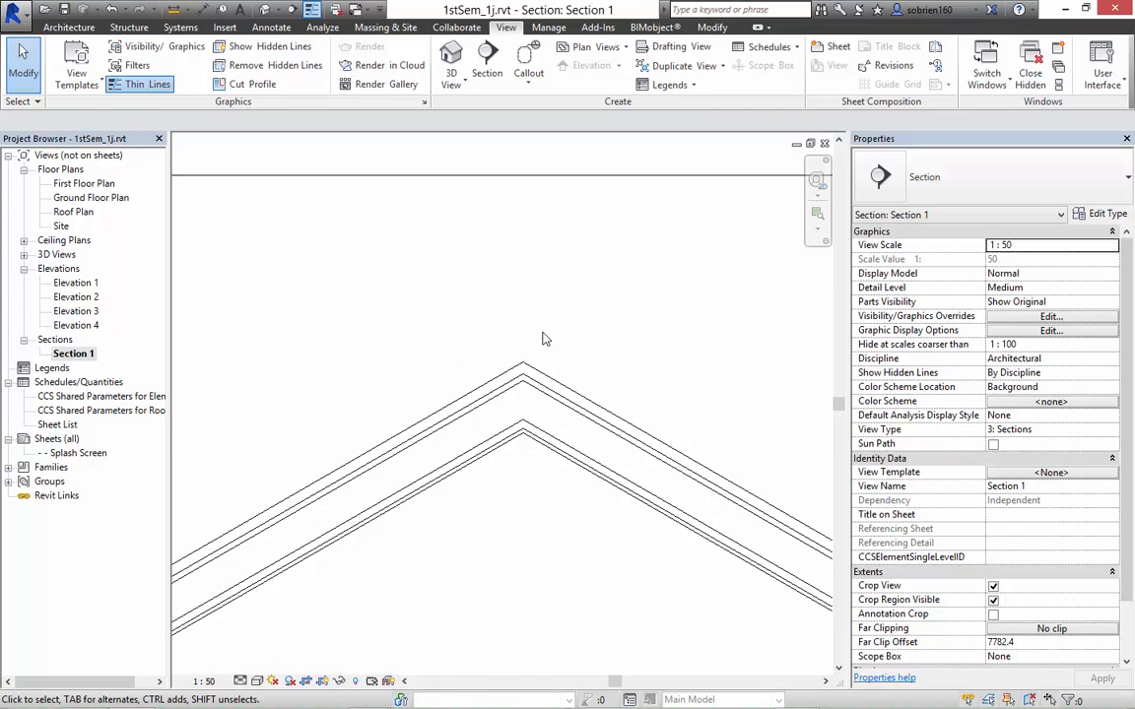
scroll(529, 362, down, 2)
middle_drag(574, 407, 676, 297)
middle_drag(589, 368, 549, 293)
middle_drag(310, 182, 371, 142)
scroll(297, 205, down, 2)
middle_drag(385, 278, 434, 283)
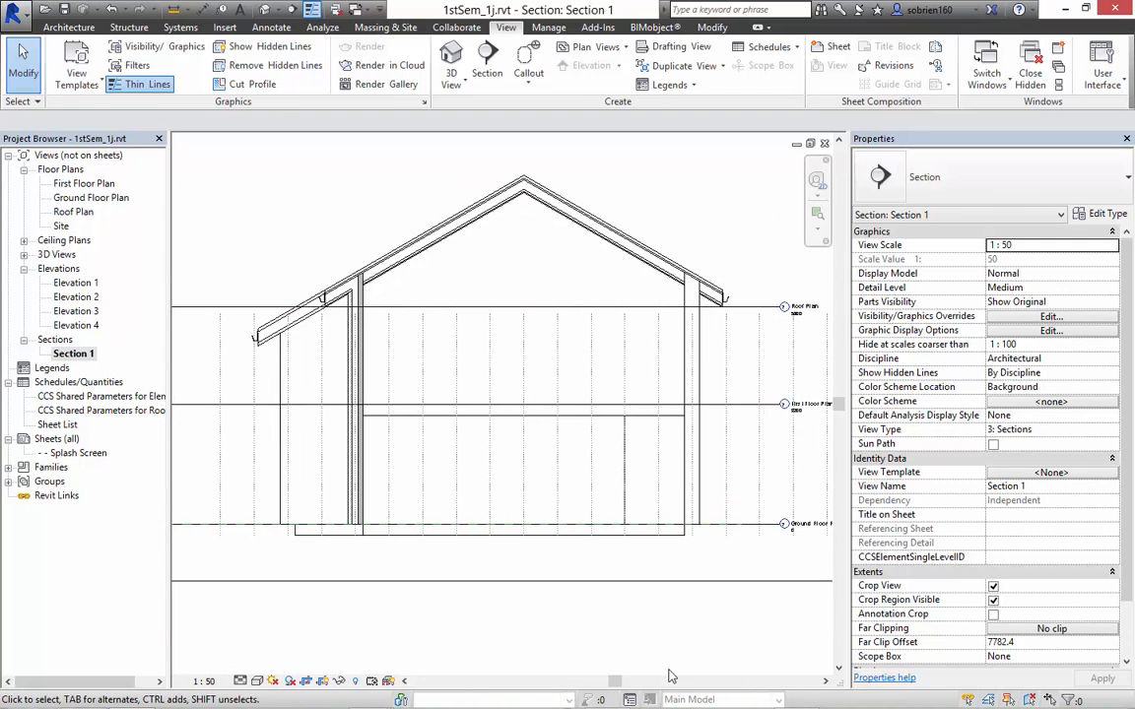
middle_drag(674, 656, 676, 654)
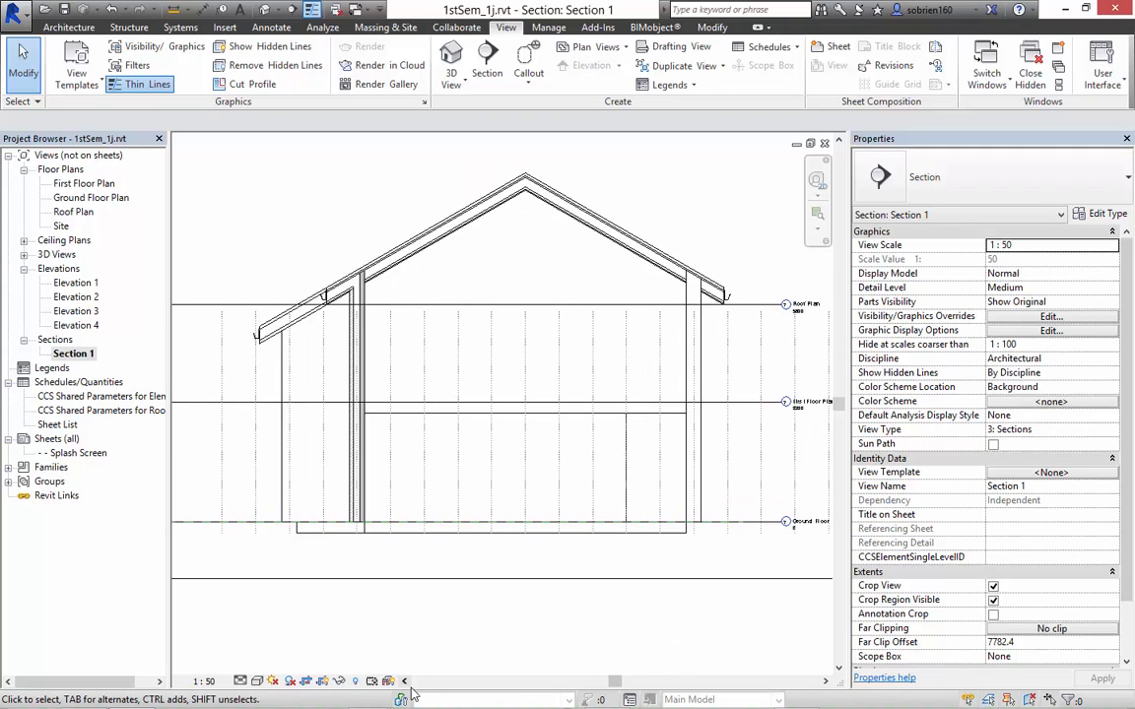
Open the default 3D view with the whole house and free space around it in view.
click(260, 12)
scroll(533, 368, down, 5)
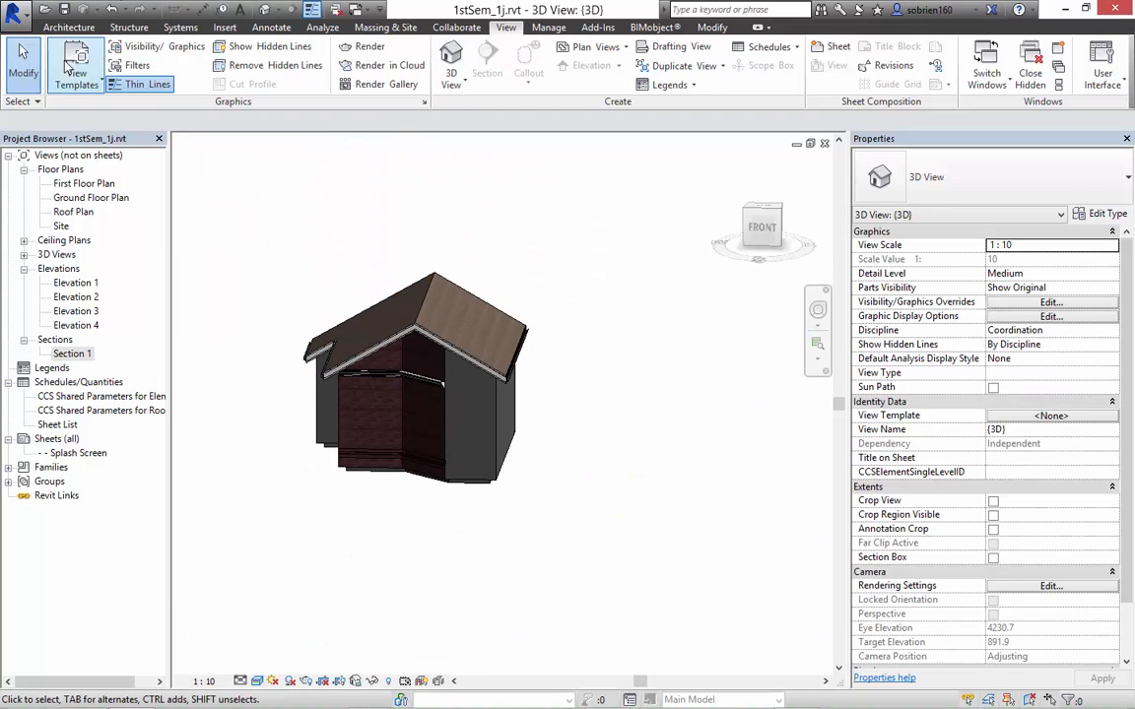
click(76, 29)
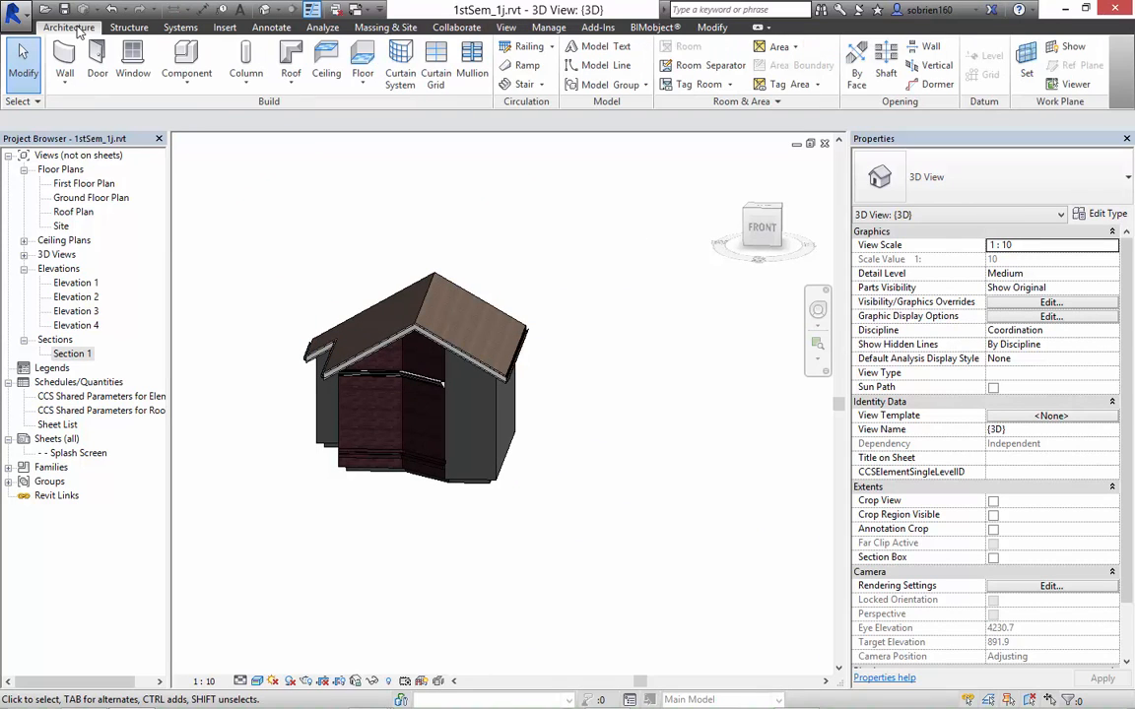
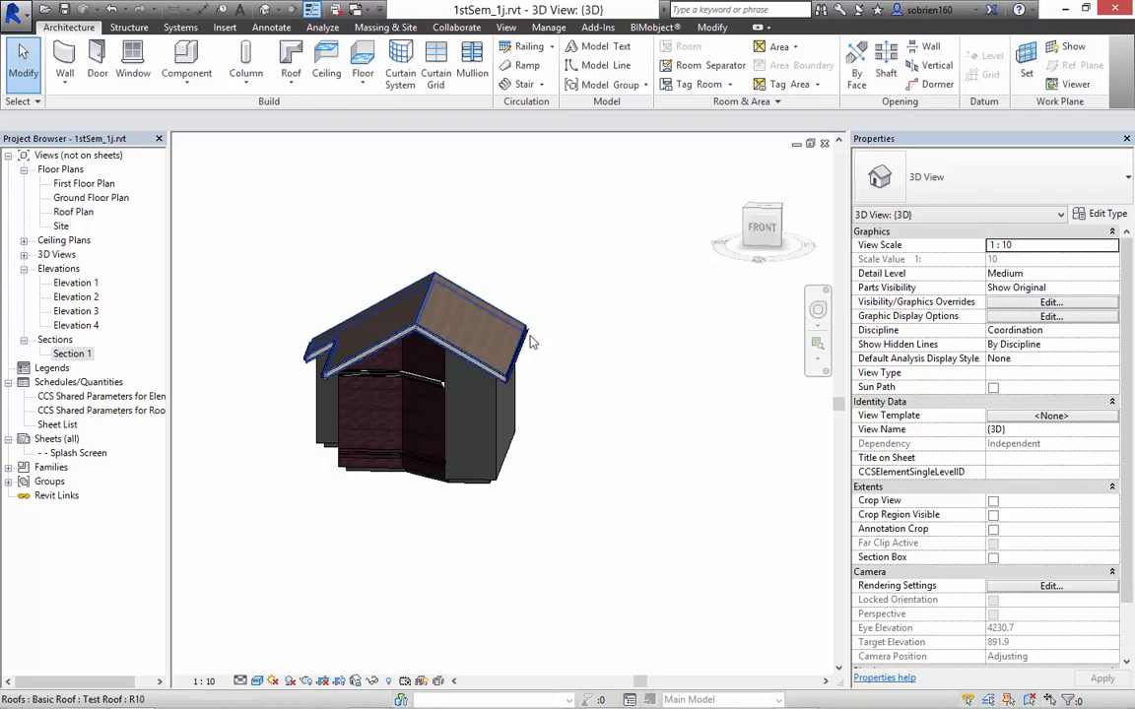
shift+middle_drag(563, 458, 527, 523)
scroll(588, 486, down, 3)
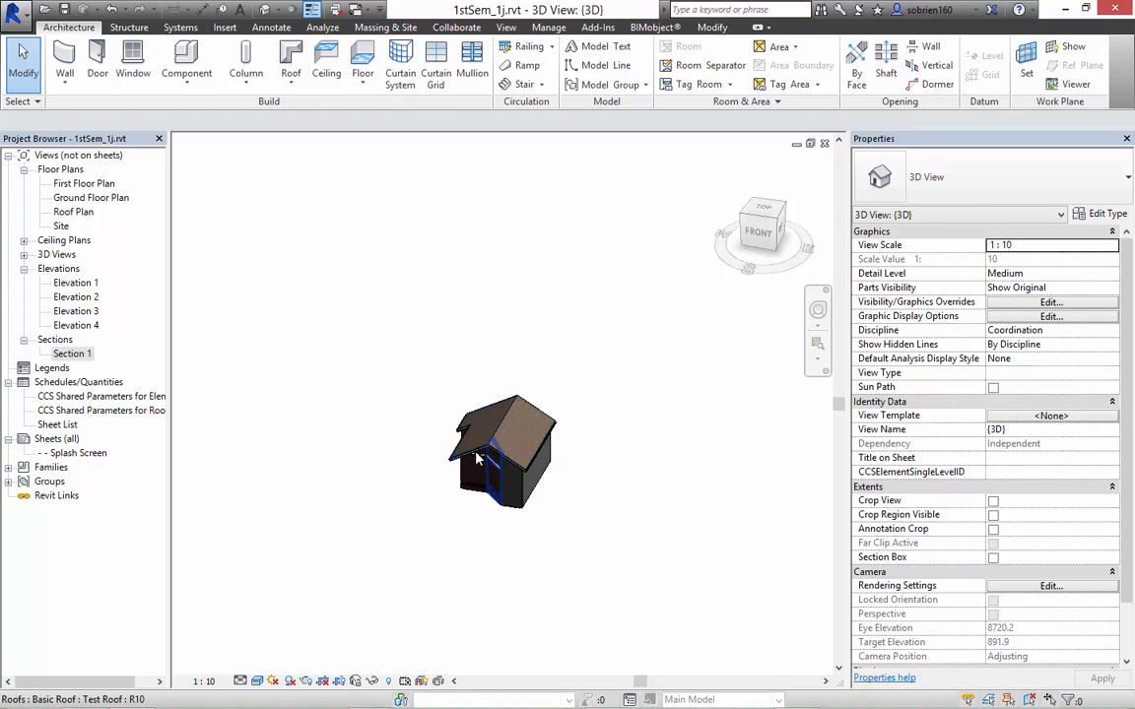
Draw a rectangle of Exterior SW - 408mm Combined stacked walls, 8000 high from the Ground Floor Plan, beside the house.
click(64, 60)
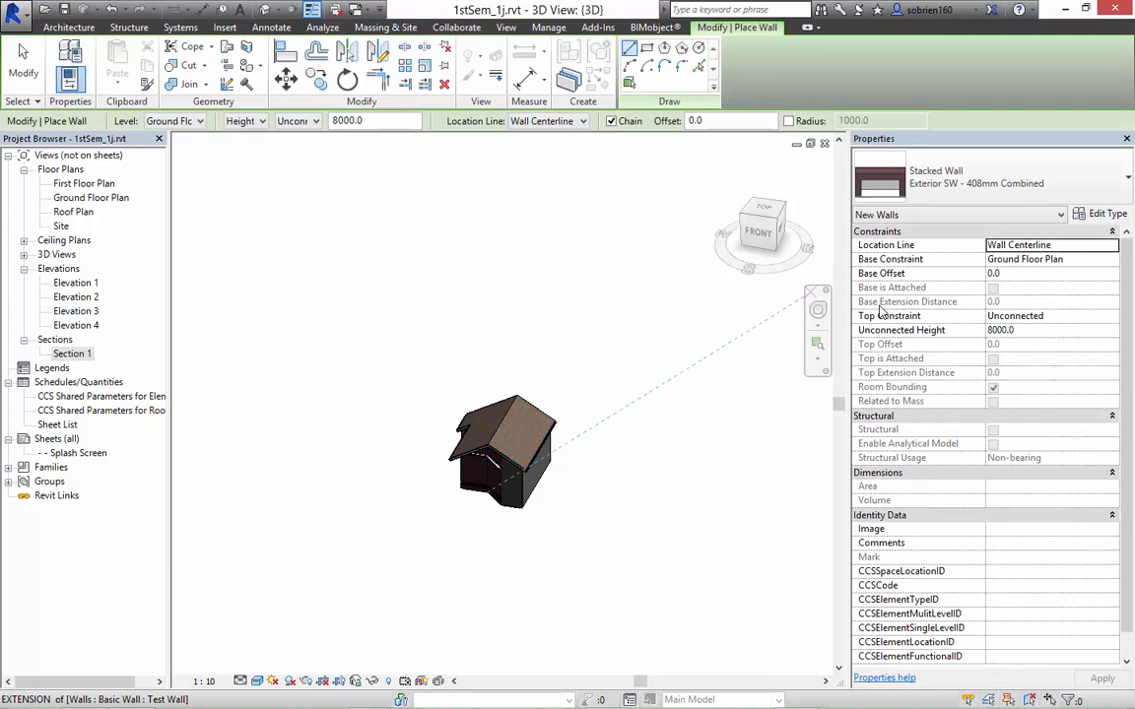
click(647, 50)
middle_drag(580, 410, 345, 367)
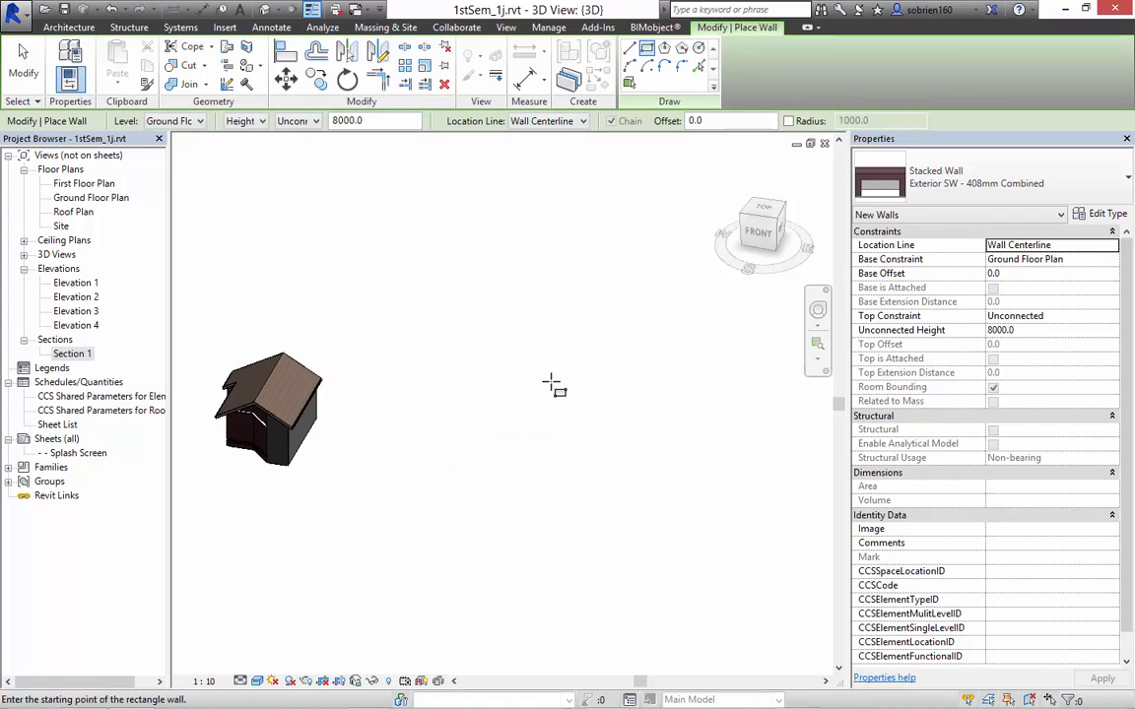
click(552, 385)
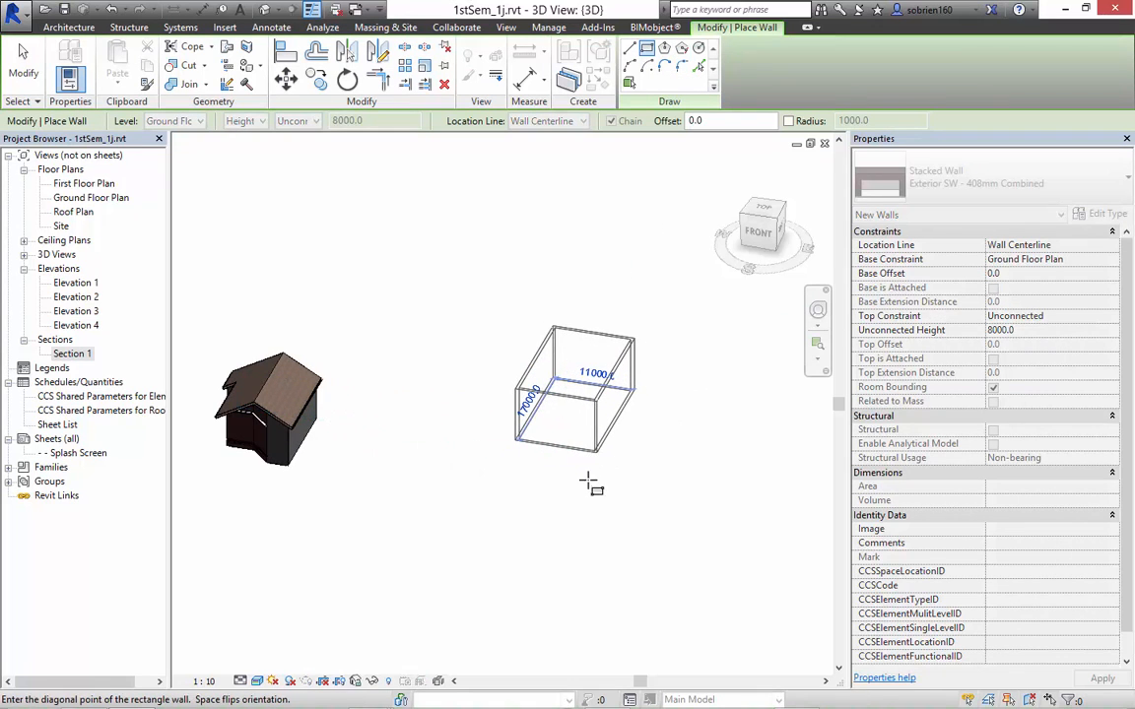
click(567, 483)
key(Escape)
key(Escape)
Examine the new rectangular block's stacked walls, including their corner, layers and projecting bands.
scroll(606, 449, up, 5)
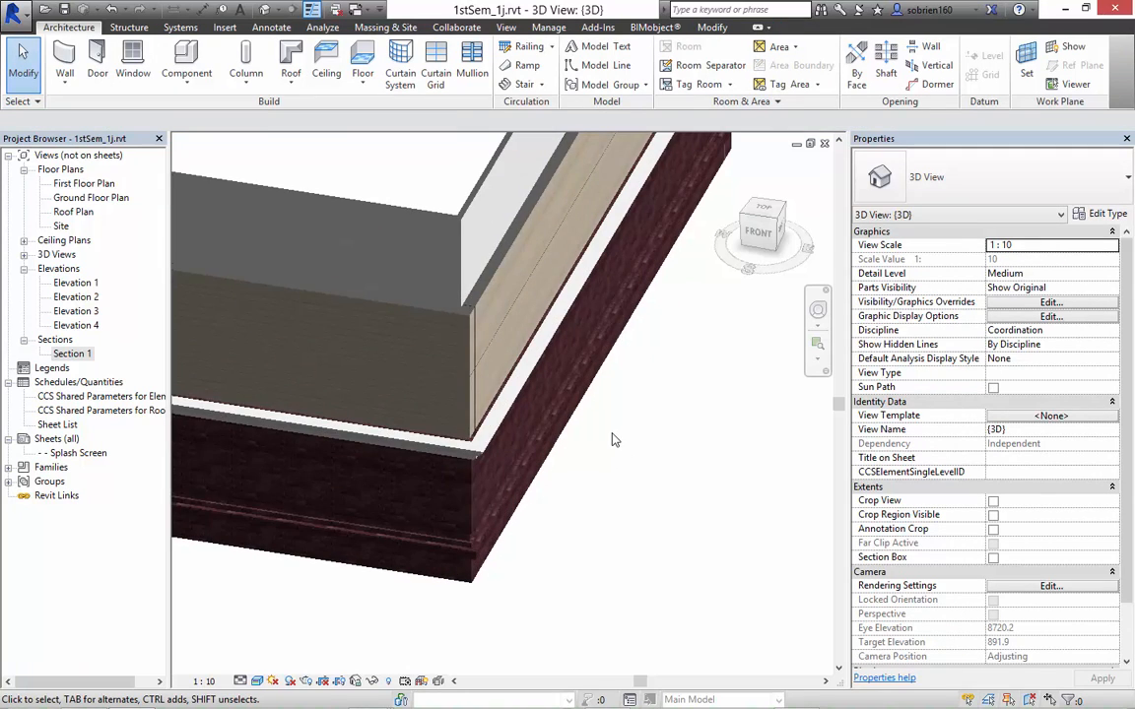
scroll(549, 477, up, 3)
middle_drag(543, 471, 630, 449)
scroll(608, 459, down, 4)
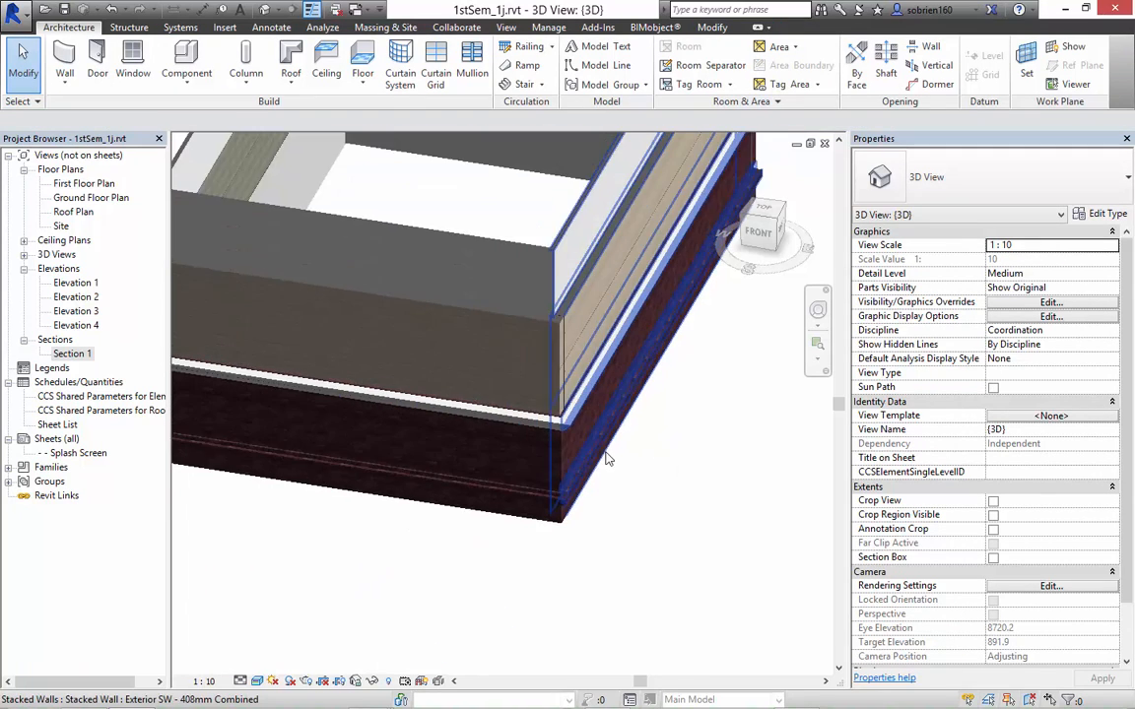
scroll(605, 454, down, 1)
middle_drag(347, 512, 489, 553)
middle_drag(576, 361, 414, 385)
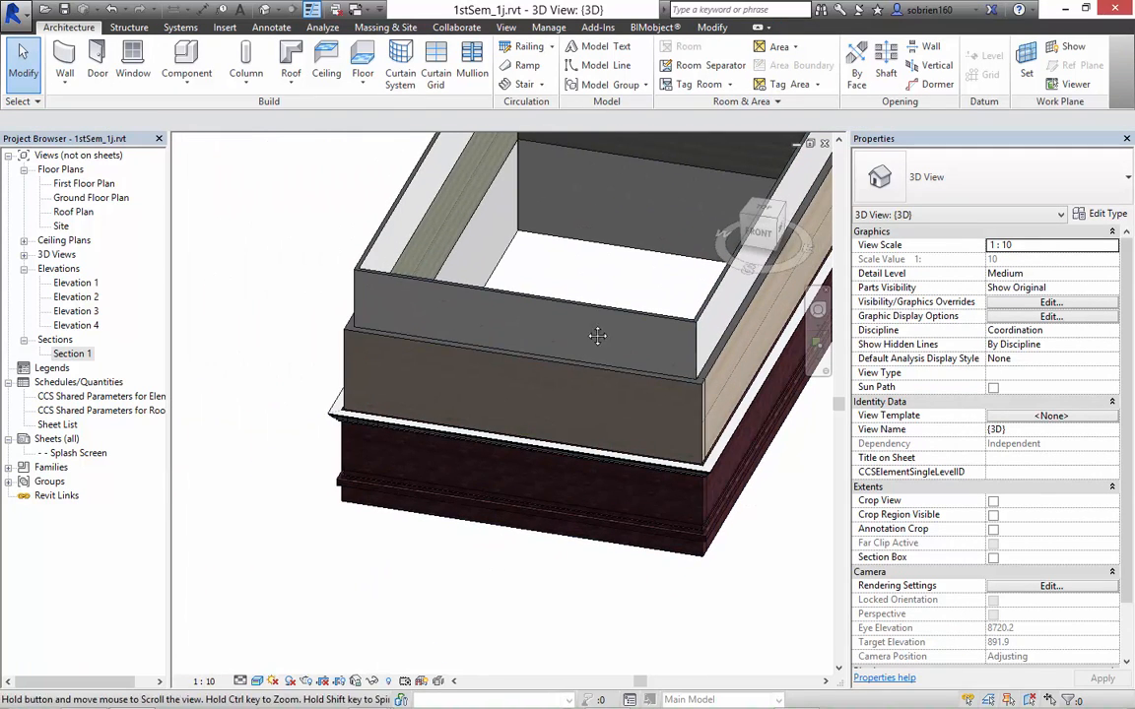
scroll(479, 412, down, 4)
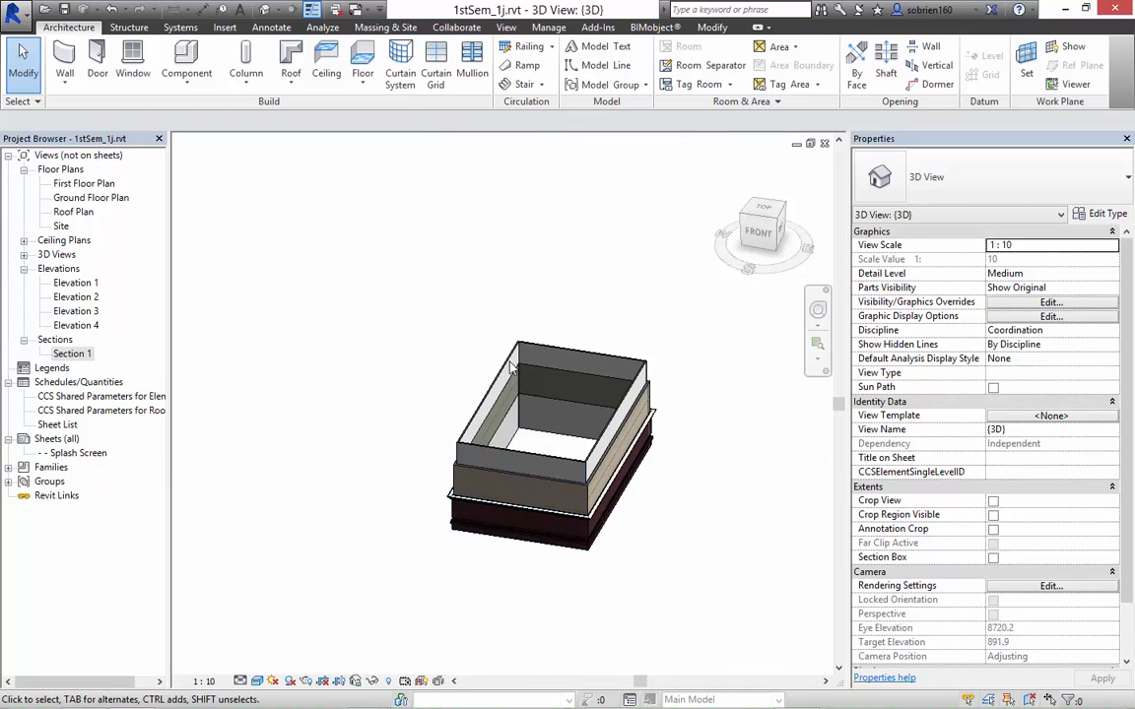
scroll(537, 419, up, 4)
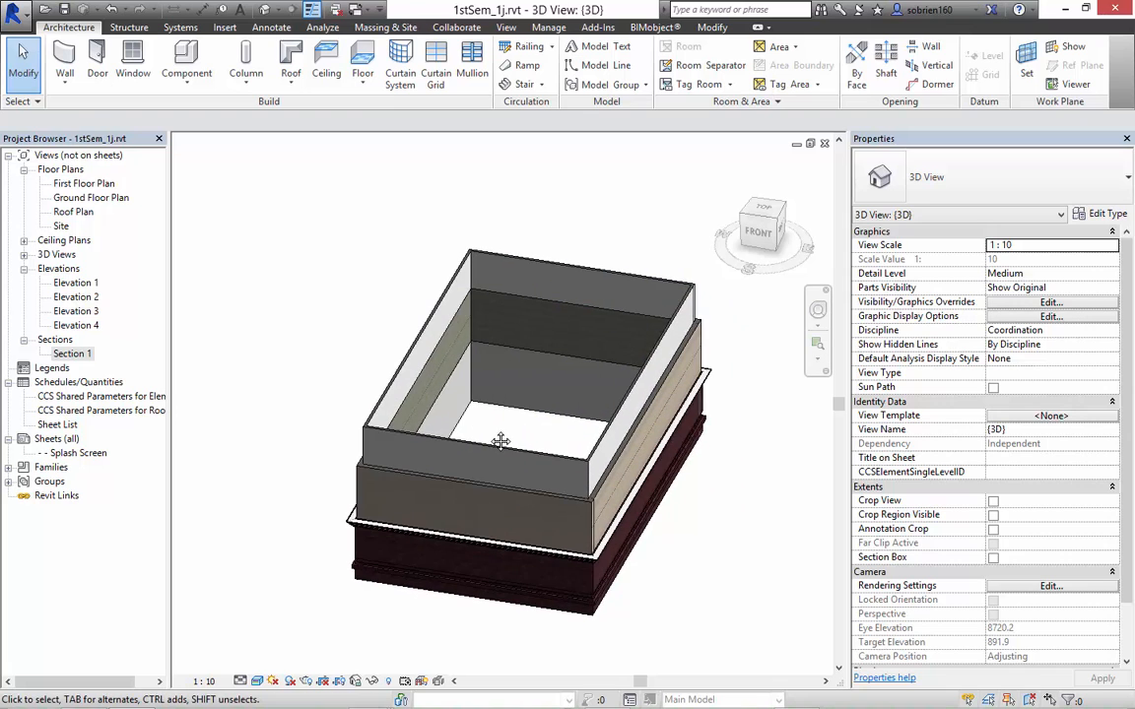
In the Elevation 1 view, start a roof by extrusion on the block's facing wall plane, referenced to the Roof Plan level with 0.0 offset.
double_click(77, 284)
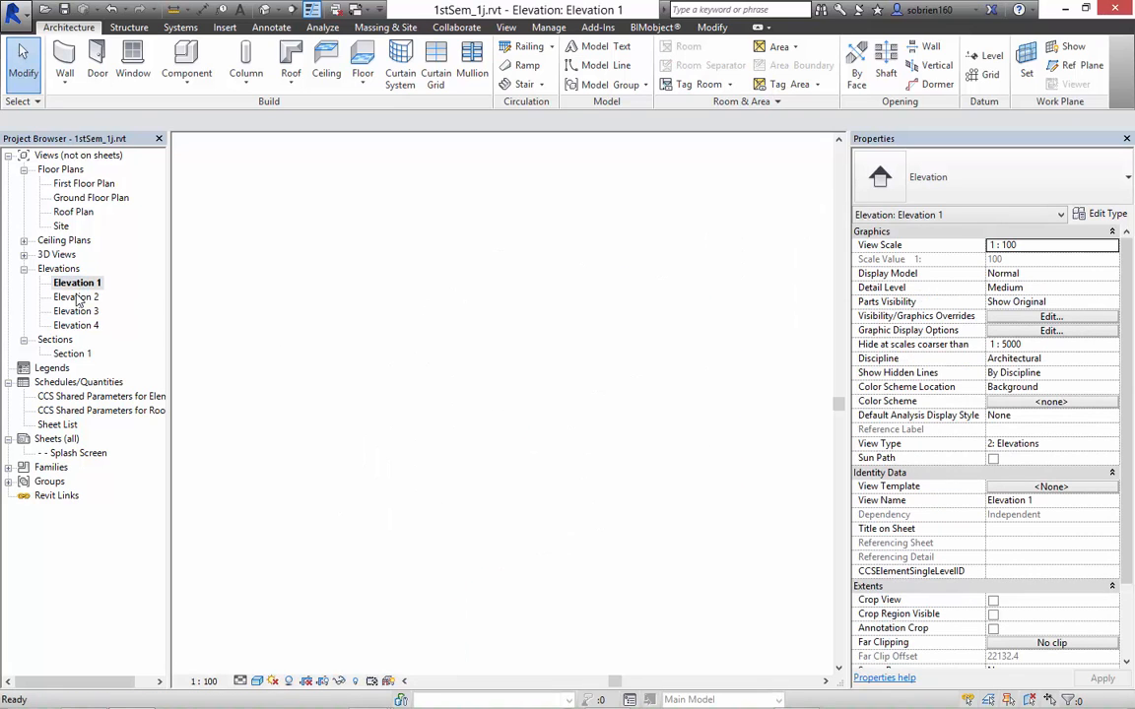
middle_drag(594, 461, 778, 470)
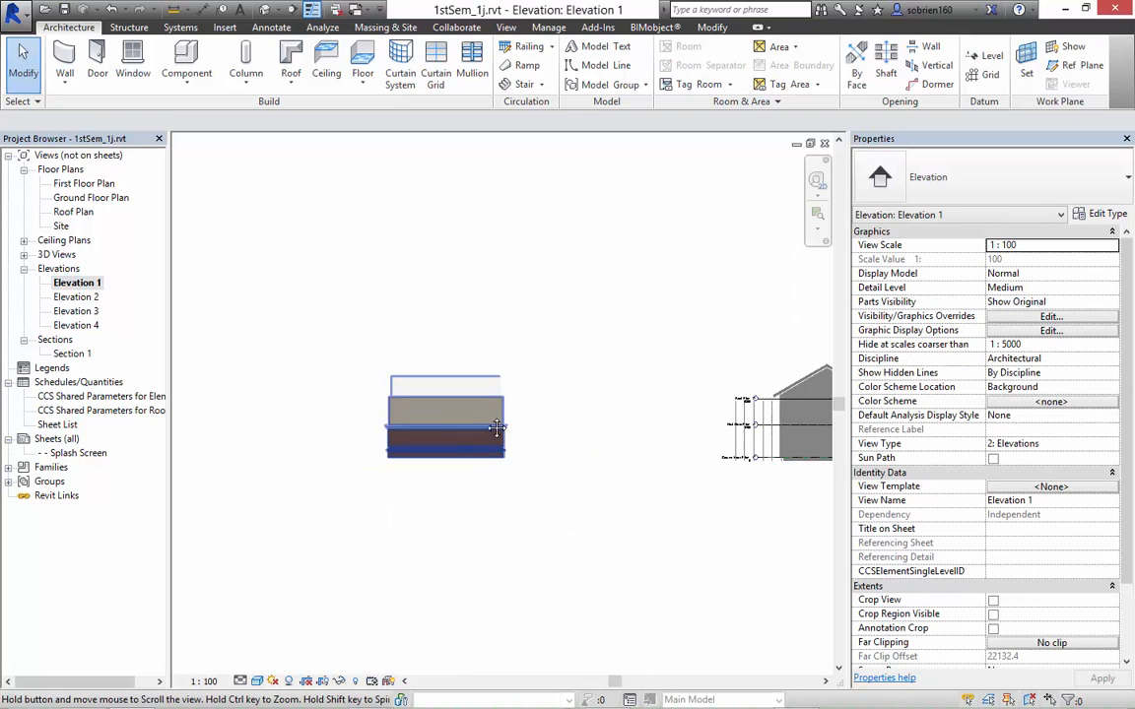
scroll(408, 371, up, 3)
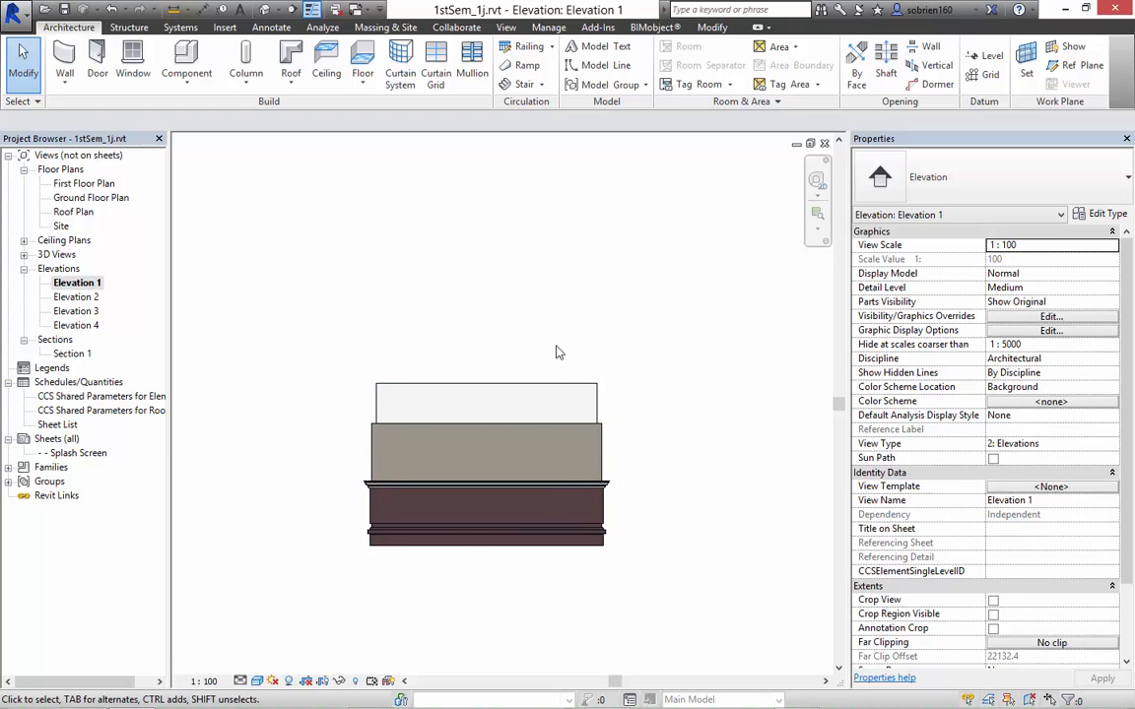
click(290, 82)
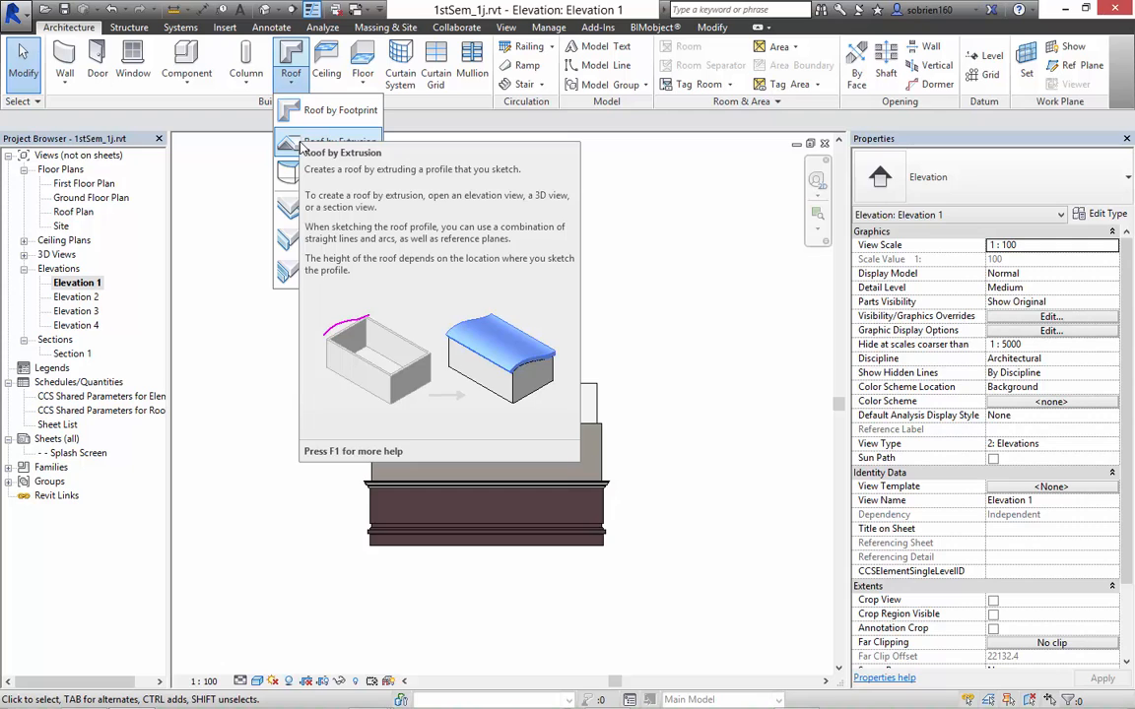
click(306, 144)
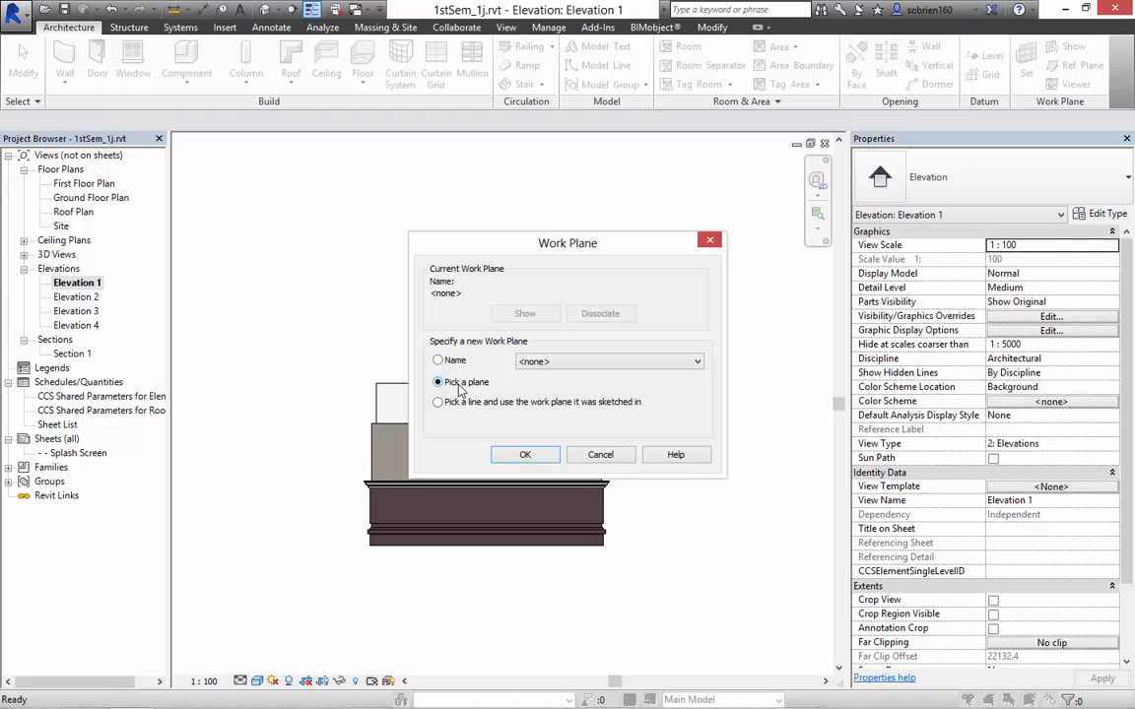
click(535, 456)
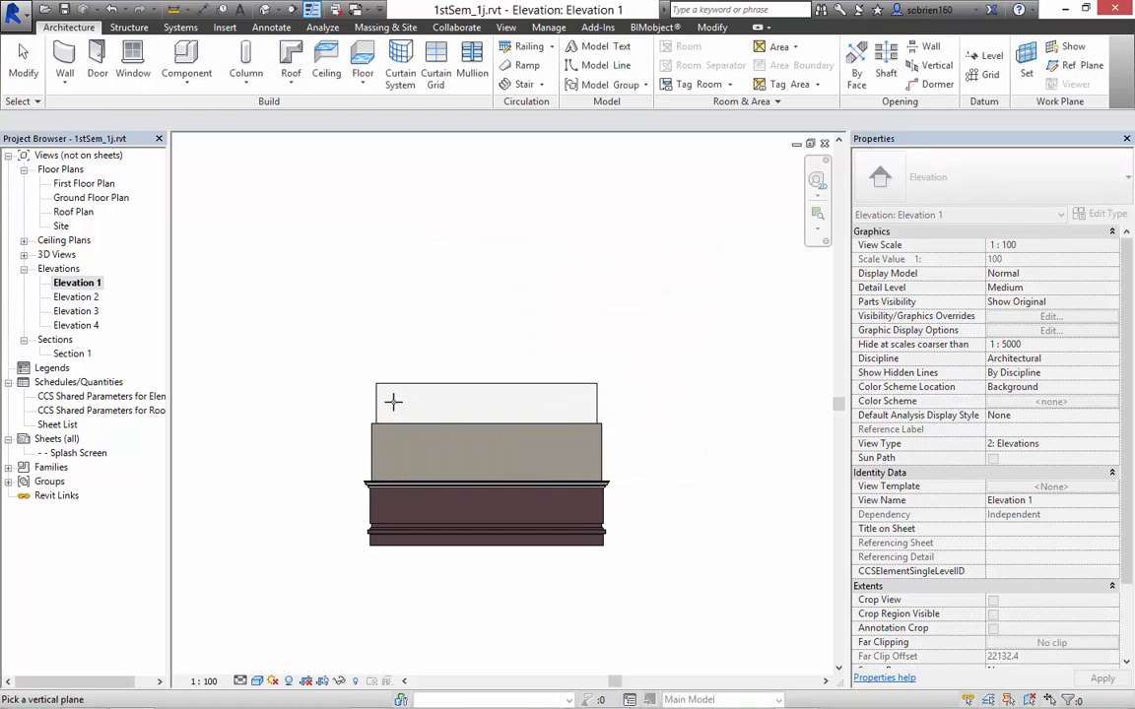
click(395, 385)
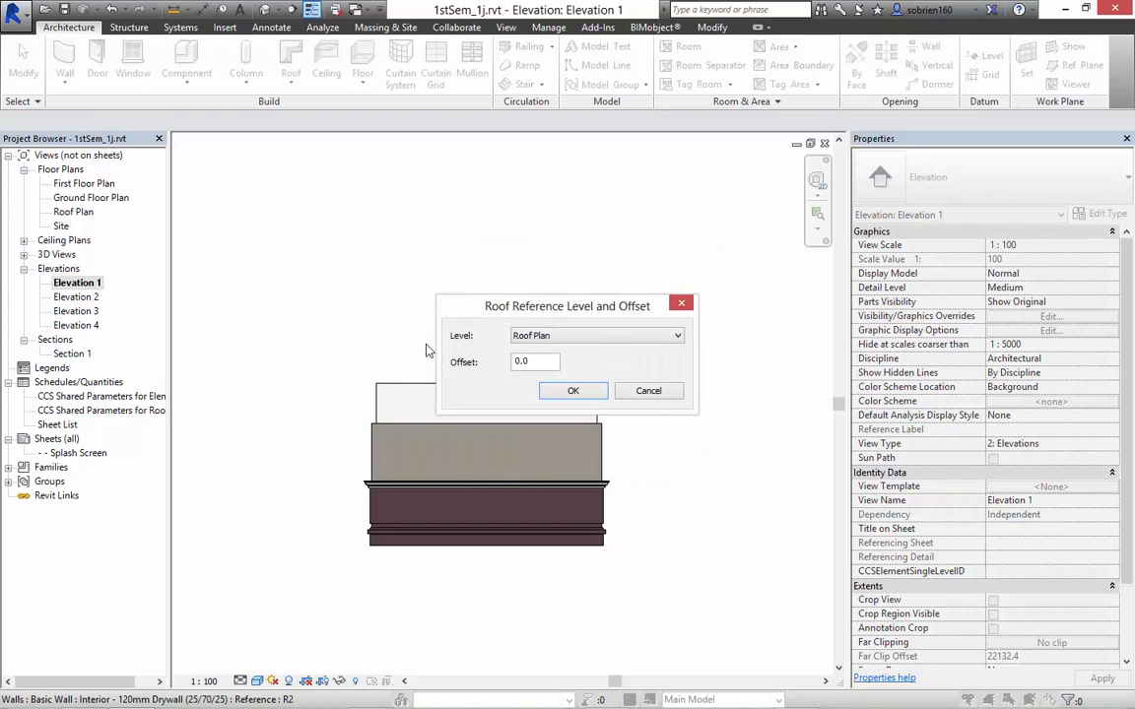
click(582, 340)
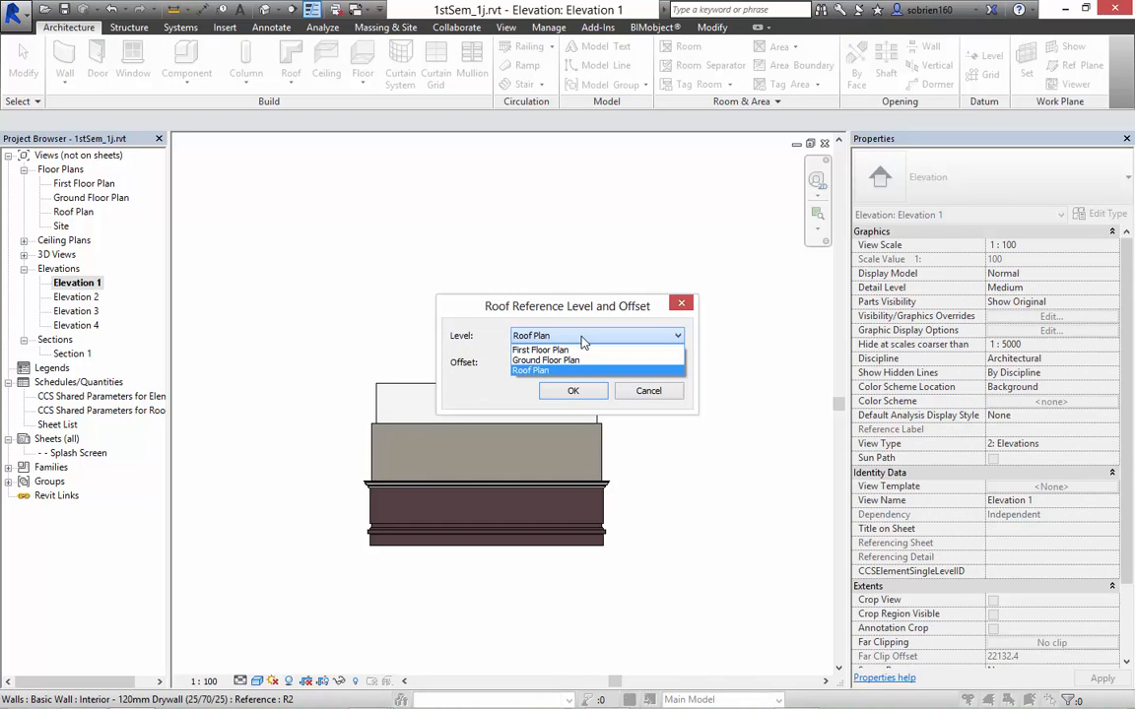
click(581, 370)
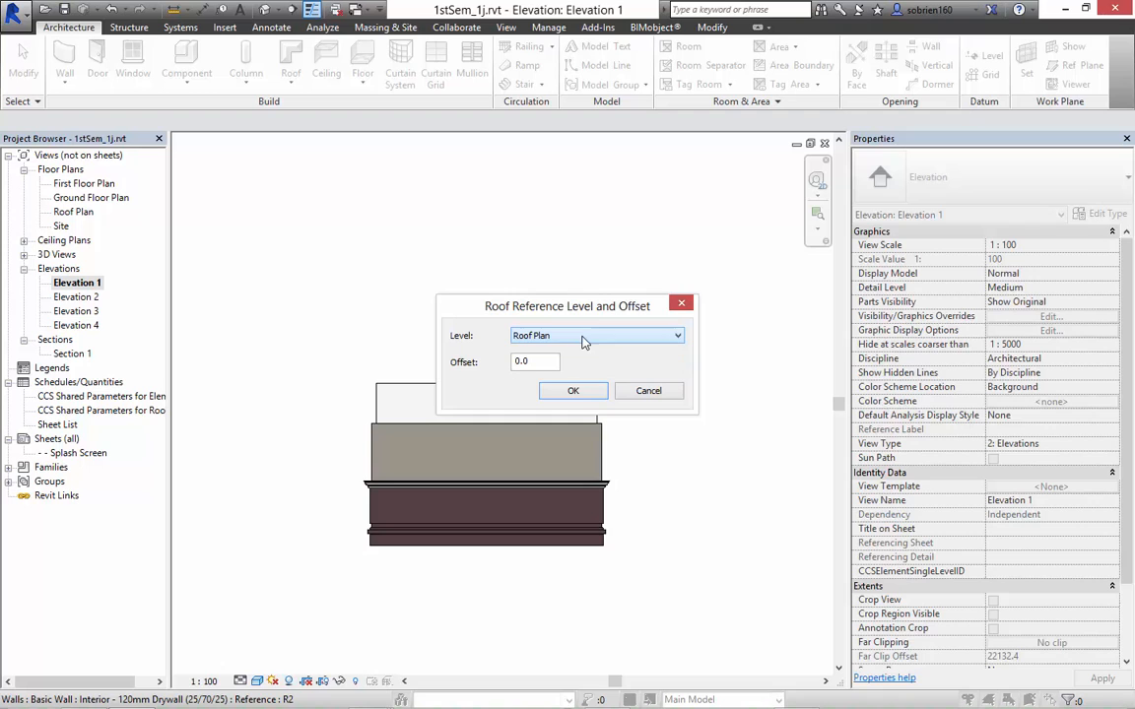
click(573, 391)
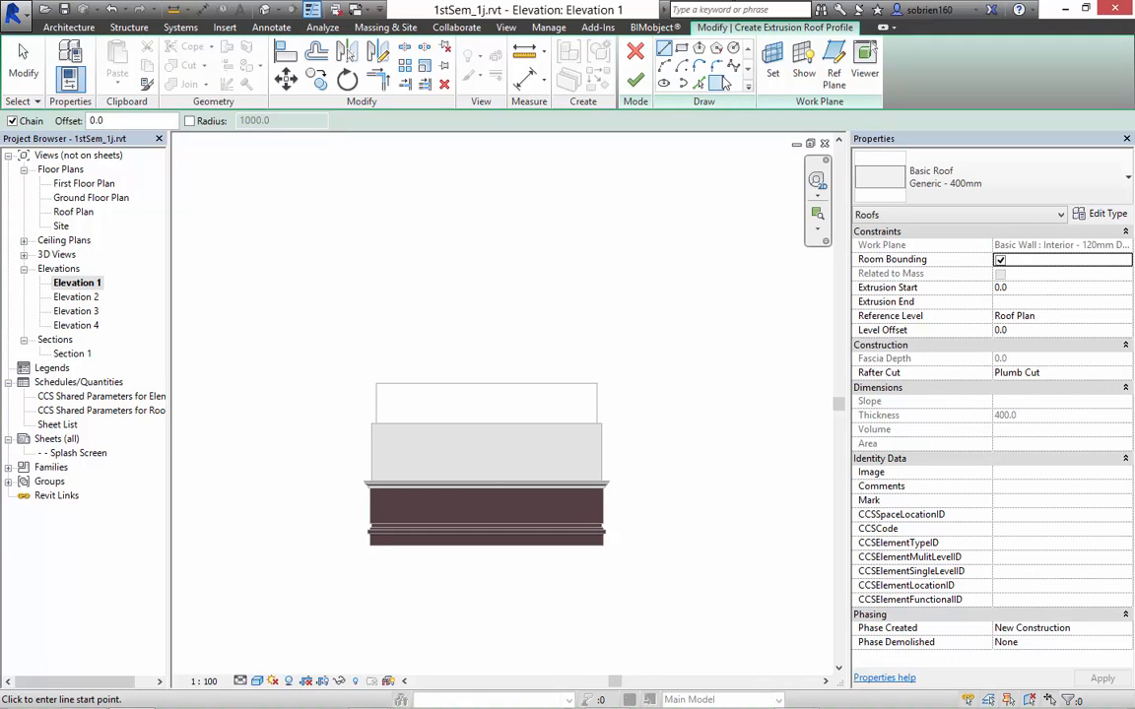
Sketch a start-end-radius arc rising from just outside the block's upper left corner as the first part of the roof profile.
click(664, 67)
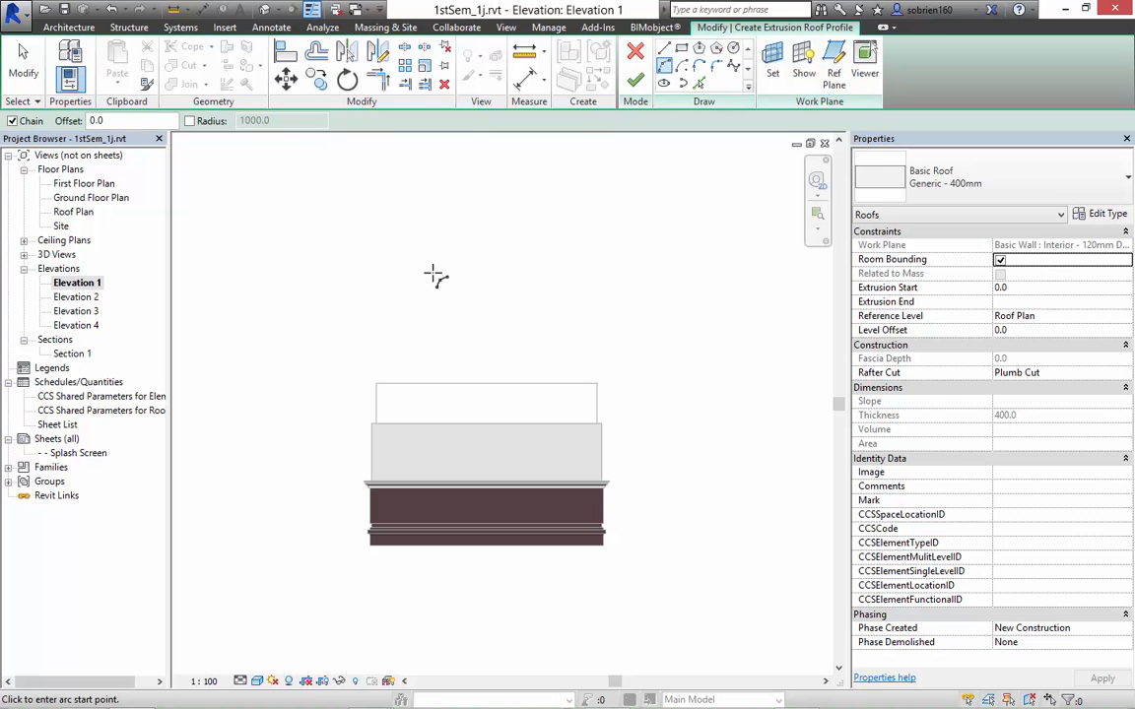
click(366, 385)
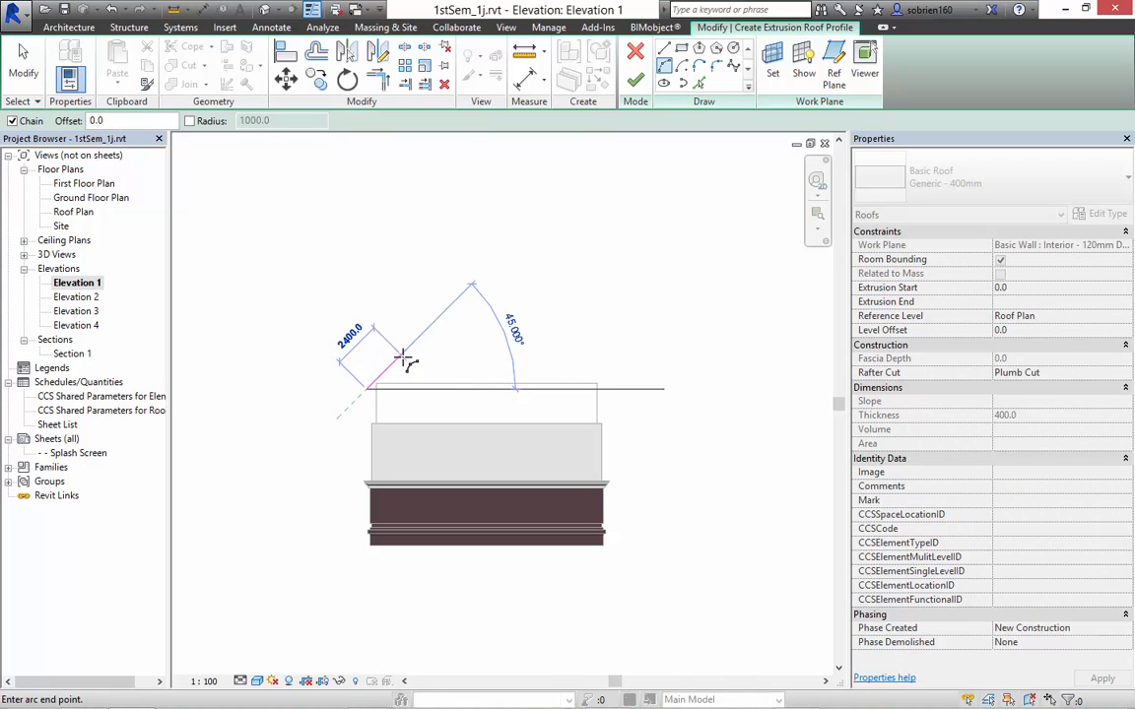
click(425, 357)
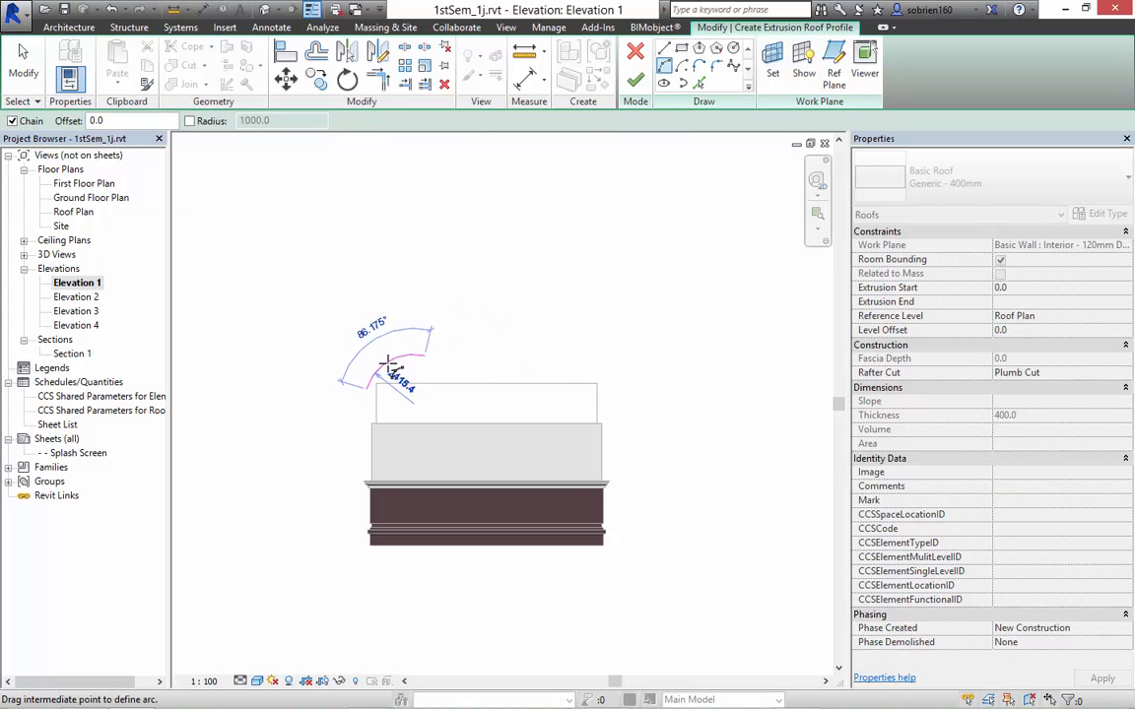
click(394, 362)
key(Escape)
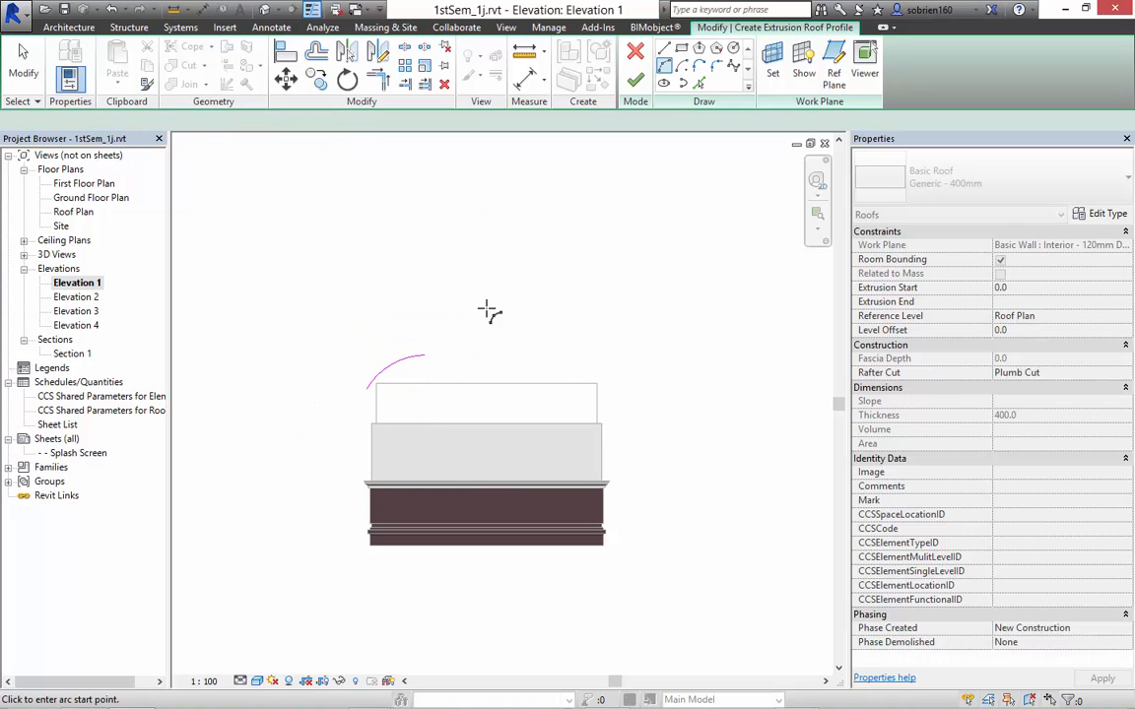
Continue the roof profile from the arc's end with a spline about 10600 mm long, dipping and then rising past the block's right edge.
click(733, 67)
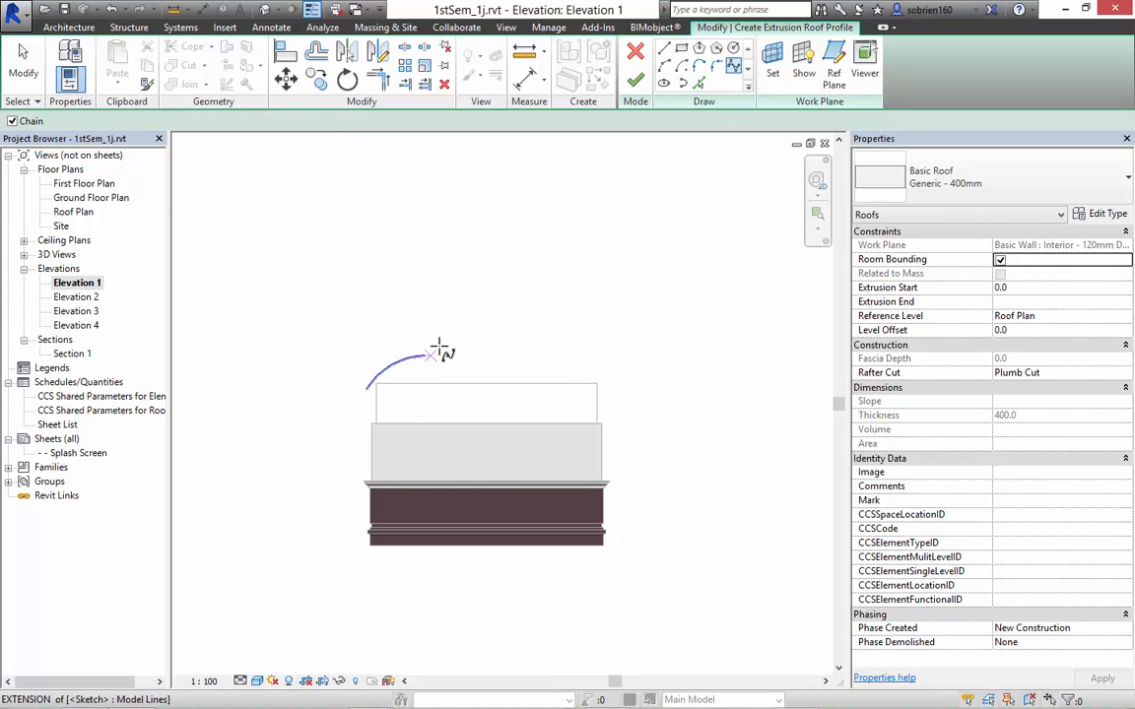
click(425, 356)
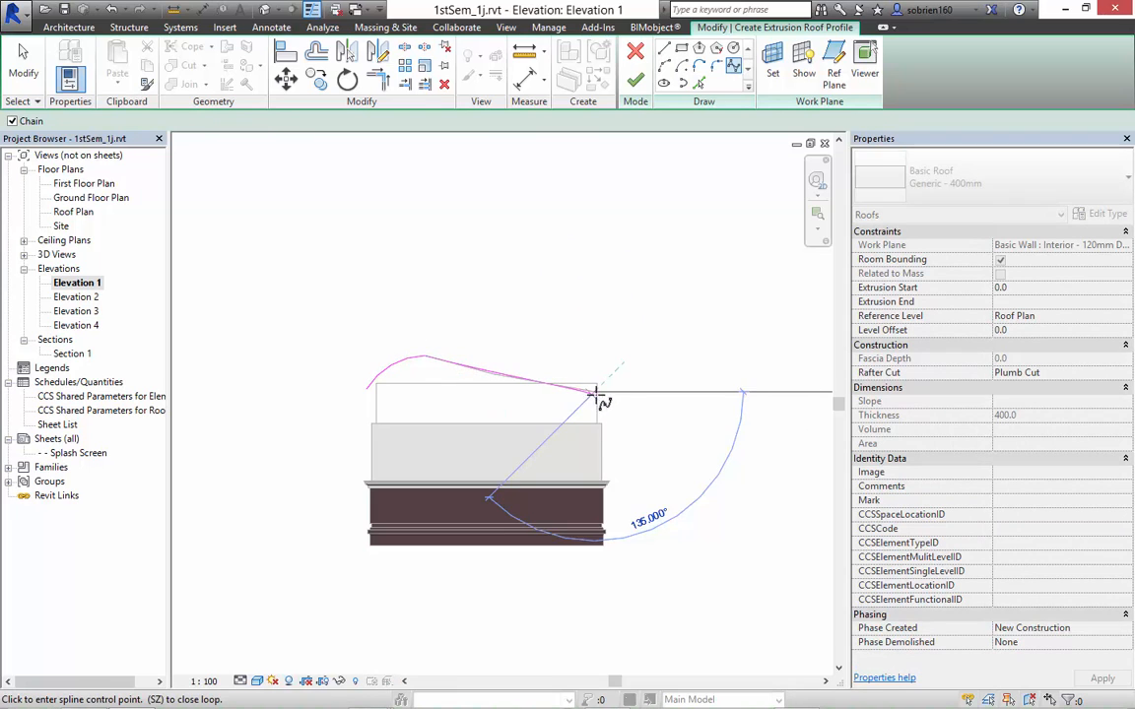
click(598, 391)
click(635, 363)
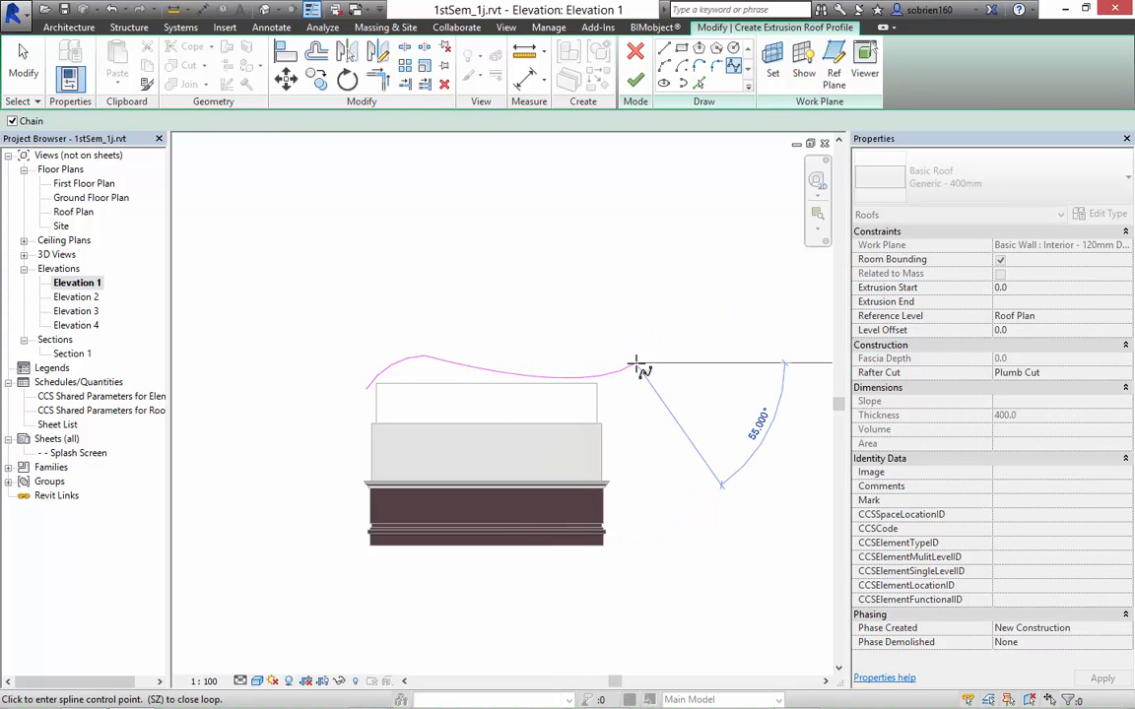
key(Escape)
key(Escape)
Raise the spline's second control point level with the arc's end so the two profile curves join smoothly.
click(465, 363)
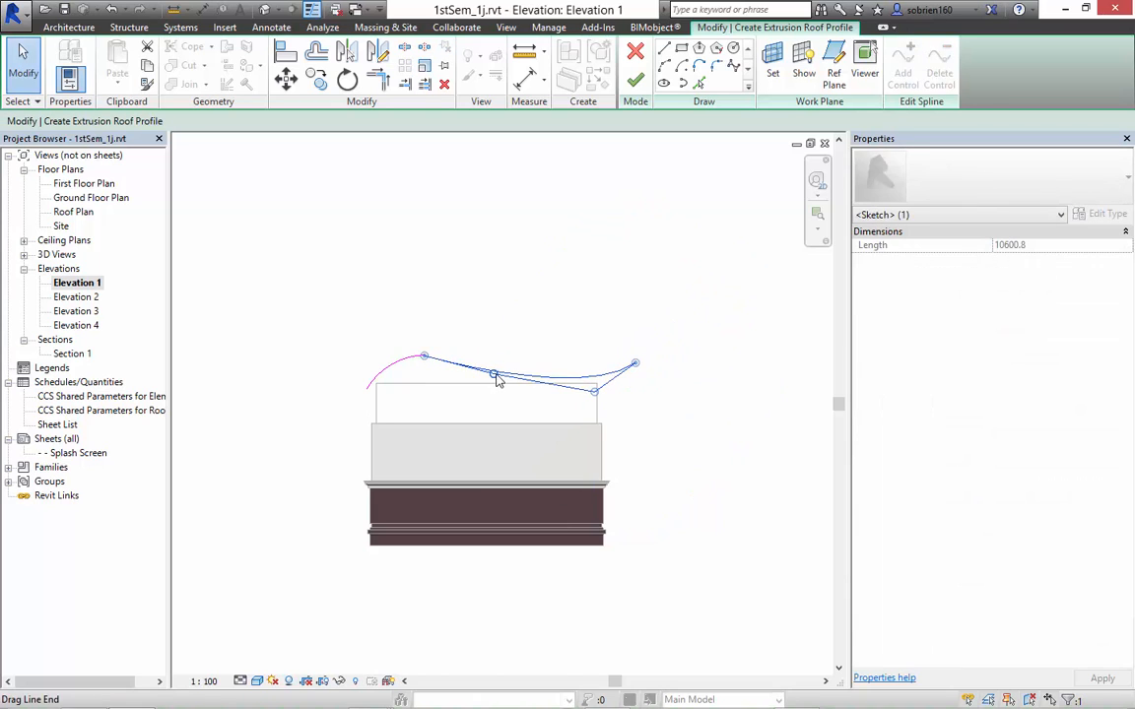
drag(495, 374, 497, 356)
click(613, 421)
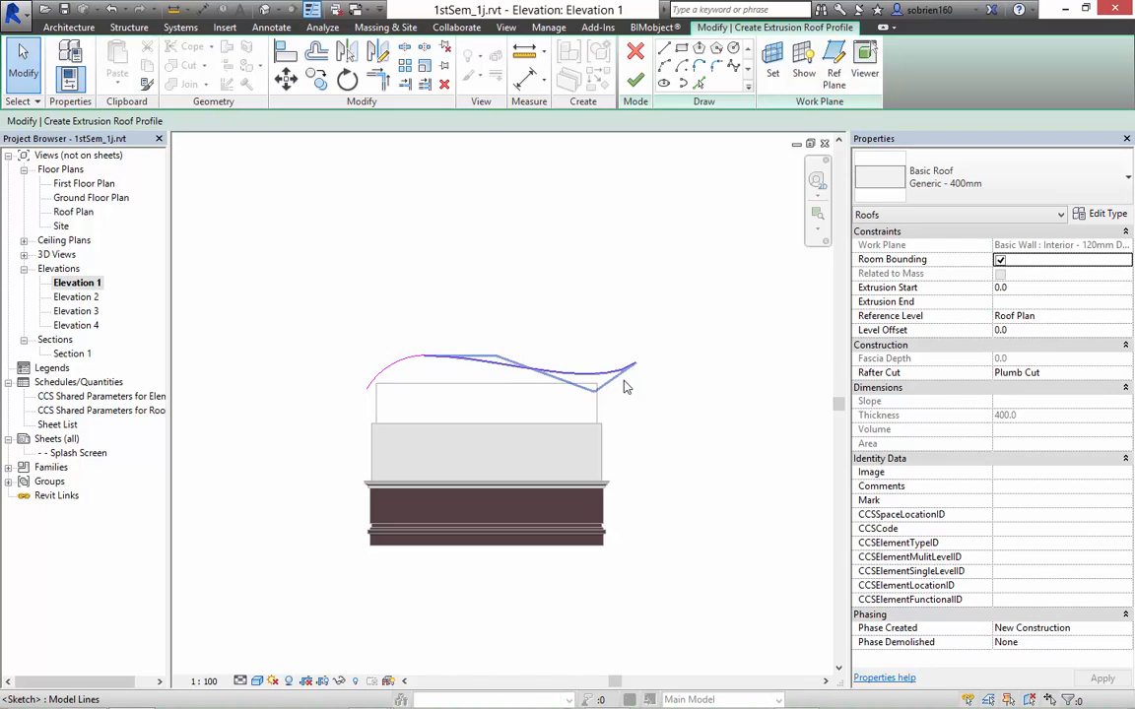
Shift the arc and the spline together slightly left so the roof profile overhangs both sides of the block.
middle_drag(624, 387, 651, 457)
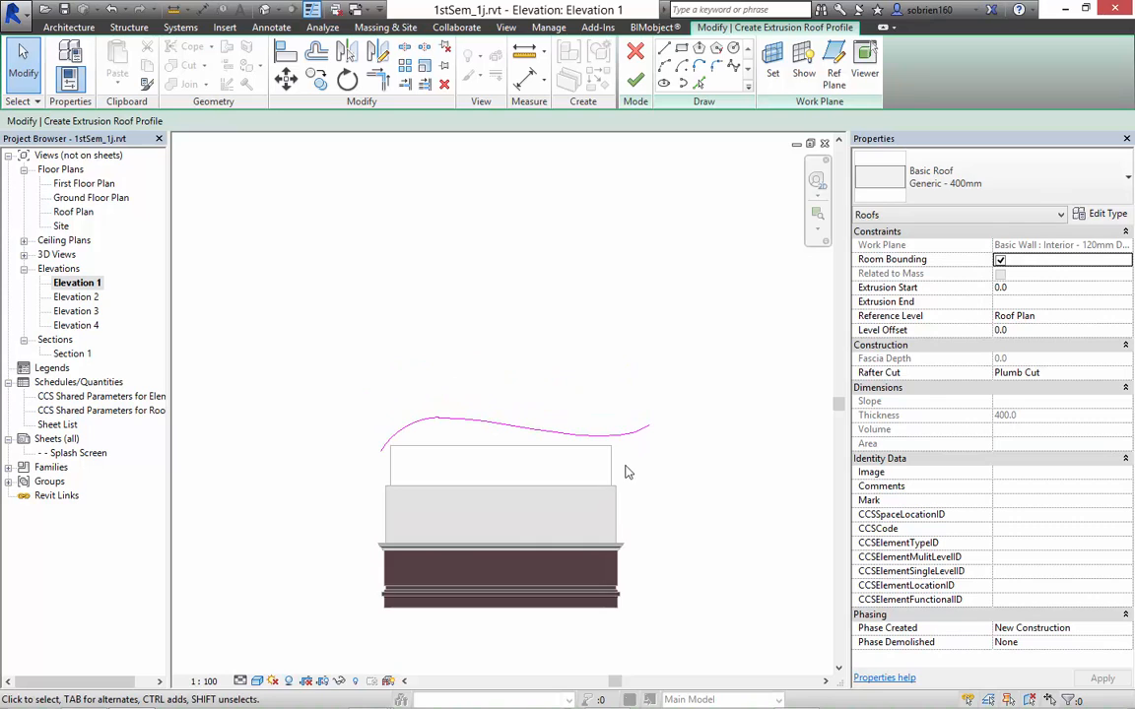
click(463, 421)
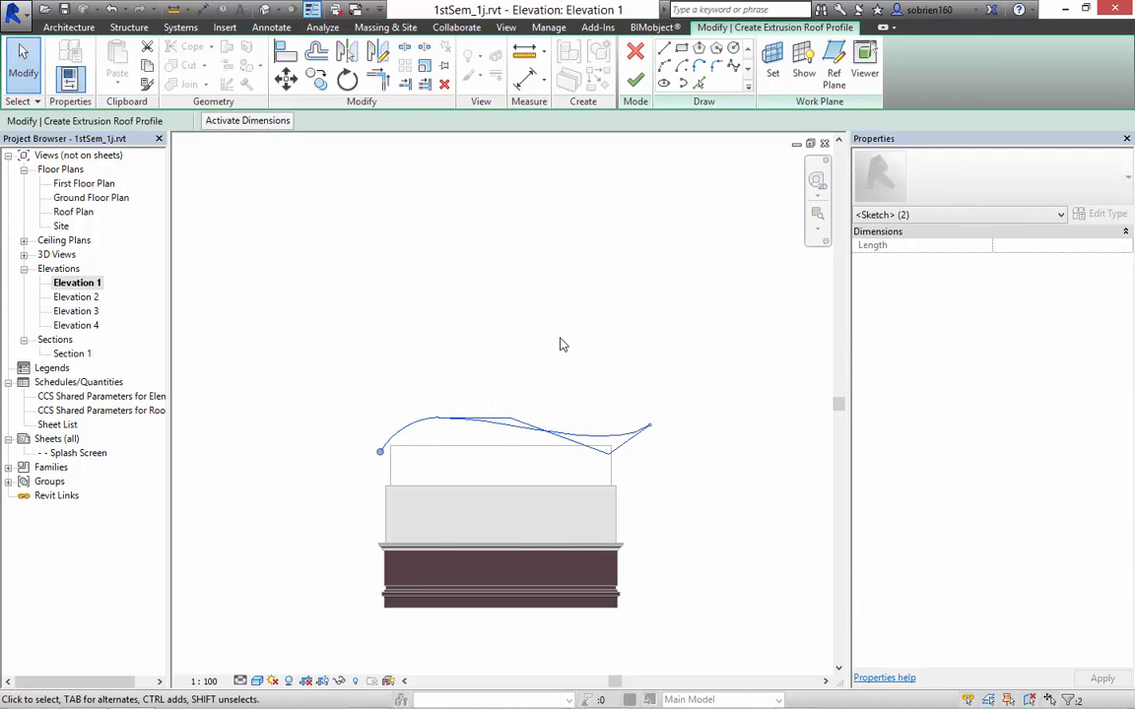
key(Left)
key(Left)
key(Left)
key(Left)
key(Escape)
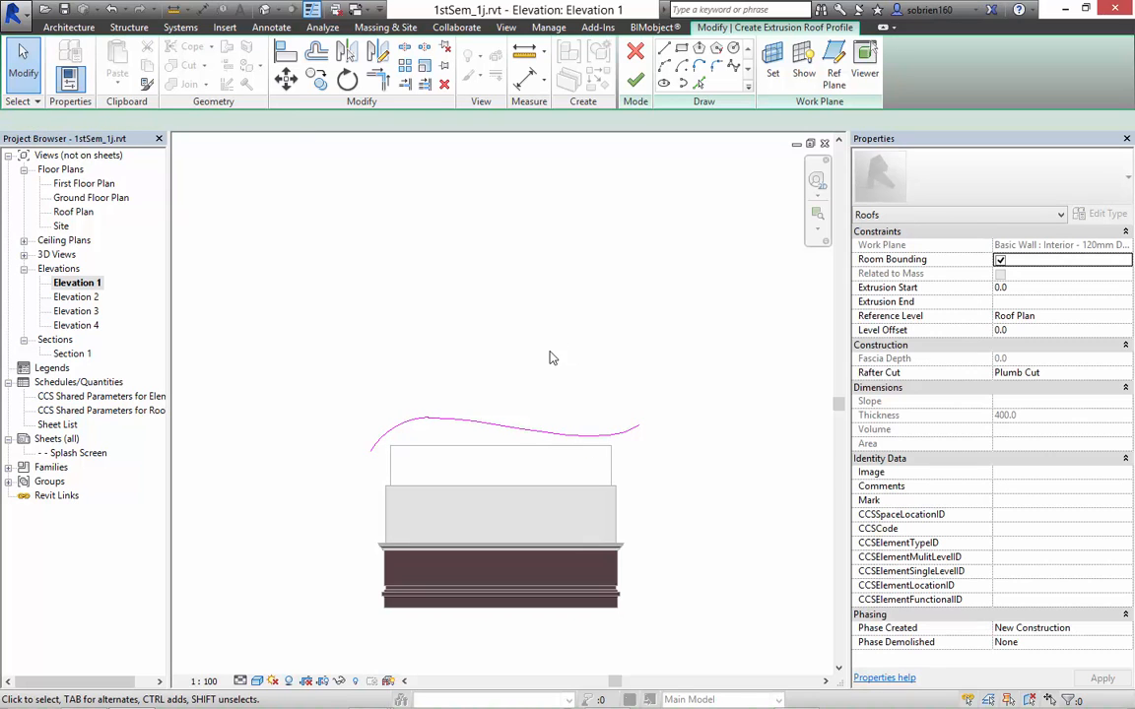
Check the profile's overhang at both edges of the block and finish the sketch as a Generic - 400mm extruded roof.
scroll(601, 395, up, 4)
middle_drag(601, 398, 579, 394)
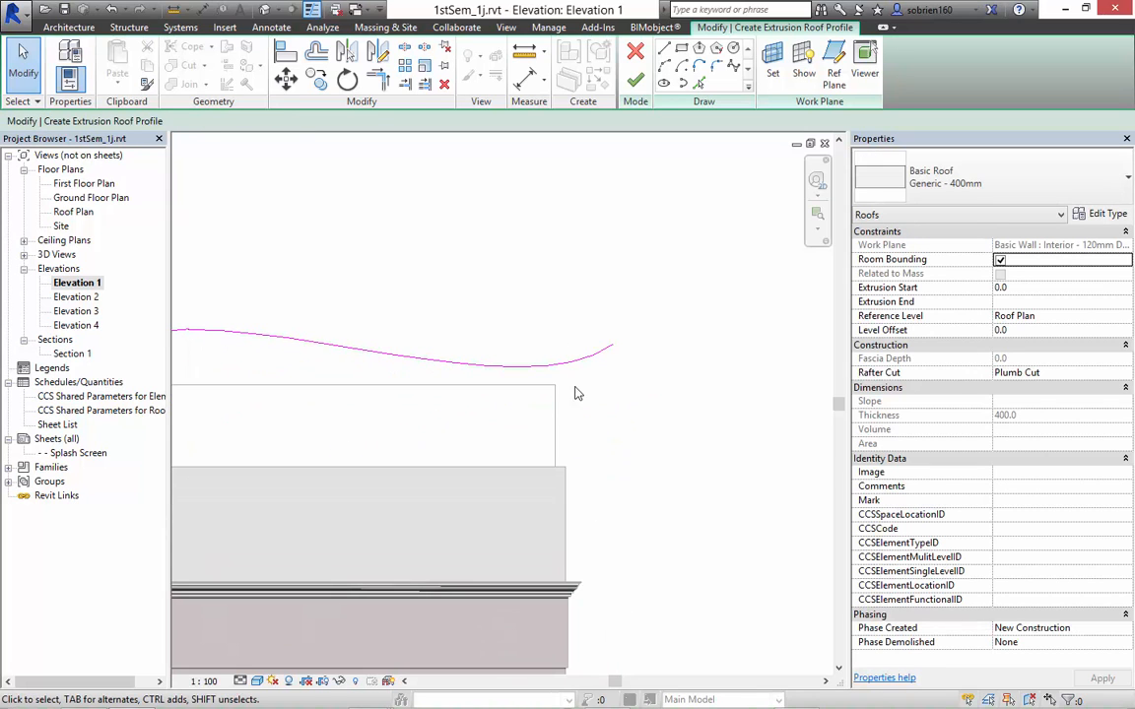
click(608, 357)
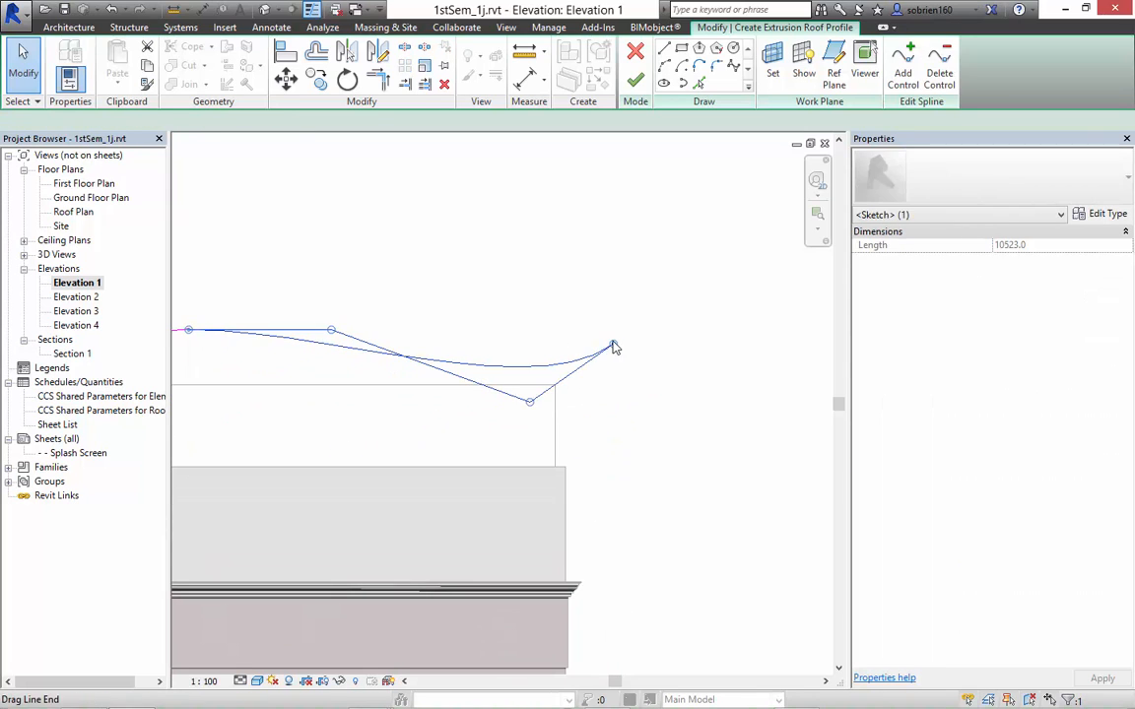
key(Escape)
middle_drag(585, 399, 663, 413)
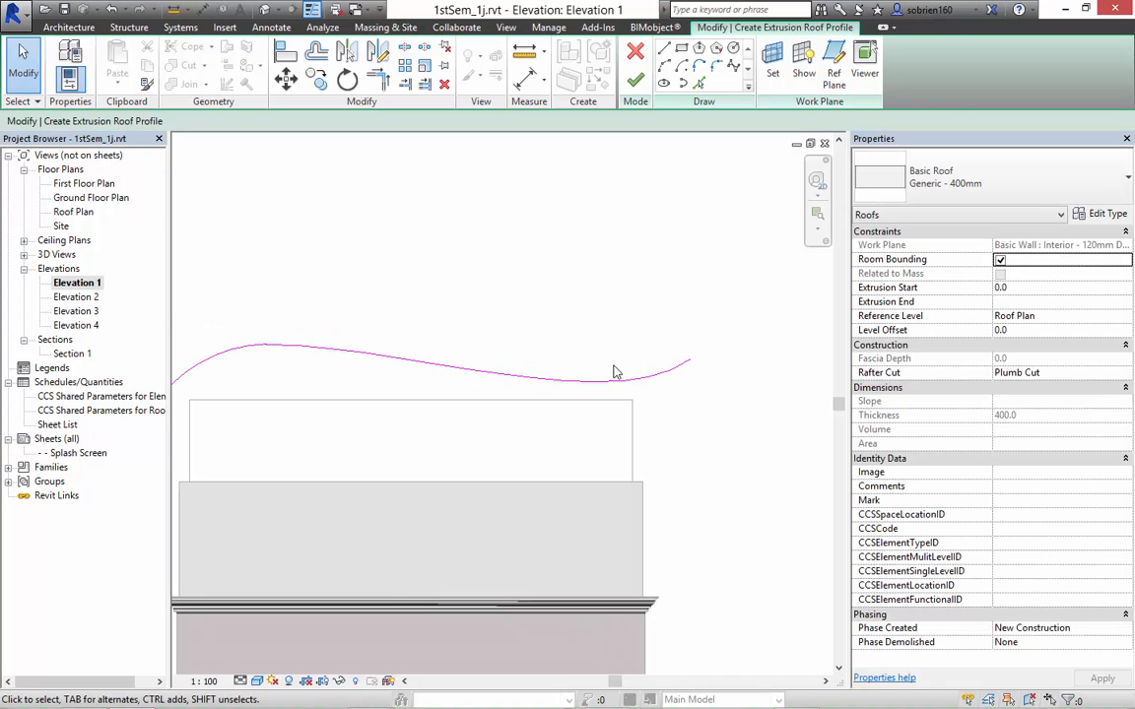
middle_drag(434, 351, 511, 319)
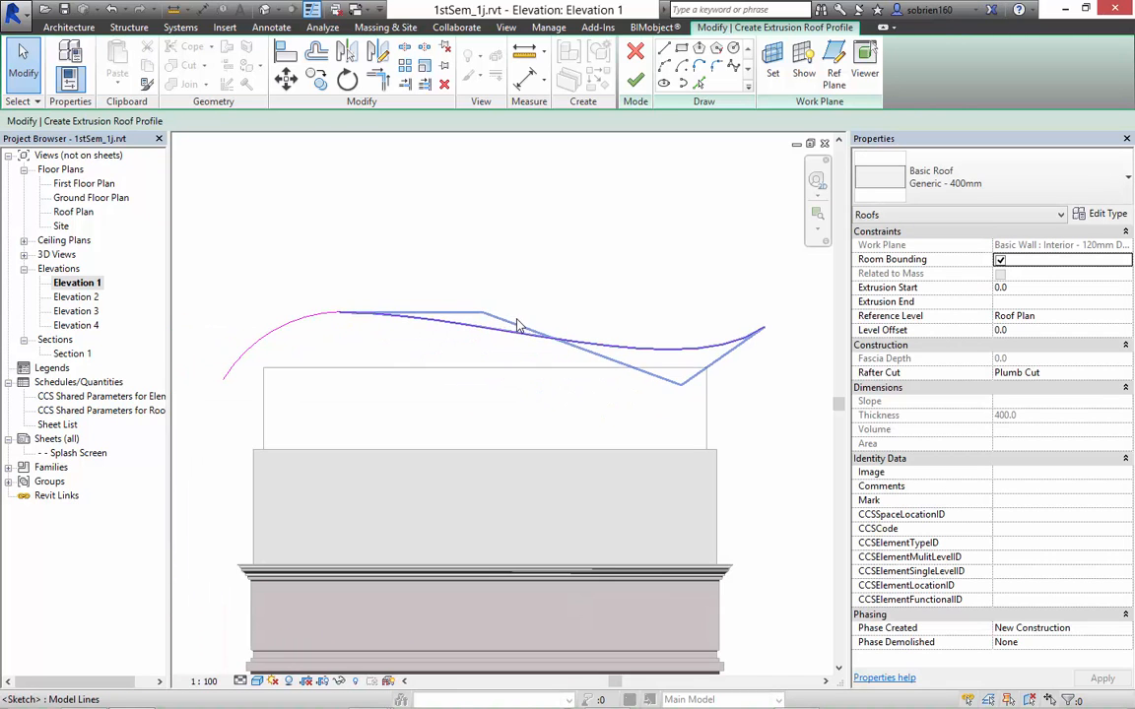
scroll(516, 325, down, 3)
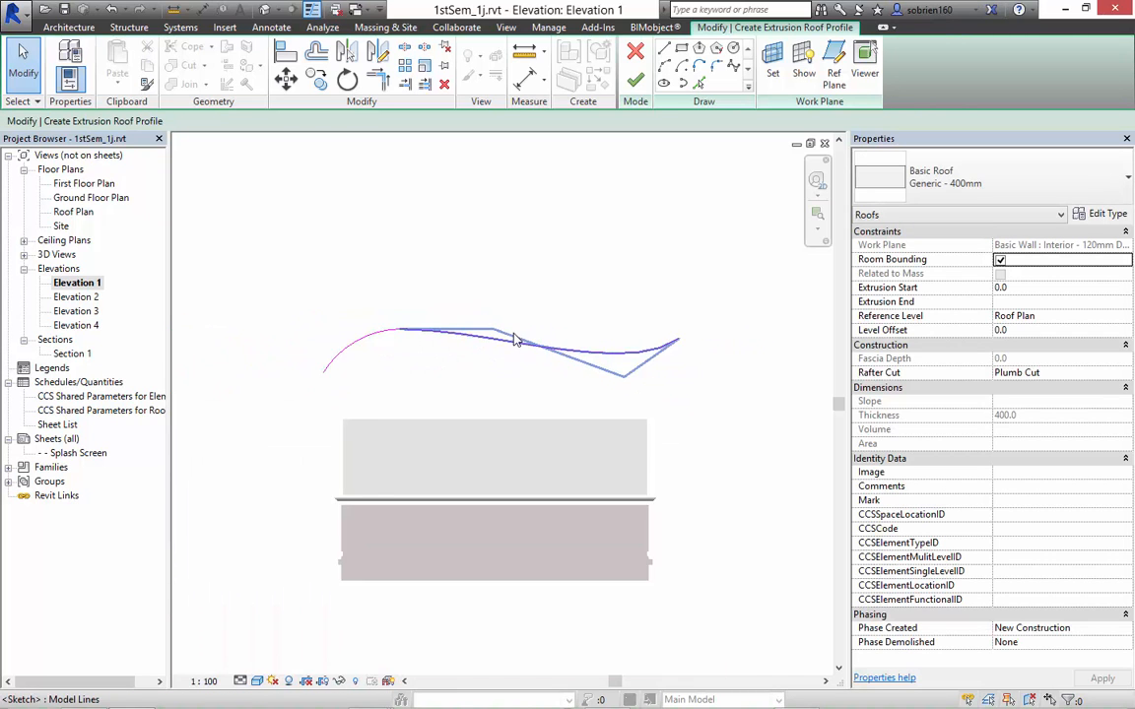
click(635, 78)
key(Escape)
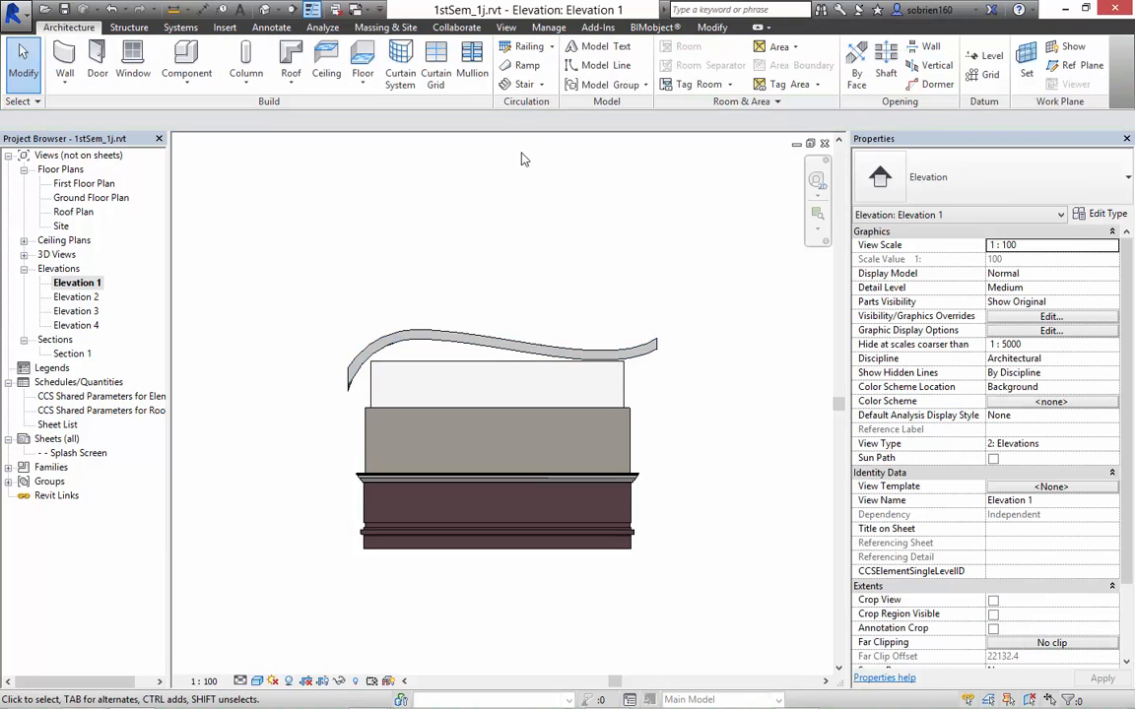
In the default 3D view, stretch both ends of the curved roof so it covers the whole block with a small overhang.
click(268, 11)
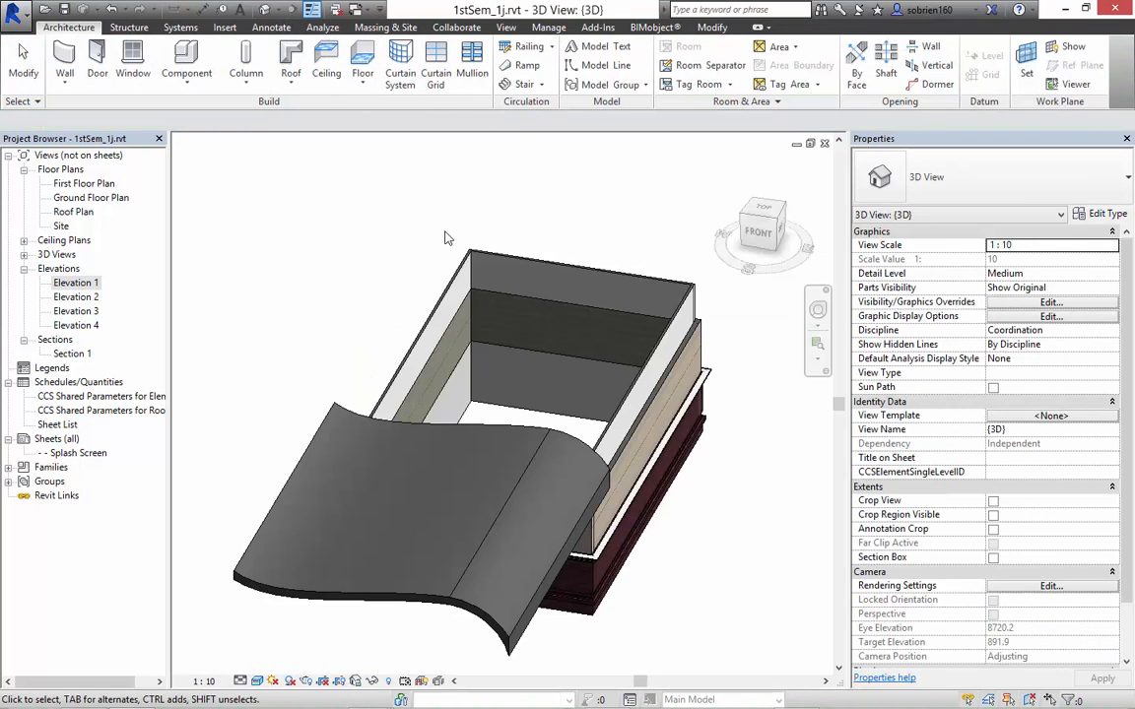
shift+middle_drag(445, 237, 407, 334)
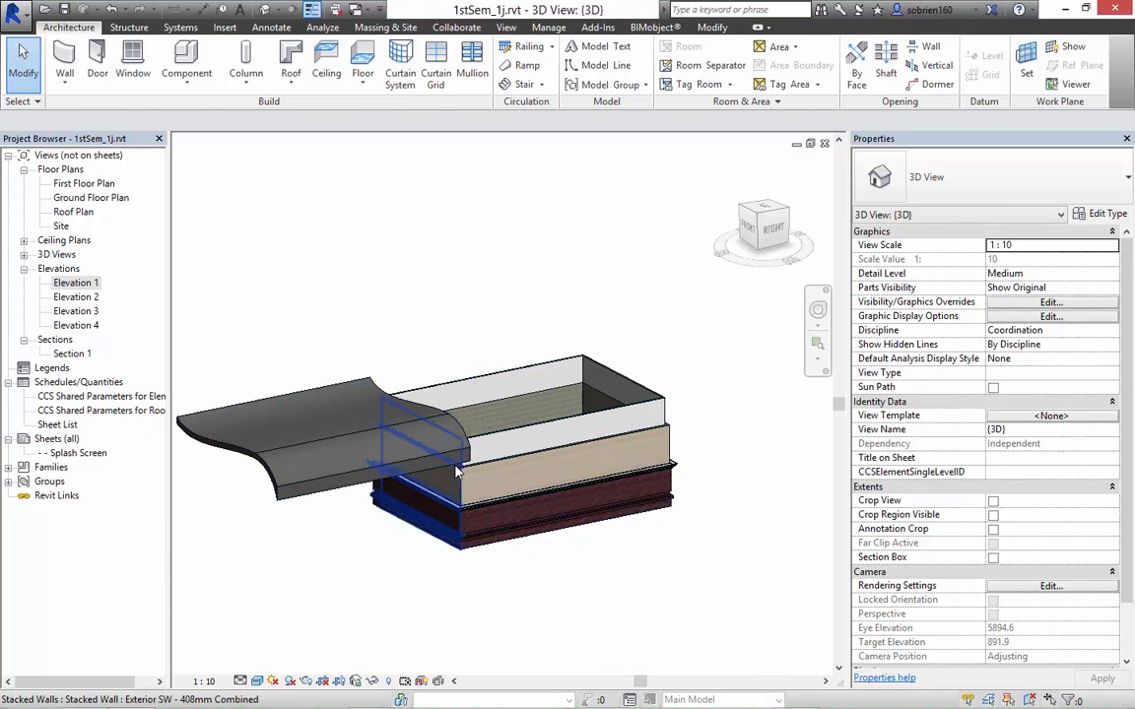
shift+middle_drag(458, 464, 428, 383)
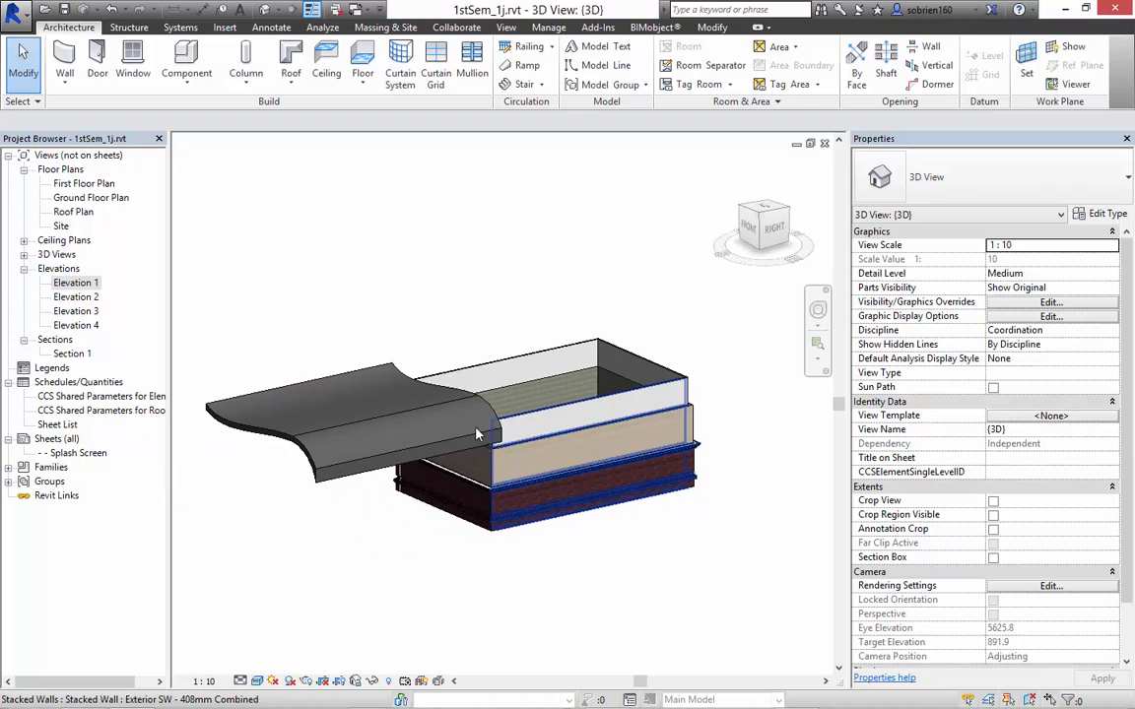
click(401, 385)
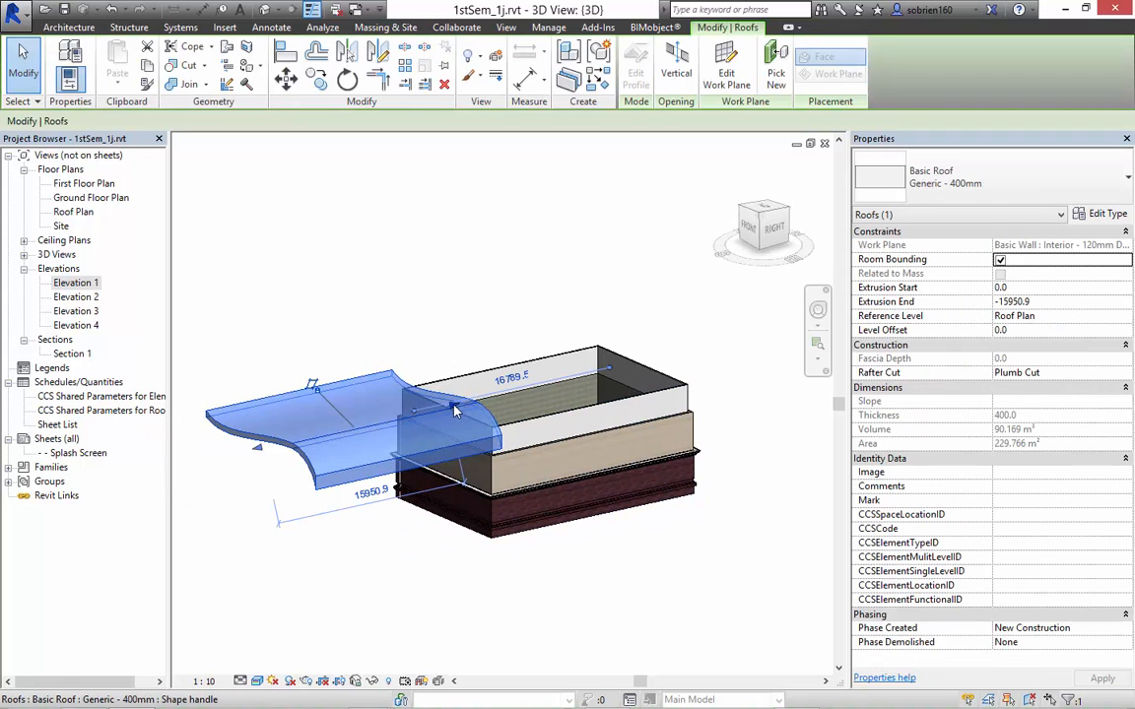
drag(414, 373, 688, 361)
drag(730, 347, 741, 344)
drag(323, 439, 526, 387)
click(486, 313)
Attach the tops of the block's four stacked walls to the curved roof.
shift+middle_drag(527, 365, 455, 297)
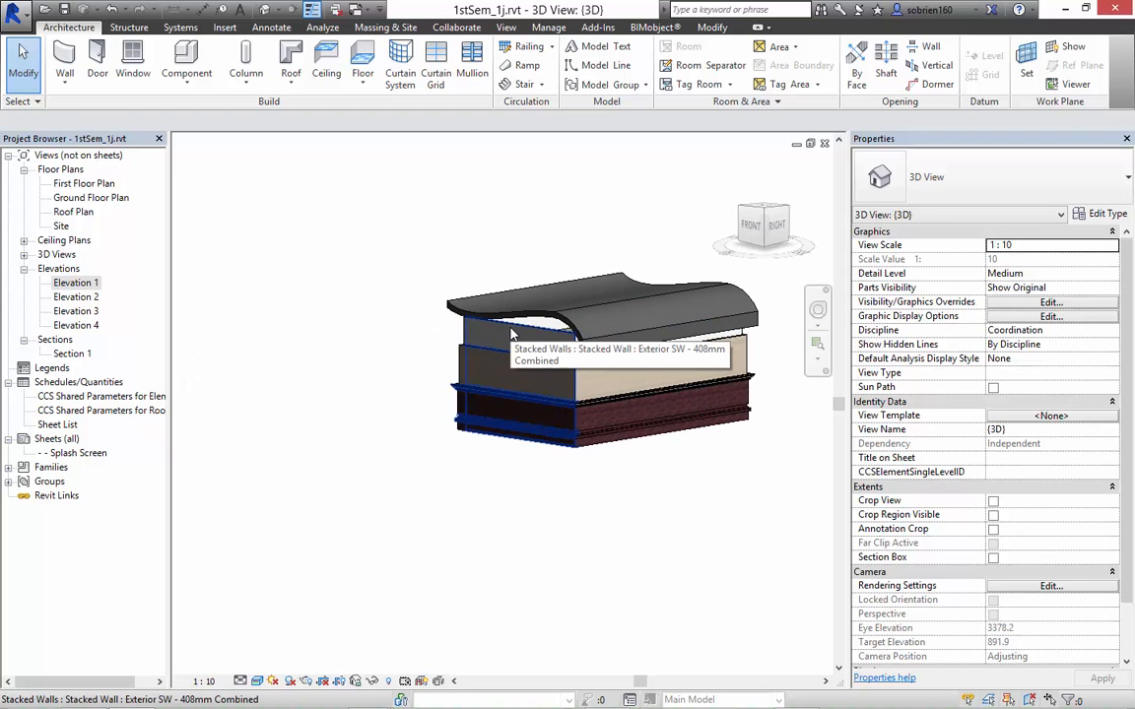
key(Tab)
click(512, 336)
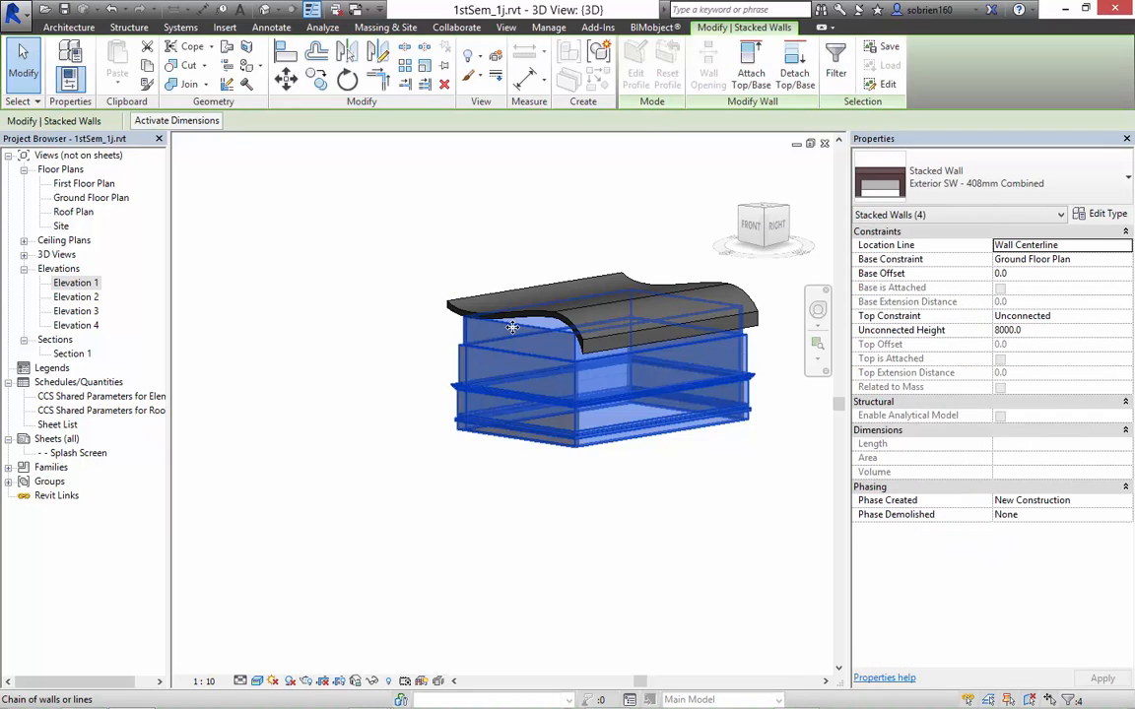
click(751, 67)
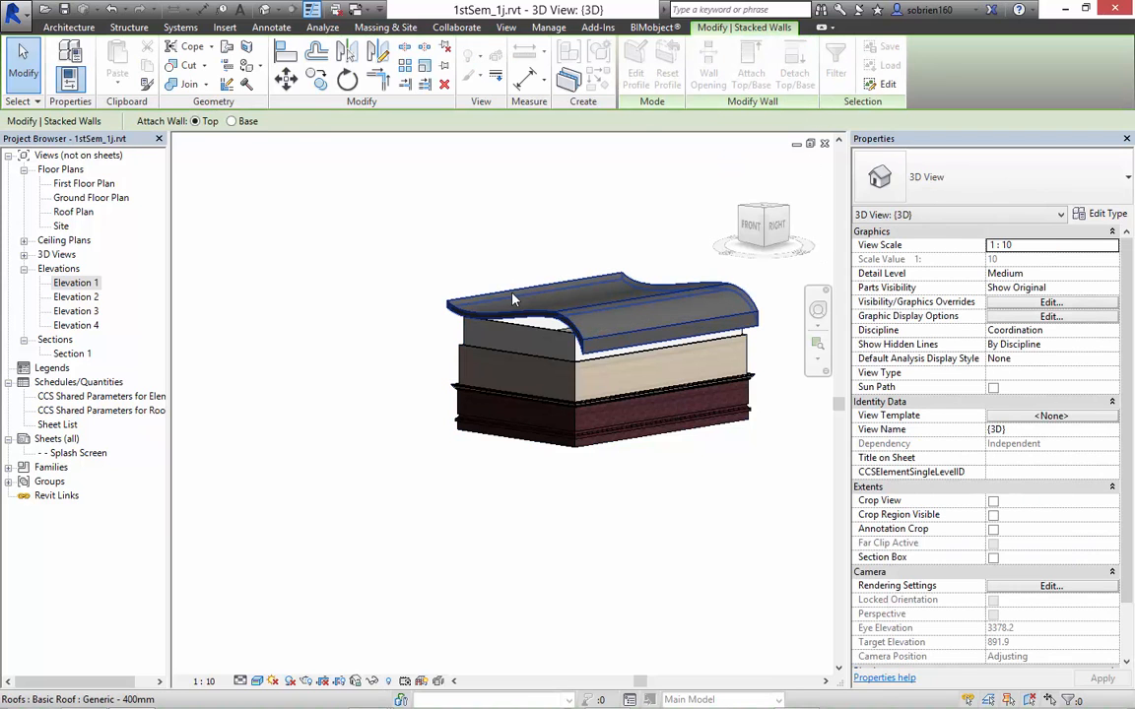
click(419, 350)
shift+drag(562, 365, 560, 367)
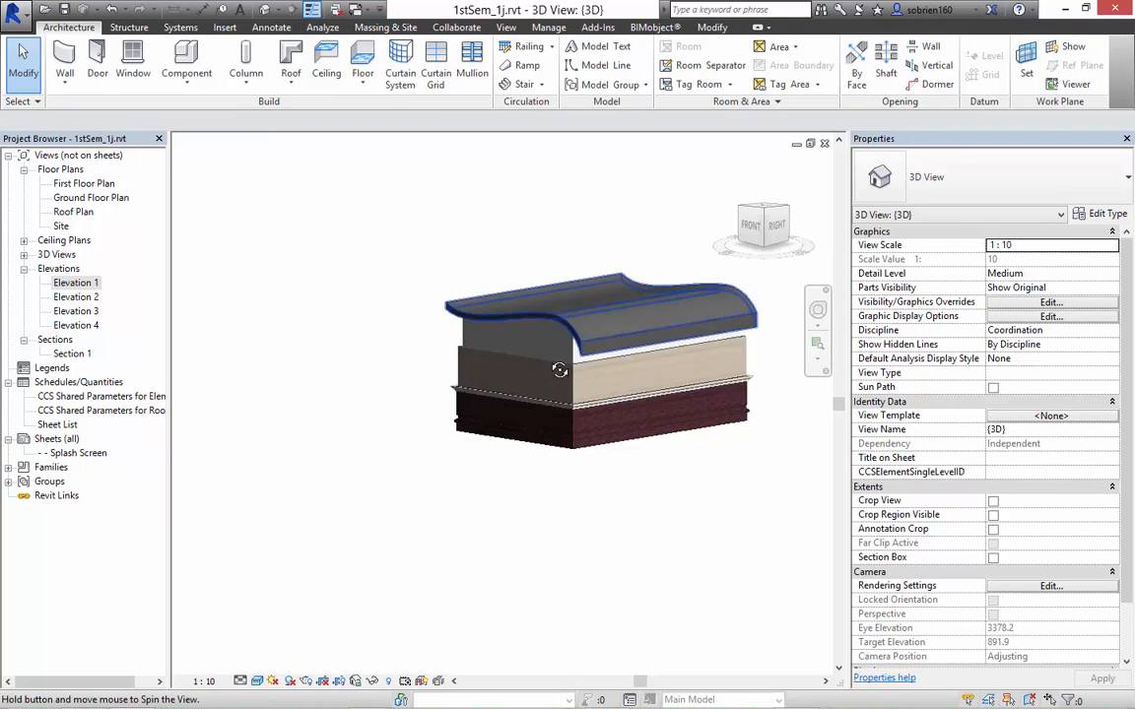
shift+middle_drag(559, 368, 434, 335)
scroll(441, 317, up, 6)
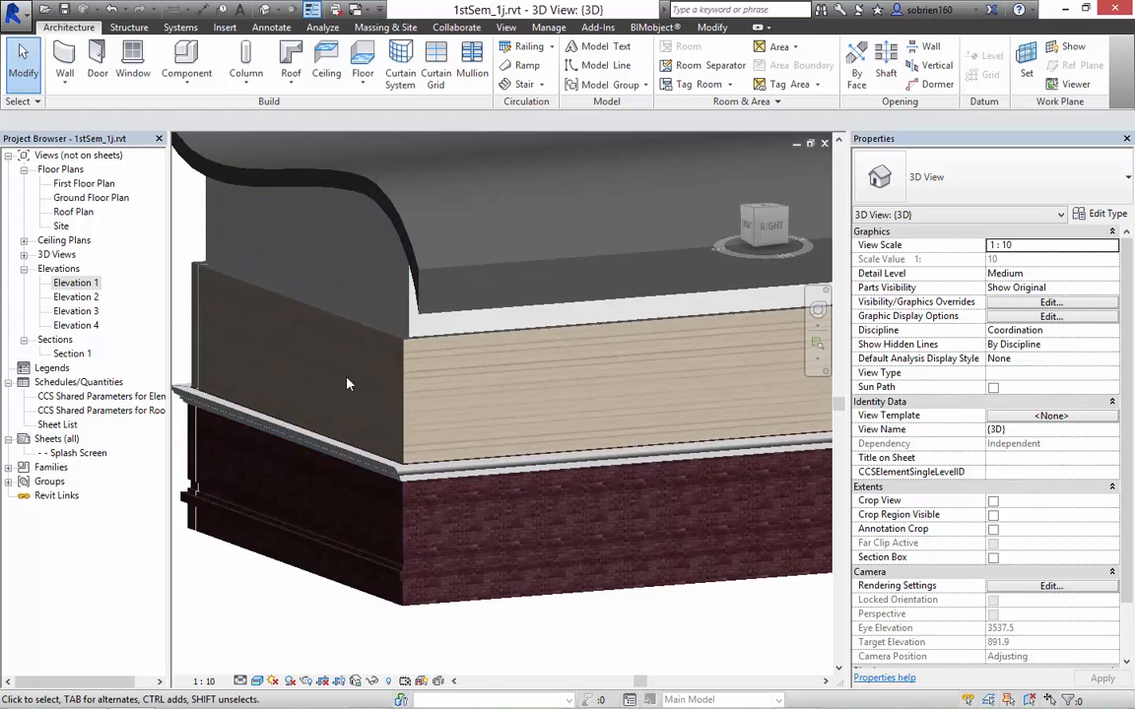
Change the curved roof's type to Test Roof.
click(442, 313)
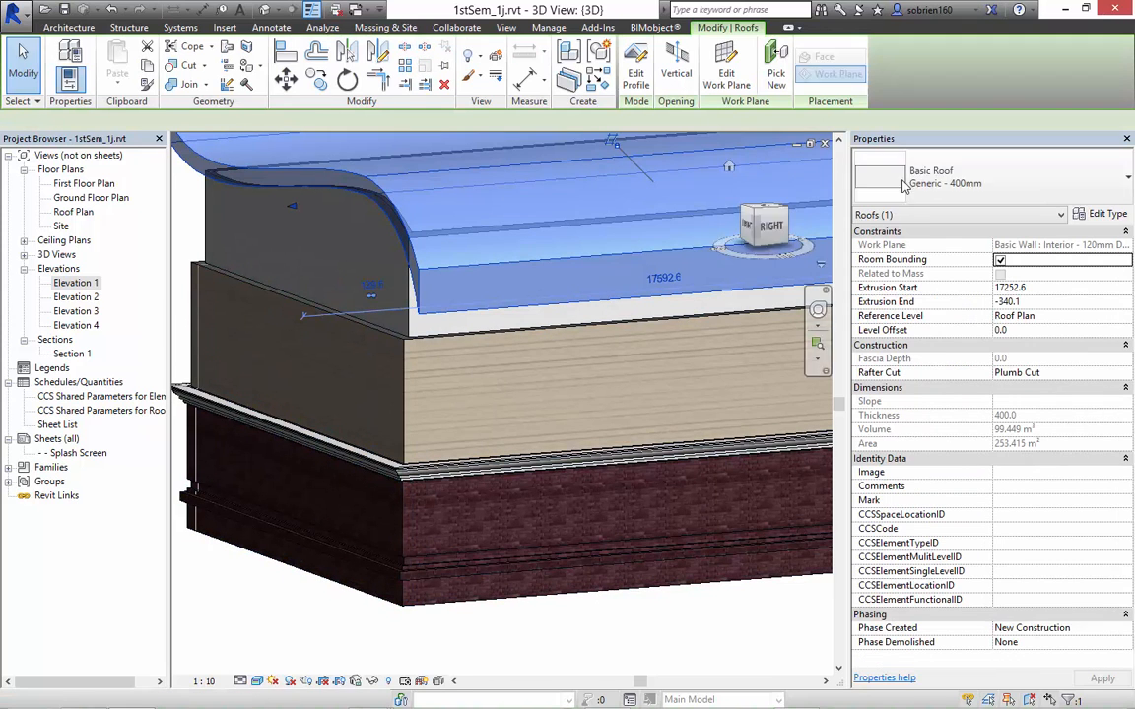
click(1024, 184)
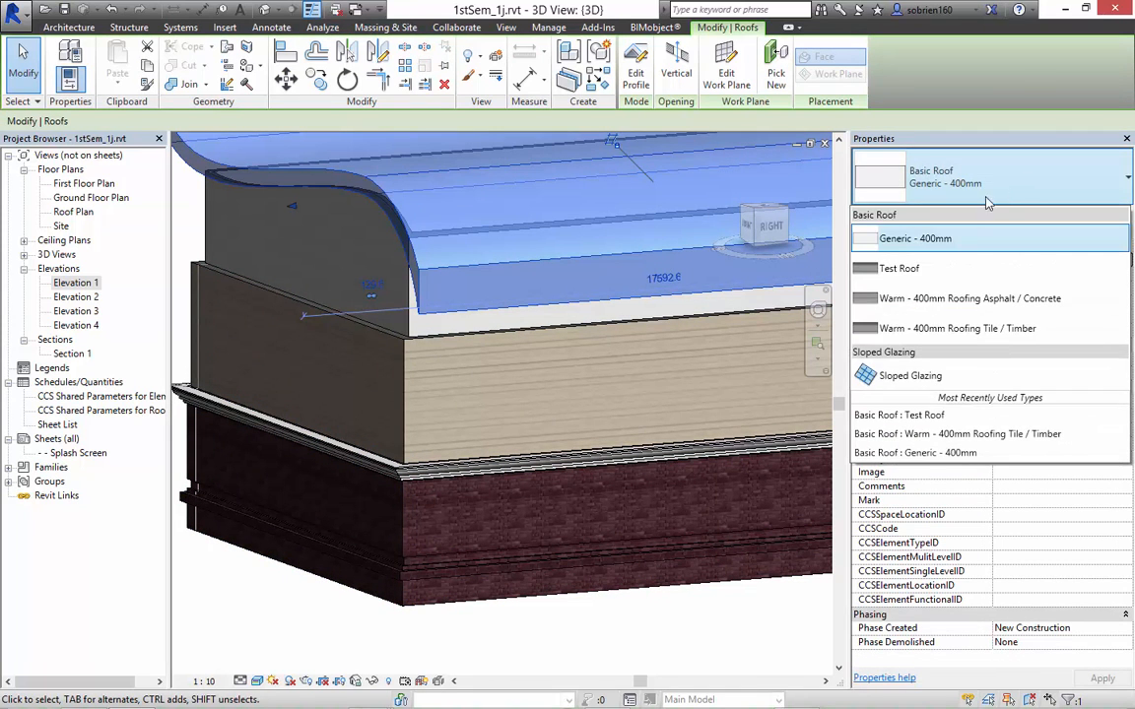
click(965, 269)
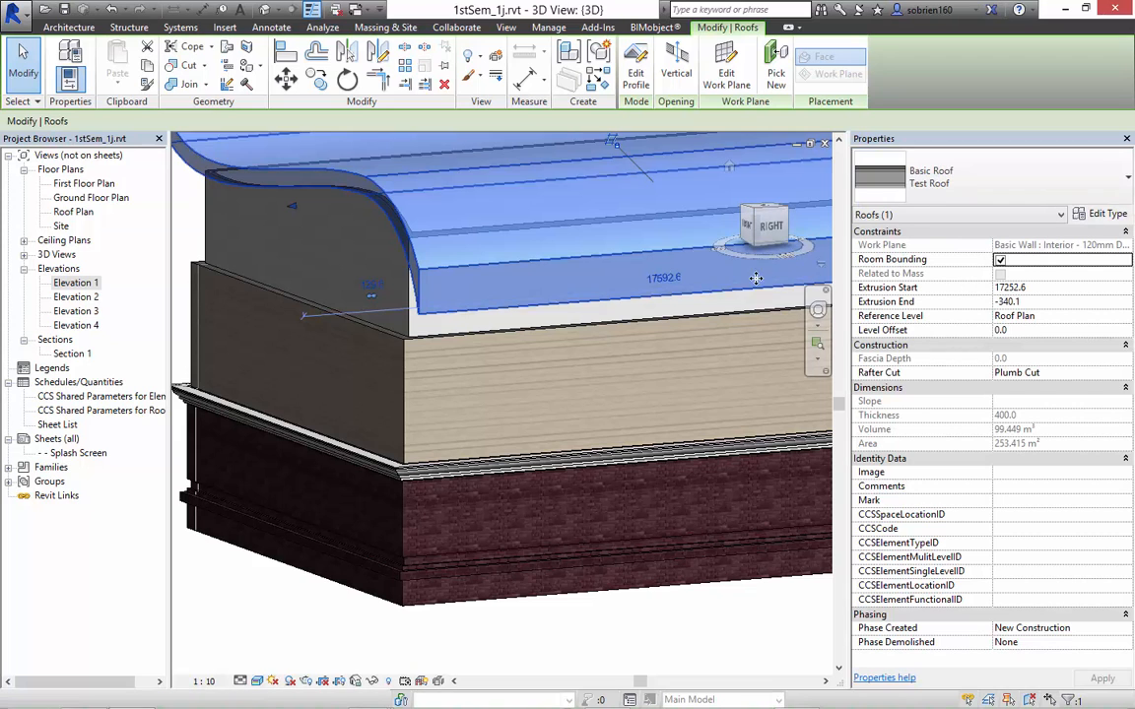
click(244, 595)
middle_drag(304, 540, 350, 416)
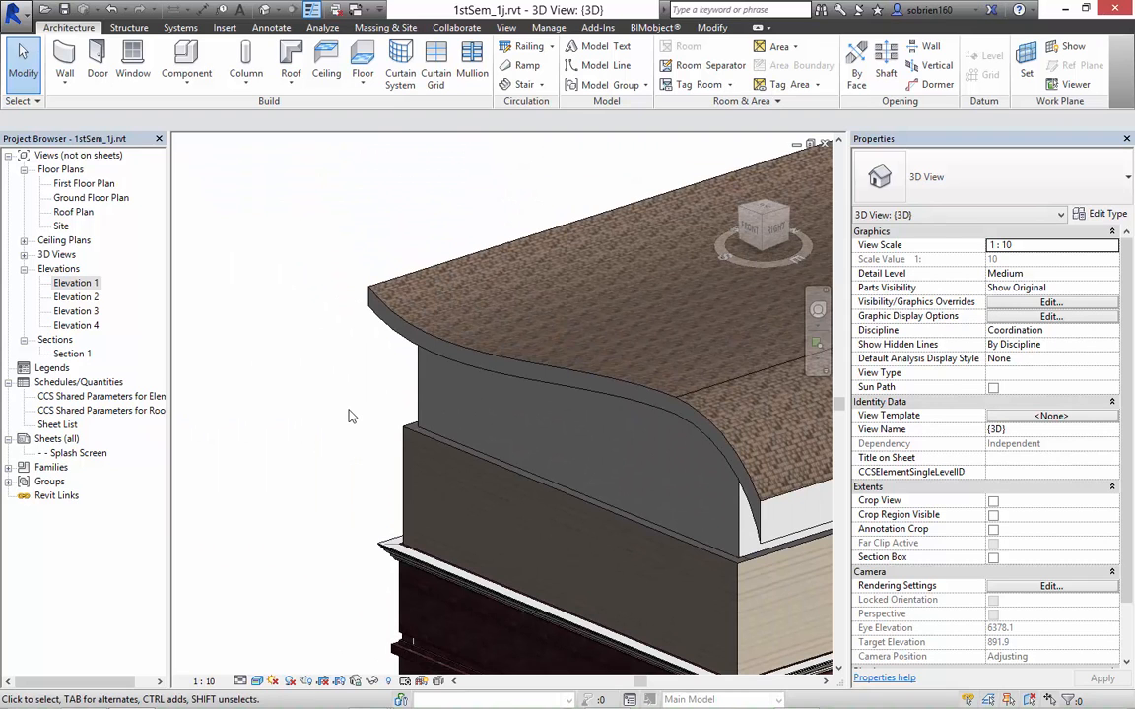
shift+middle_drag(389, 389, 502, 455)
scroll(500, 466, down, 1)
mouse_move(352, 697)
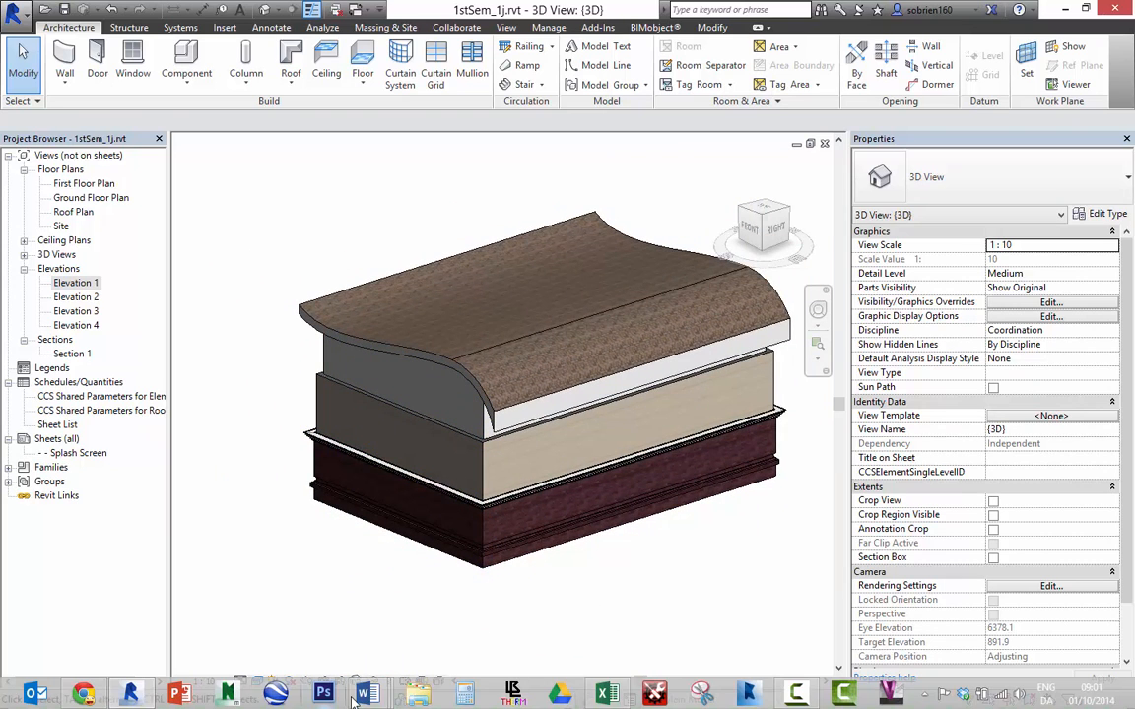
Place a roof gutter along the front lower edge of the curved roof.
middle_drag(311, 538, 329, 536)
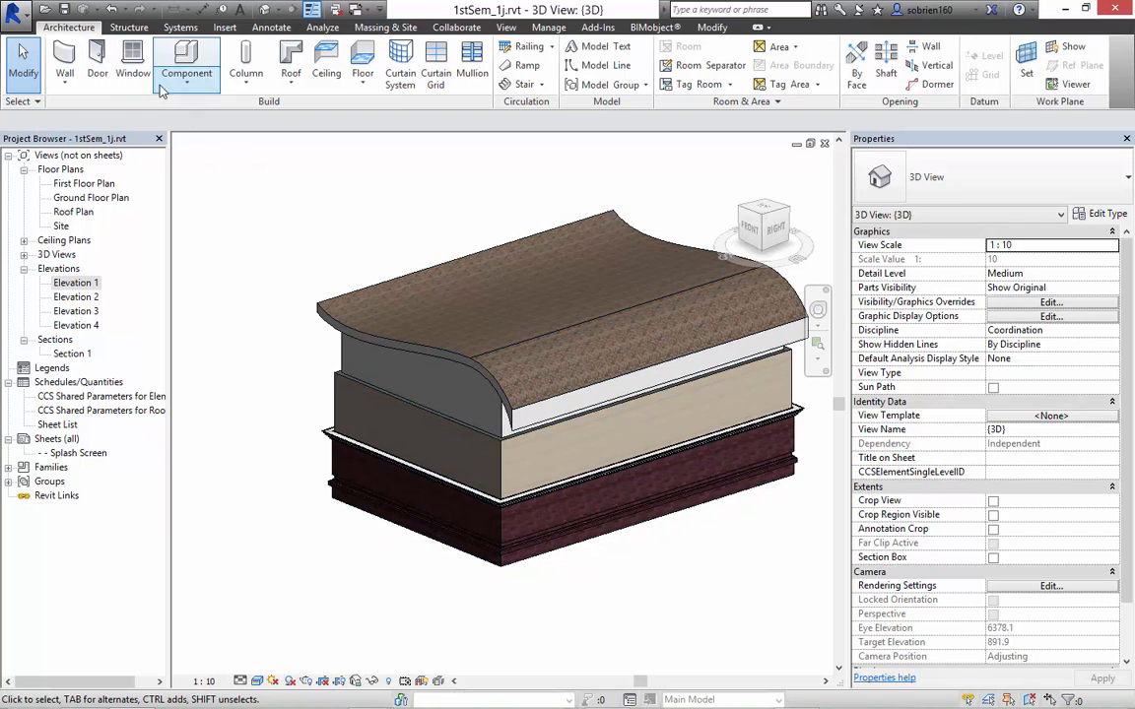
click(290, 84)
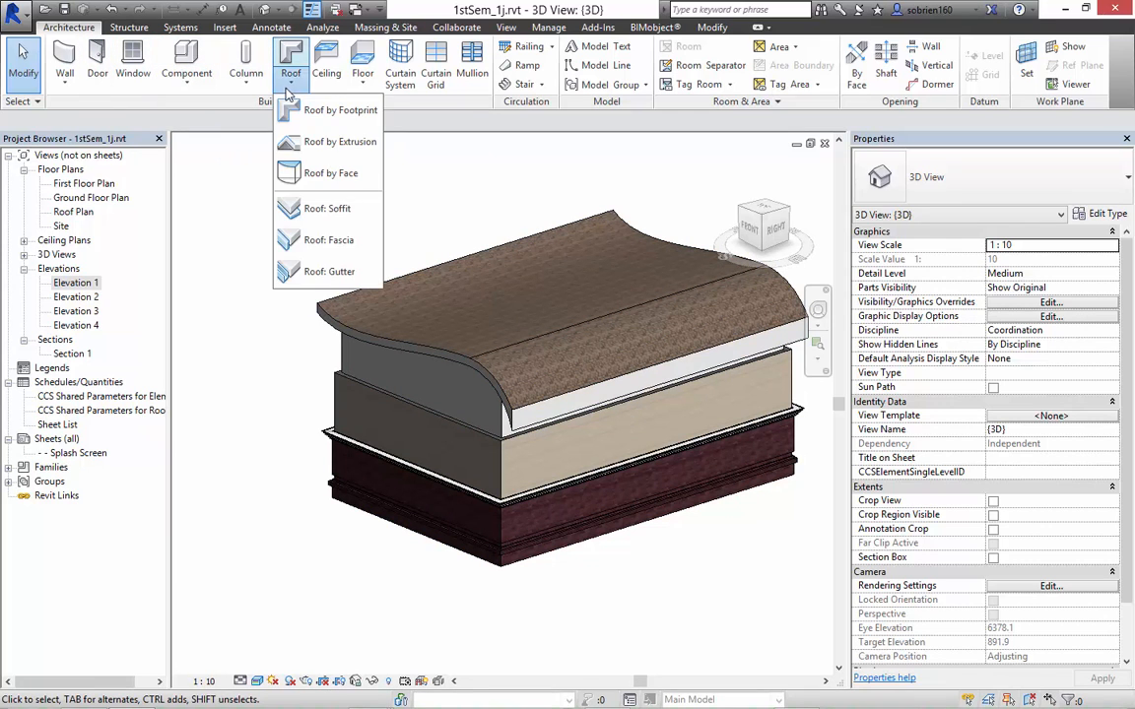
click(325, 271)
scroll(549, 385, up, 6)
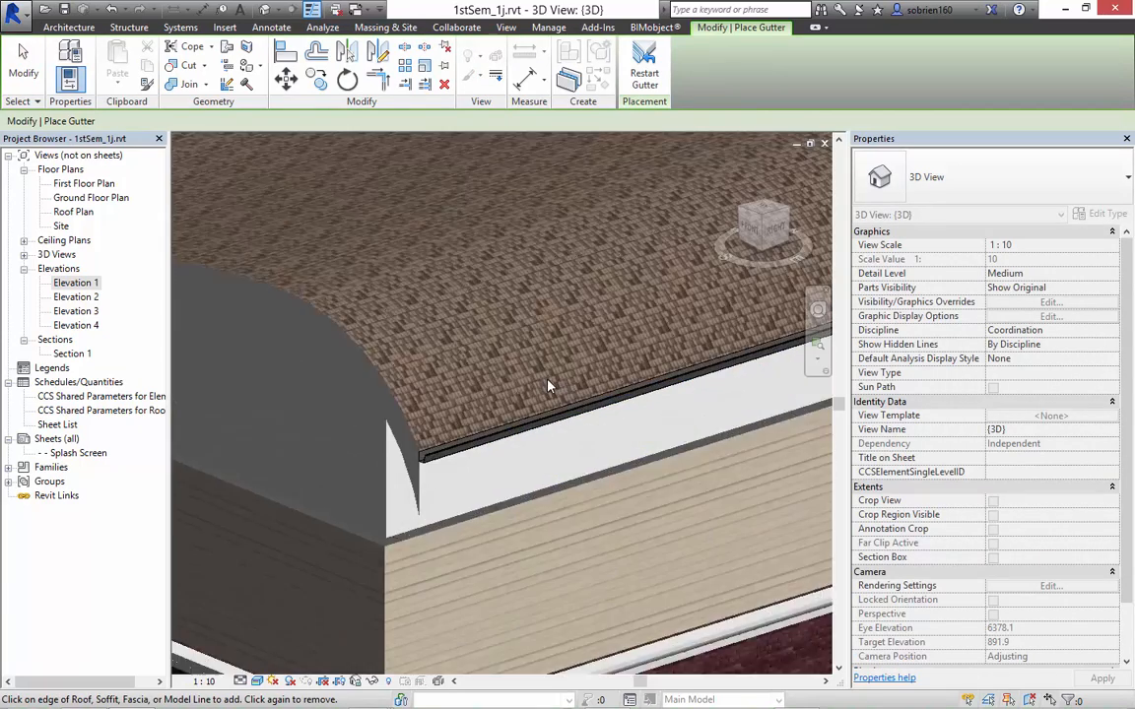
scroll(549, 384, down, 6)
key(Escape)
key(Escape)
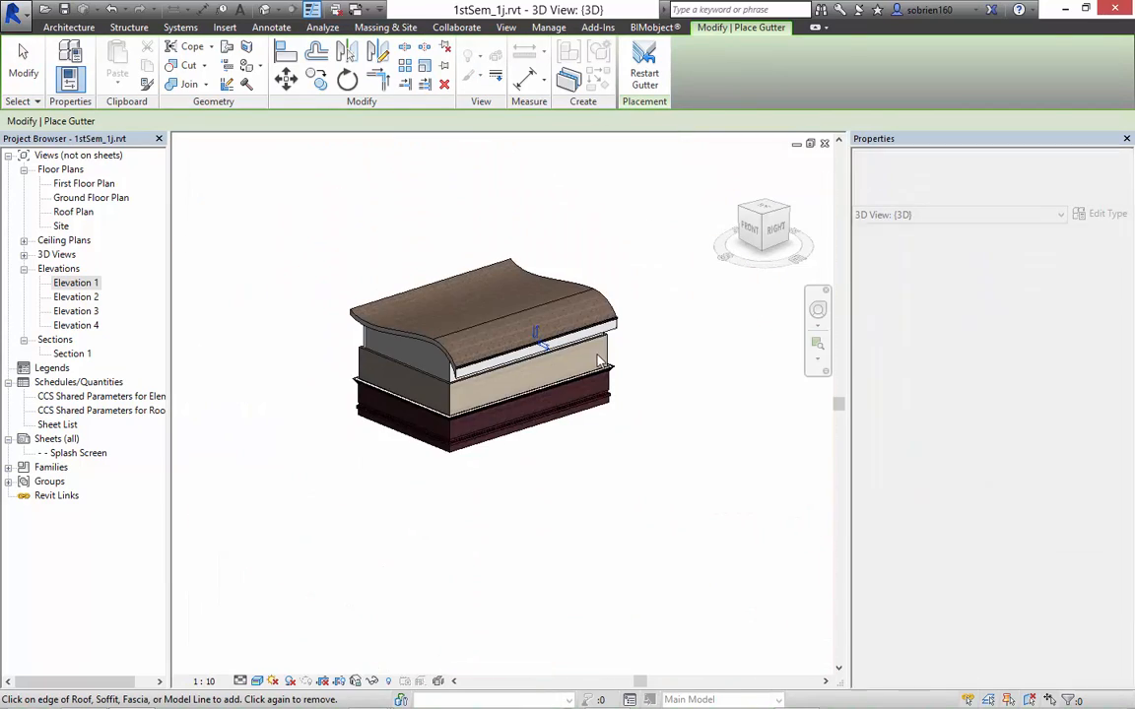
Examine both roofed buildings from several sides and check the Roofs and Floors objectives in the browser's lecture plan.
shift+middle_drag(565, 372, 537, 422)
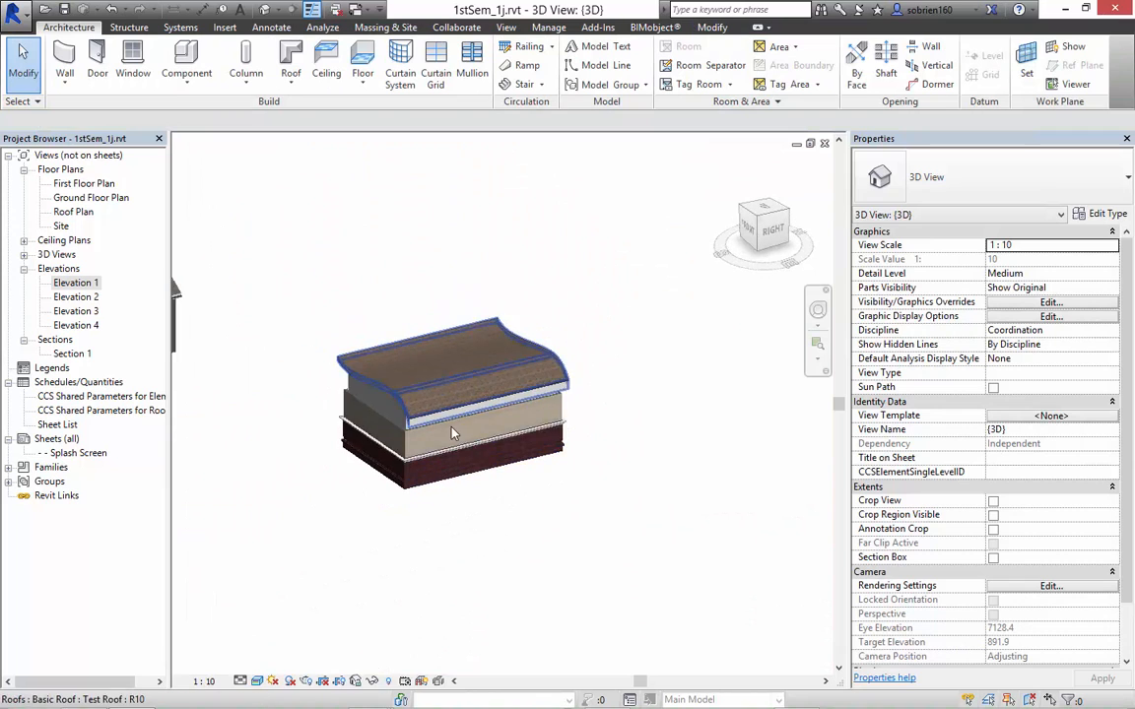
scroll(388, 487, down, 3)
shift+middle_drag(375, 495, 501, 510)
scroll(431, 499, up, 5)
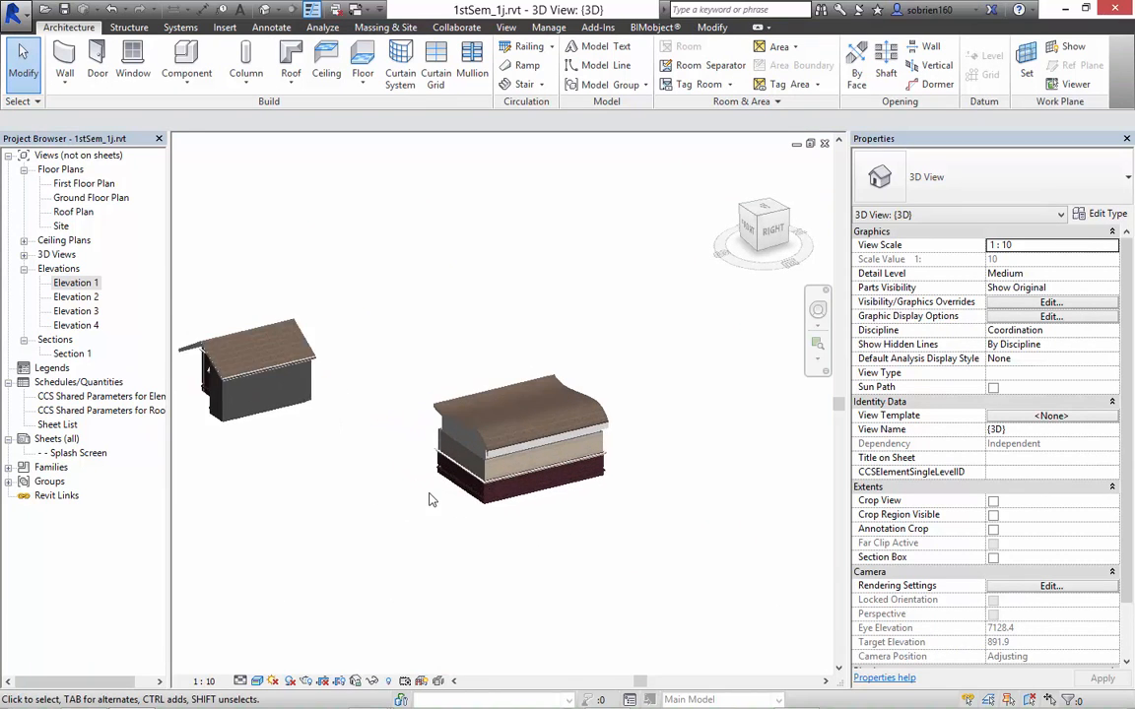
middle_drag(433, 494, 517, 409)
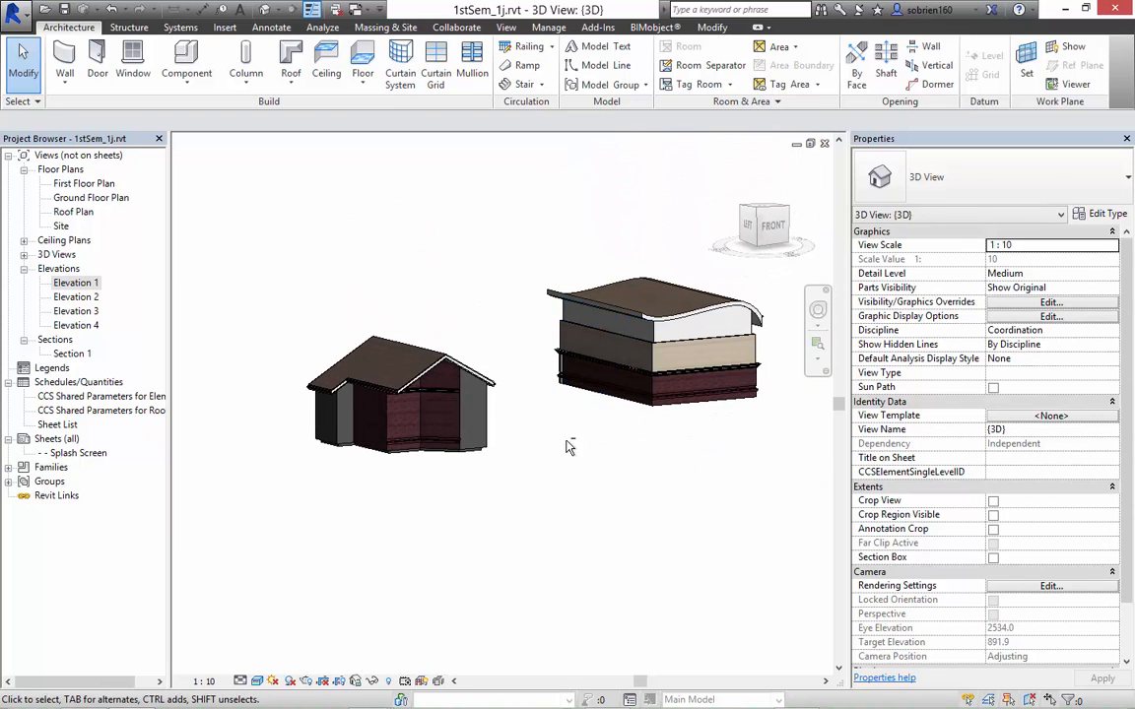
middle_drag(200, 482, 227, 570)
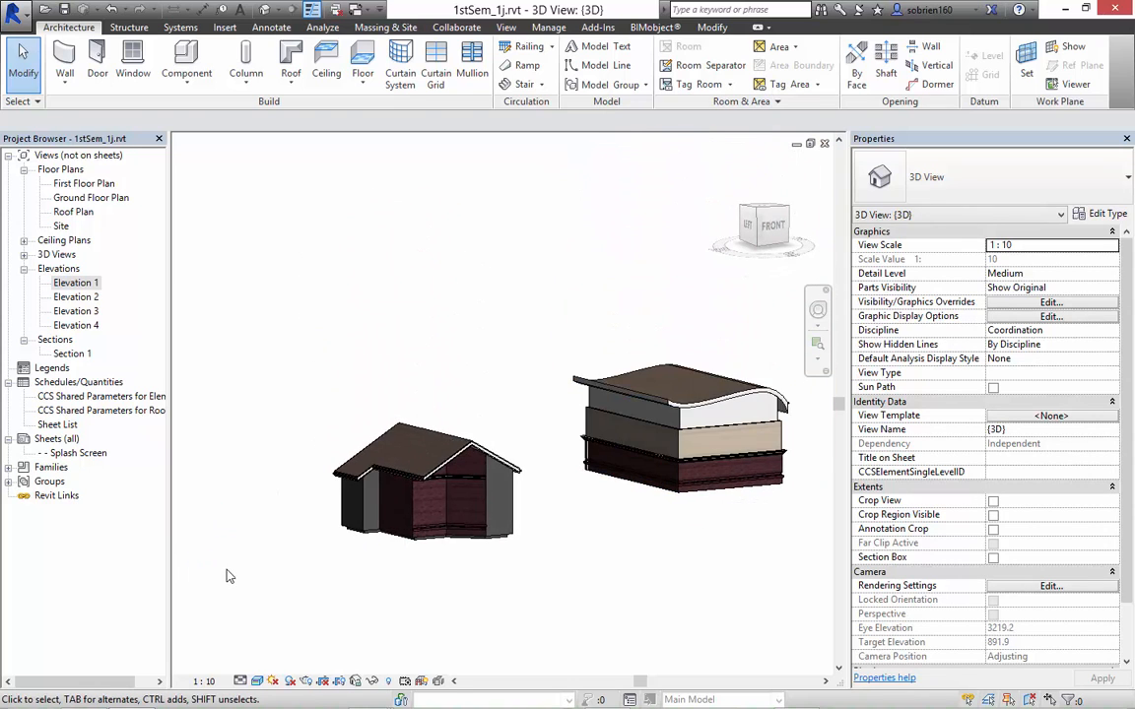
click(83, 693)
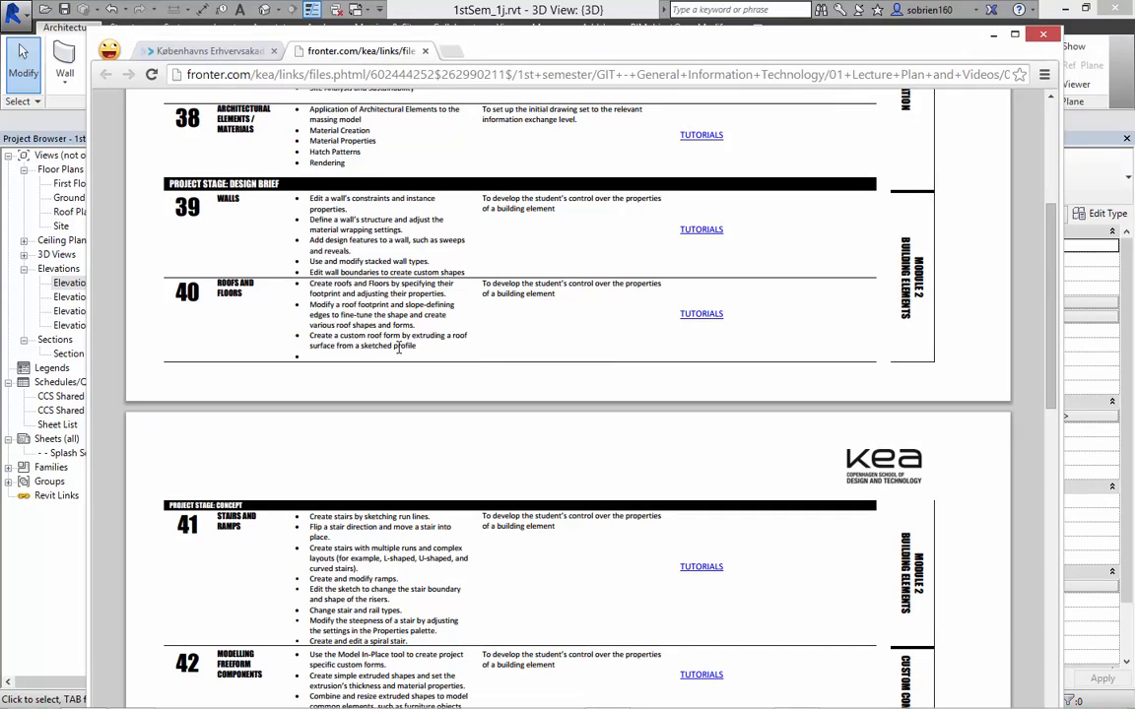
click(993, 35)
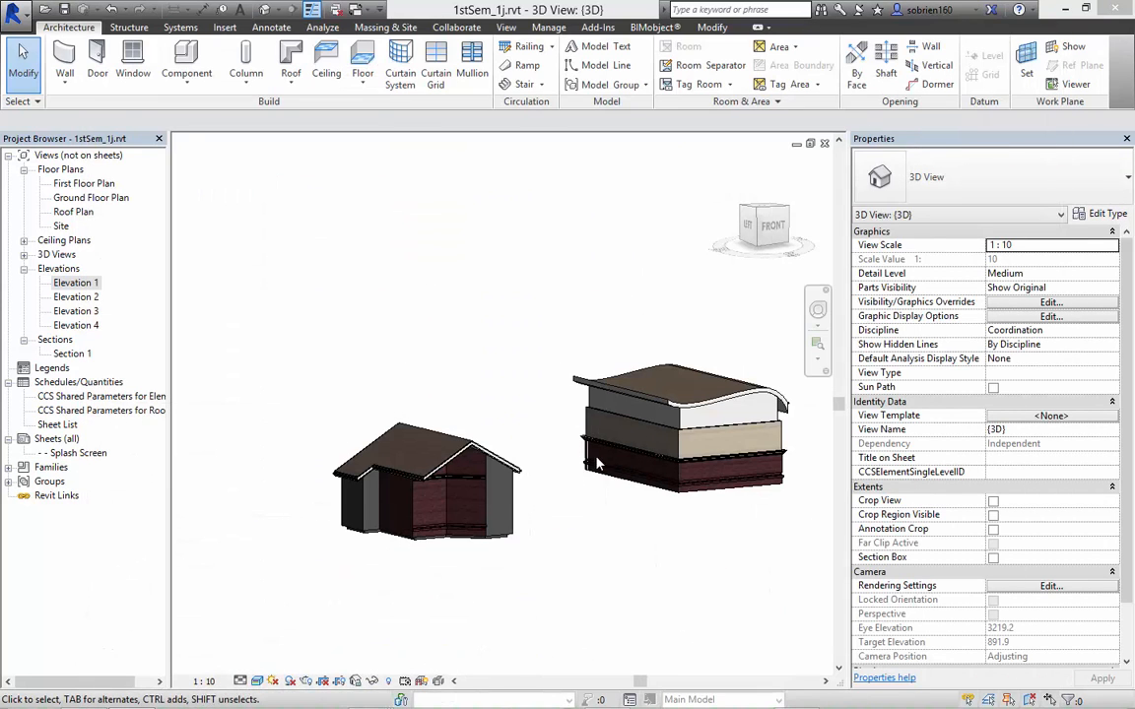
Start a roof by footprint on the Ground Floor Plan level and sketch a rectangle about 18000 by 26000 mm in front of the buildings.
shift+middle_drag(598, 464, 621, 532)
middle_drag(628, 485, 552, 340)
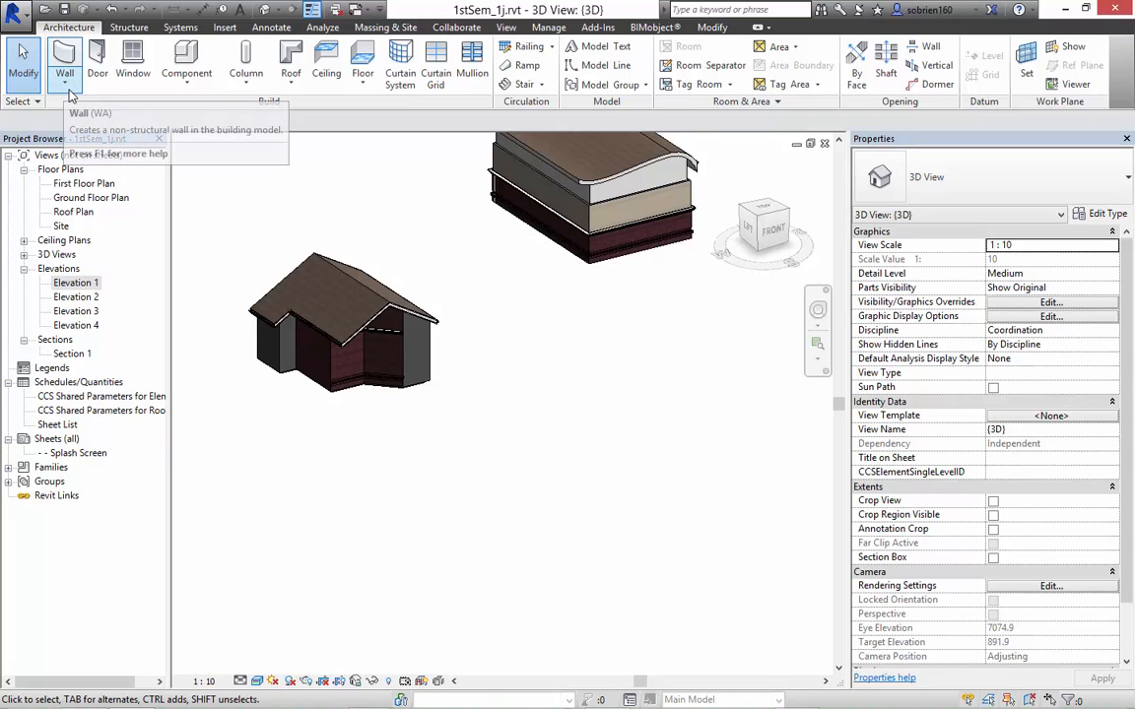
click(290, 87)
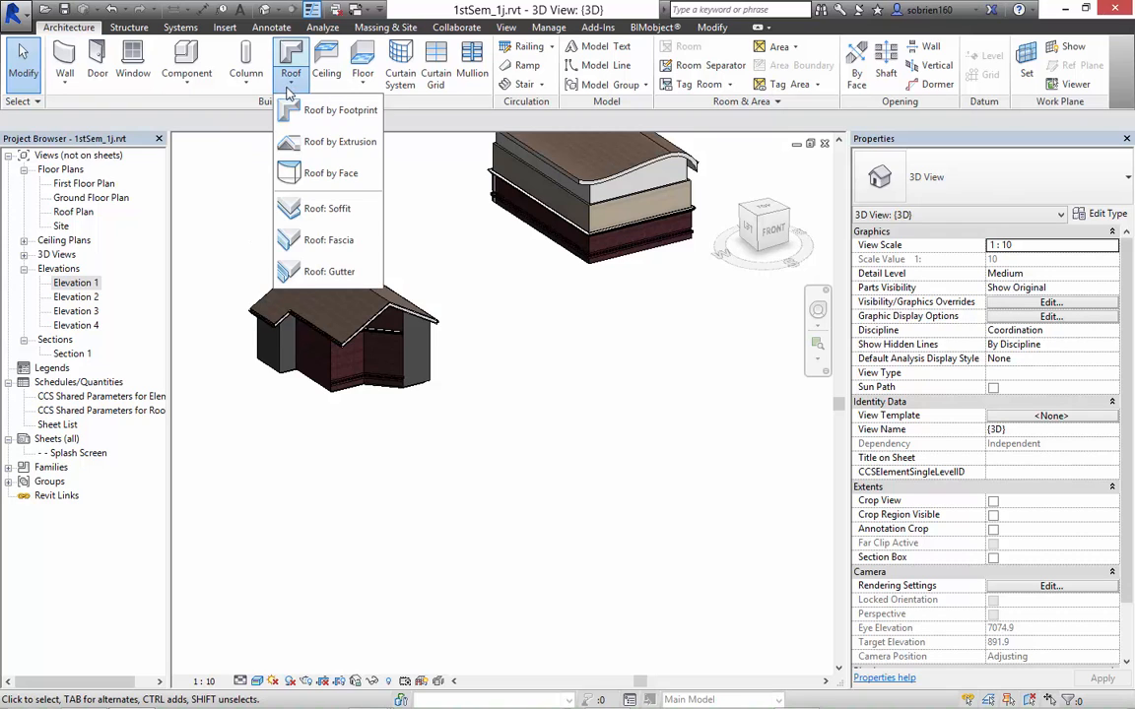
click(296, 109)
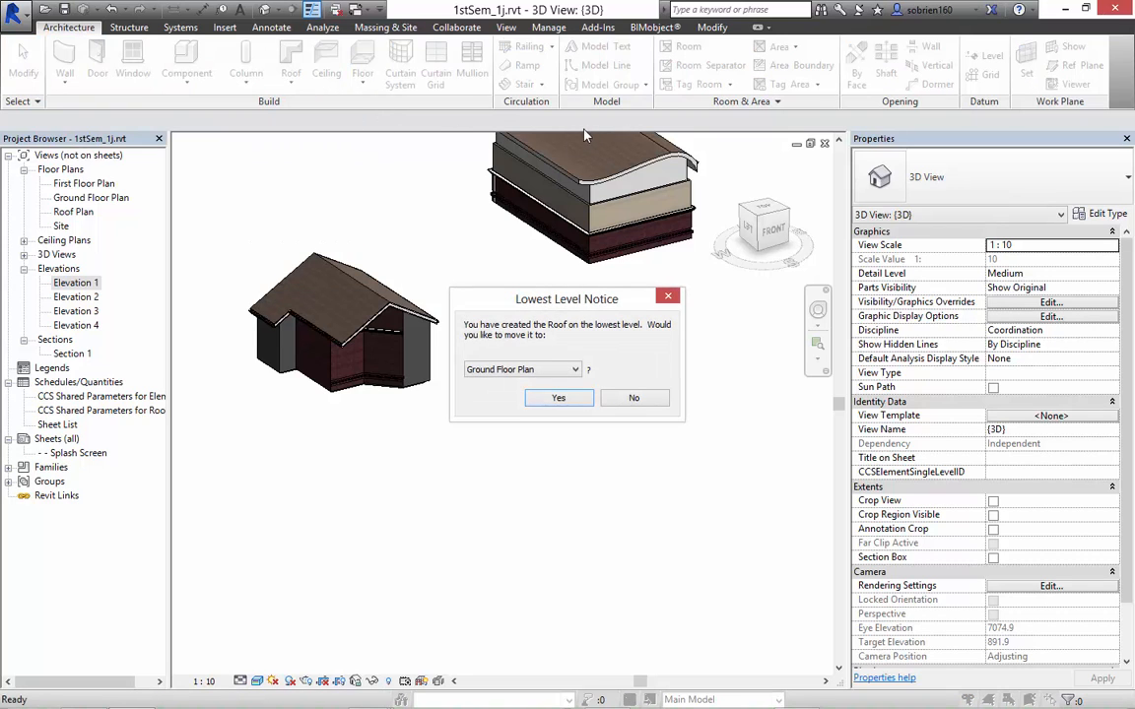
click(559, 398)
click(765, 47)
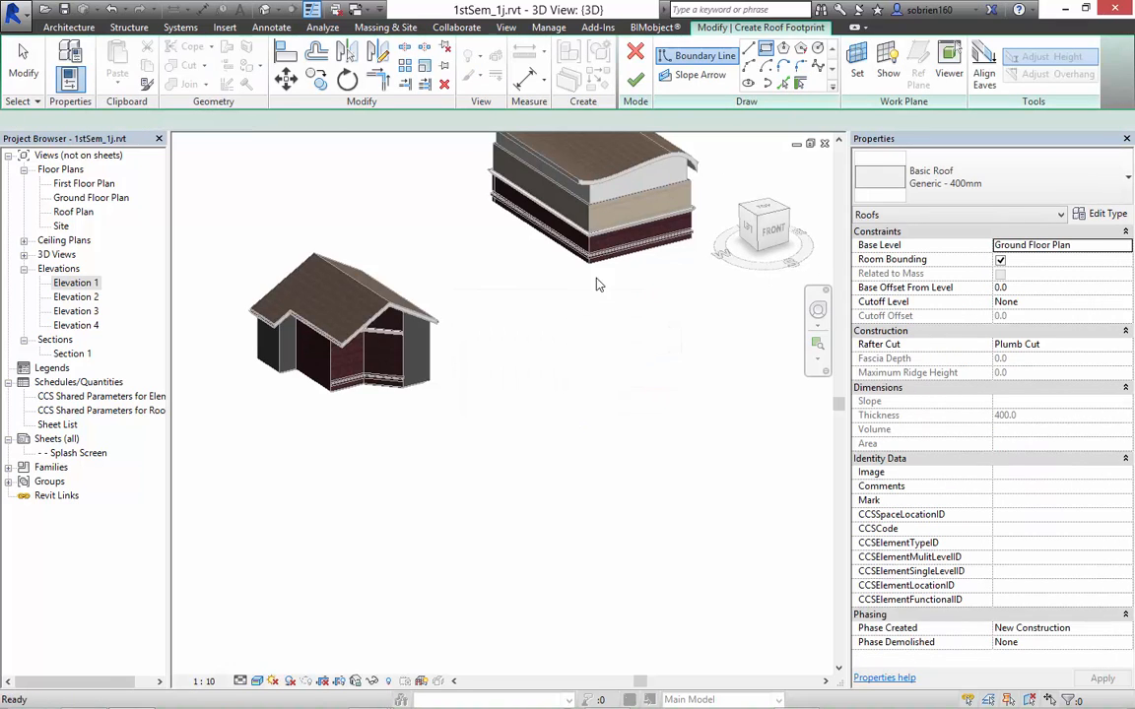
click(550, 405)
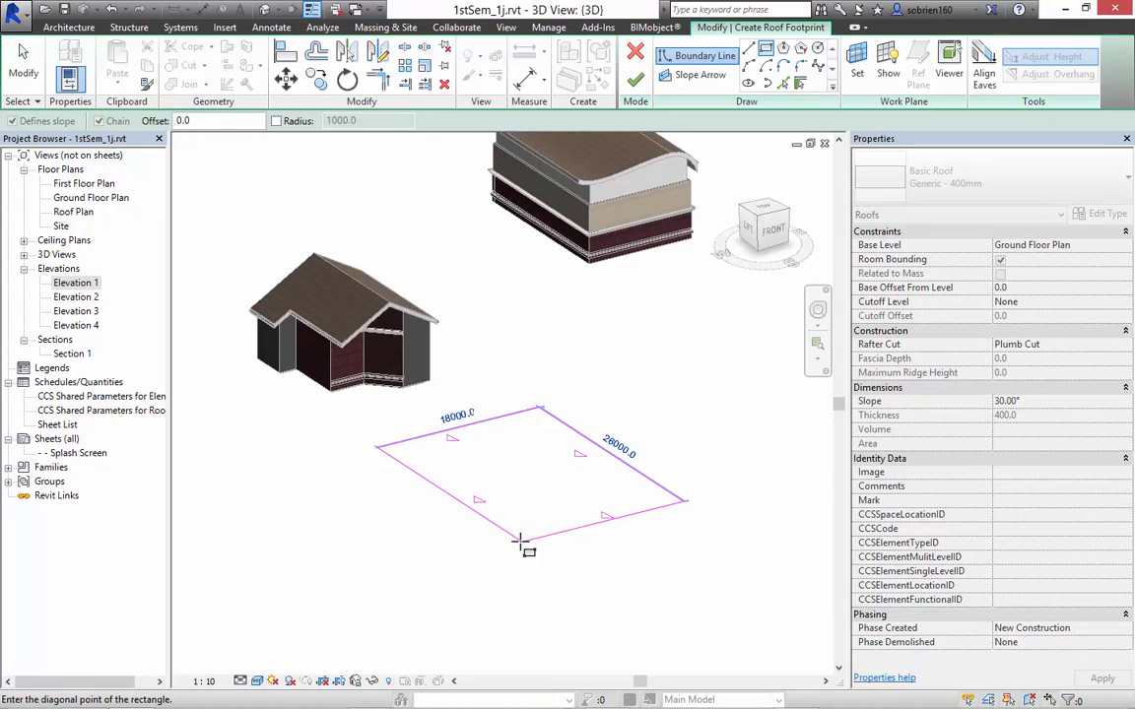
click(513, 536)
key(Escape)
key(Escape)
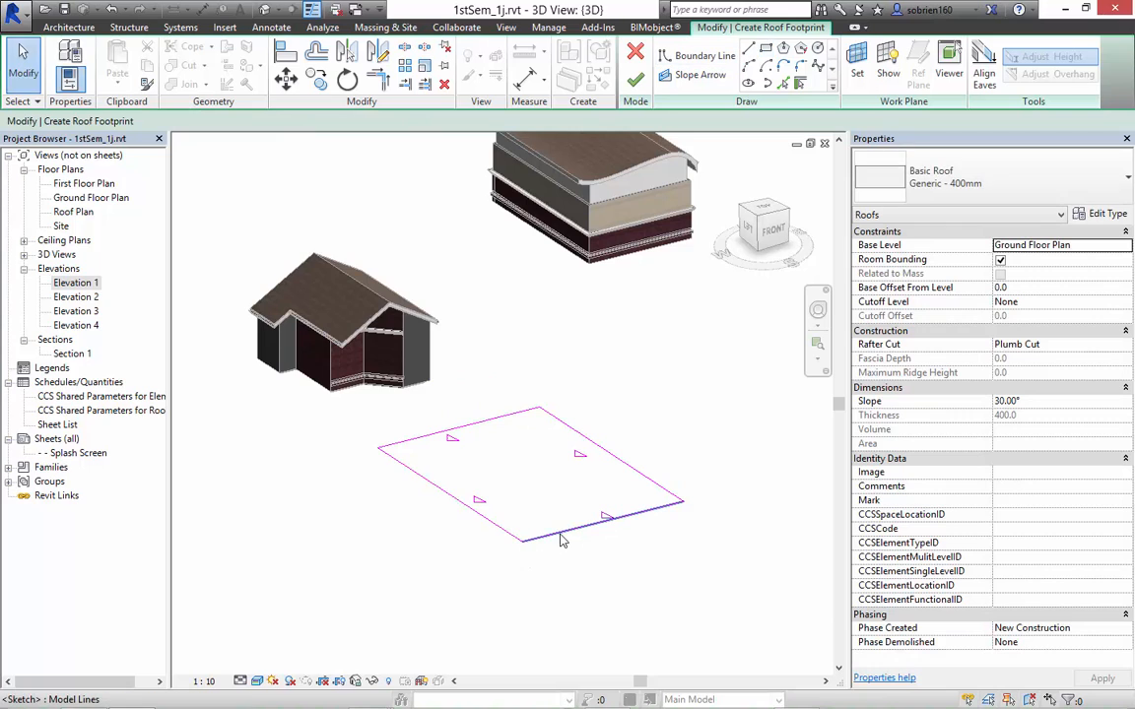
Remove the slope definition from all four boundary lines and finish the footprint as a flat Generic - 400mm roof.
key(Tab)
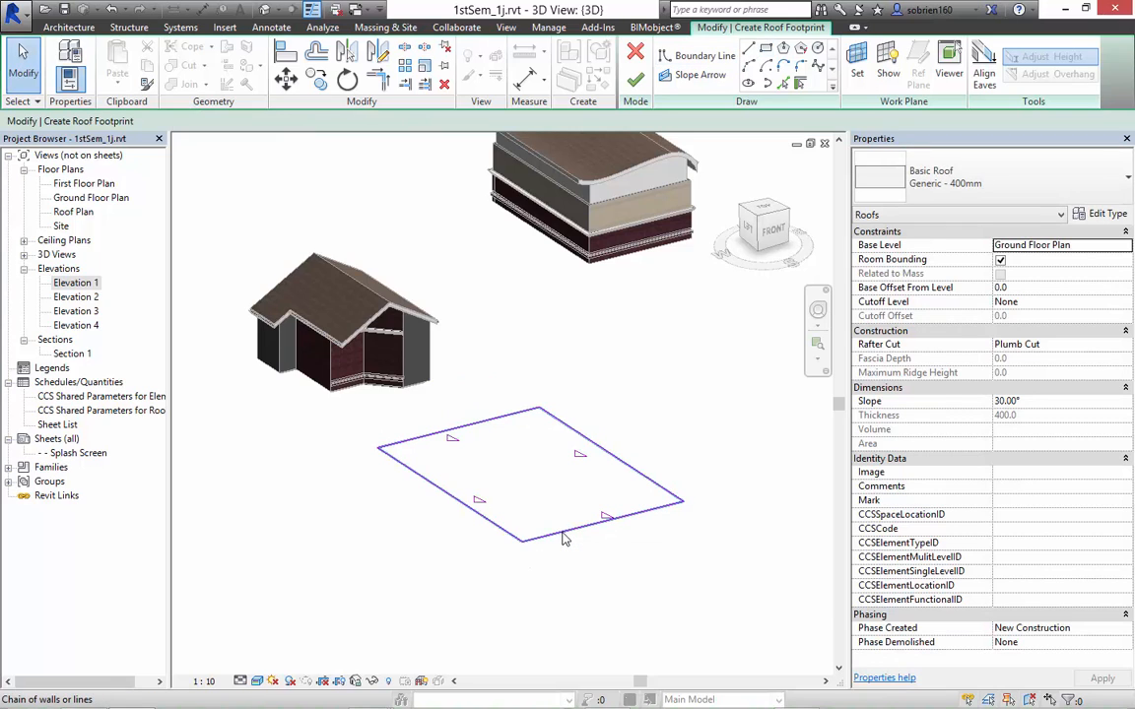
click(564, 538)
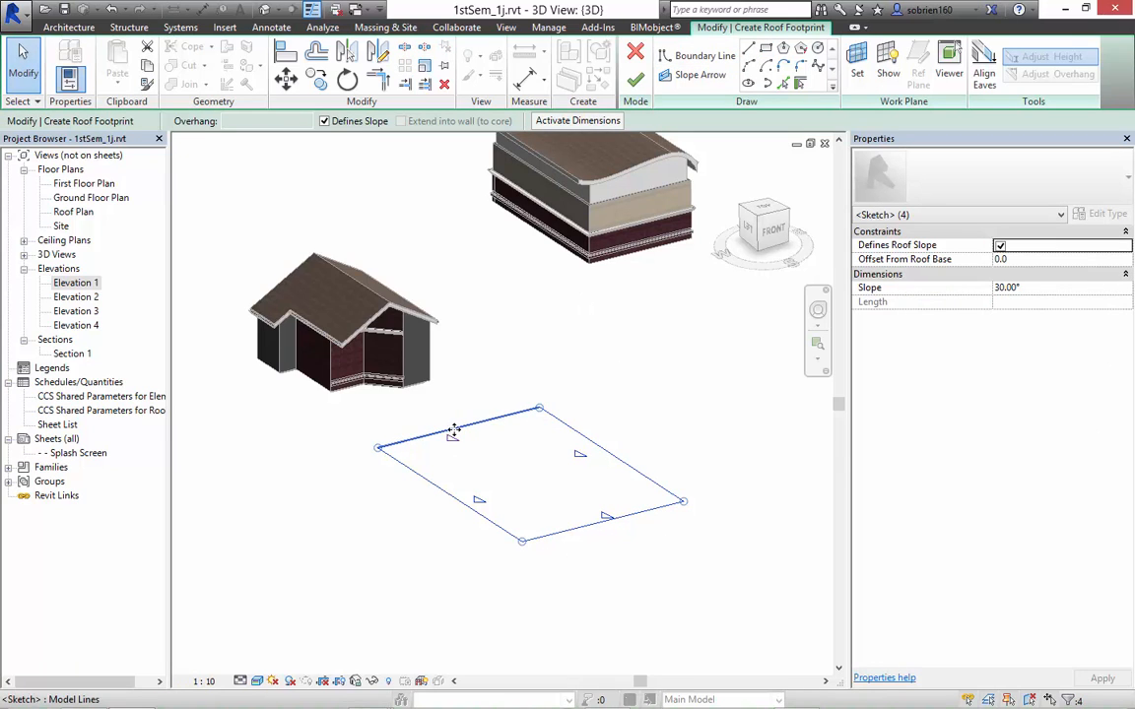
click(324, 120)
click(551, 308)
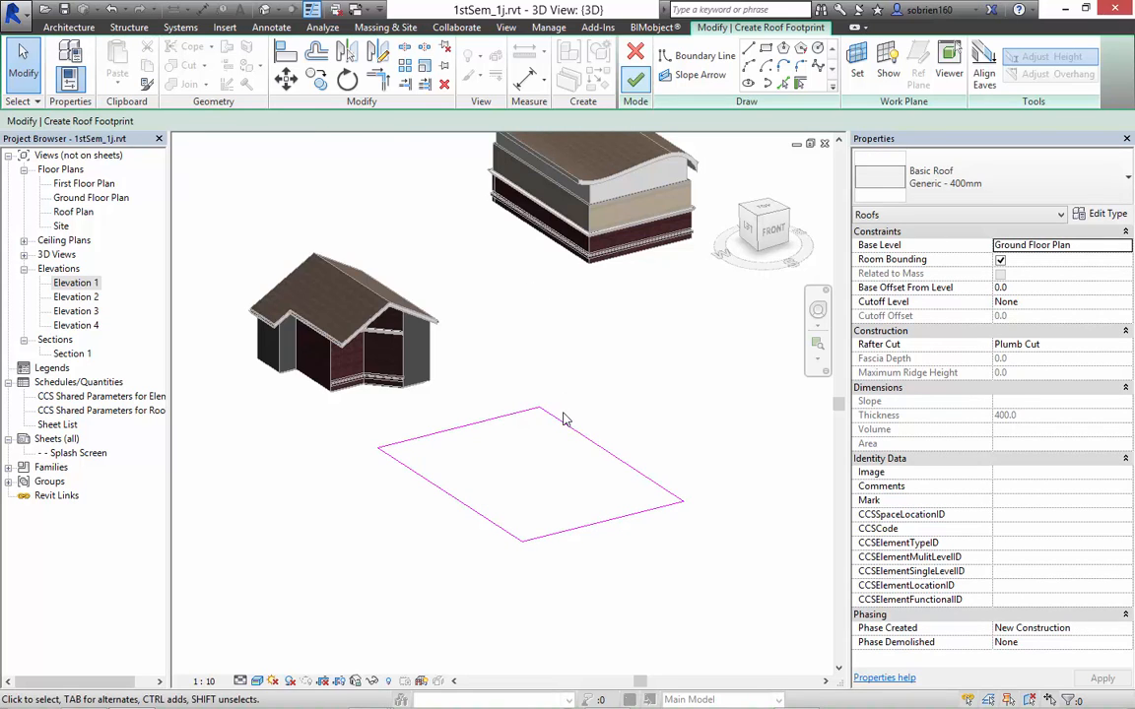
click(635, 80)
click(589, 318)
mouse_move(564, 418)
middle_down()
mouse_move(571, 393)
mouse_move(565, 427)
middle_up()
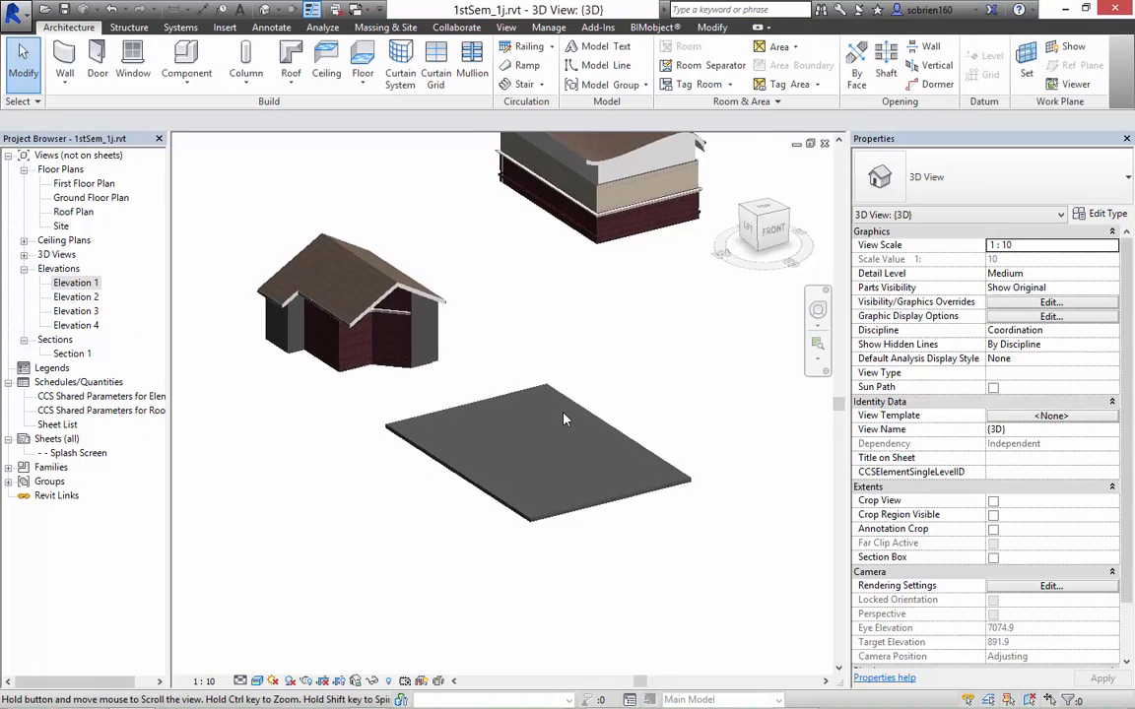
Change the flat roof's type to Warm - 400mm Roofing Asphalt / Concrete.
click(564, 420)
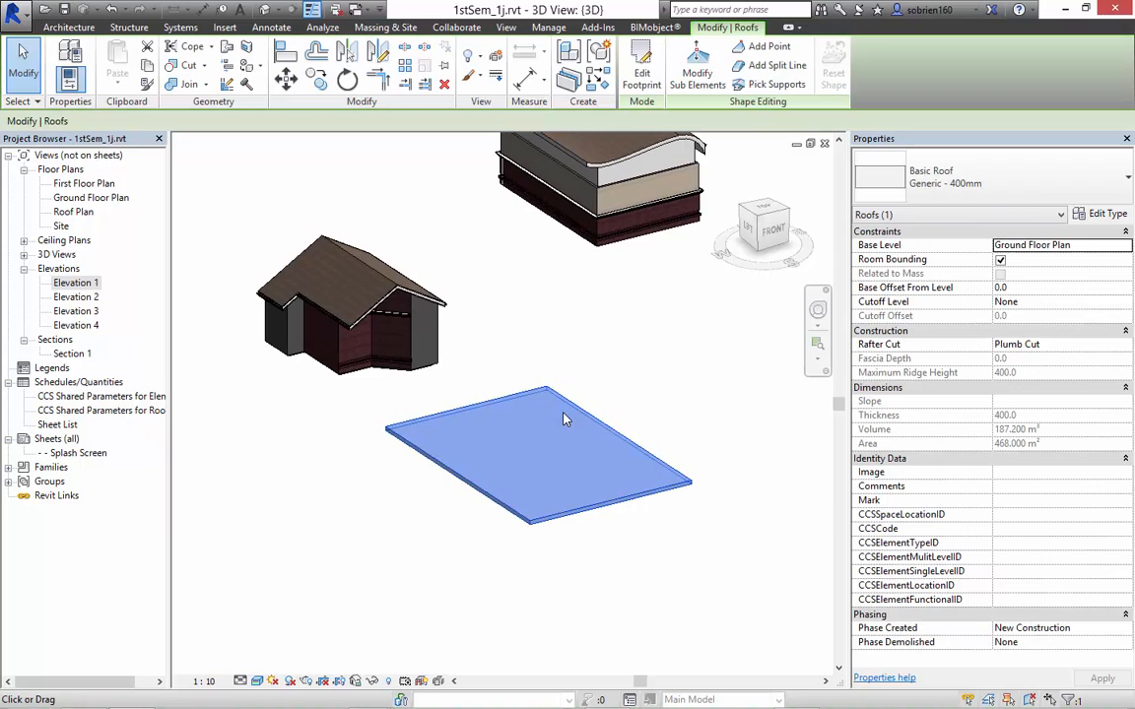
click(989, 177)
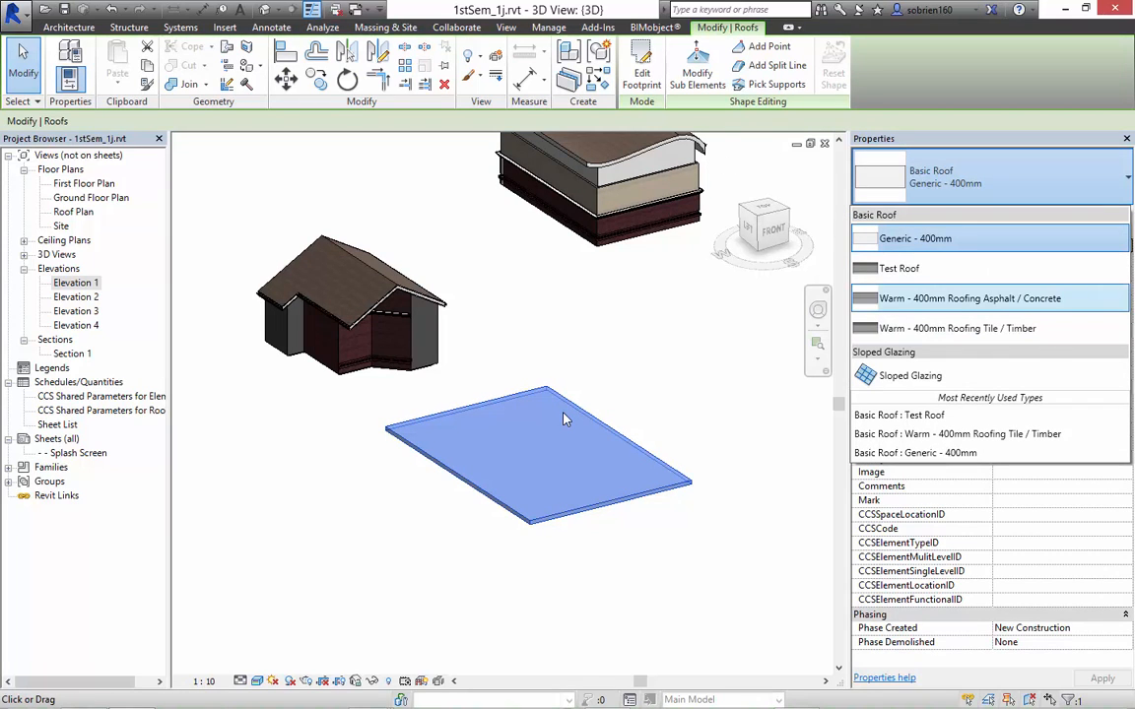
click(969, 298)
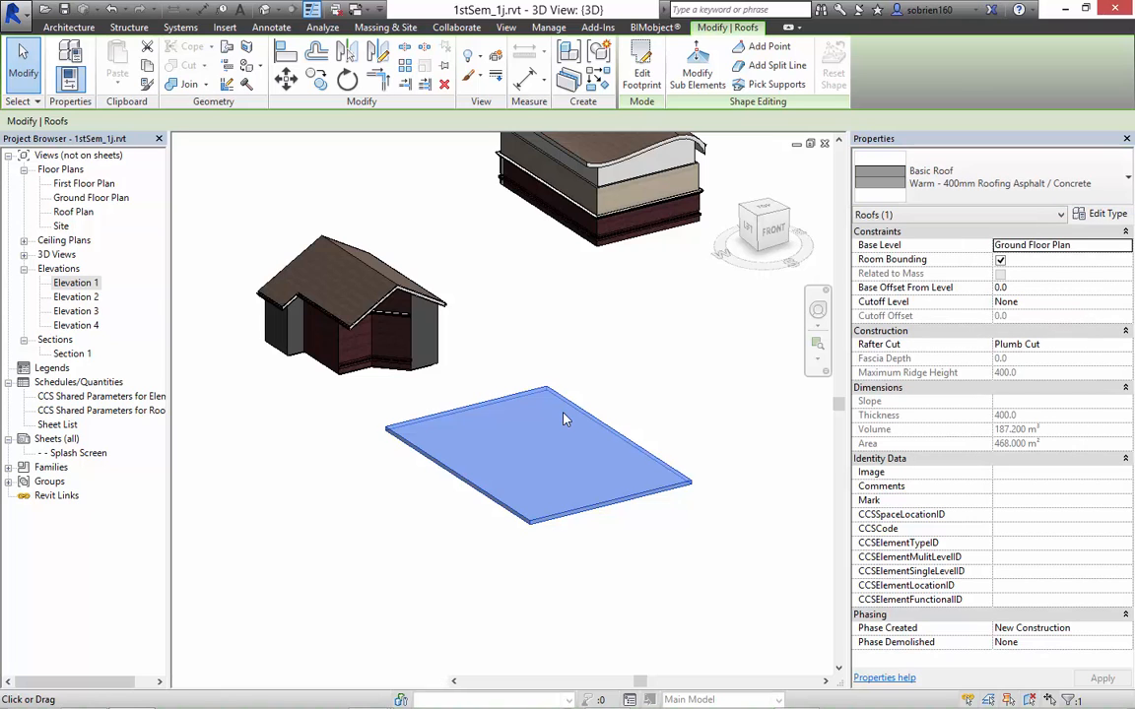
key(Escape)
scroll(564, 419, up, 4)
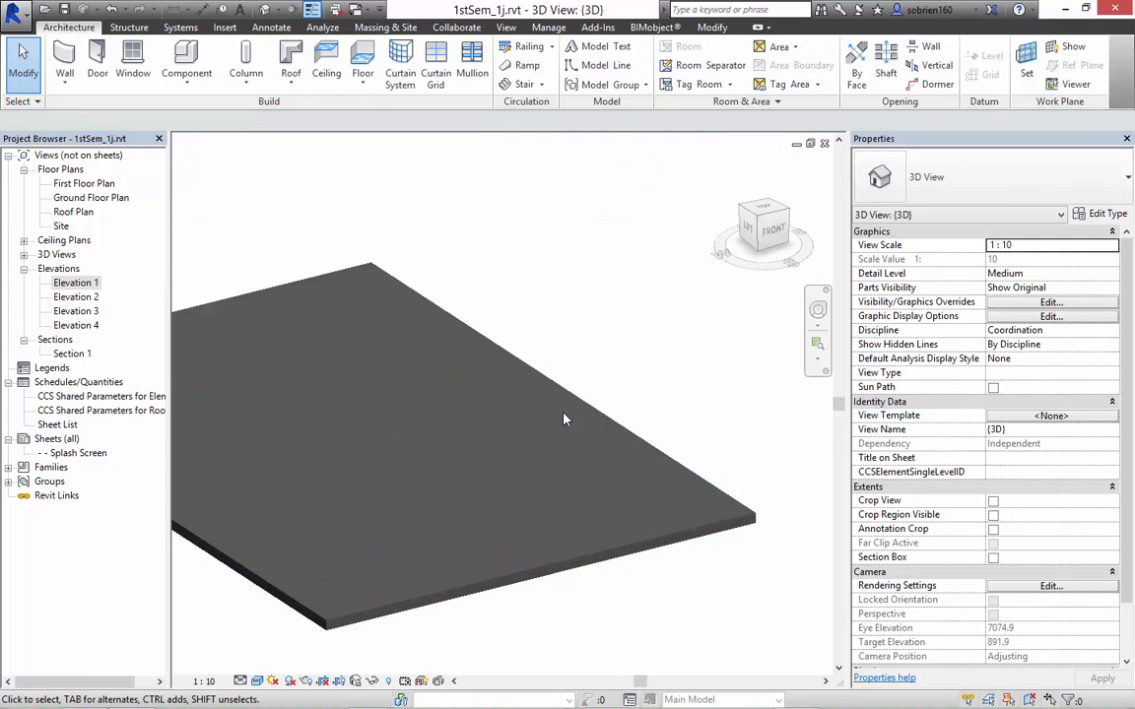
mouse_move(564, 414)
middle_down()
mouse_move(594, 396)
mouse_move(567, 417)
middle_up()
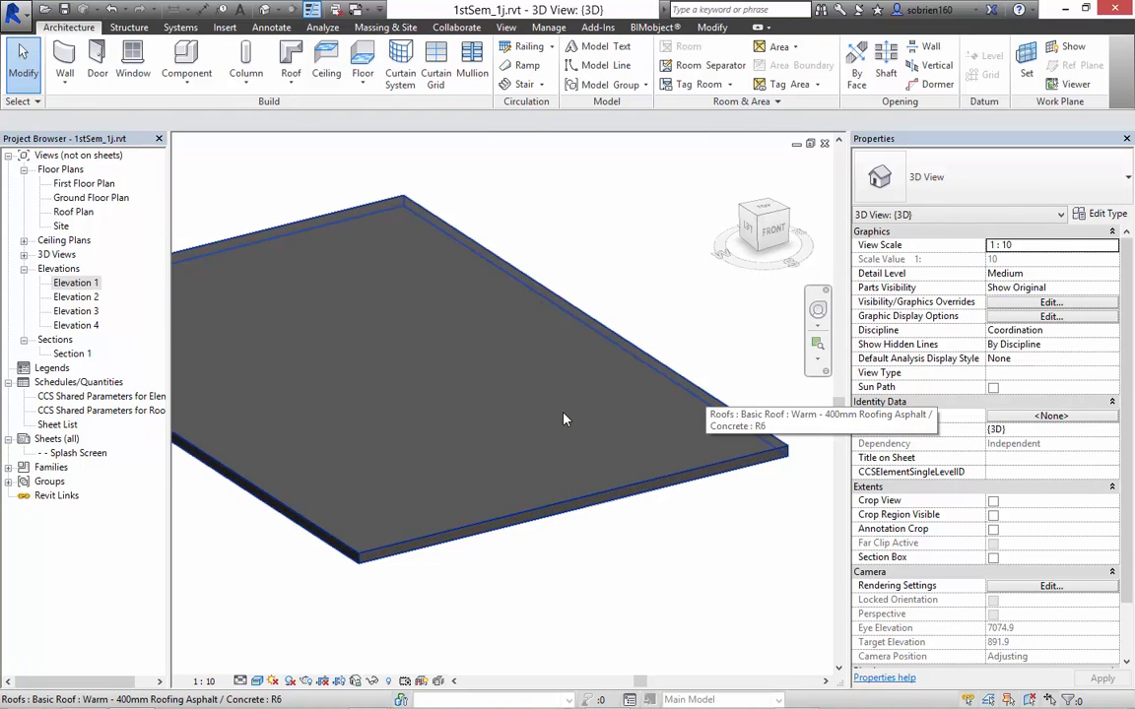
Make the 190 mm Batt insulation layer variable in the structure of the flat roof's Warm - 400mm Roofing Asphalt / Concrete type.
click(564, 419)
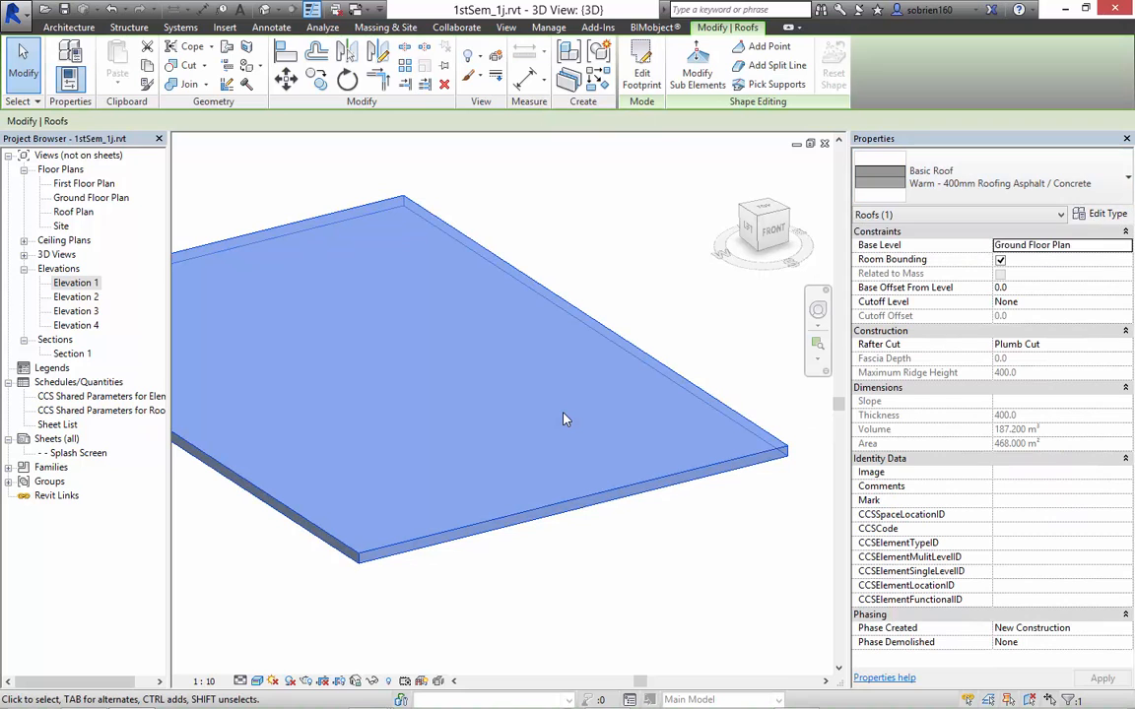
key(t)
key(p)
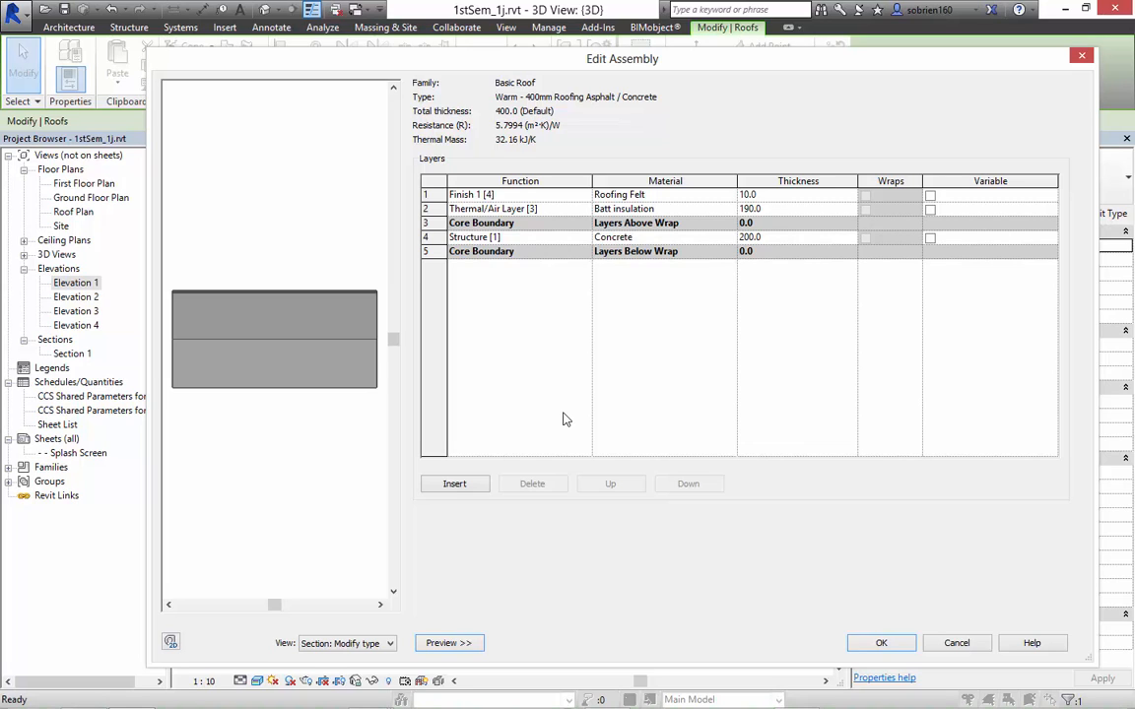
click(930, 209)
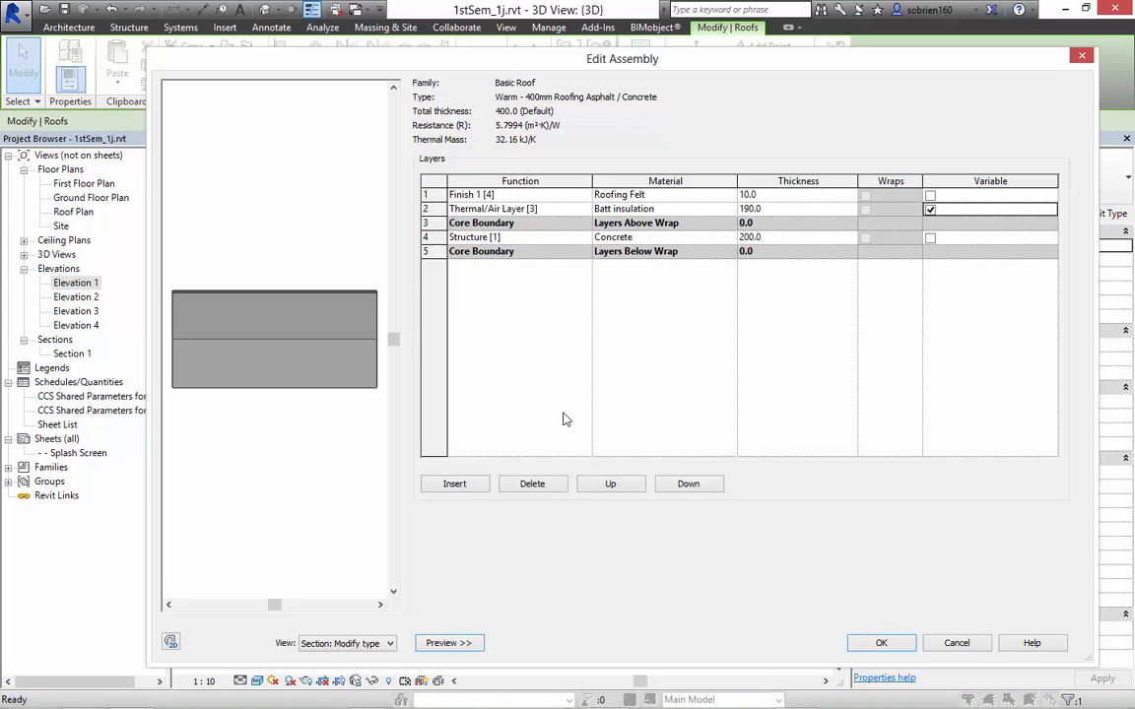
key(Return)
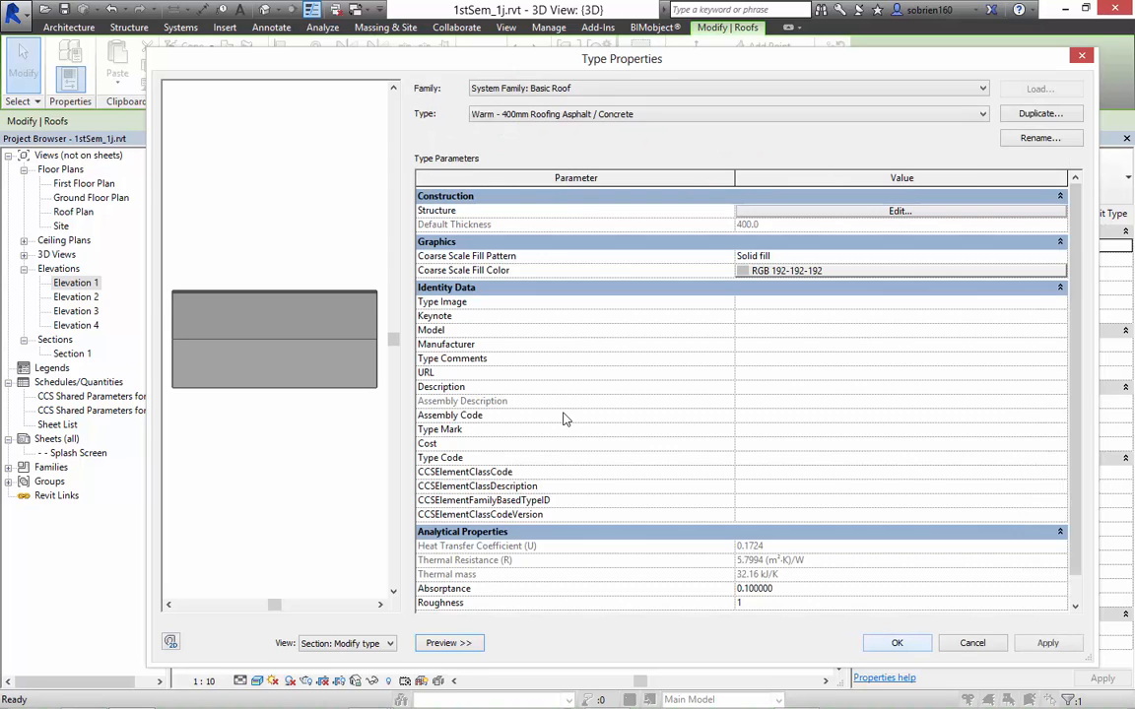
key(Return)
key(Escape)
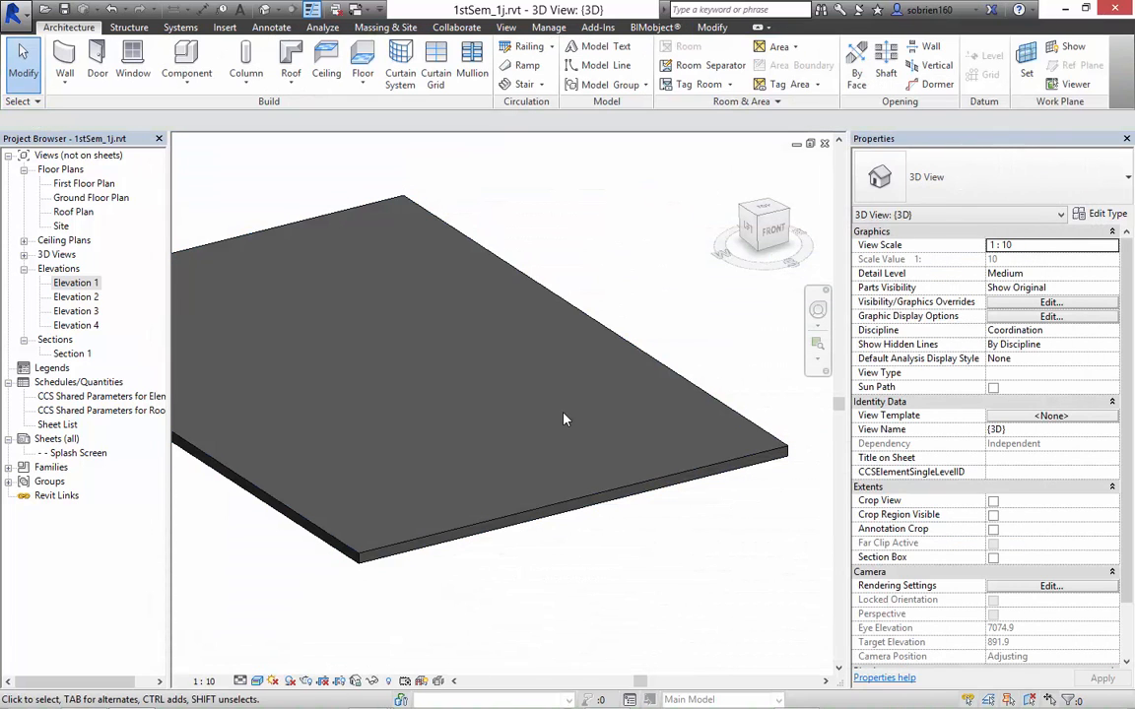
Add a shape-editing point near the middle of the flat roof's surface.
click(564, 420)
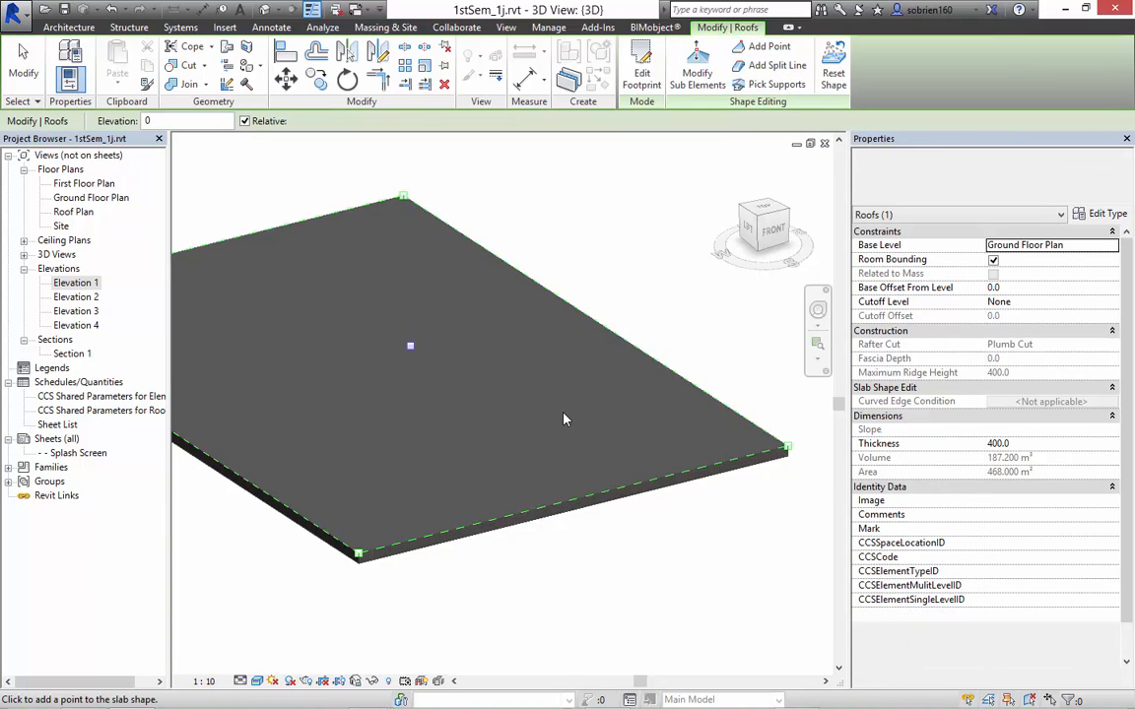
middle_drag(410, 346, 541, 334)
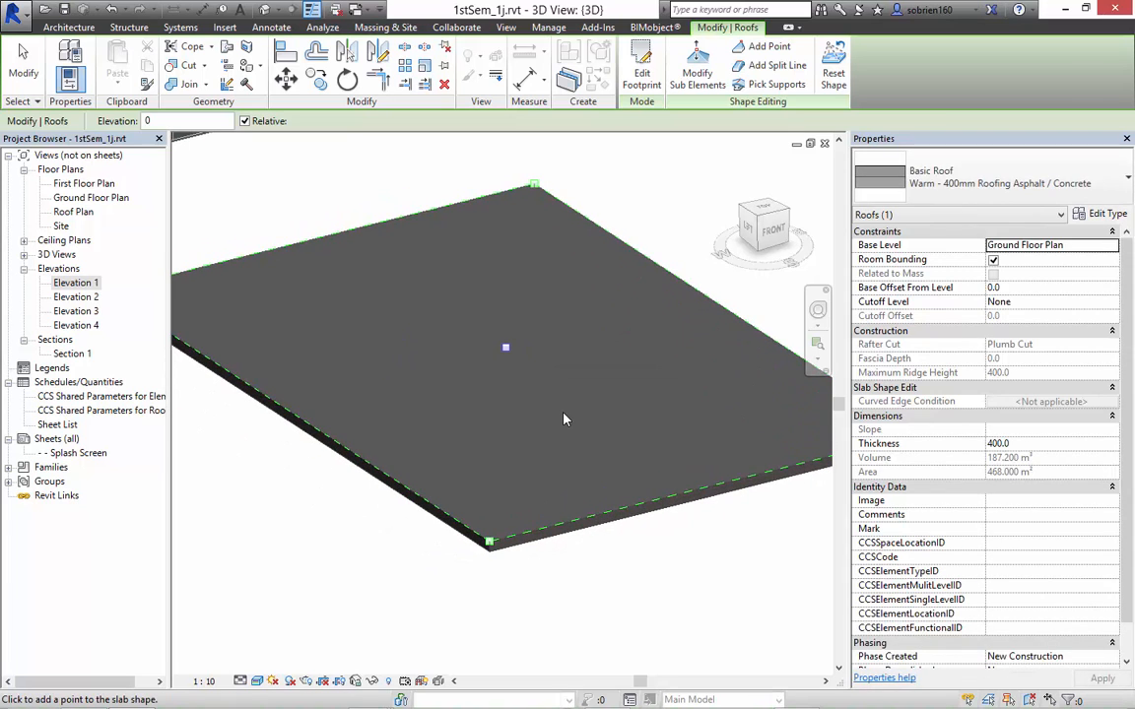
click(505, 347)
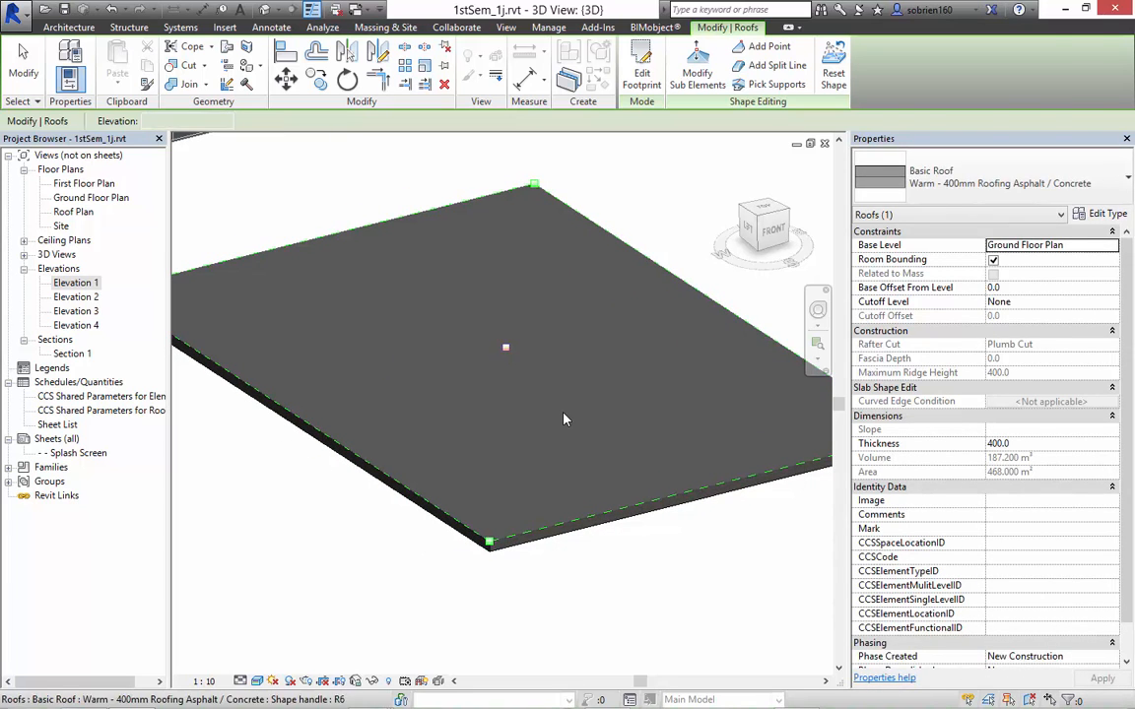
key(Escape)
key(Escape)
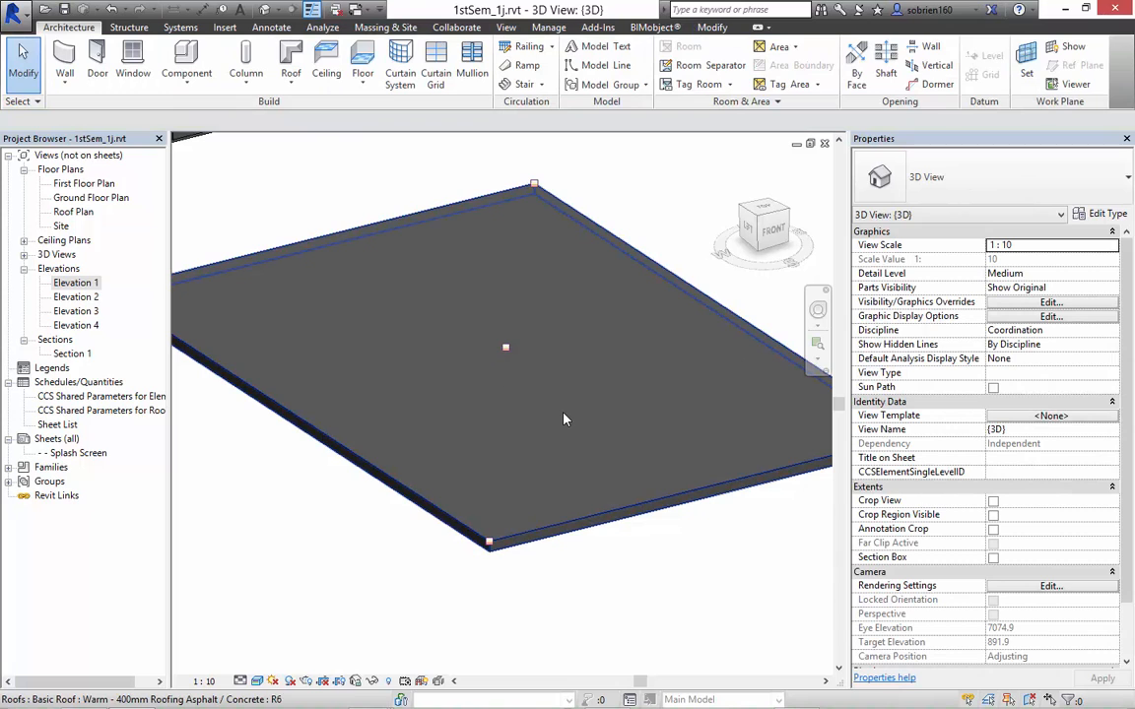
Raise the flat roof's central shape point and set its elevation to 150.
click(506, 347)
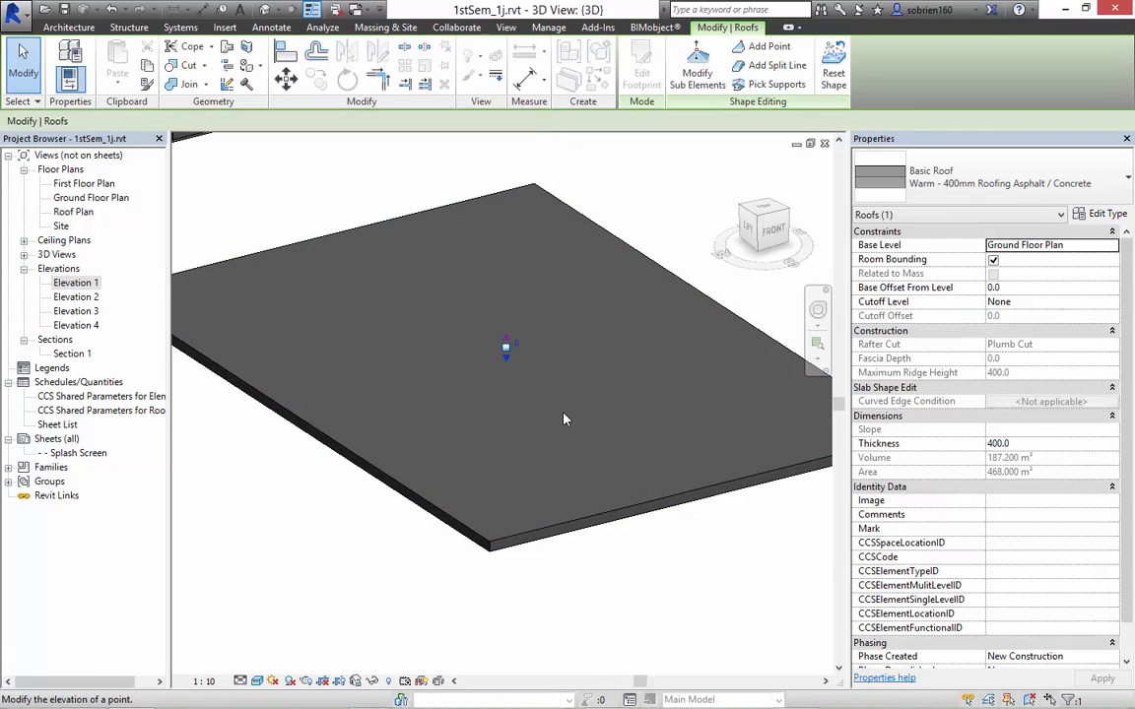
drag(506, 338, 507, 333)
scroll(506, 348, up, 1)
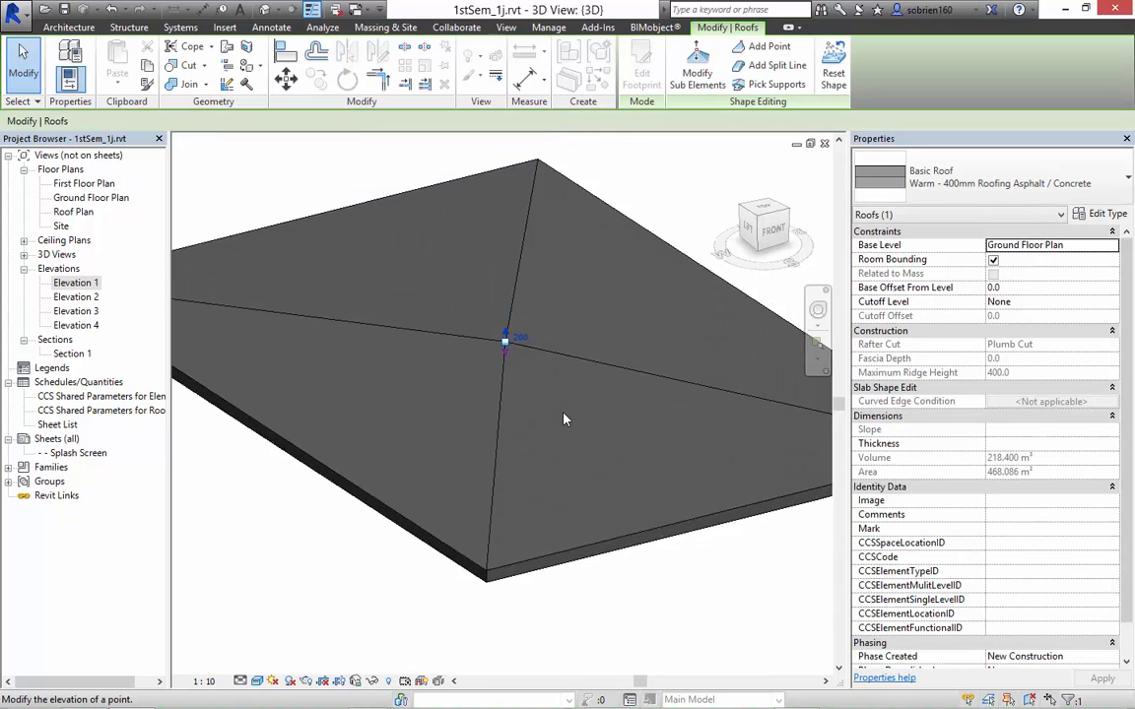
scroll(511, 347, up, 2)
click(518, 338)
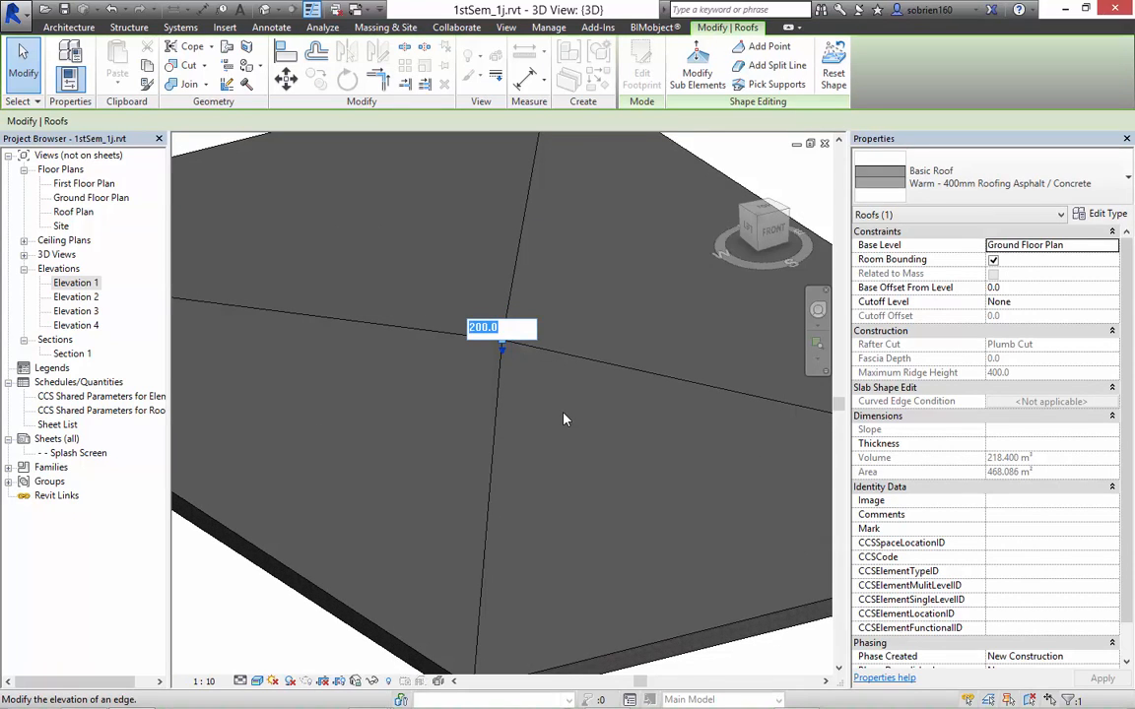
text(150)
key(Return)
key(Escape)
key(Escape)
scroll(563, 420, down, 3)
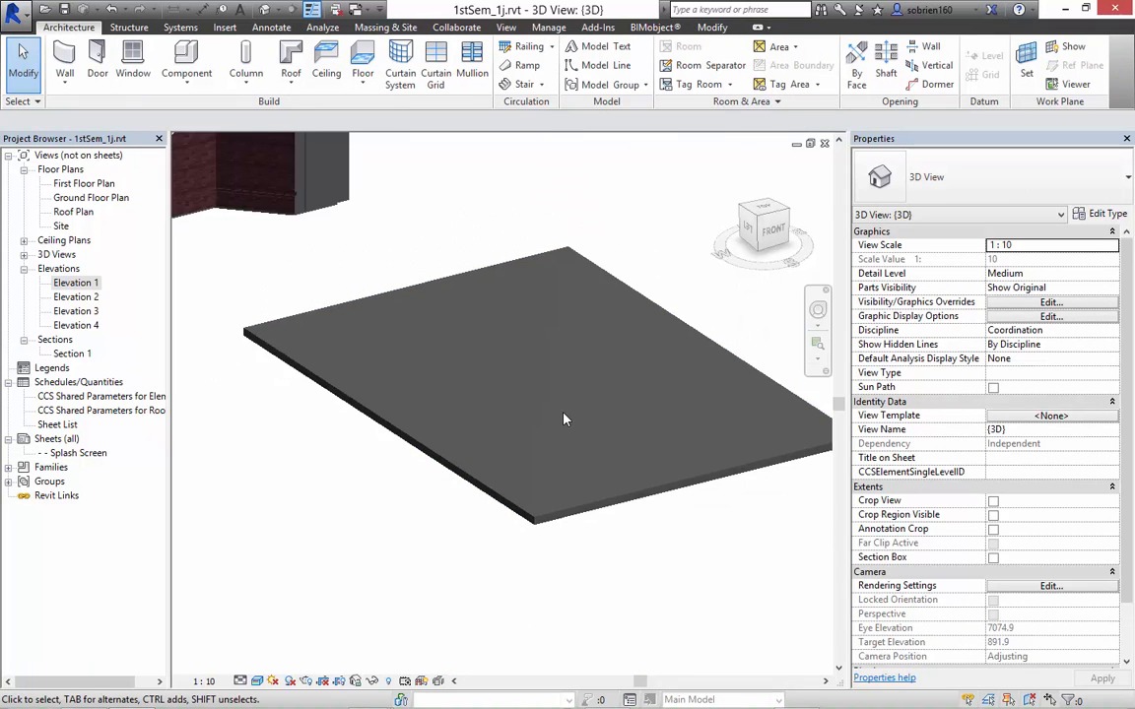
shift+middle_drag(564, 420, 564, 419)
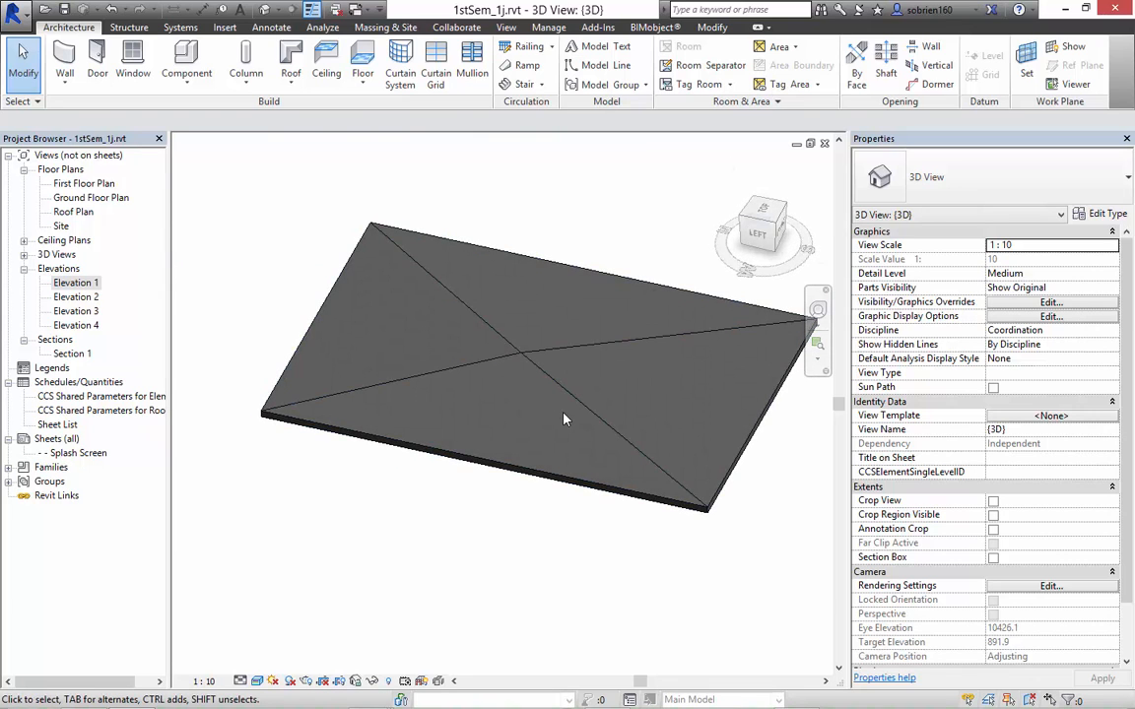
Draw a horizontal section line across the middle of the flat roof in the Ground Floor Plan and open the resulting section view.
key(ctrl+Tab)
middle_drag(564, 420, 563, 420)
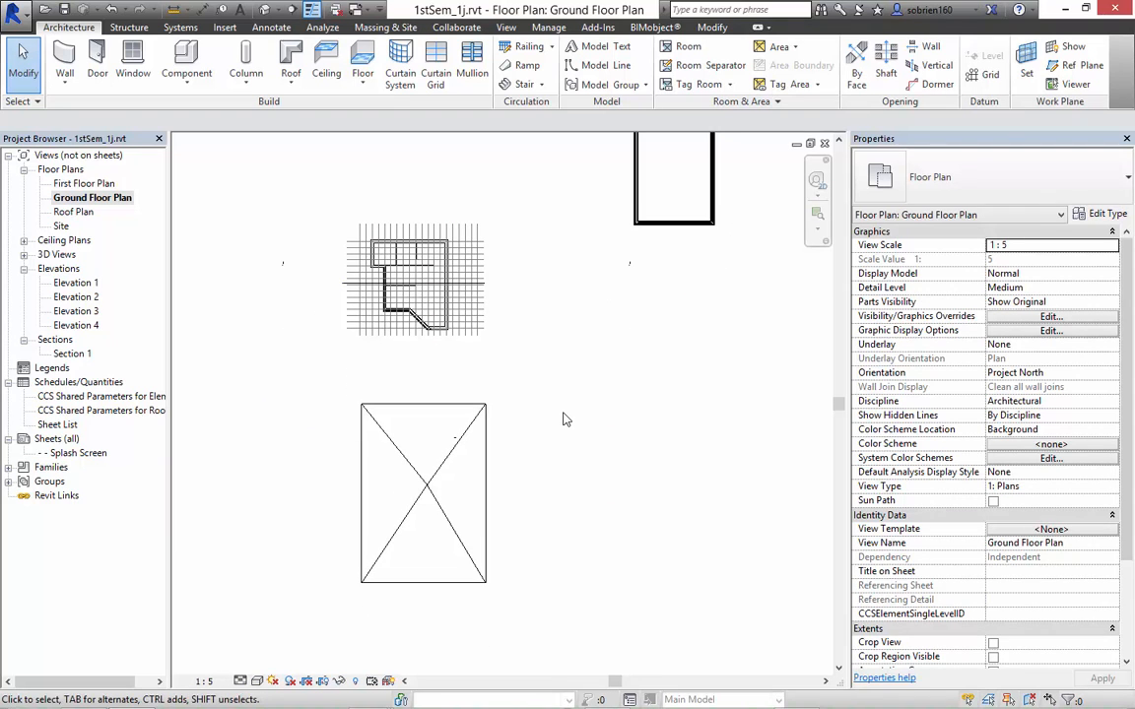
key(alt+v)
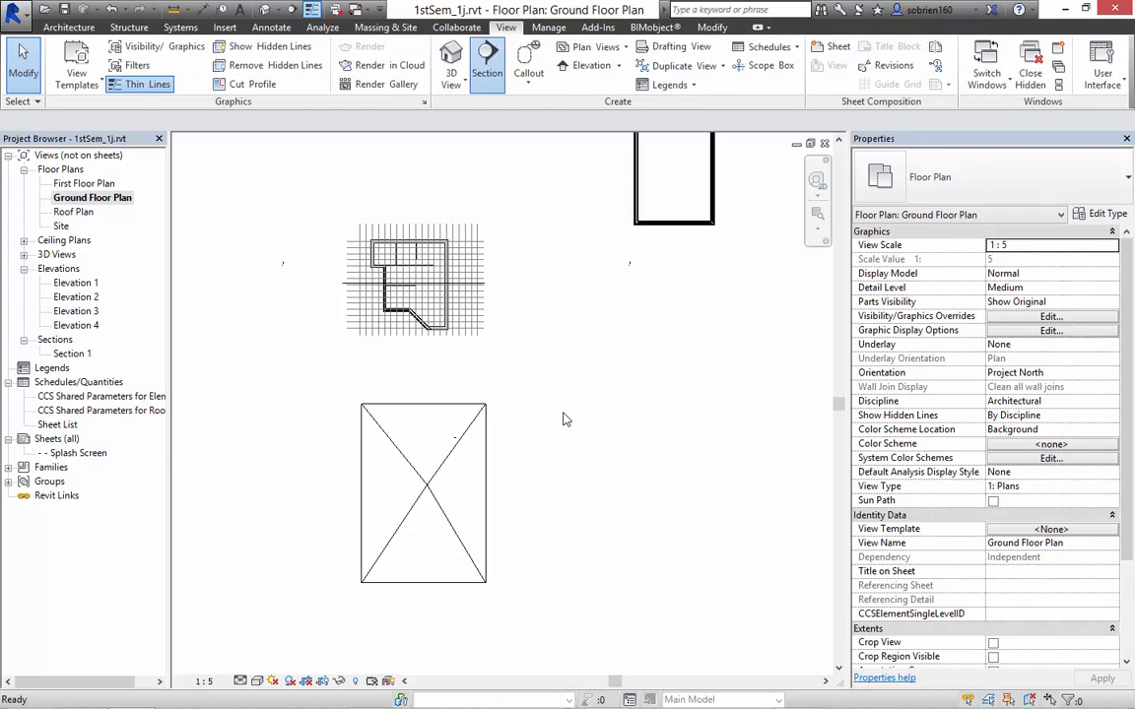
click(487, 61)
click(321, 492)
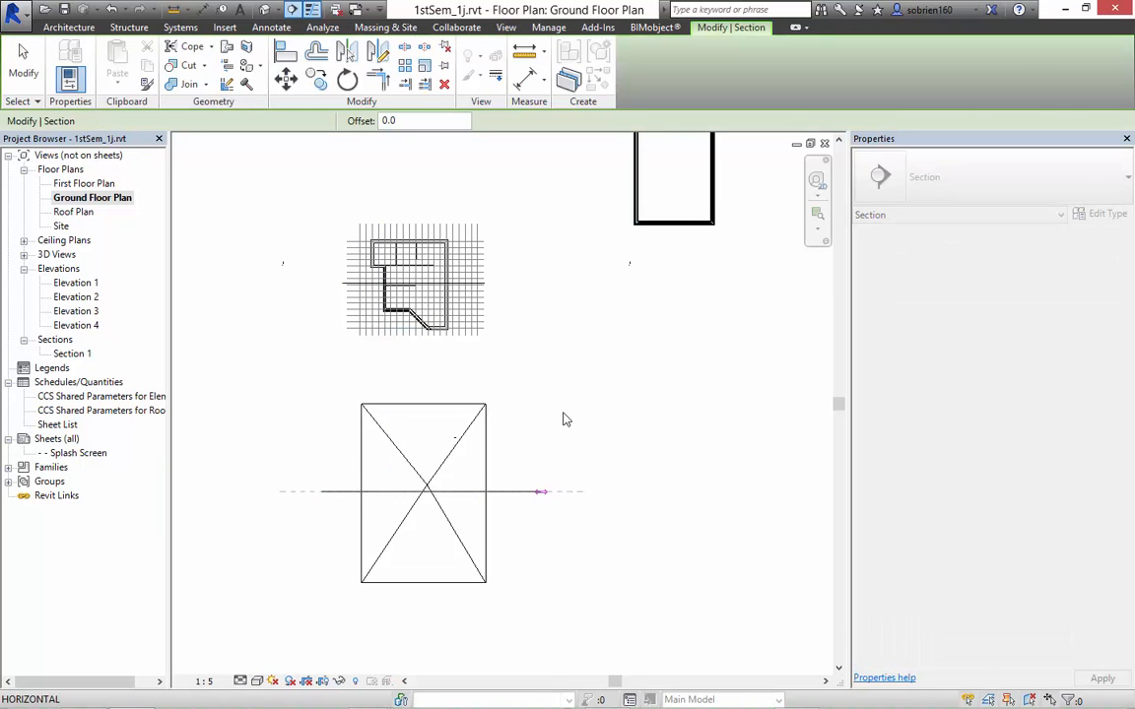
click(541, 491)
key(Escape)
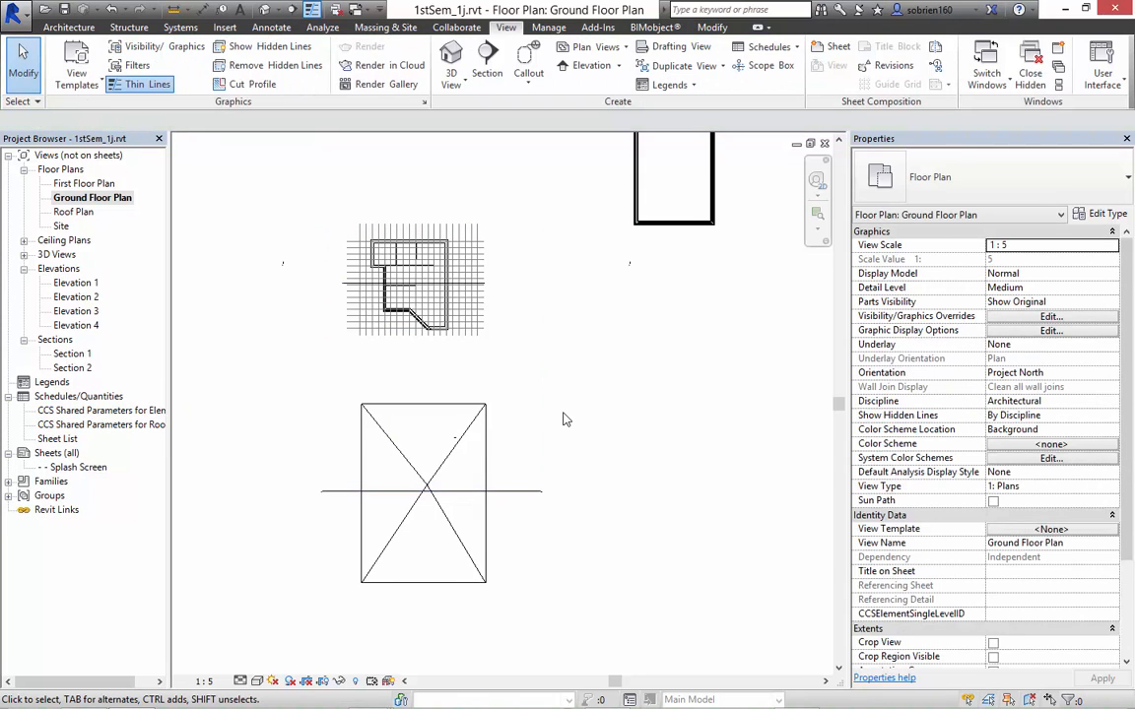
double_click(72, 368)
middle_drag(564, 419, 563, 413)
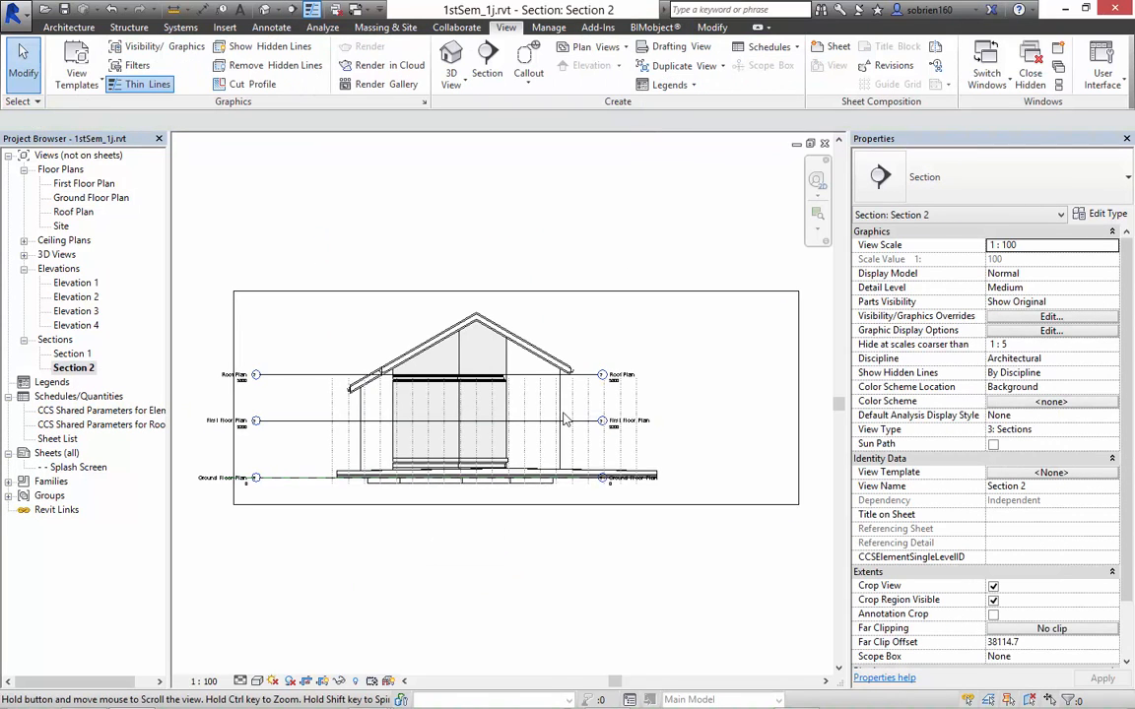
Set the section view's far clipping to Clip without line with a far clip offset of 10000.
scroll(564, 419, up, 5)
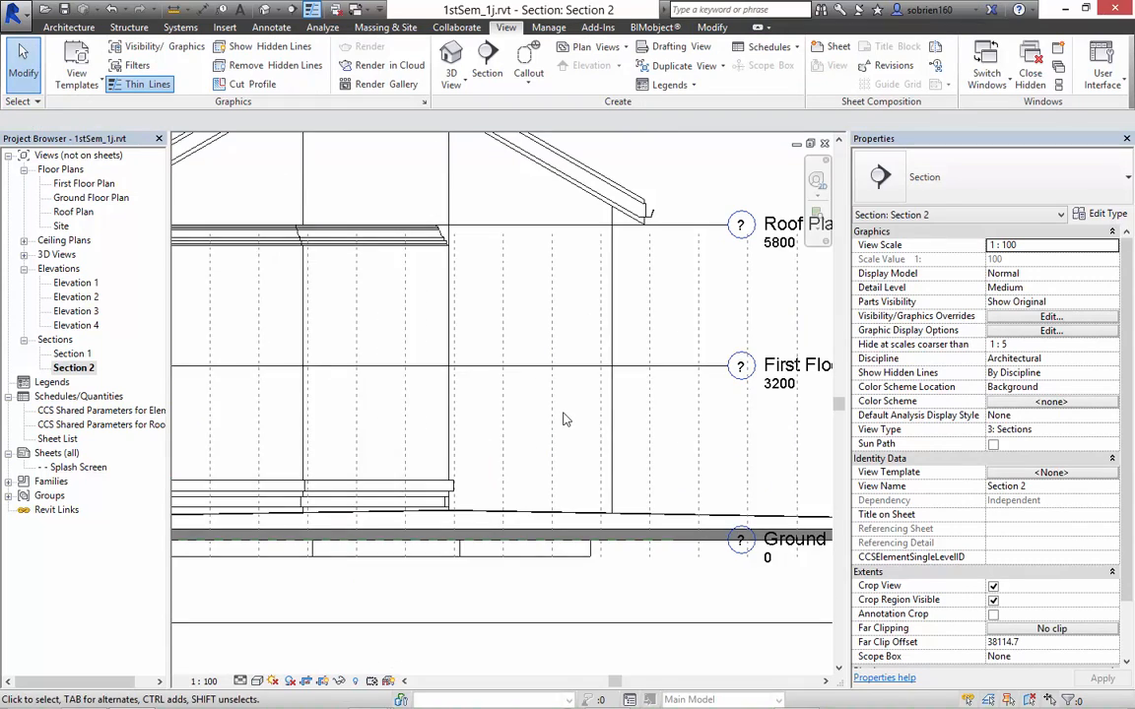
scroll(564, 419, down, 3)
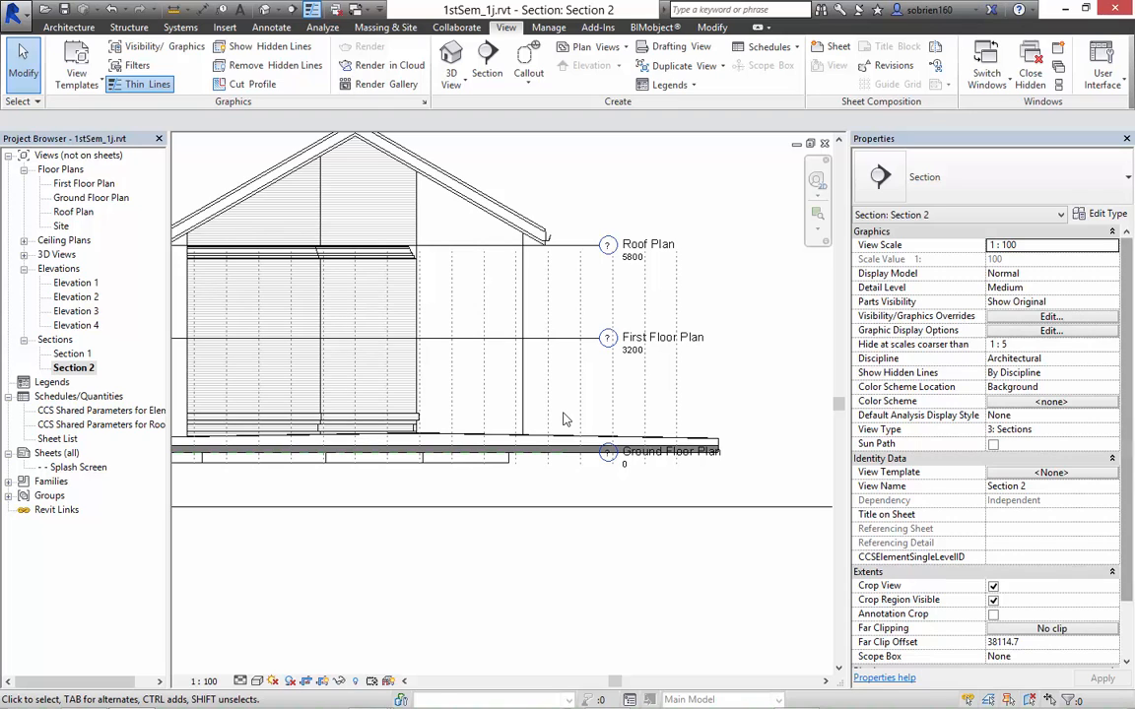
drag(1126, 395, 1126, 449)
scroll(1054, 454, up, 1)
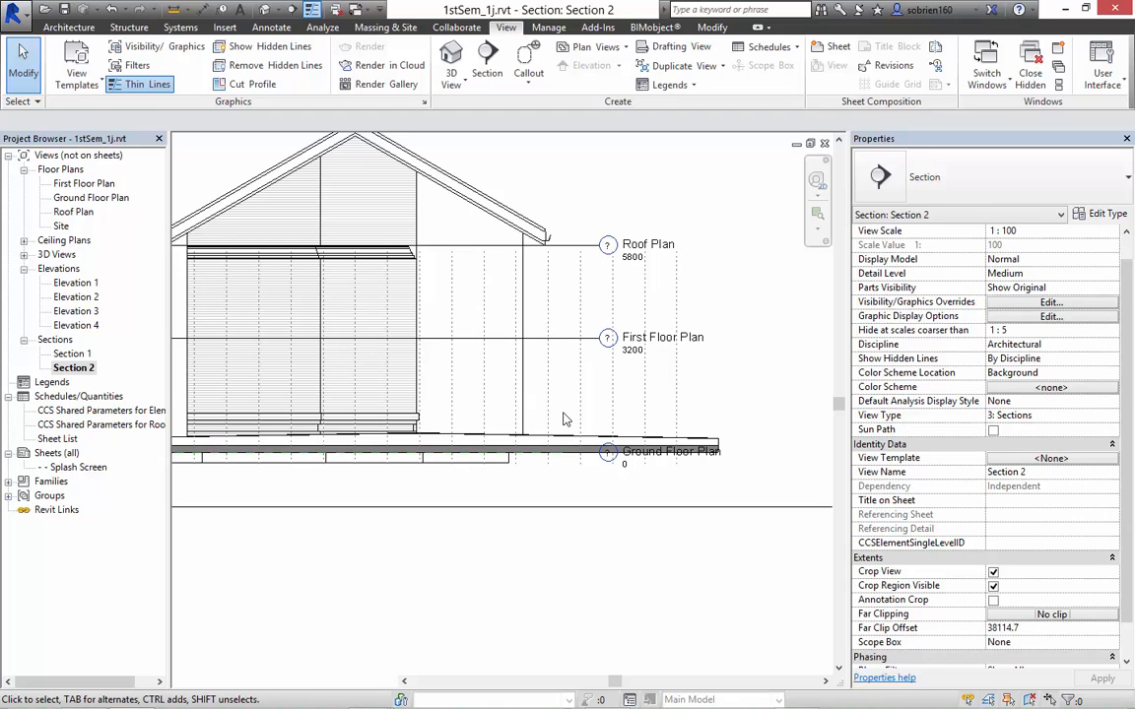
click(1052, 614)
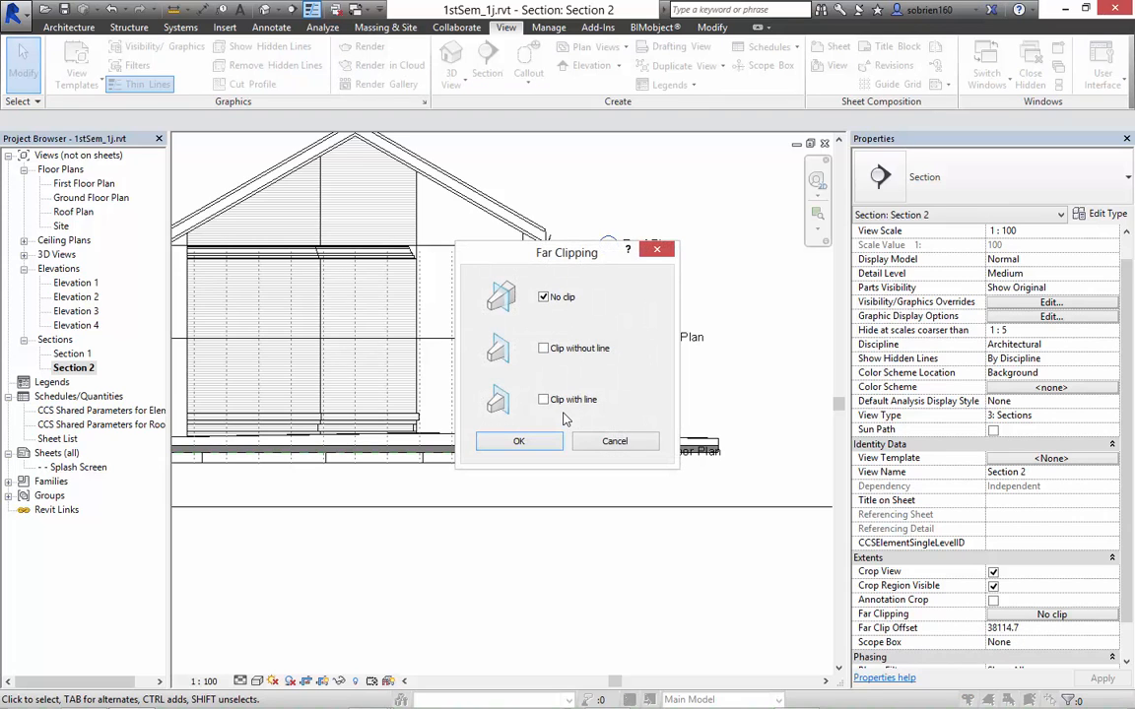
click(544, 349)
click(519, 441)
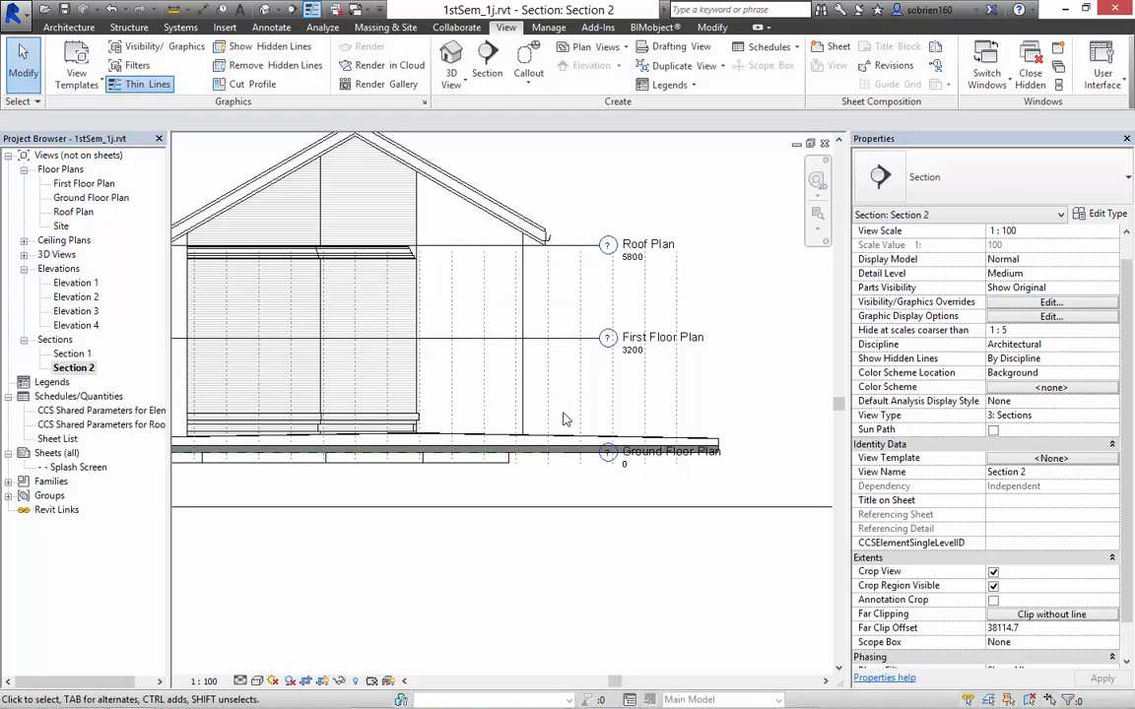
double_click(1012, 628)
text(10000)
key(Return)
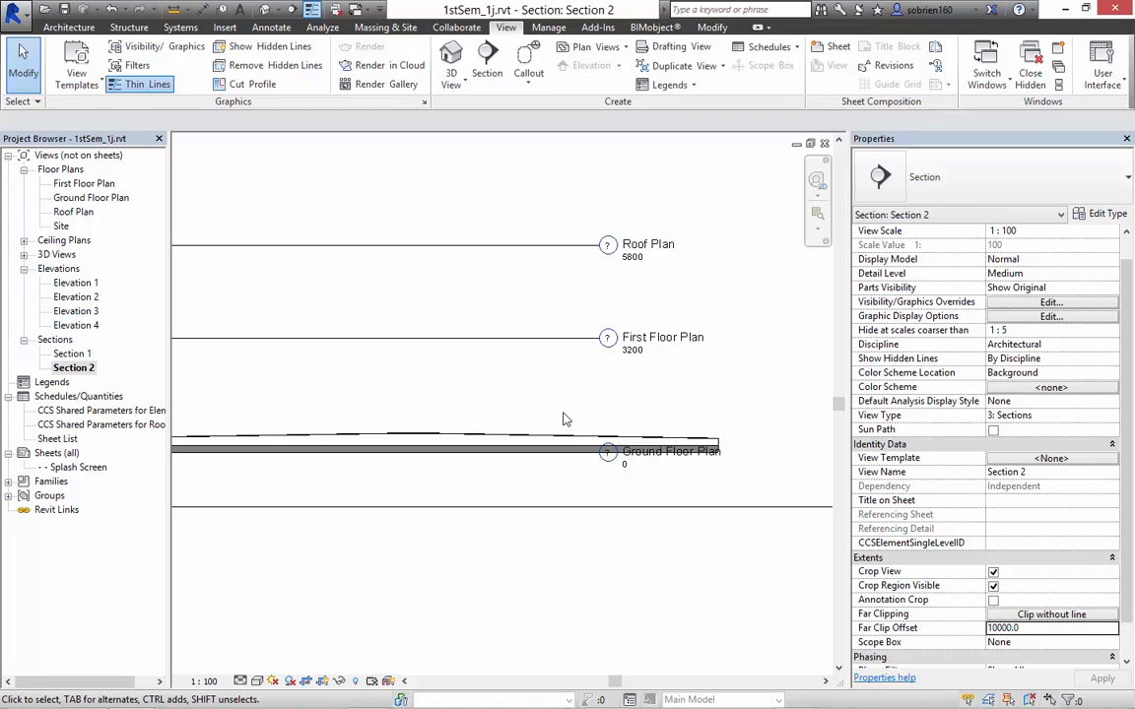
Set the elevation of the roof's central shape point to 300 in the section view and inspect the tapered profile.
scroll(563, 420, up, 5)
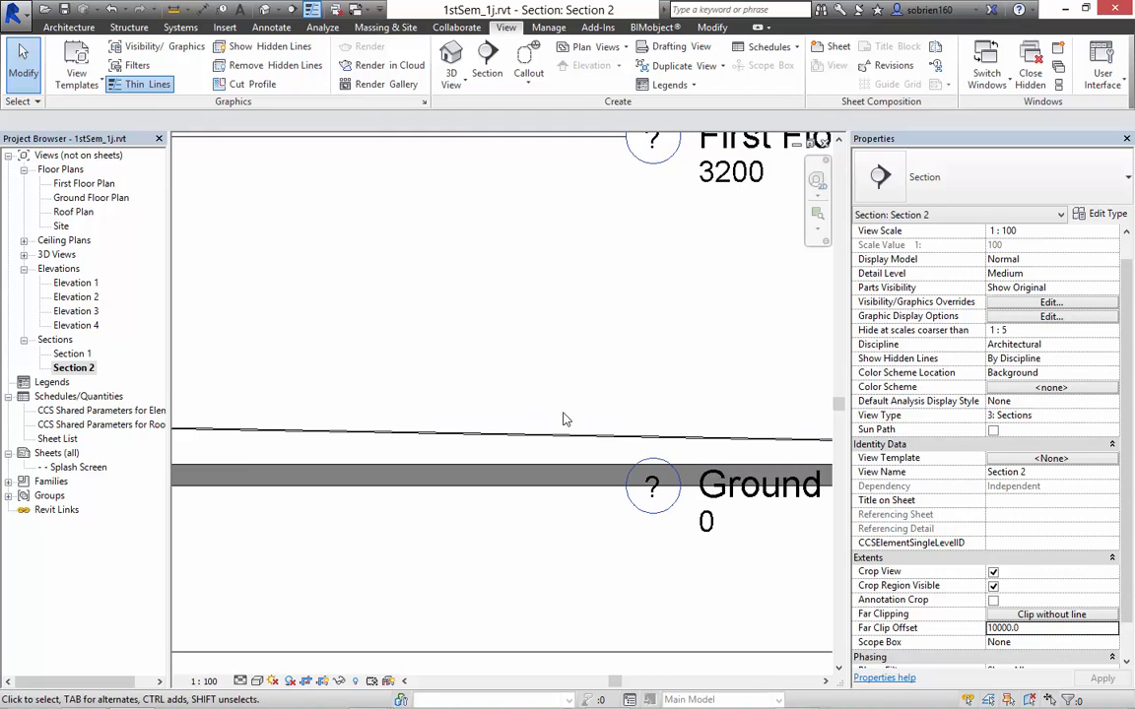
scroll(564, 419, up, 3)
middle_drag(564, 420, 804, 406)
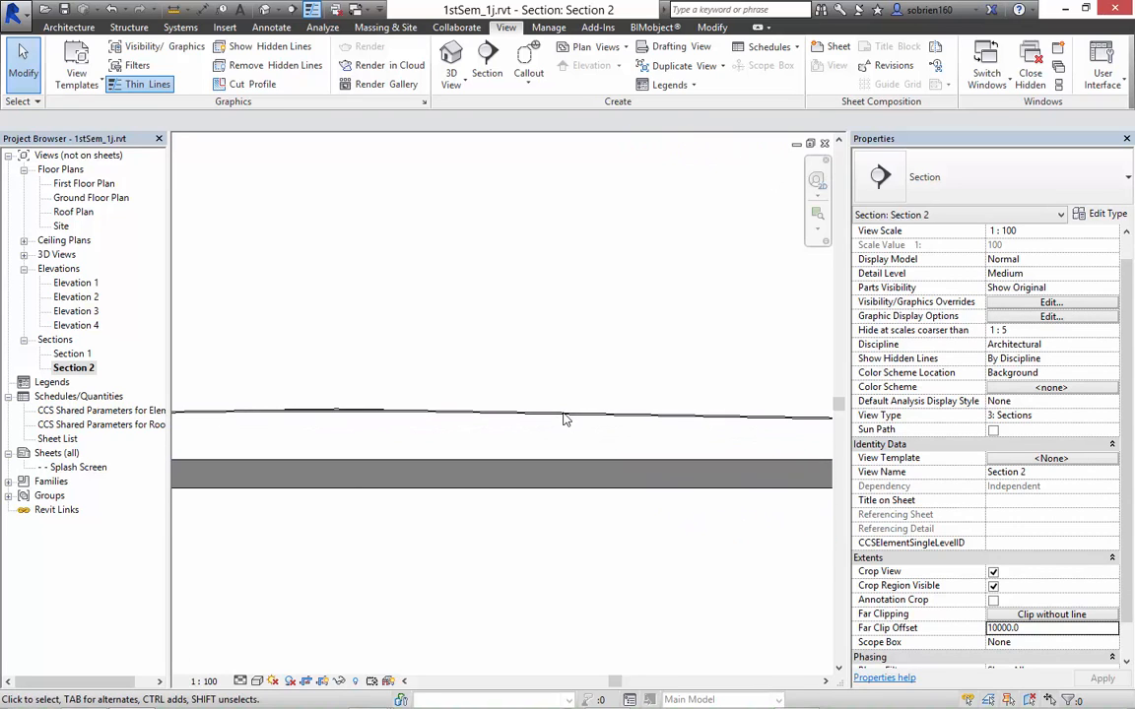
scroll(564, 420, up, 3)
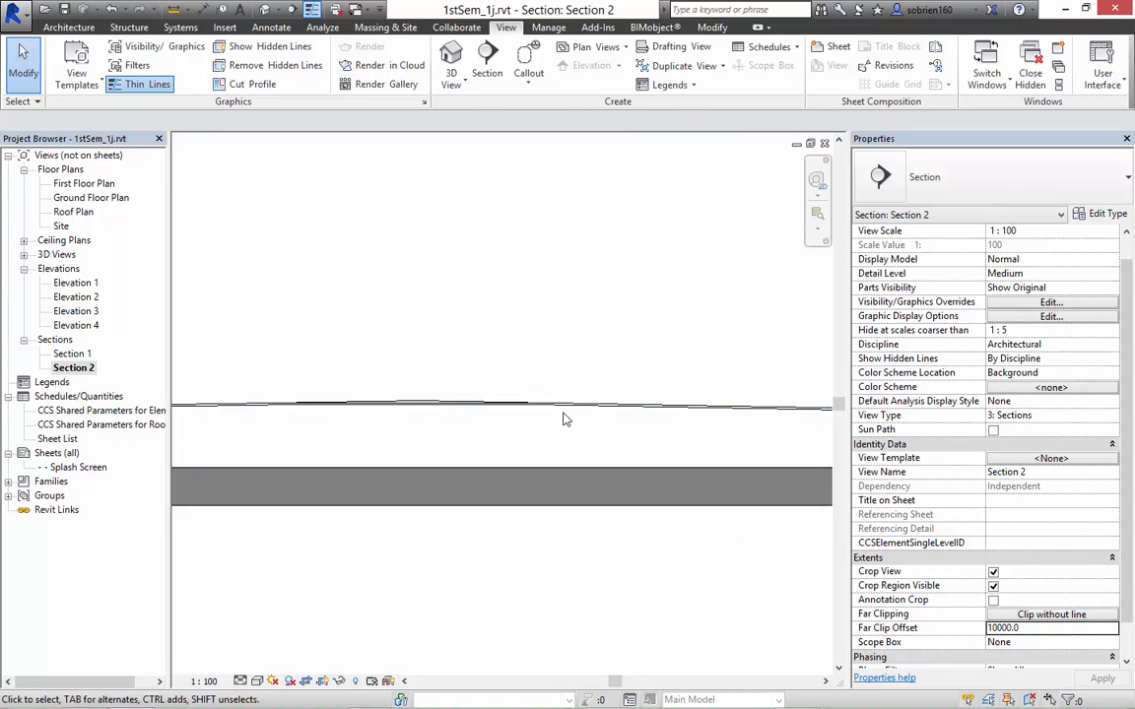
click(564, 420)
key(Escape)
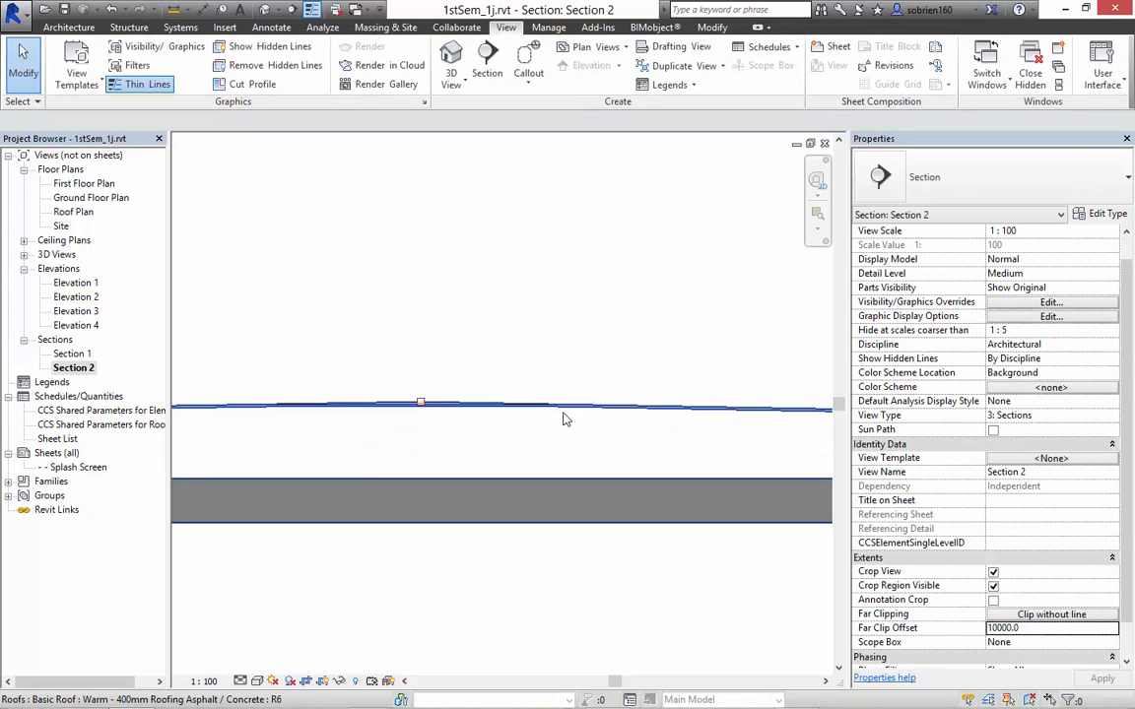
click(564, 420)
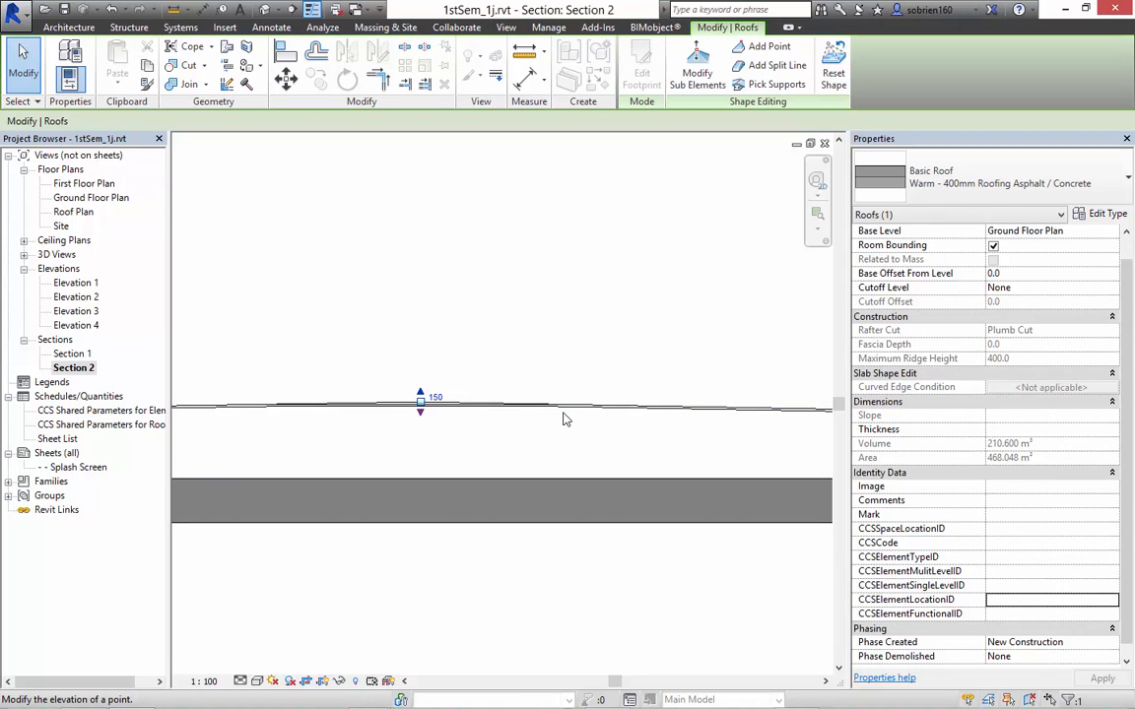
text(300)
key(Return)
key(Escape)
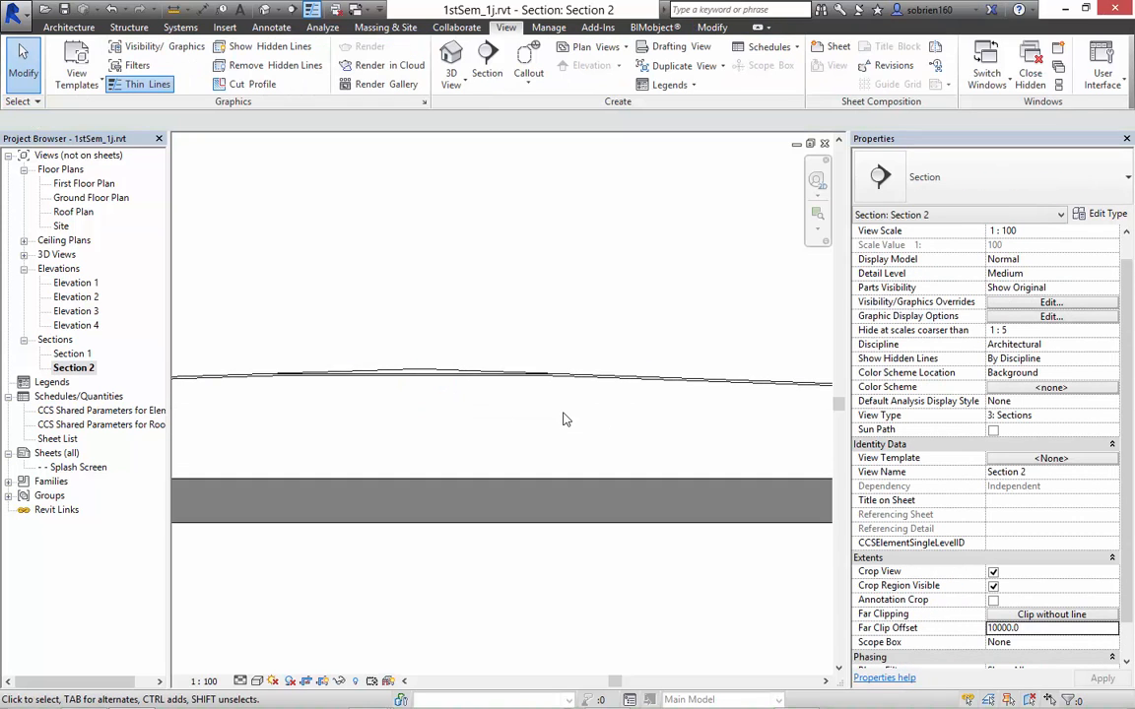
scroll(564, 420, down, 4)
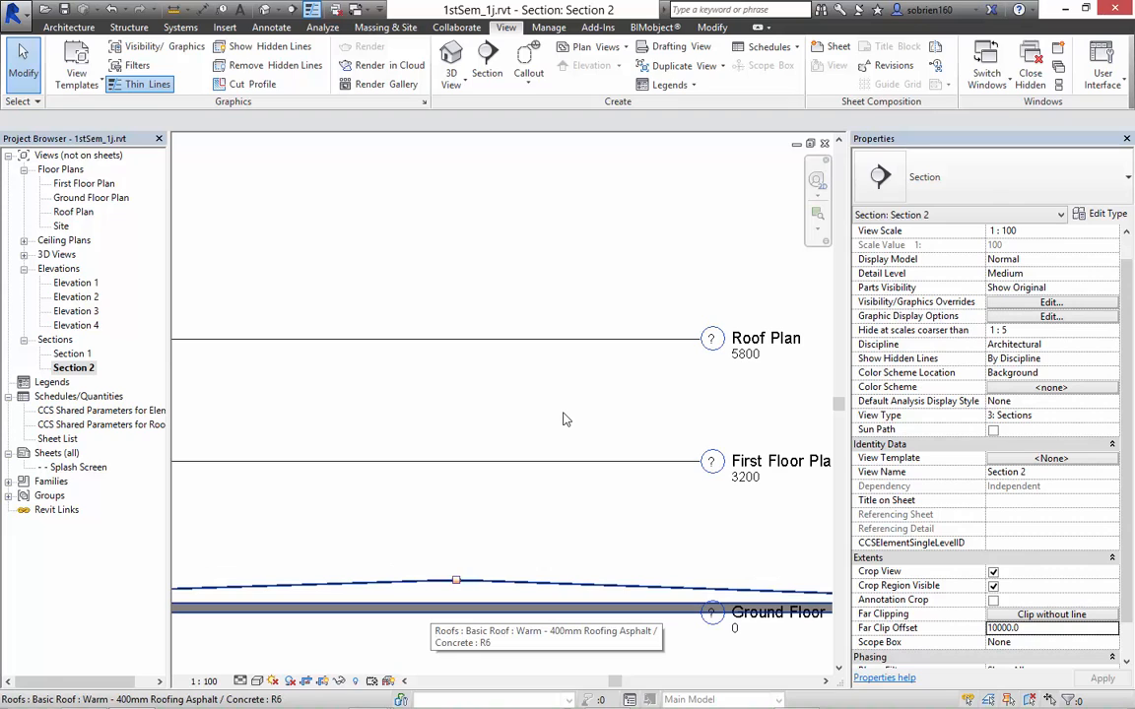
scroll(563, 420, down, 2)
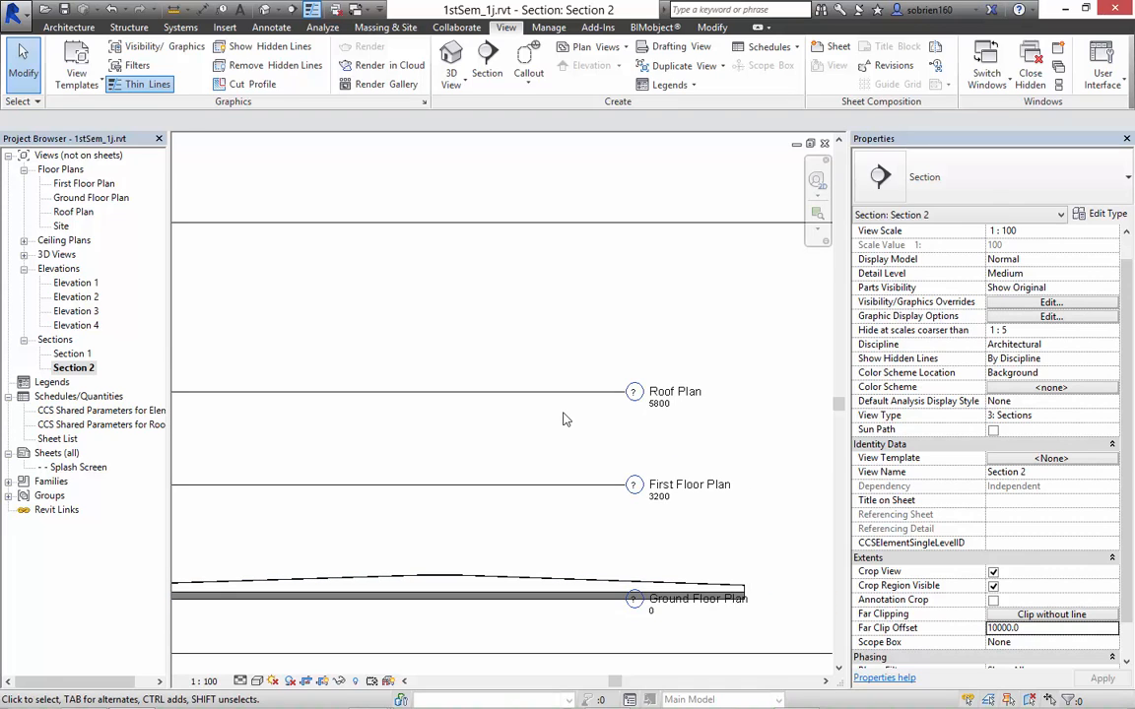
middle_drag(564, 414, 620, 404)
scroll(563, 414, down, 1)
scroll(563, 419, down, 2)
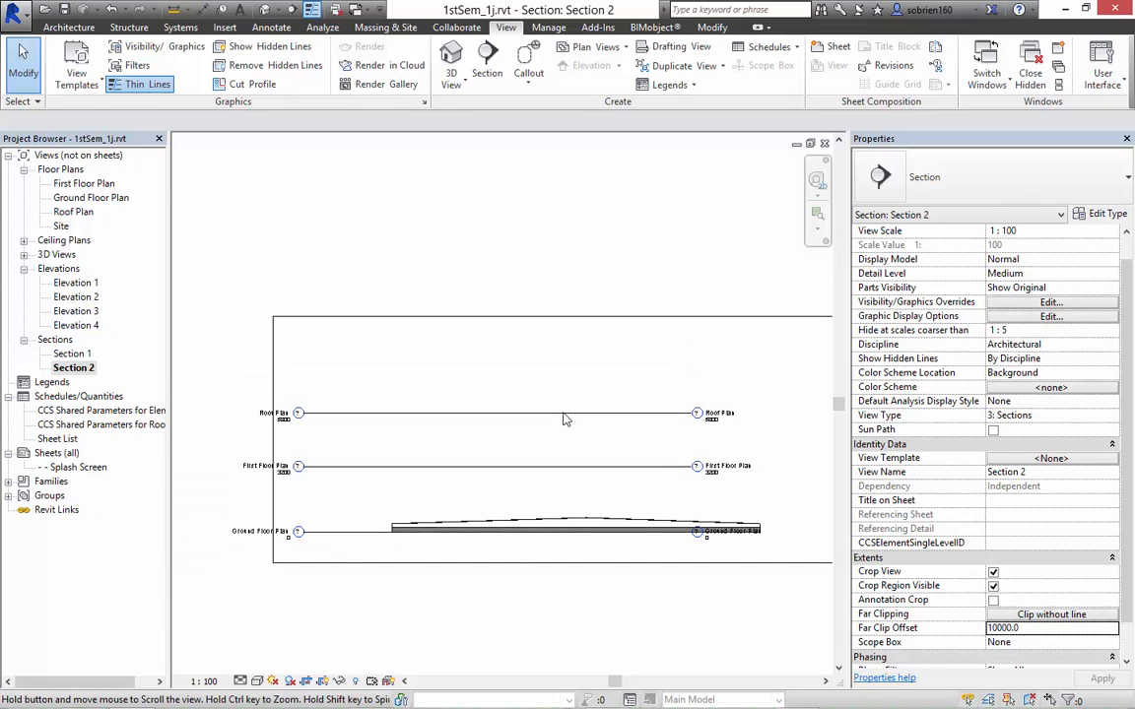
scroll(564, 419, down, 2)
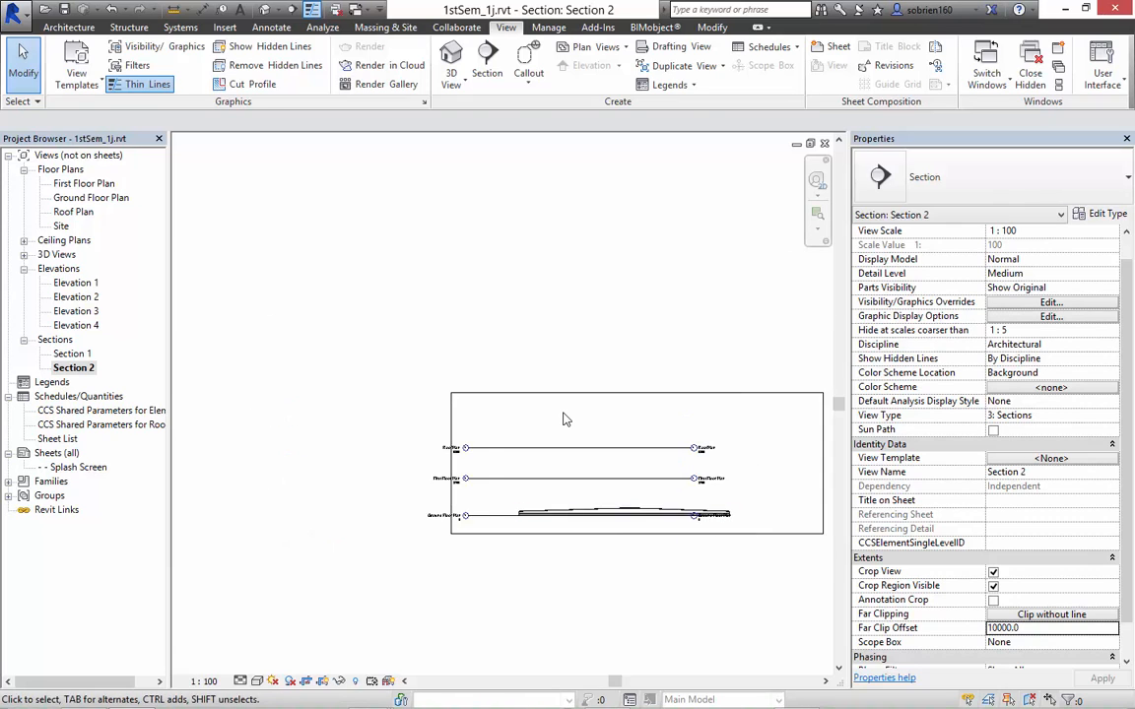
Open the 3D view and examine the eaves corner of the house's pitched roof up close.
scroll(564, 413, down, 1)
middle_drag(564, 414, 501, 447)
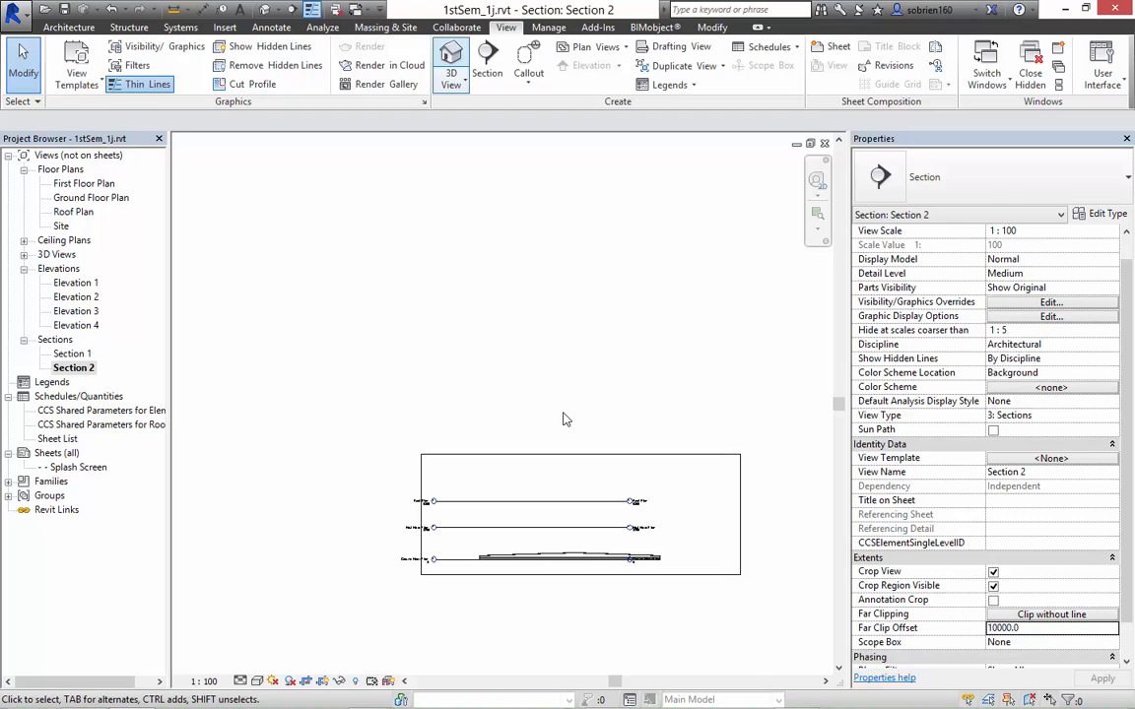
click(451, 52)
scroll(513, 364, down, 5)
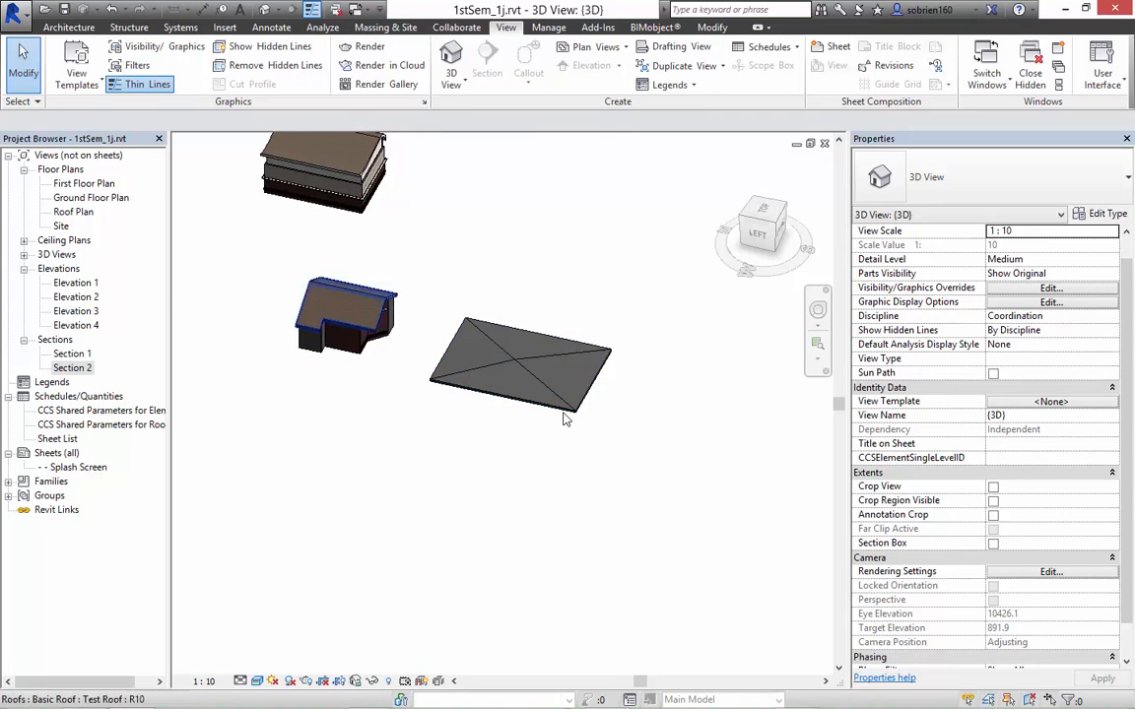
shift+middle_drag(350, 306, 285, 295)
scroll(349, 345, up, 8)
scroll(564, 418, up, 8)
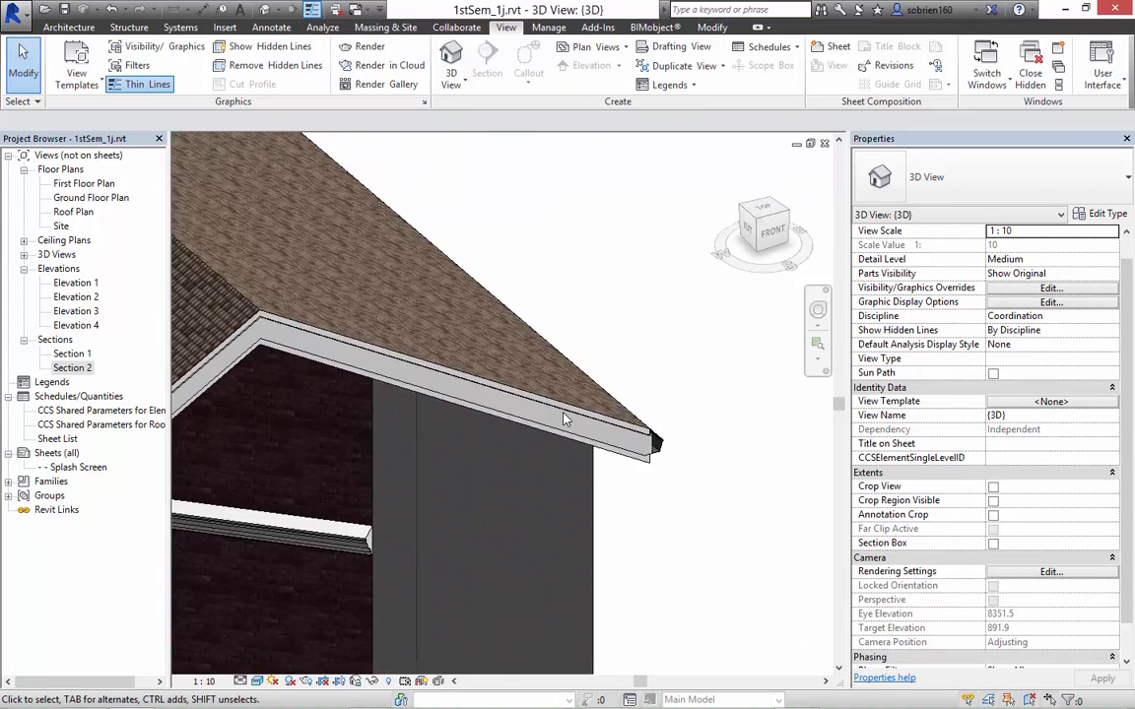
shift+middle_drag(564, 418, 689, 385)
scroll(563, 418, down, 5)
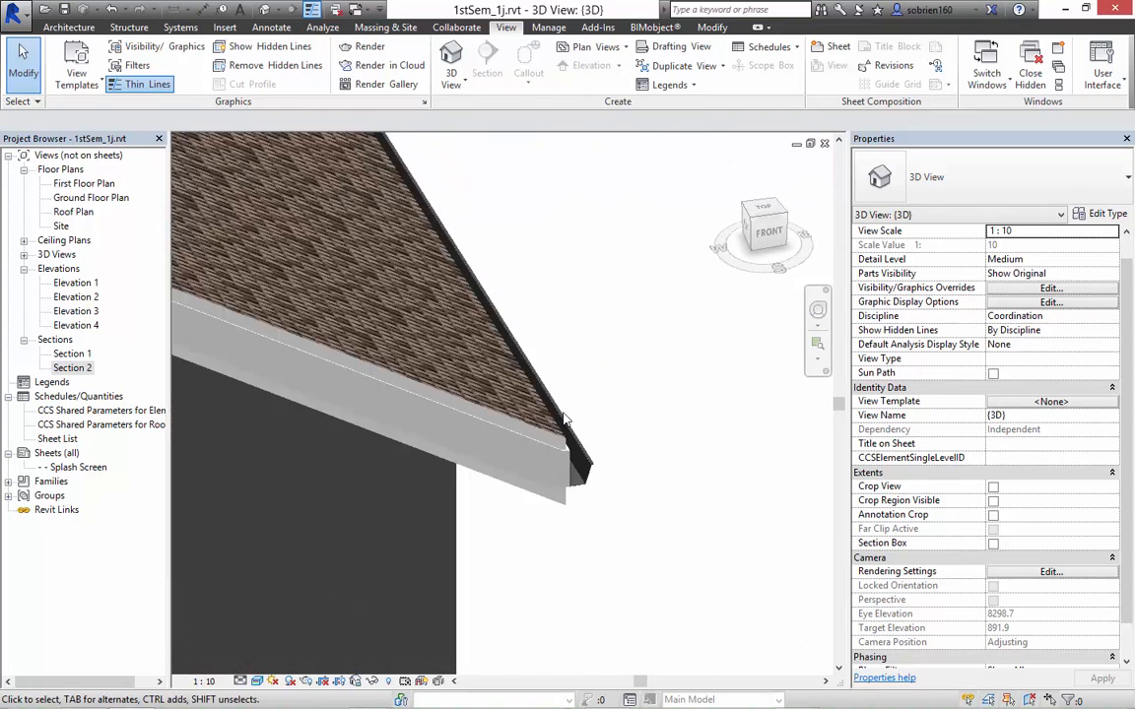
mouse_move(564, 418)
shift+middle_down()
mouse_move(552, 396)
mouse_move(563, 331)
mouse_move(563, 407)
shift+middle_up()
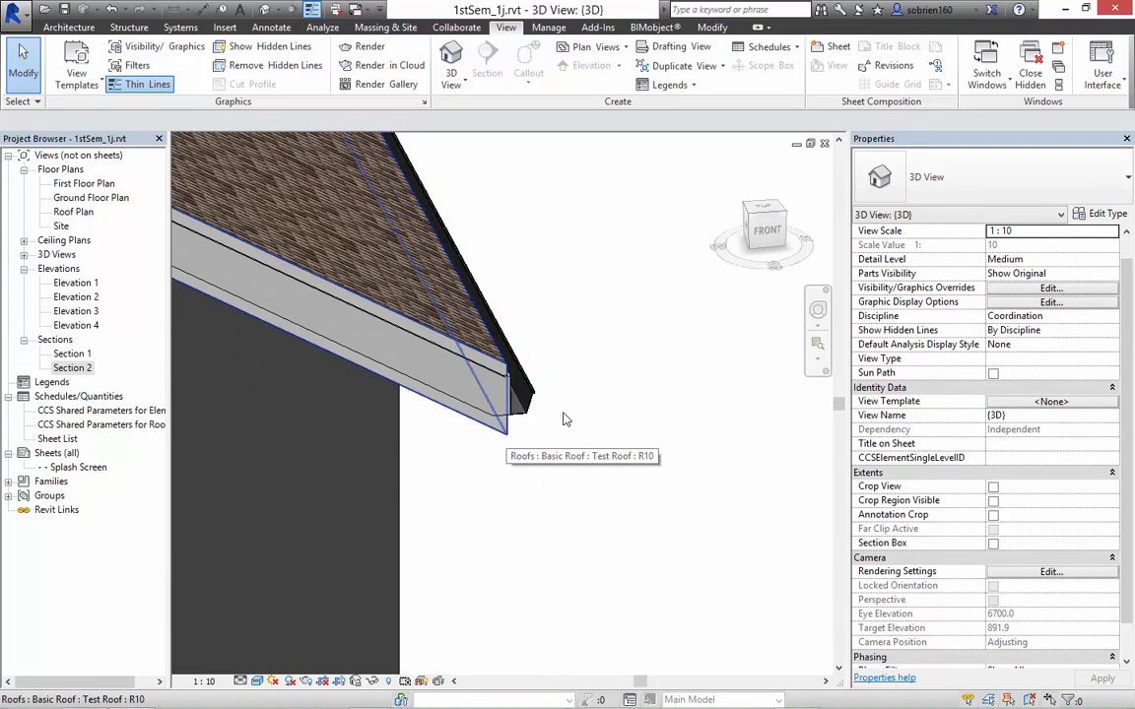
Set the pitched Test Roof's rafter cut to Two Cut - Plumb with a fascia depth of 150.
click(563, 420)
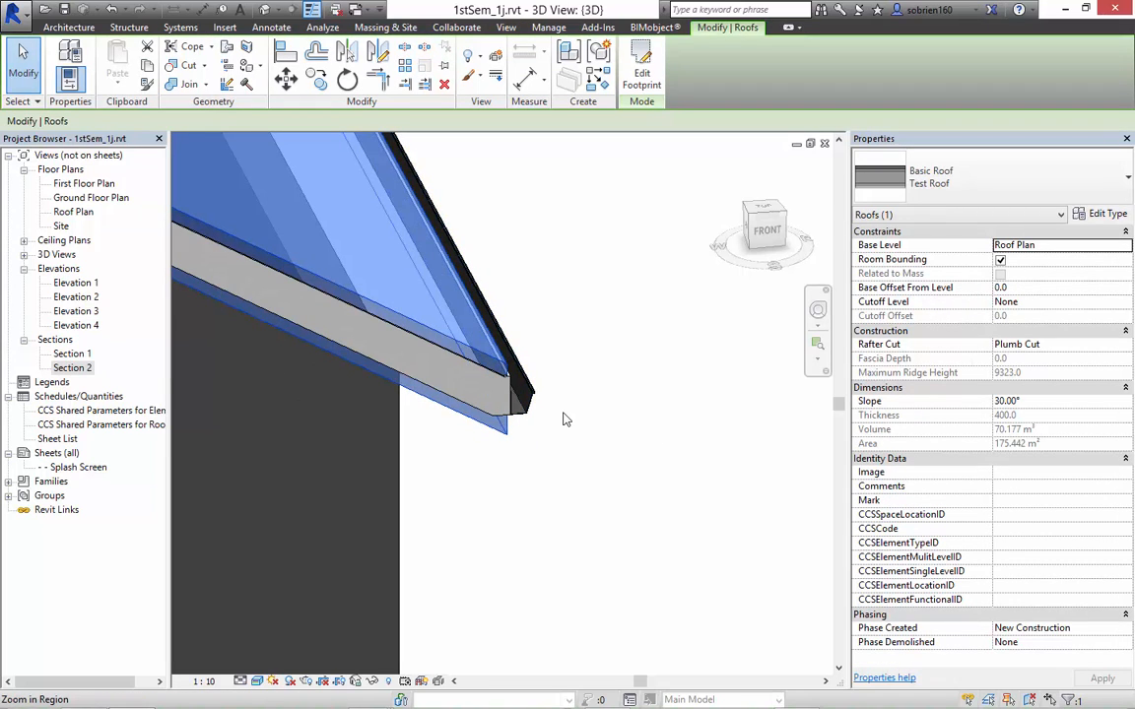
click(1059, 344)
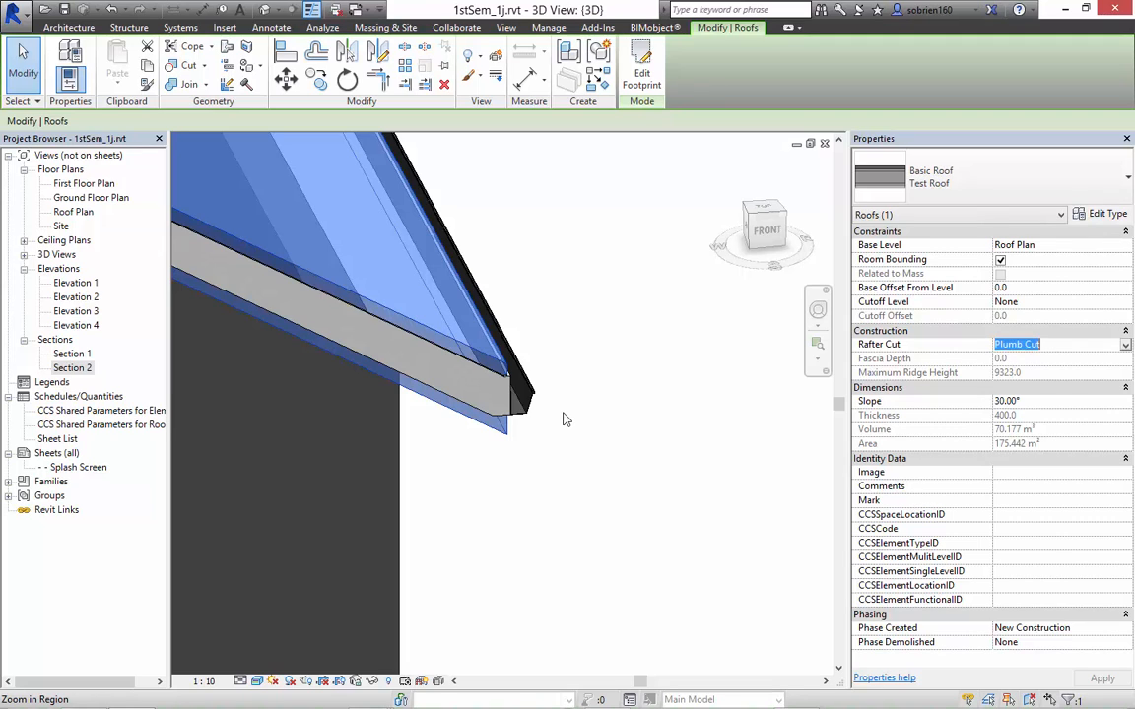
click(1125, 345)
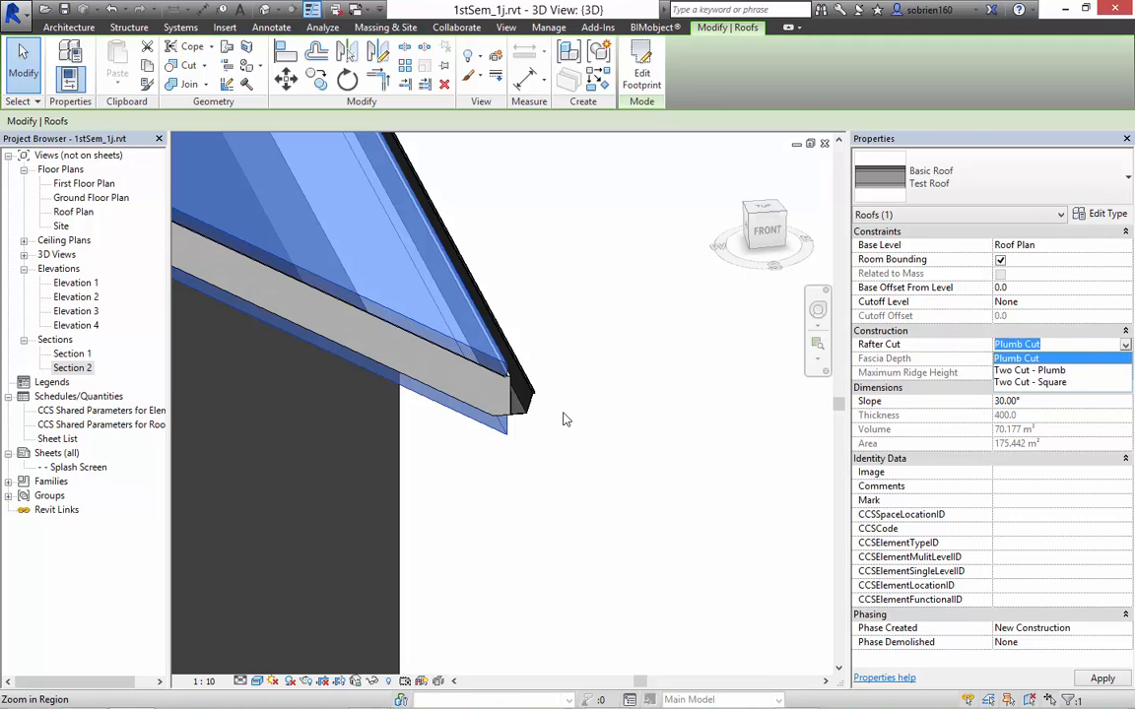
click(1030, 370)
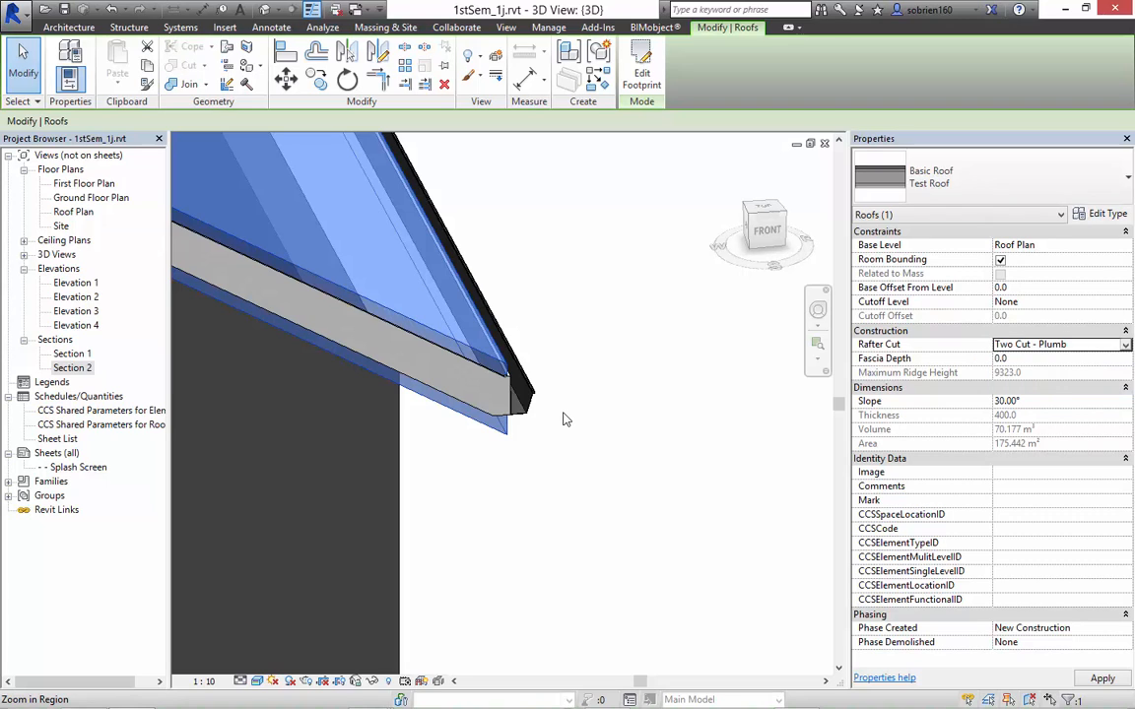
key(Tab)
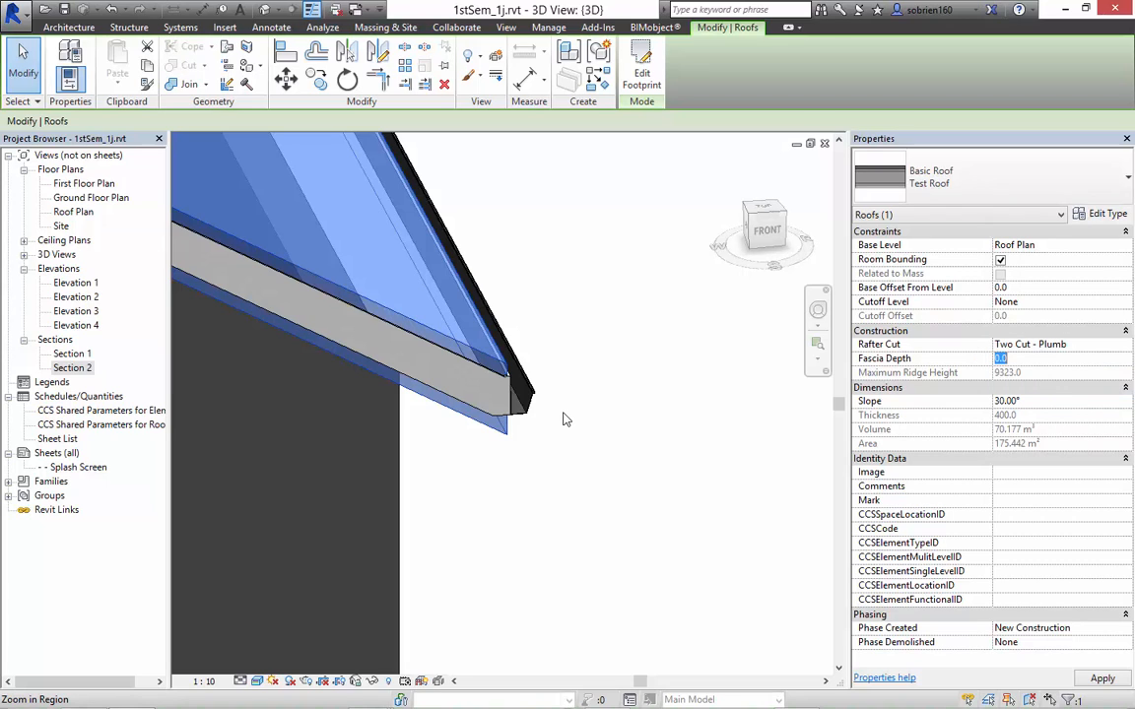
text(150)
key(Return)
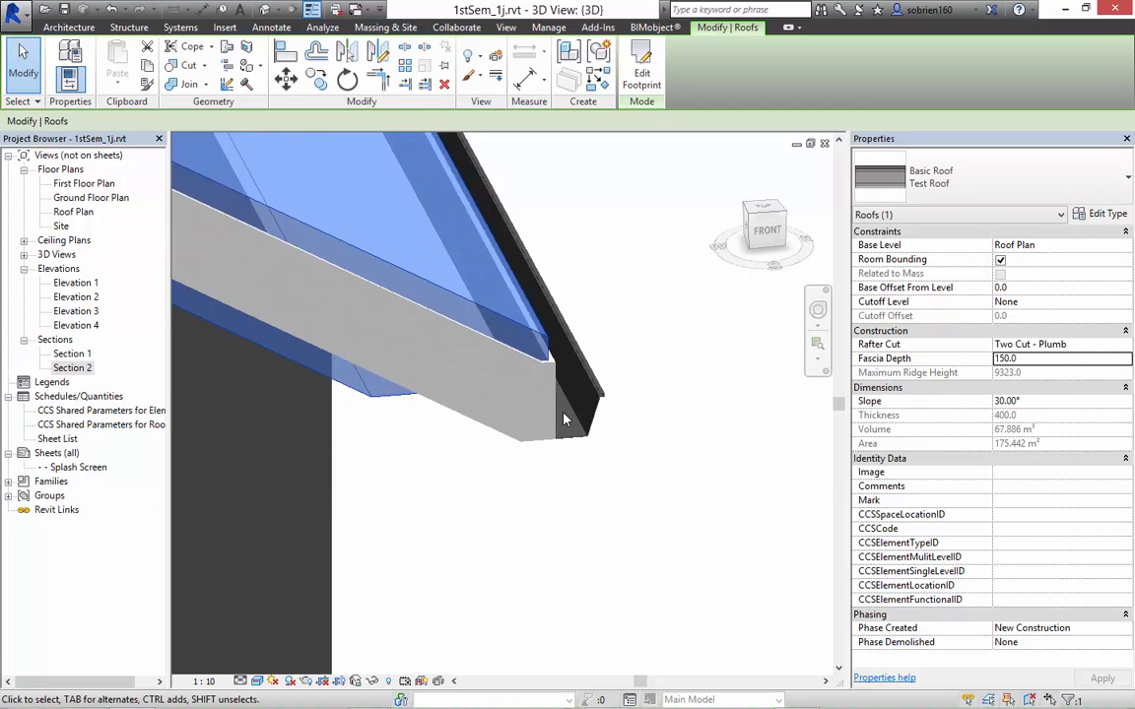
Delete the fascia and gutter along the pitched roof's eaves to expose the rafter ends.
key(Escape)
click(563, 420)
key(Delete)
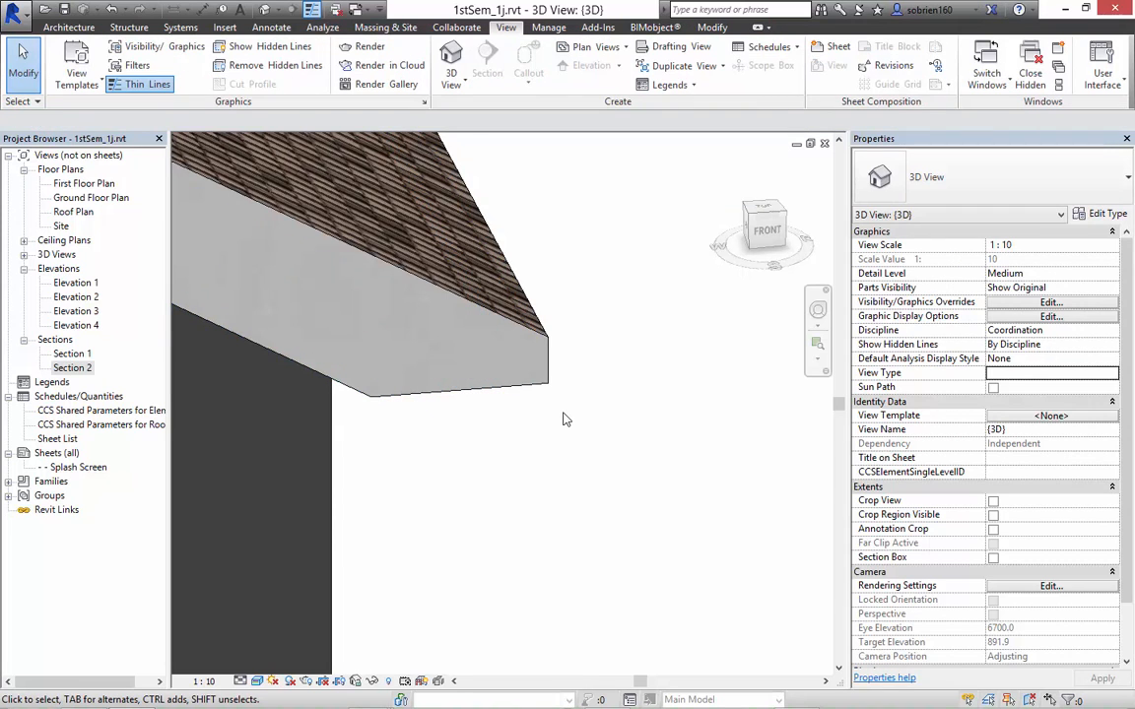
Change the pitched roof's rafter cut to Two Cut - Square and inspect the eaves profile from the front.
scroll(564, 420, down, 2)
mouse_move(564, 420)
shift+middle_down()
mouse_move(507, 411)
mouse_move(595, 435)
shift+middle_up()
mouse_move(595, 436)
shift+middle_down()
mouse_move(581, 432)
mouse_move(567, 370)
shift+middle_up()
scroll(564, 420, down, 3)
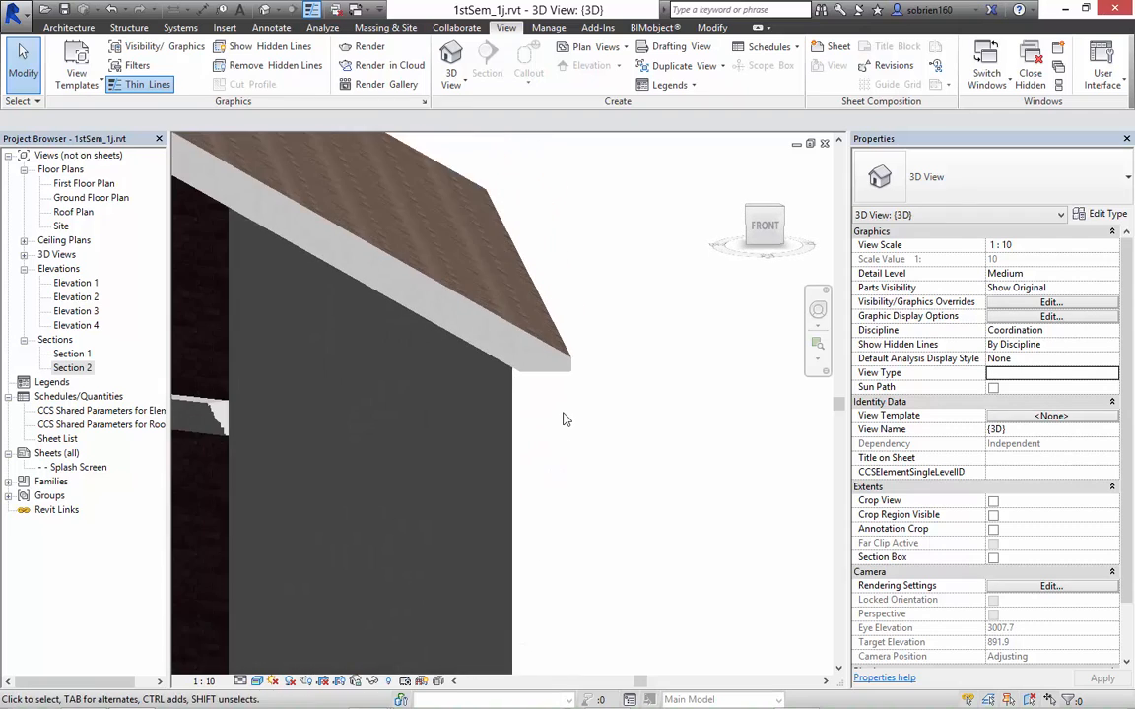
scroll(564, 419, down, 1)
click(552, 367)
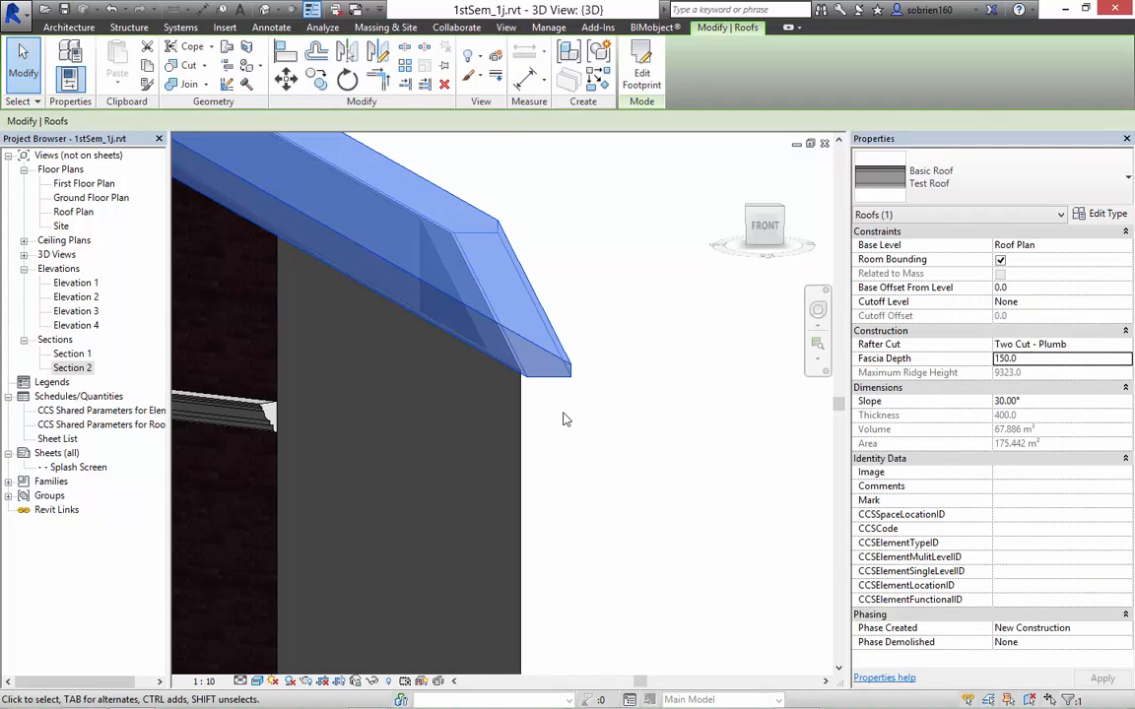
click(1062, 344)
click(1029, 384)
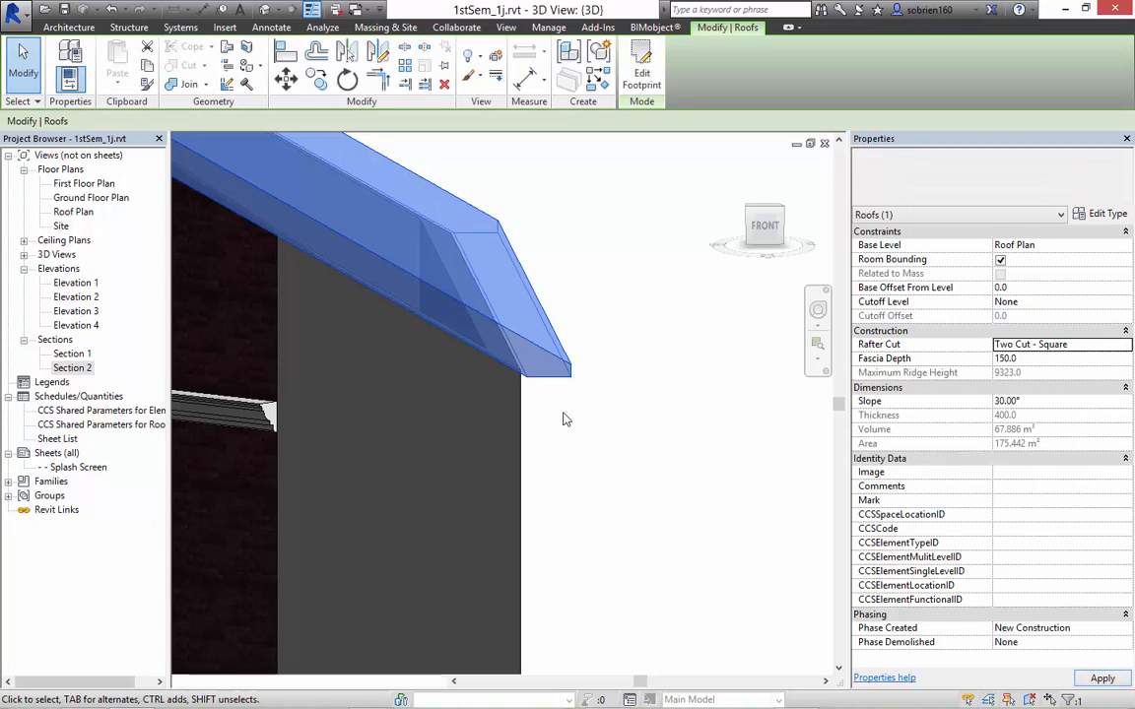
click(566, 420)
scroll(566, 420, up, 4)
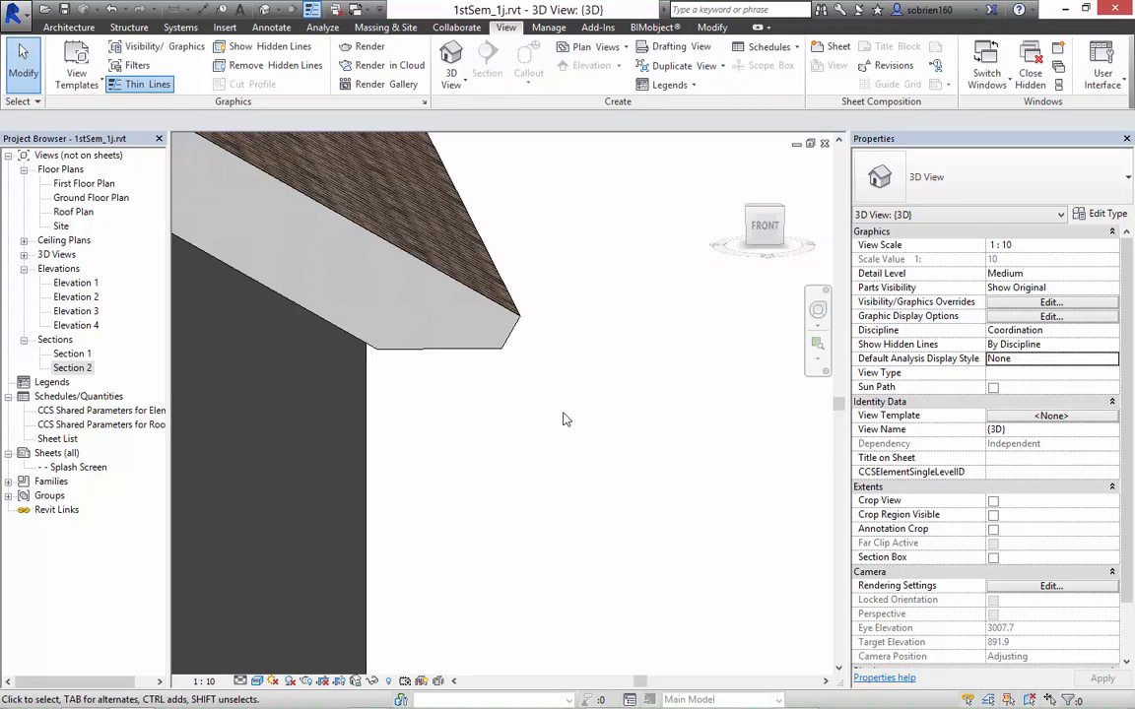